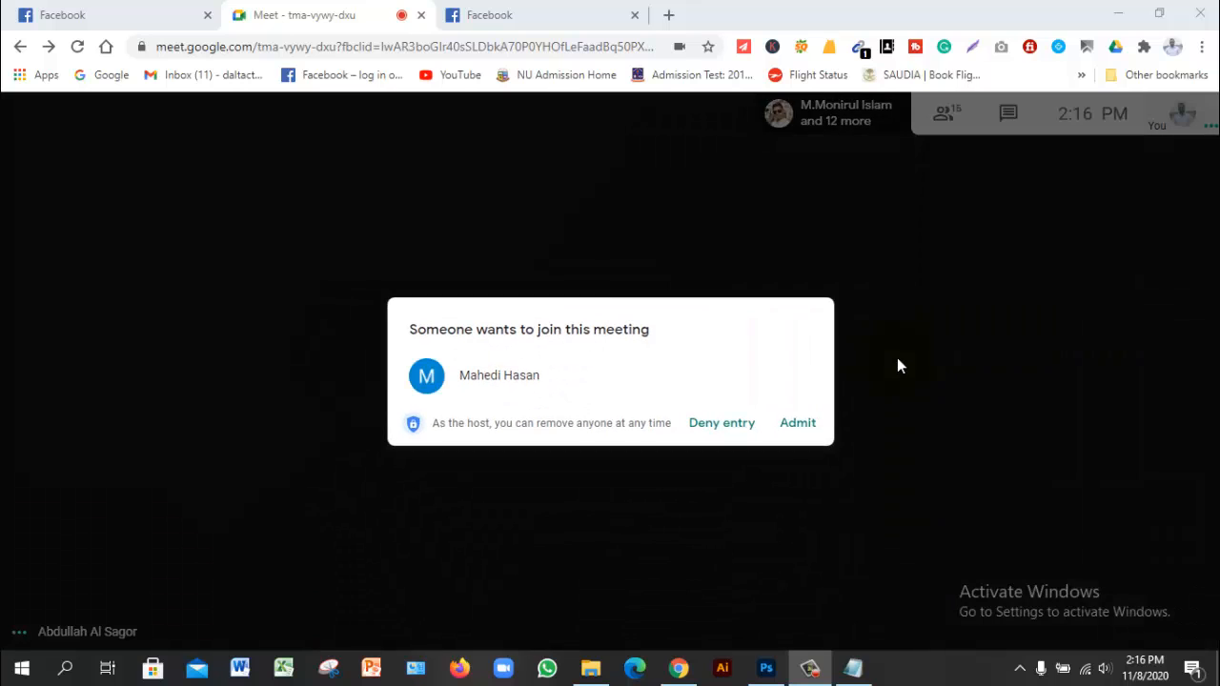
Admit the waiting person to the meeting and look through the participant list.
click(810, 427)
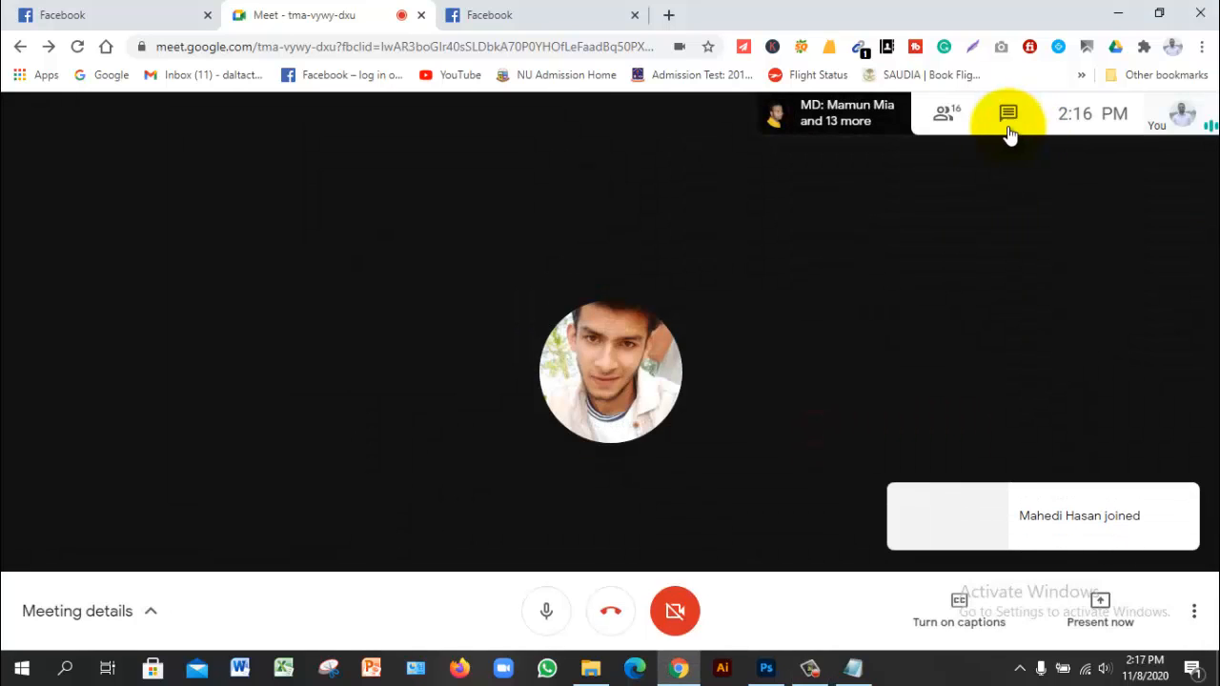
click(940, 120)
scroll(1003, 378, down, 5)
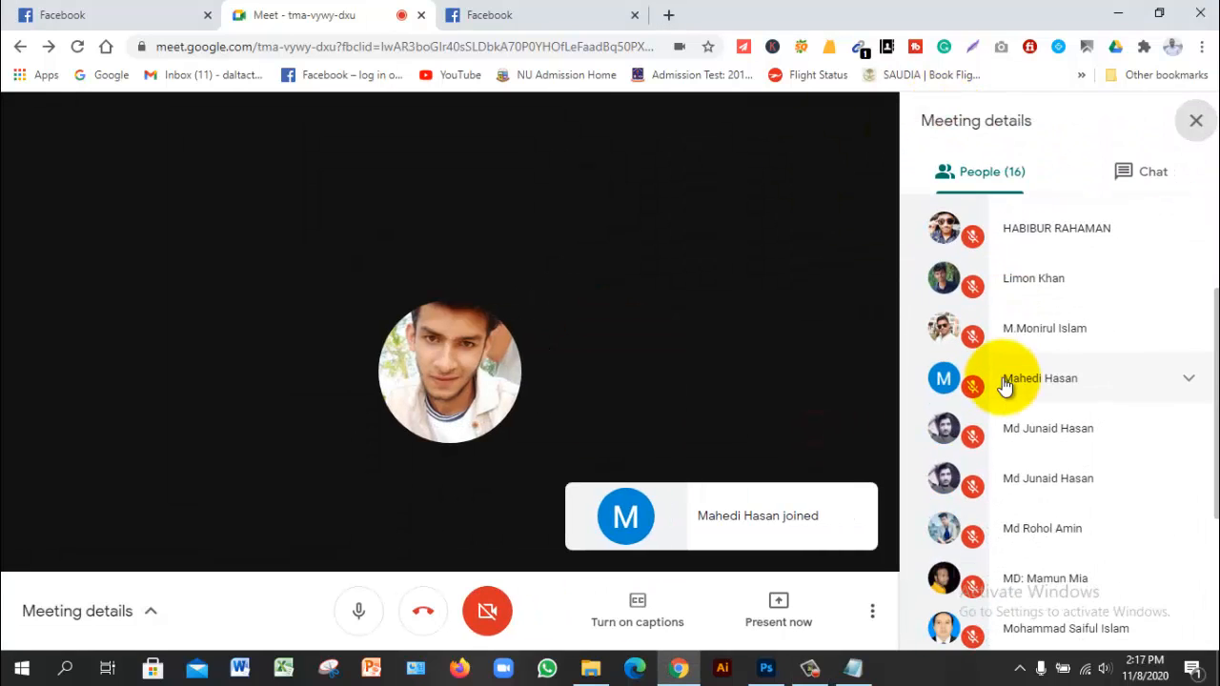
scroll(1006, 384, up, 5)
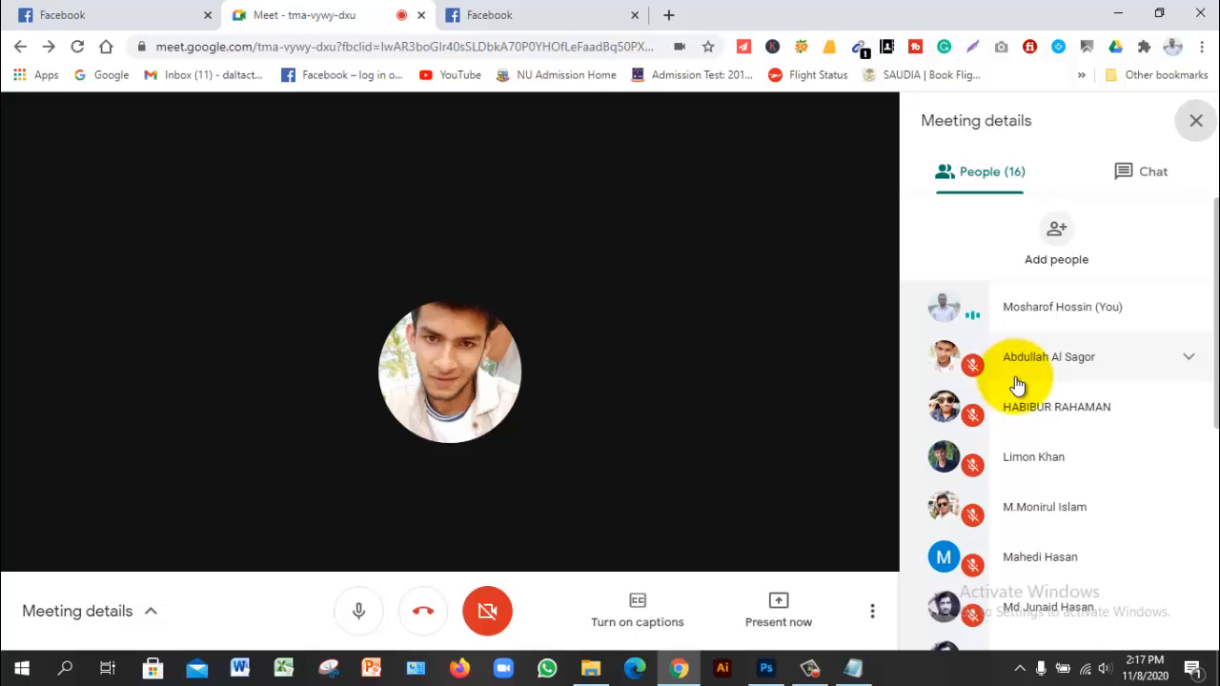
click(809, 669)
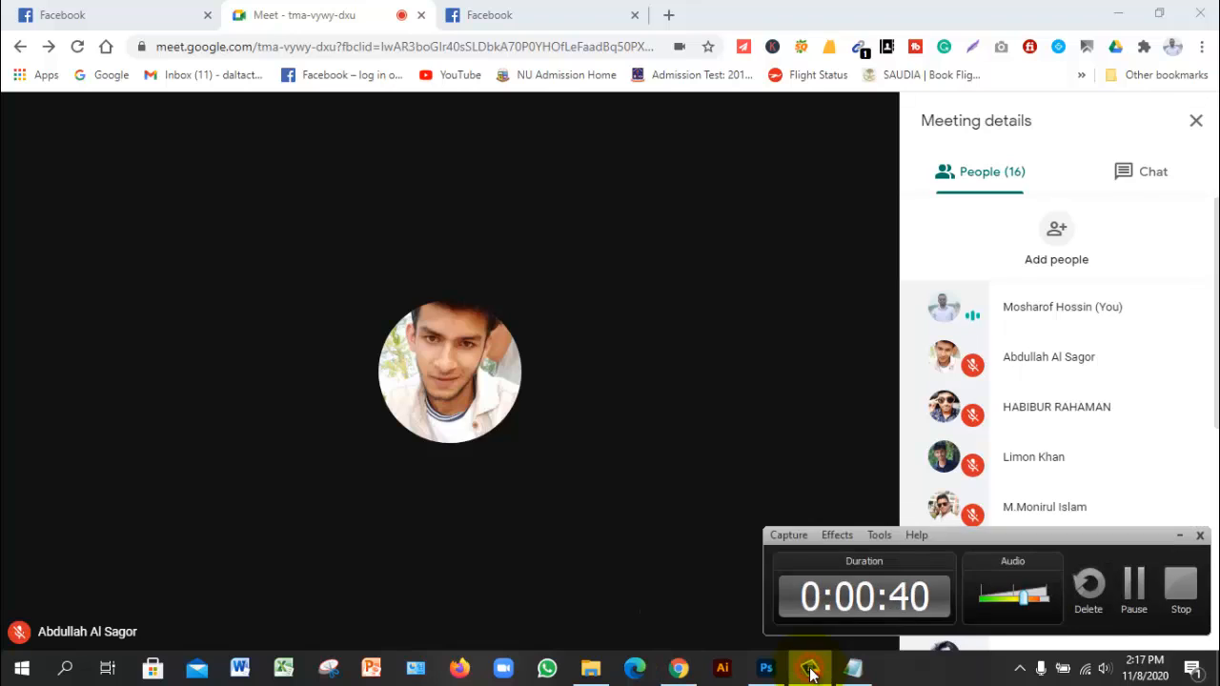
click(809, 671)
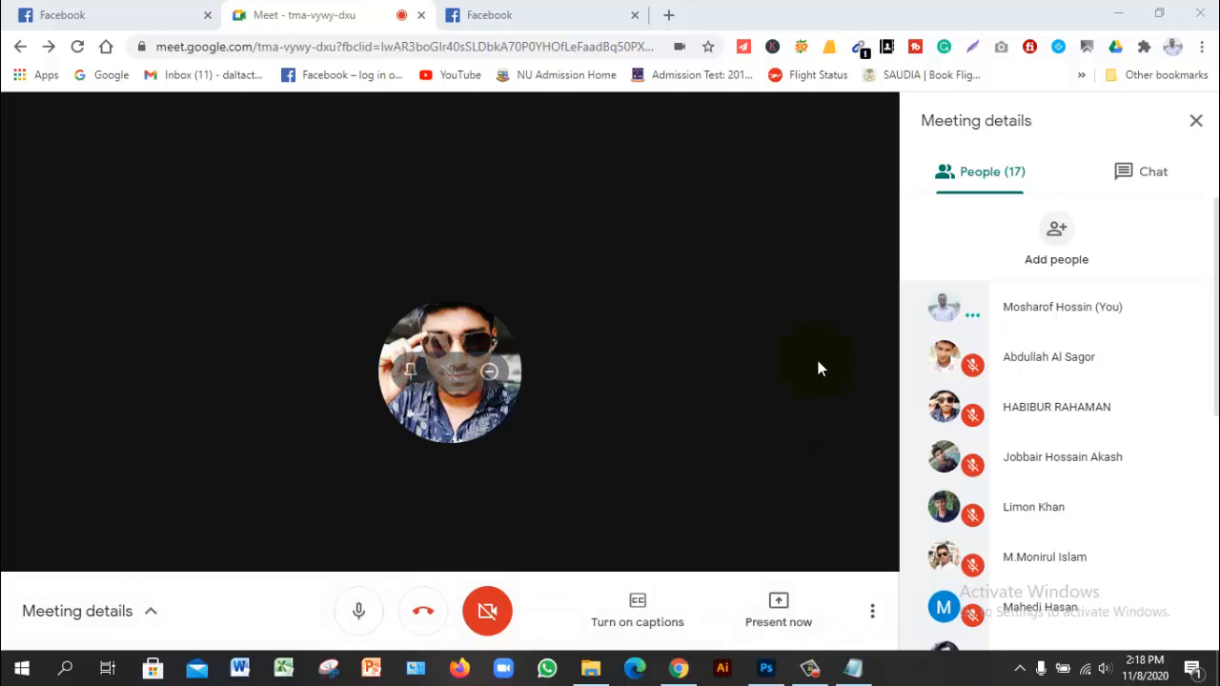
click(948, 391)
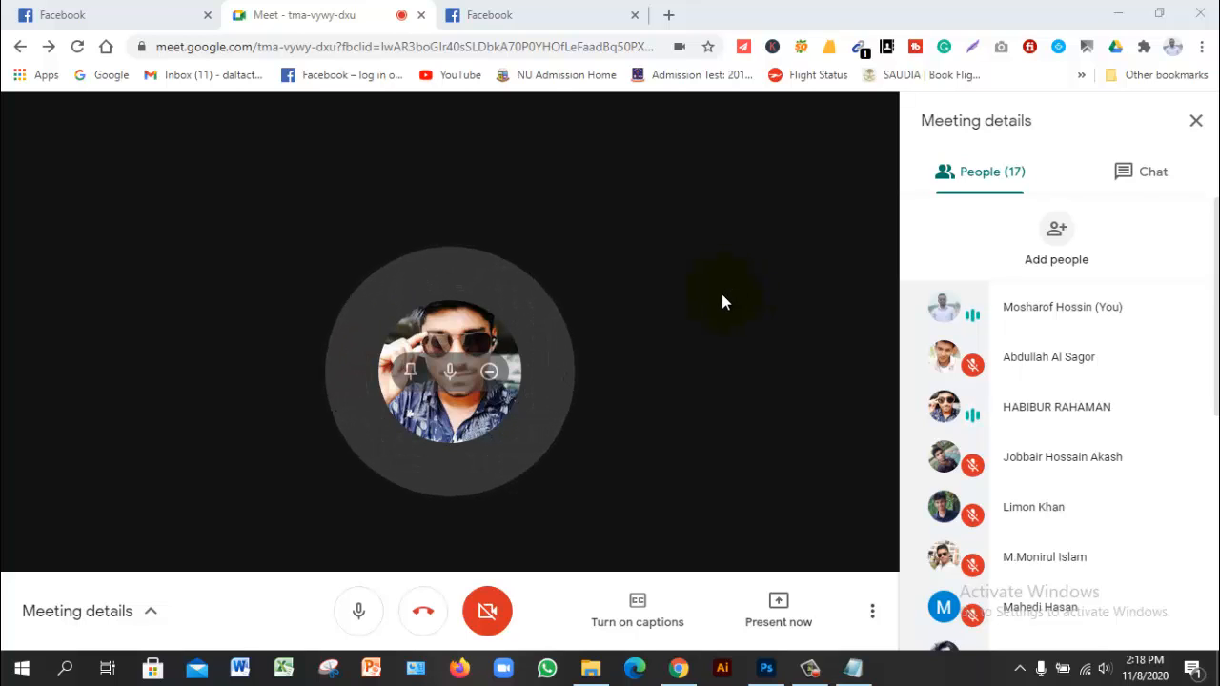
Mute the speaking participant, third in the participant list, for everyone in the call.
click(1187, 408)
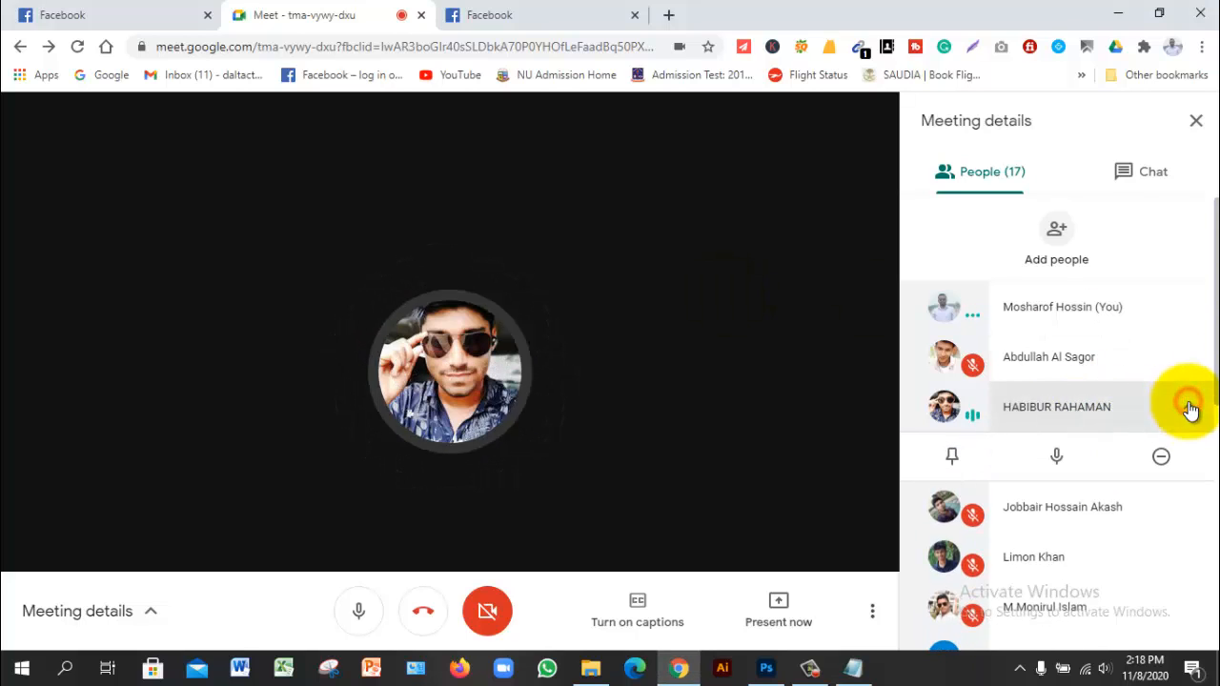
click(1067, 459)
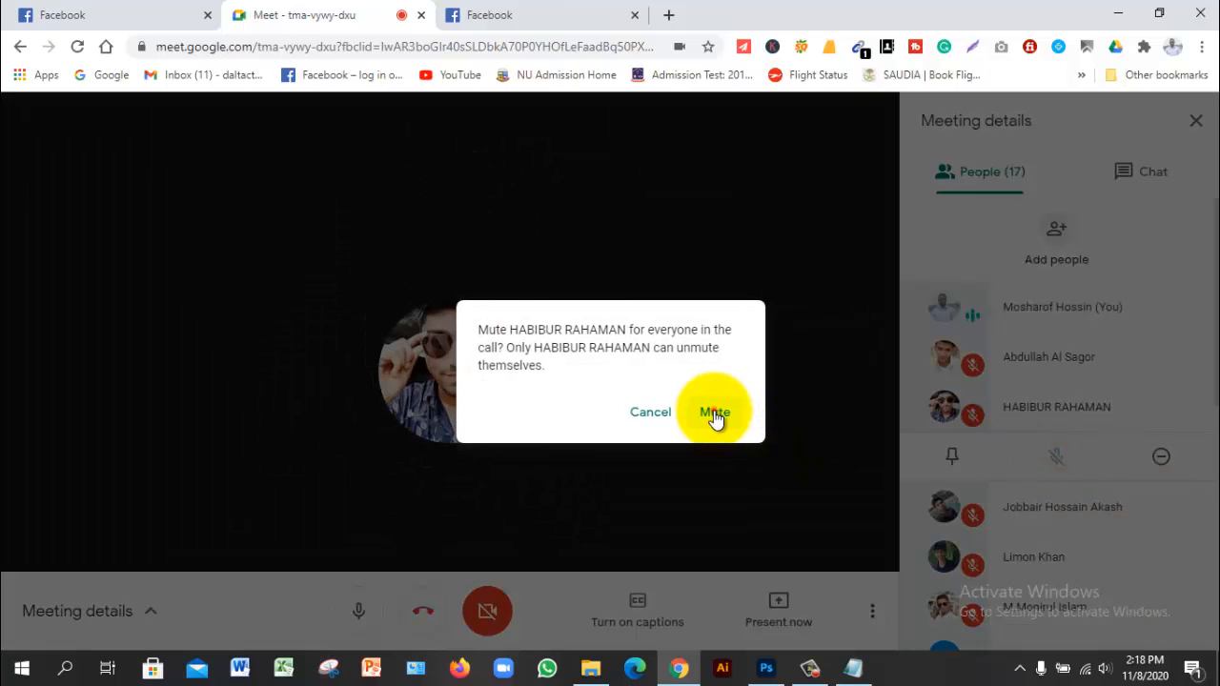
click(715, 413)
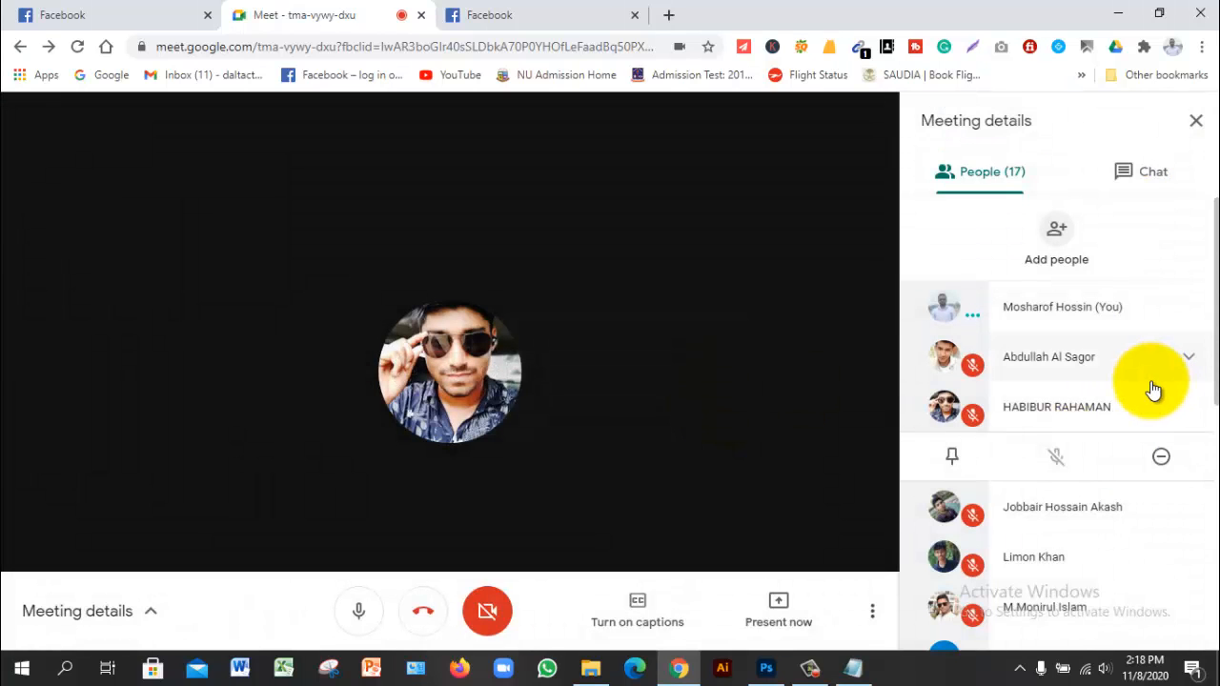
Close the meeting details and present the entire screen to the meeting.
scroll(1135, 419, down, 1)
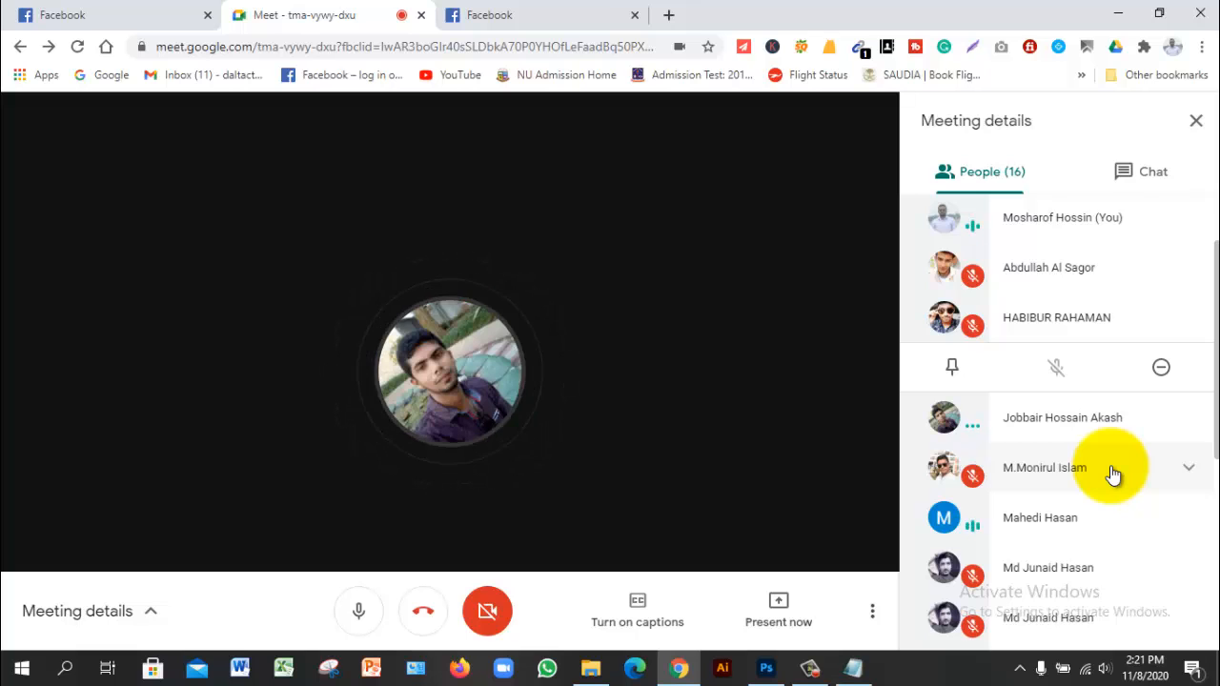
click(1195, 122)
click(1092, 607)
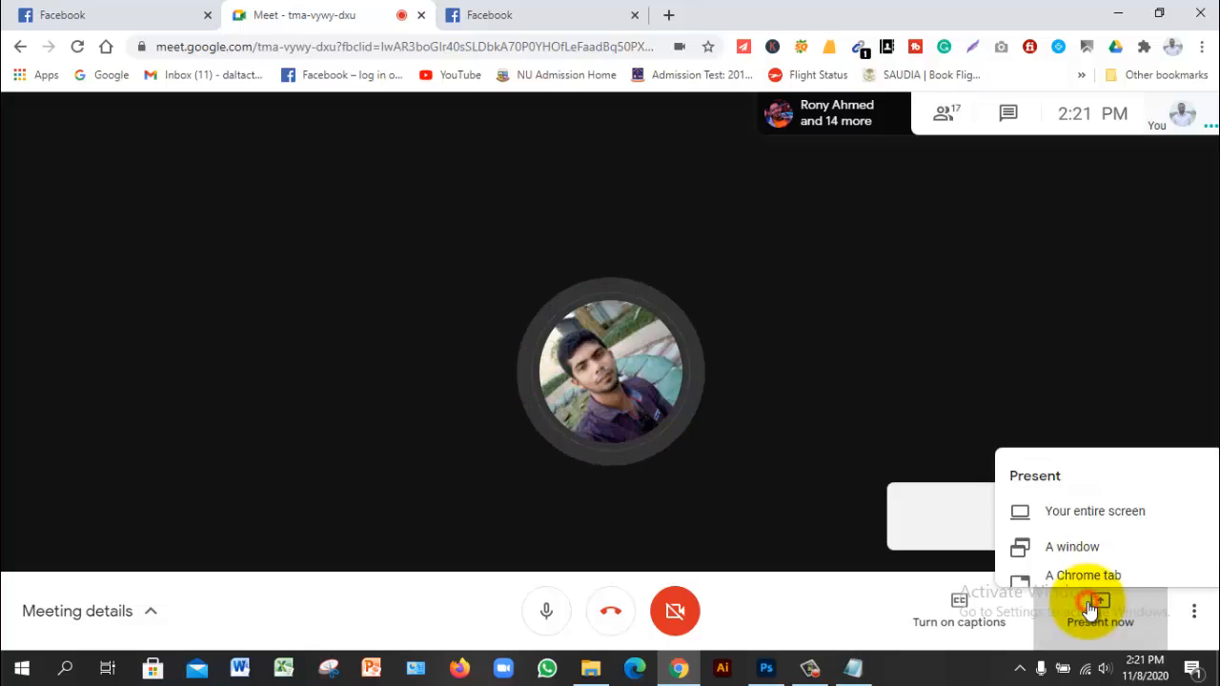
click(1063, 461)
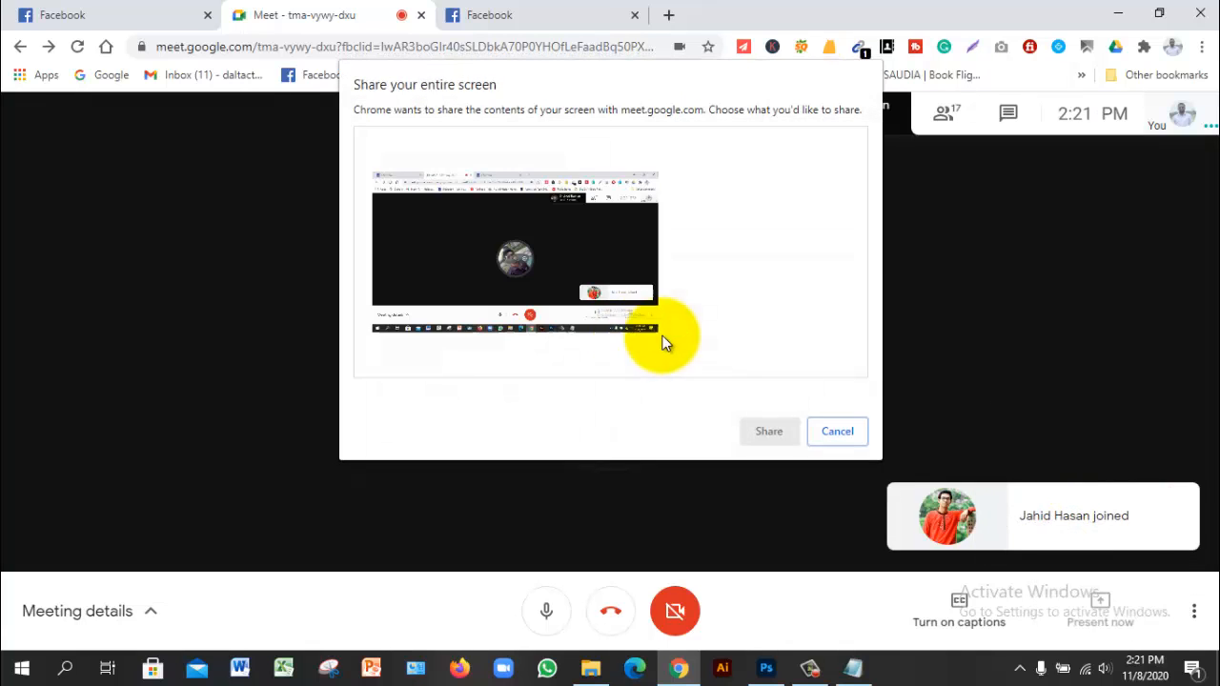
click(654, 329)
click(775, 437)
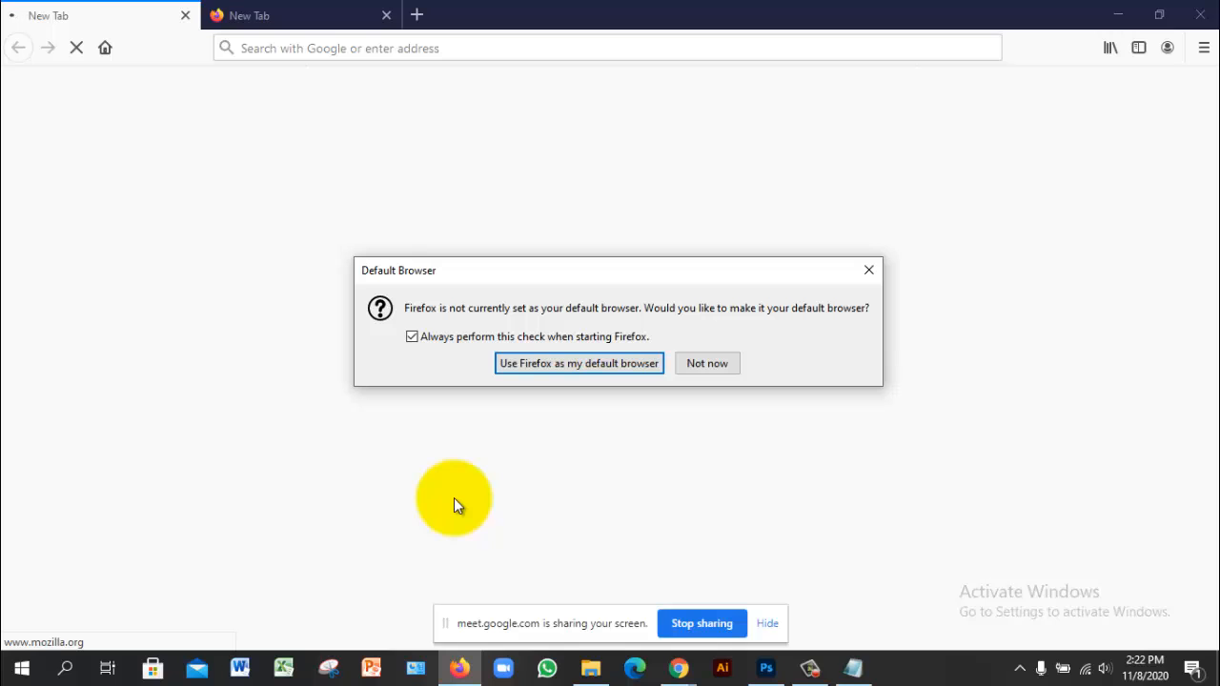
In Firefox, decline making it the default browser and open the Fiverr website in the second tab.
click(693, 366)
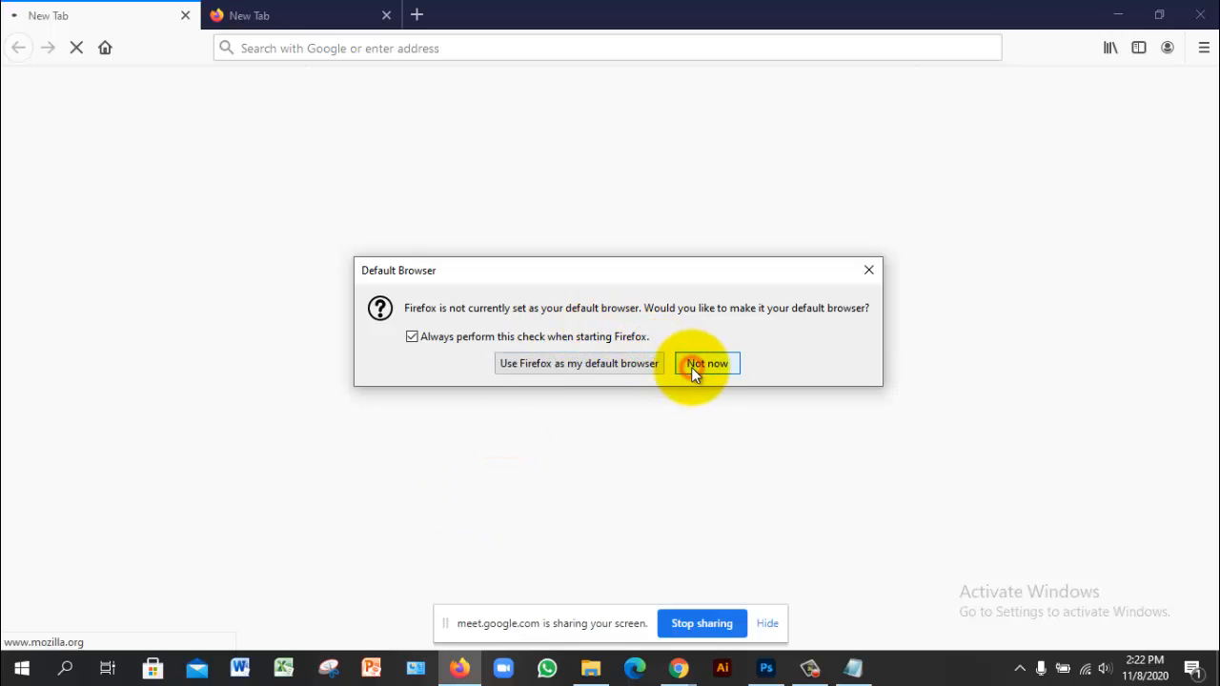
click(275, 17)
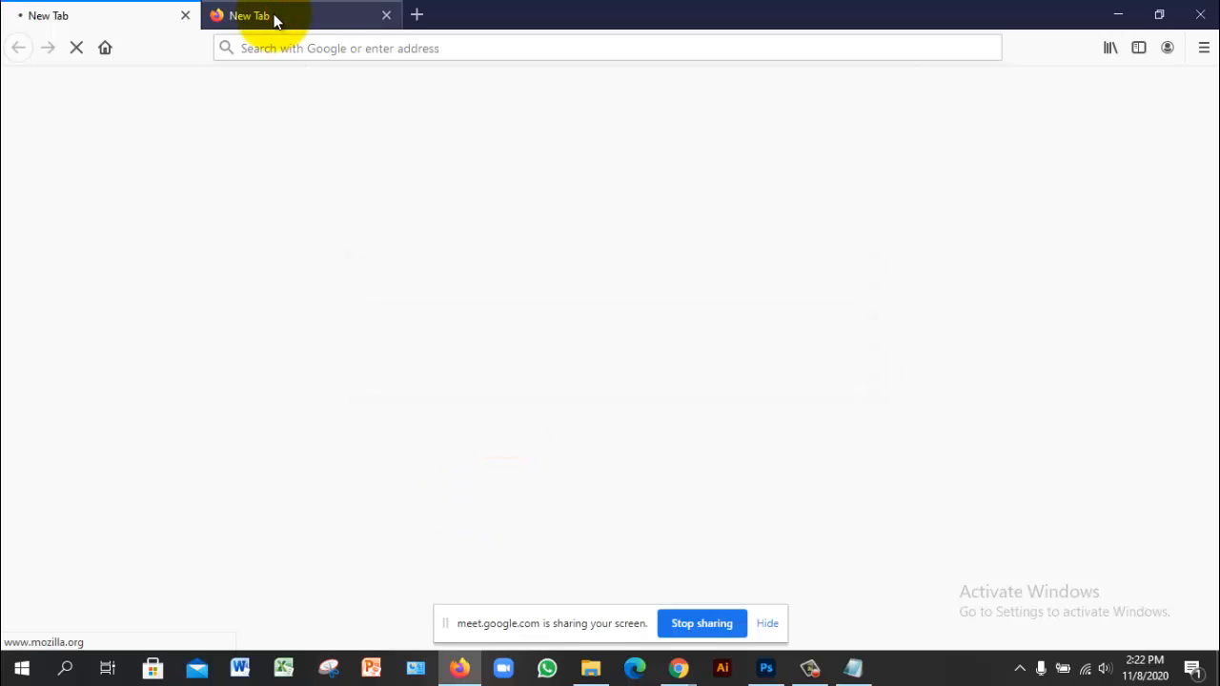
click(275, 50)
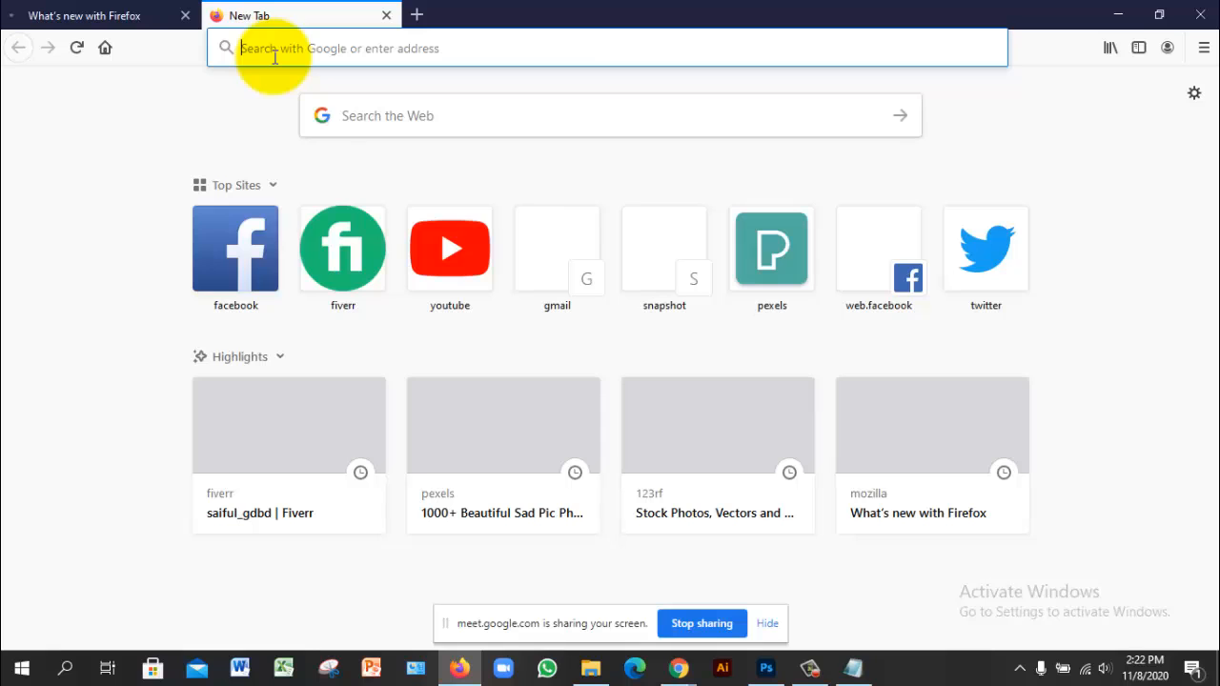
click(325, 250)
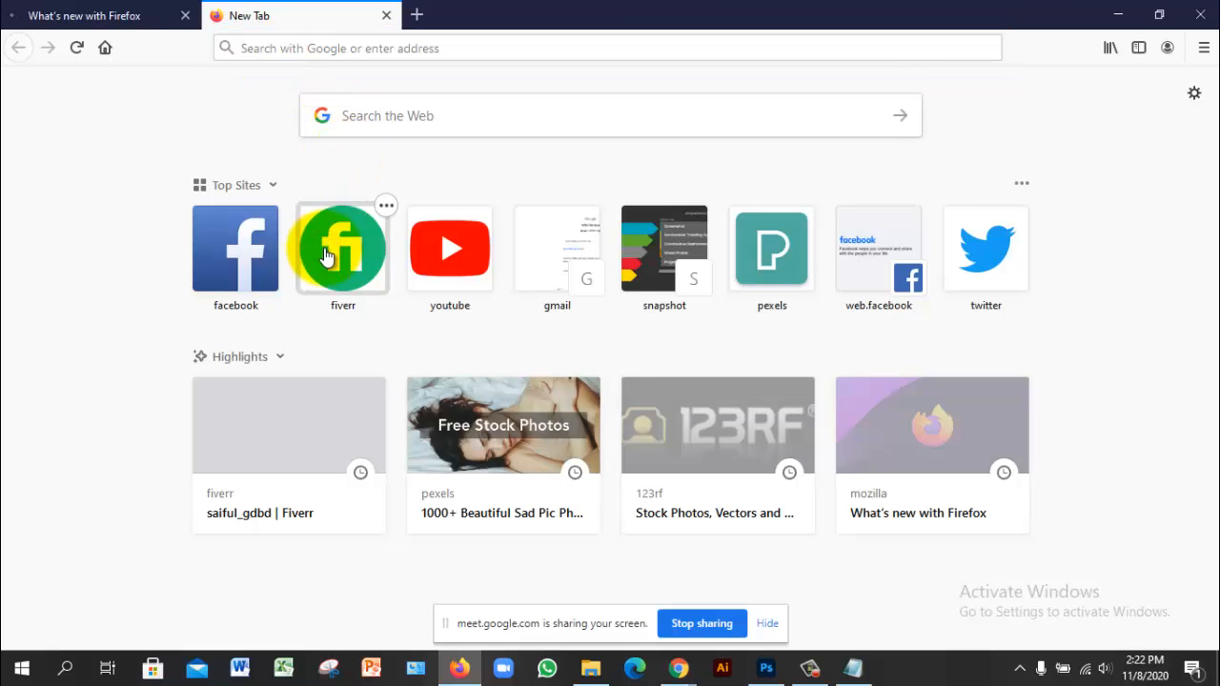
click(329, 229)
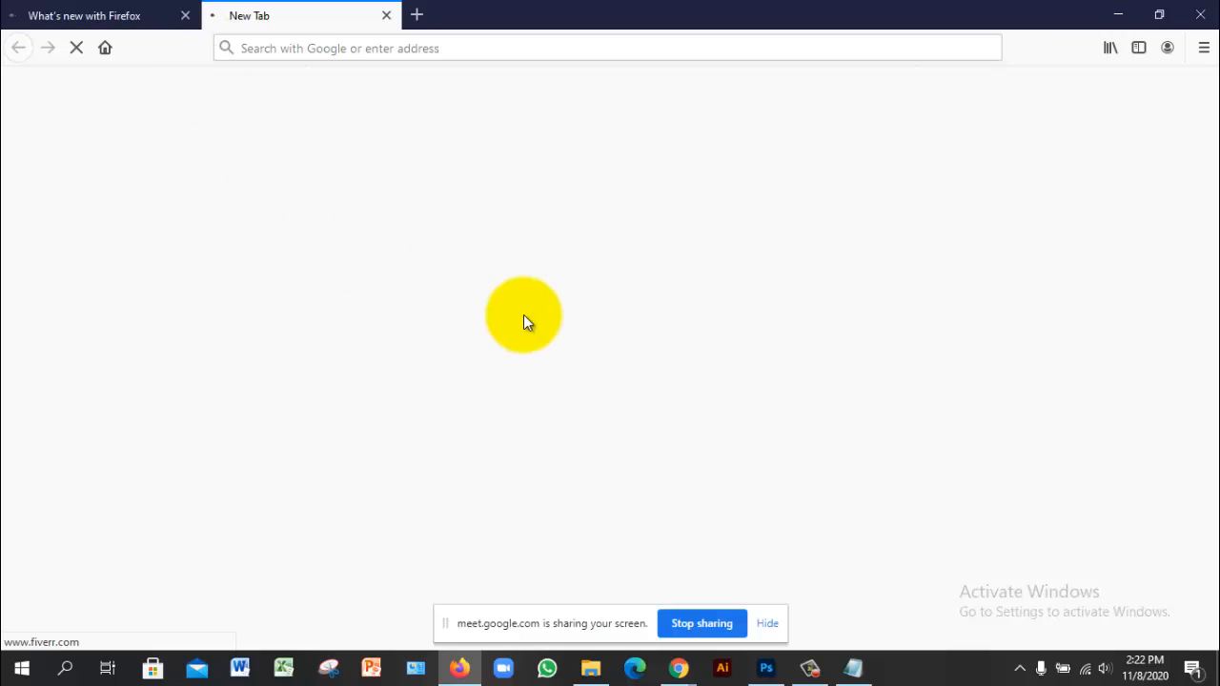
click(820, 671)
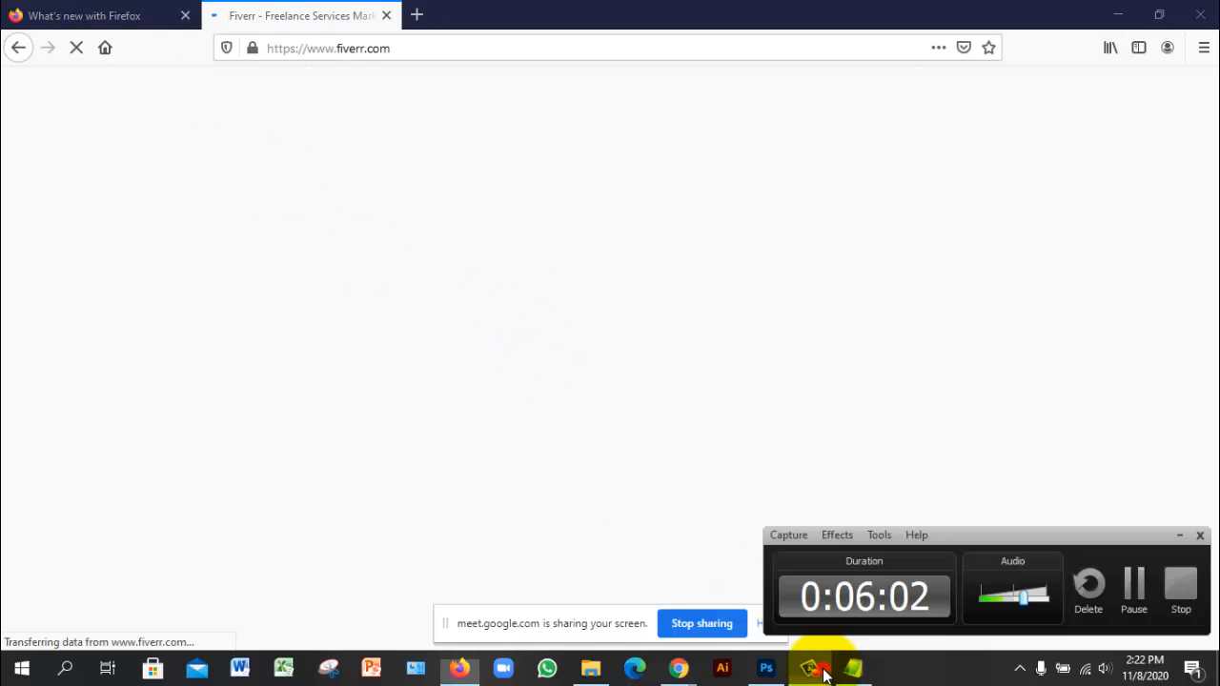
click(825, 673)
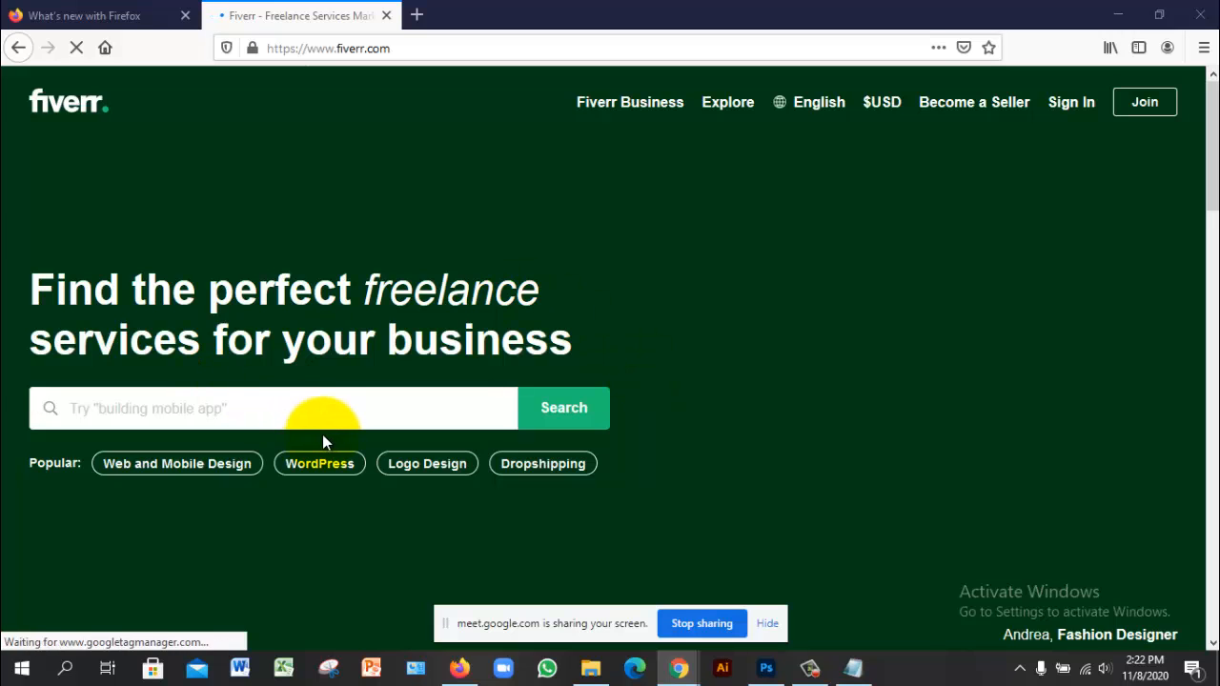
Look over the Fiverr homepage from the main search area to the popular professional services.
click(311, 414)
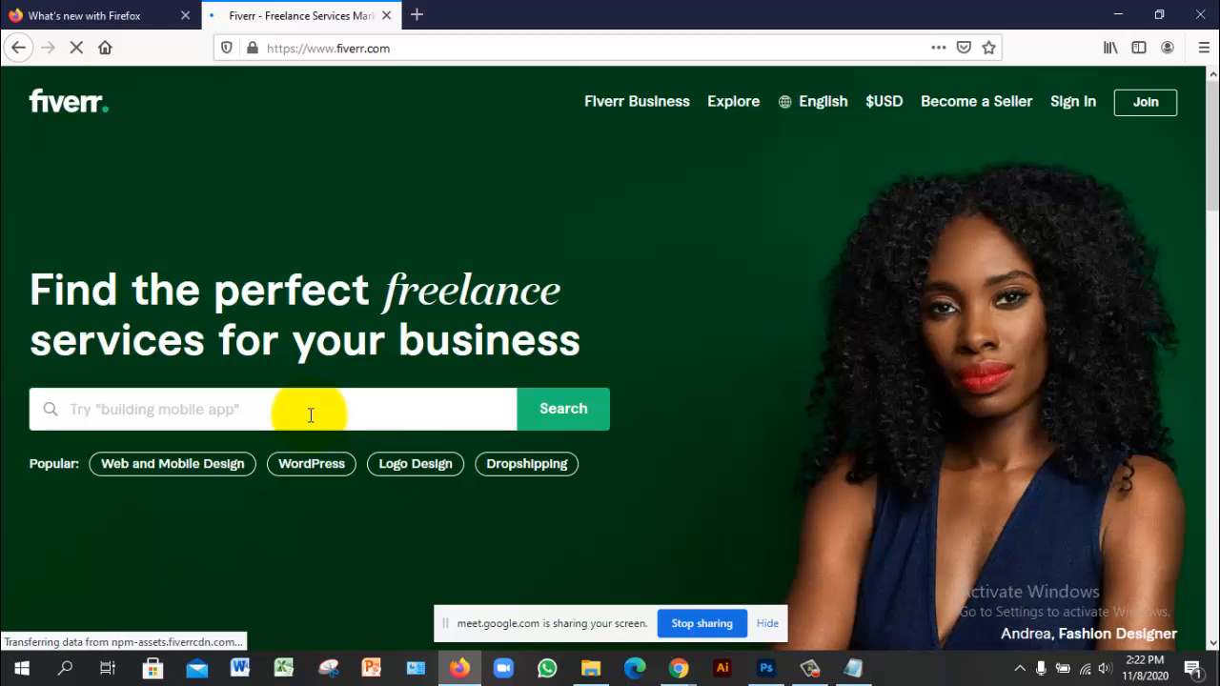
scroll(310, 414, down, 5)
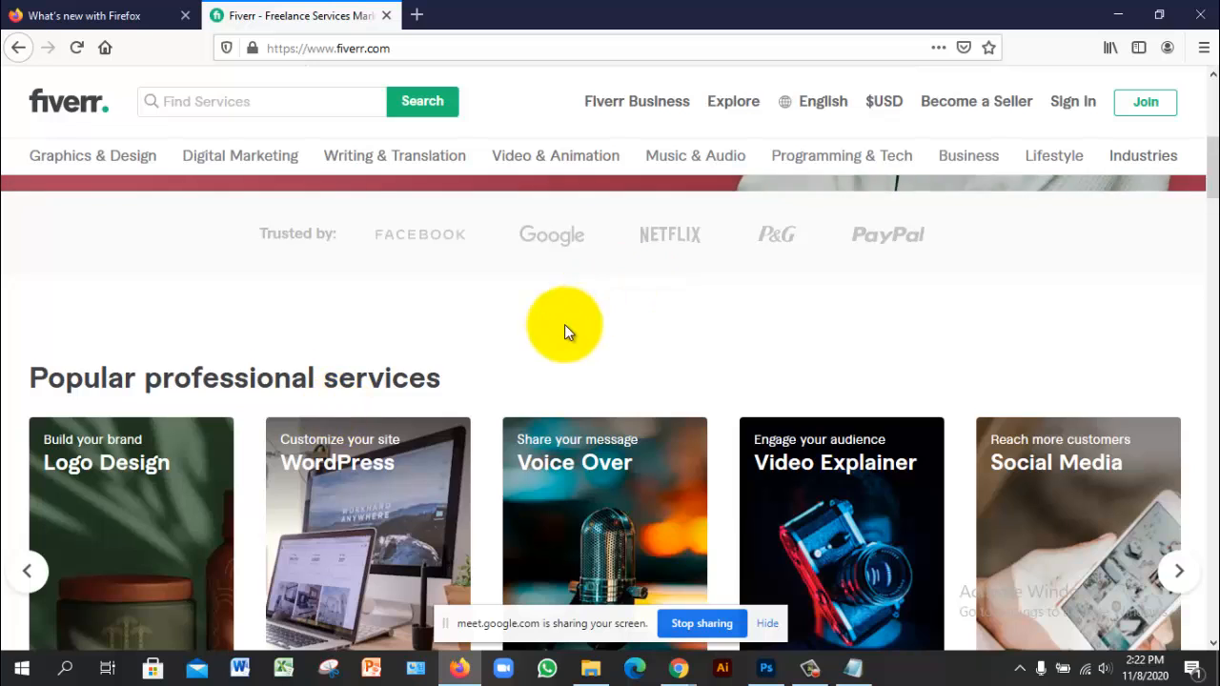
scroll(567, 330, up, 5)
scroll(340, 216, up, 2)
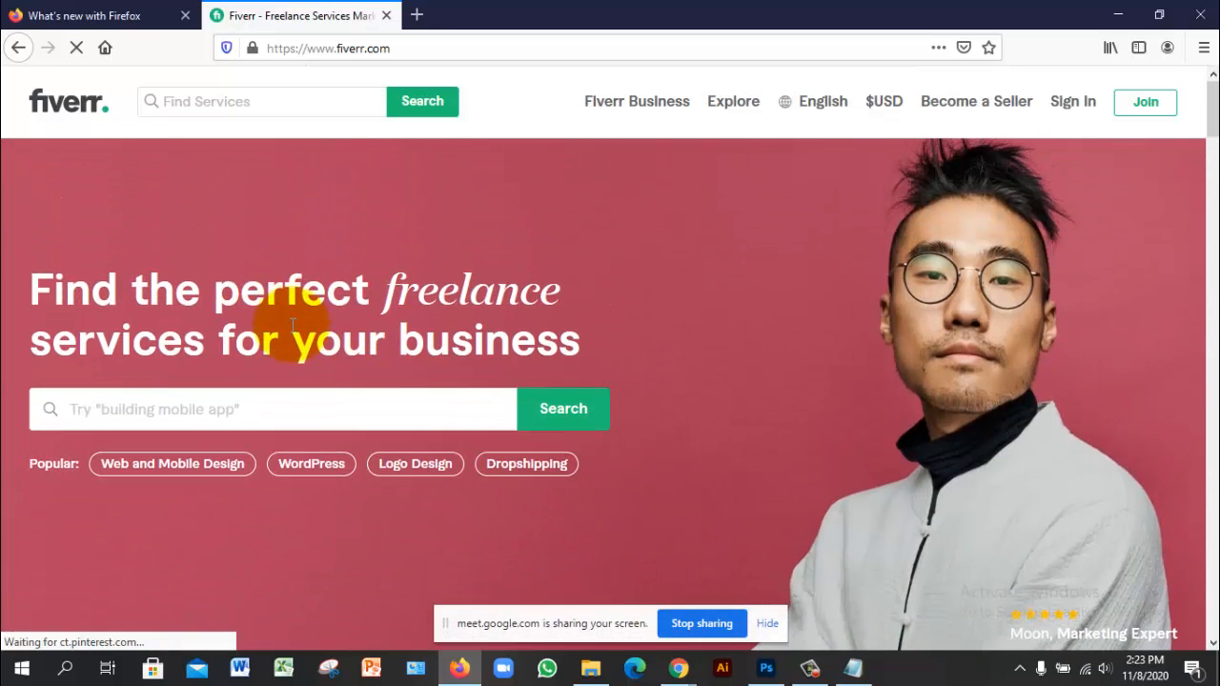
click(295, 421)
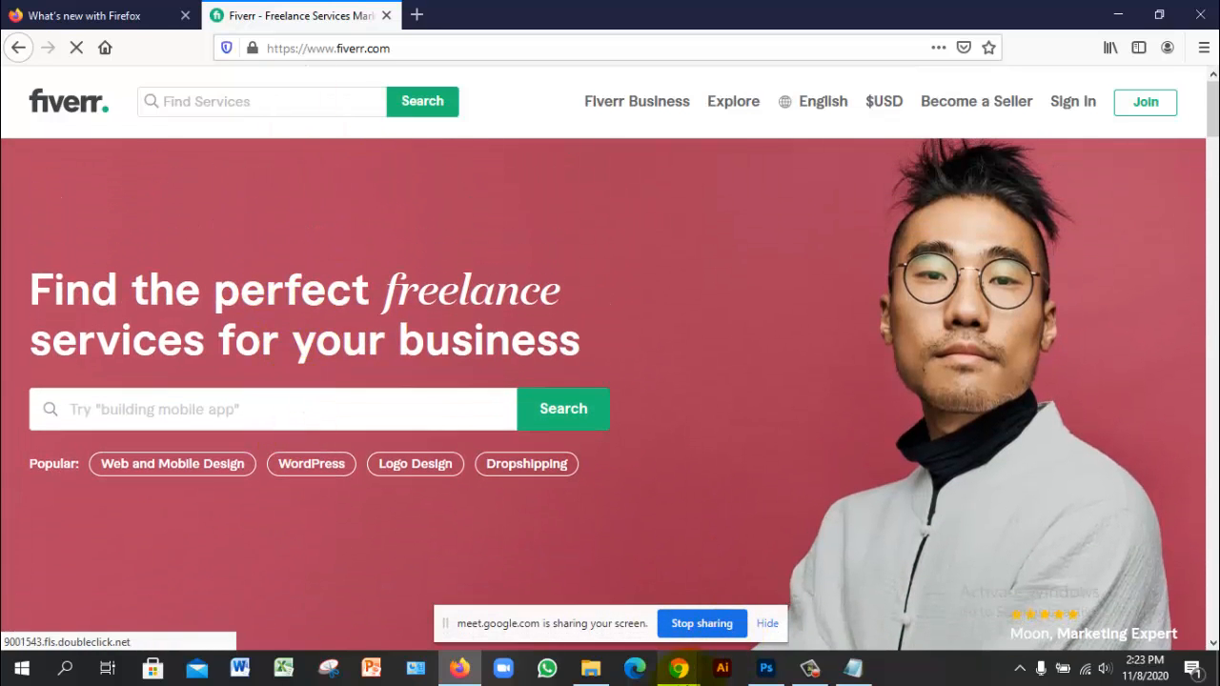
Switch to the Google Meet call in Chrome and check the screen presentation.
click(679, 669)
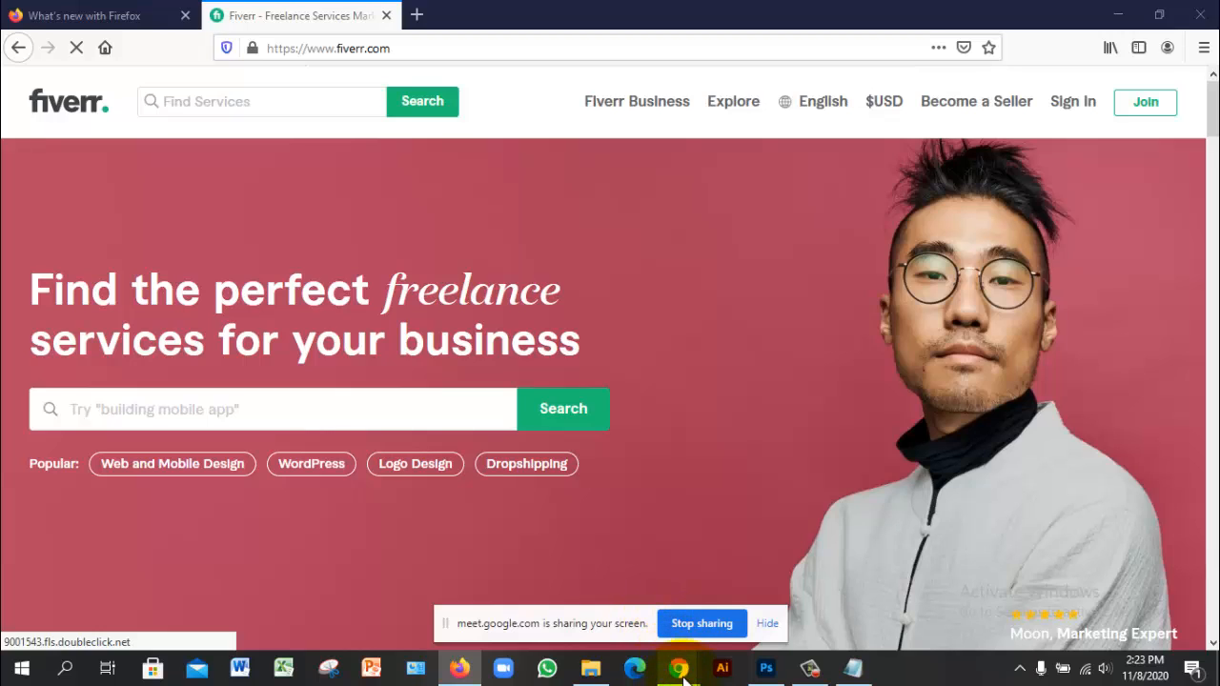
click(683, 675)
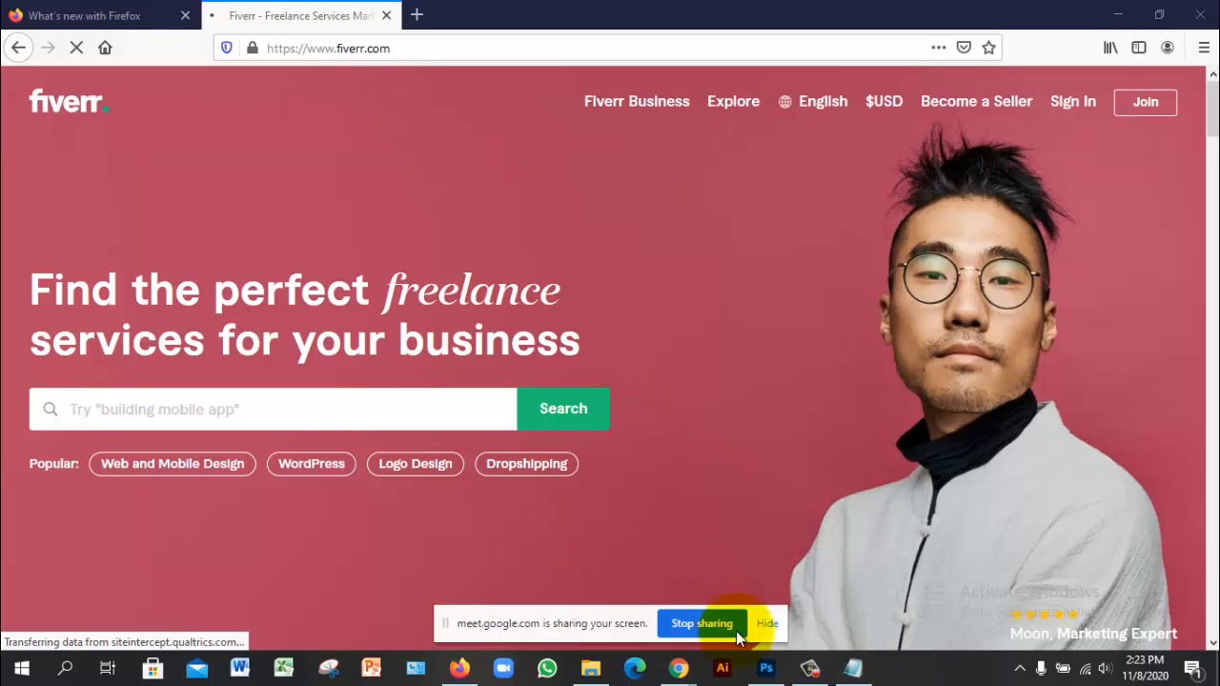
mouse_move(678, 669)
click(656, 609)
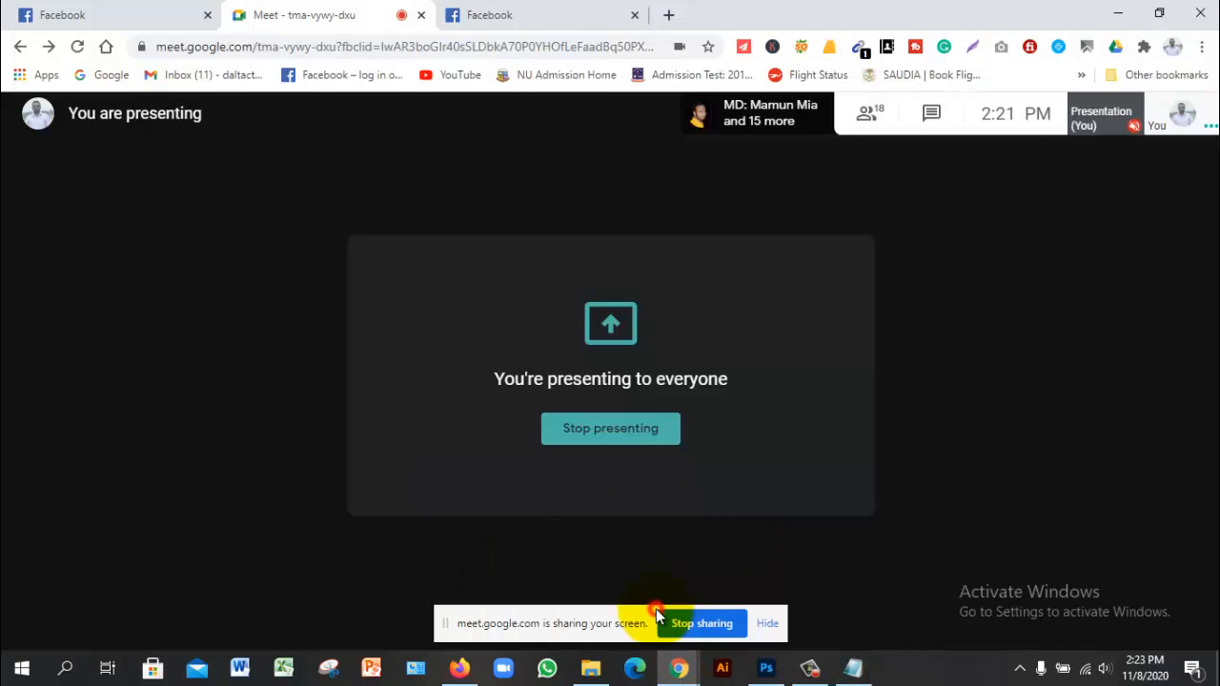
click(791, 422)
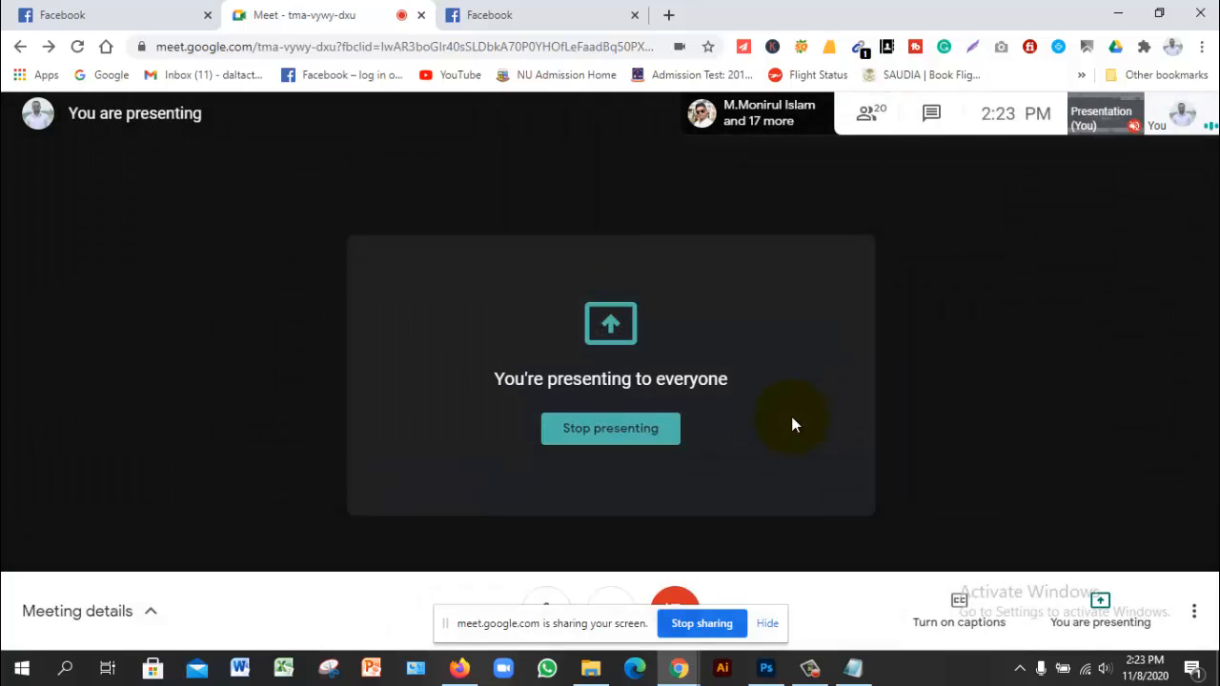
Switch back to Firefox and search Fiverr for "photoshop editing" services using the matching suggestion.
click(459, 668)
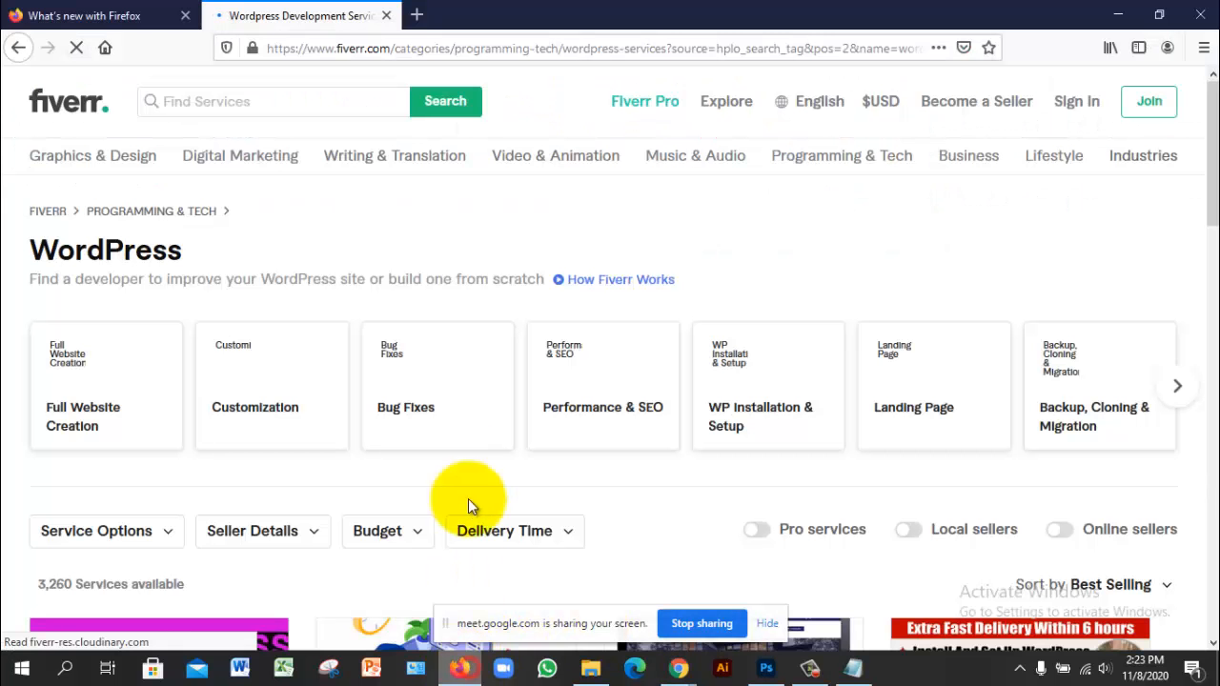
click(327, 101)
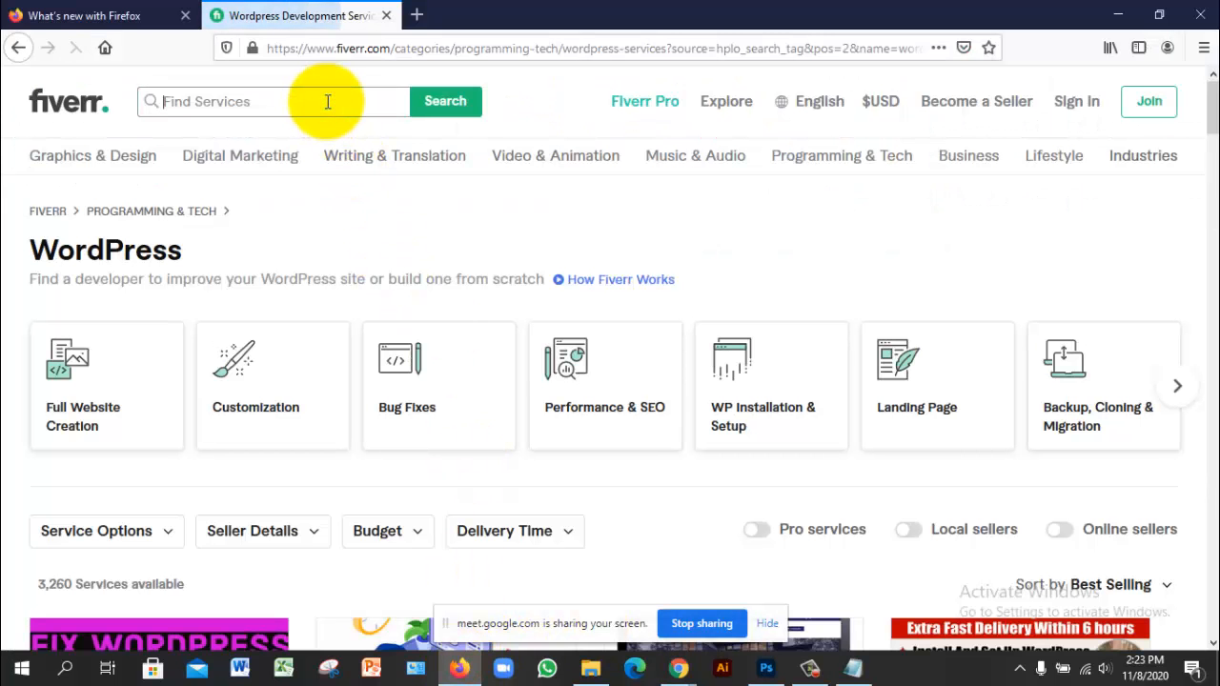
text(ক)
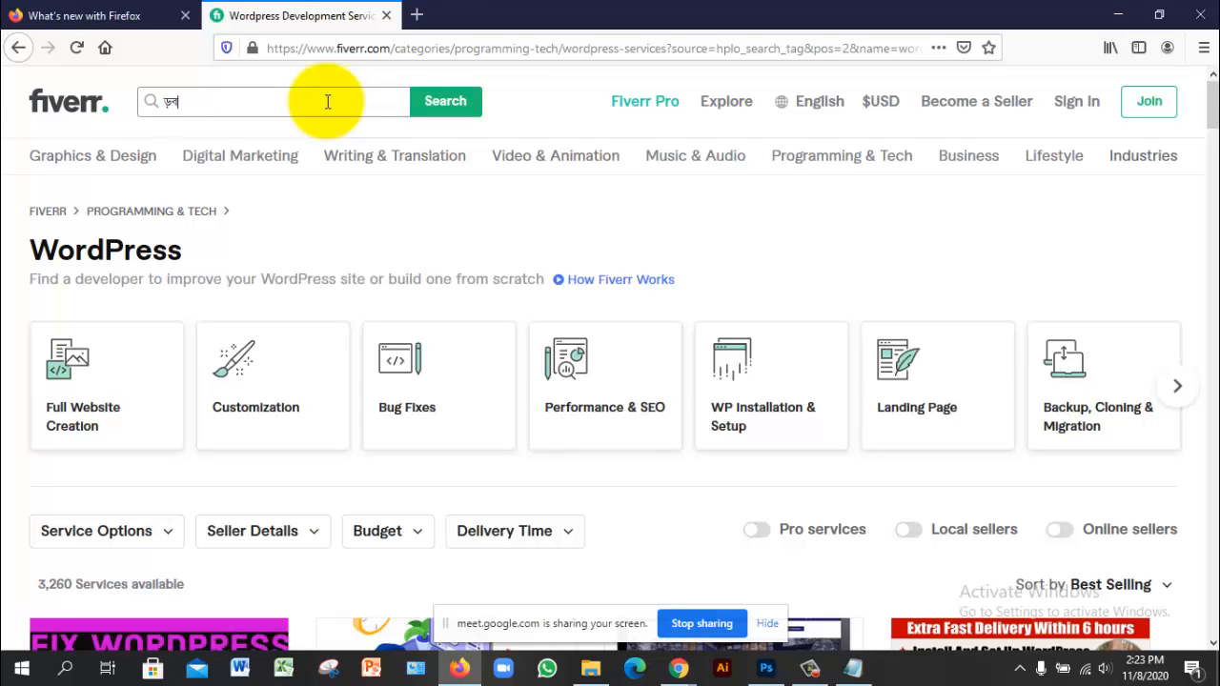
key(BackSpace)
text(hotoshop editing)
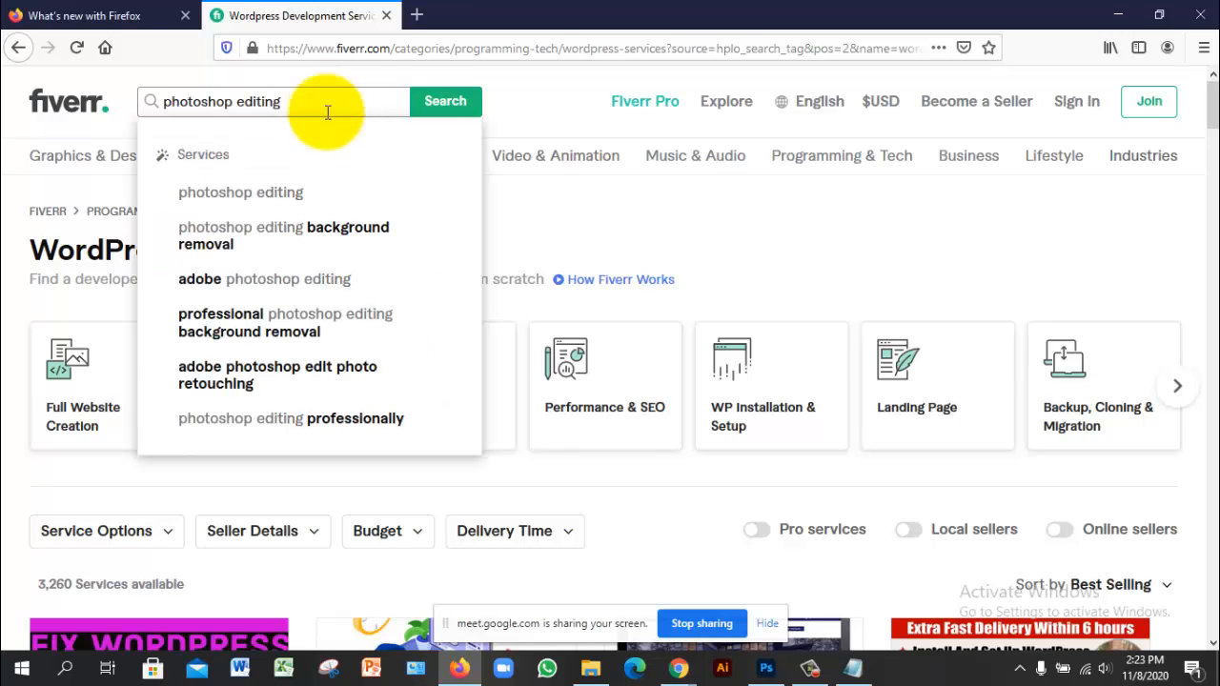
click(299, 191)
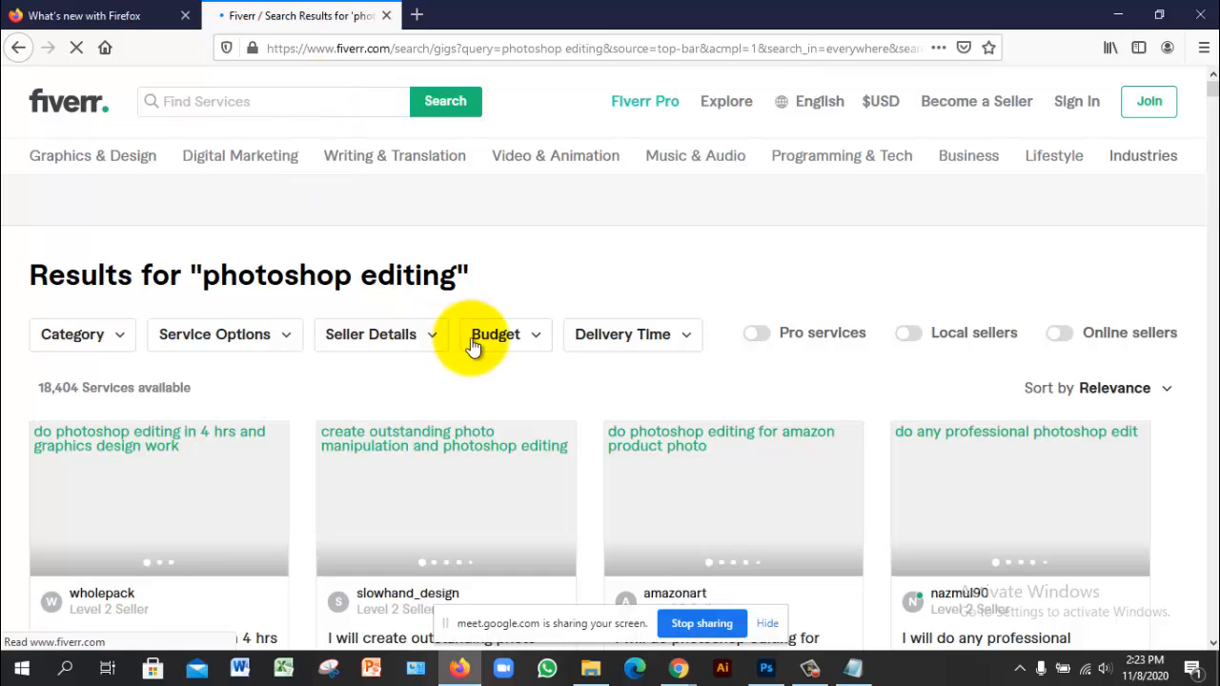
Look through the photoshop editing results and open the first gig, "I will do photoshop editing in 4 hrs and graphics design work".
scroll(472, 343, down, 2)
scroll(472, 341, down, 1)
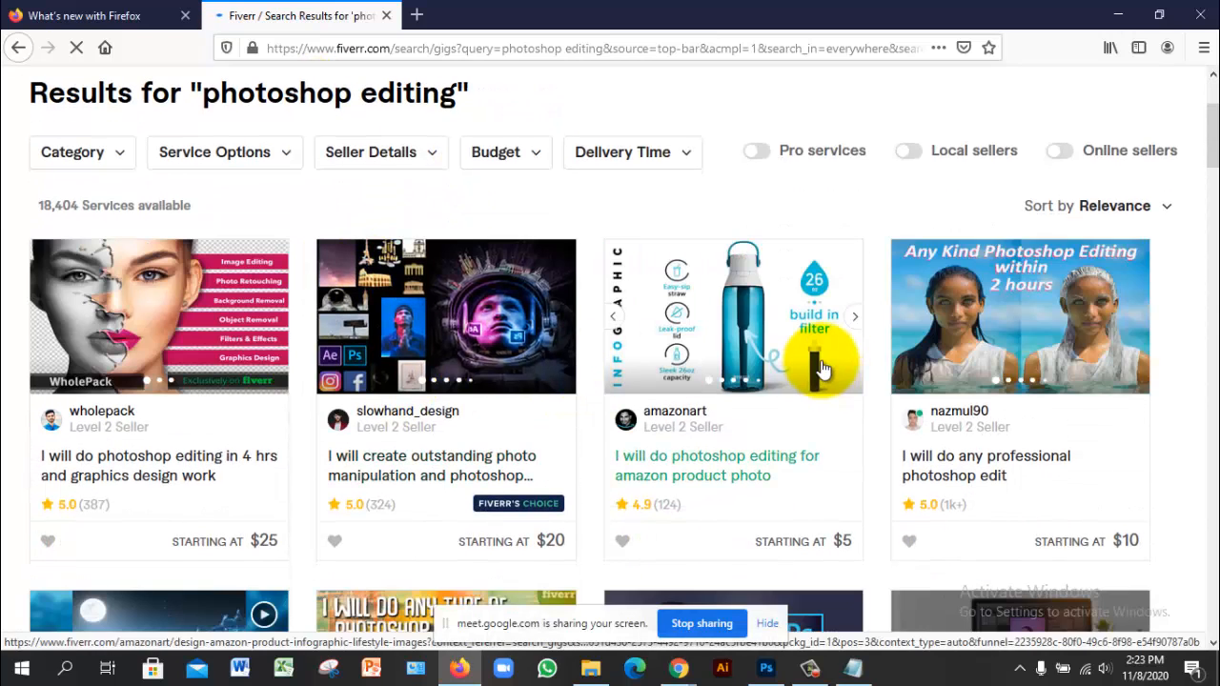
scroll(627, 362, down, 2)
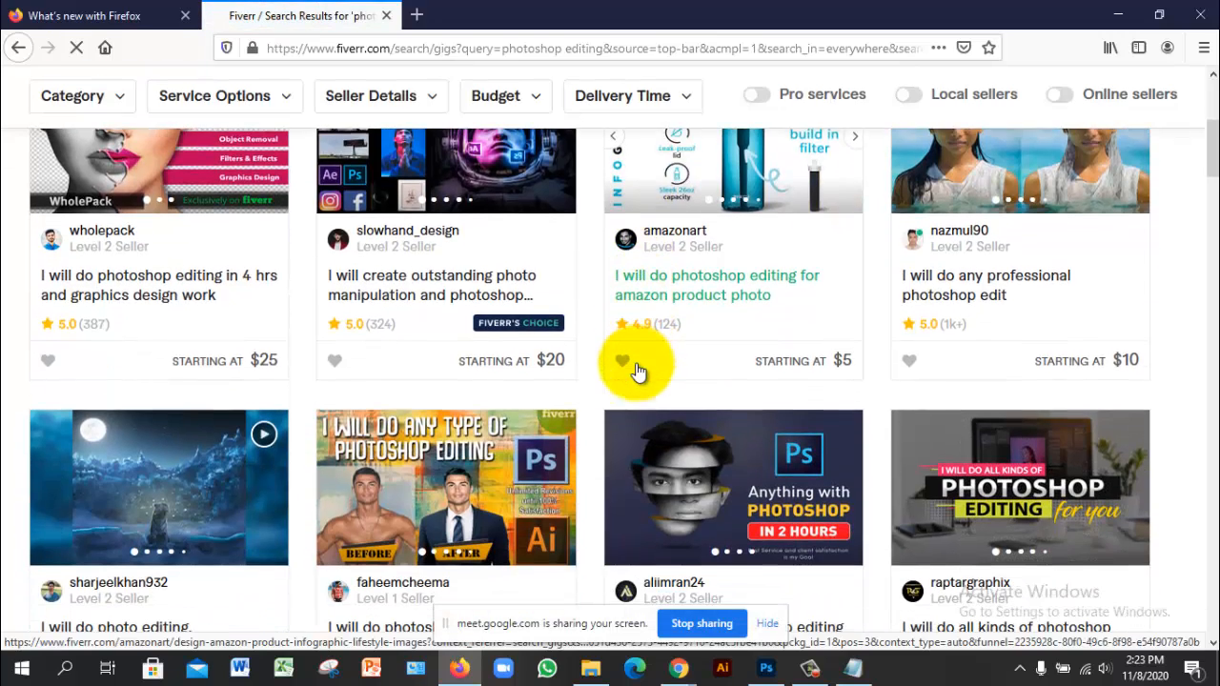
scroll(636, 363, up, 3)
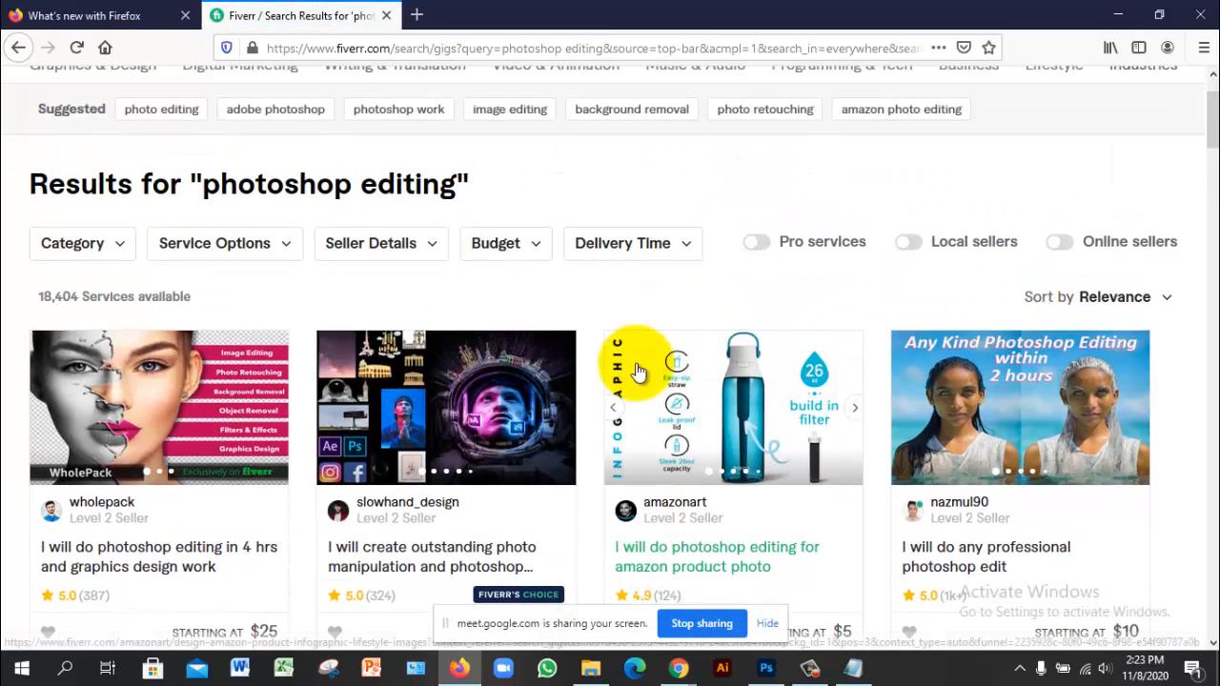
scroll(636, 363, down, 1)
scroll(638, 369, down, 2)
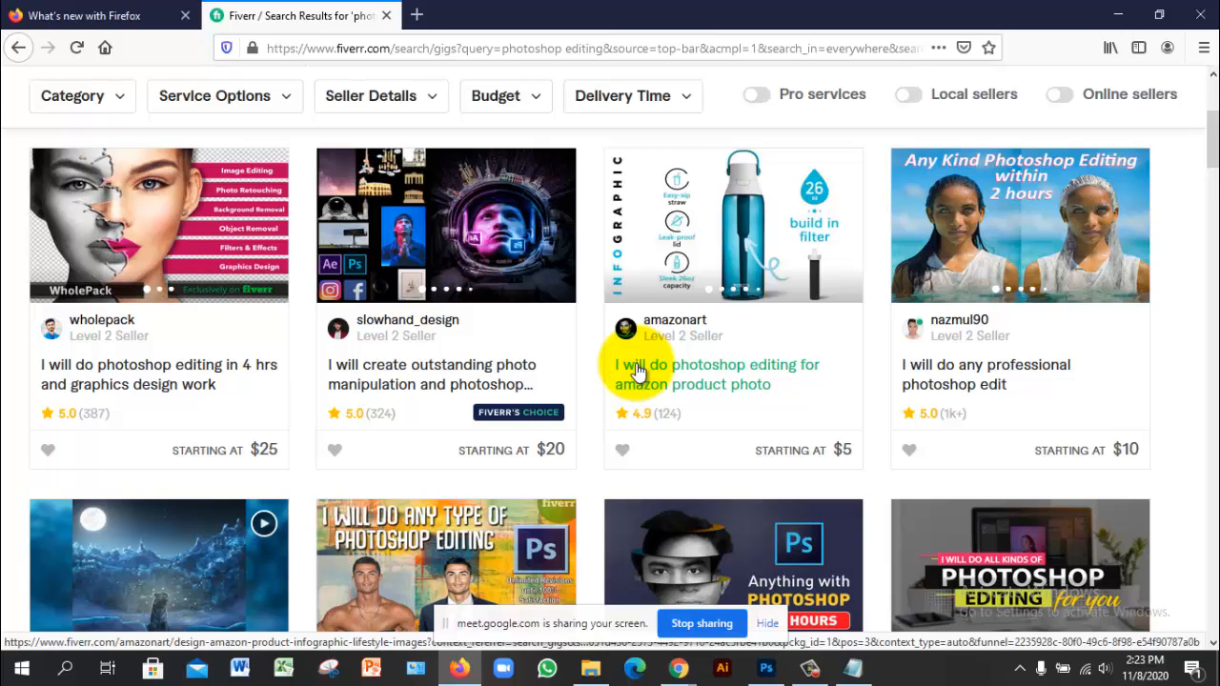
scroll(242, 340, up, 2)
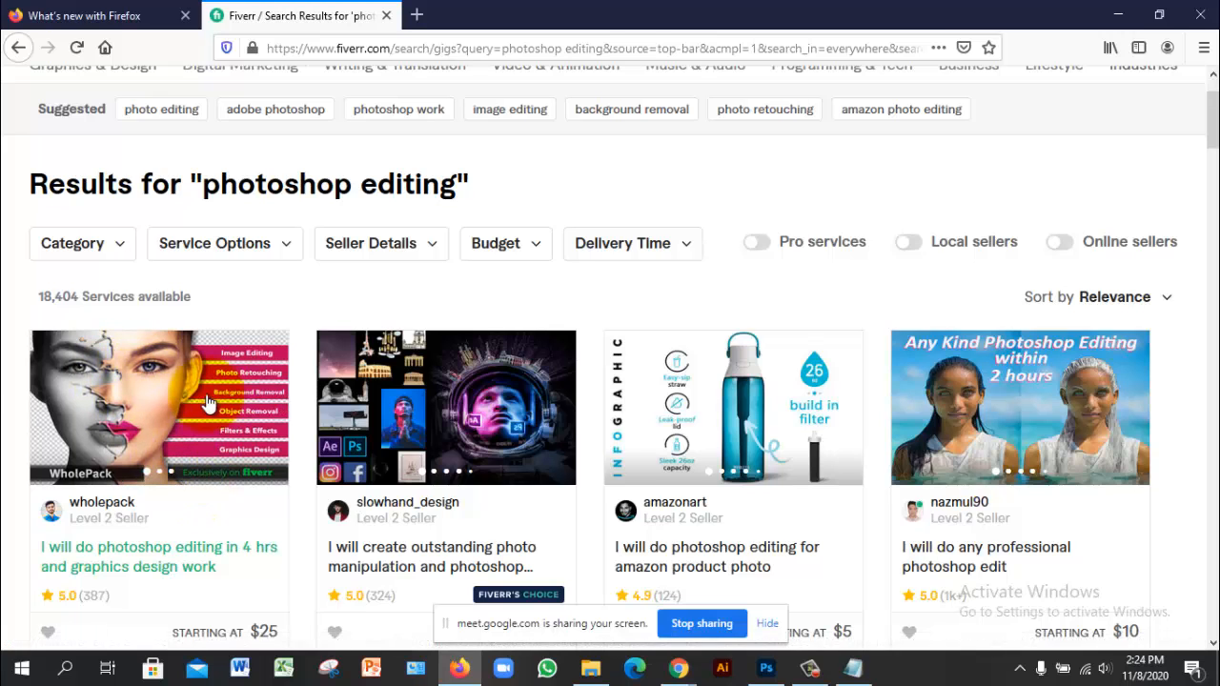
click(177, 557)
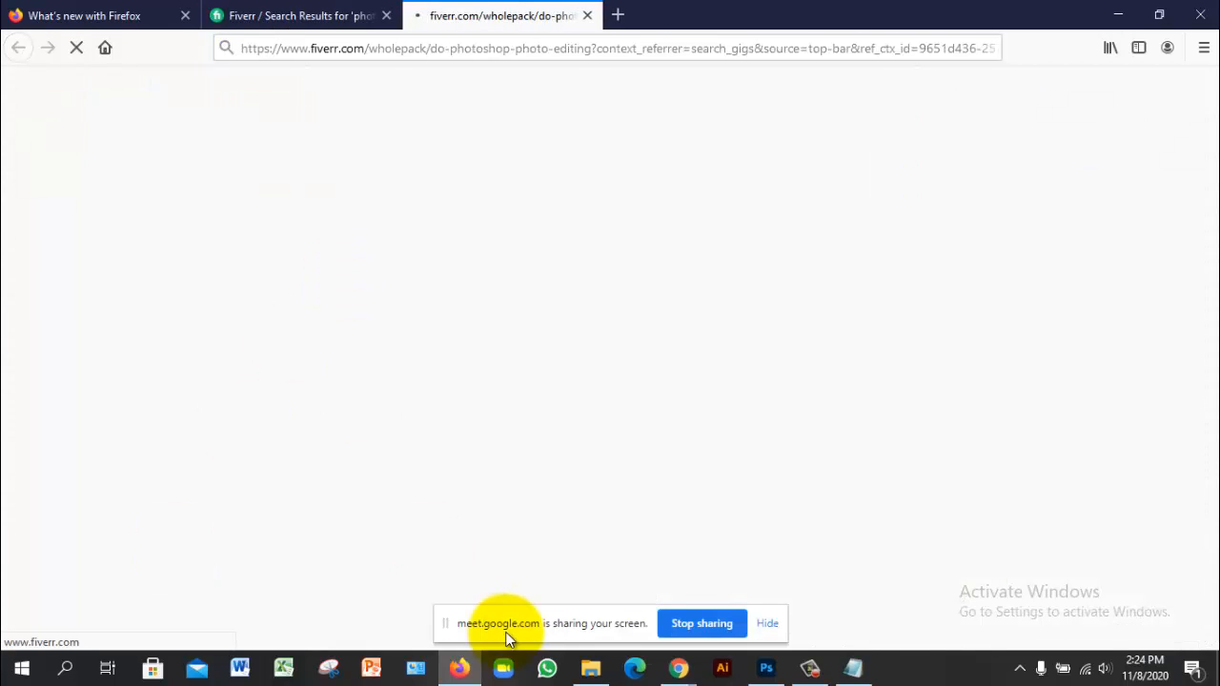
Switch to the Google Meet call in Chrome and check that the screen is still being presented.
mouse_move(678, 667)
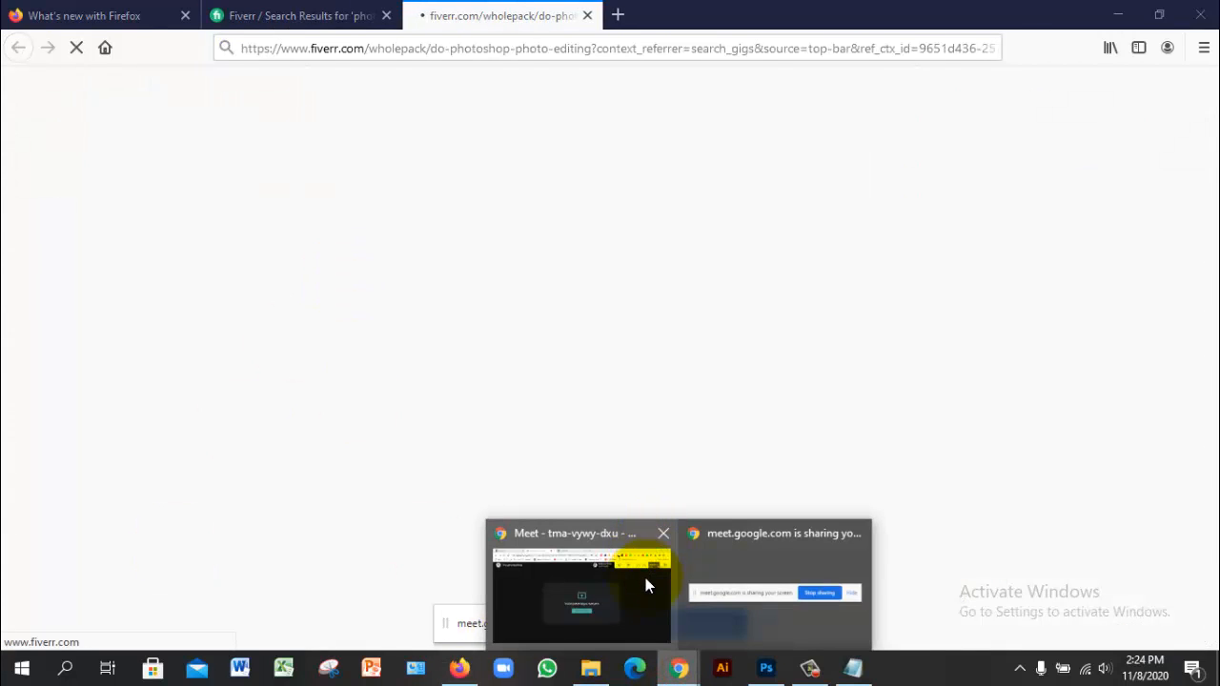
click(645, 577)
click(810, 423)
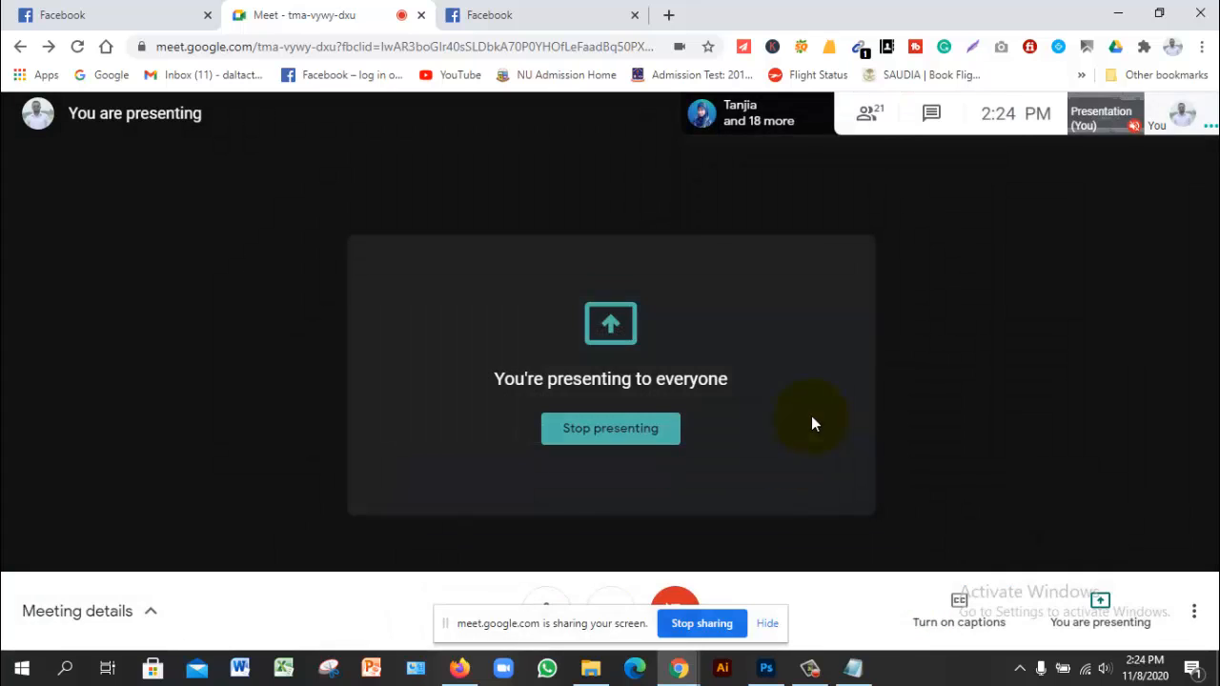
Switch back to Firefox and look over the gig's title, main image and further gallery thumbnails.
click(460, 668)
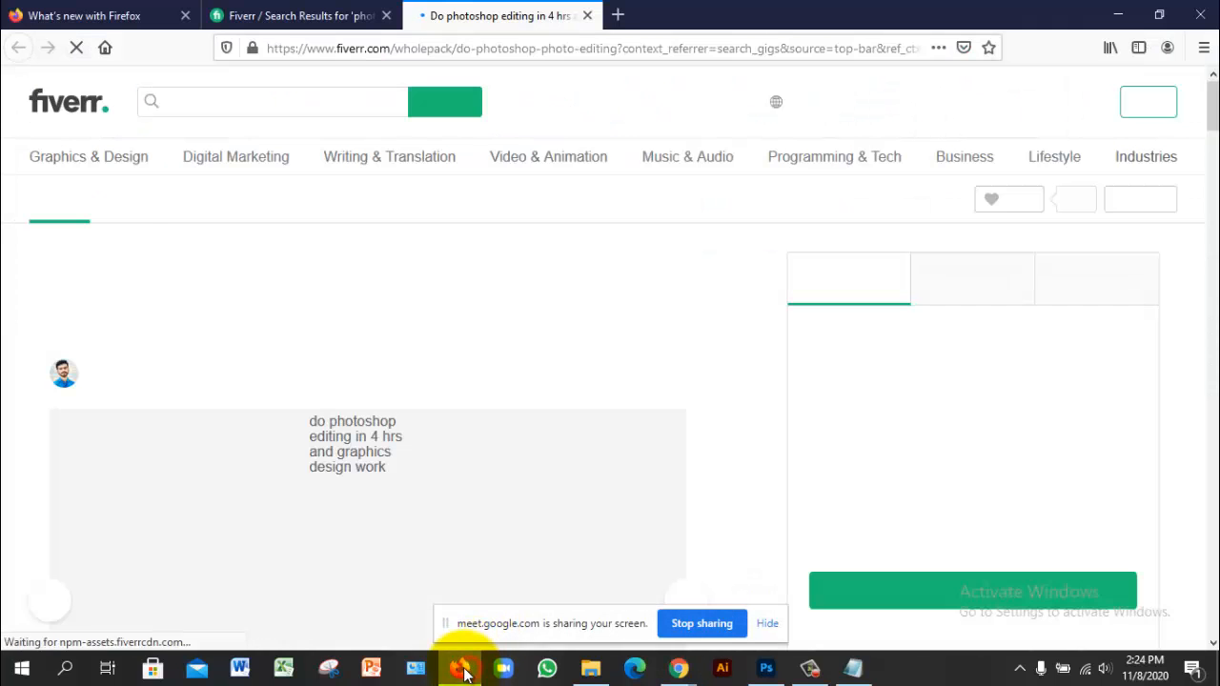
scroll(457, 325, down, 3)
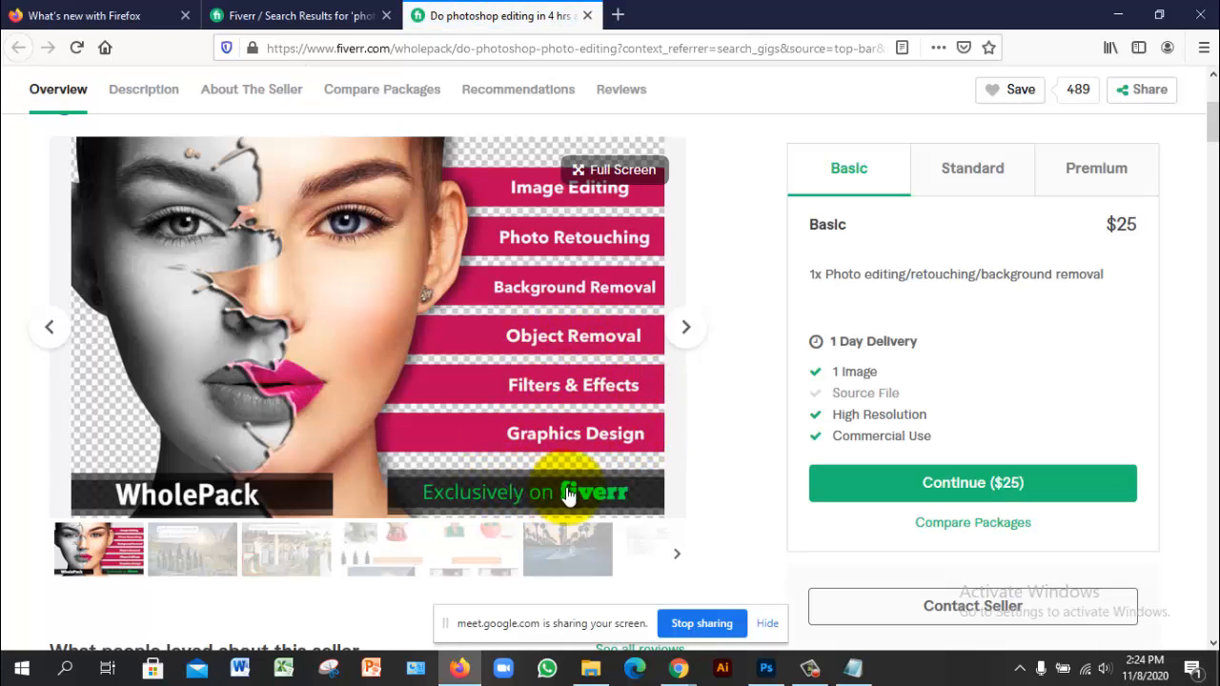
scroll(558, 395, down, 2)
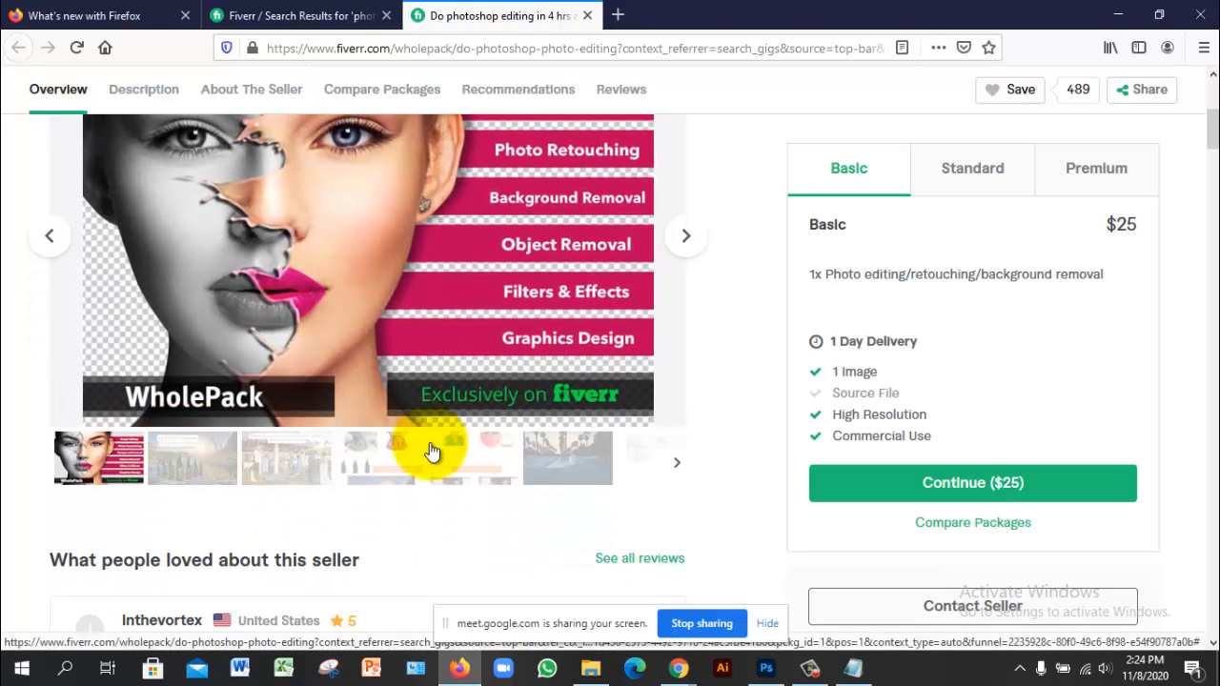
click(676, 465)
scroll(286, 305, up, 4)
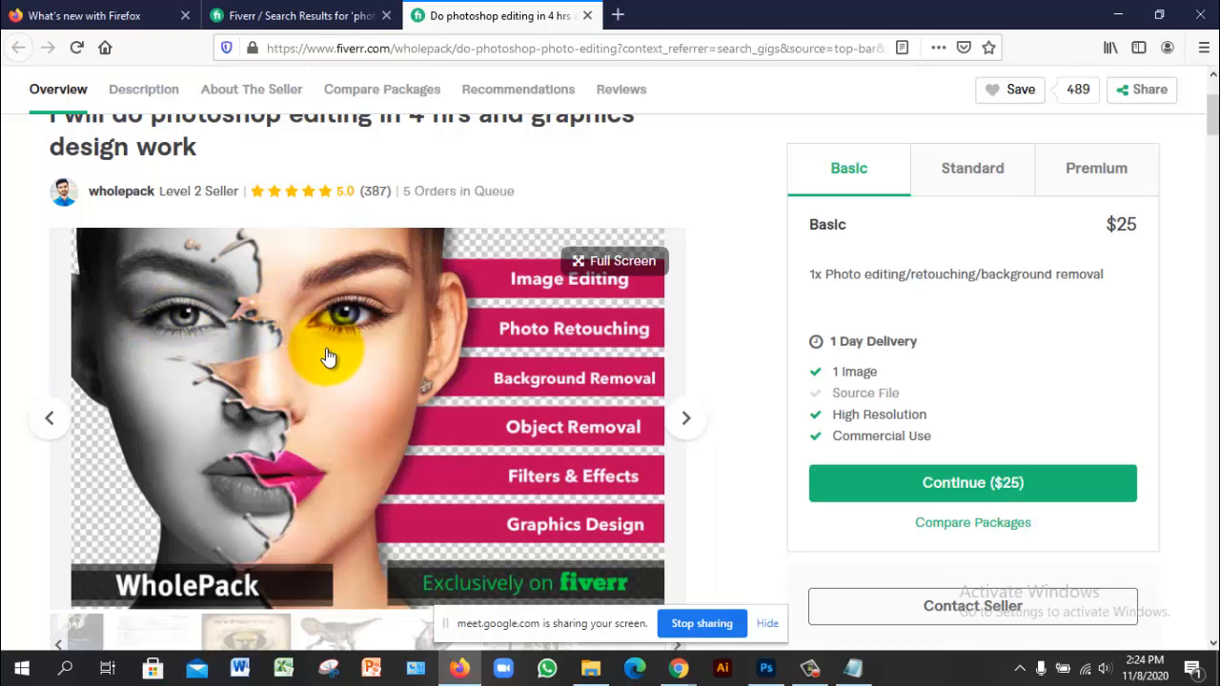
scroll(327, 358, down, 2)
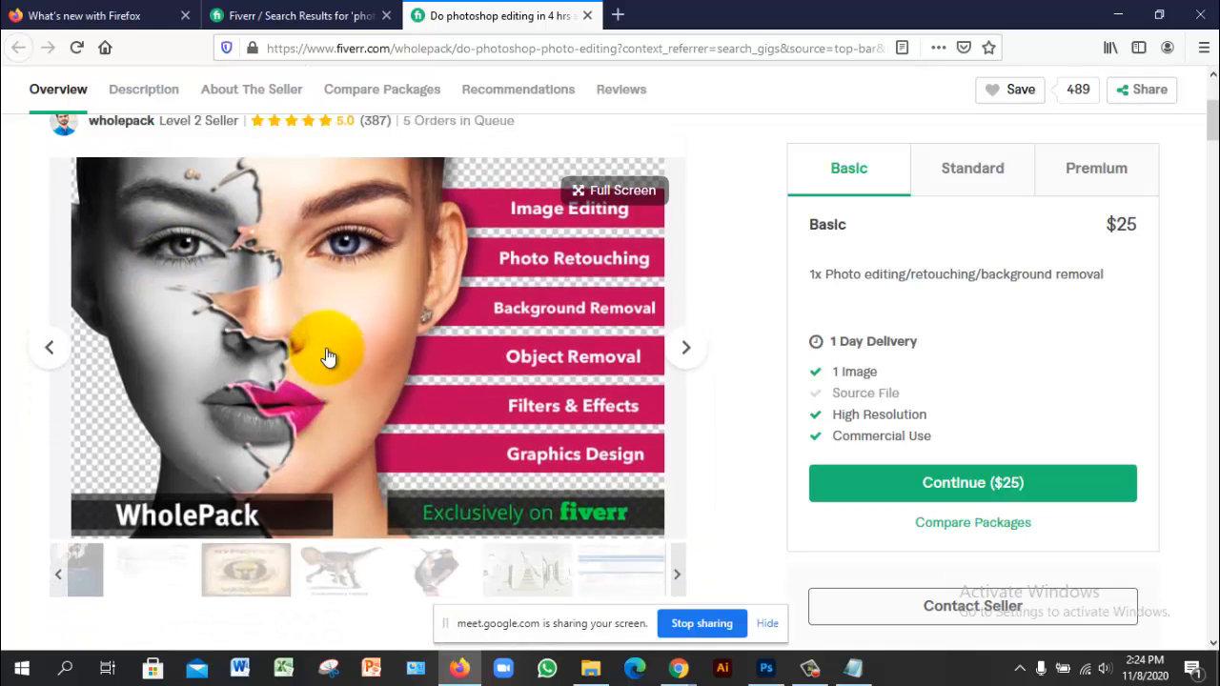
scroll(327, 357, up, 3)
scroll(327, 358, down, 1)
scroll(327, 357, down, 1)
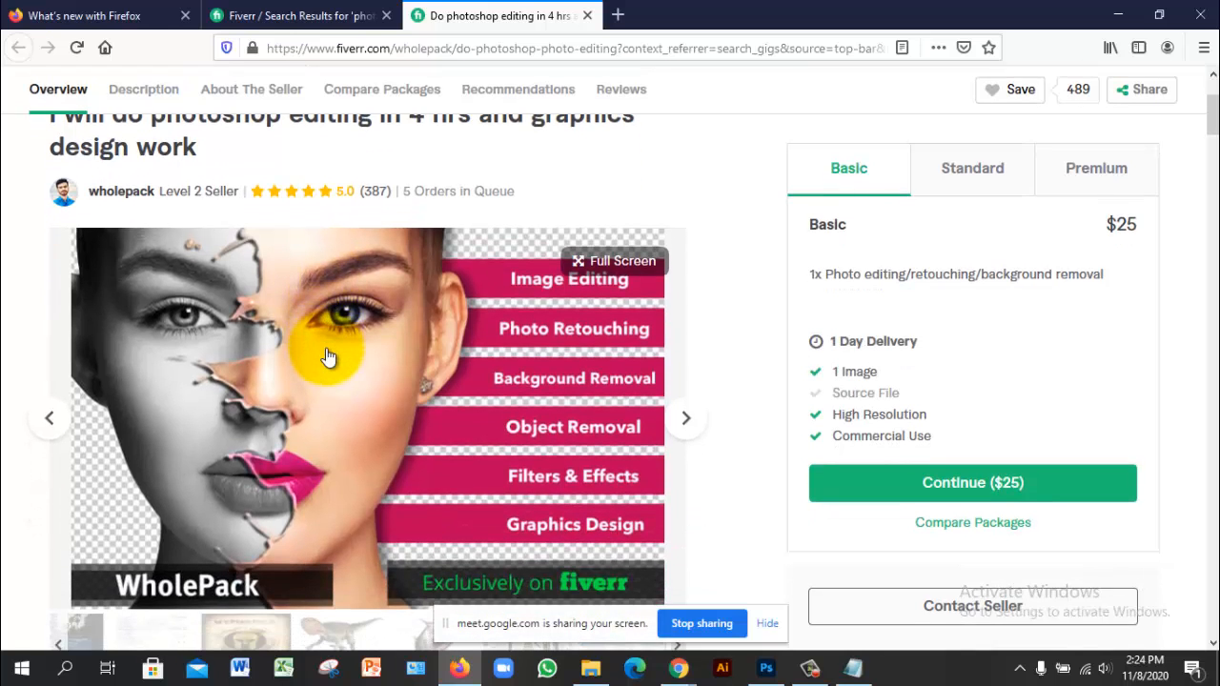
Read the About This Gig description, from the introduction and included services to the "What I don't?" and "Why hire me" lists.
scroll(327, 357, down, 4)
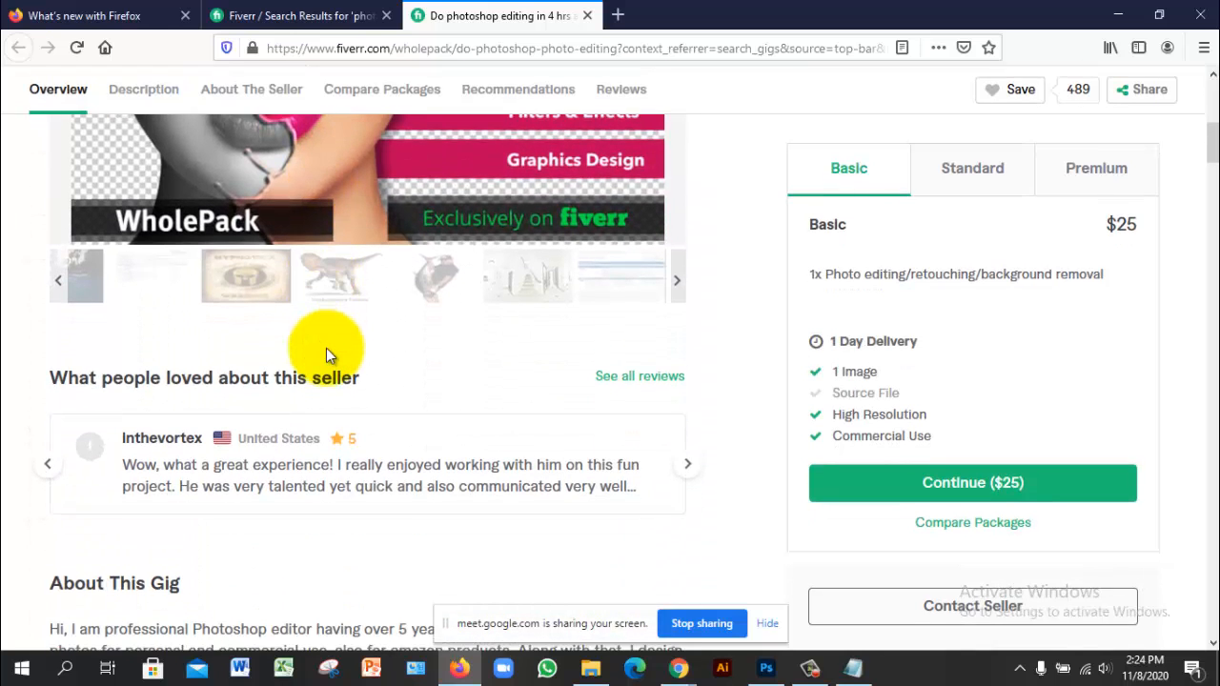
scroll(326, 354, down, 4)
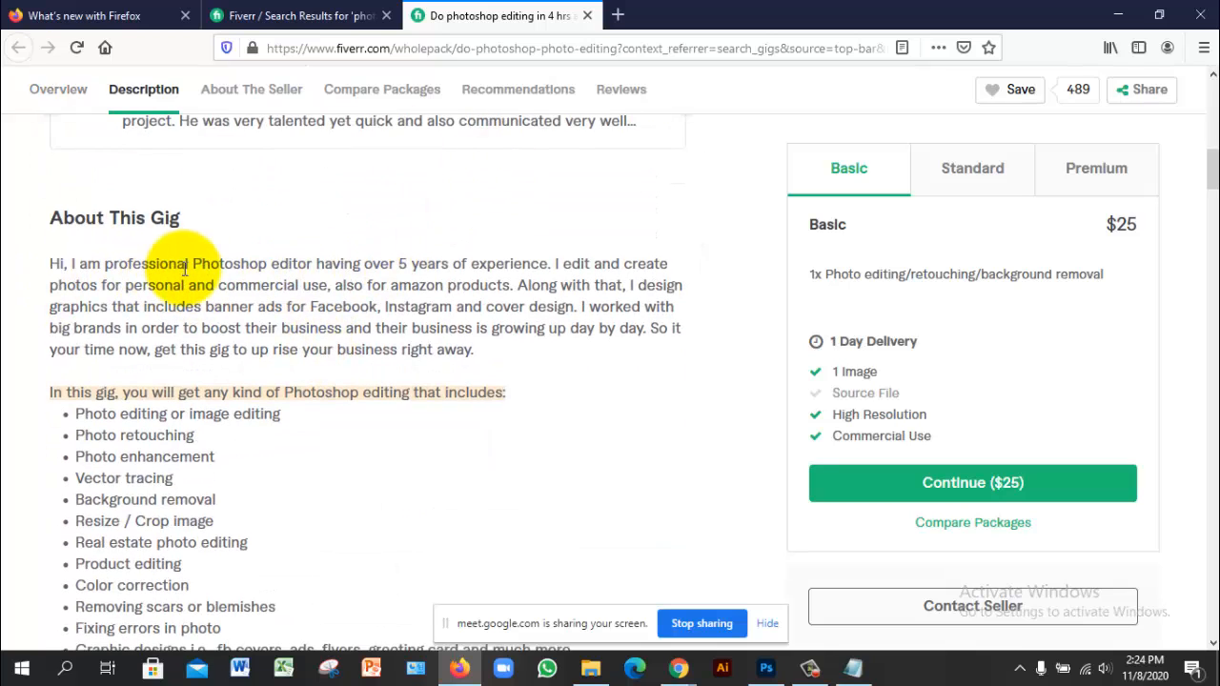
scroll(184, 267, down, 1)
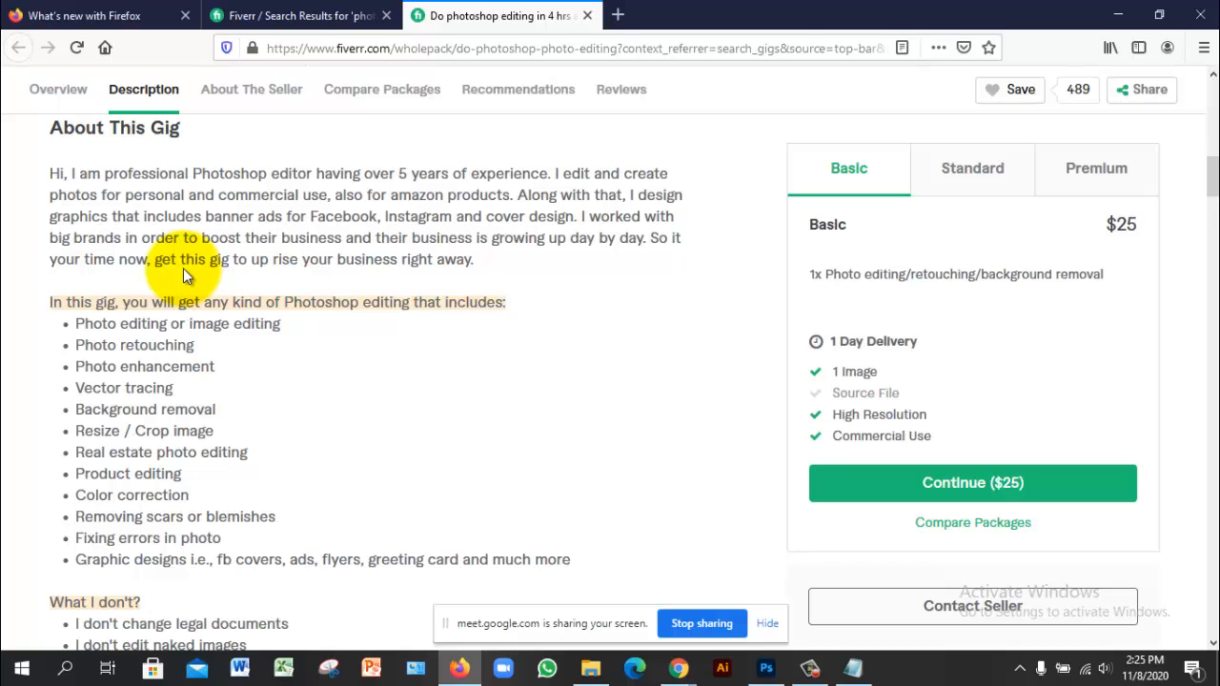
scroll(183, 268, down, 1)
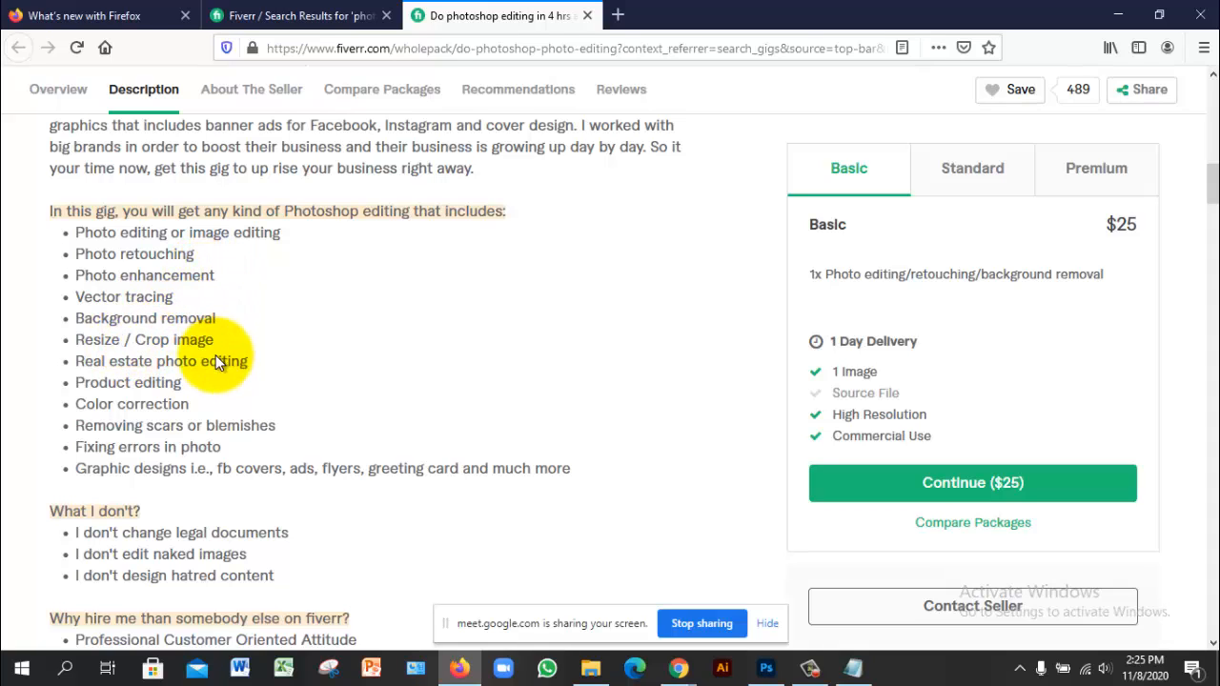
scroll(92, 369, down, 3)
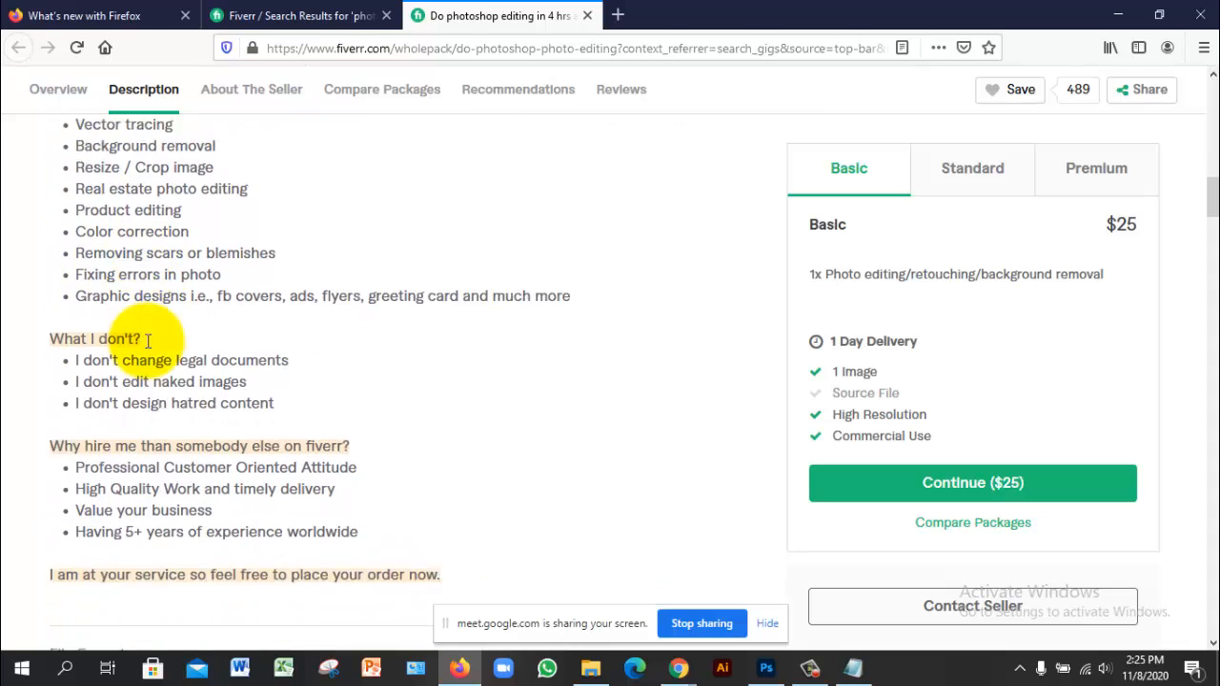
scroll(148, 340, down, 2)
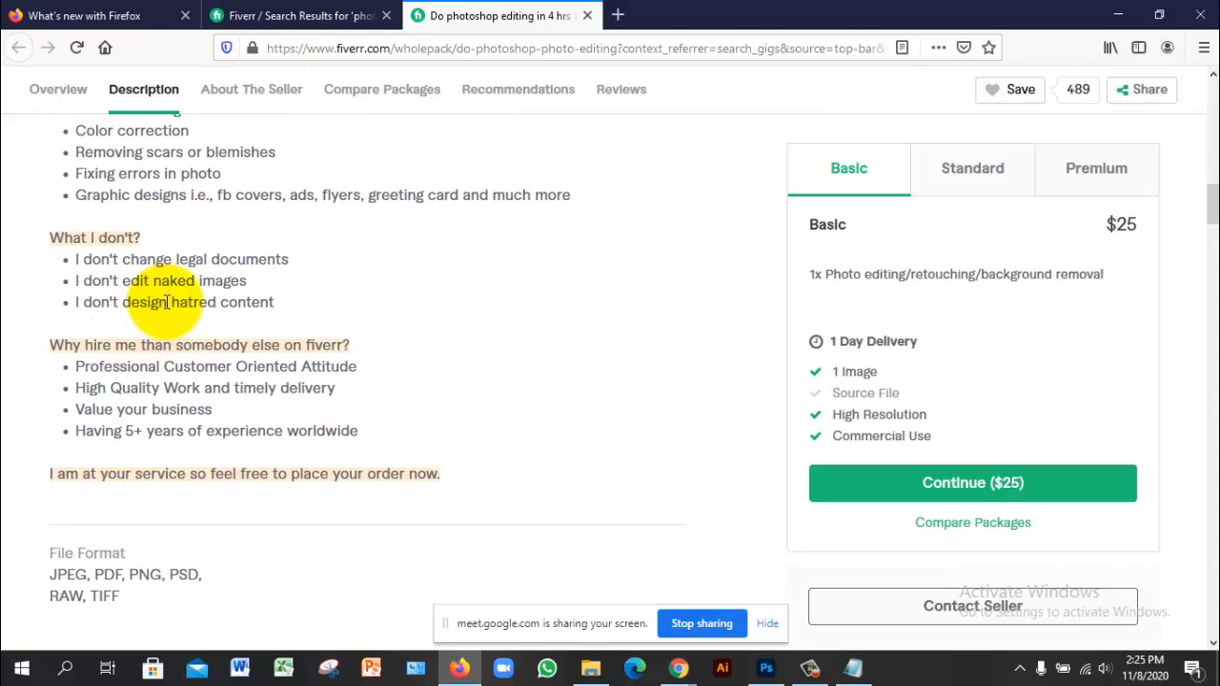
Highlight words in the "What I don't?" list, in the lines about naked images and hatred content.
double_click(236, 280)
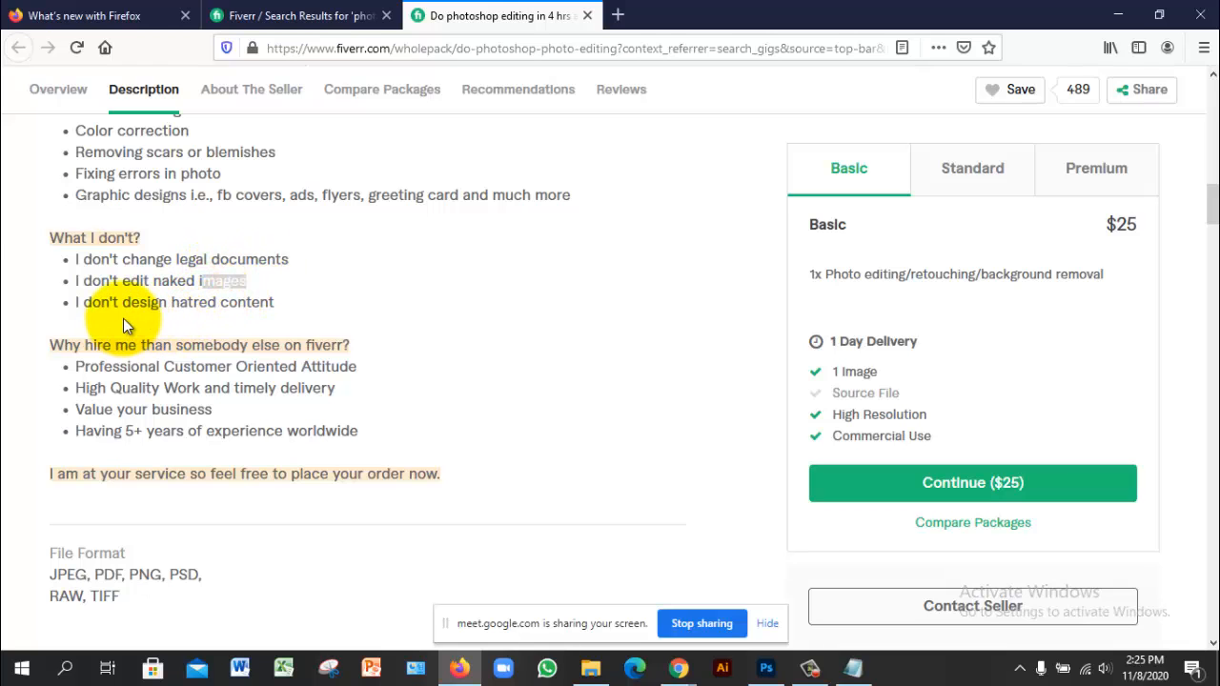
click(175, 303)
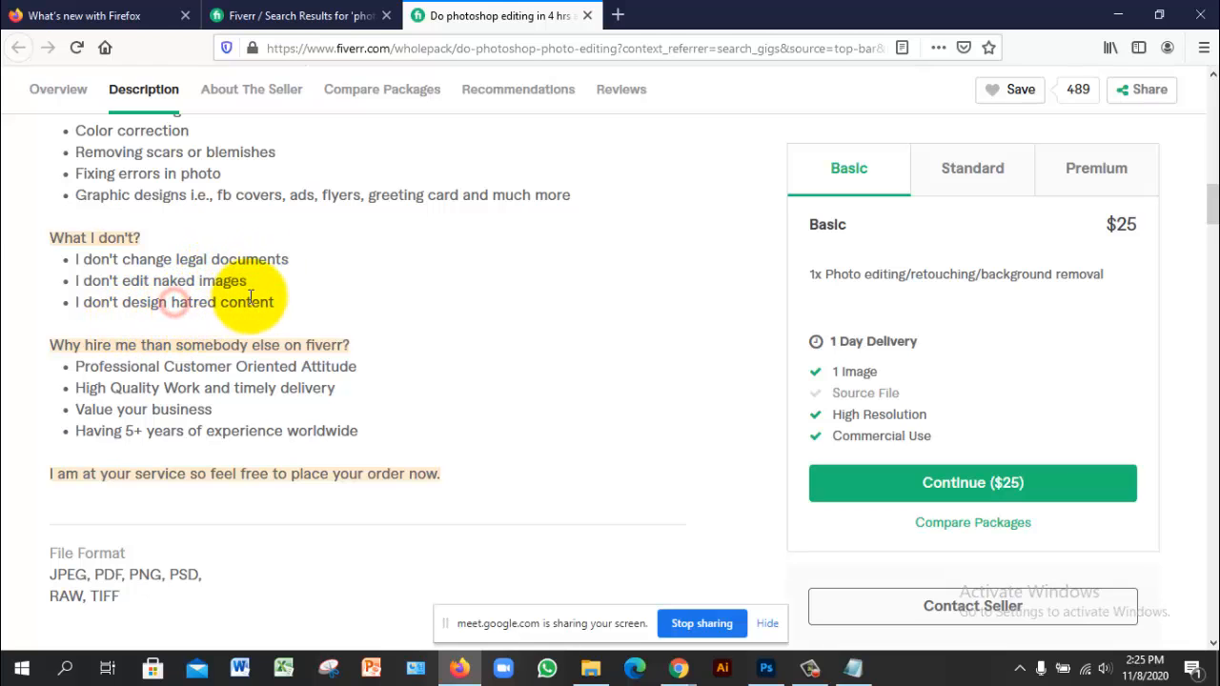
drag(174, 303, 250, 298)
Review the gig's "Why hire me" points, file formats and the About The Seller section.
scroll(226, 322, down, 2)
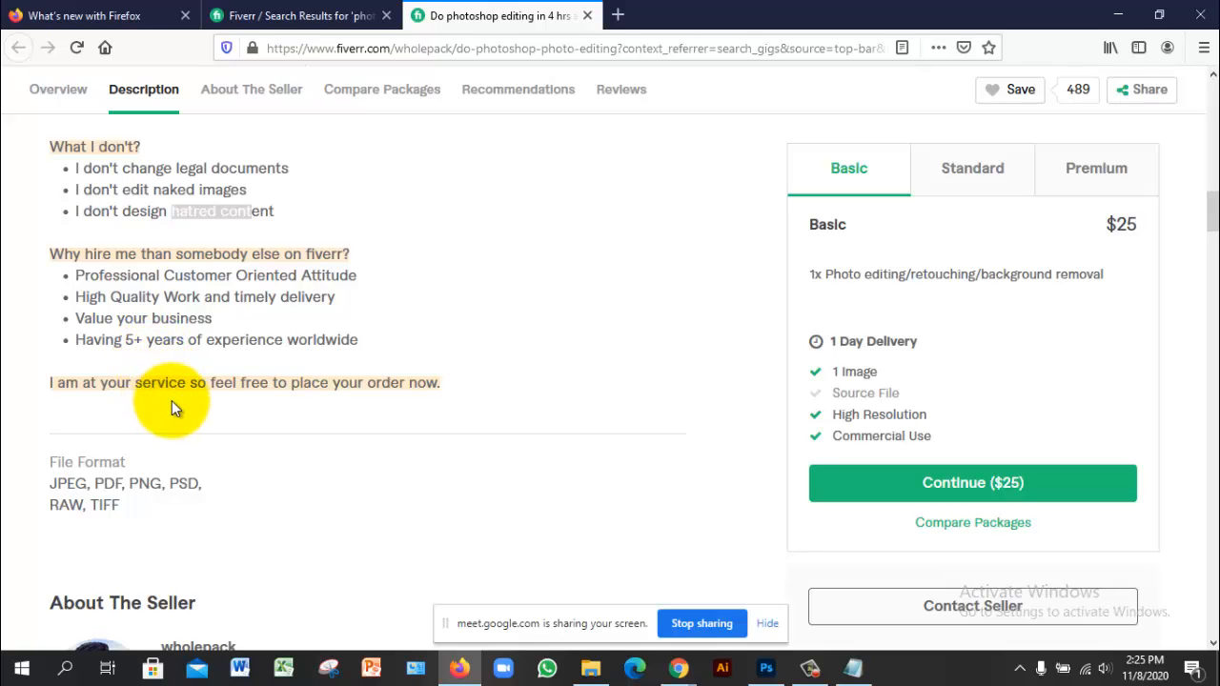
scroll(173, 406, down, 2)
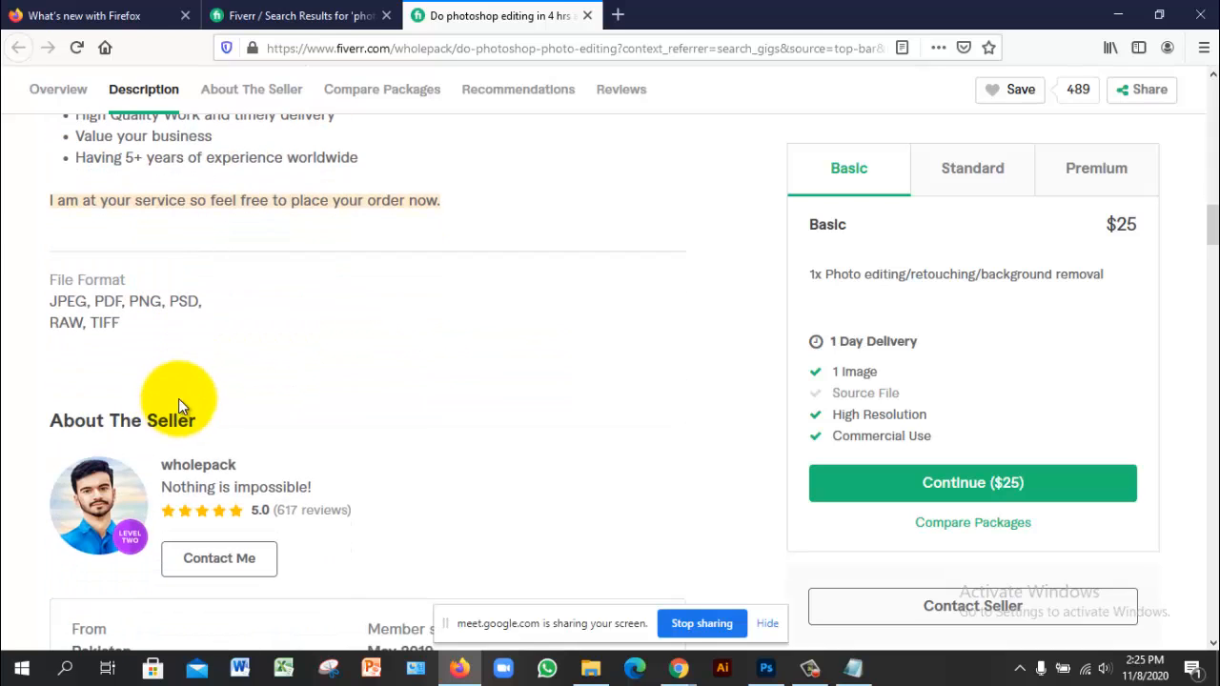
scroll(206, 374, down, 2)
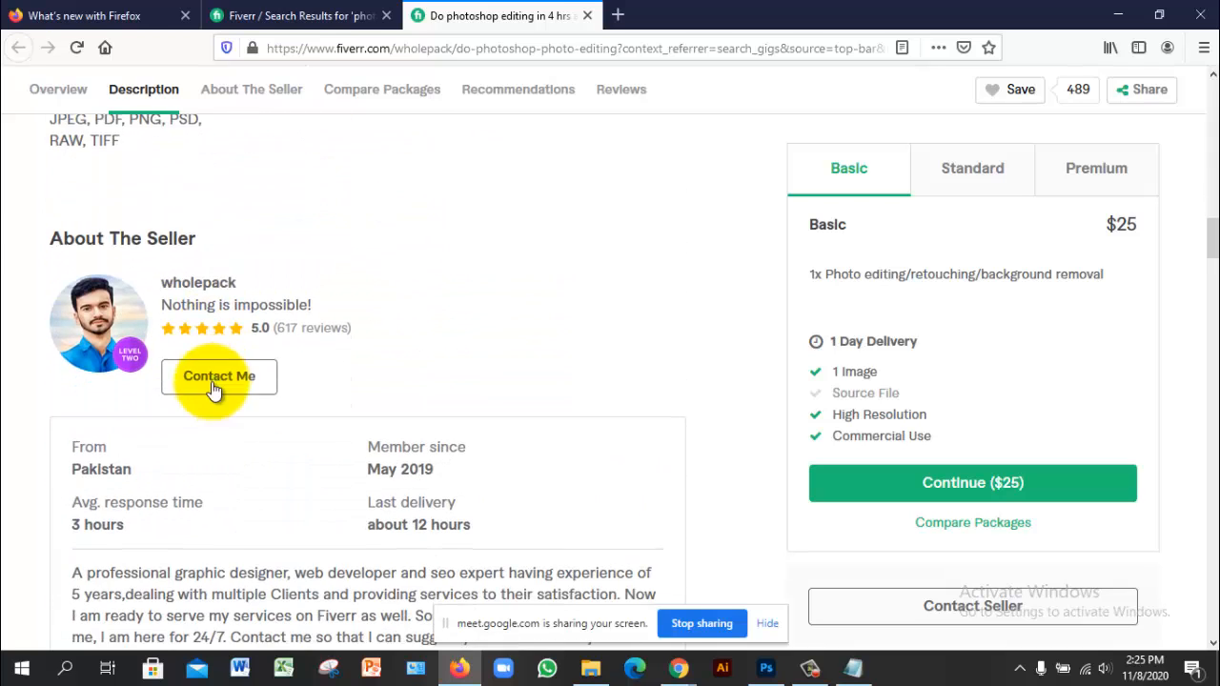
scroll(333, 408, up, 3)
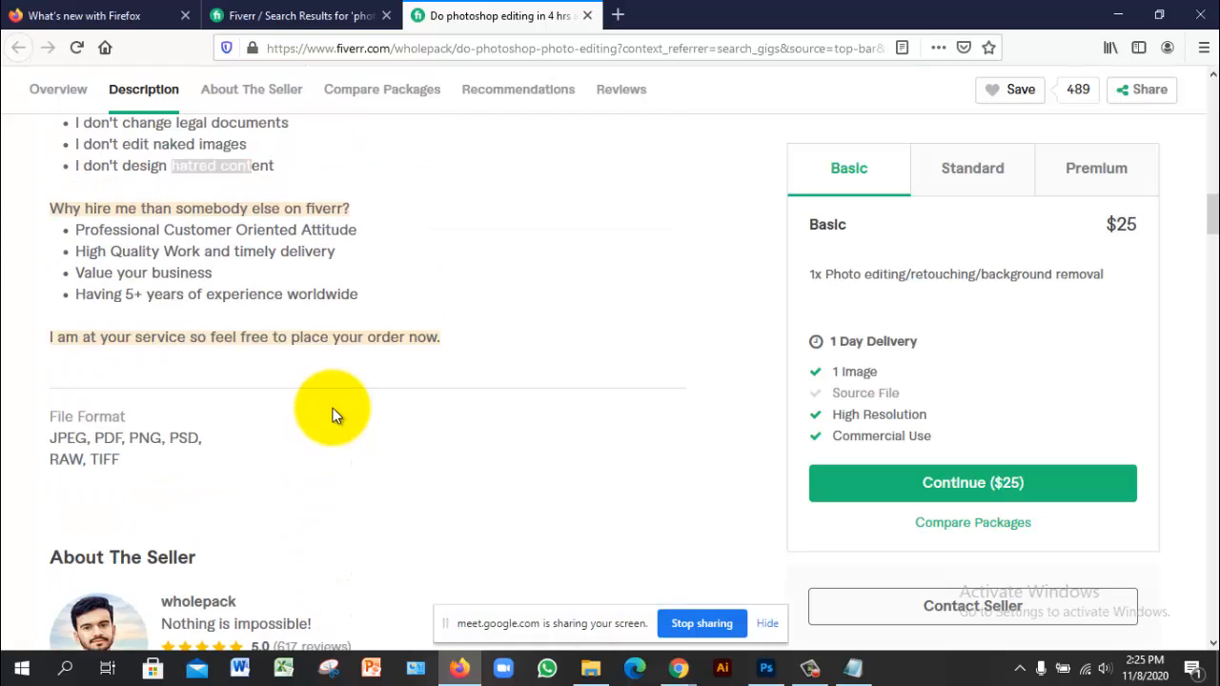
Compare the gig's Basic, Standard and Premium packages by price, included services, number of images and delivery time.
scroll(333, 408, down, 7)
scroll(334, 410, down, 5)
scroll(332, 409, up, 2)
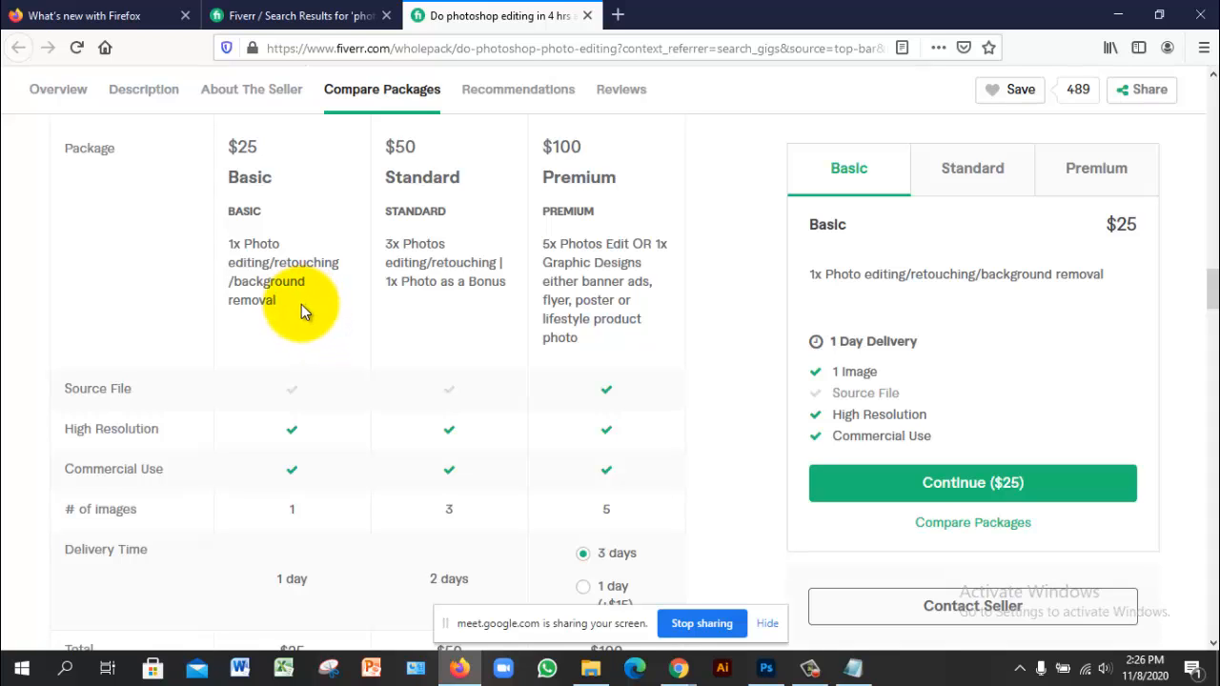
scroll(301, 523, down, 1)
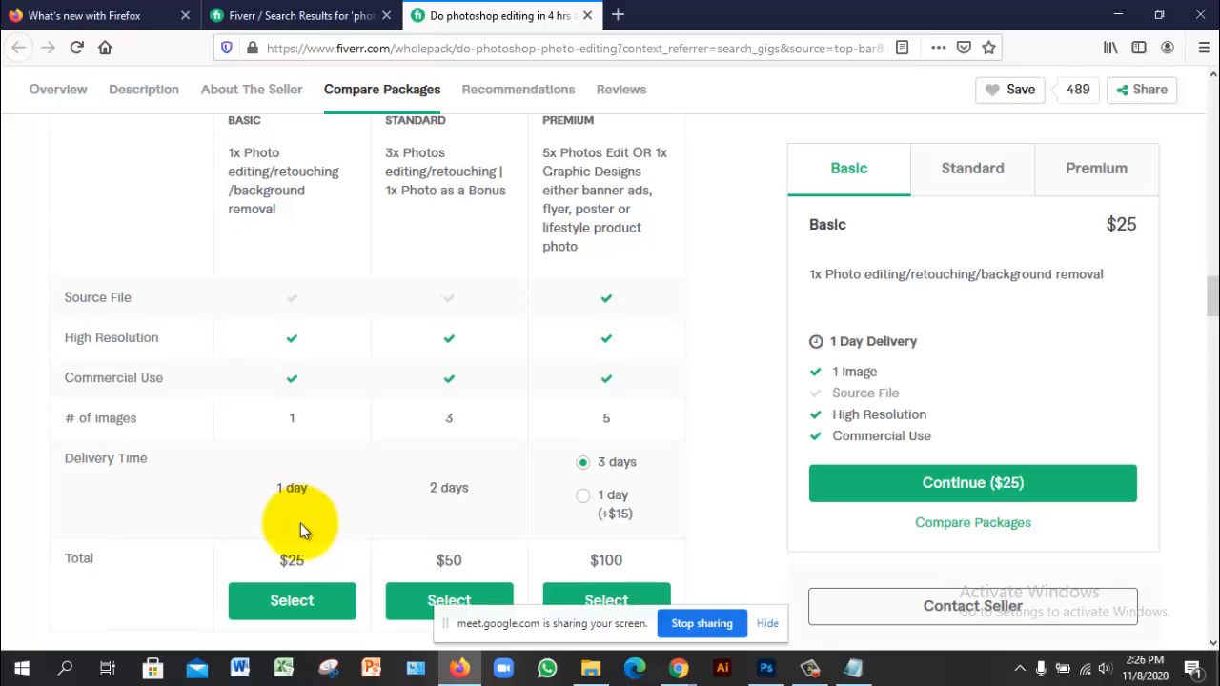
scroll(300, 523, up, 1)
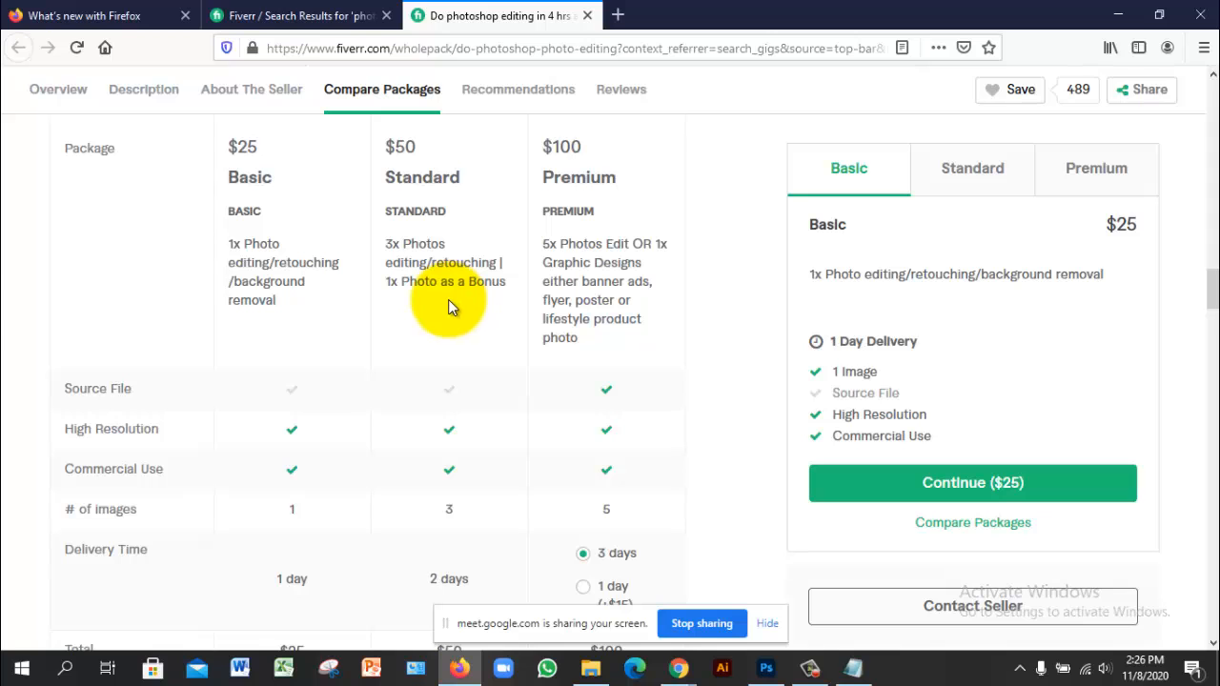
scroll(426, 304, down, 2)
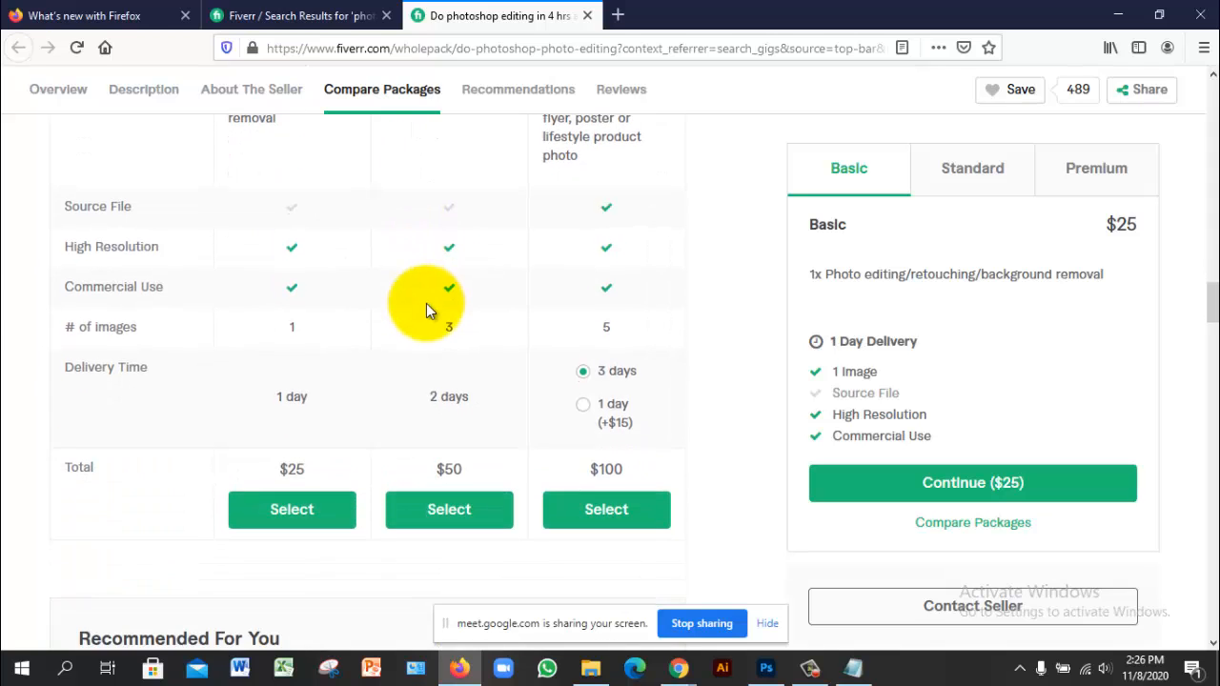
scroll(426, 303, up, 3)
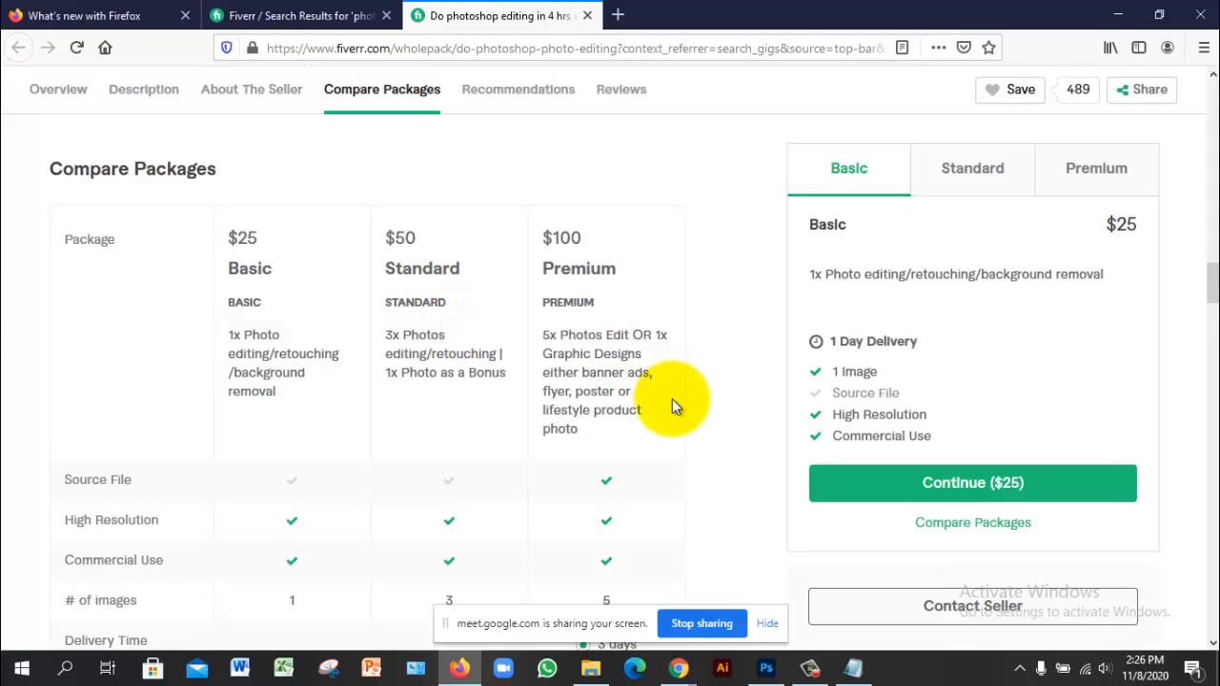
scroll(672, 401, down, 4)
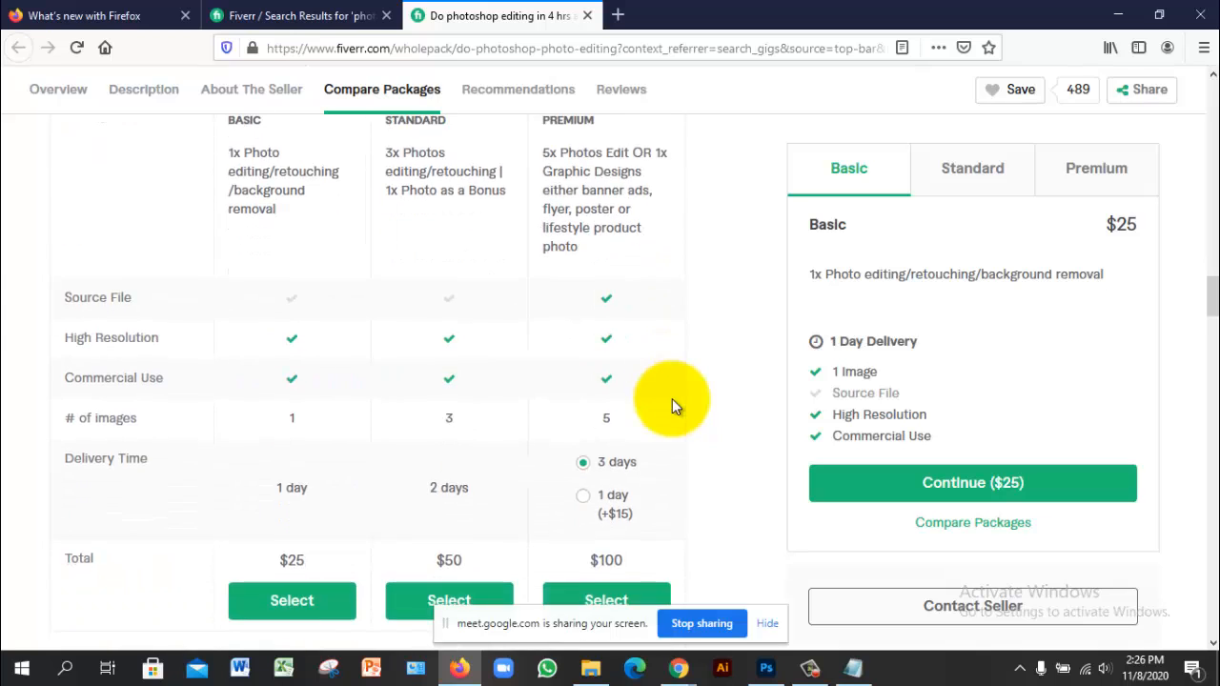
Look over the recommended gigs, the rating breakdown and the first customer reviews of the gig.
scroll(672, 398, down, 4)
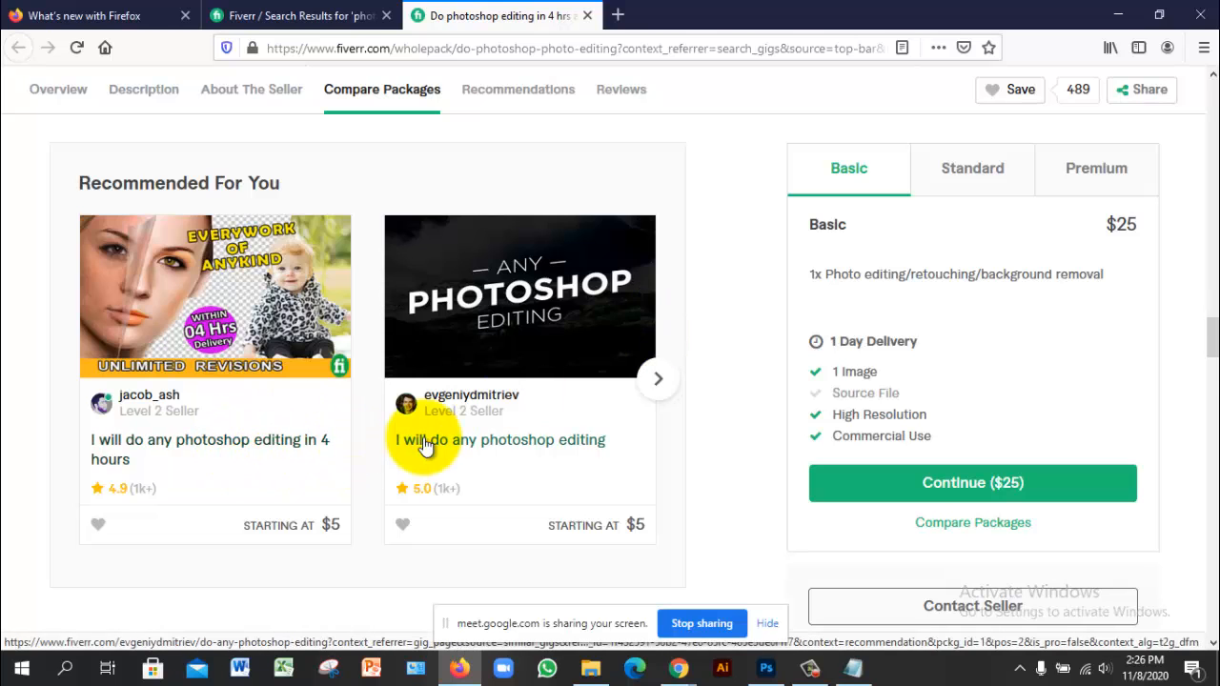
scroll(422, 446, down, 4)
scroll(427, 437, down, 2)
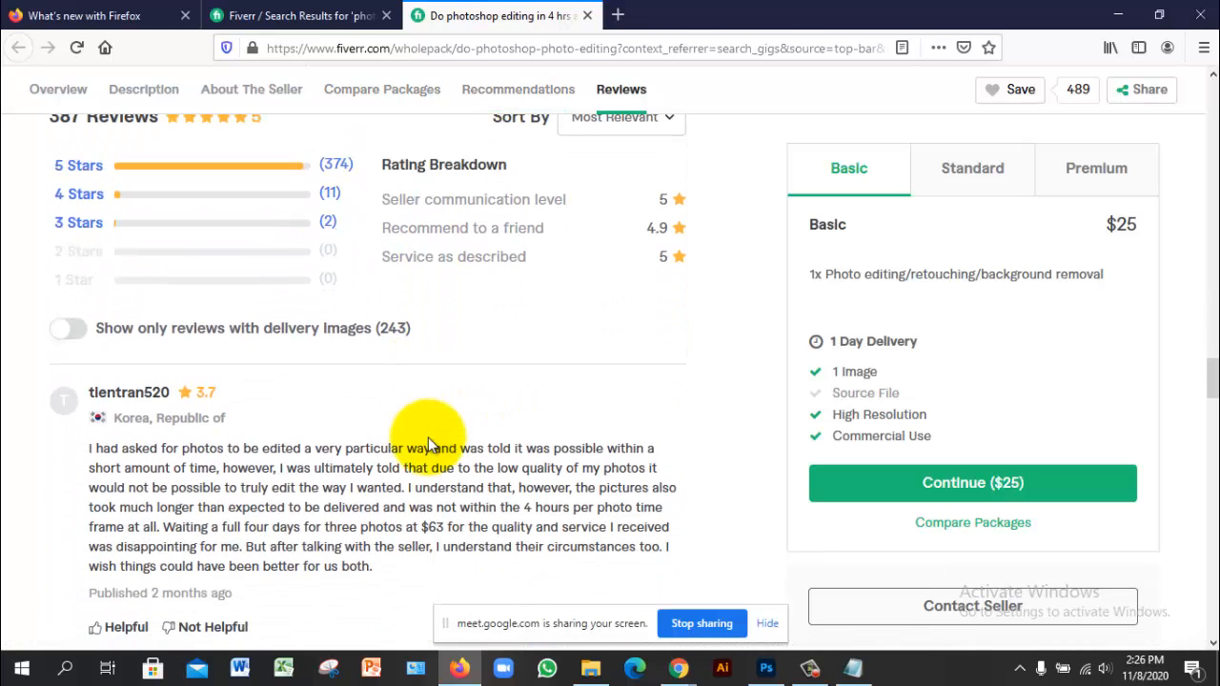
scroll(430, 438, down, 2)
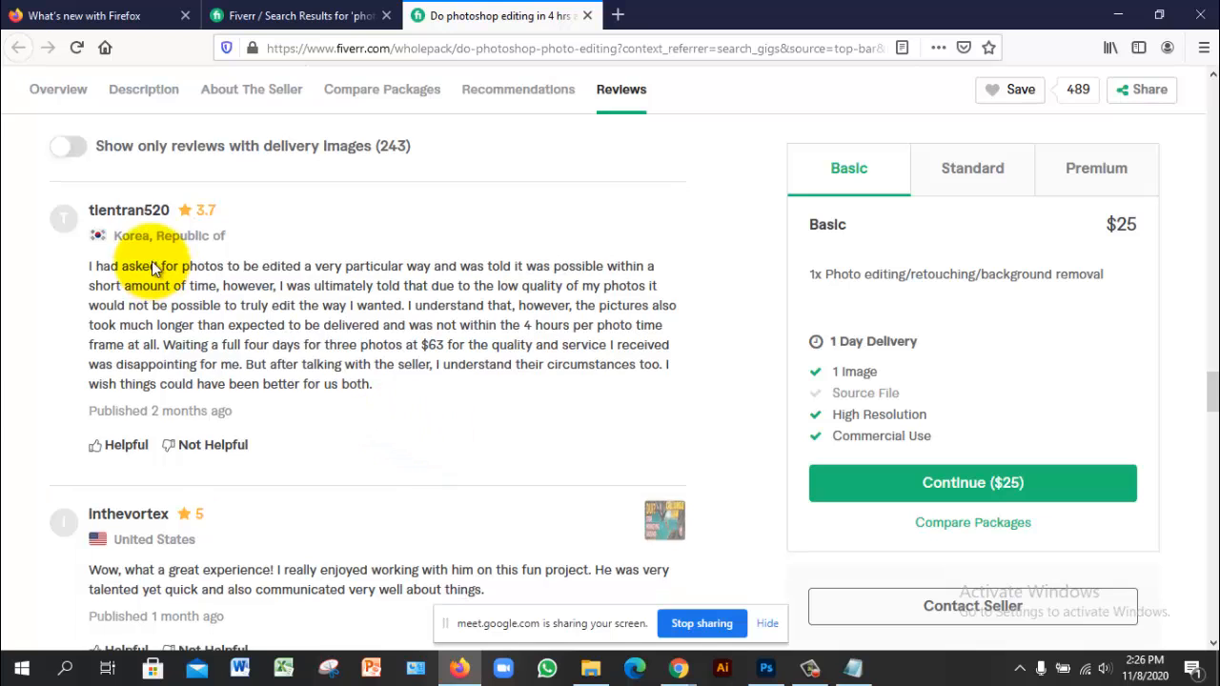
Highlight the 3.7-star review's text and look through the remaining reviews, related tags and the seller's other services.
drag(77, 266, 381, 392)
scroll(381, 393, down, 10)
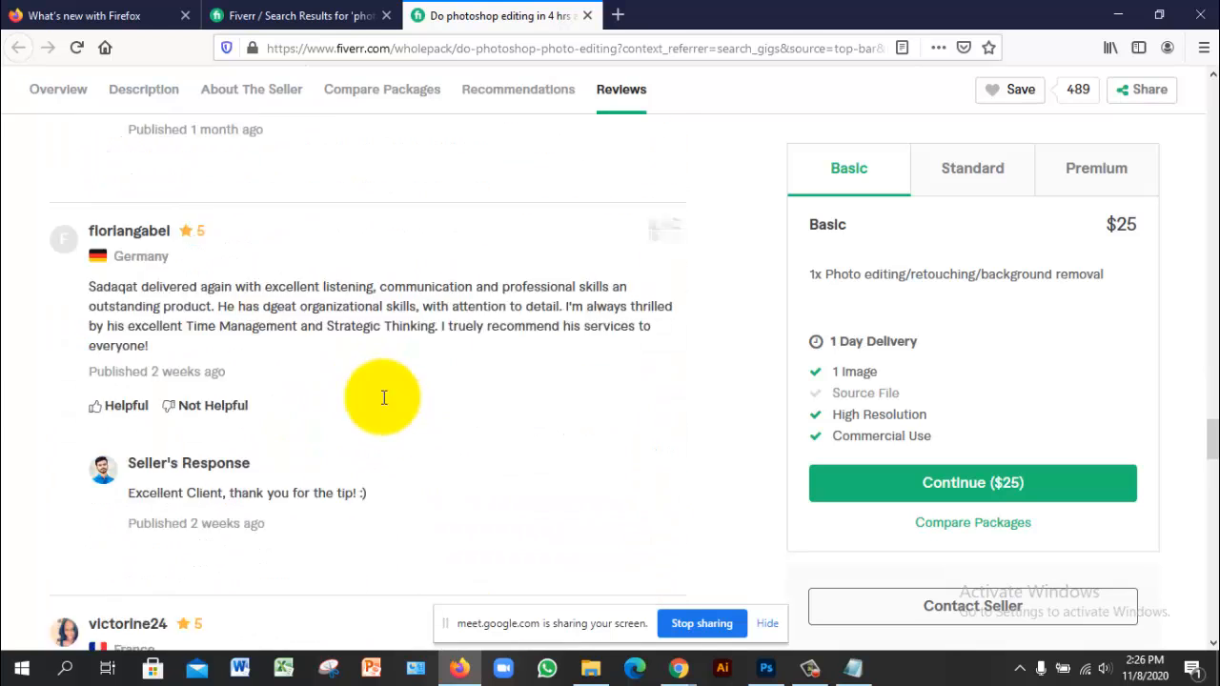
scroll(382, 405, down, 7)
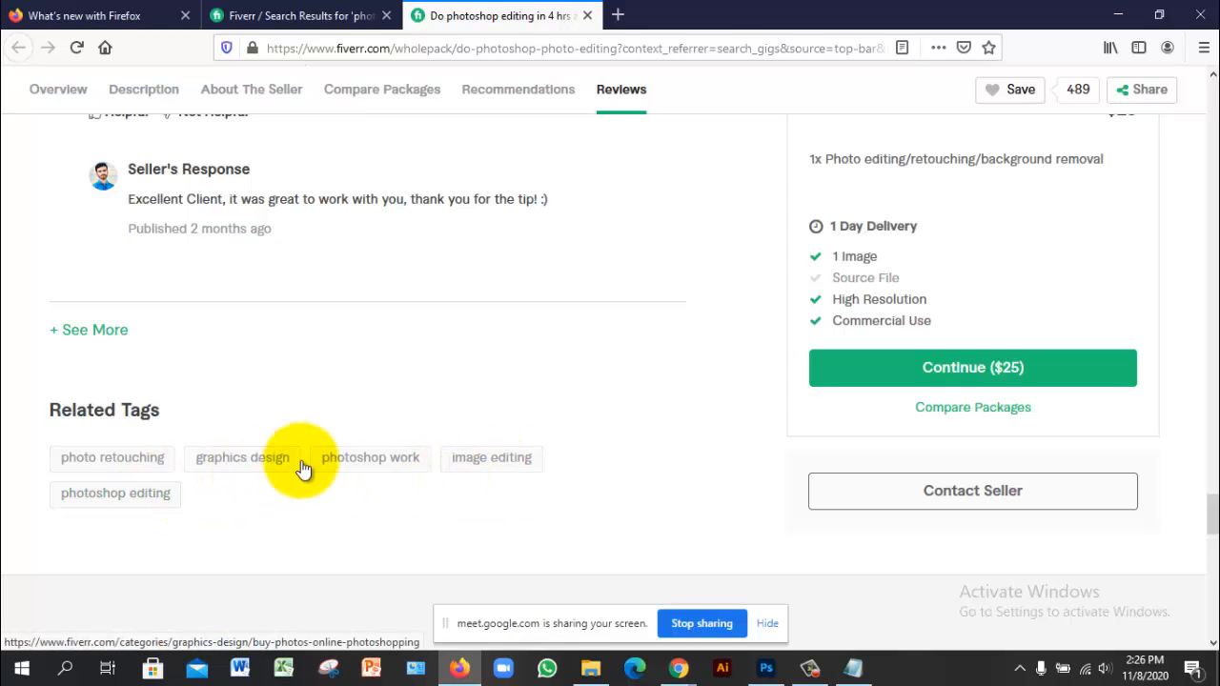
scroll(334, 457, down, 3)
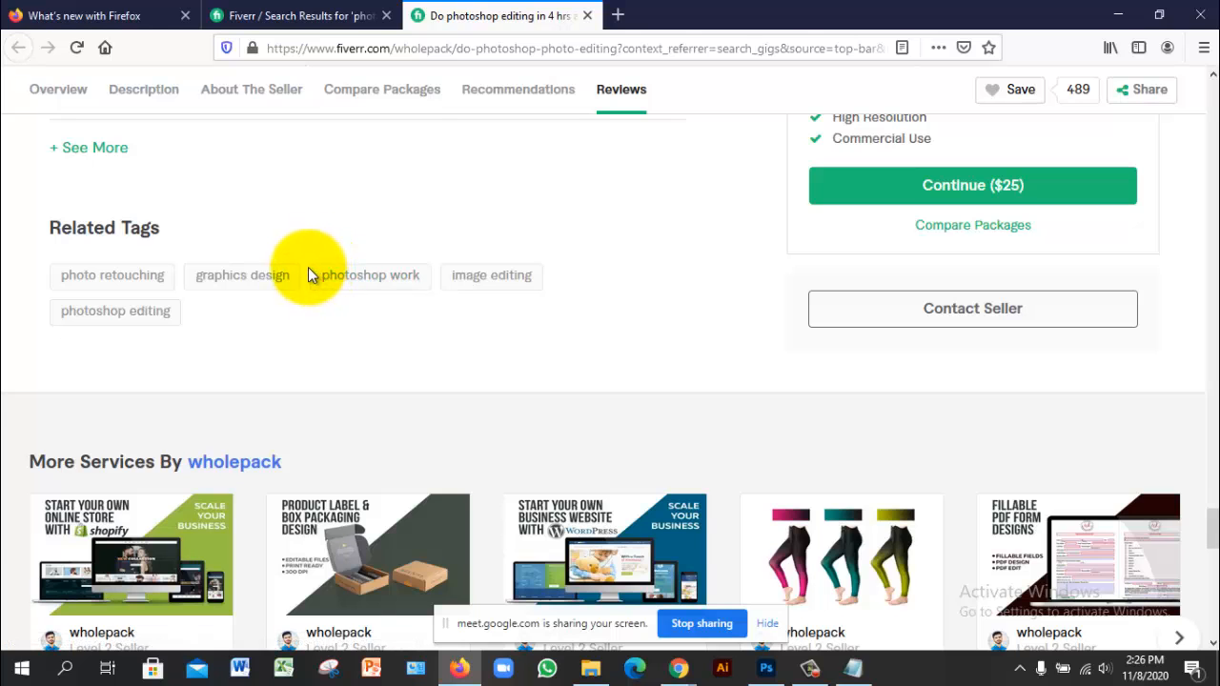
scroll(308, 269, down, 3)
scroll(324, 276, up, 3)
scroll(338, 280, up, 10)
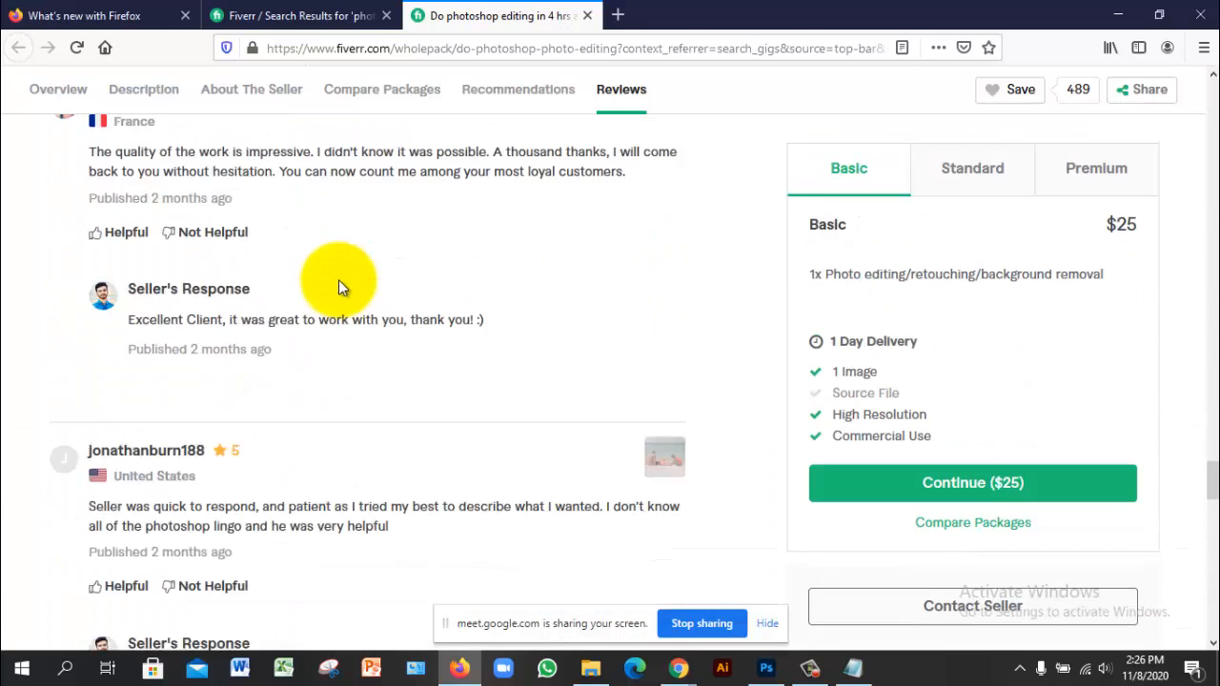
scroll(321, 282, up, 4)
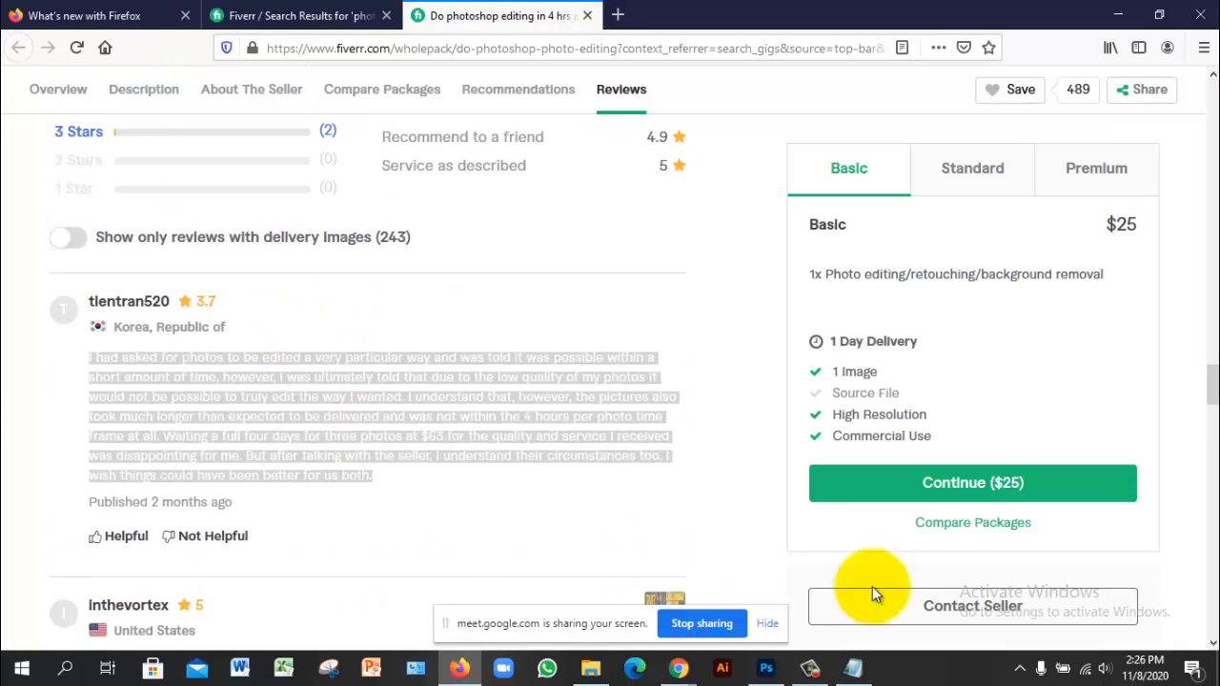
Switch to Photoshop.
click(766, 667)
click(685, 371)
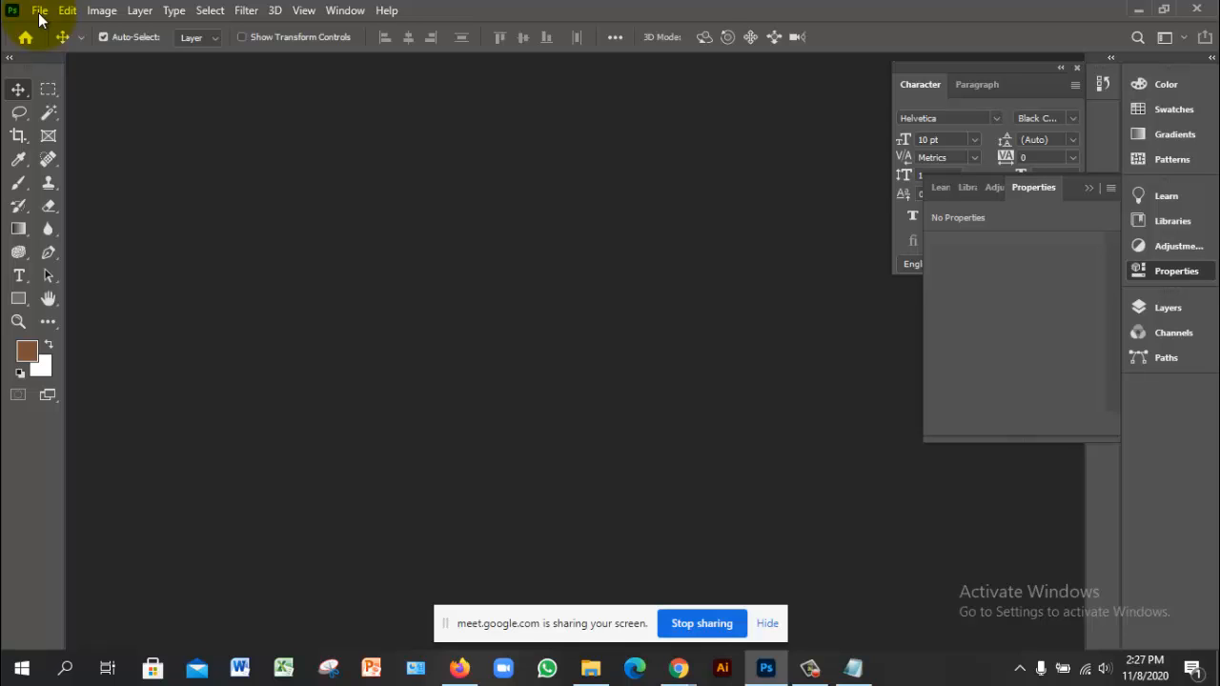
click(40, 11)
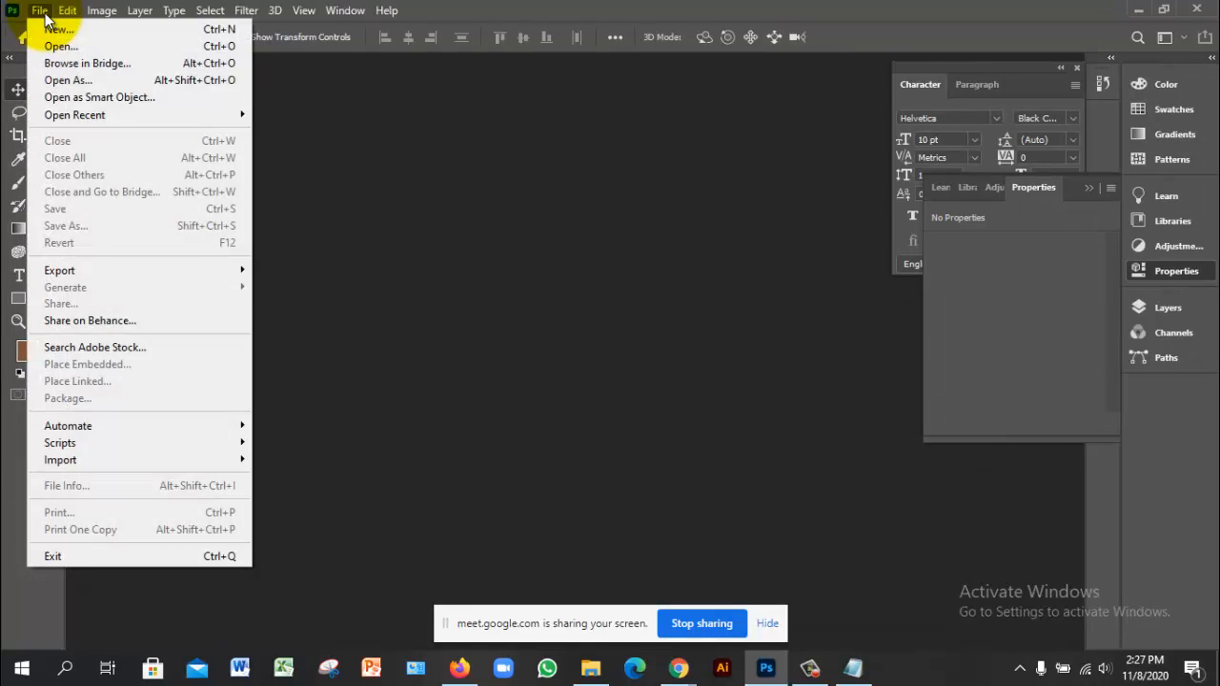
click(71, 29)
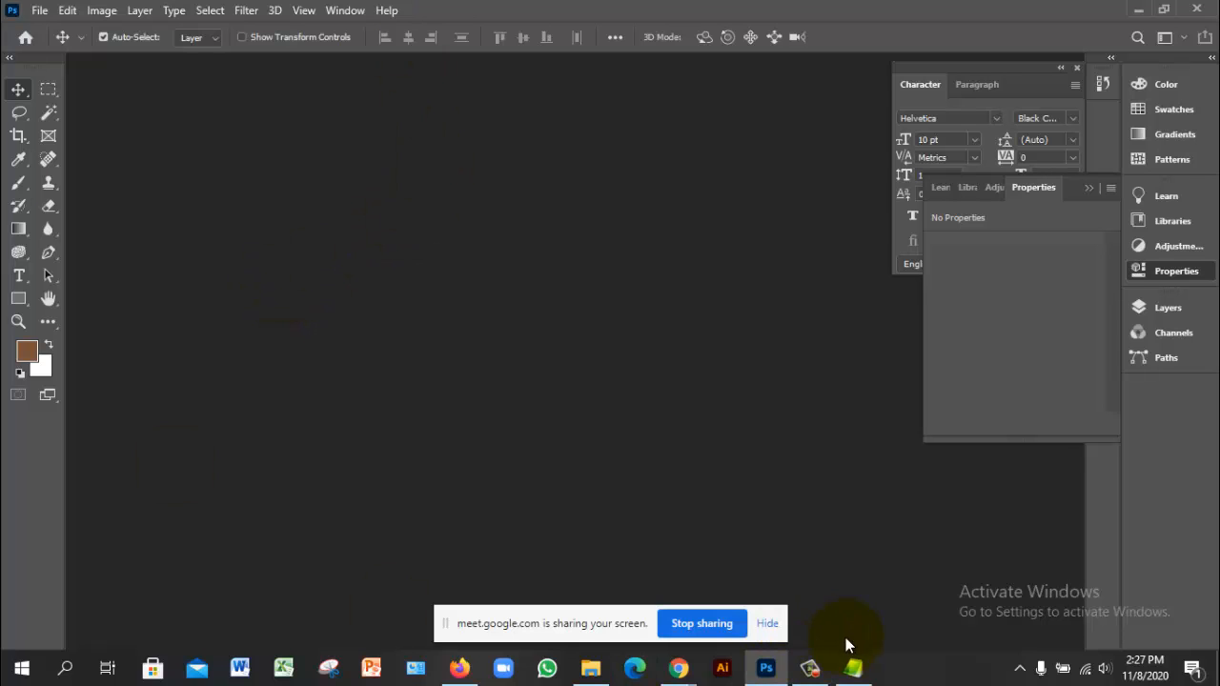
click(822, 672)
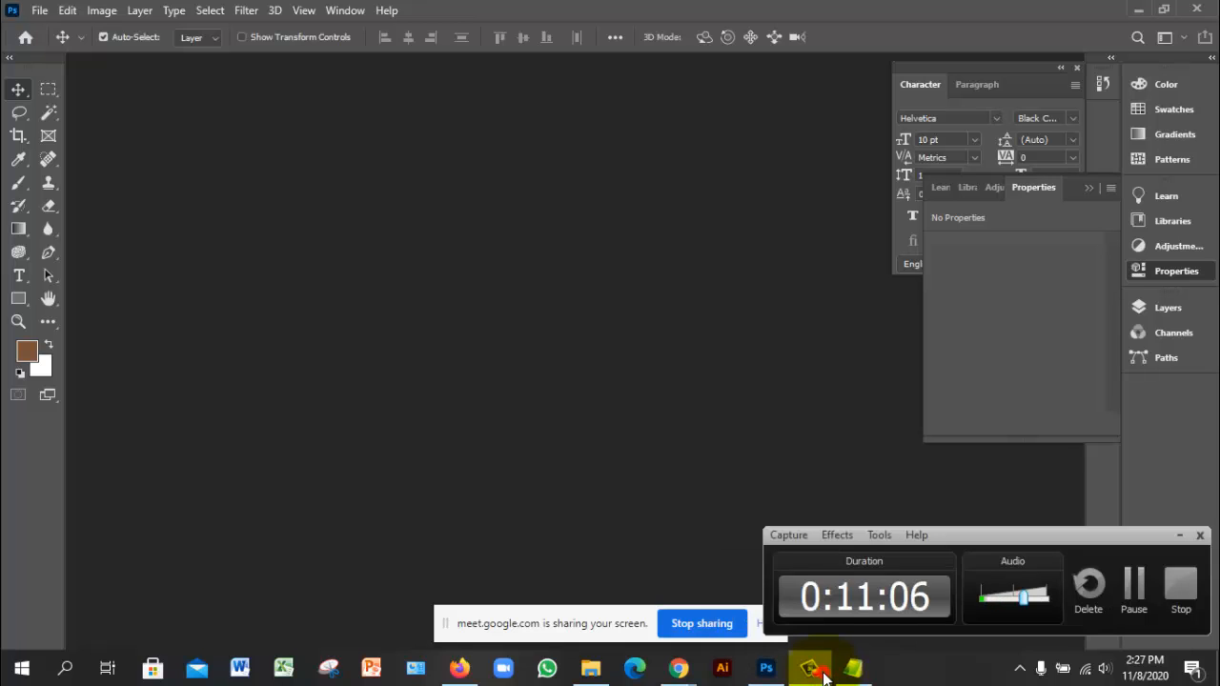
click(815, 669)
click(460, 670)
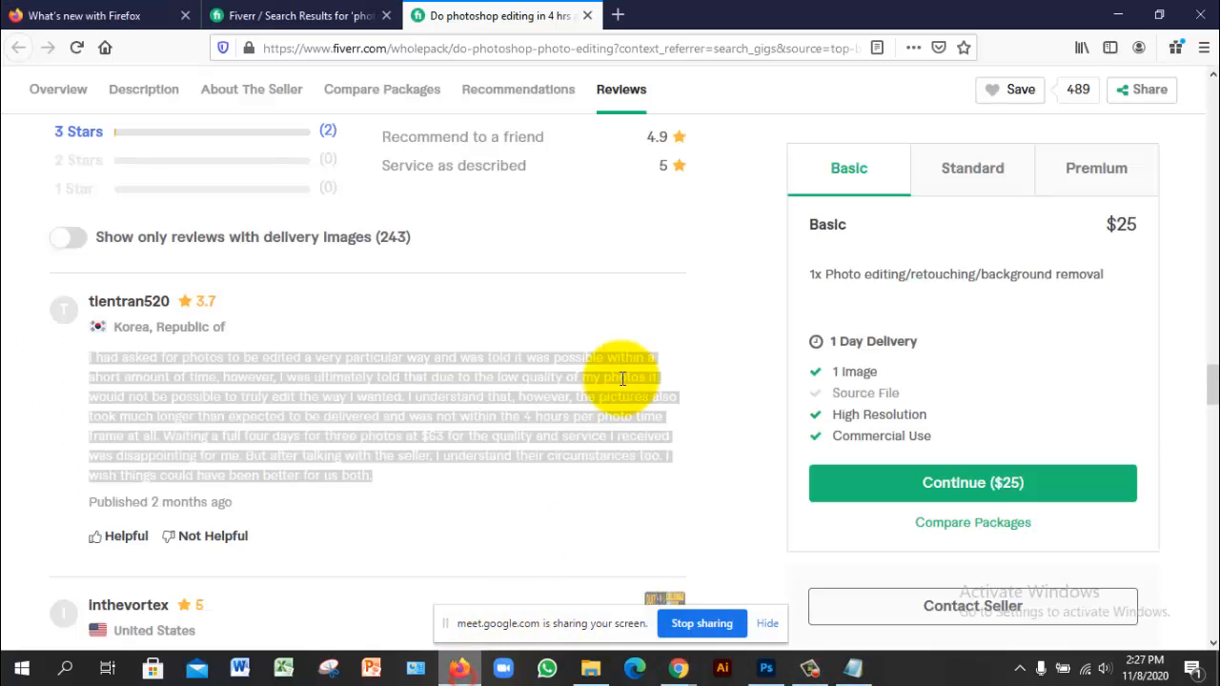
click(1123, 19)
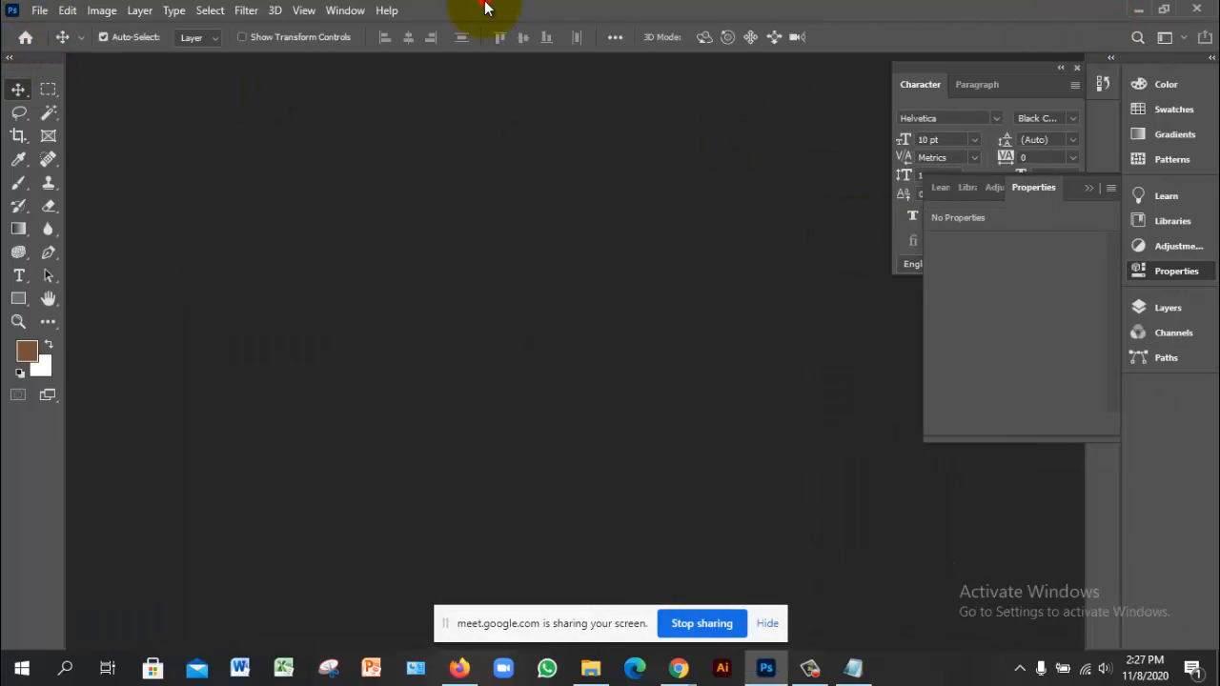
Start a new document from the Web presets and set its size to 500 by 360 pixels.
key(ctrl+n)
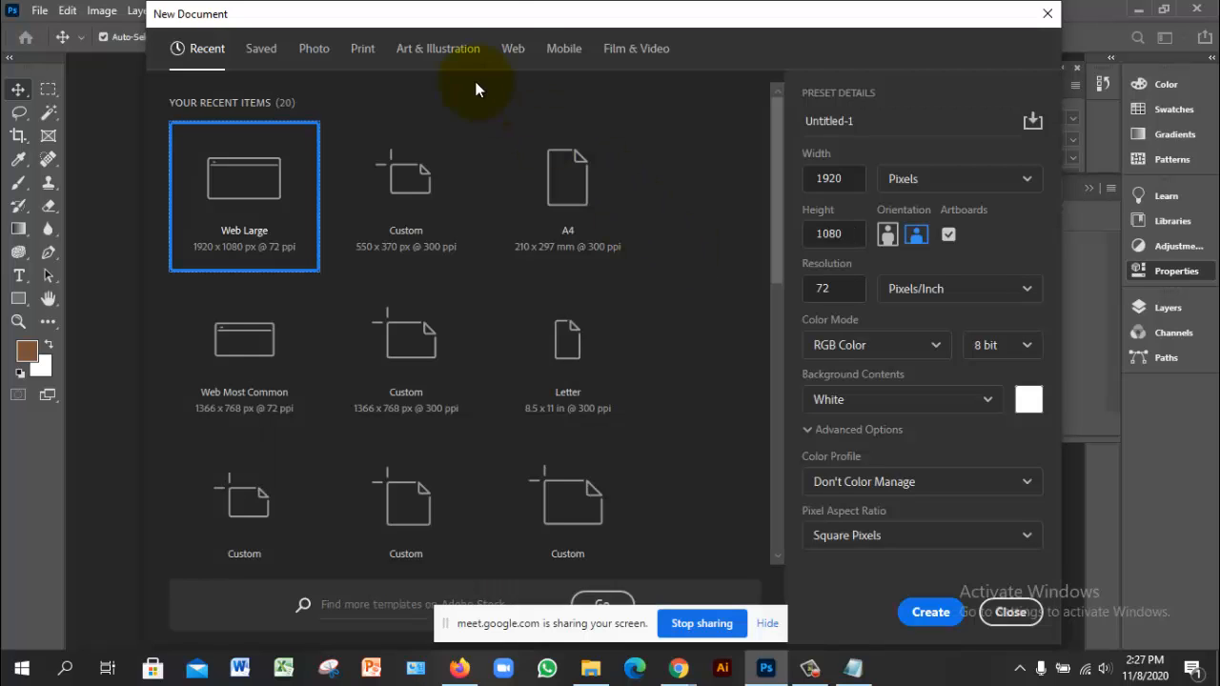
click(509, 50)
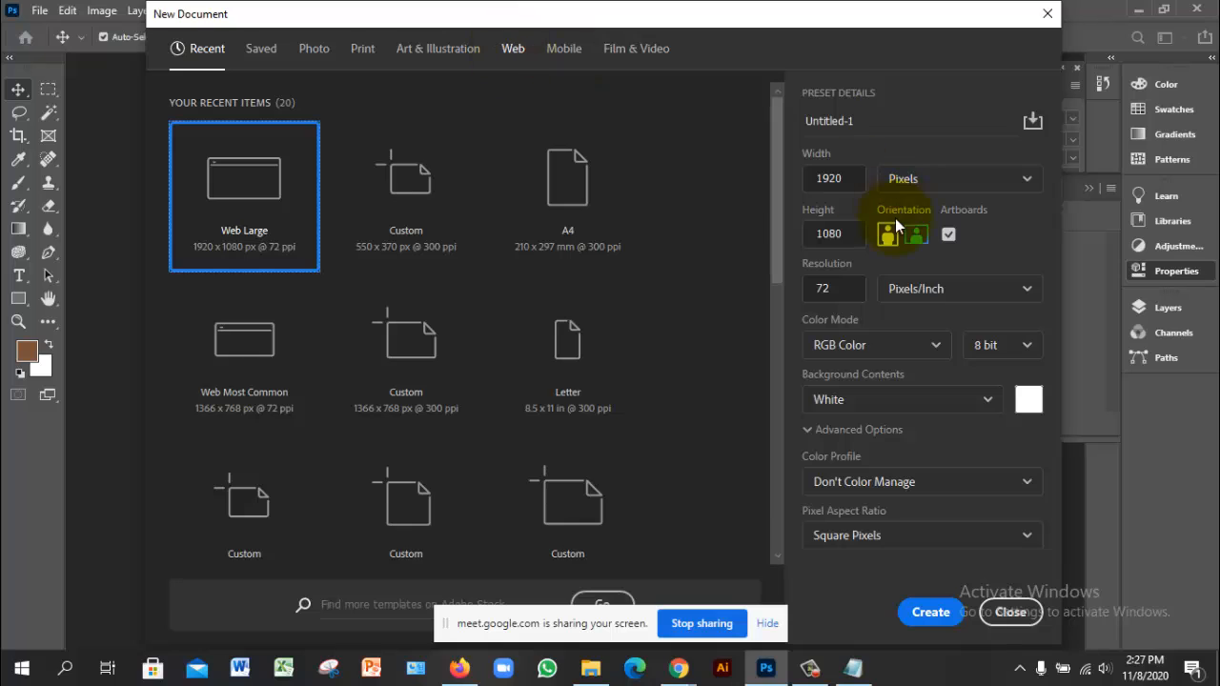
drag(844, 179, 776, 180)
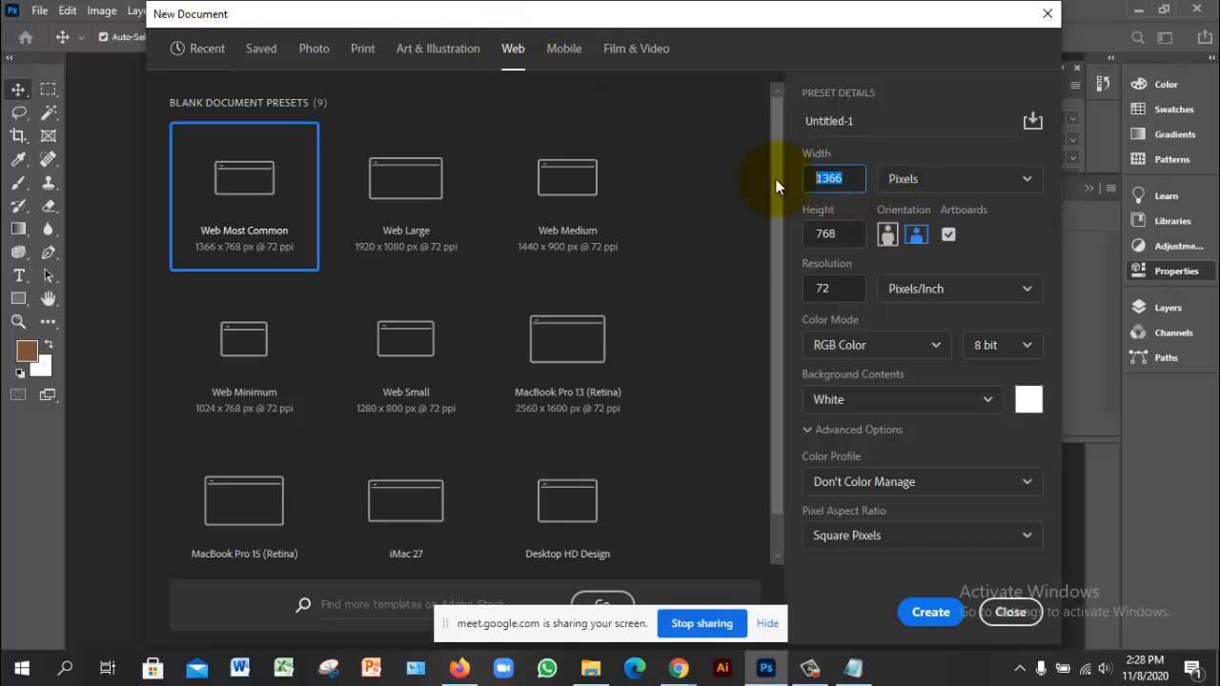
text(500)
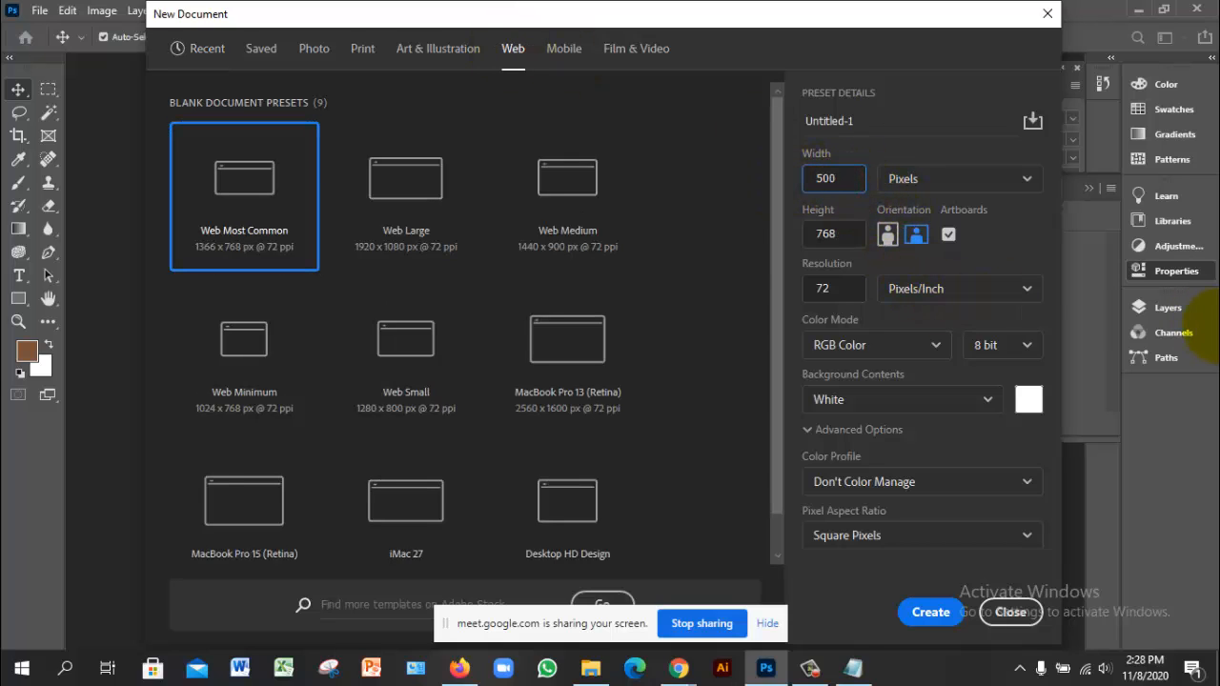
click(831, 234)
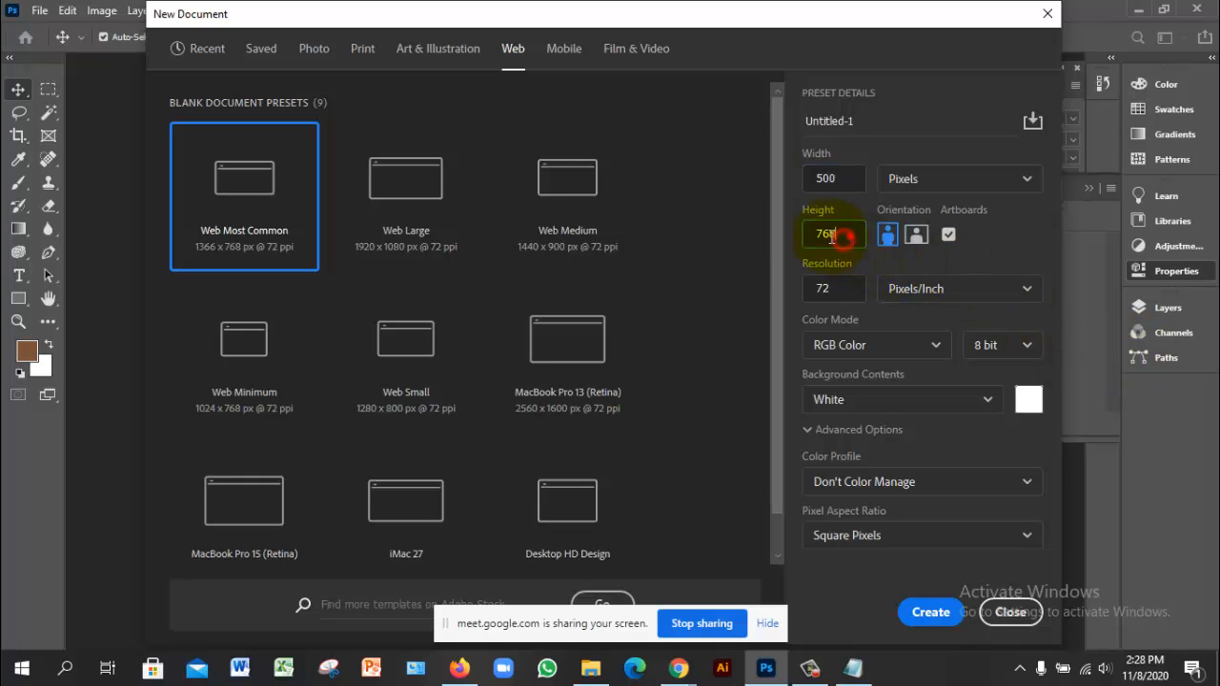
drag(831, 235, 788, 237)
text(362)
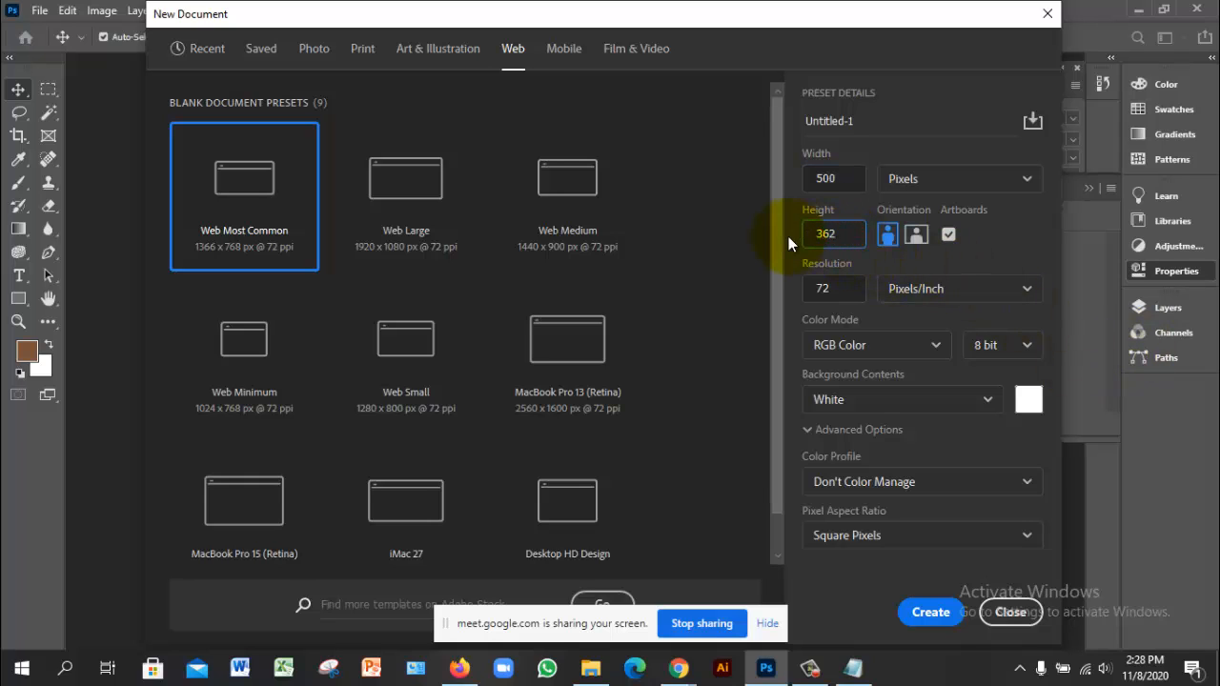
key(BackSpace)
text(0)
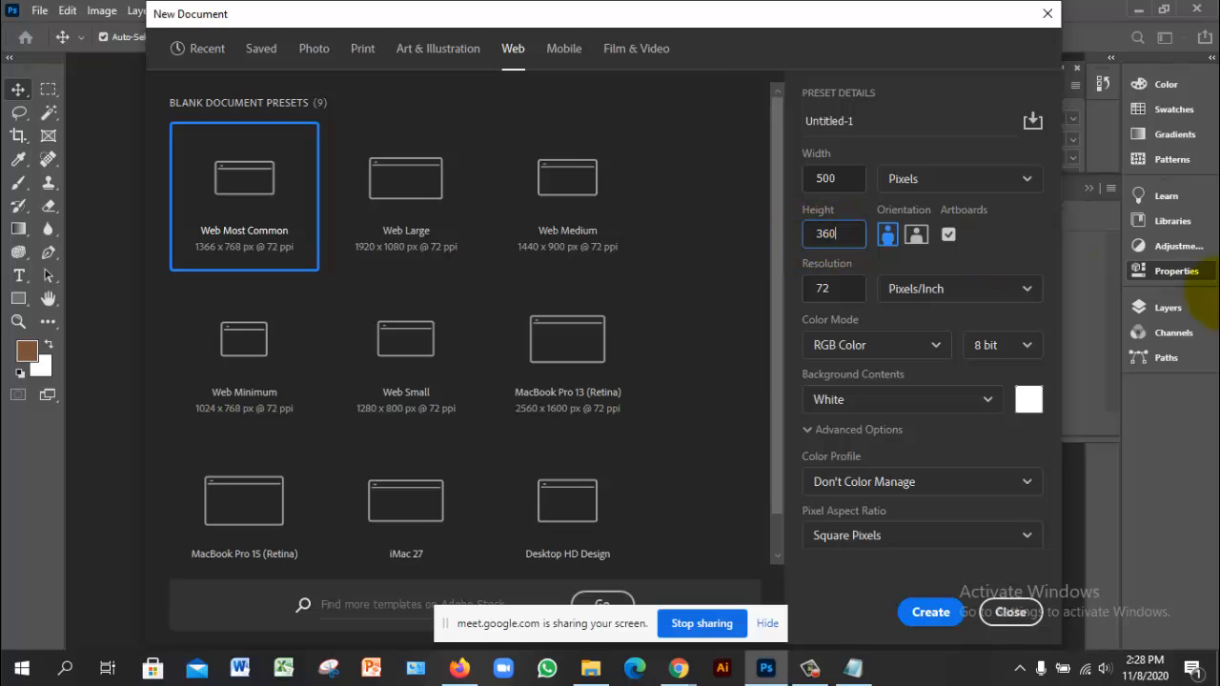
Turn off artboards for the new document and set its resolution to 300 pixels/inch.
click(948, 234)
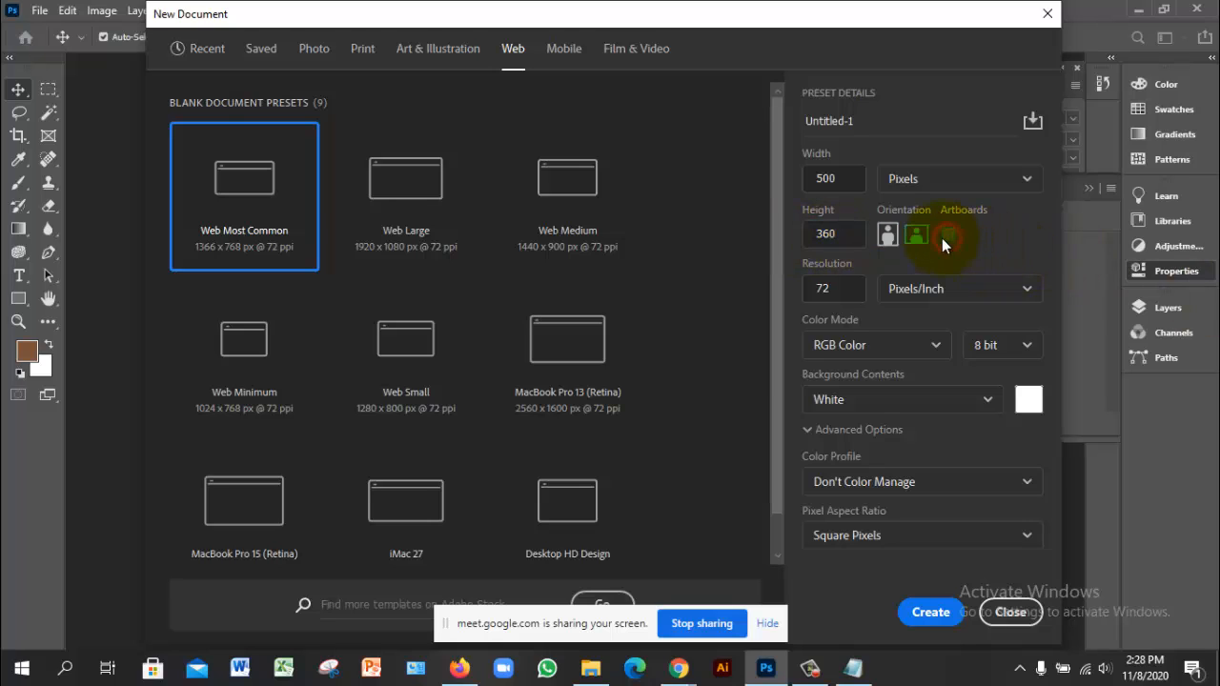
click(839, 283)
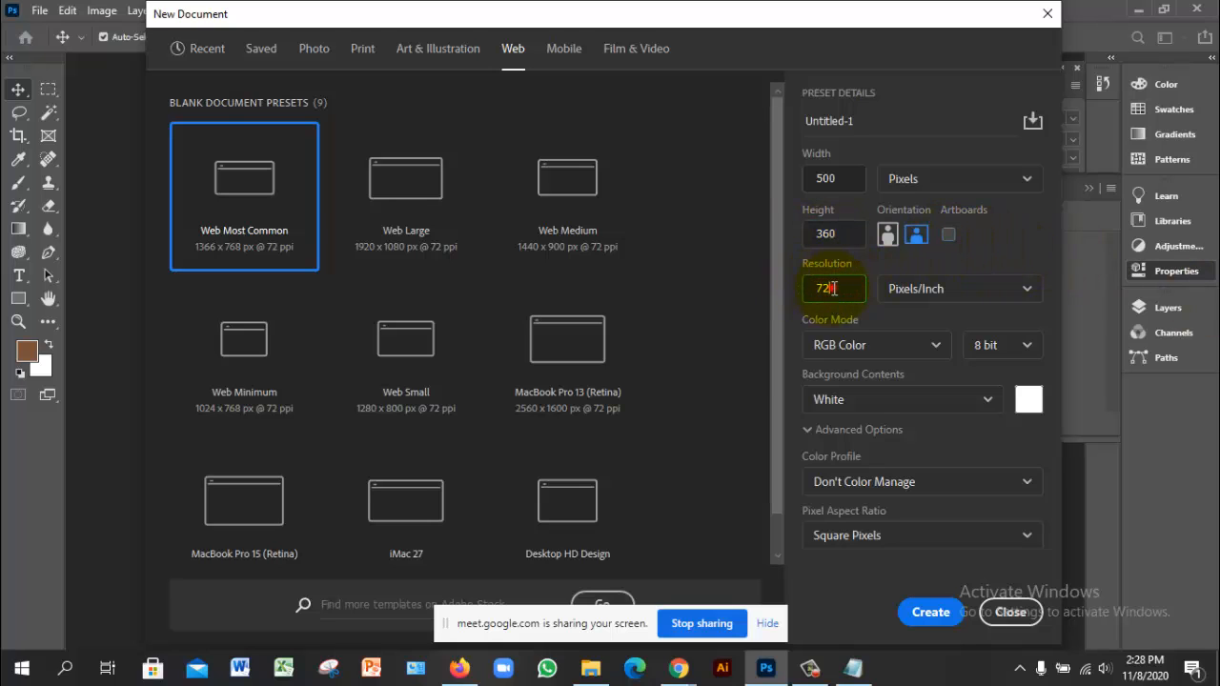
key(BackSpace)
key(BackSpace)
text(3000)
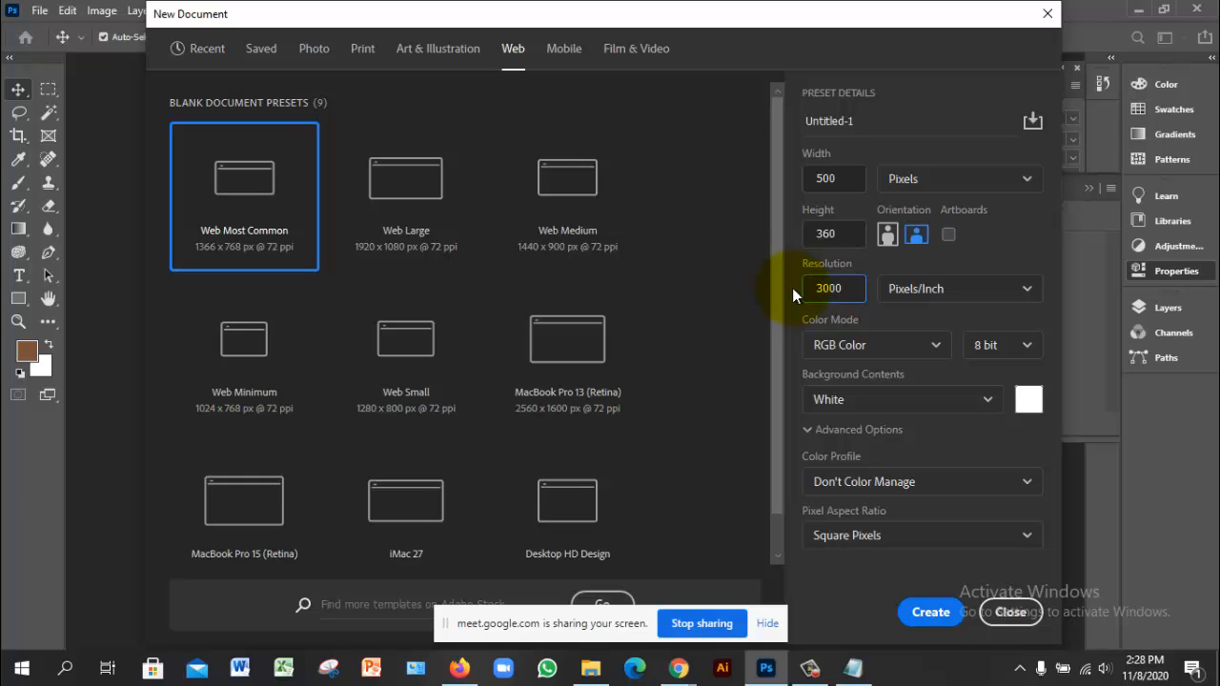
key(BackSpace)
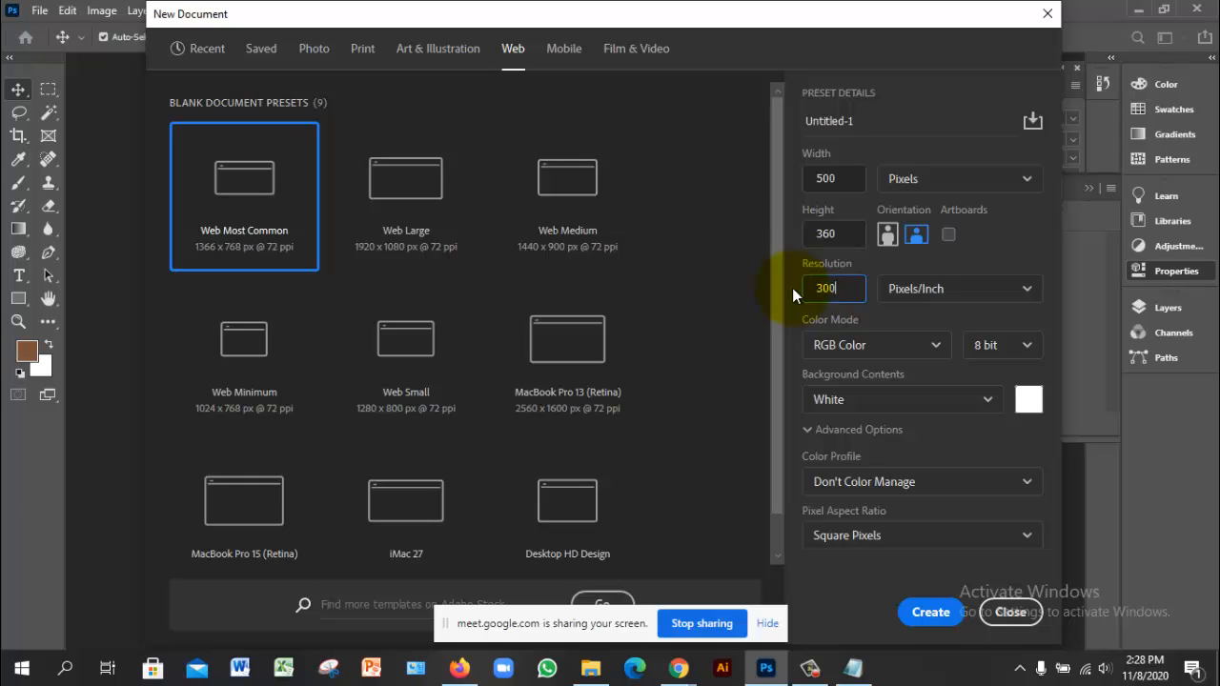
Change the new document's size to 570 by 350 pixels and create it.
click(848, 237)
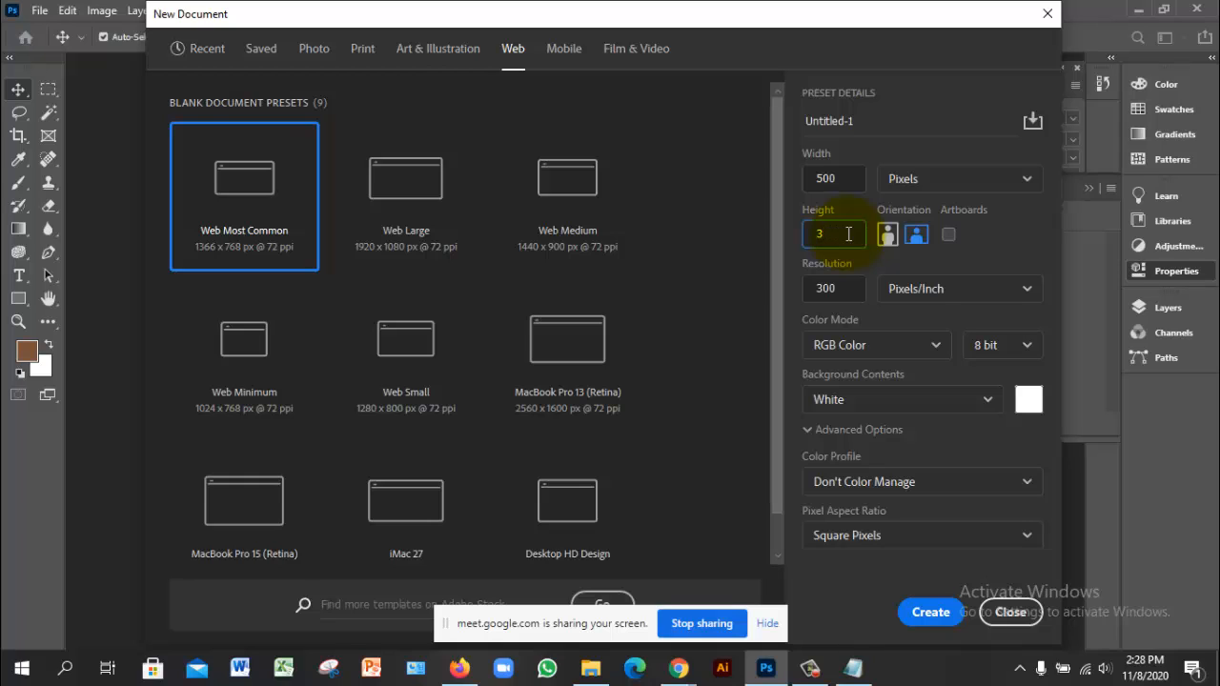
text(50)
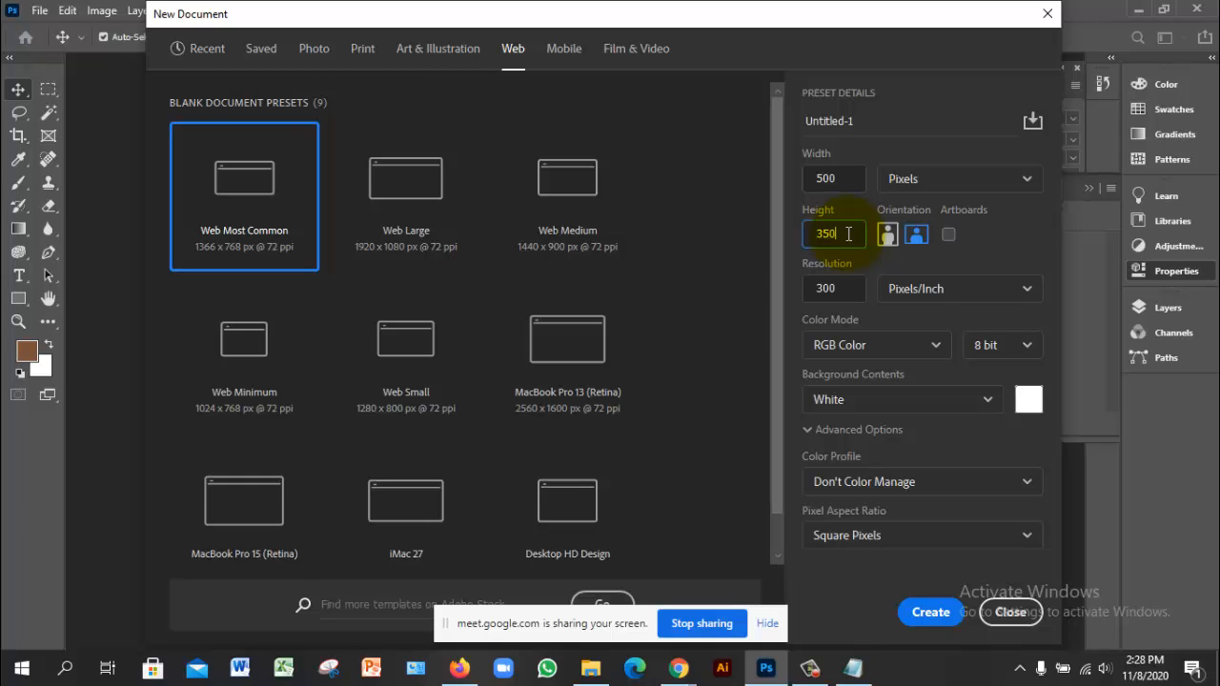
click(829, 179)
text(500)
text(7)
click(846, 240)
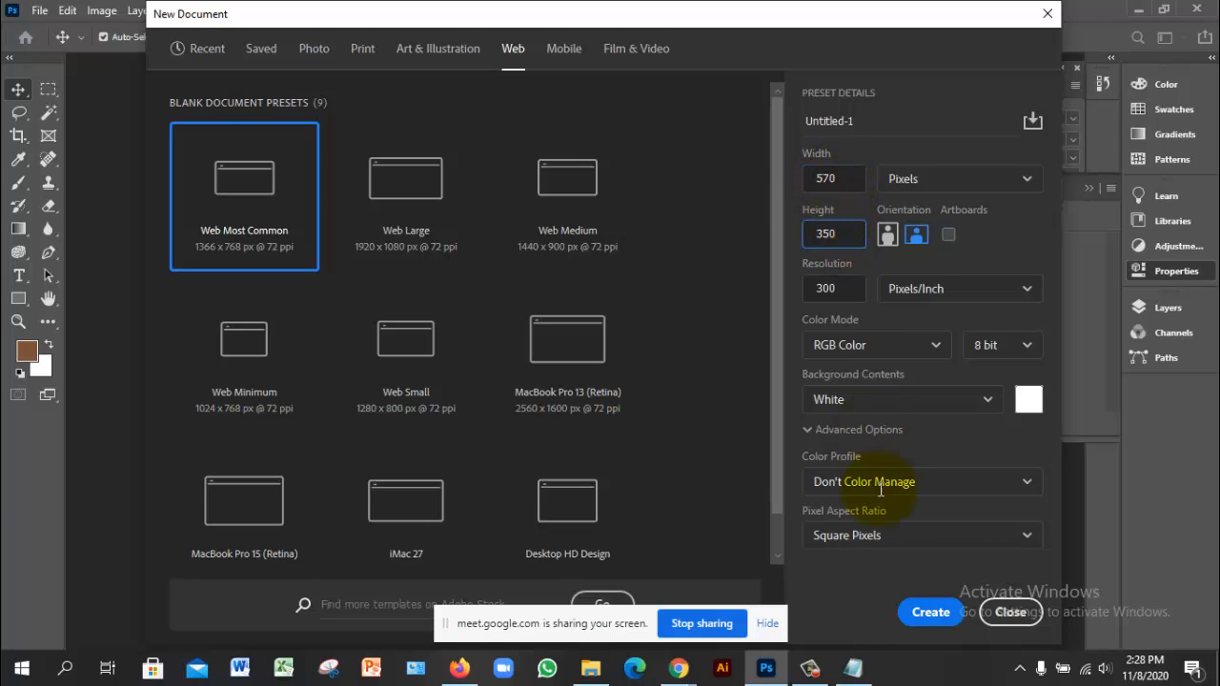
click(942, 614)
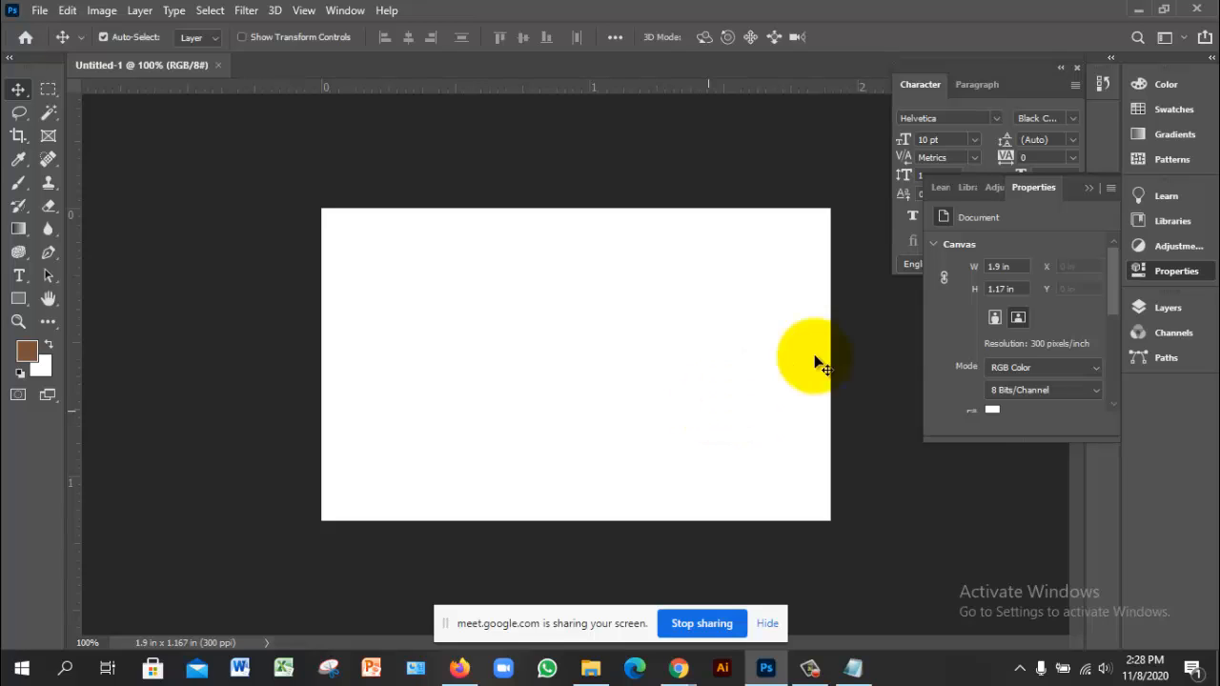
Show the document's layers and unlock the Background layer.
click(1143, 305)
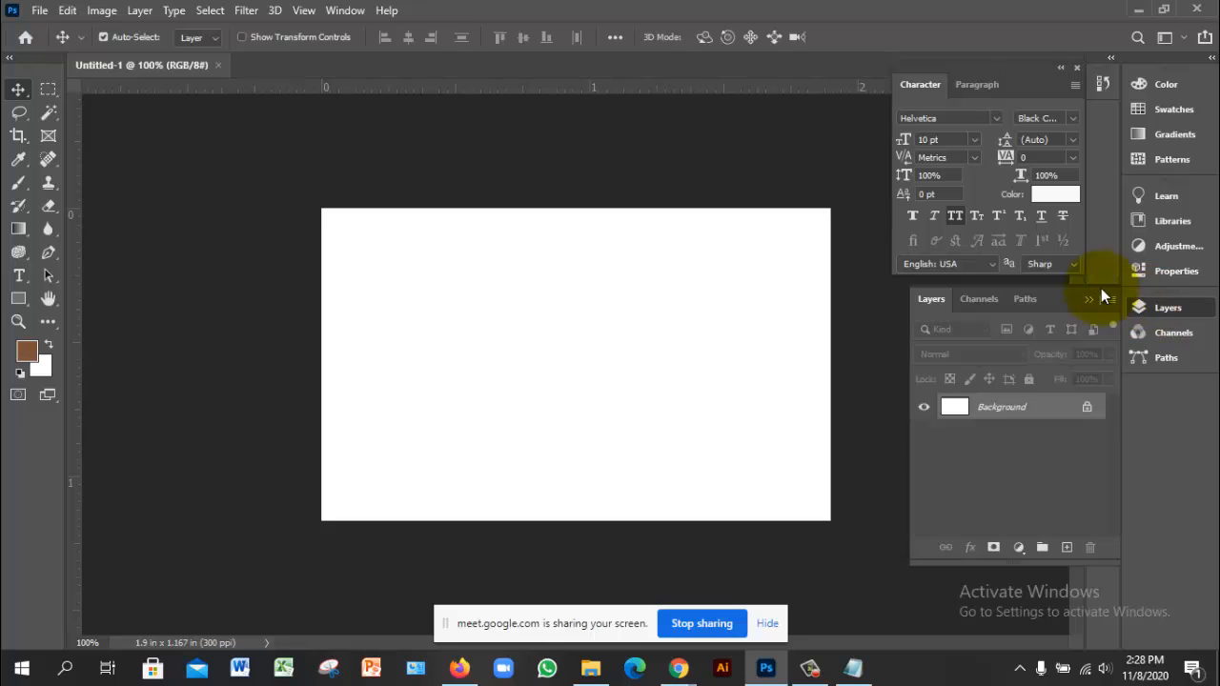
click(1088, 408)
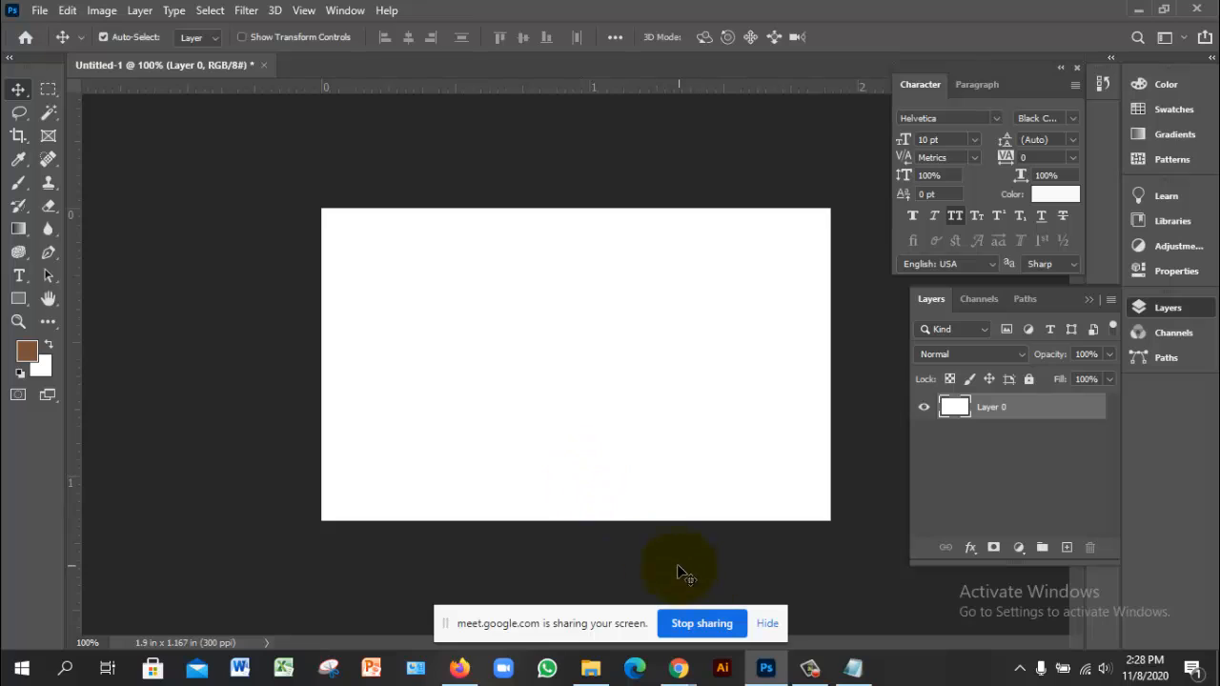
Switch to Chrome and search Google for "transparent background" in a new tab.
mouse_move(679, 668)
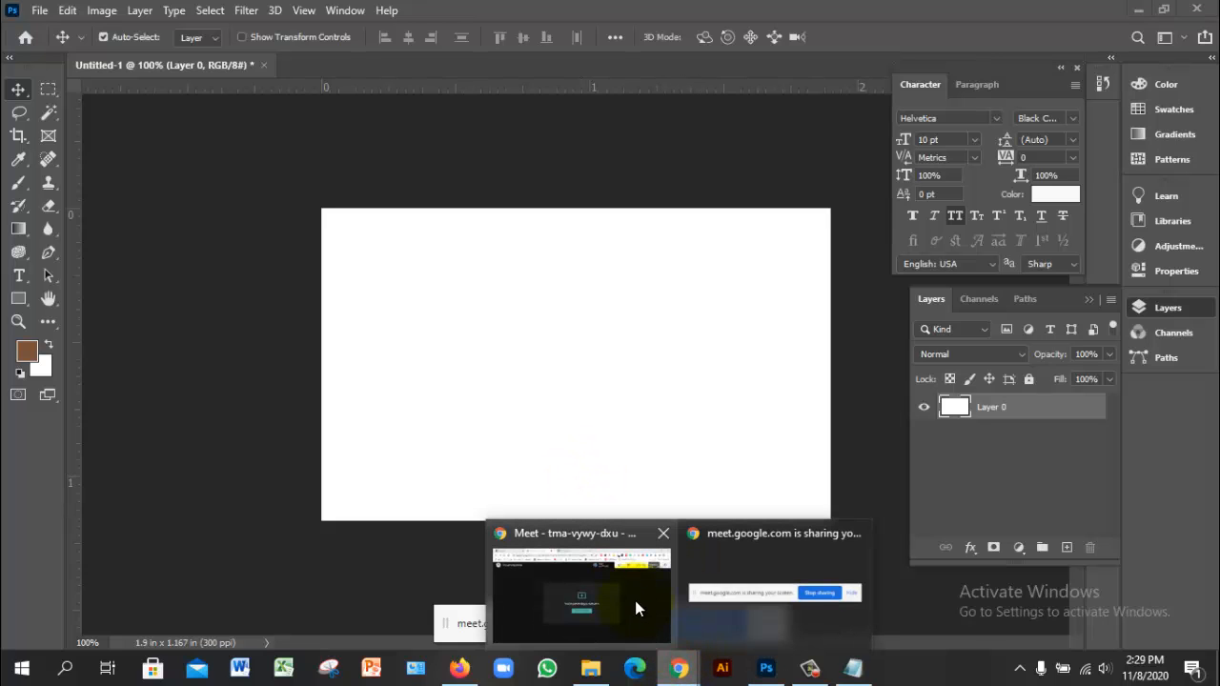
click(635, 601)
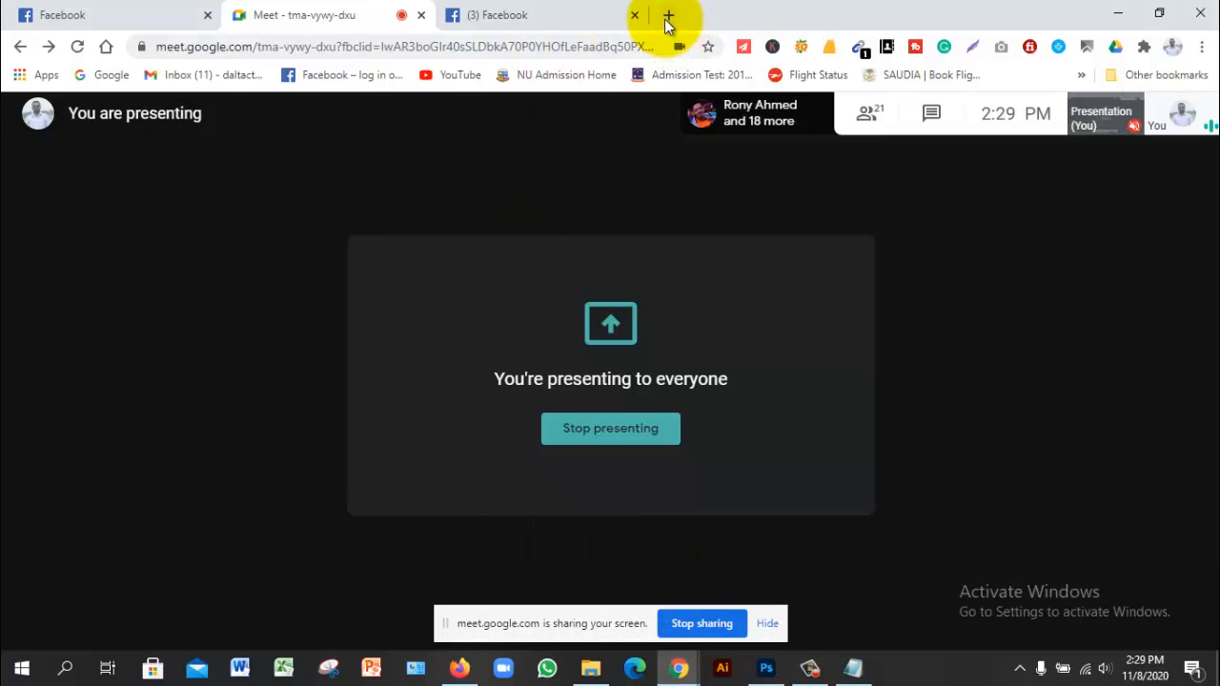
click(666, 16)
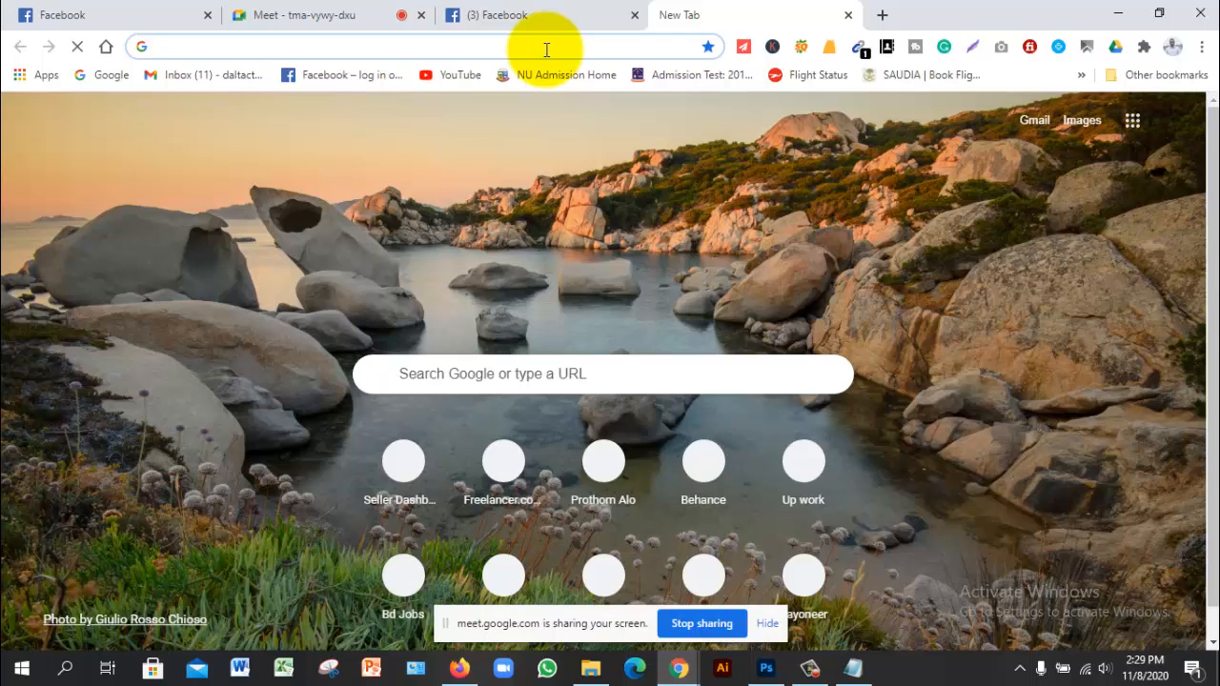
click(546, 48)
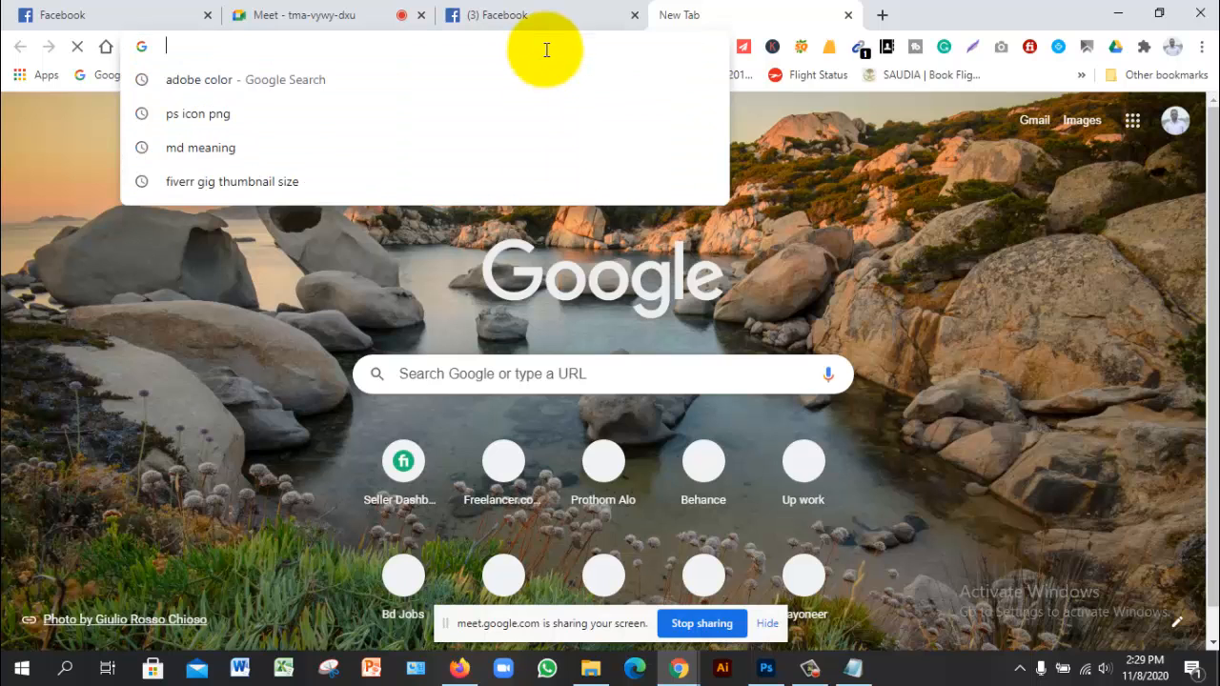
text(tran)
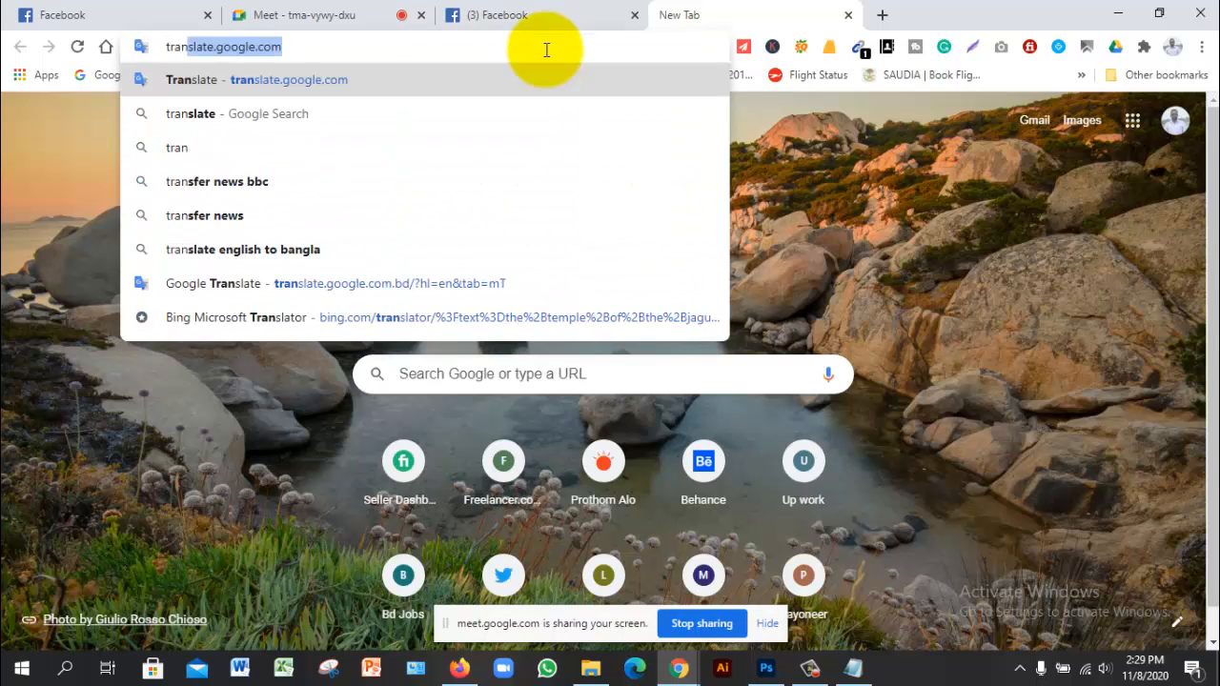
text(sparent)
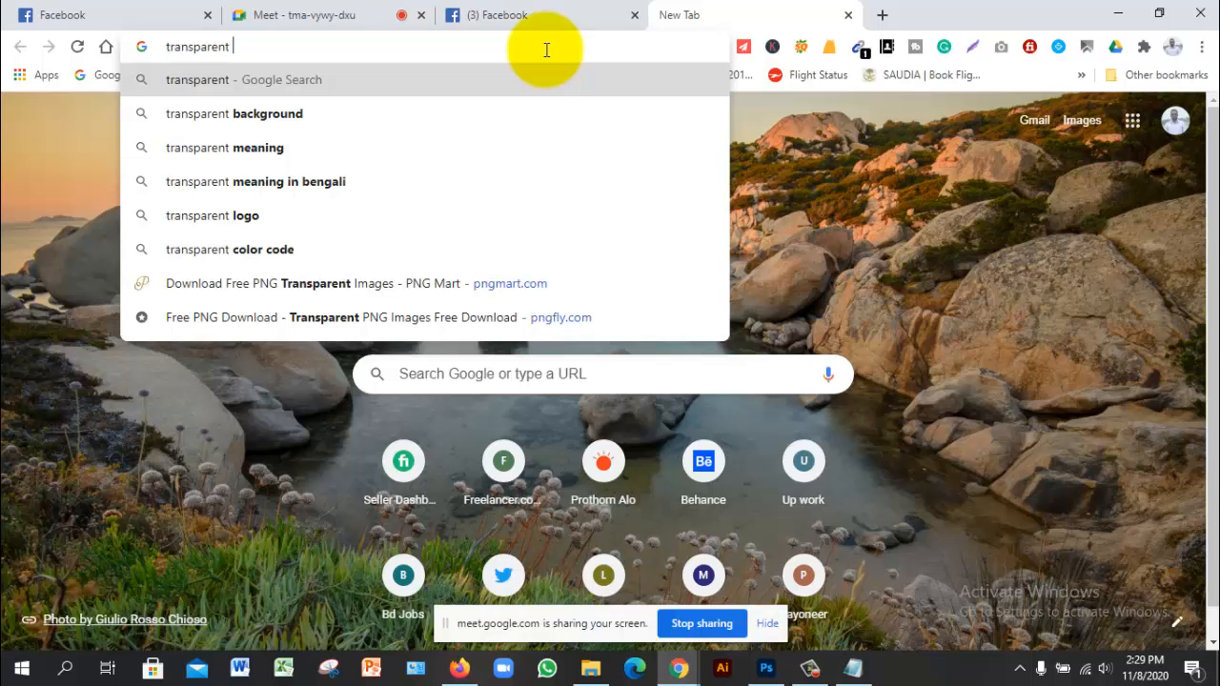
click(364, 114)
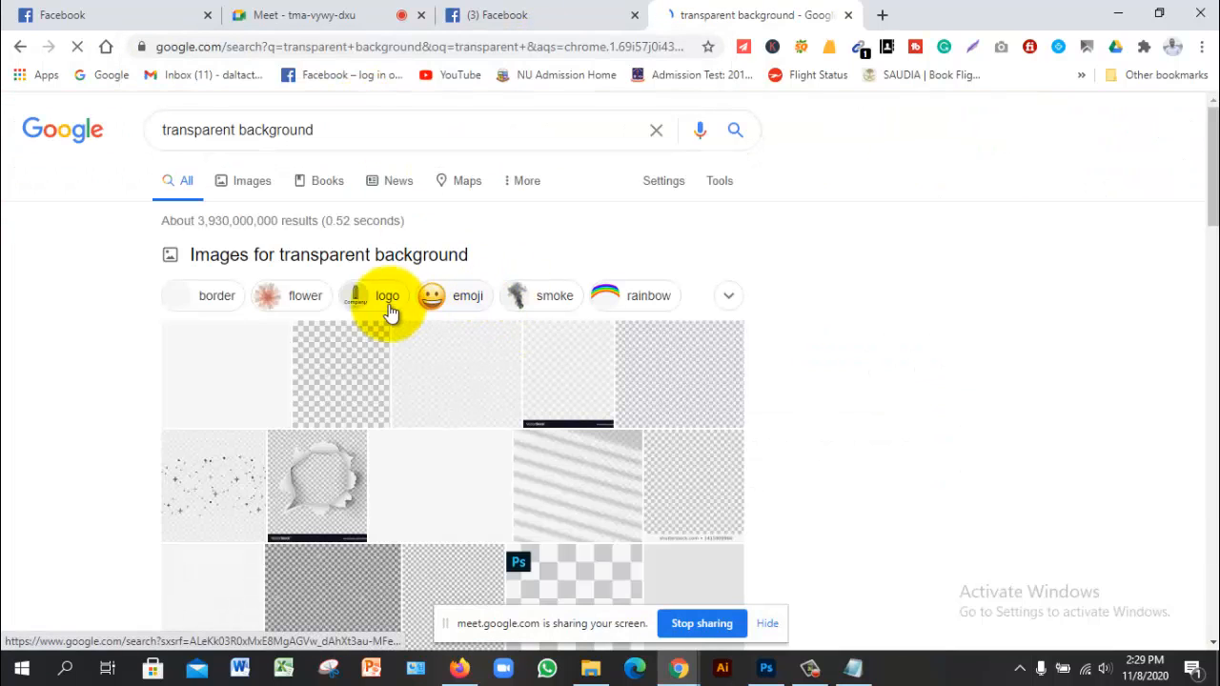
Show the image results for the transparent background search and filter them to Large size.
click(720, 187)
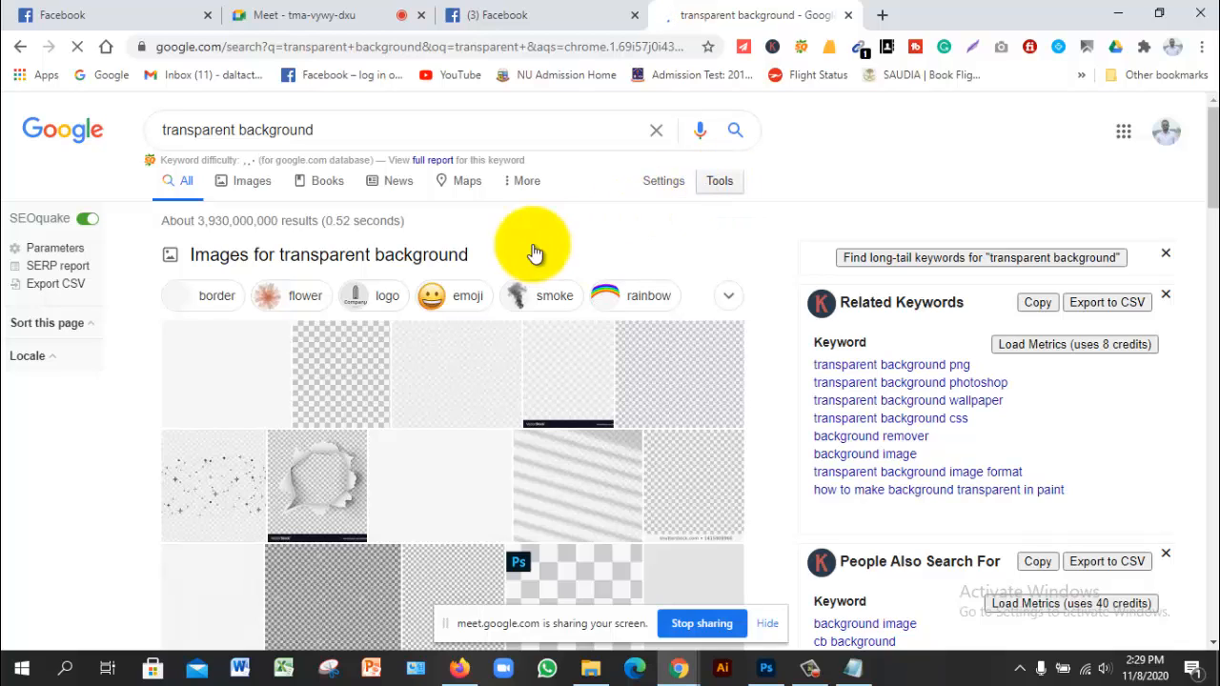
scroll(296, 341, down, 1)
scroll(334, 286, up, 1)
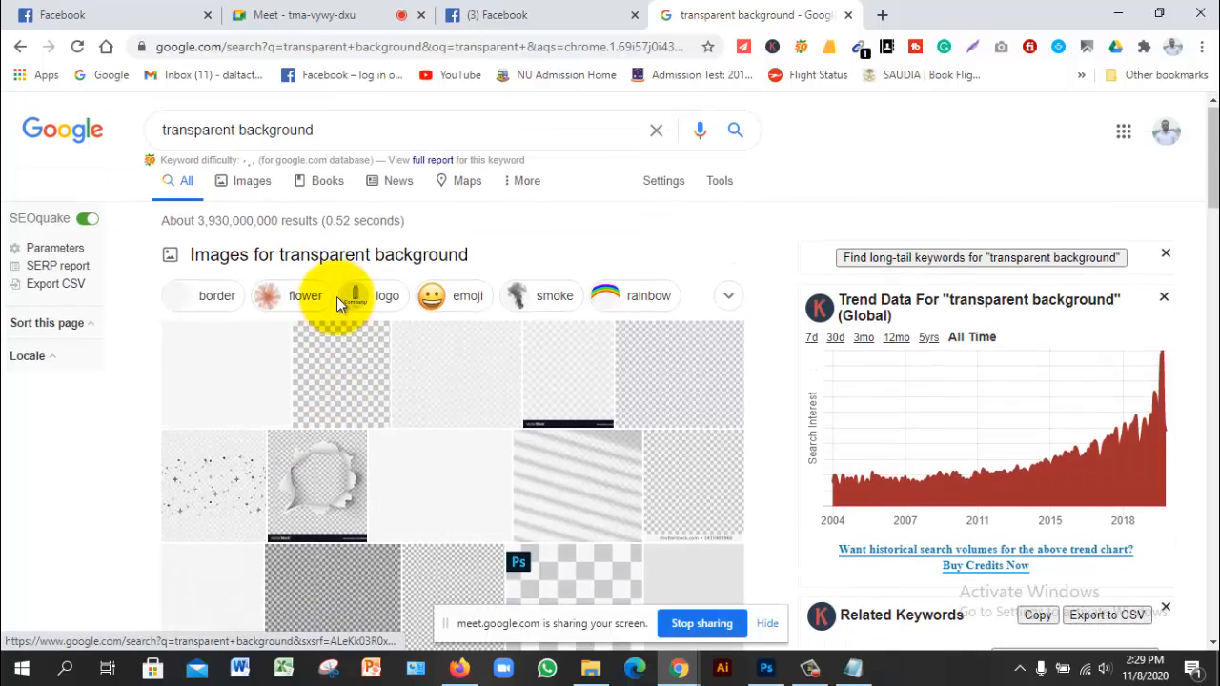
click(253, 184)
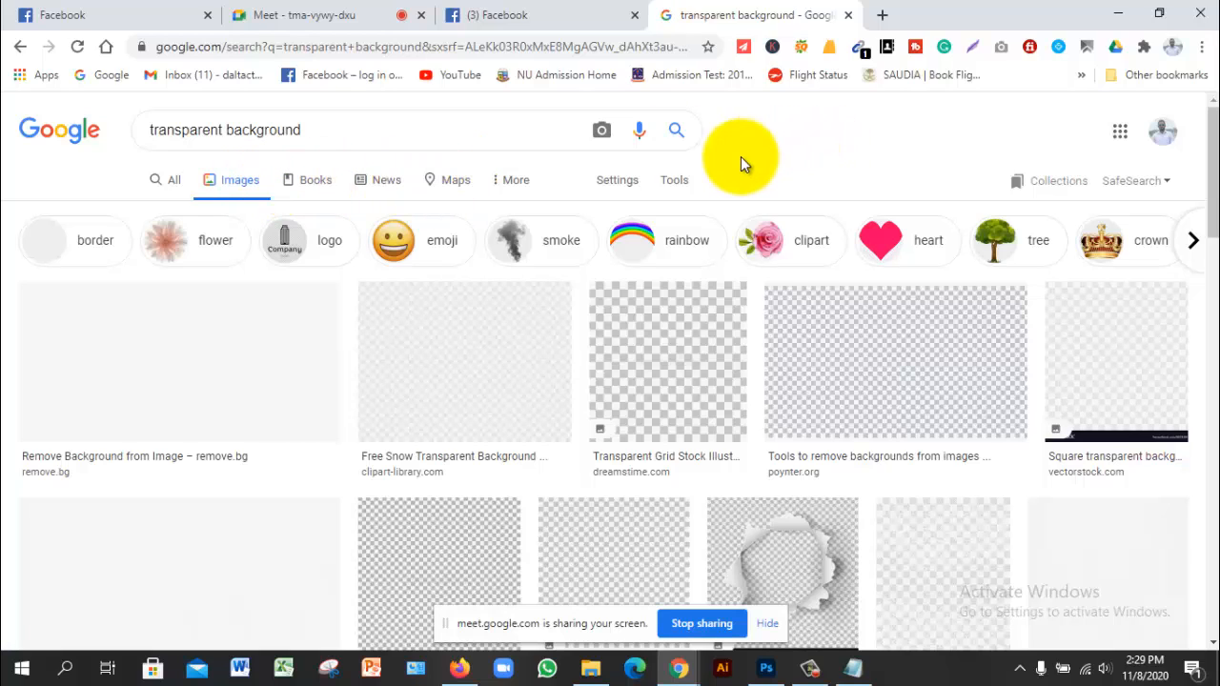
click(672, 183)
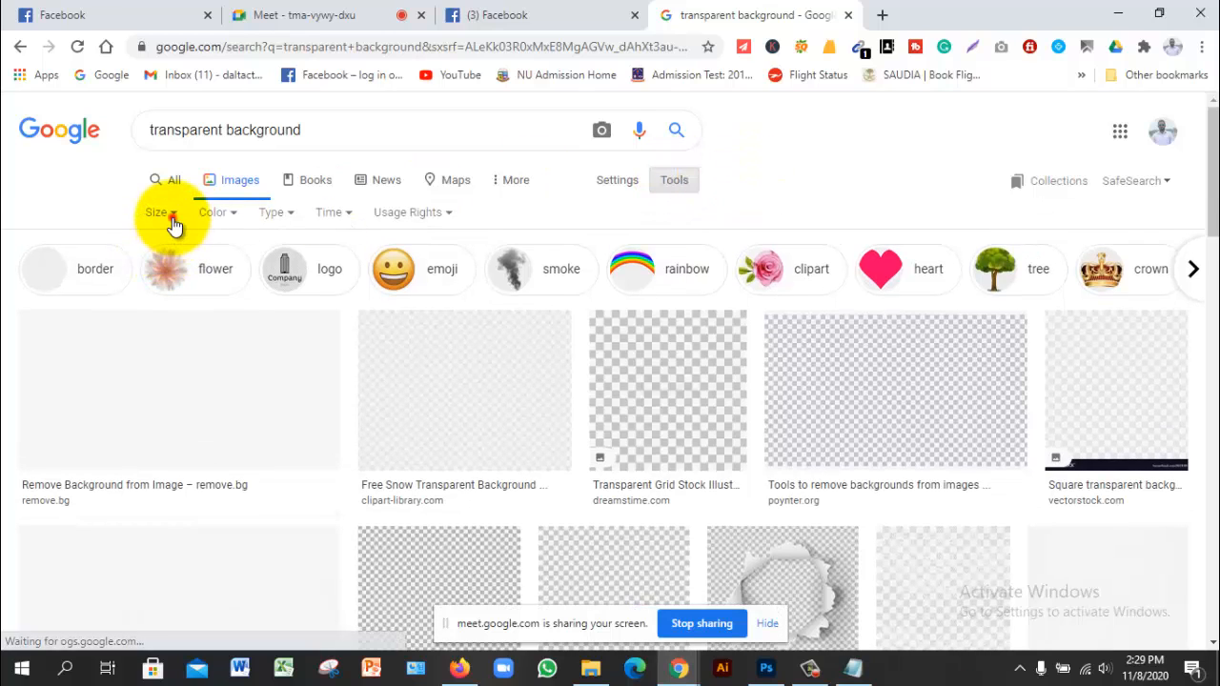
click(167, 222)
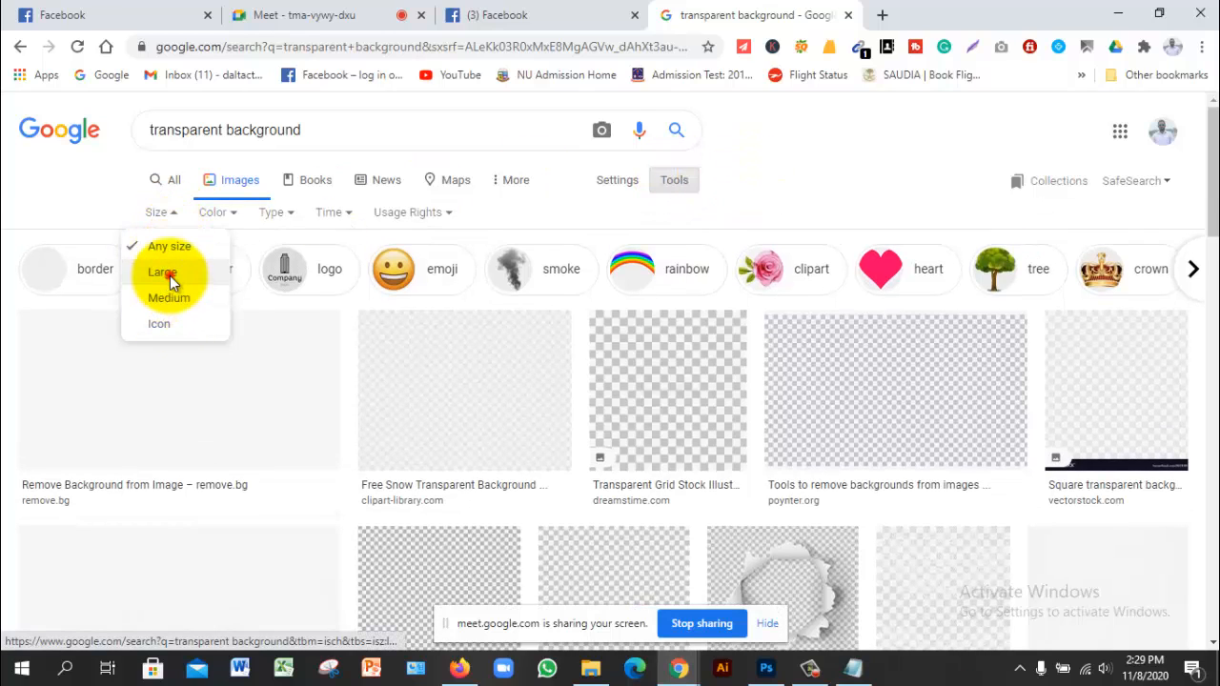
click(169, 275)
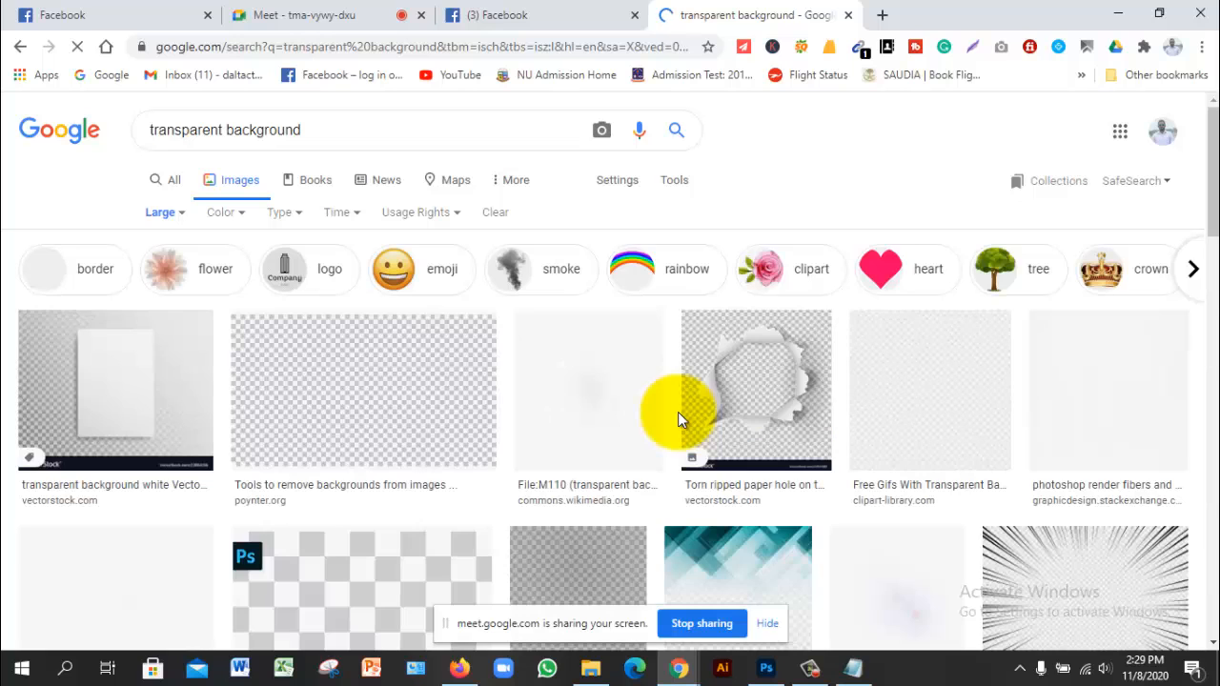
Look through the large image results and open the preview of the checkered image from poynter.org.
scroll(822, 465, down, 3)
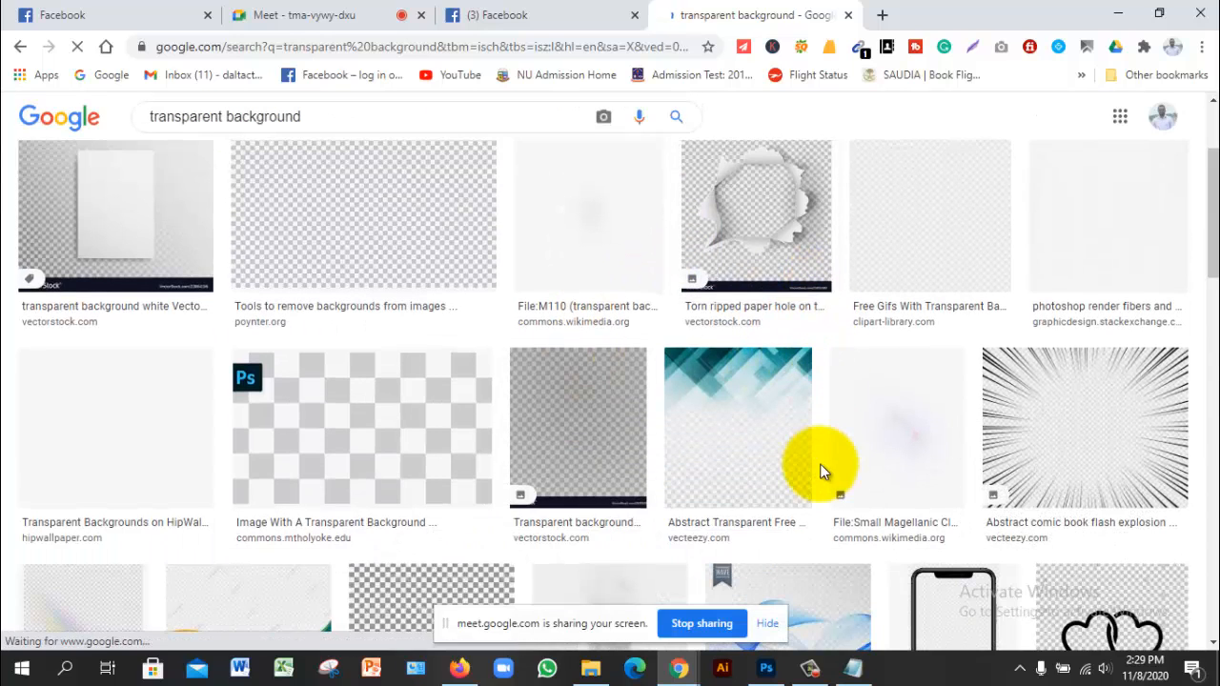
scroll(980, 468, down, 3)
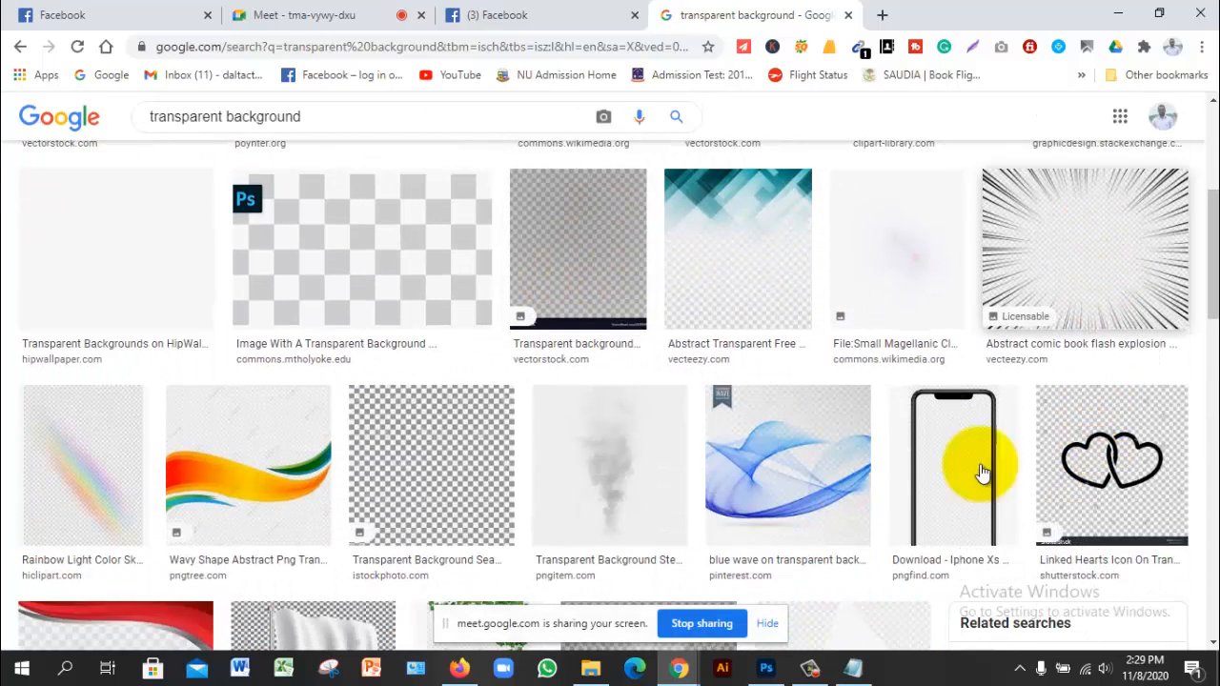
scroll(896, 470, down, 4)
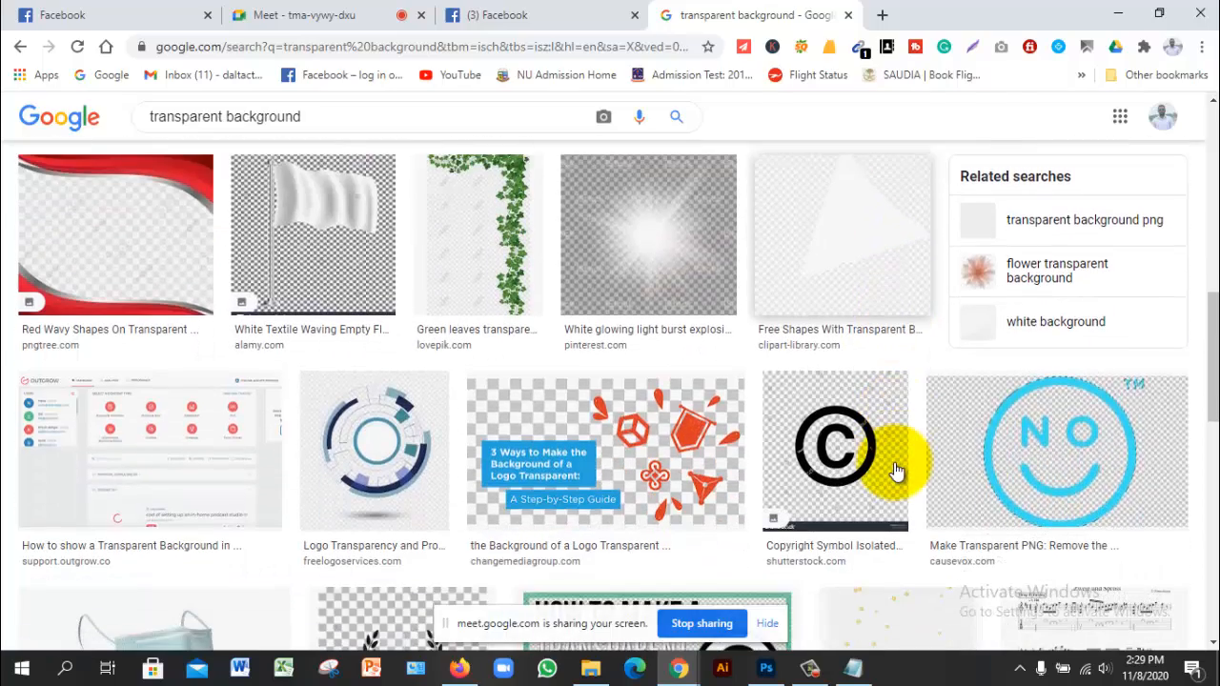
scroll(896, 470, down, 2)
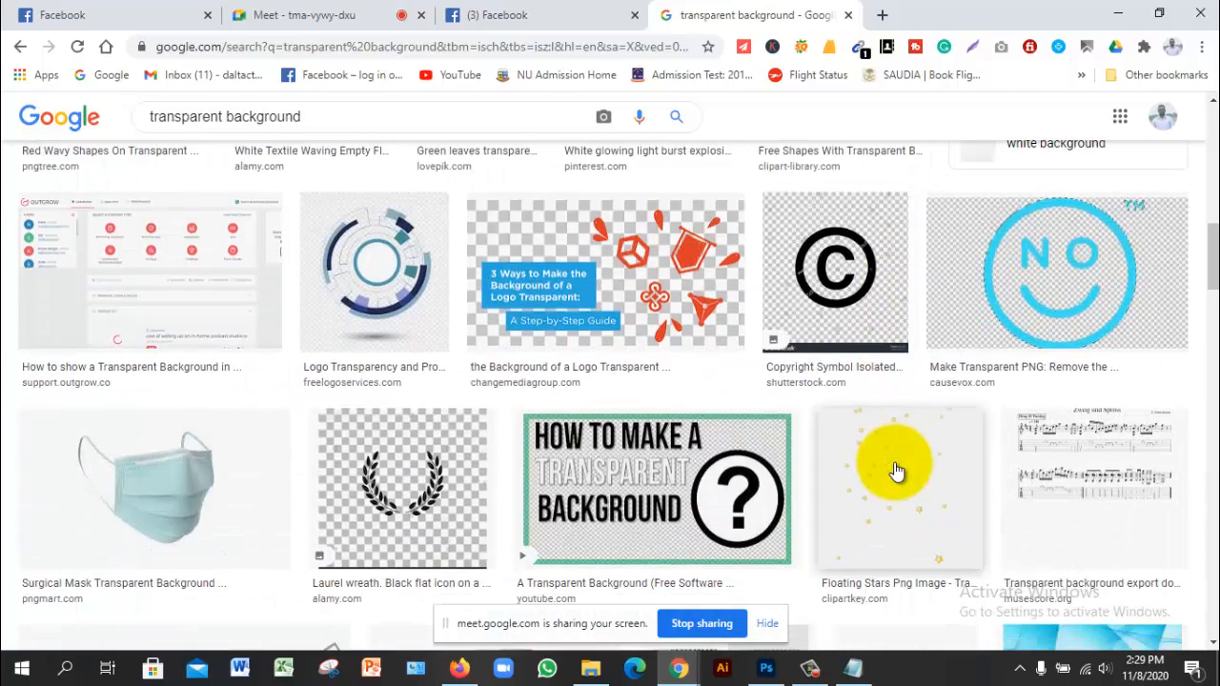
scroll(896, 470, up, 9)
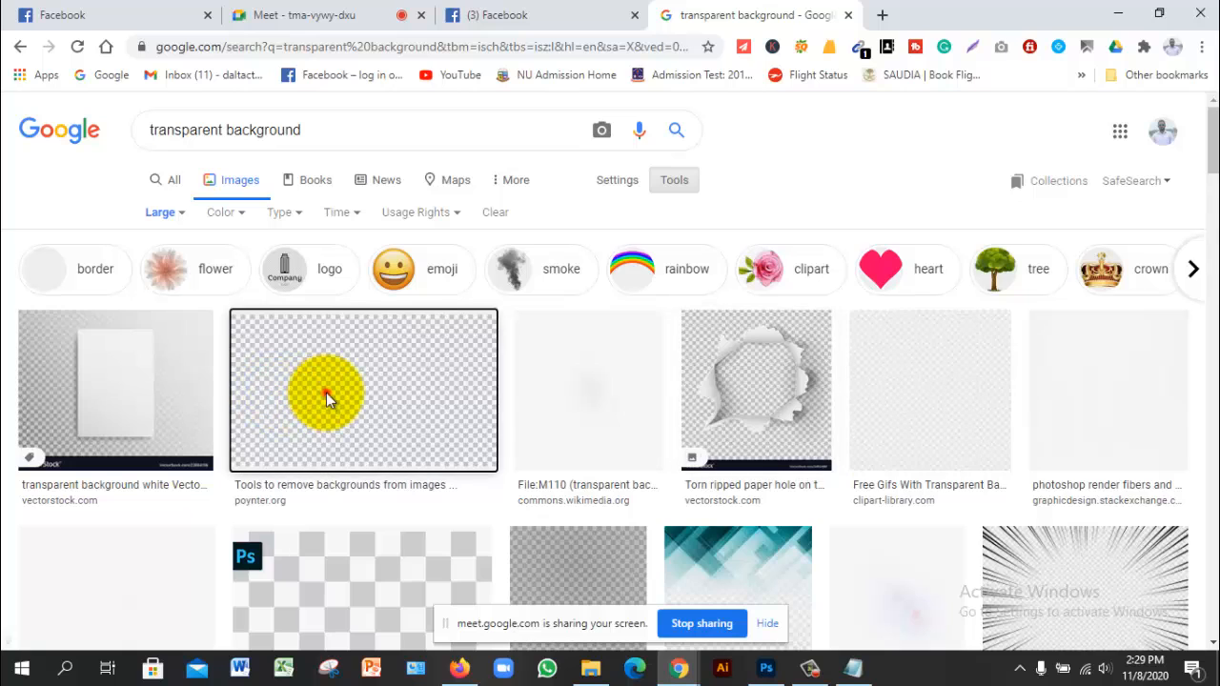
click(326, 393)
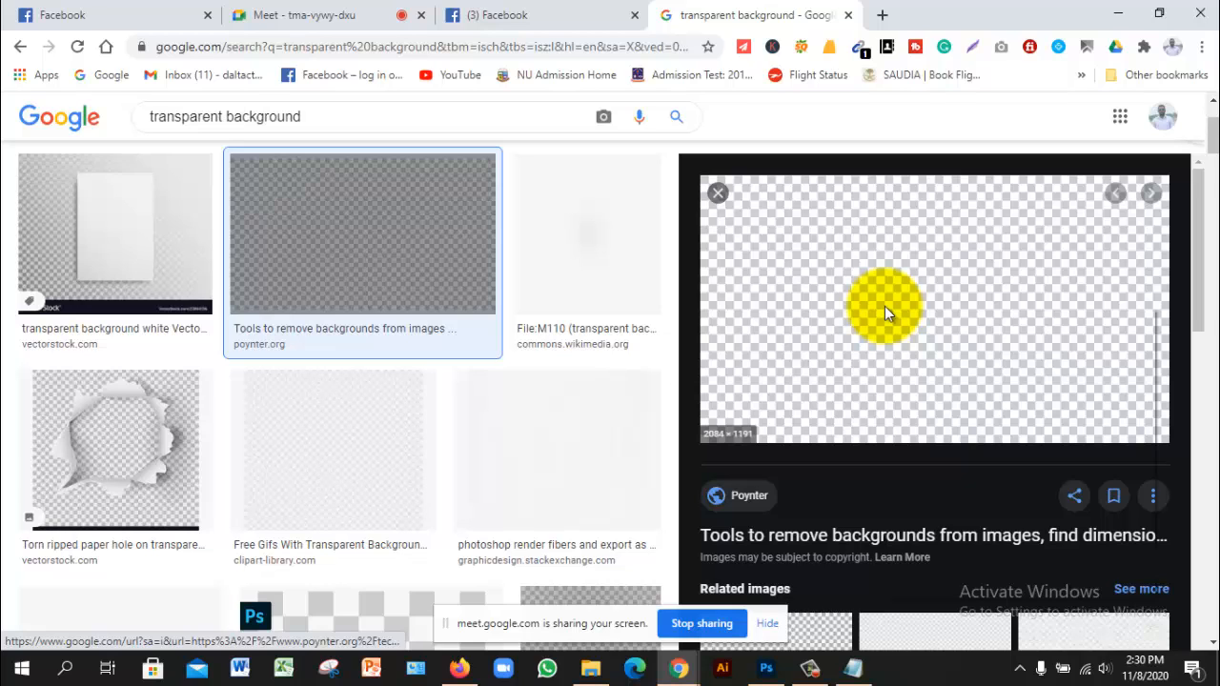
Start saving the previewed image and create a folder named "8-11-20 module" inside the Desktop folder Tangail GD-9.
right_click(885, 306)
click(963, 467)
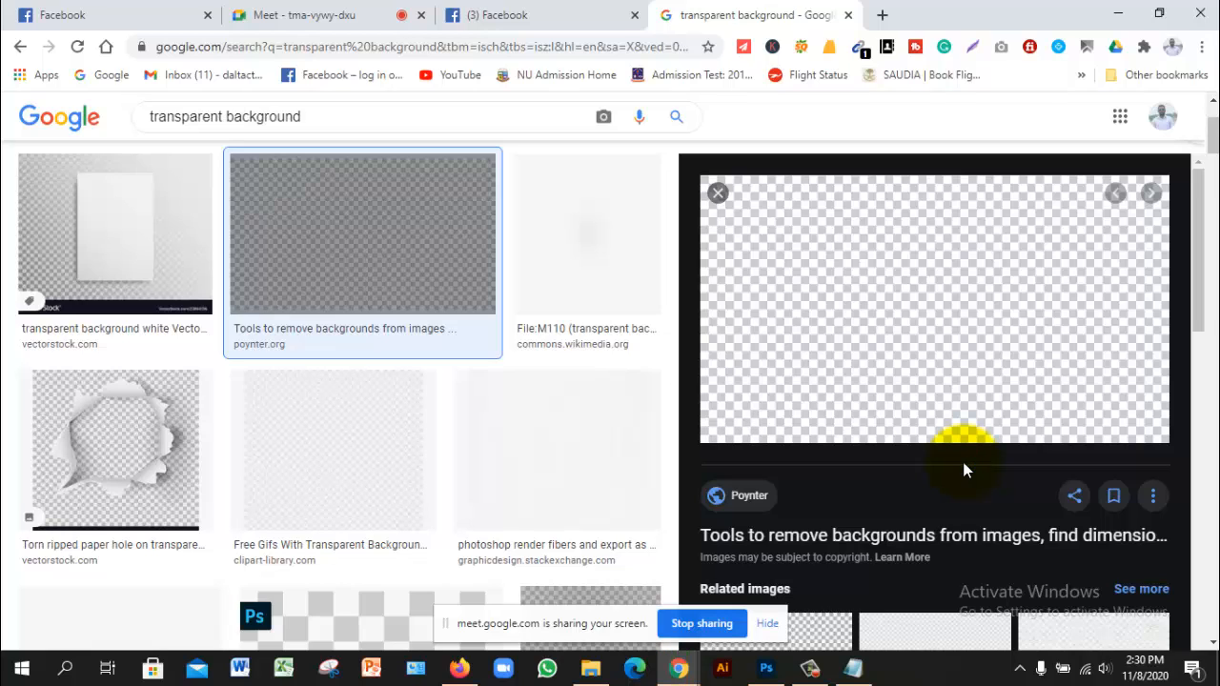
key(ctrl+s)
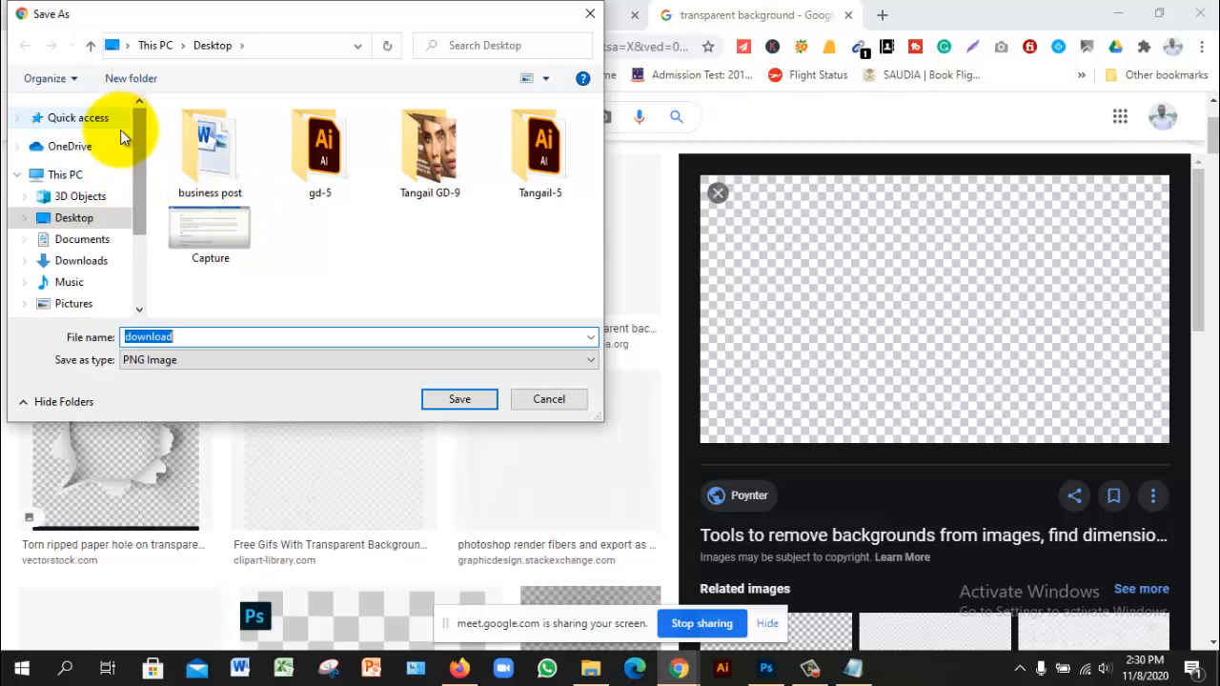
click(74, 311)
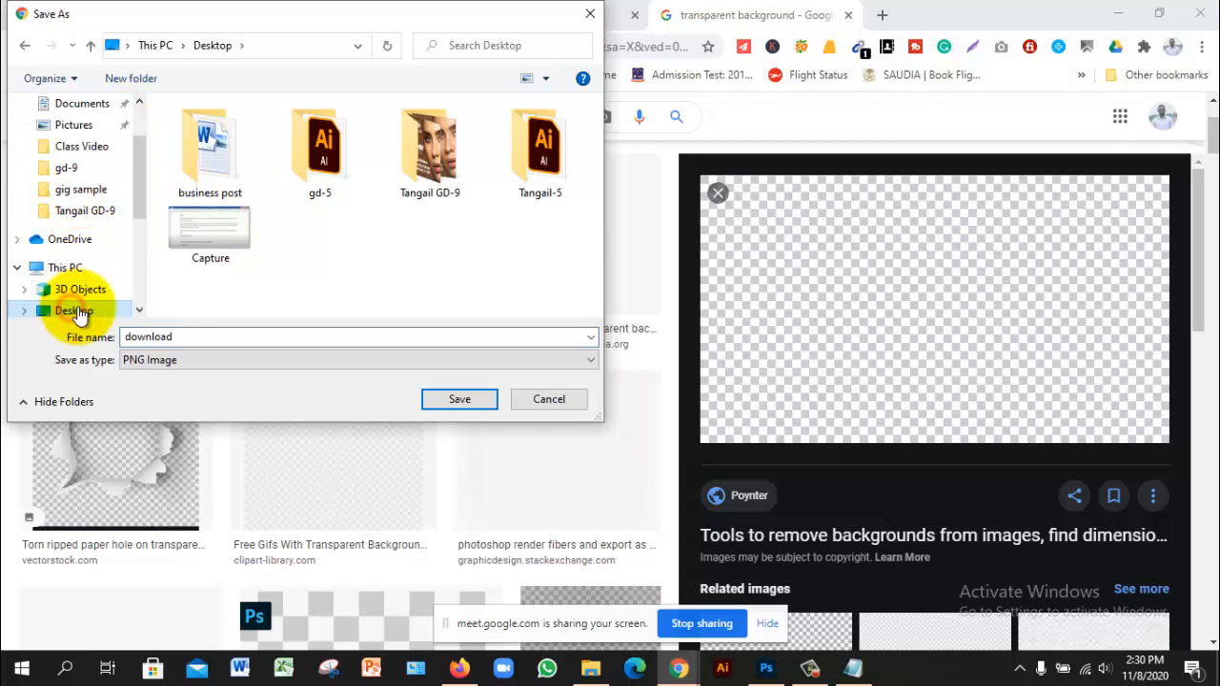
double_click(455, 186)
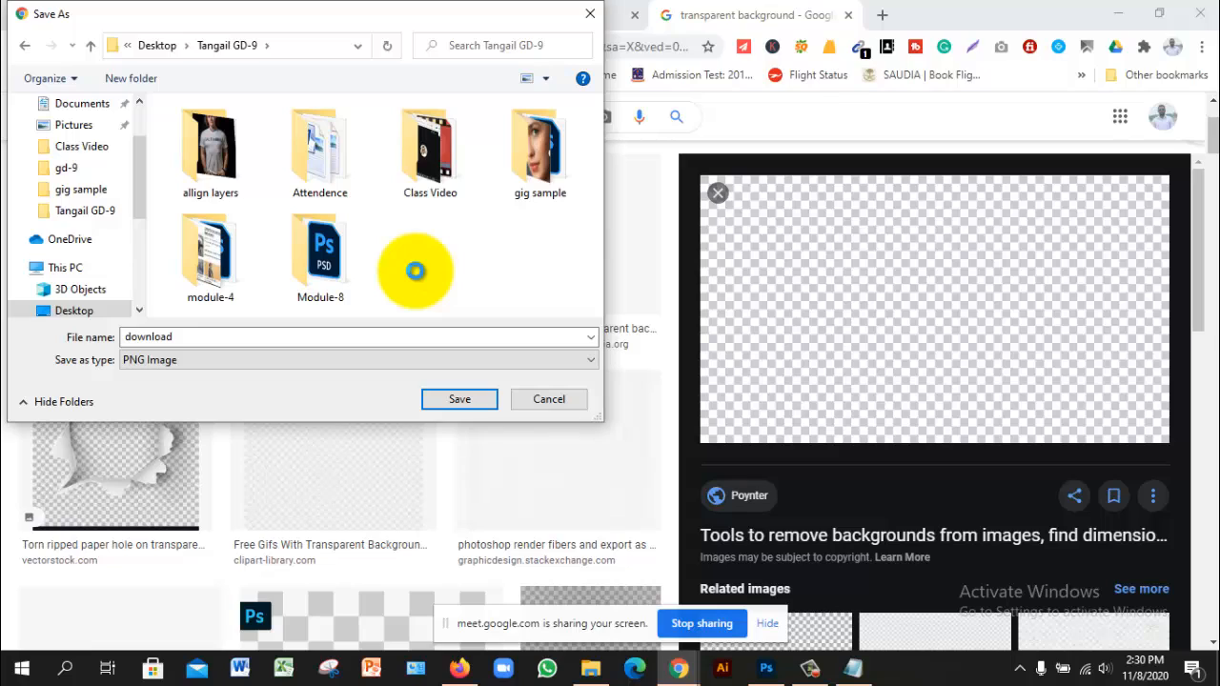
key(ctrl+shift+n)
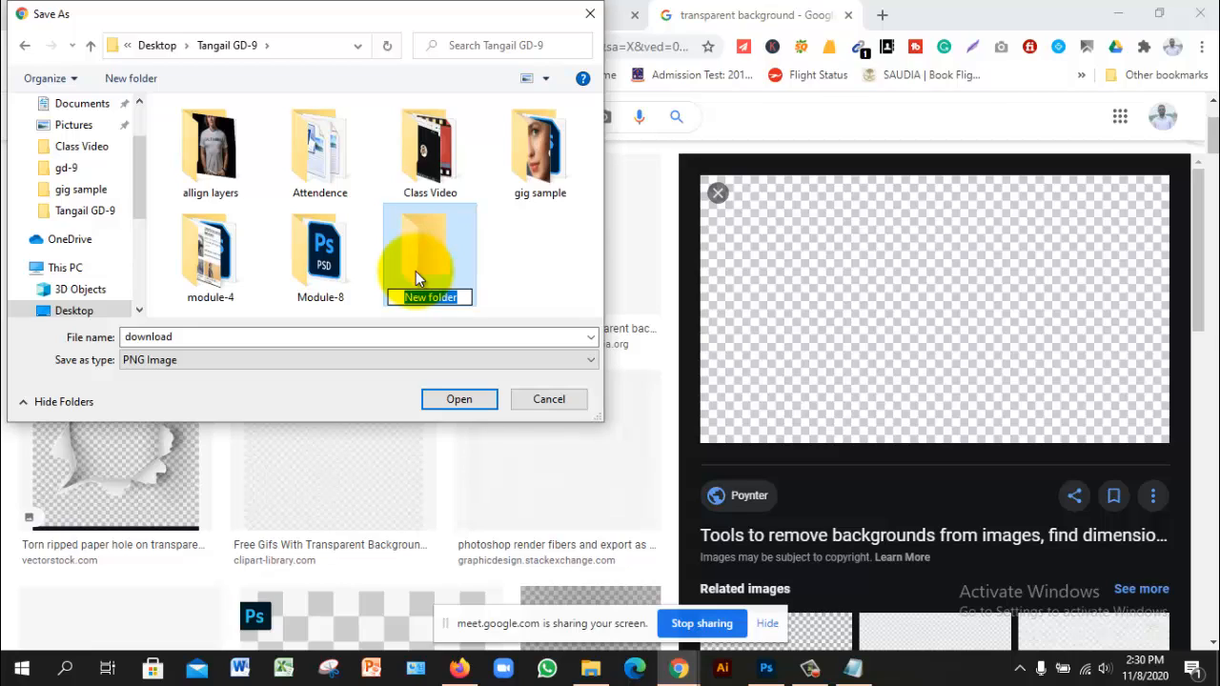
text(8-11-20 module)
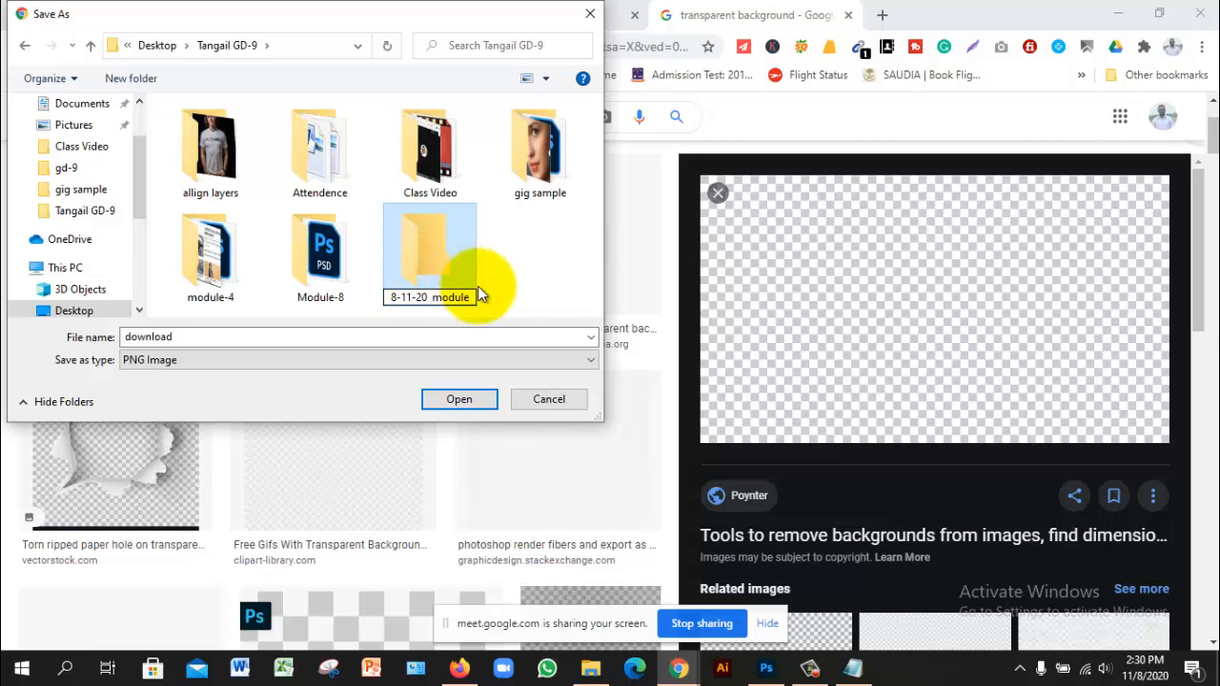
click(529, 282)
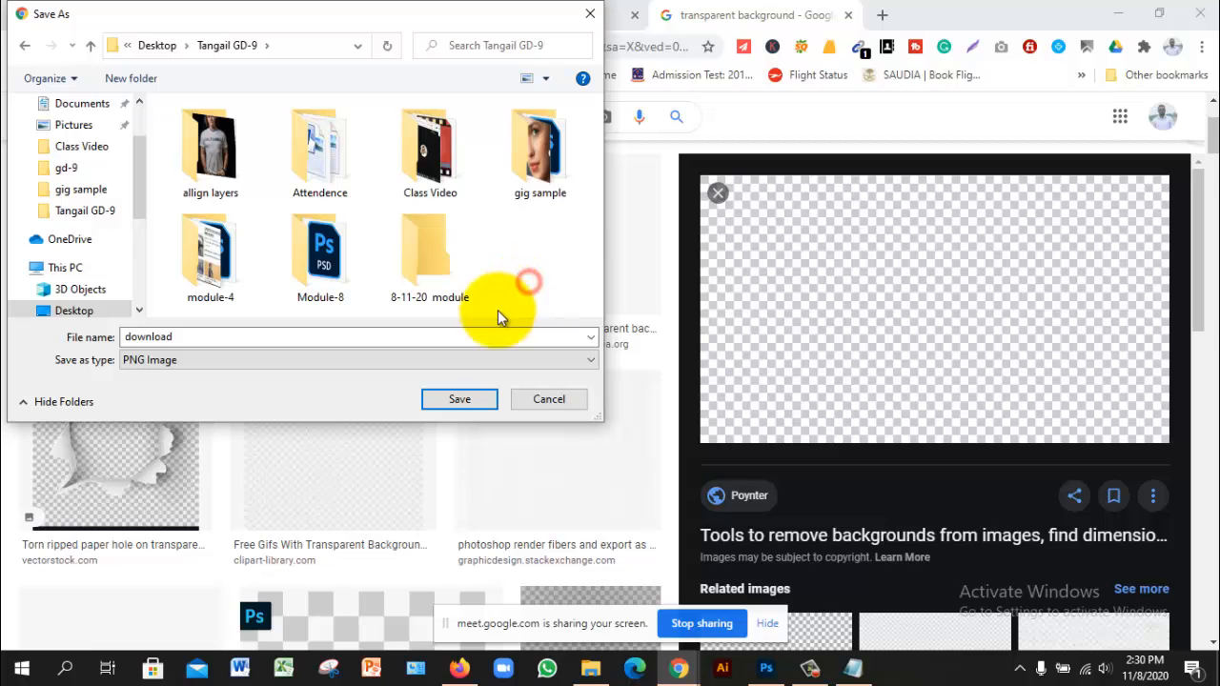
Save the image as the PNG file "download" in the 8-11-20 module folder and dismiss the download notice.
click(444, 274)
double_click(445, 274)
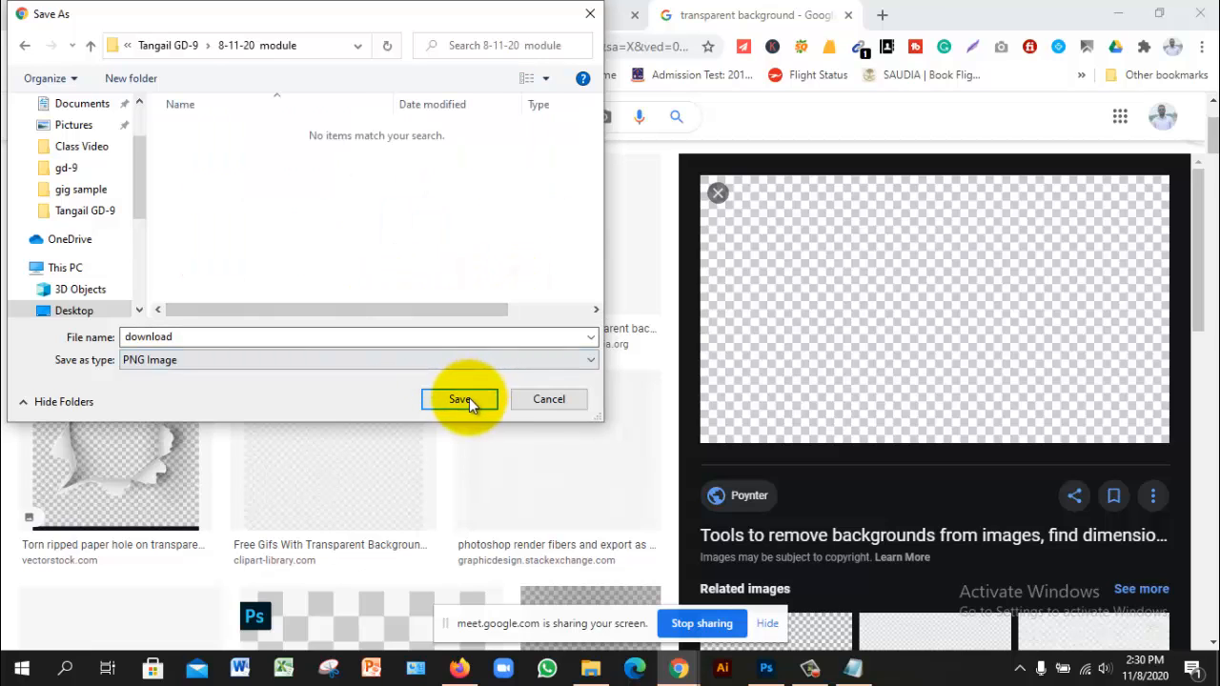
click(460, 400)
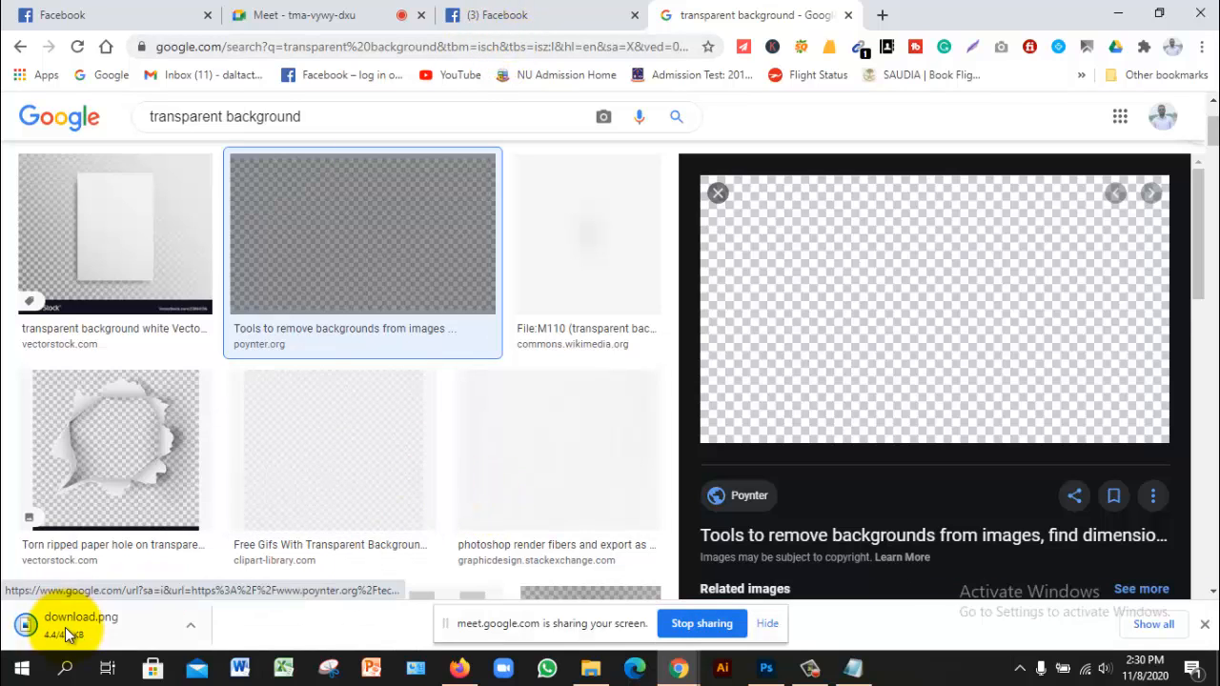
click(1205, 624)
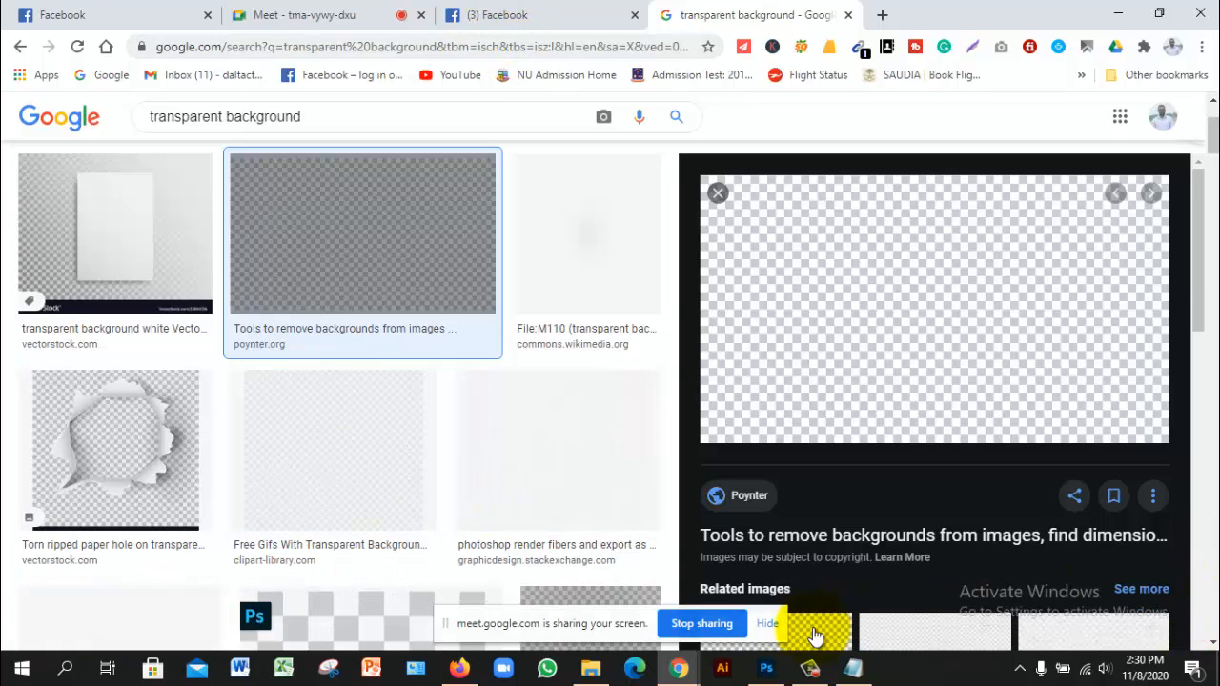
Switch to Photoshop, add a new layer, and place the download image from Tangail GD-9's 8-11-20 module folder as embedded.
click(769, 669)
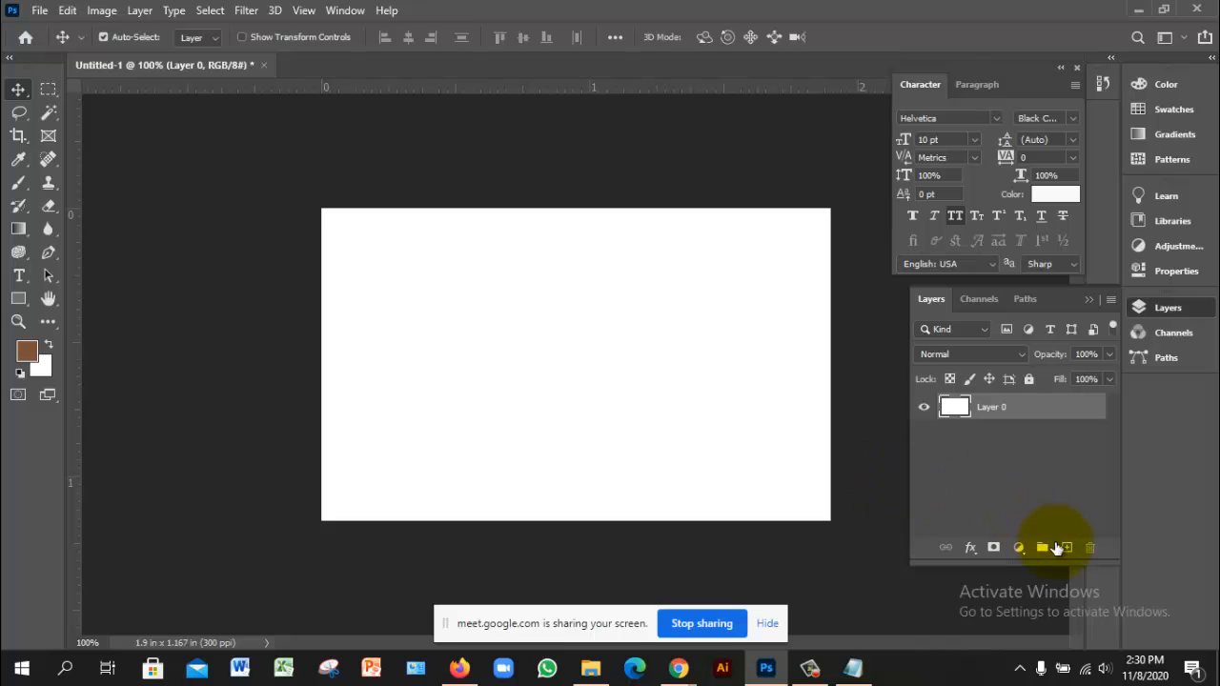
click(1066, 549)
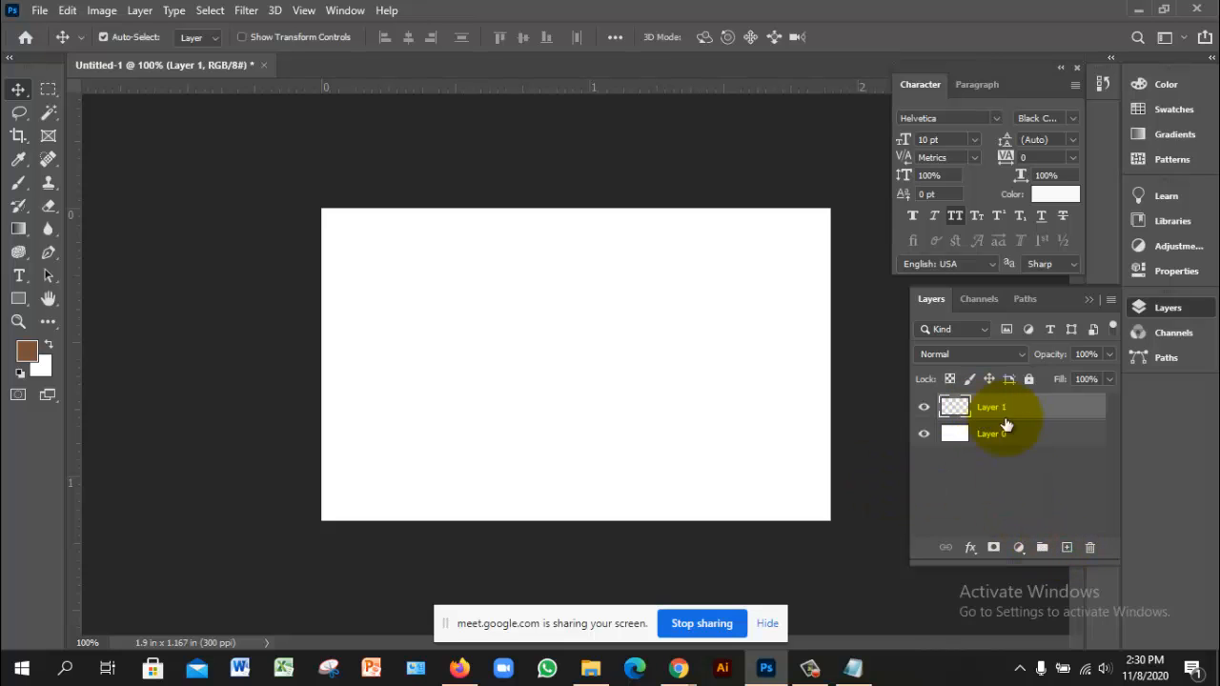
click(42, 10)
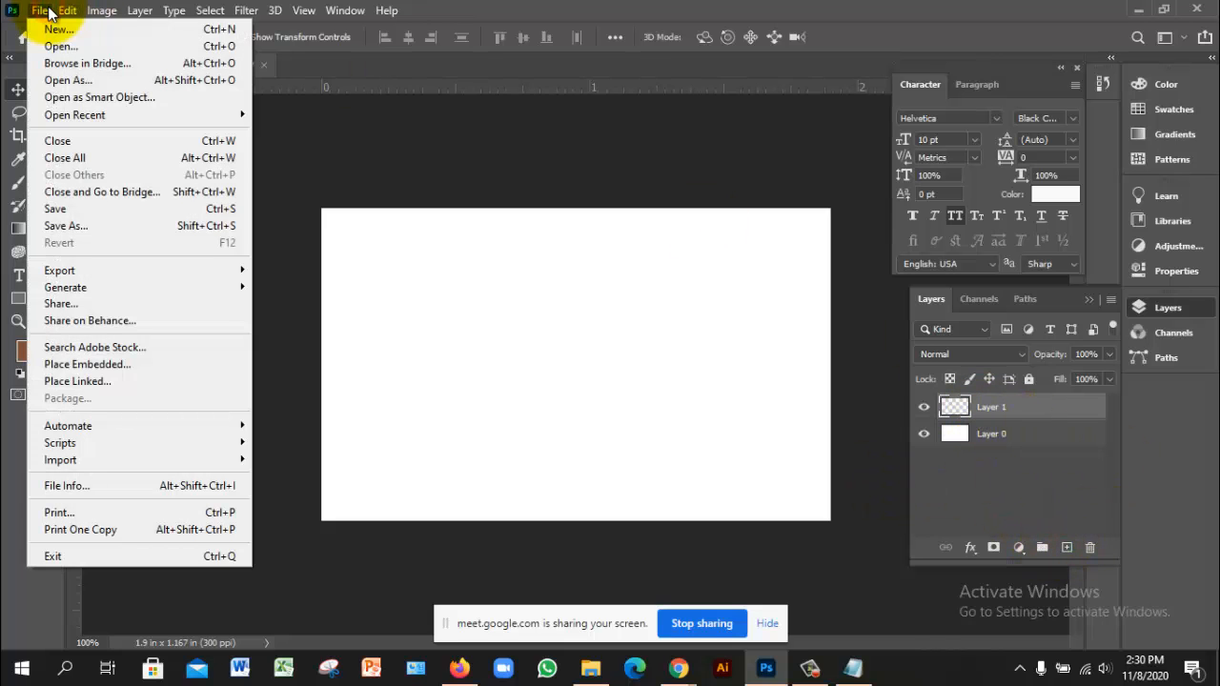
click(116, 365)
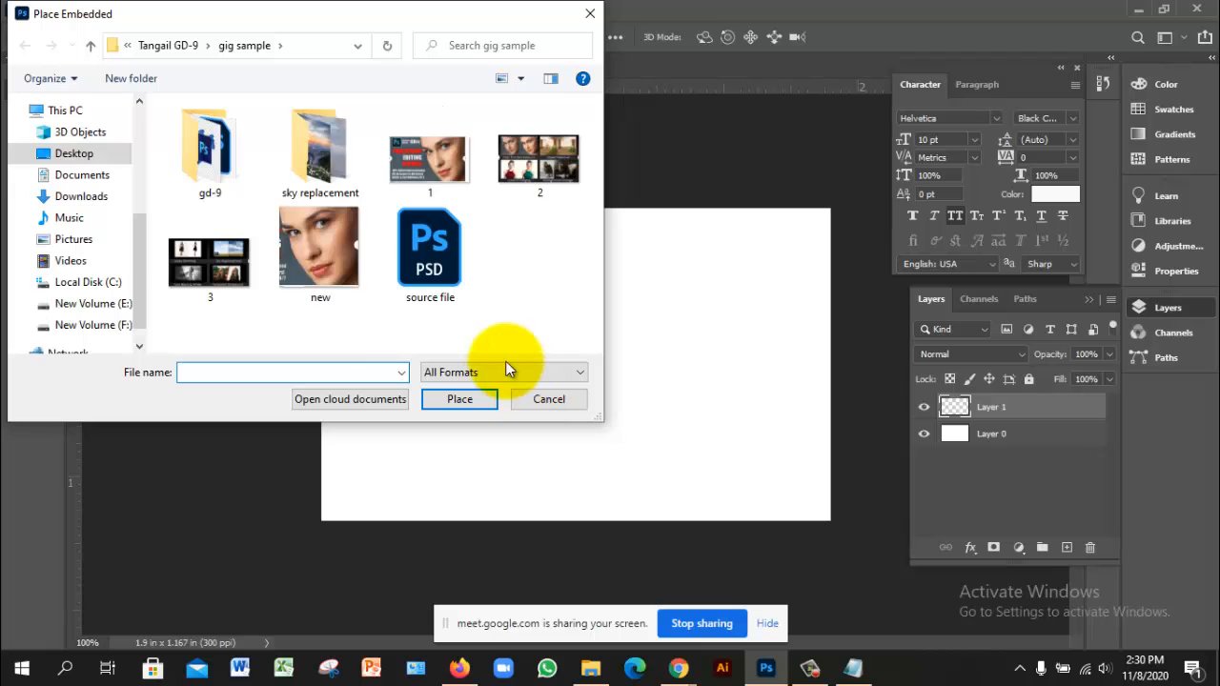
click(76, 153)
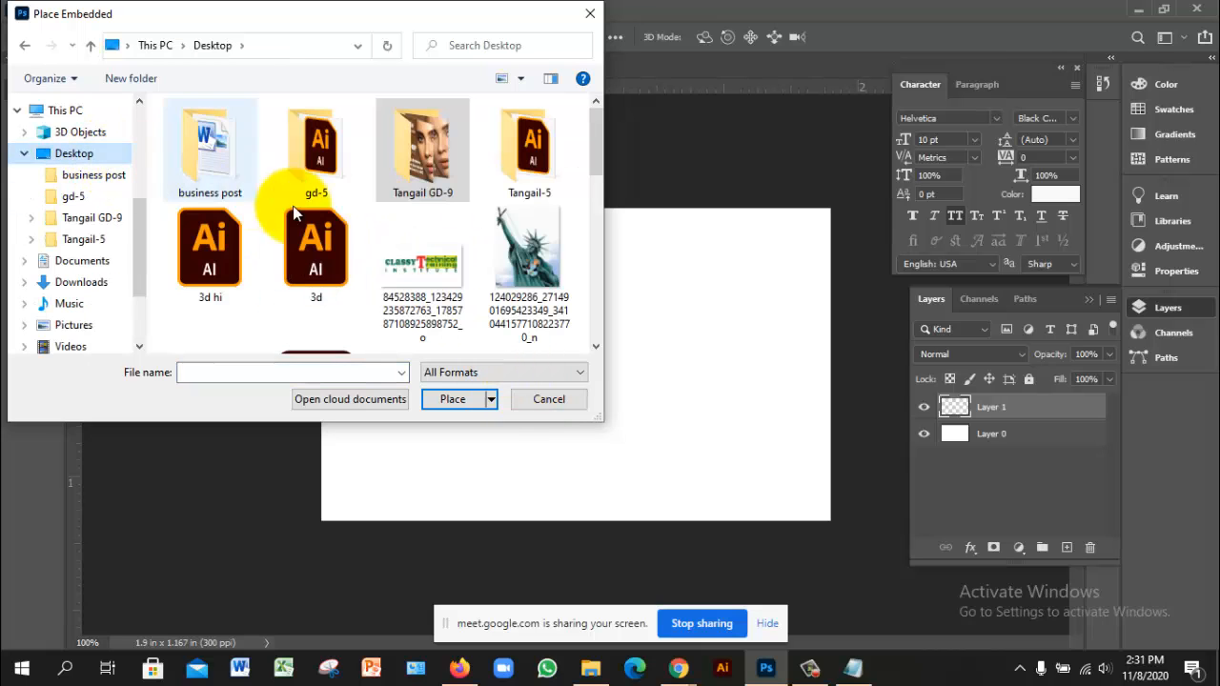
double_click(426, 186)
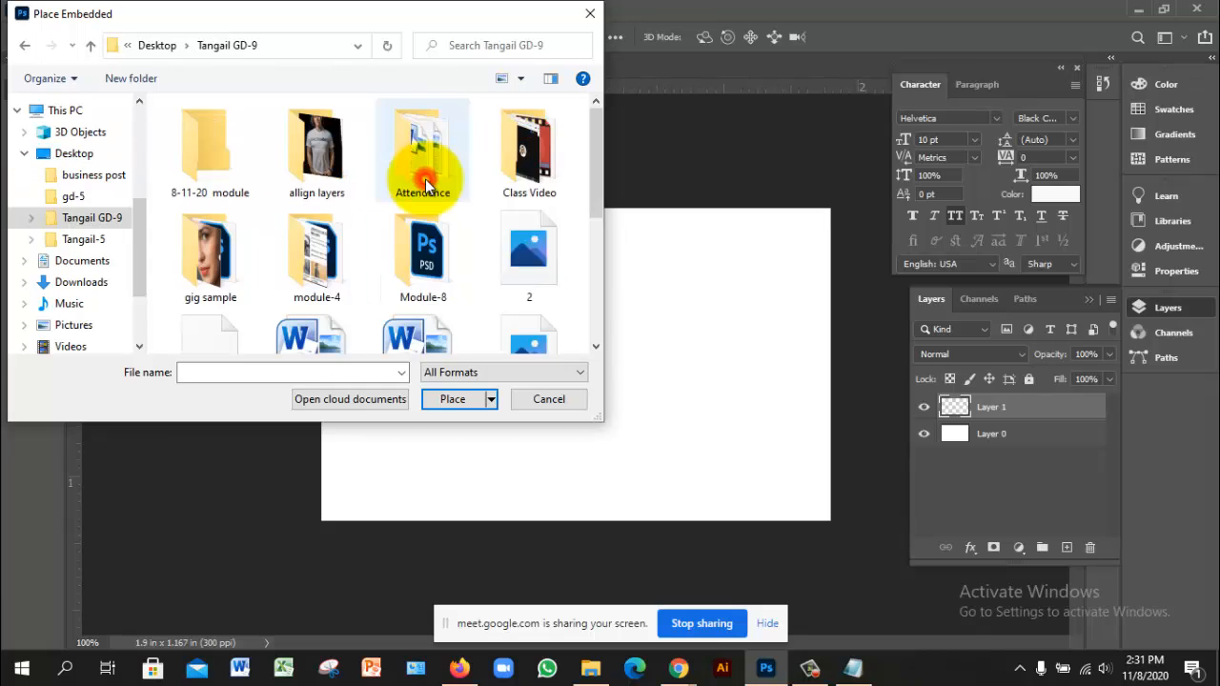
double_click(212, 190)
click(224, 193)
click(461, 404)
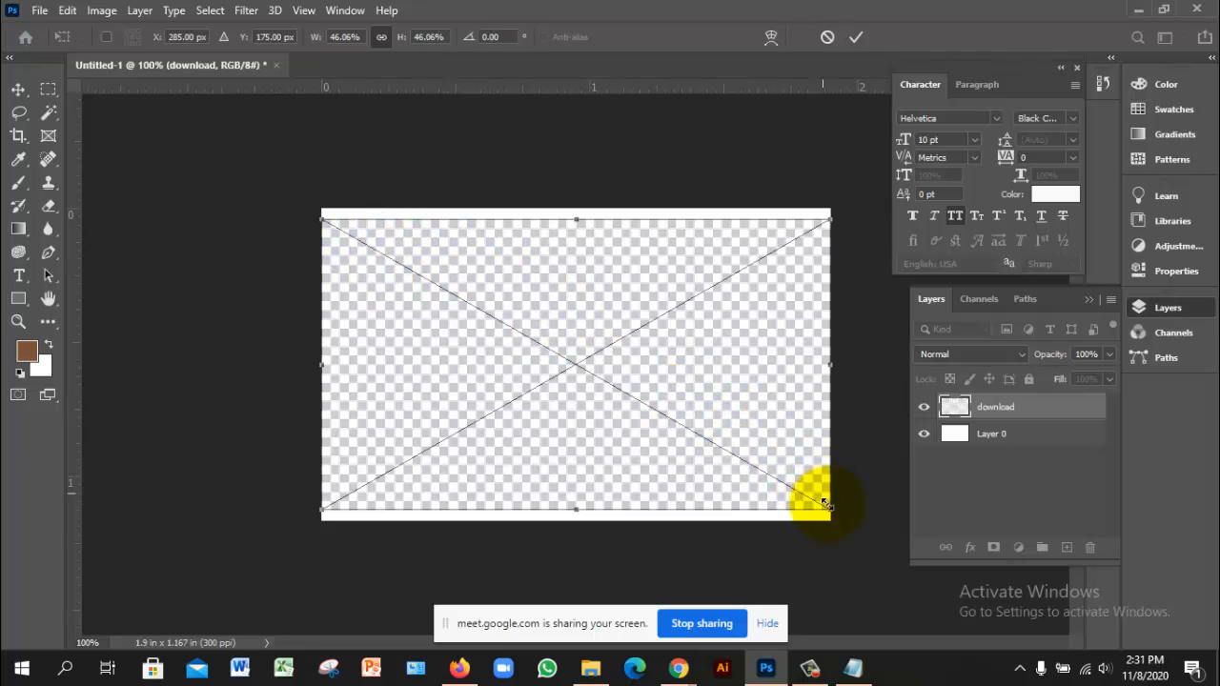
Scale the placed checkered image proportionally to about 54% so it covers the whole canvas, and commit the transform.
drag(829, 514, 869, 544)
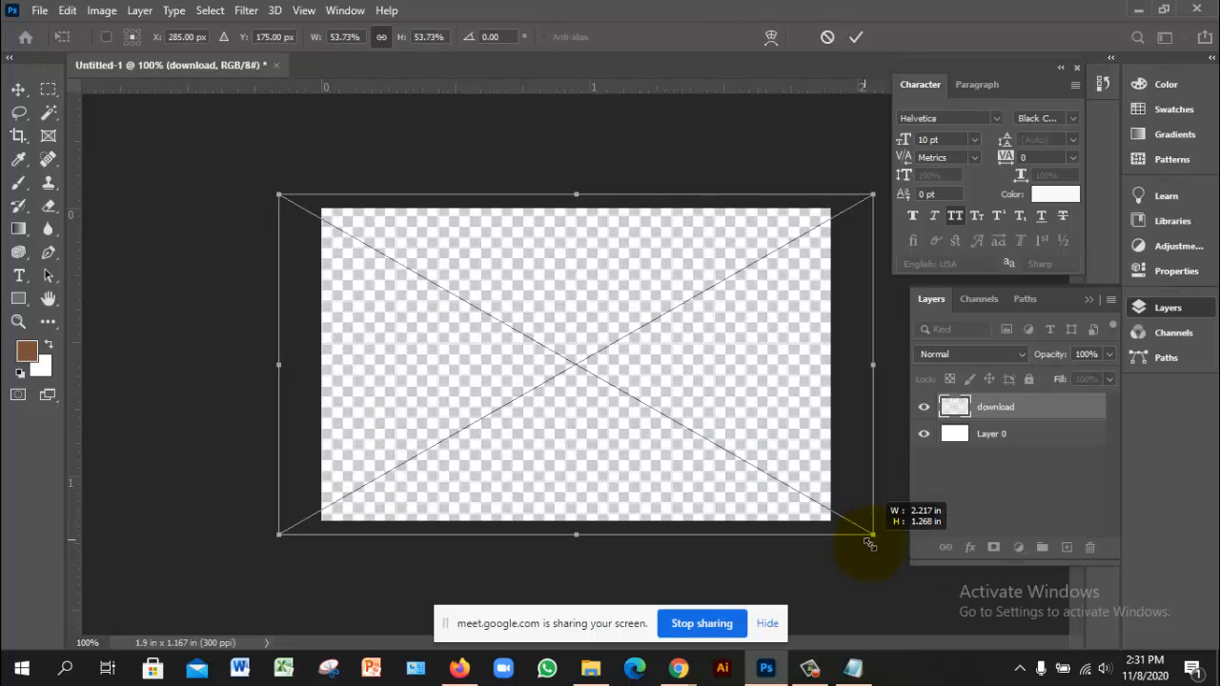
click(857, 39)
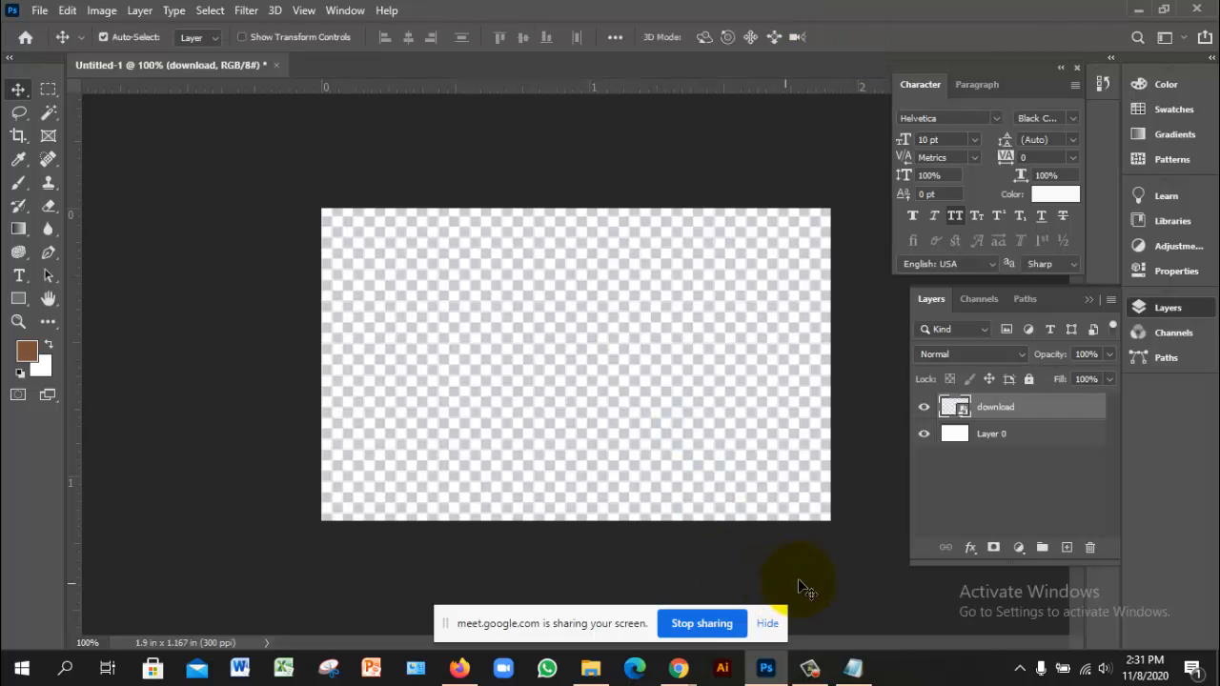
Switch to the Google Meet call in Chrome, admit the waiting participant, and return to Photoshop.
mouse_move(679, 664)
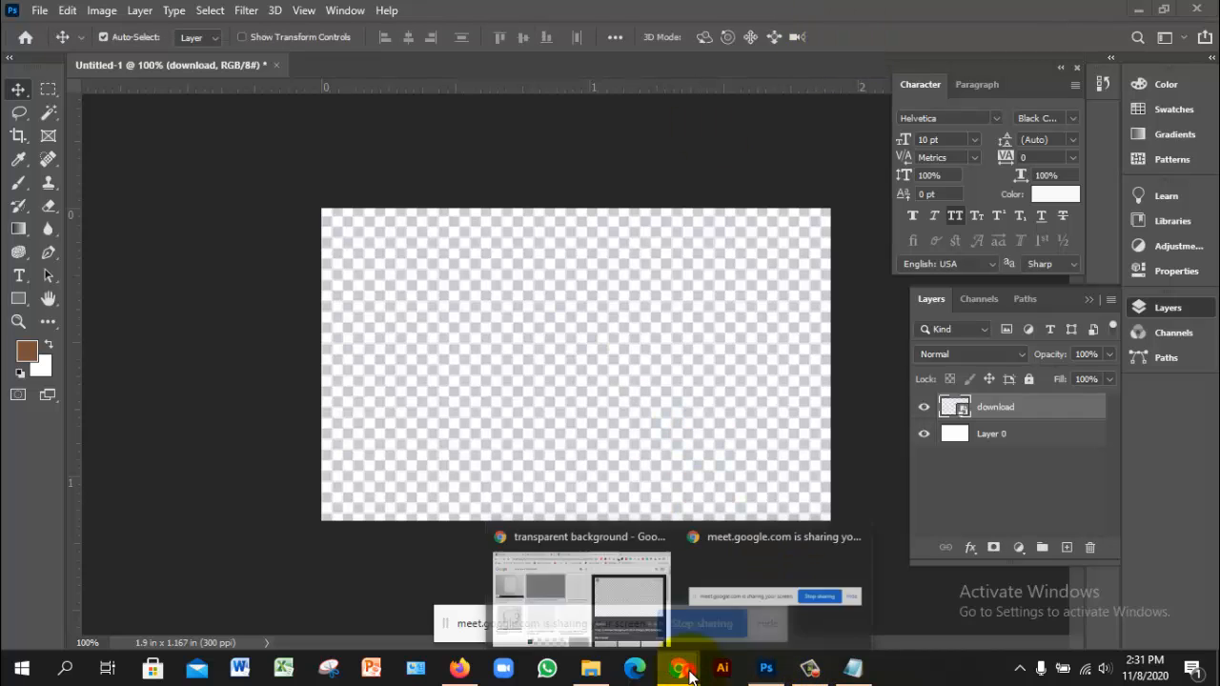
click(645, 620)
click(360, 13)
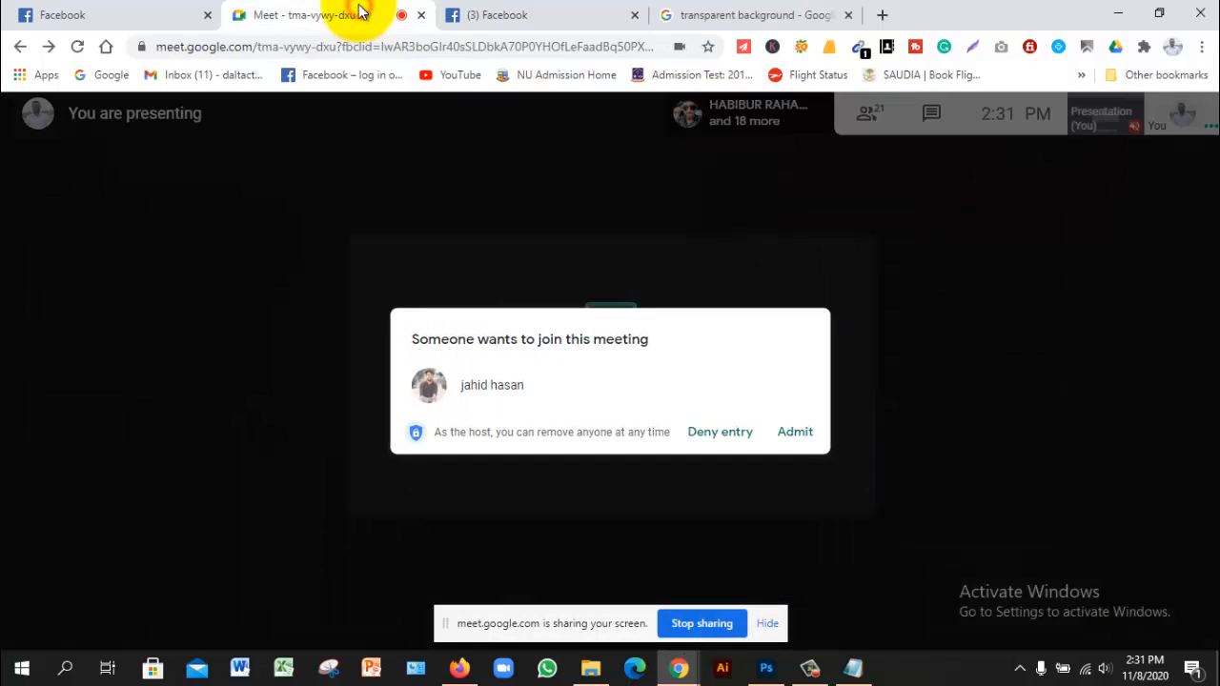
click(797, 432)
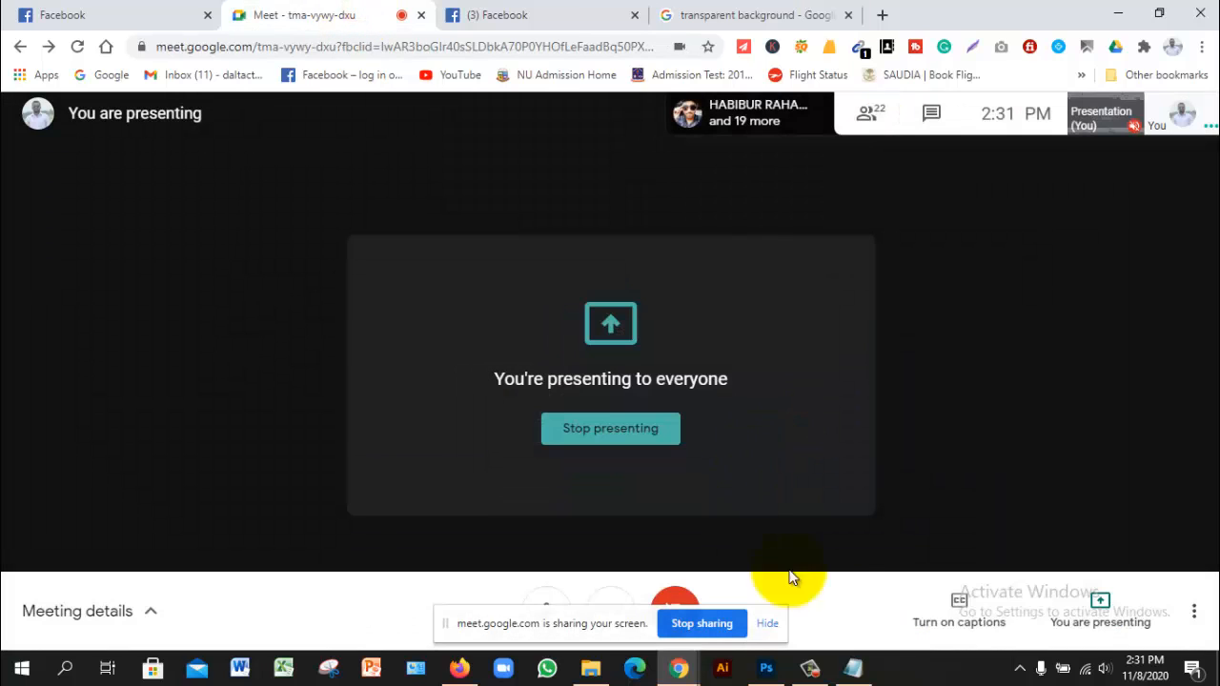
click(766, 669)
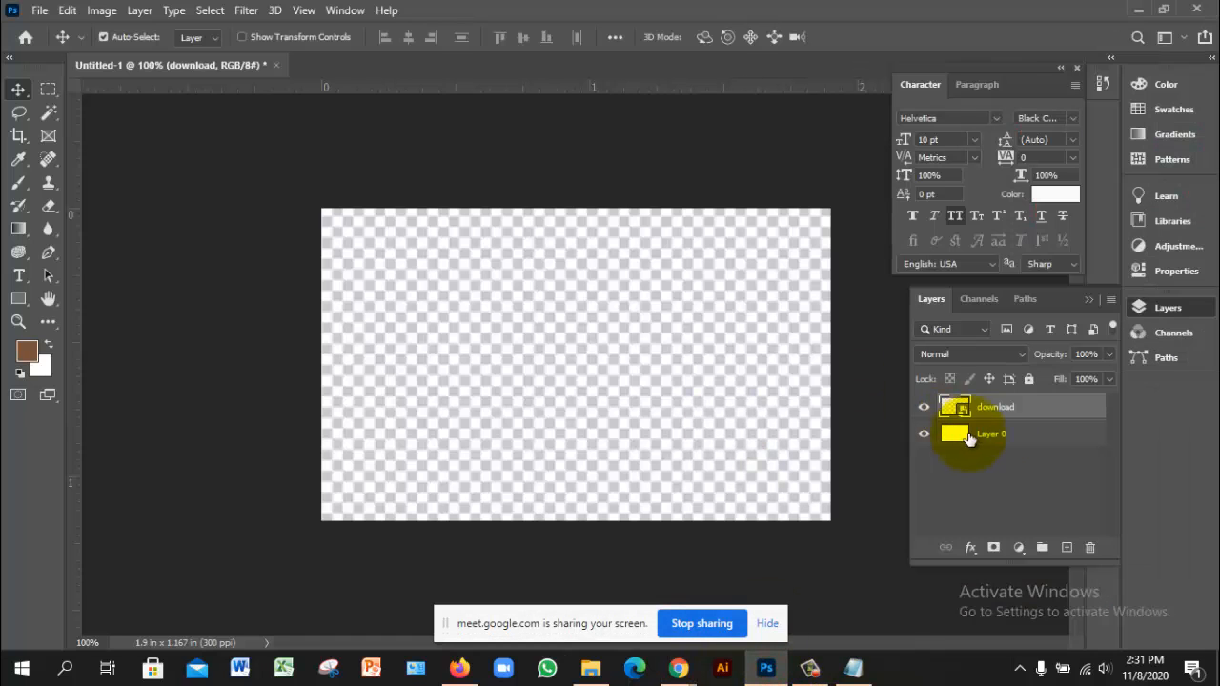
Fully lock the checkered download layer, test the lock by dragging on the canvas, and add a new empty layer above it.
click(1030, 379)
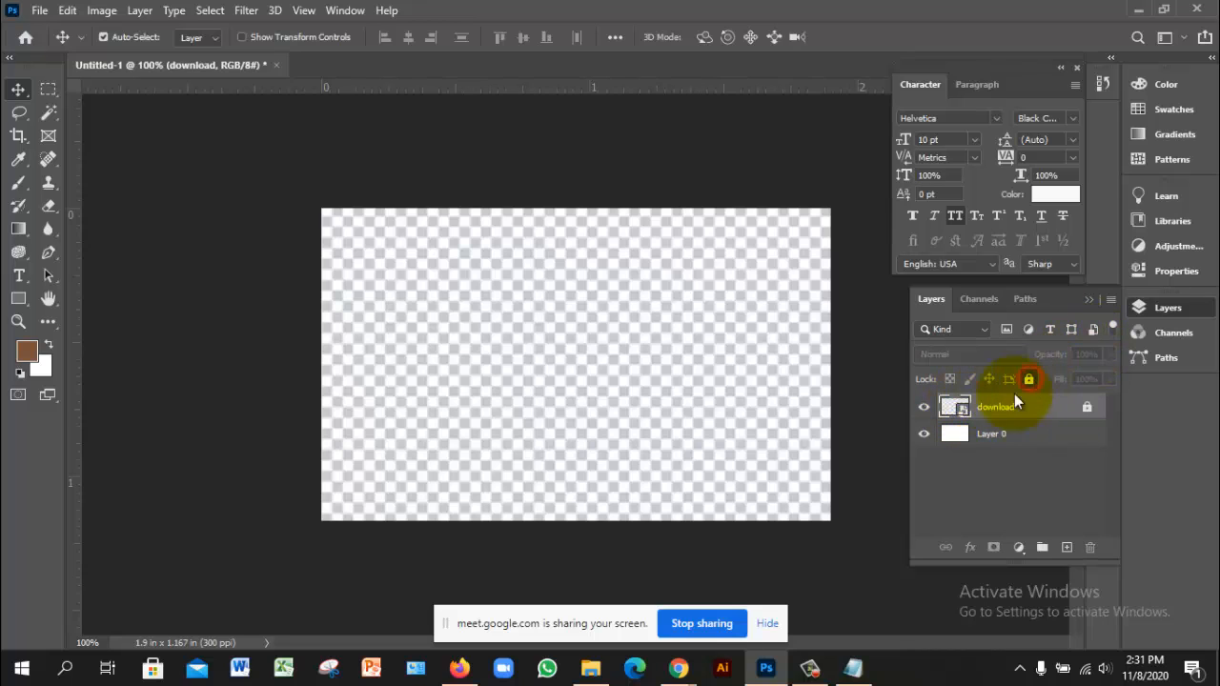
click(589, 338)
drag(633, 378, 665, 384)
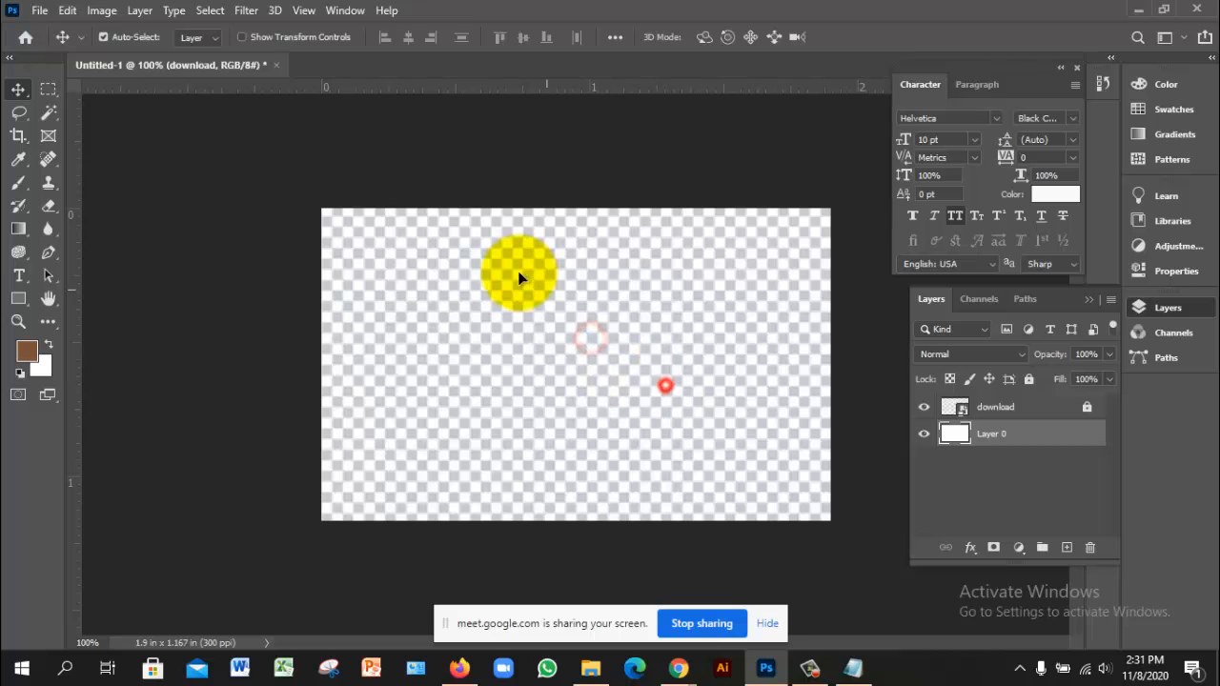
drag(528, 265, 581, 359)
drag(566, 282, 633, 327)
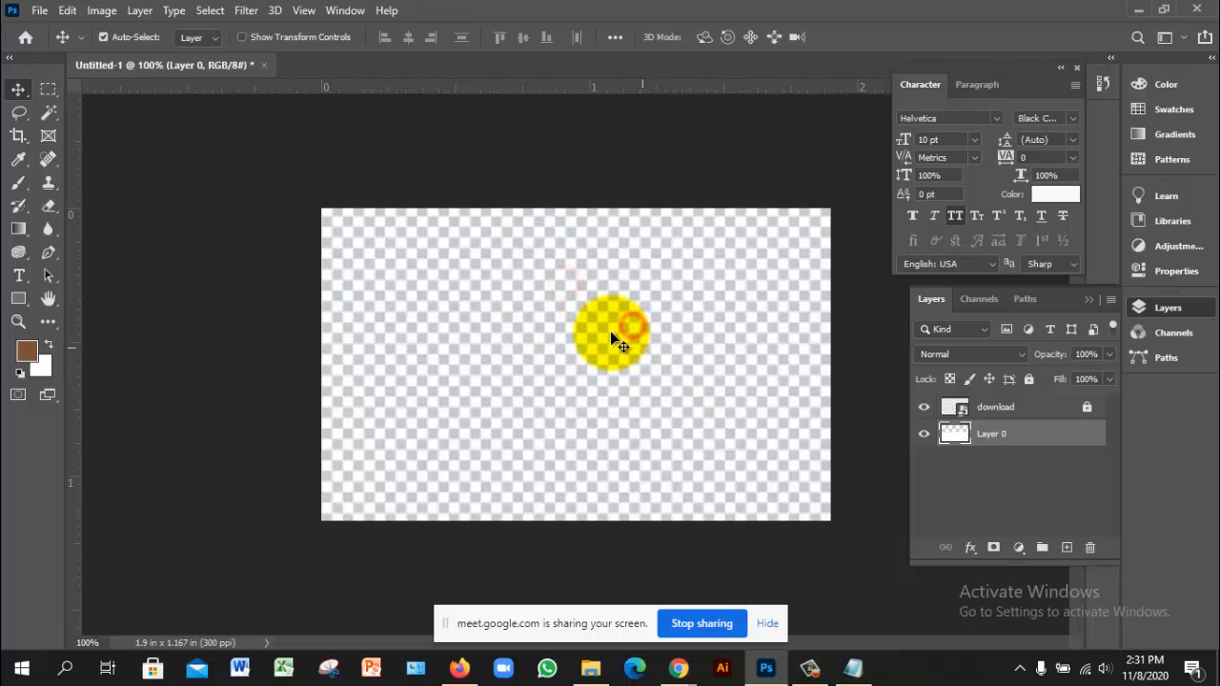
click(615, 333)
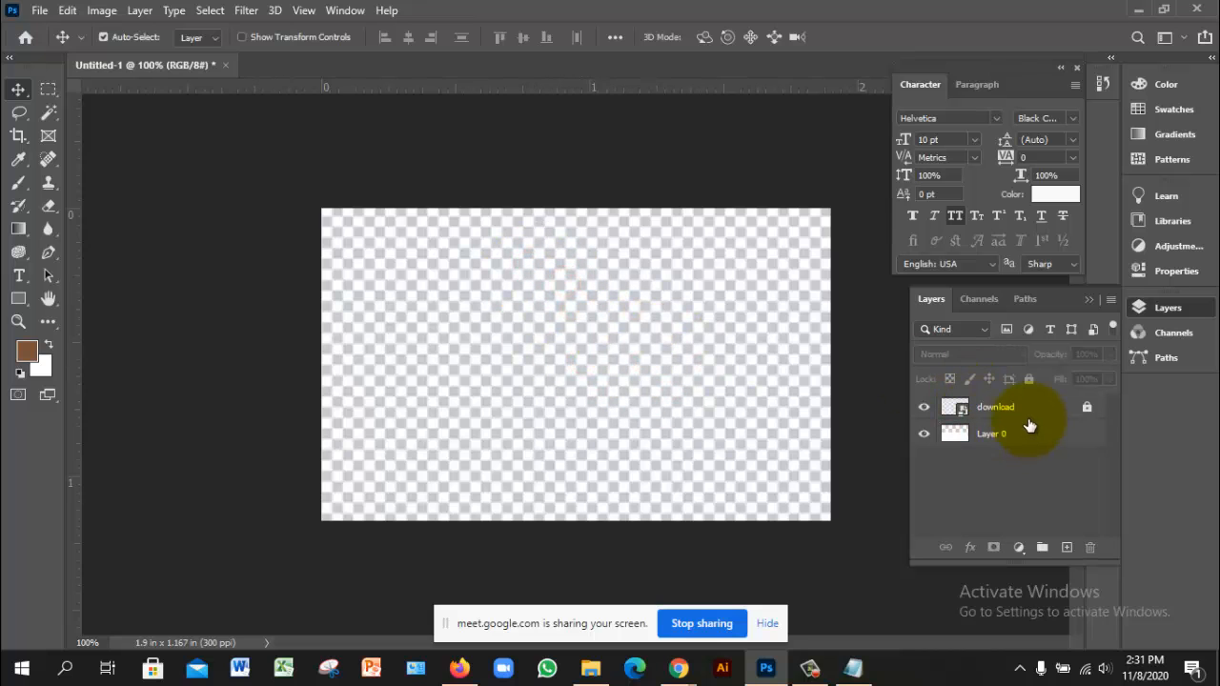
click(1067, 548)
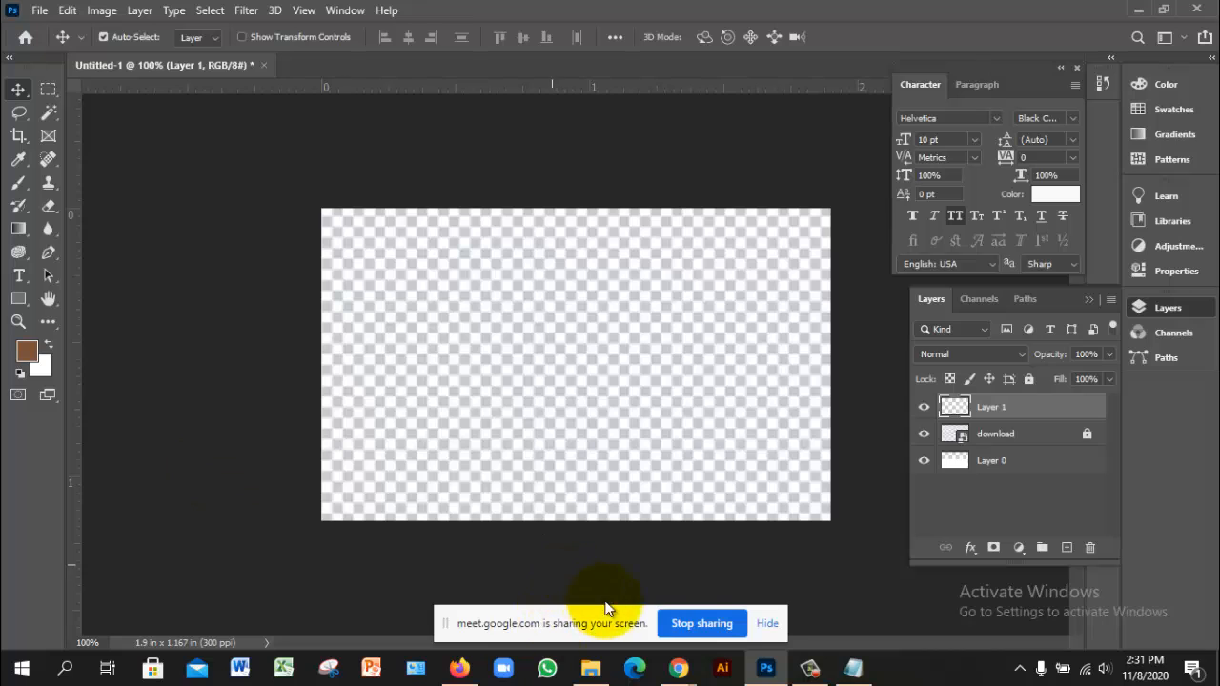
Switch to Chrome and open unsplash.com in a new tab.
mouse_move(679, 667)
click(648, 616)
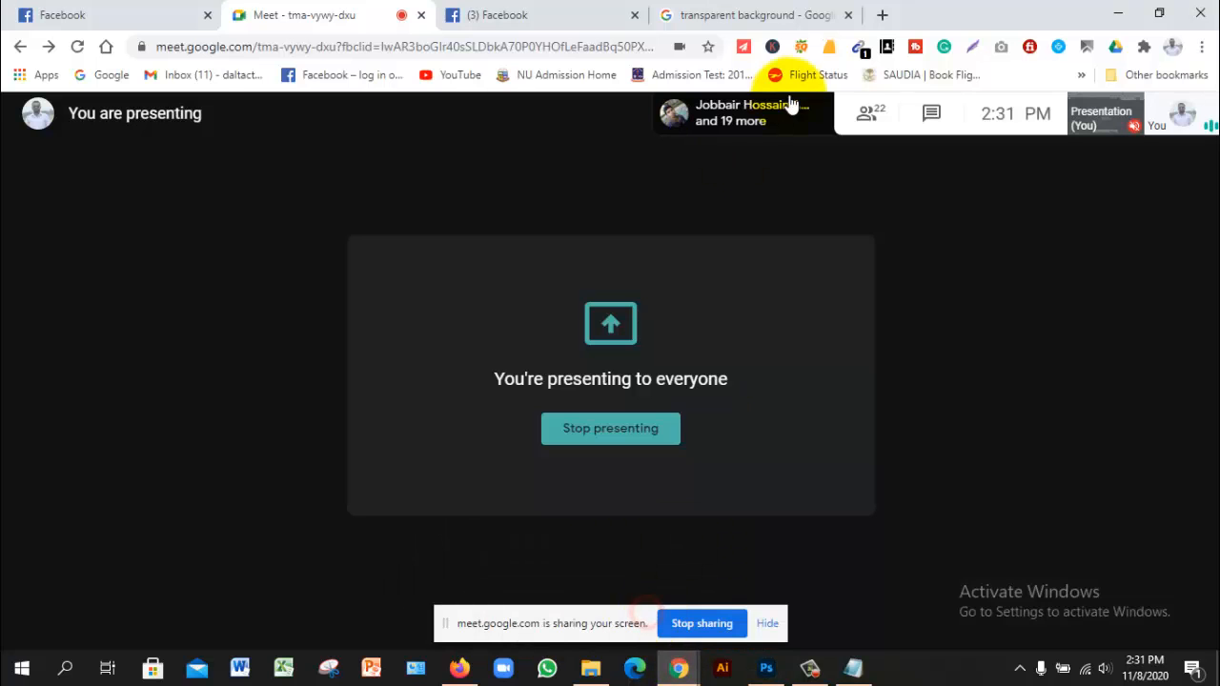
click(882, 21)
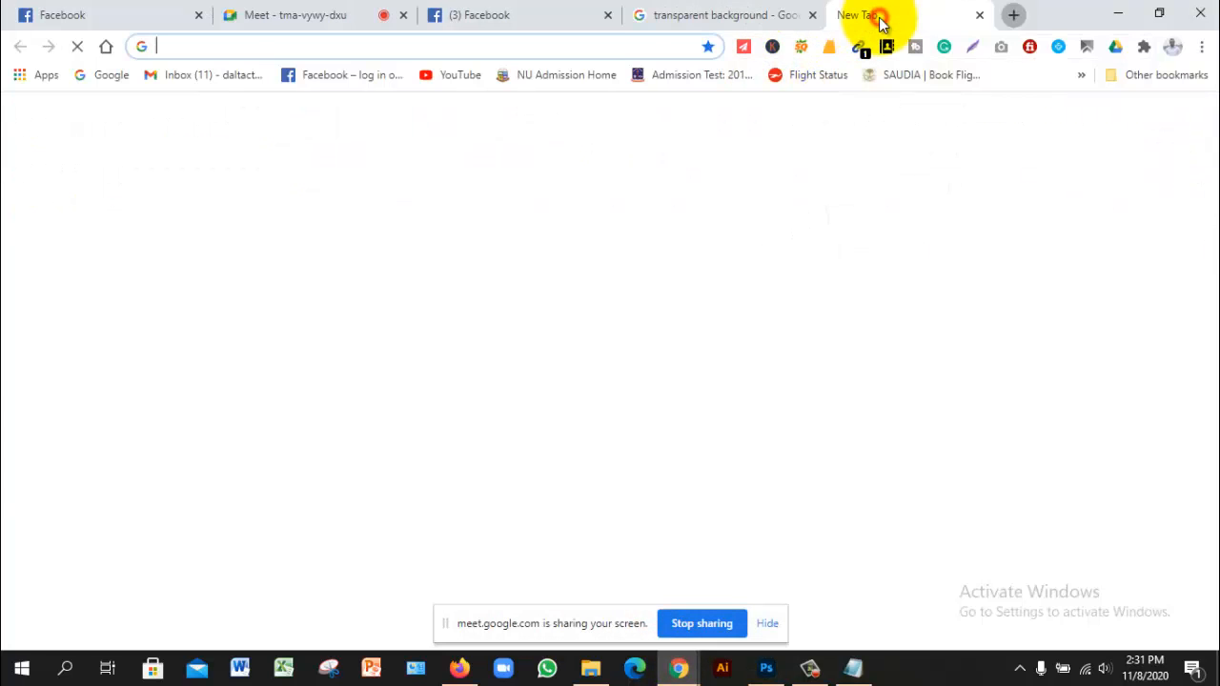
click(541, 38)
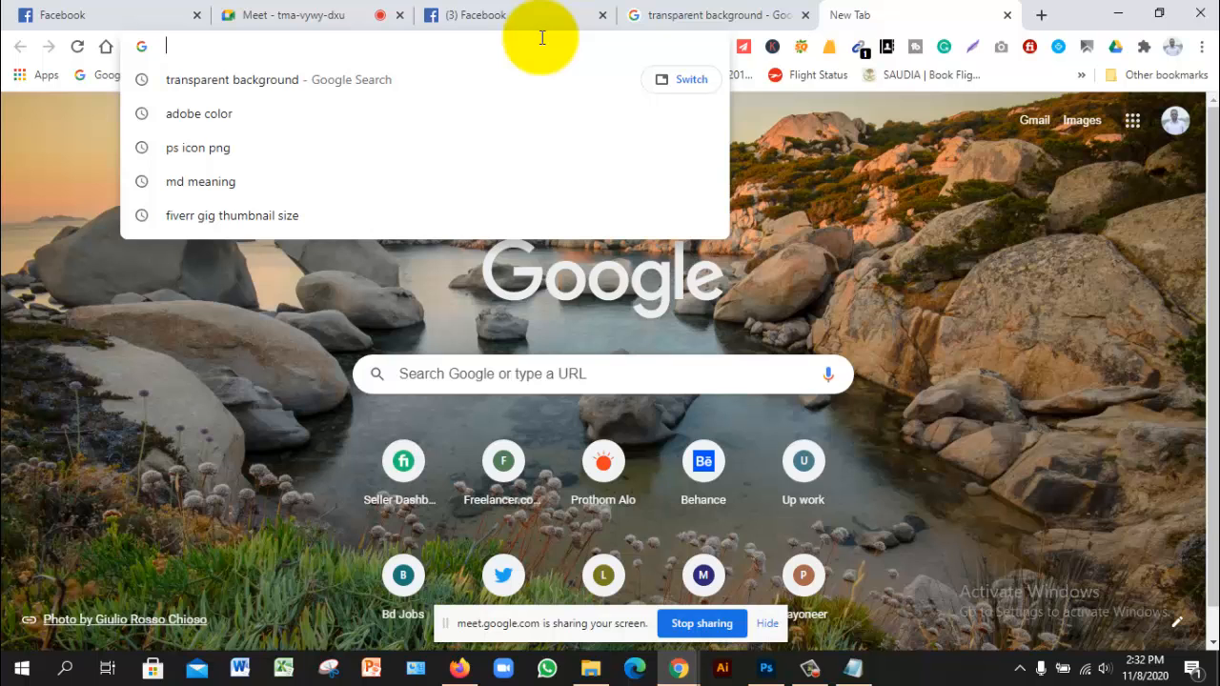
text(unsplash.com)
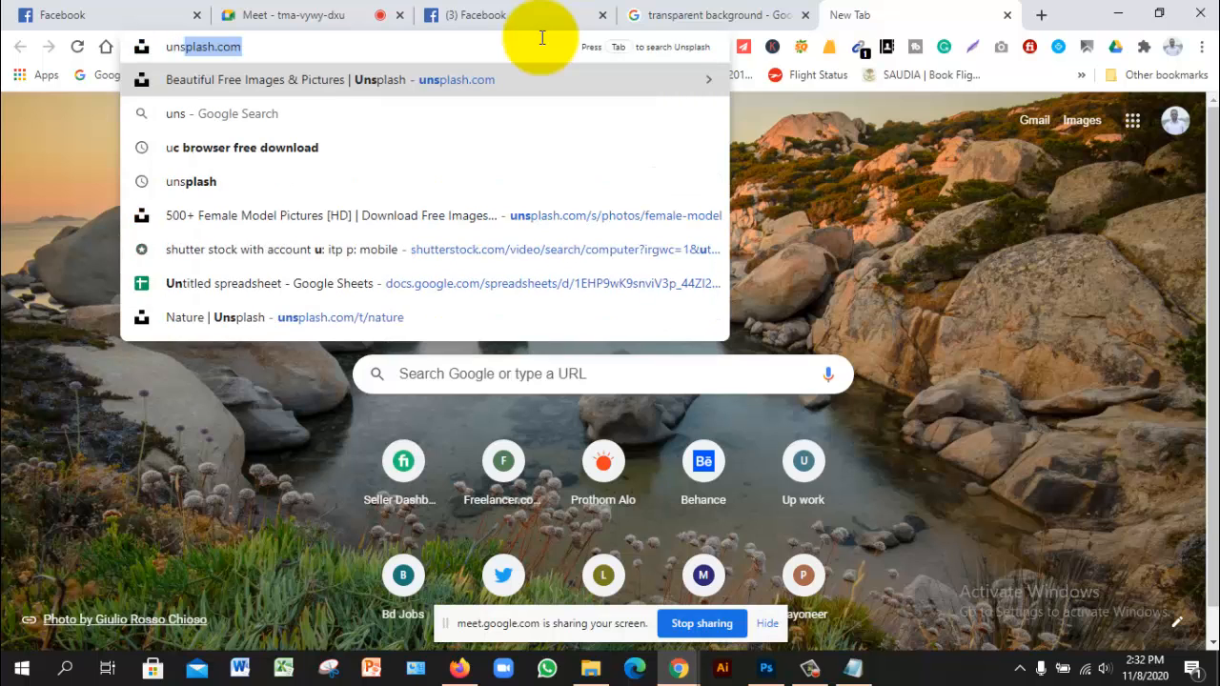
key(Return)
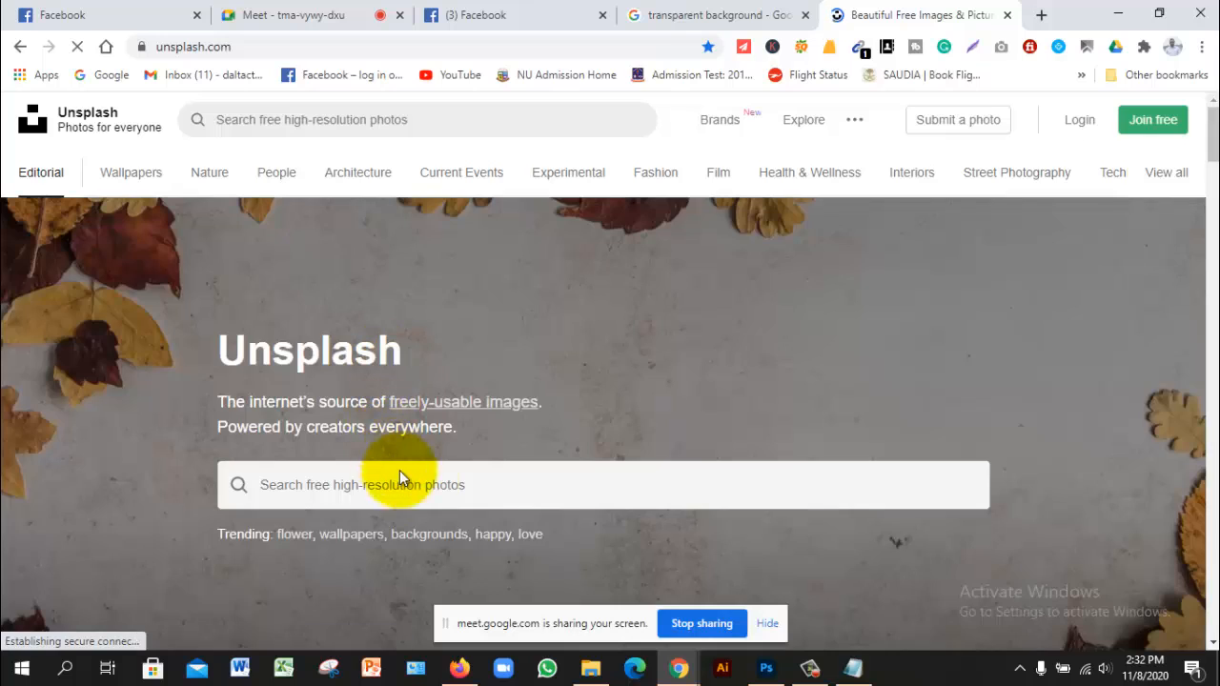
Search Unsplash for "female big face" photos.
click(427, 484)
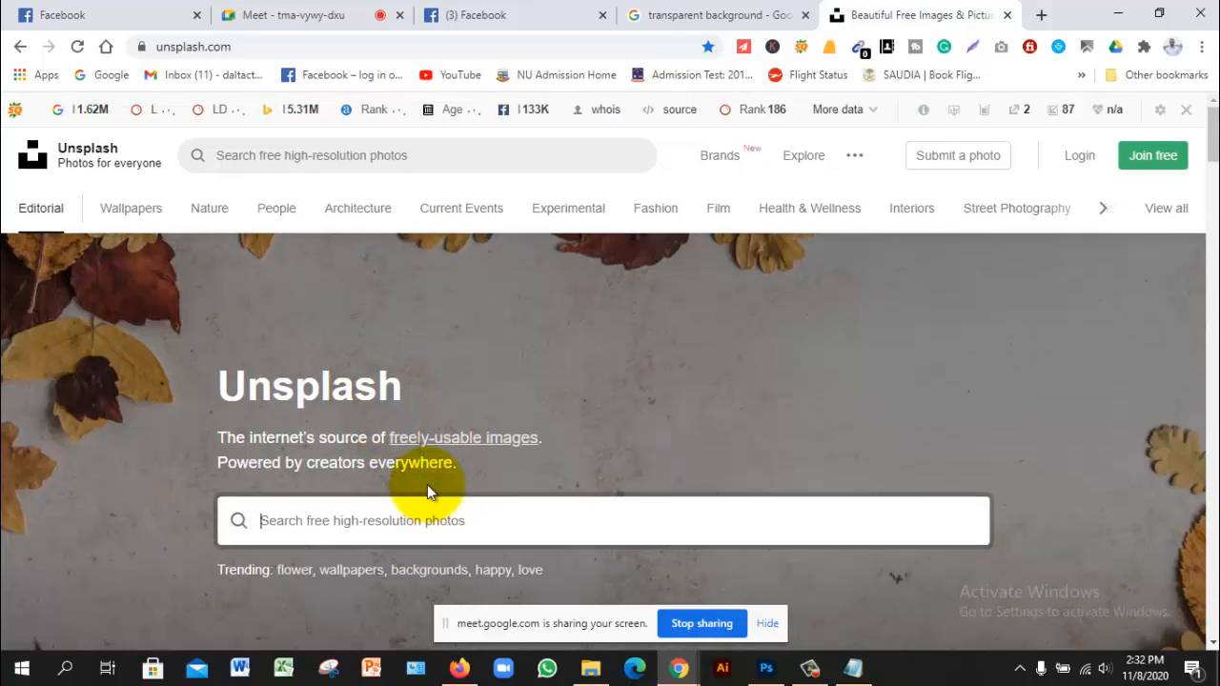
text(female )
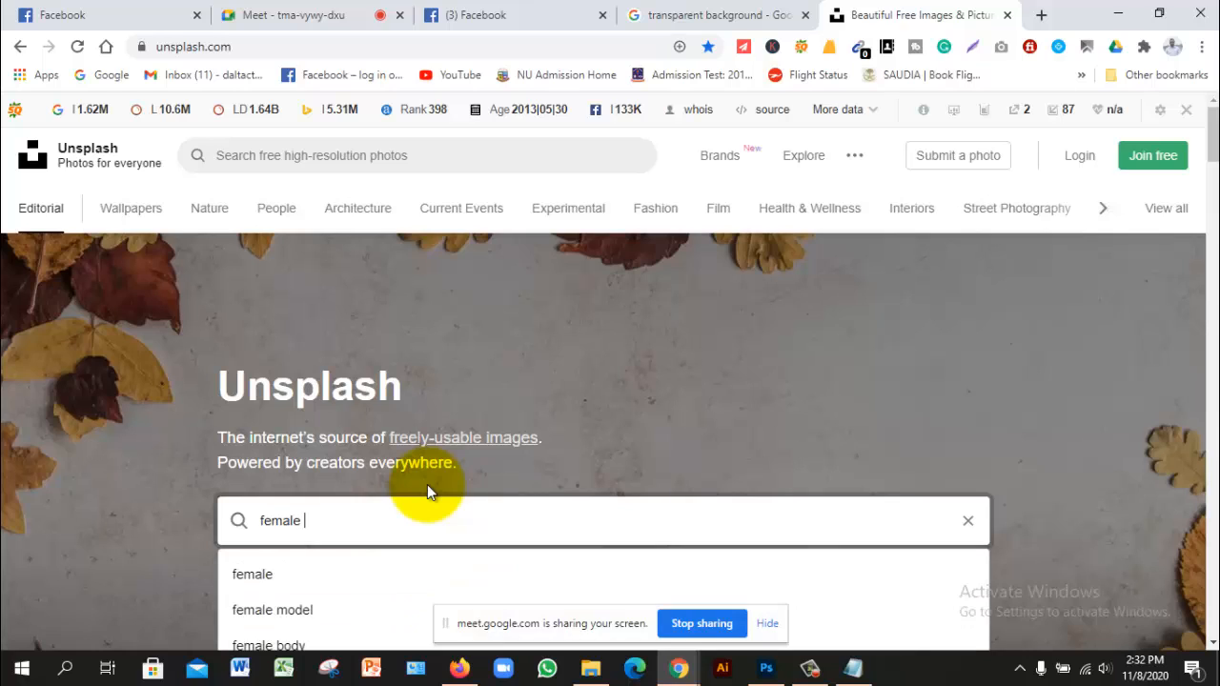
text(f)
key(BackSpace)
text(b)
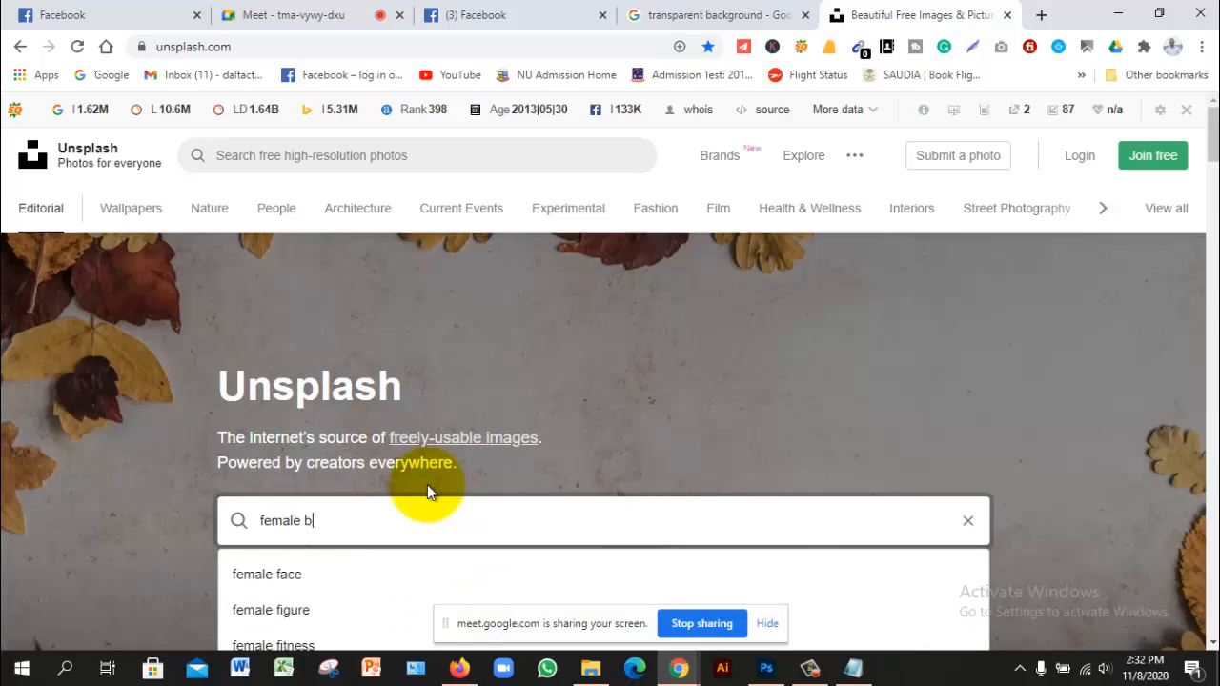
text(ig fag)
key(BackSpace)
text(a)
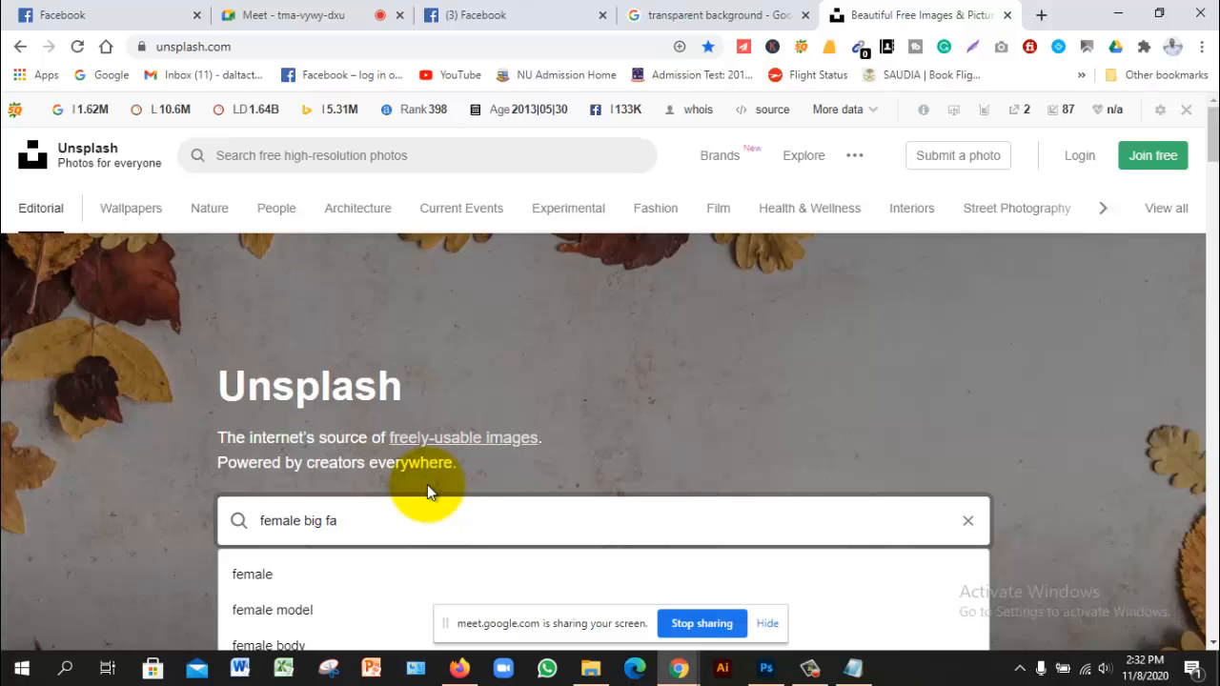
text(ge)
key(BackSpace)
key(BackSpace)
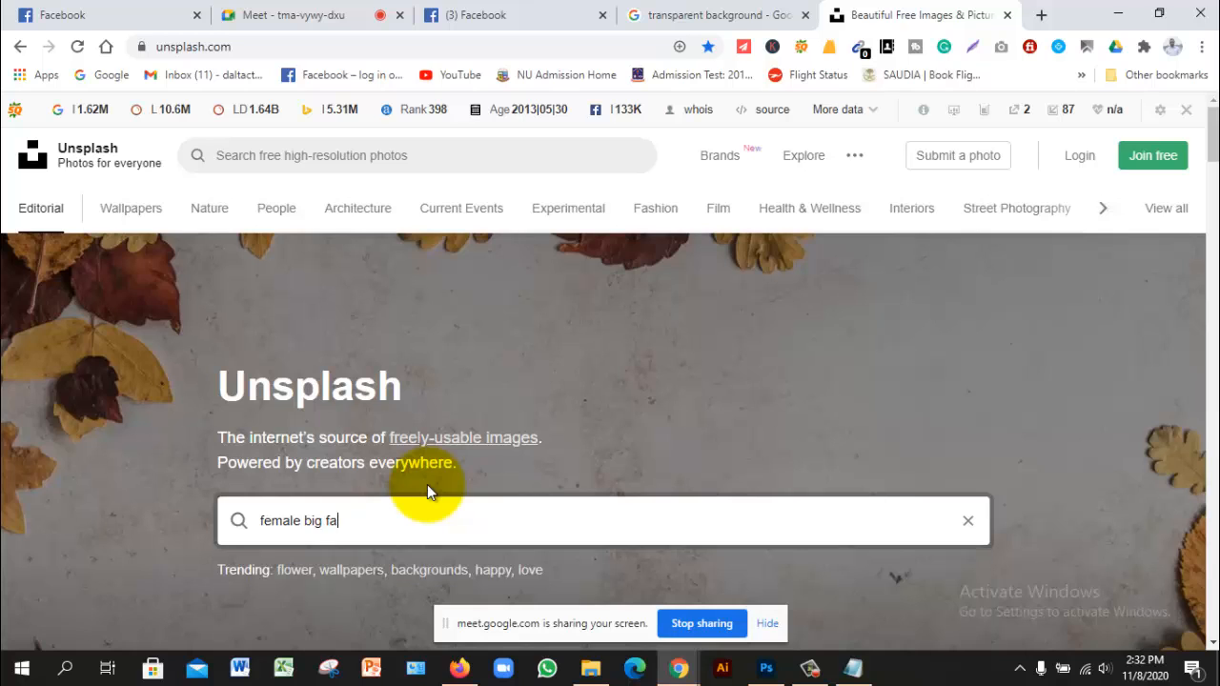
text(ce)
key(Return)
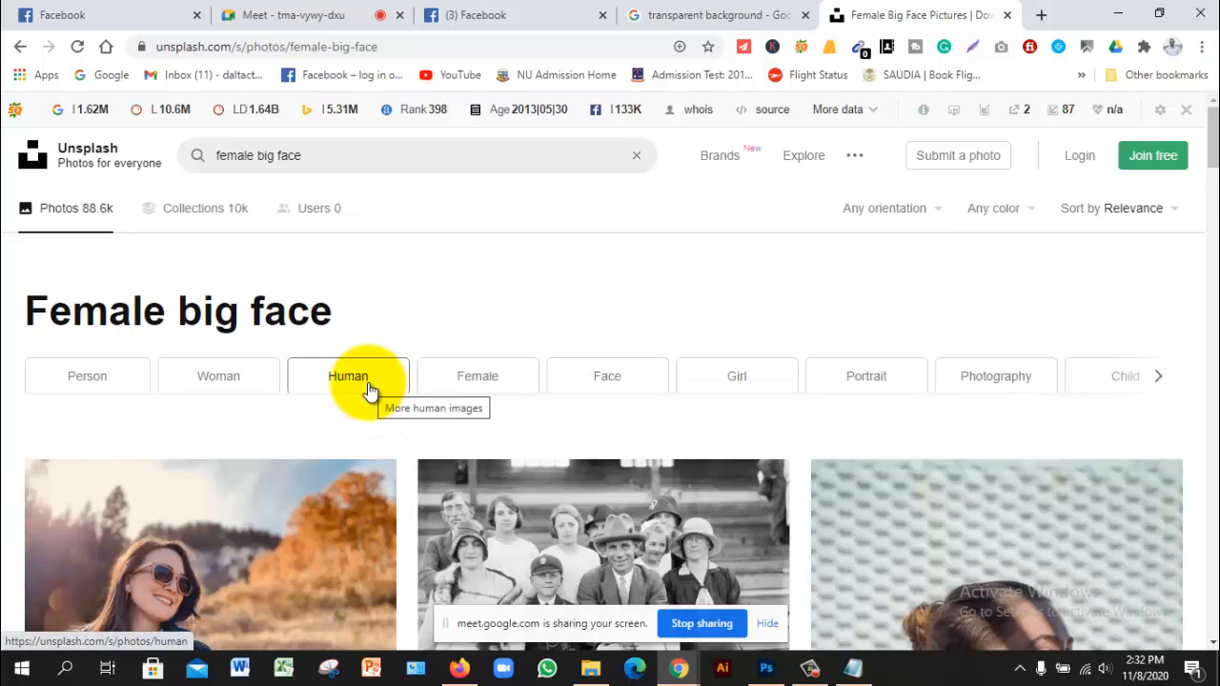
Browse the "female big face" photo results for a suitable close-up female portrait.
scroll(369, 386, down, 2)
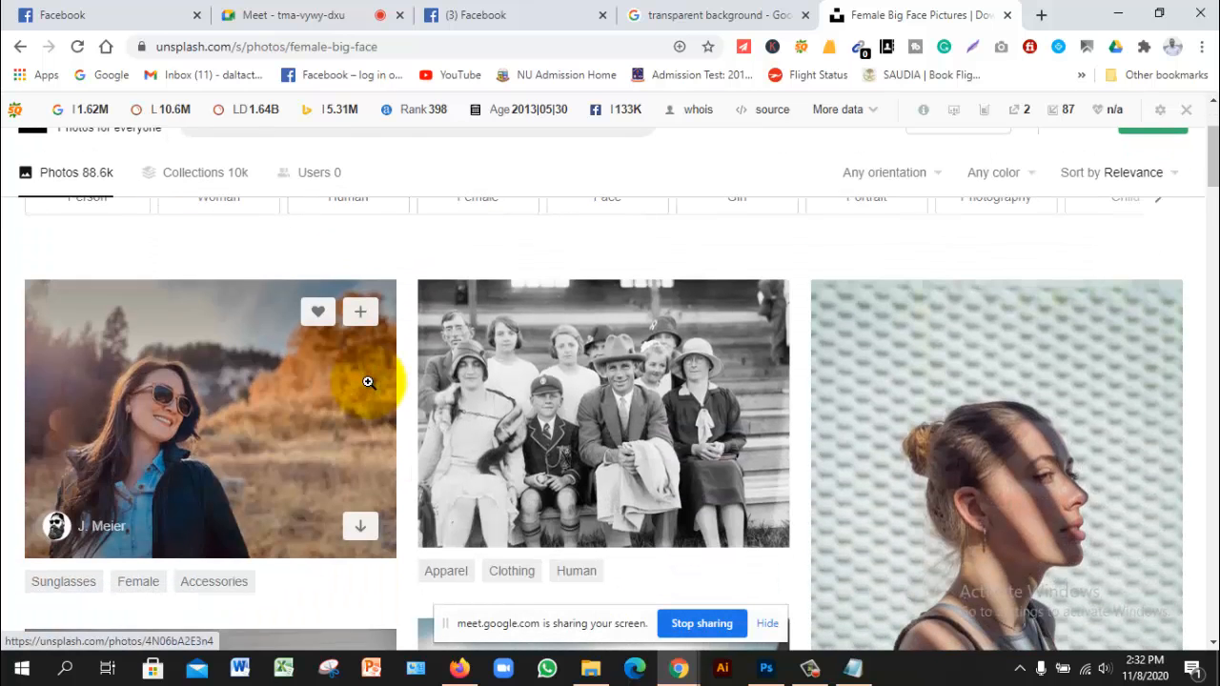
scroll(368, 382, down, 2)
scroll(368, 381, down, 2)
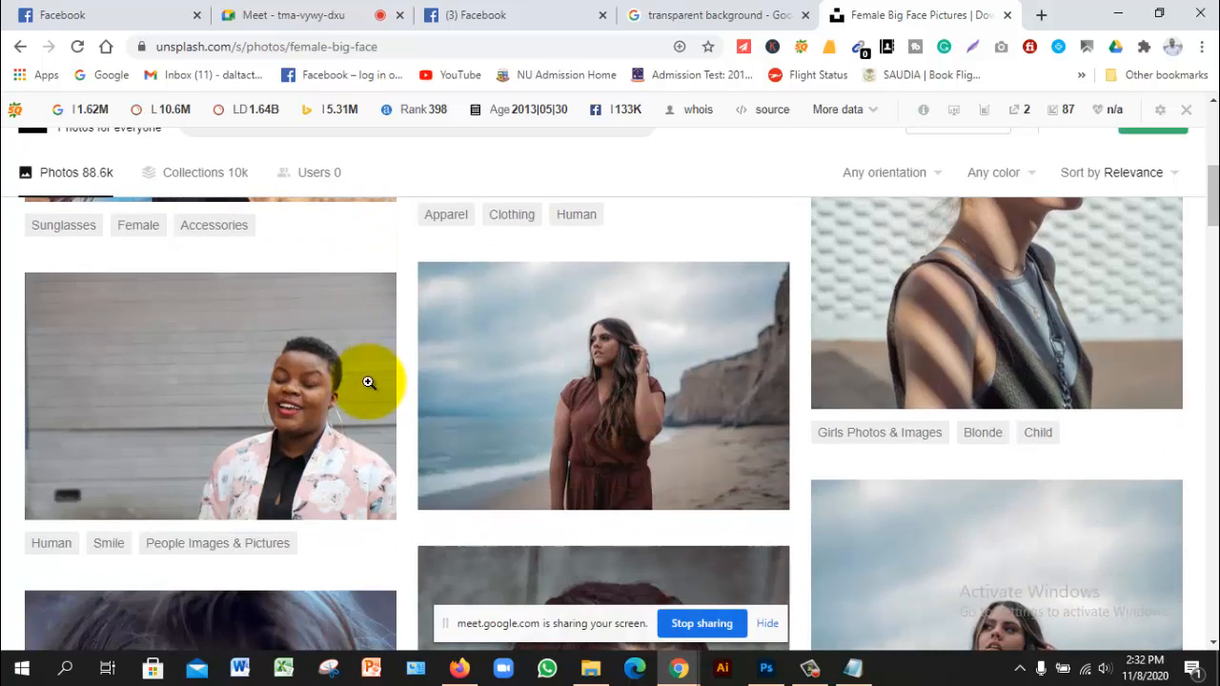
scroll(368, 381, down, 3)
scroll(368, 382, down, 3)
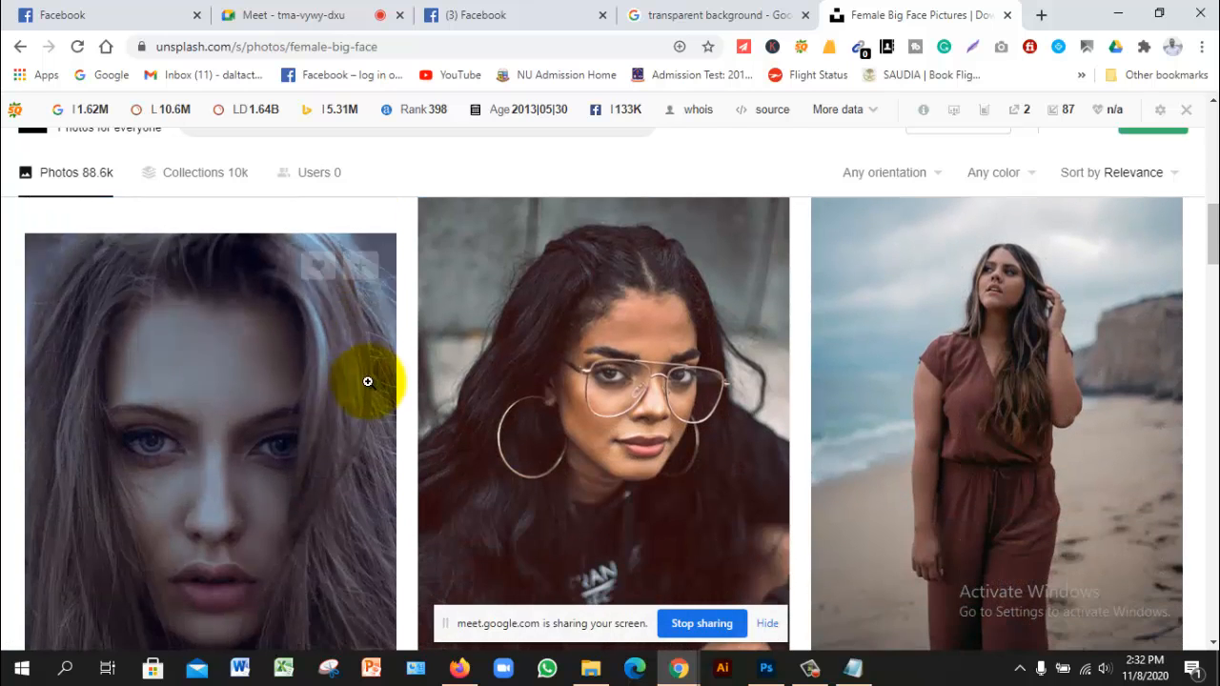
scroll(368, 381, up, 1)
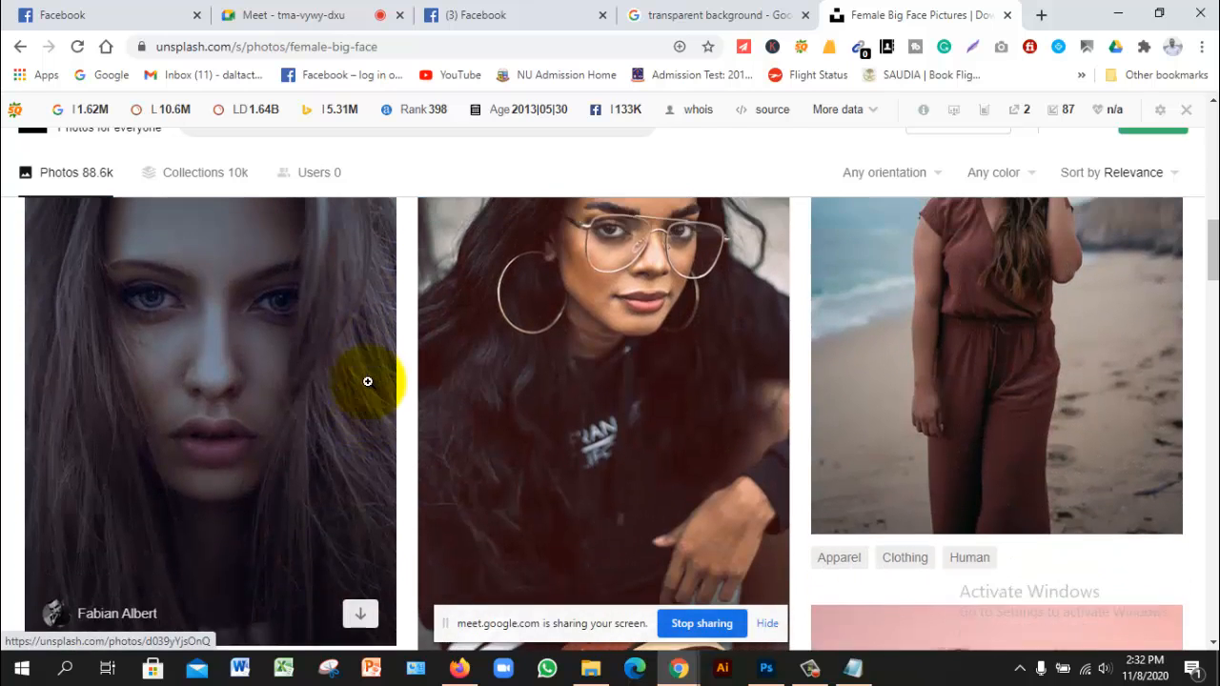
scroll(368, 382, down, 5)
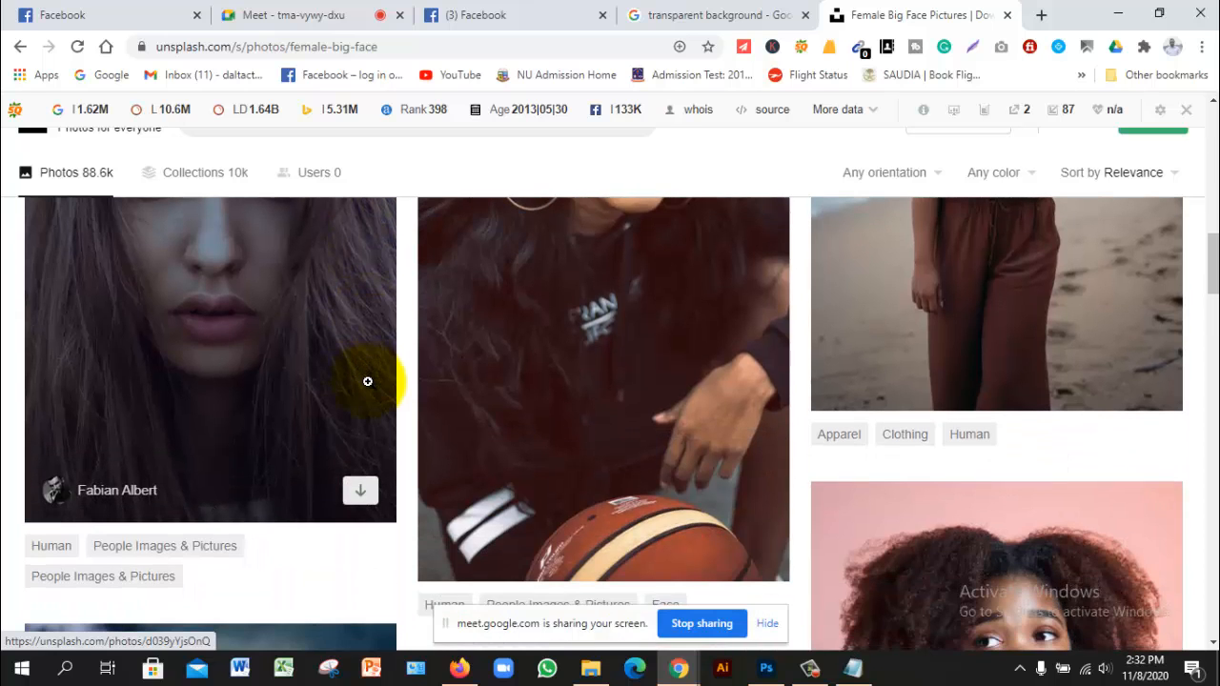
scroll(368, 386, down, 2)
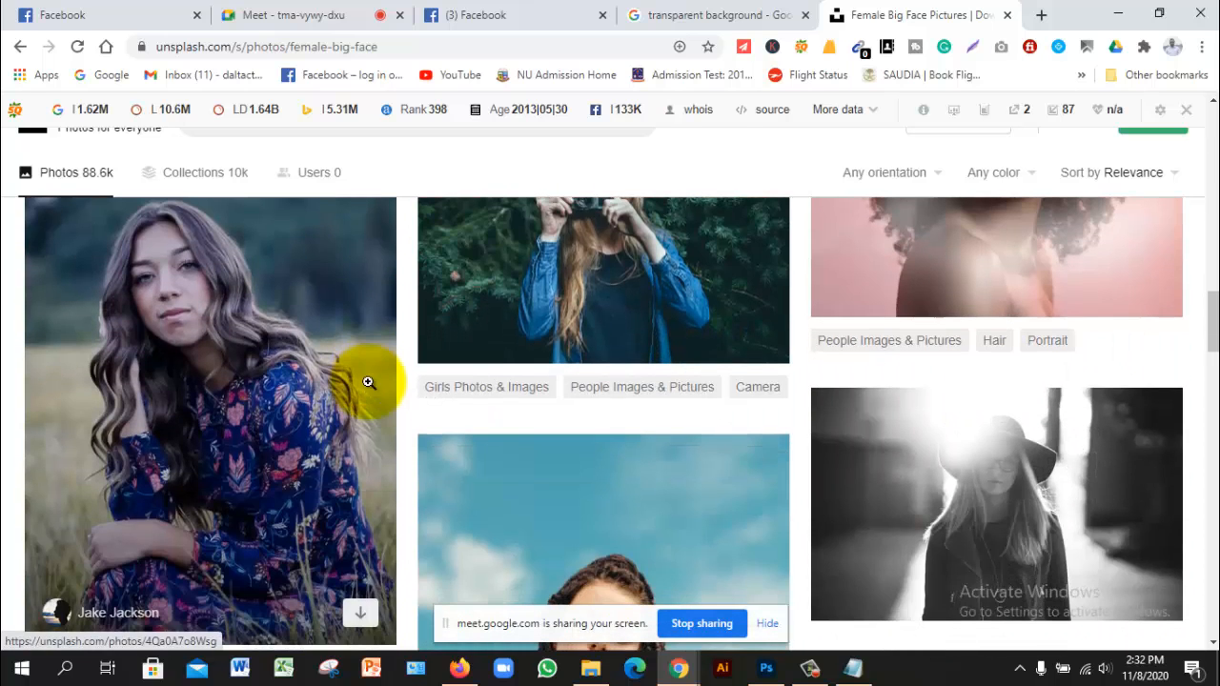
scroll(367, 382, down, 2)
scroll(368, 382, down, 2)
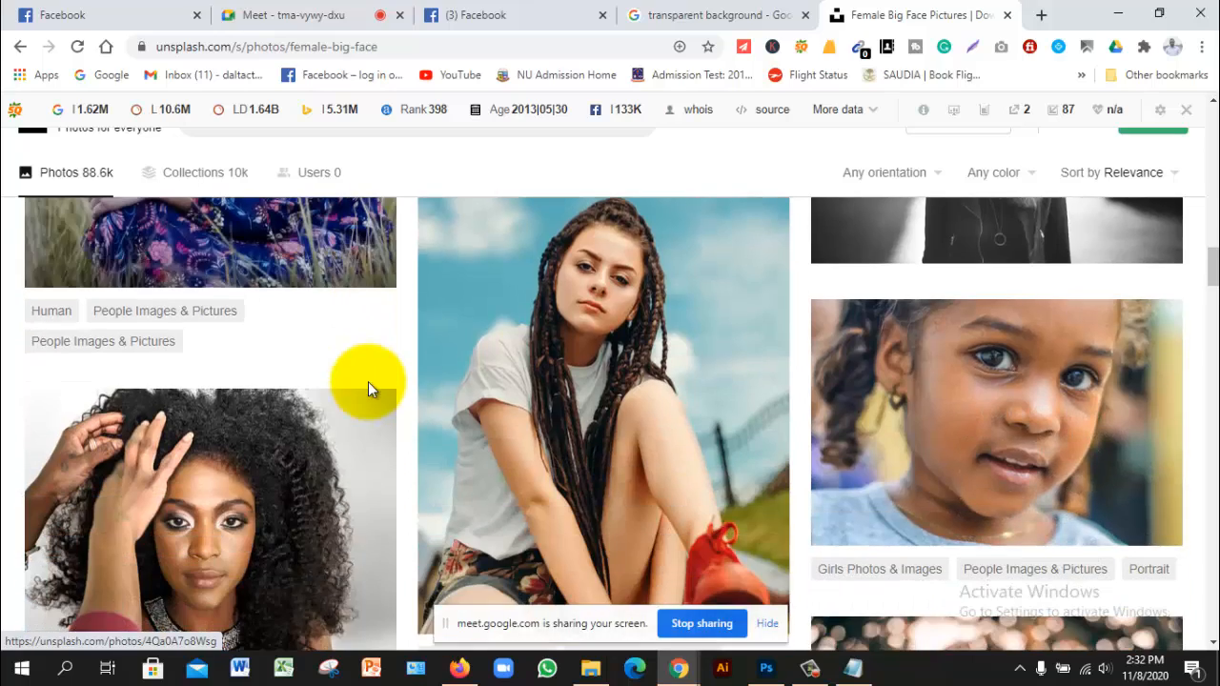
scroll(368, 381, down, 2)
scroll(368, 381, down, 6)
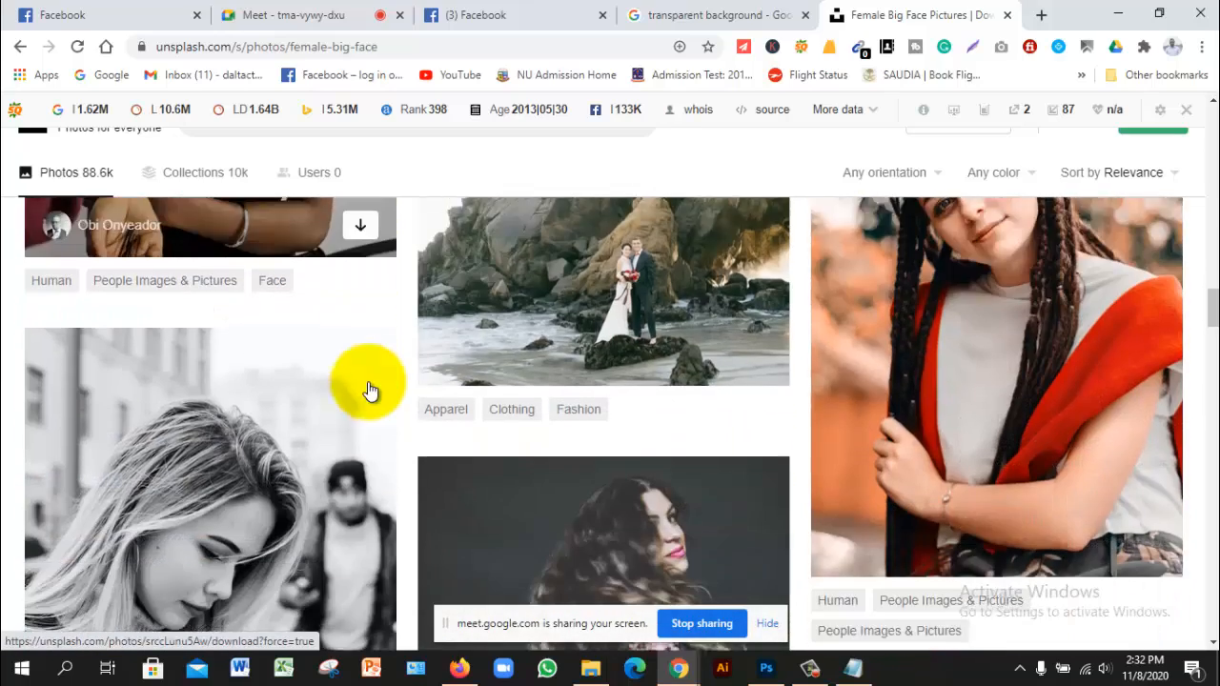
scroll(367, 382, down, 2)
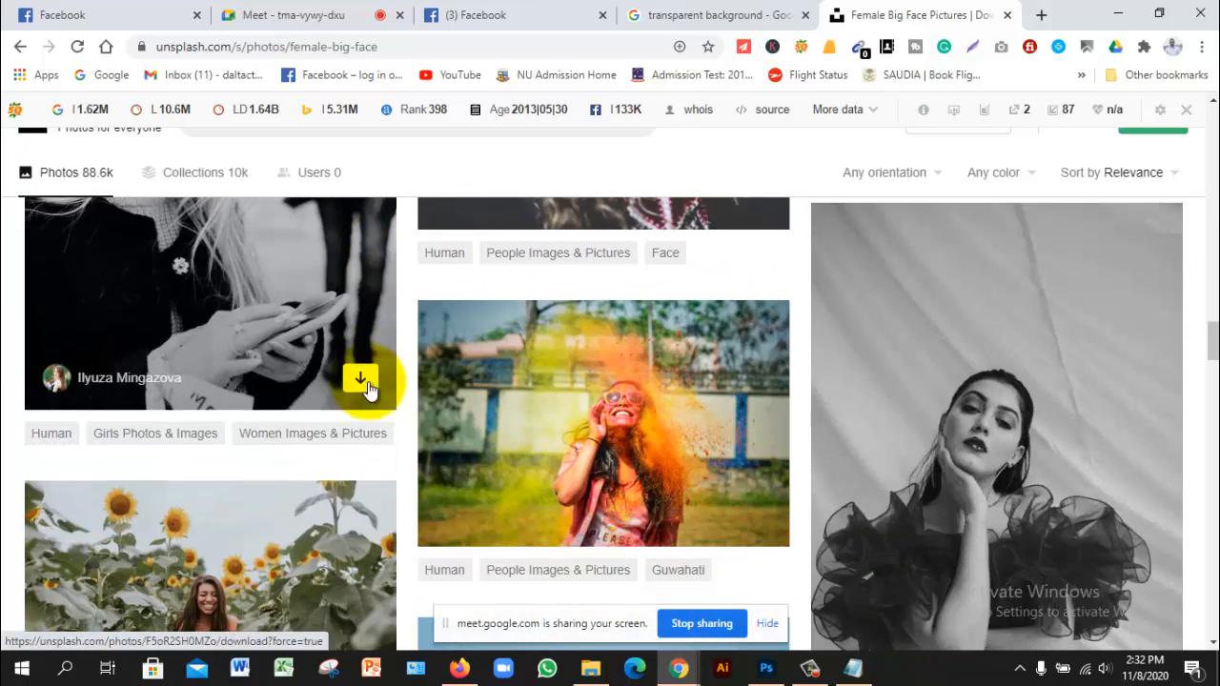
scroll(367, 381, down, 2)
scroll(367, 382, down, 3)
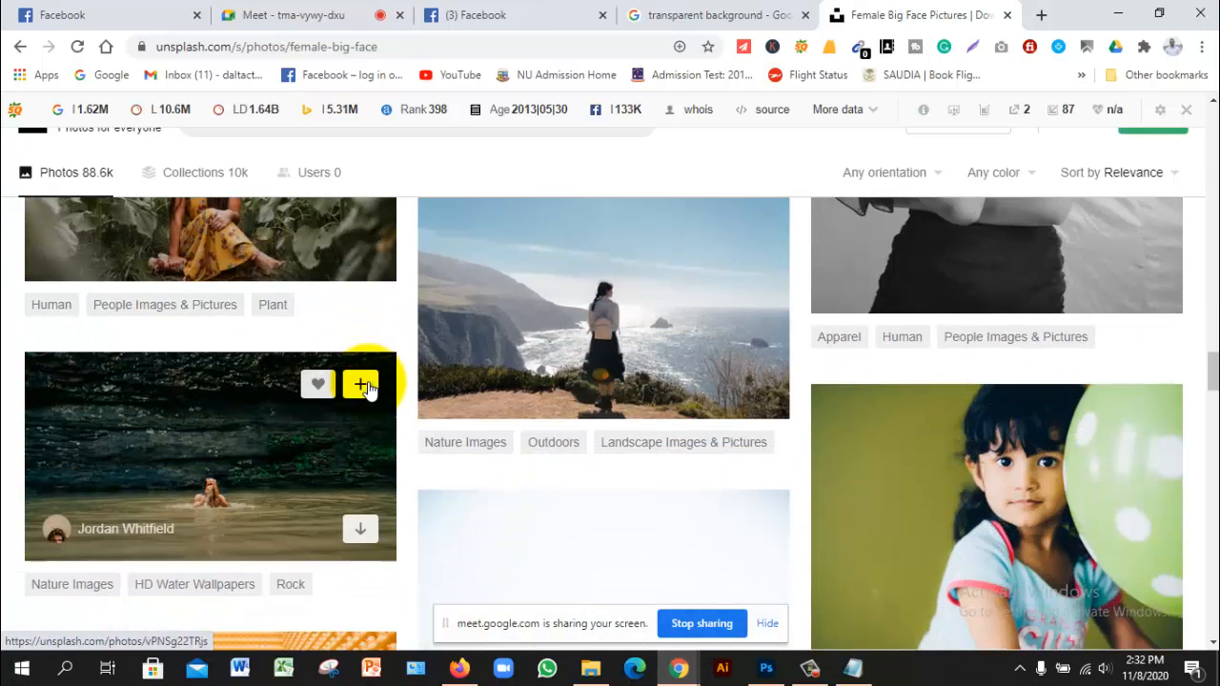
scroll(368, 381, down, 2)
scroll(368, 381, down, 2)
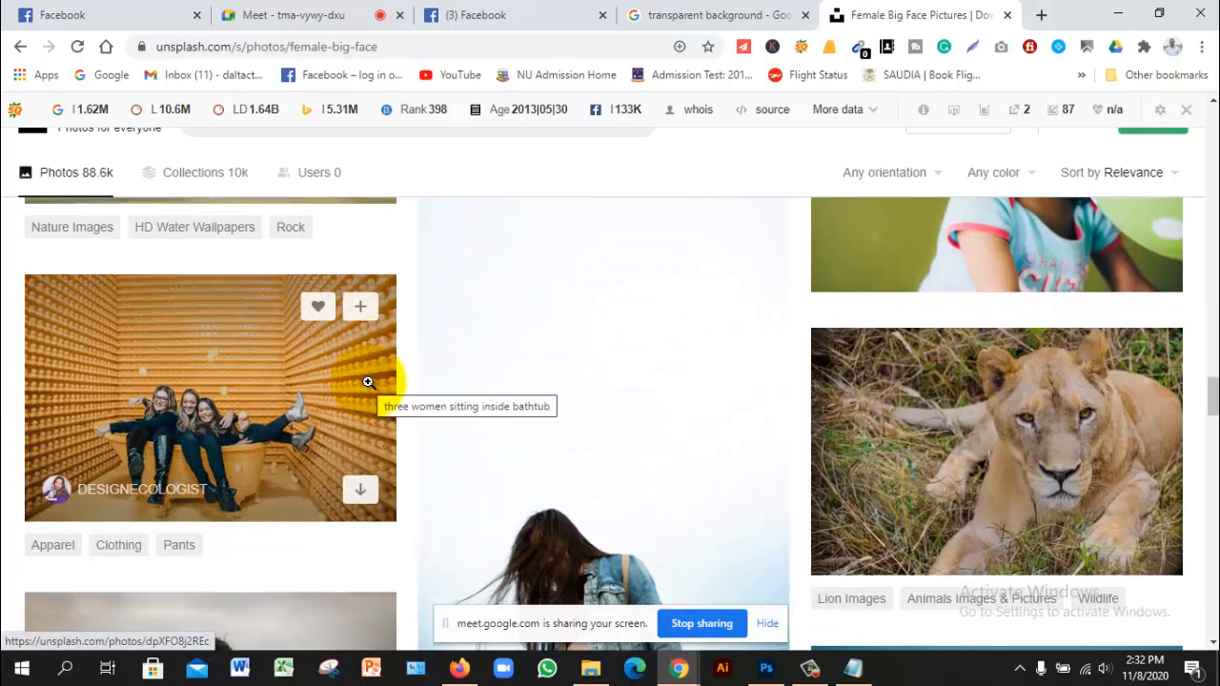
scroll(368, 381, down, 3)
scroll(368, 381, down, 2)
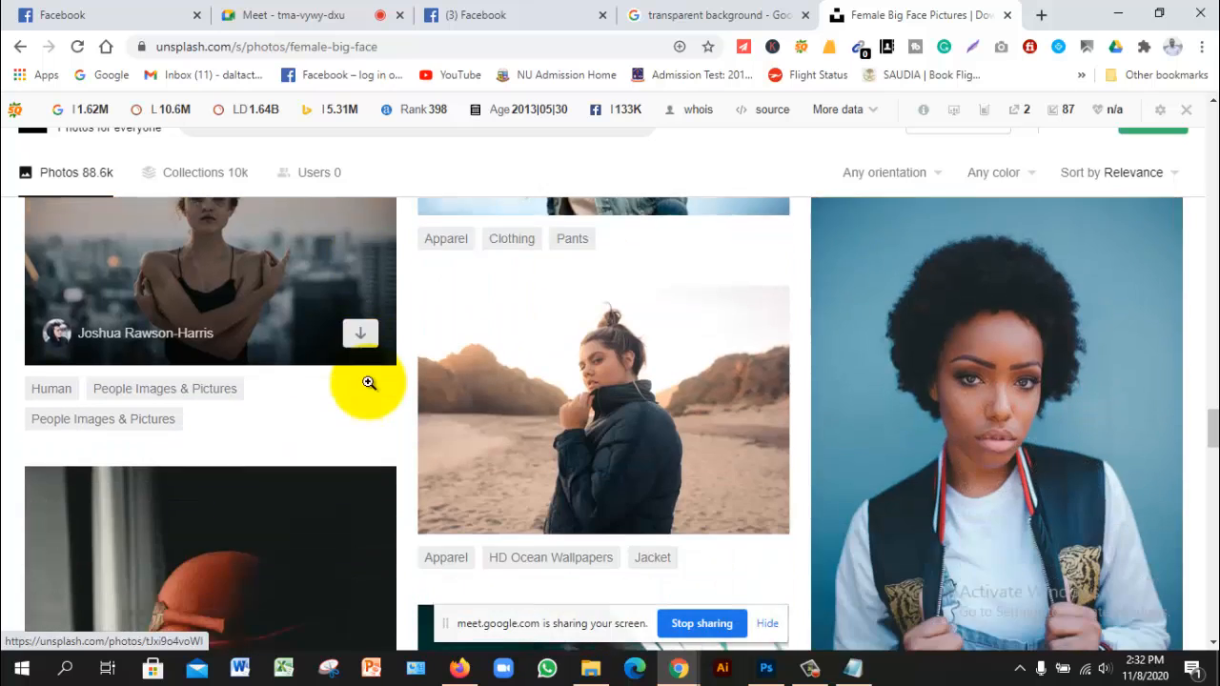
scroll(367, 382, down, 6)
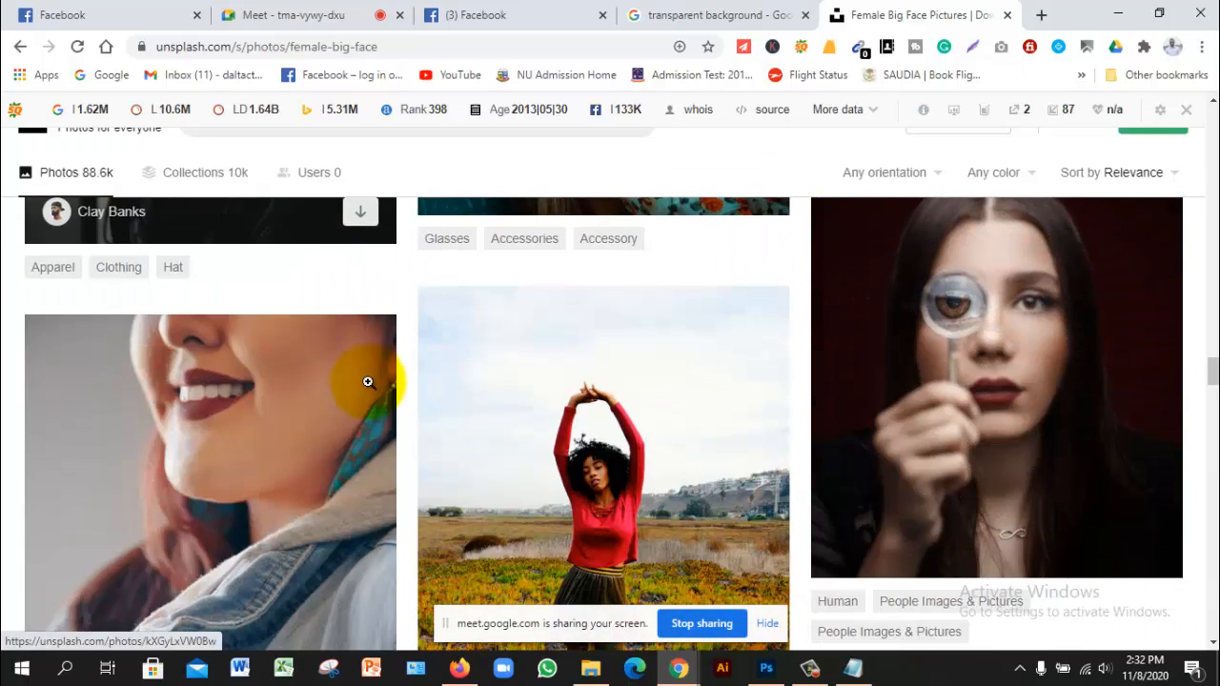
mouse_move(368, 382)
scroll(368, 381, down, 3)
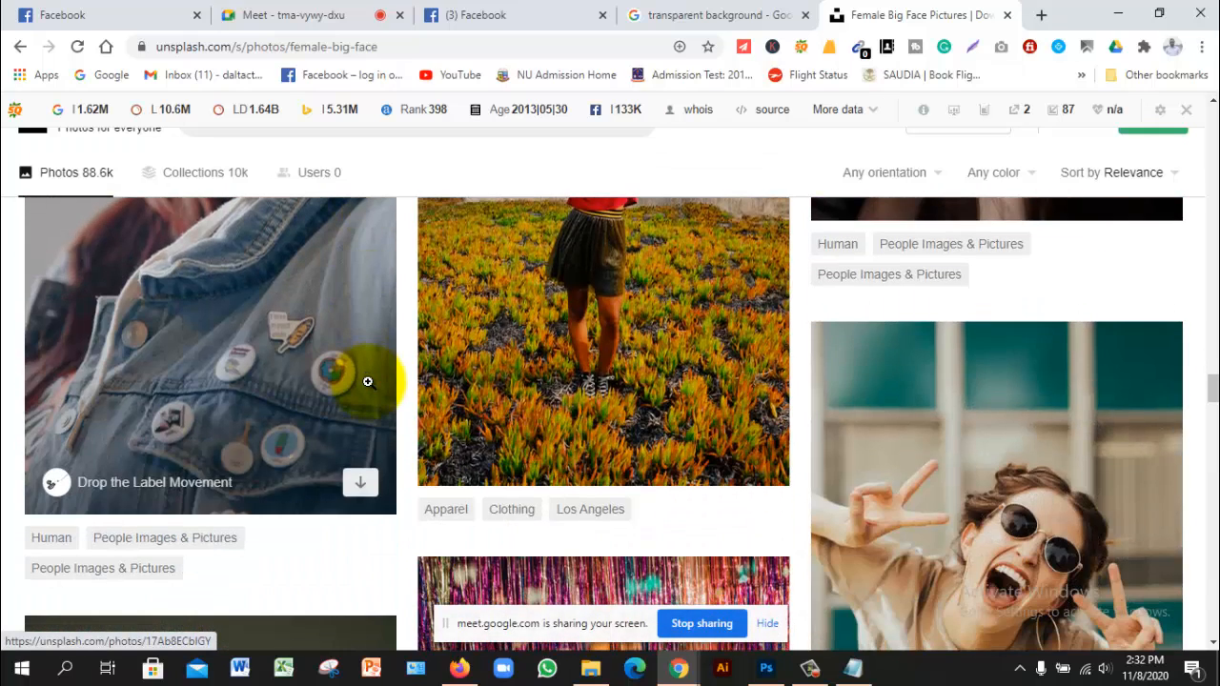
scroll(368, 381, down, 3)
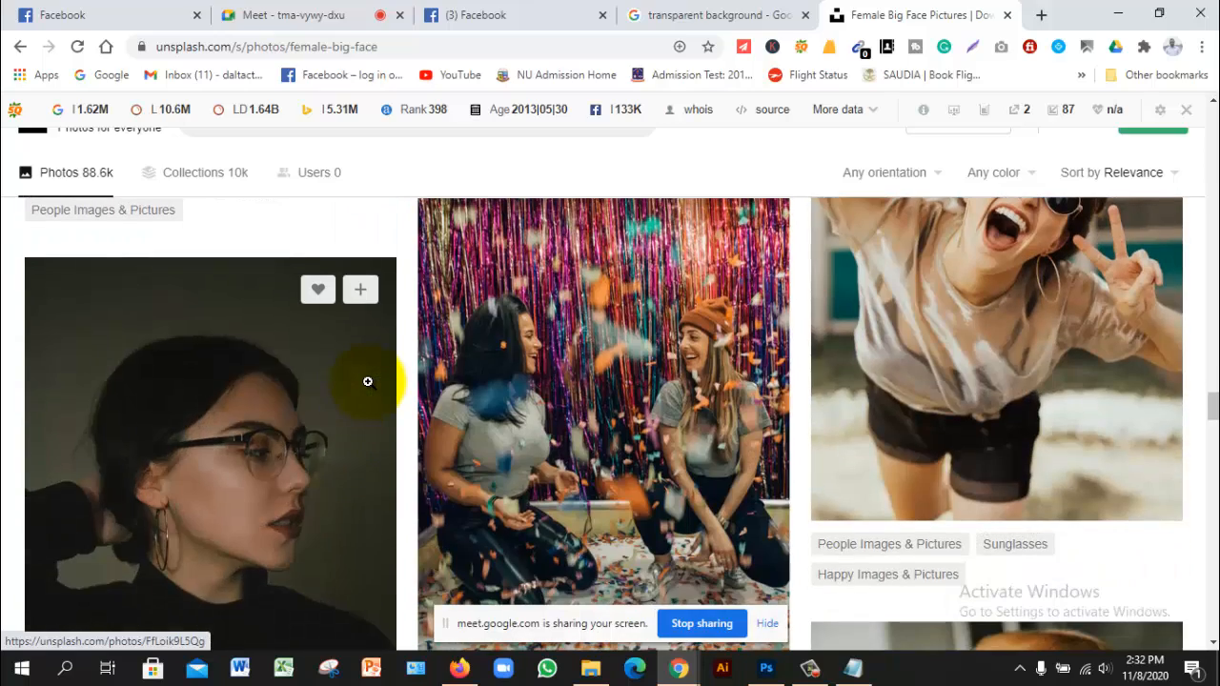
scroll(368, 381, down, 3)
scroll(368, 381, down, 4)
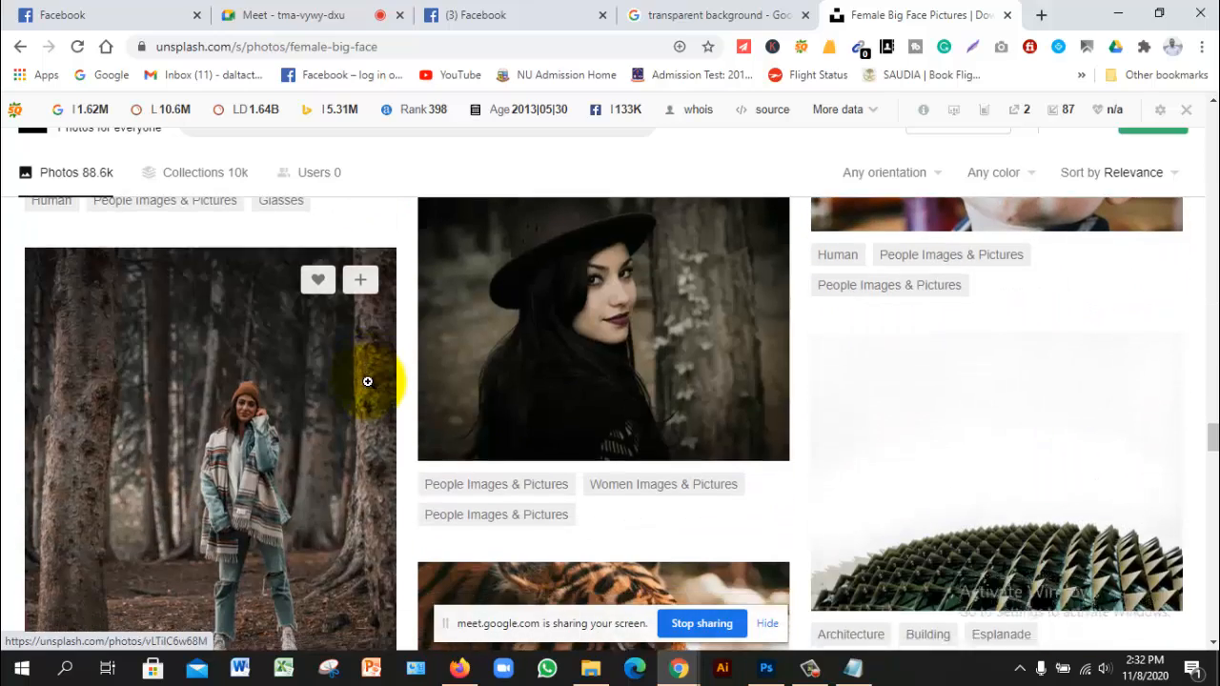
scroll(367, 381, down, 3)
scroll(368, 381, down, 5)
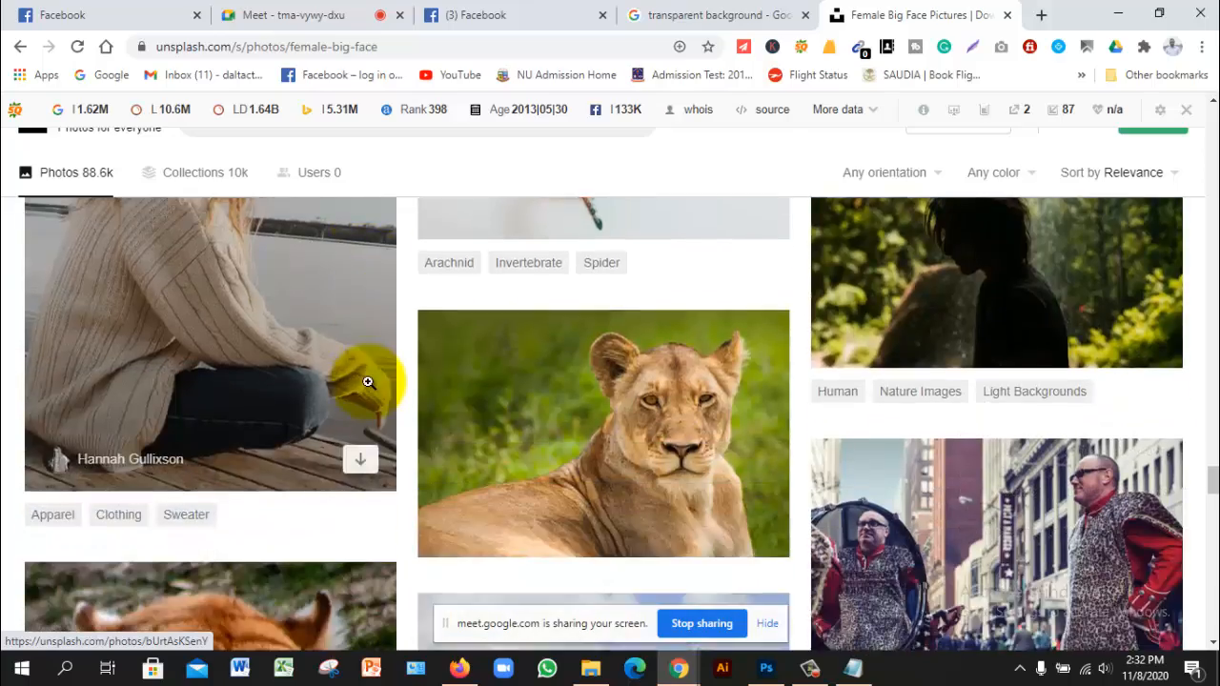
scroll(368, 382, down, 10)
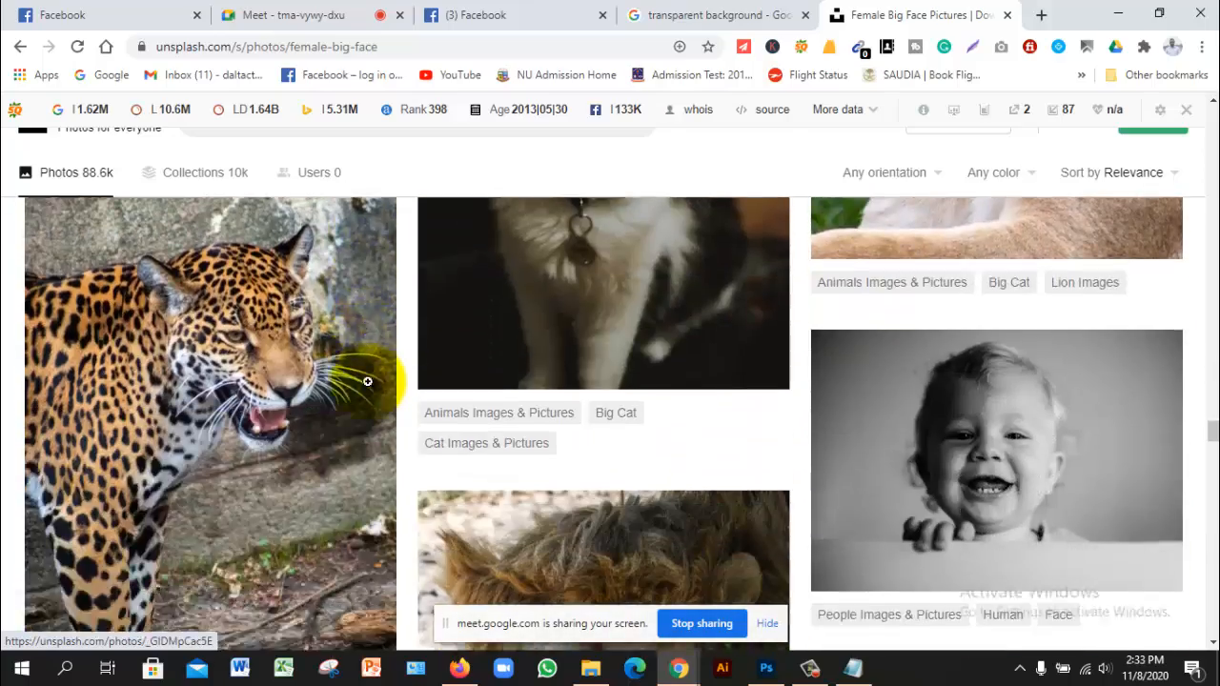
scroll(368, 381, down, 10)
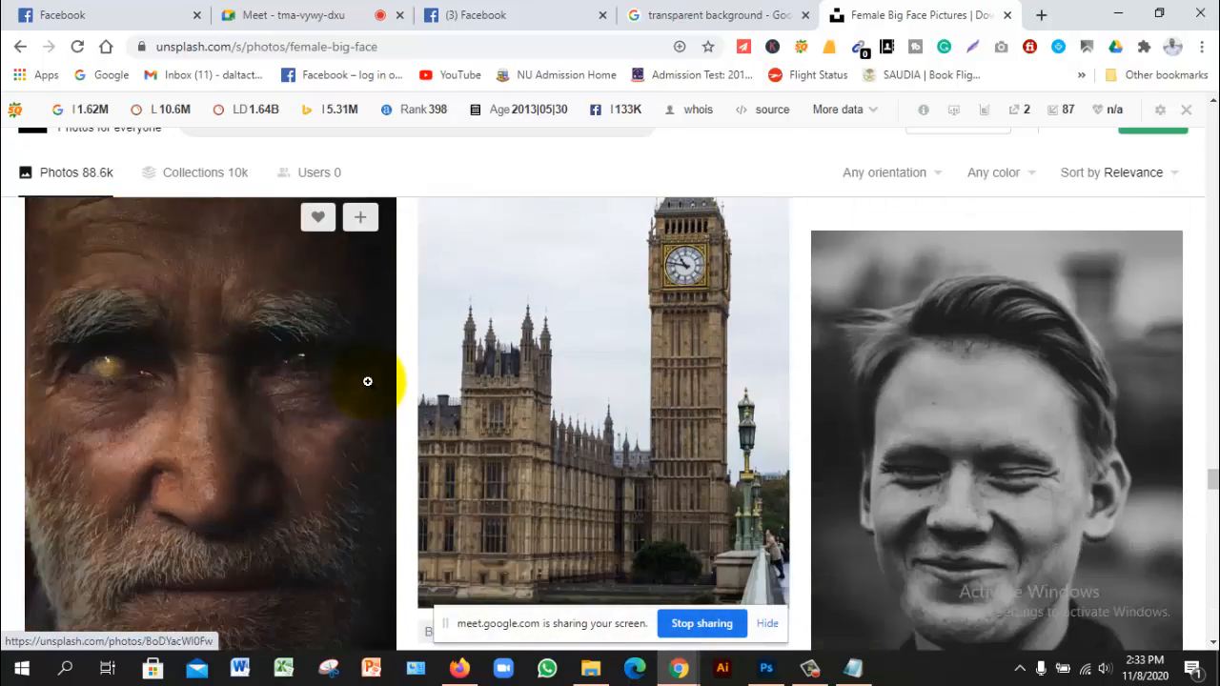
Continue through the remaining "female big face" photo results, examining the close-ups for a usable female portrait.
scroll(368, 381, down, 10)
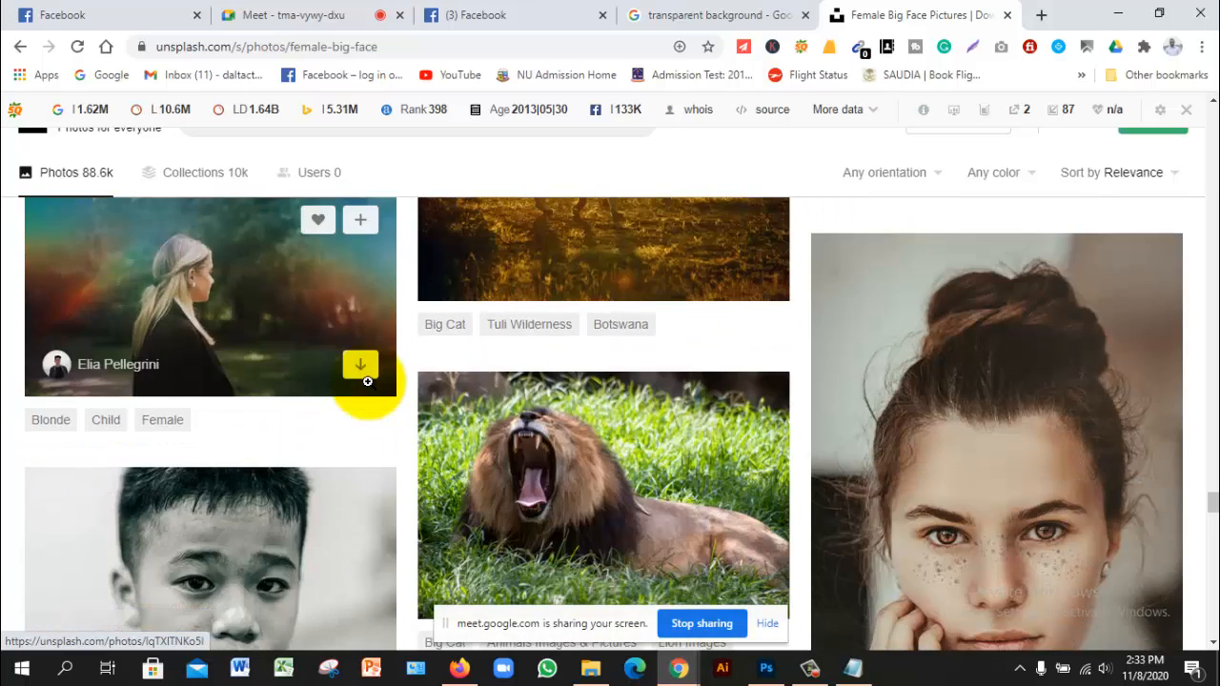
scroll(368, 381, down, 1)
scroll(368, 382, up, 2)
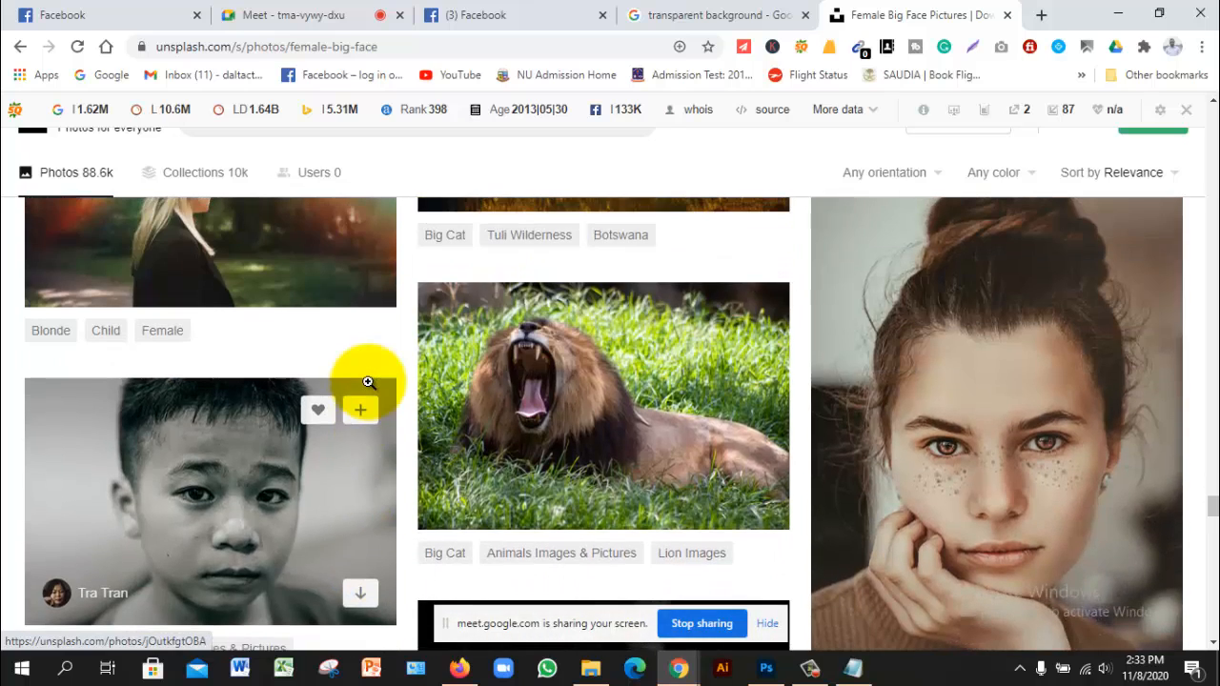
scroll(368, 381, down, 7)
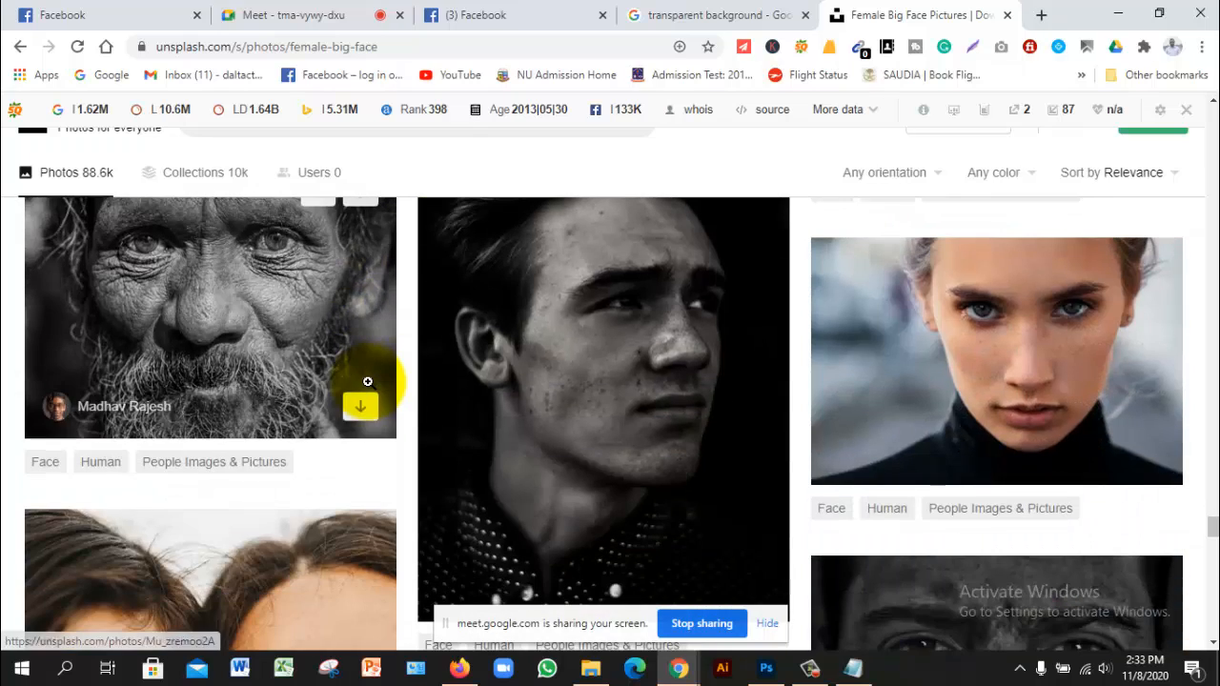
scroll(368, 382, down, 4)
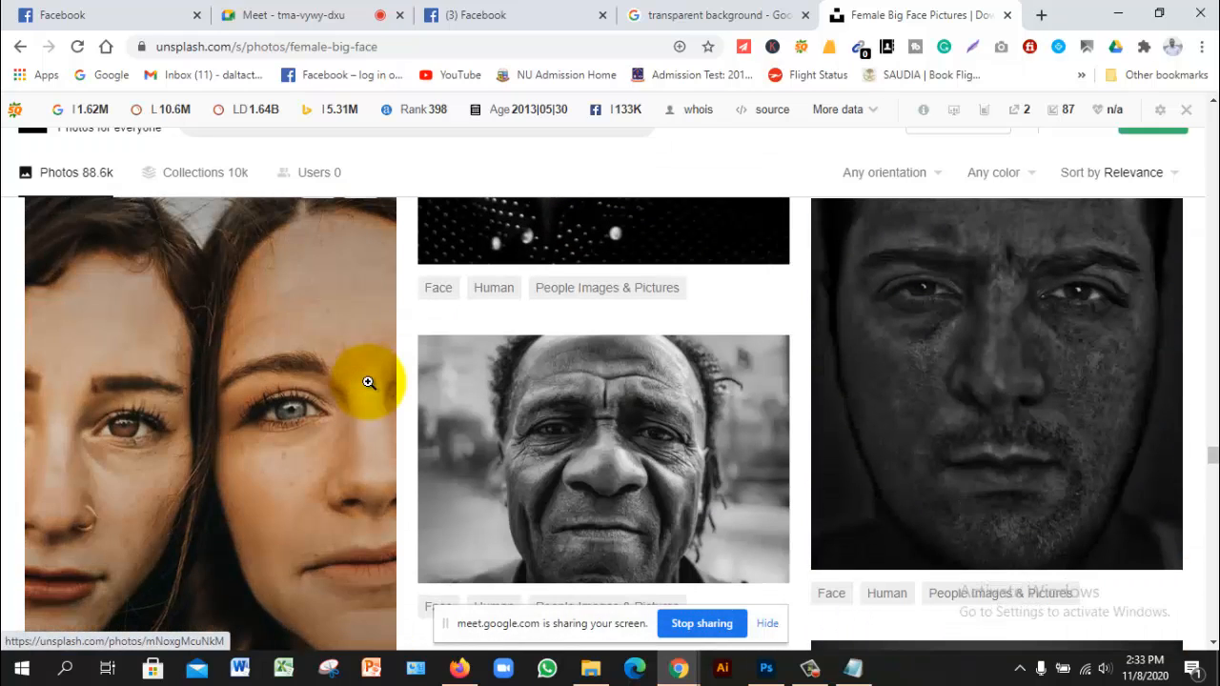
scroll(368, 382, down, 10)
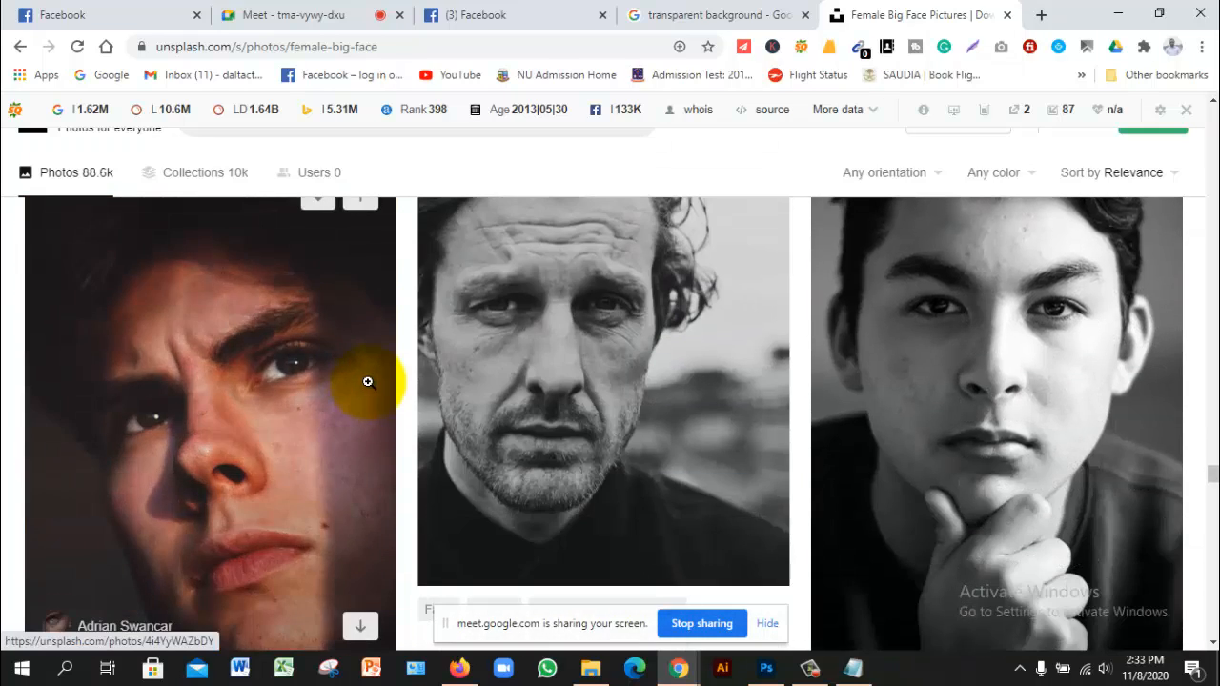
scroll(367, 382, down, 3)
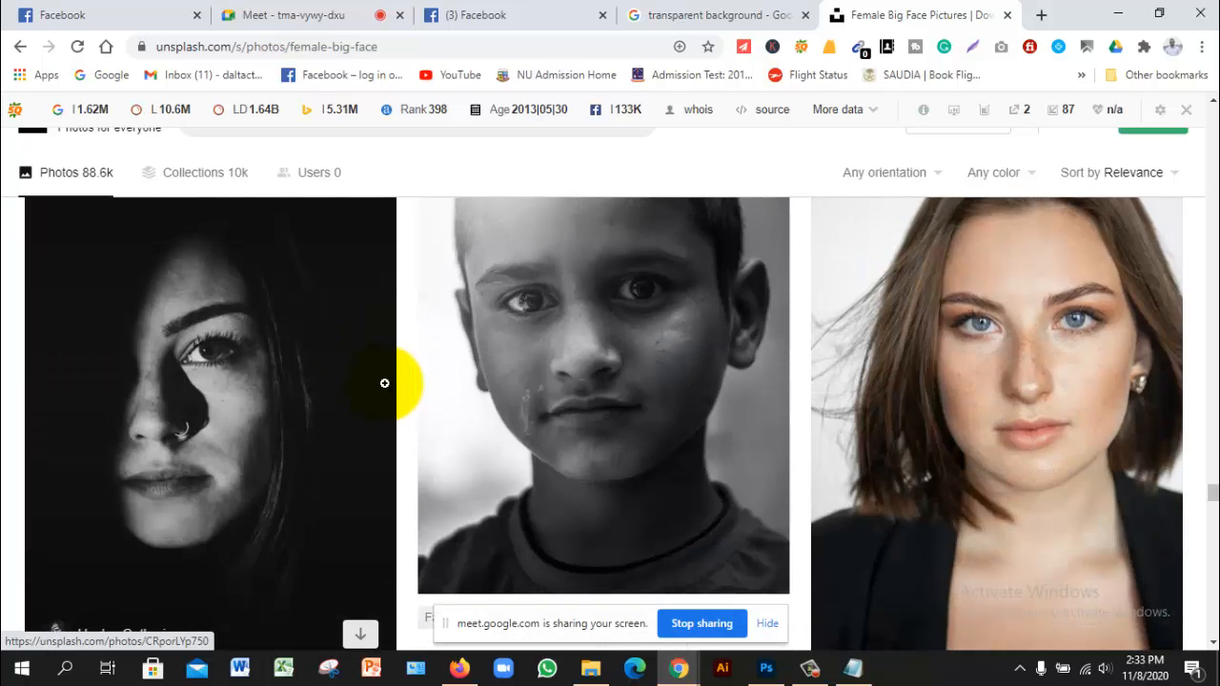
scroll(383, 383, up, 1)
scroll(384, 382, down, 1)
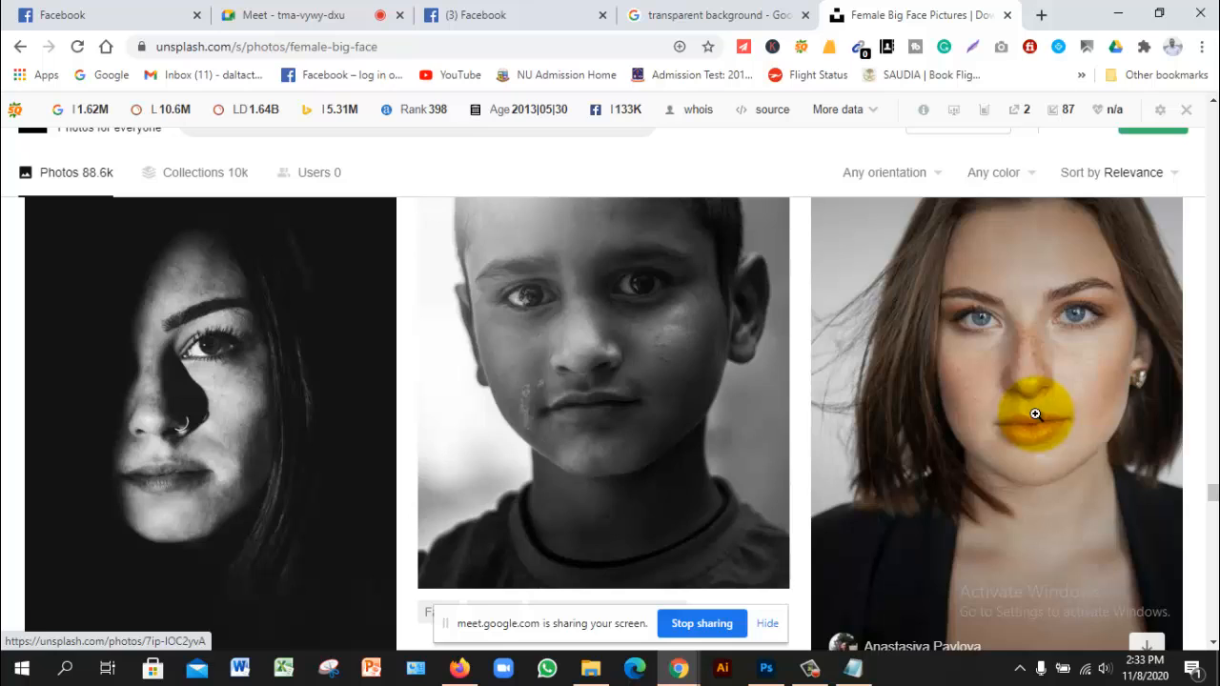
scroll(1037, 414, down, 7)
scroll(1034, 414, down, 6)
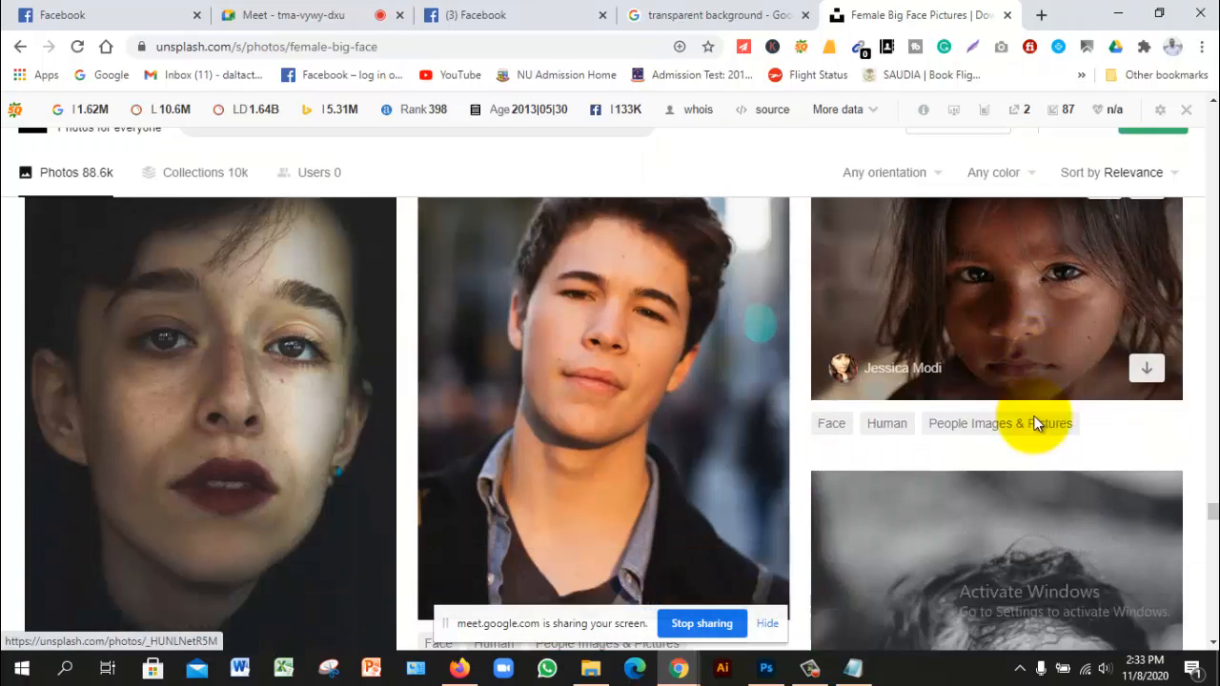
scroll(1034, 416, down, 8)
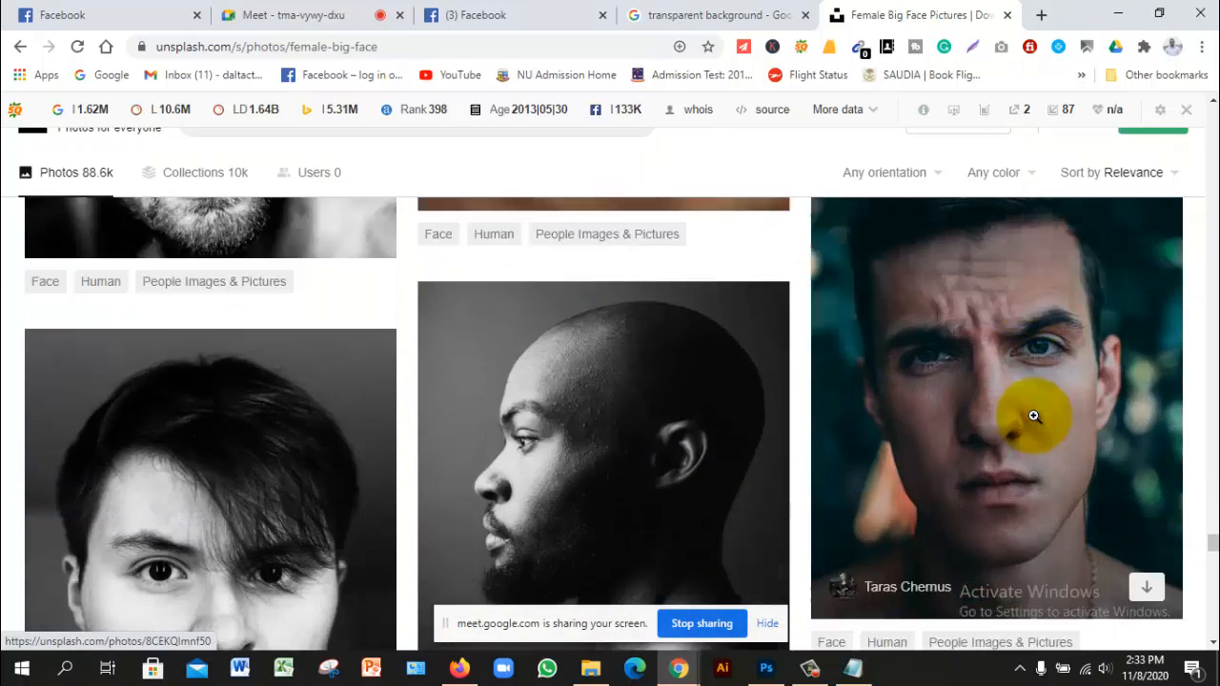
scroll(1036, 419, down, 8)
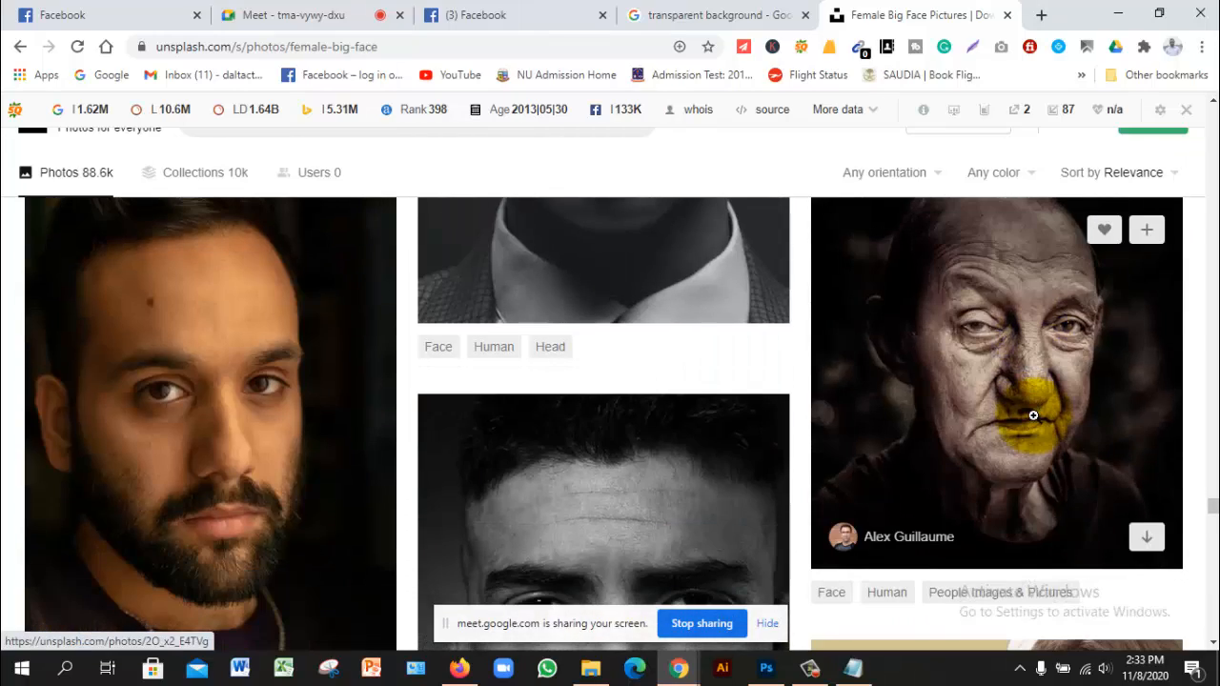
scroll(1034, 415, down, 4)
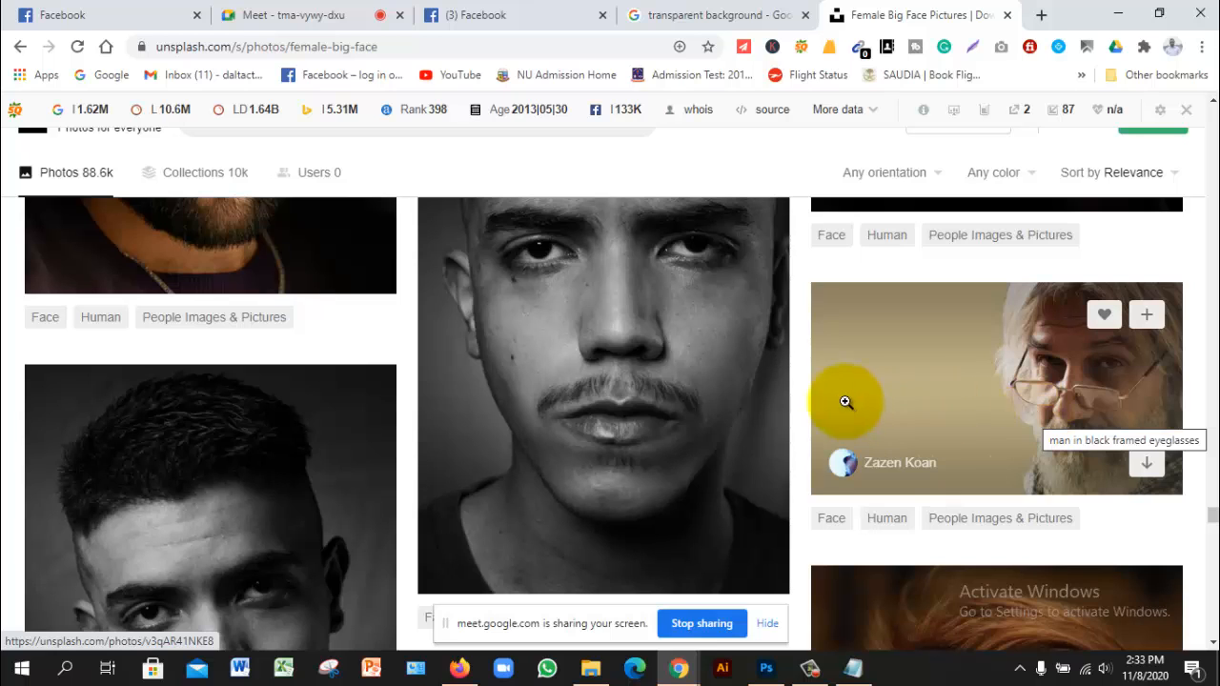
scroll(845, 401, down, 5)
scroll(754, 414, down, 8)
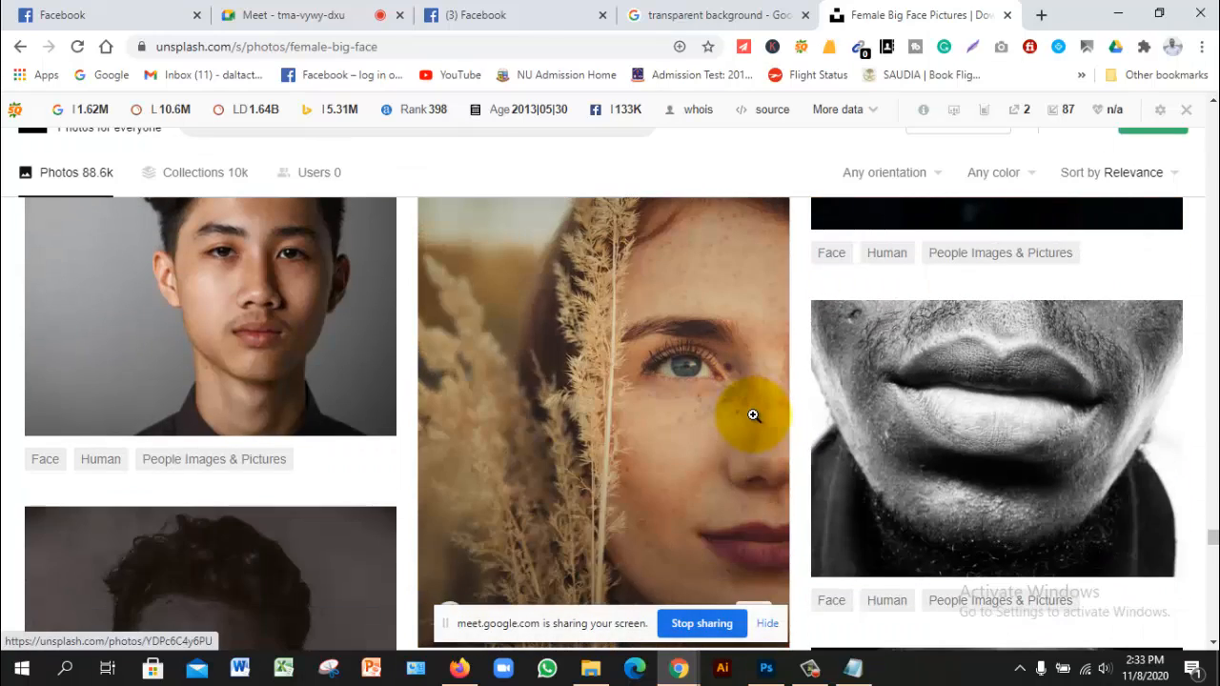
scroll(753, 415, down, 5)
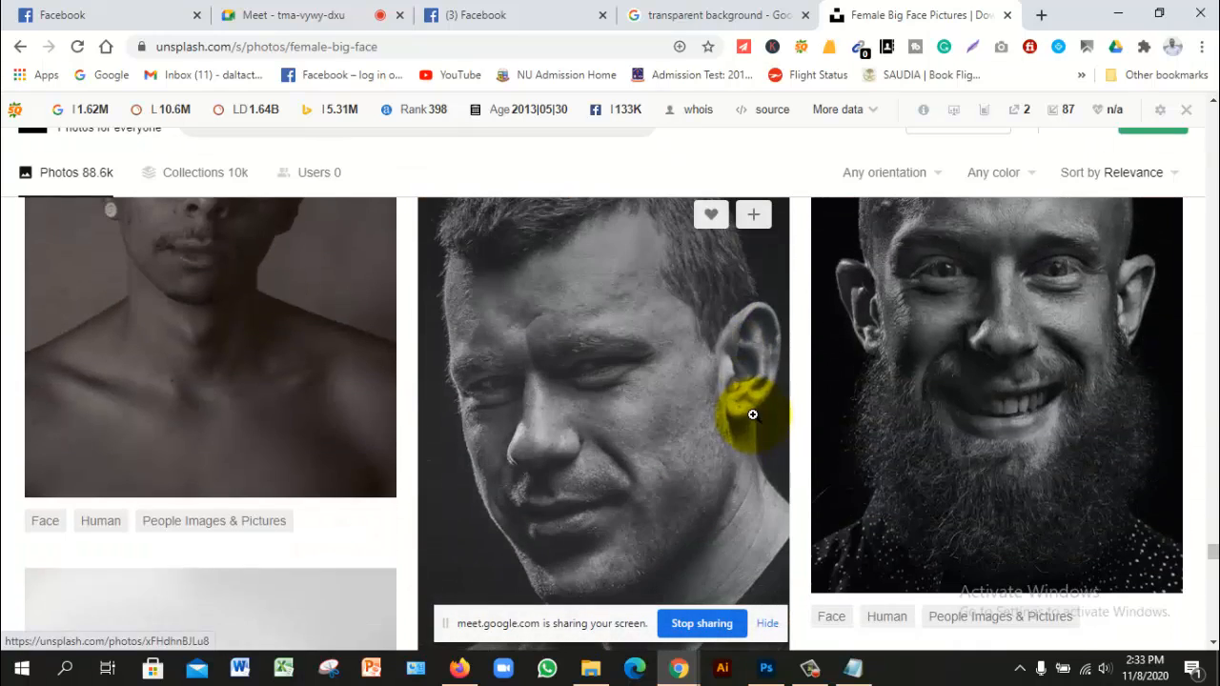
scroll(753, 418, down, 6)
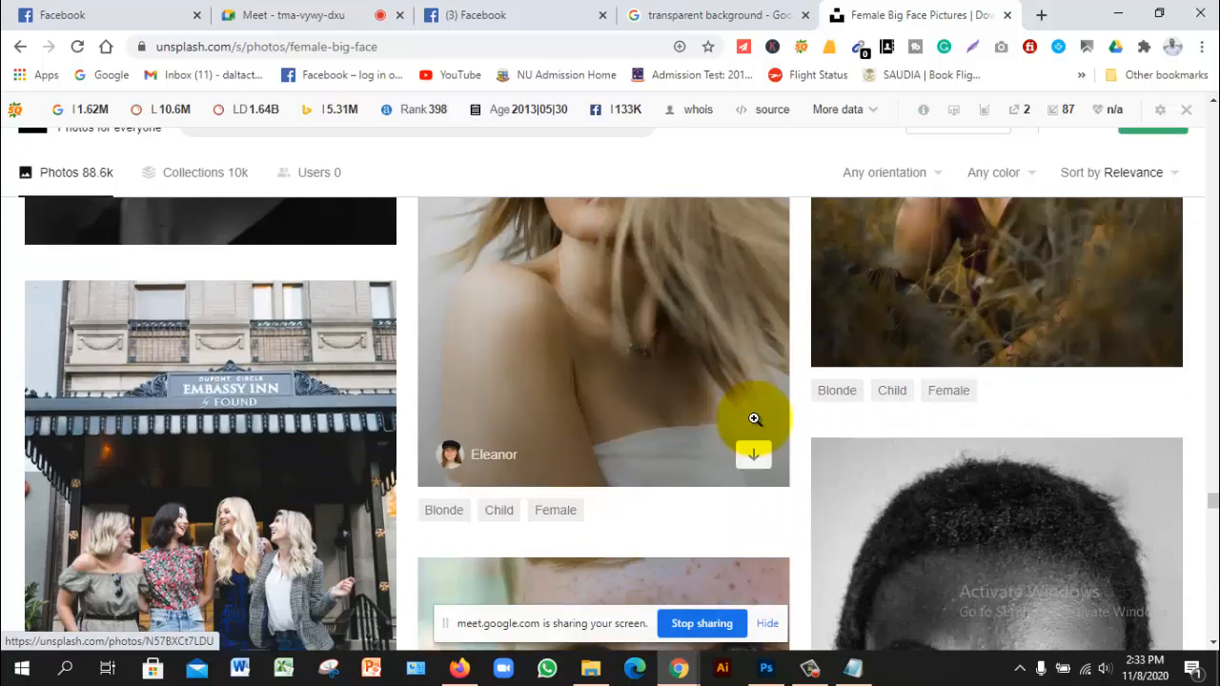
scroll(754, 422, down, 8)
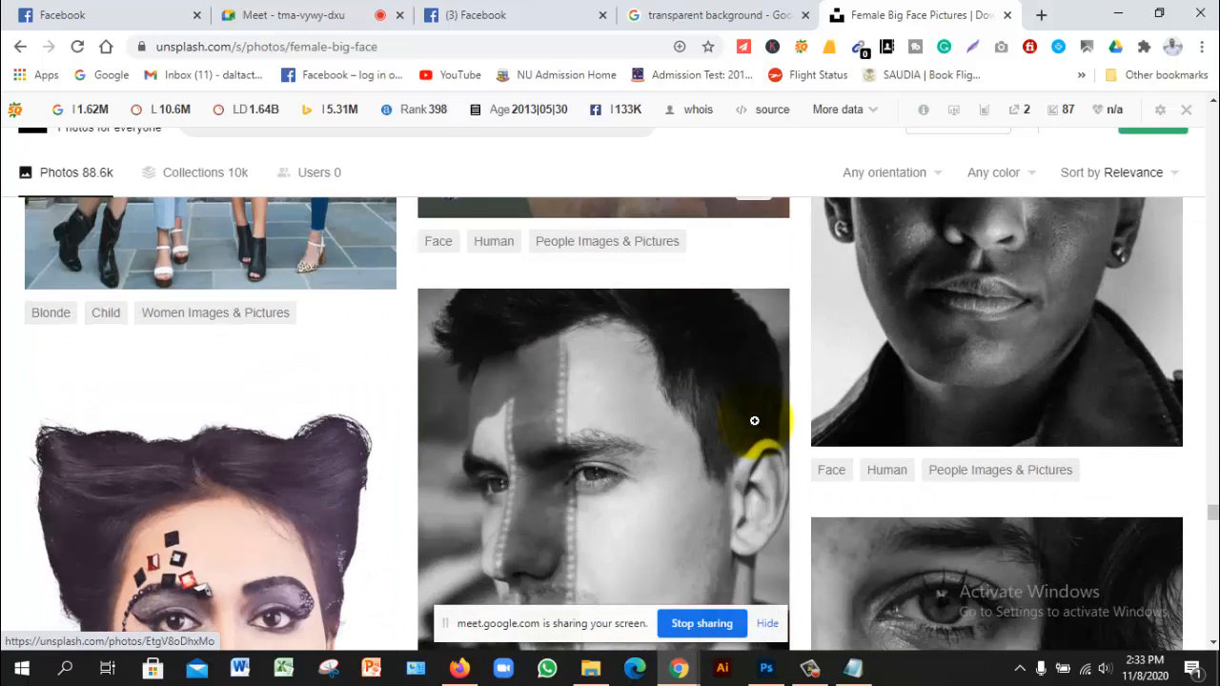
scroll(754, 421, down, 8)
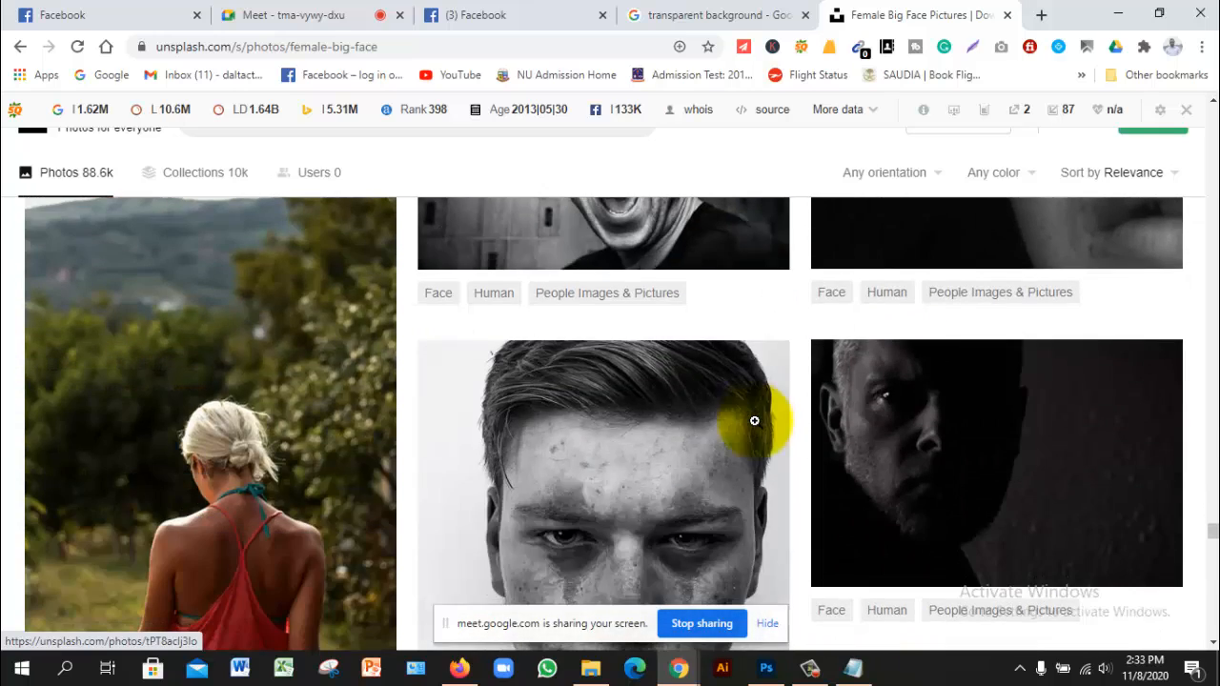
scroll(754, 421, down, 8)
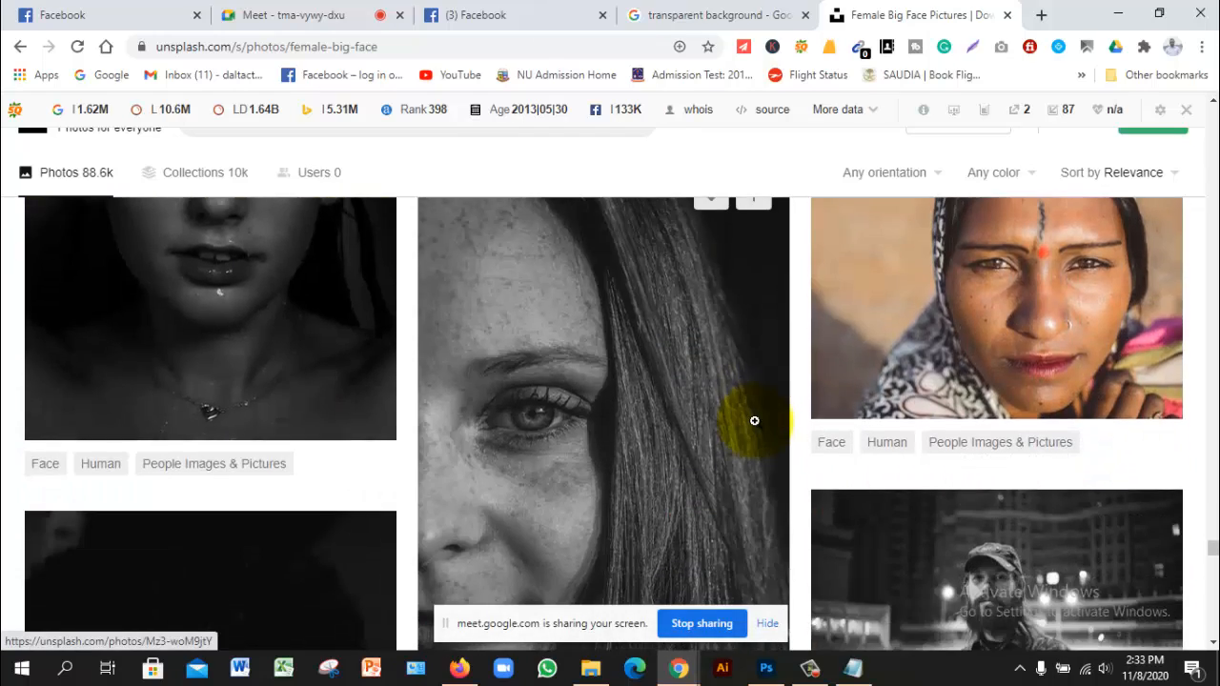
scroll(754, 421, down, 8)
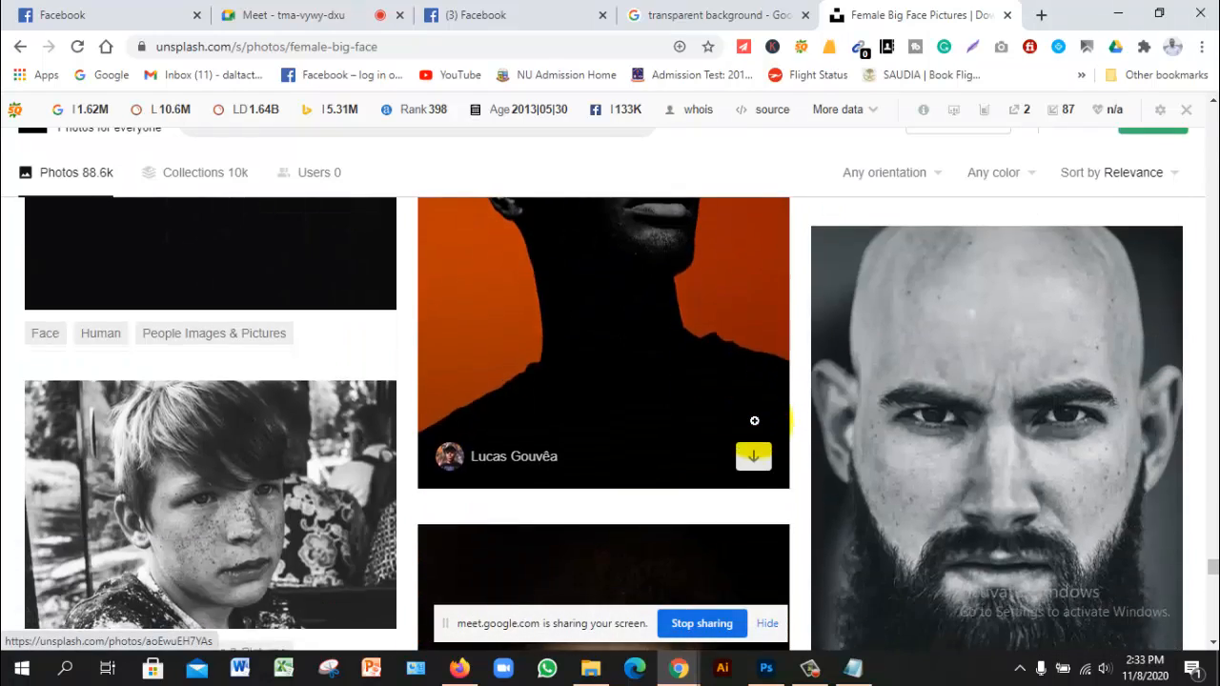
scroll(754, 420, down, 6)
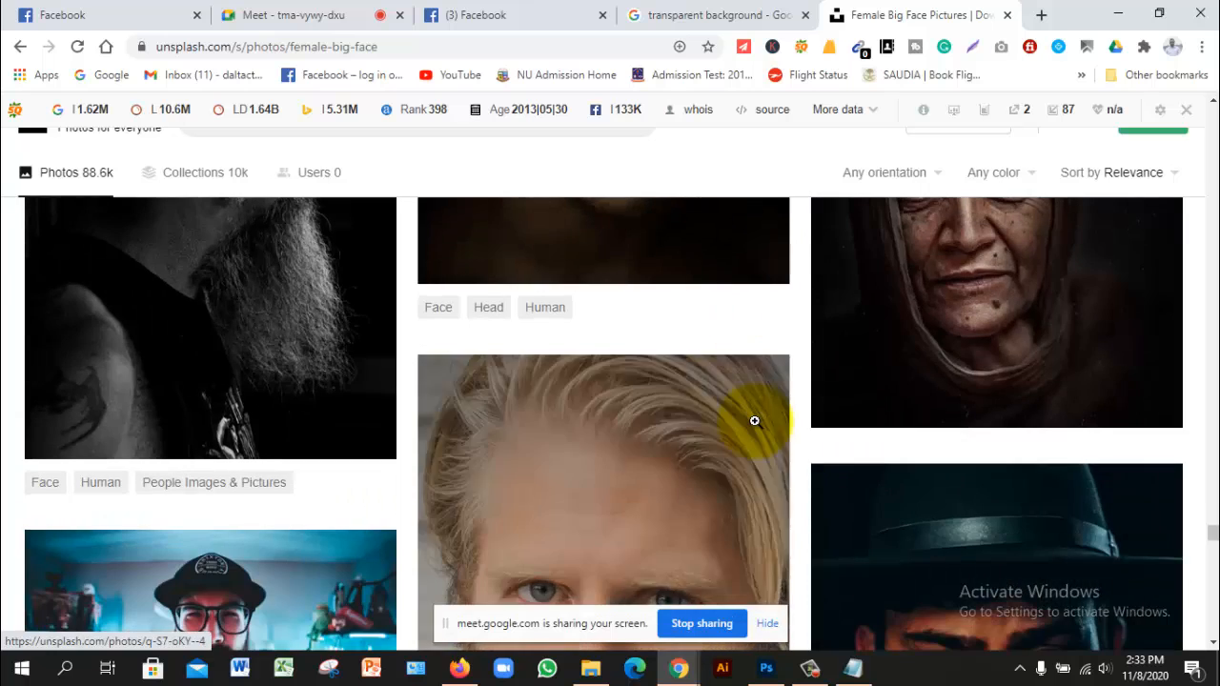
scroll(755, 427, down, 3)
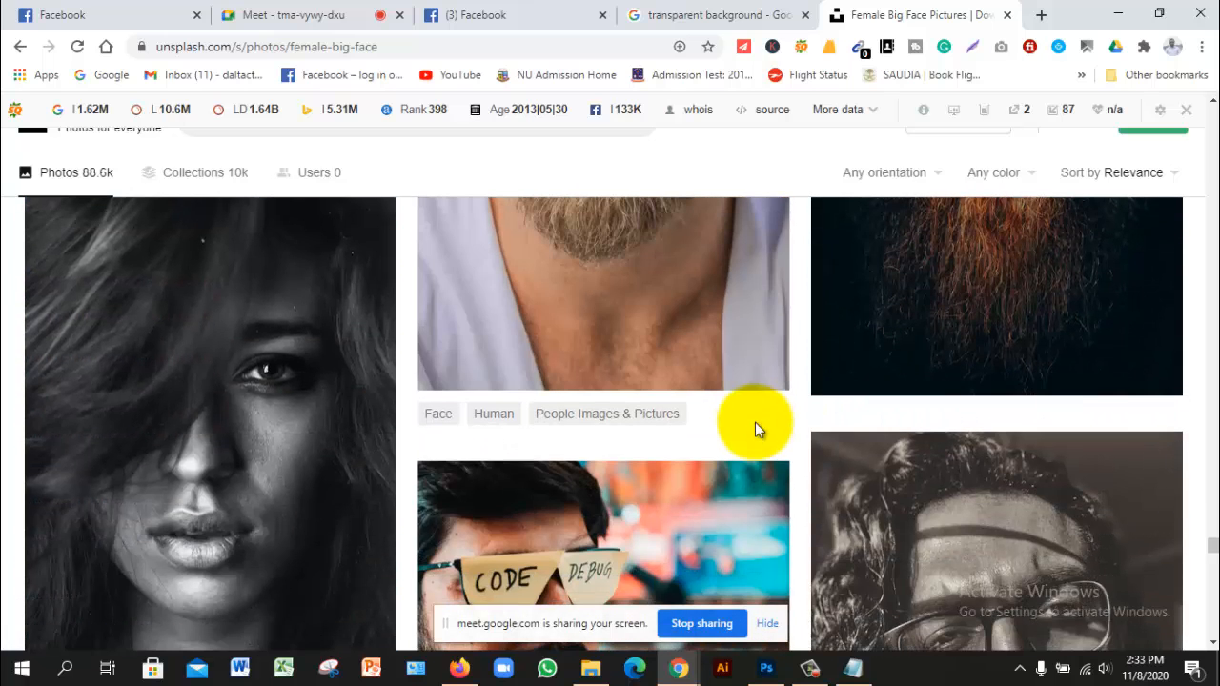
scroll(755, 428, down, 7)
scroll(756, 424, down, 8)
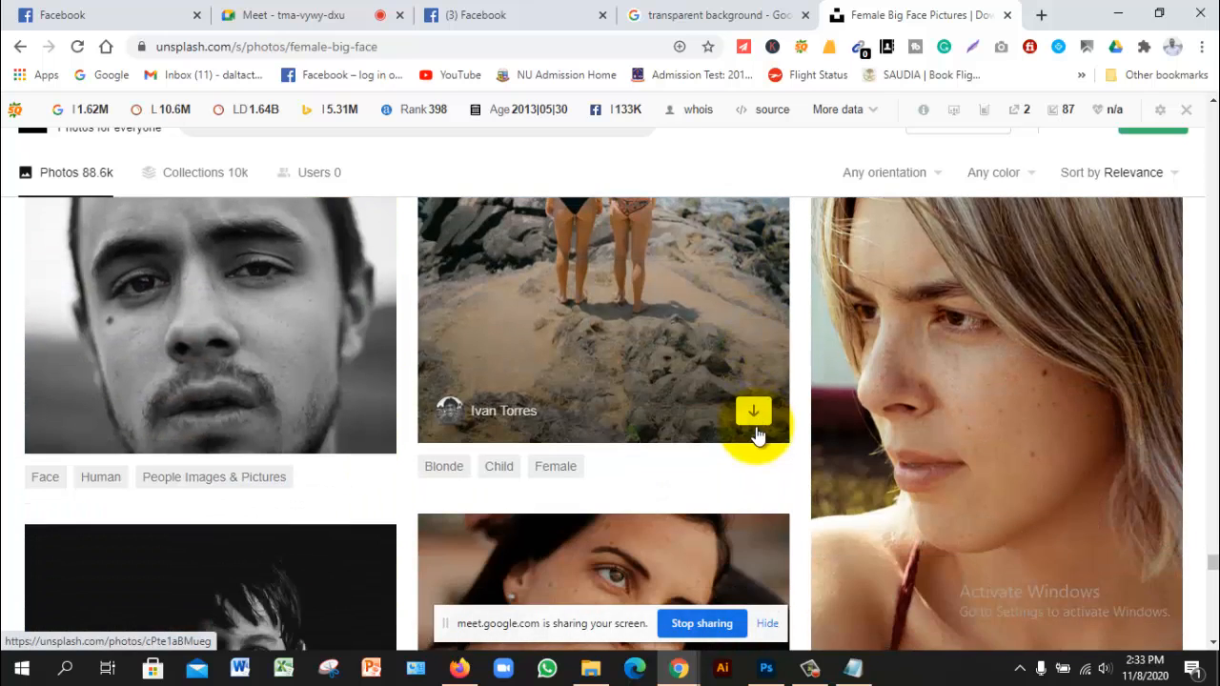
scroll(756, 428, down, 6)
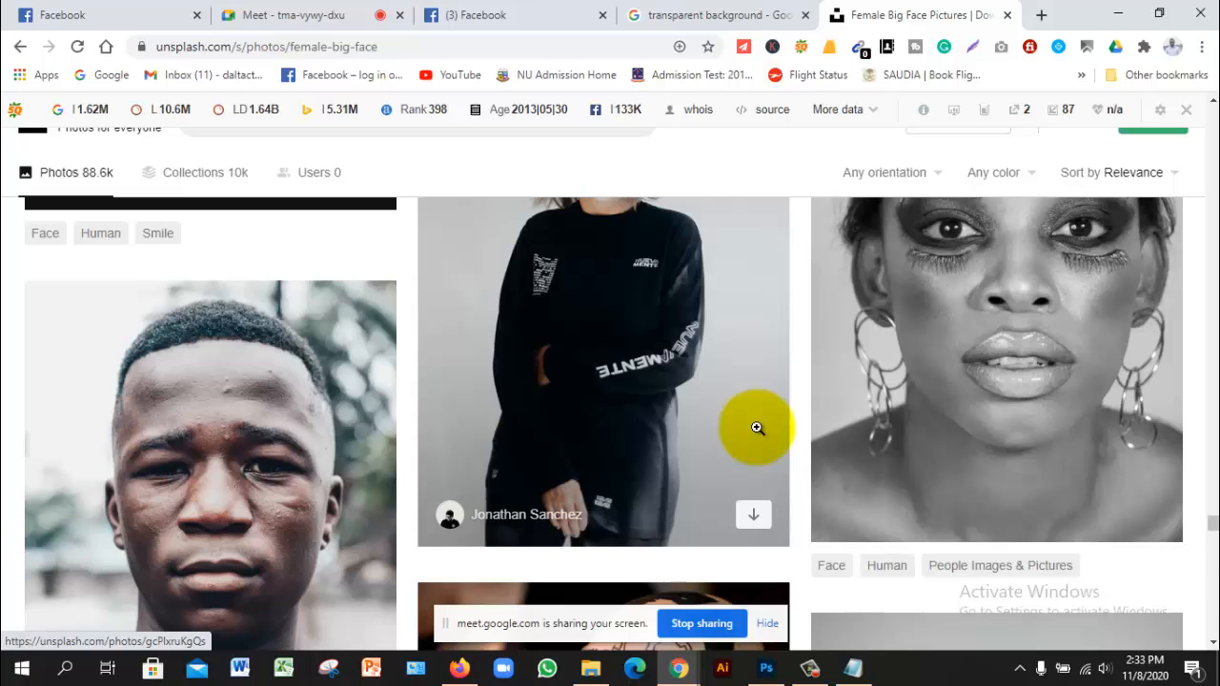
scroll(757, 428, down, 10)
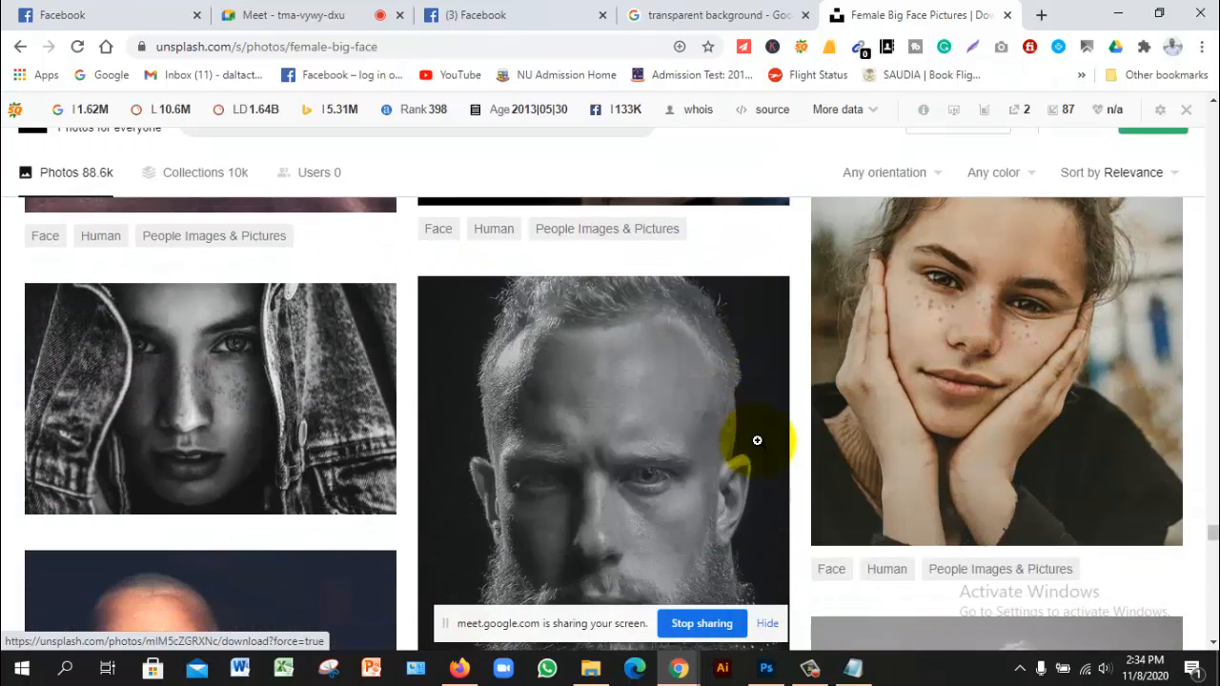
scroll(757, 442, down, 10)
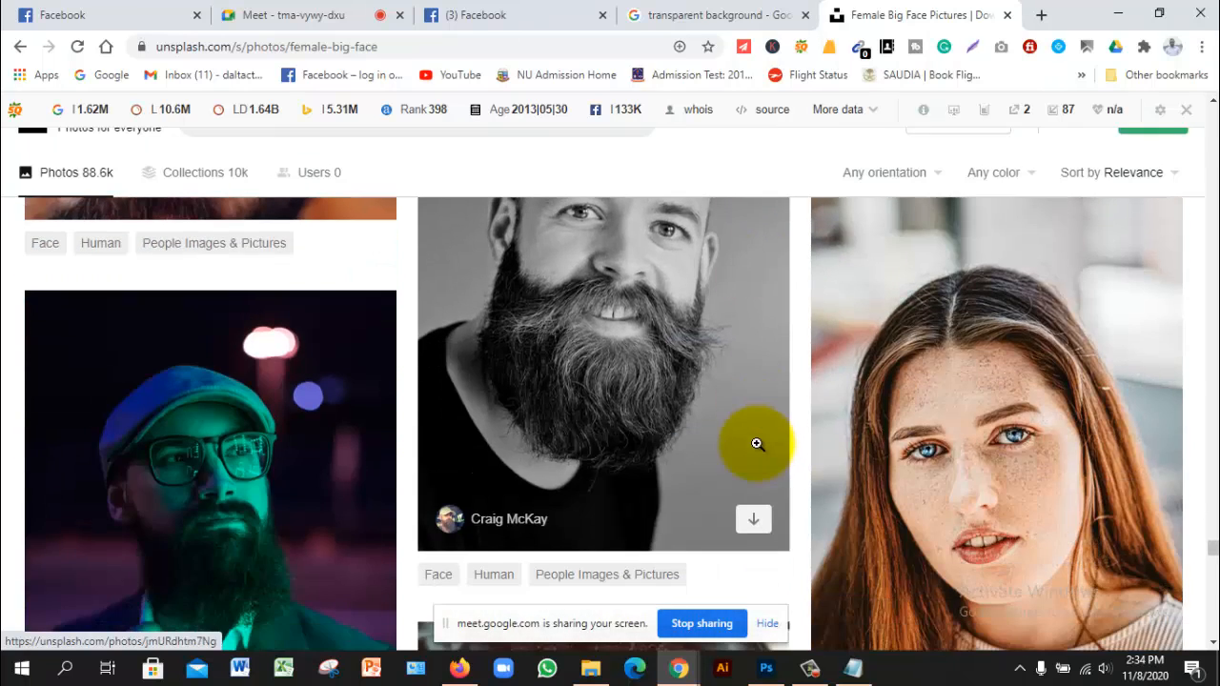
scroll(757, 442, down, 4)
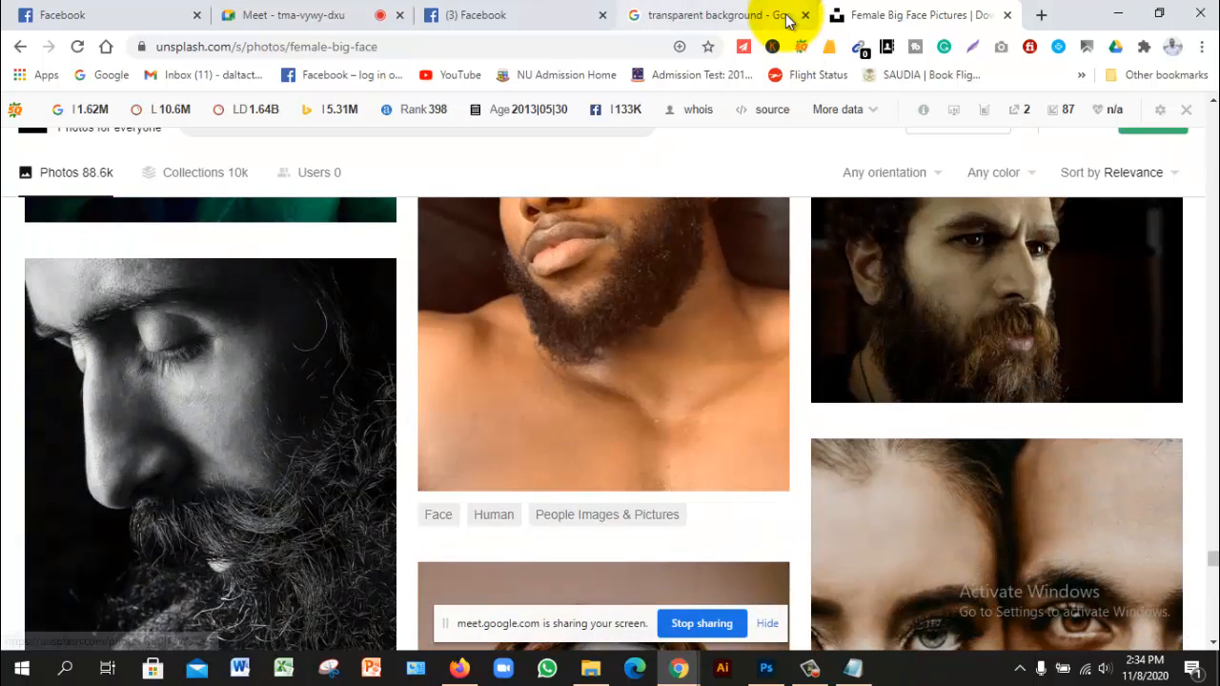
Search Google for "big face female" in a new browser tab.
click(1037, 15)
click(366, 40)
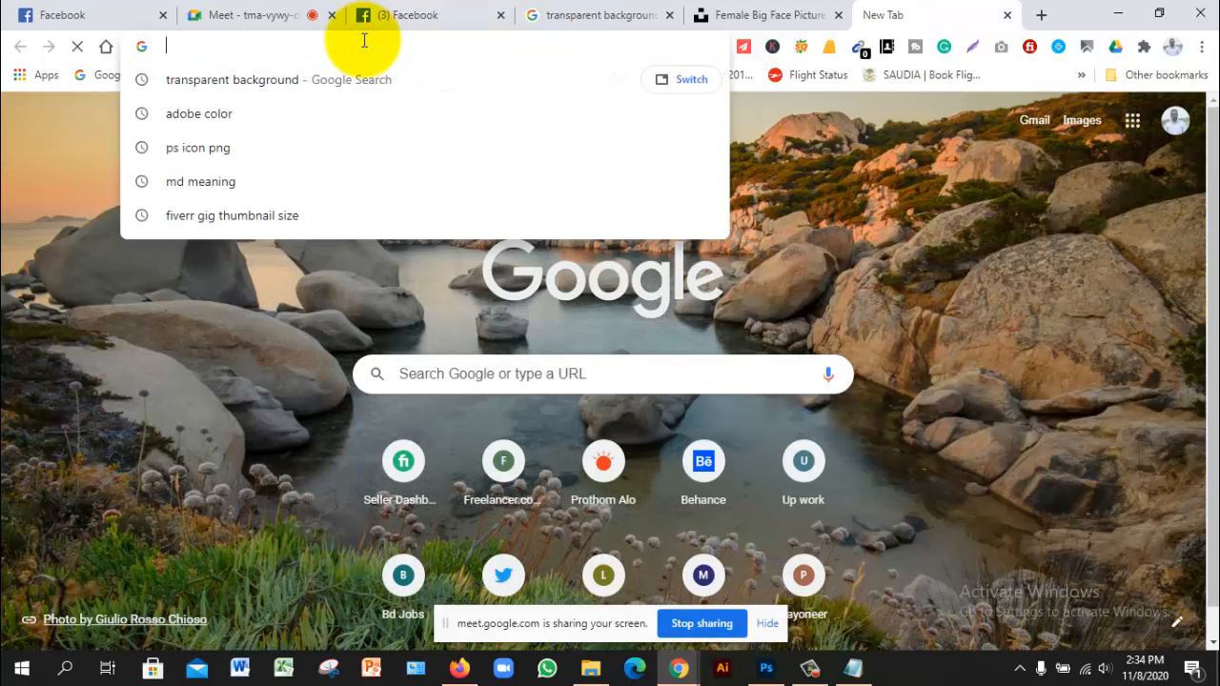
text(gi)
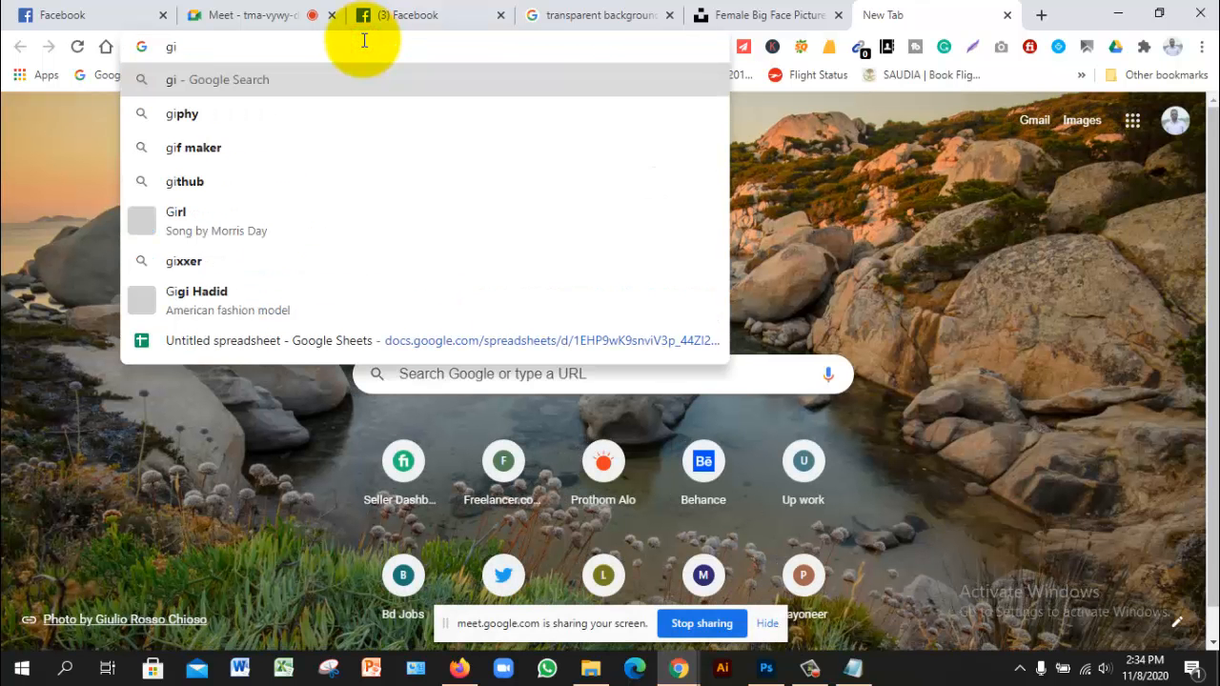
key(BackSpace)
key(BackSpace)
text(big face )
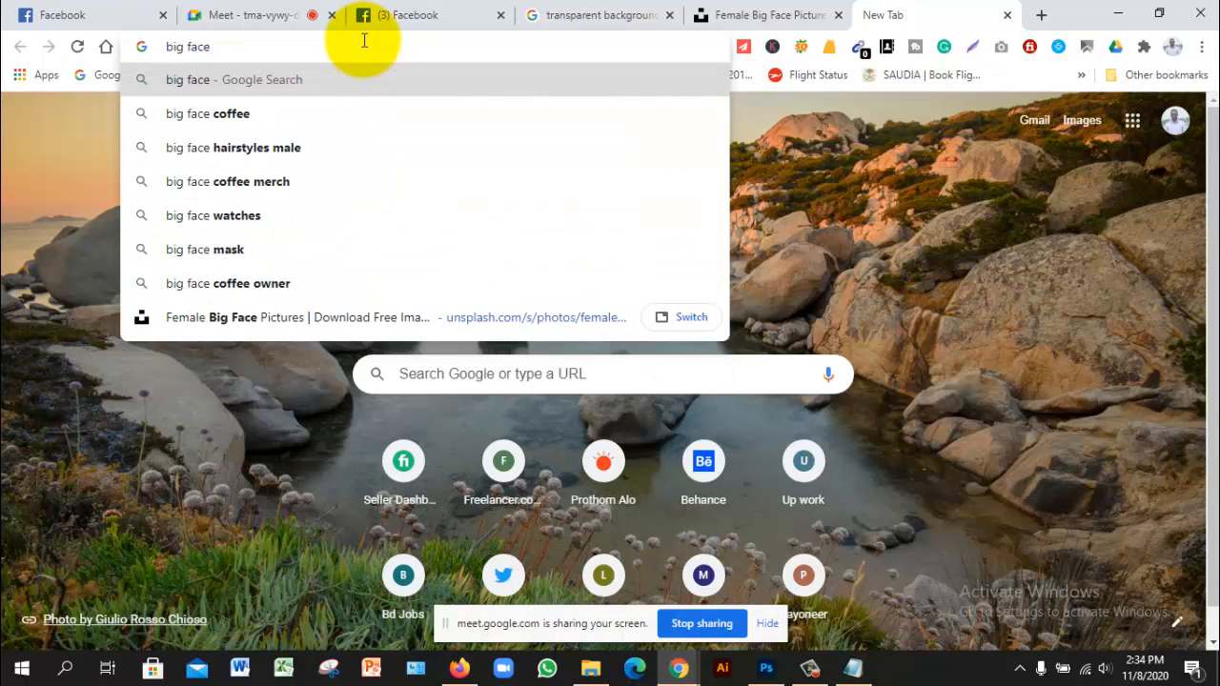
text(fema)
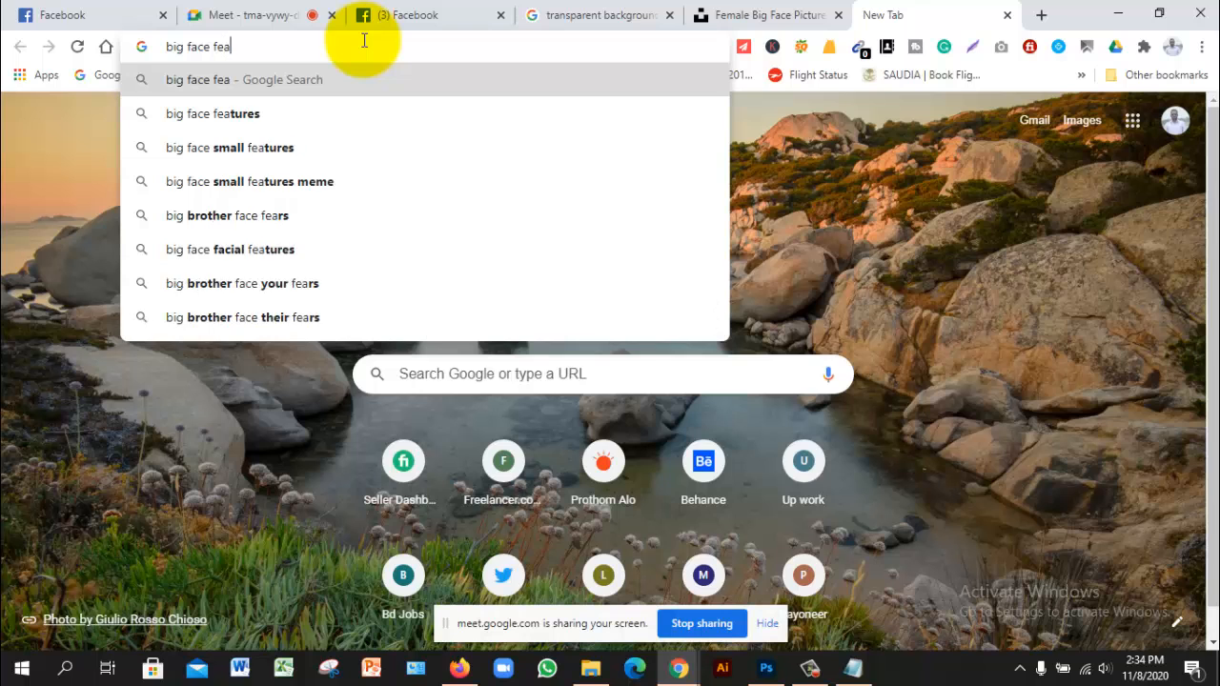
key(BackSpace)
text(male)
key(Return)
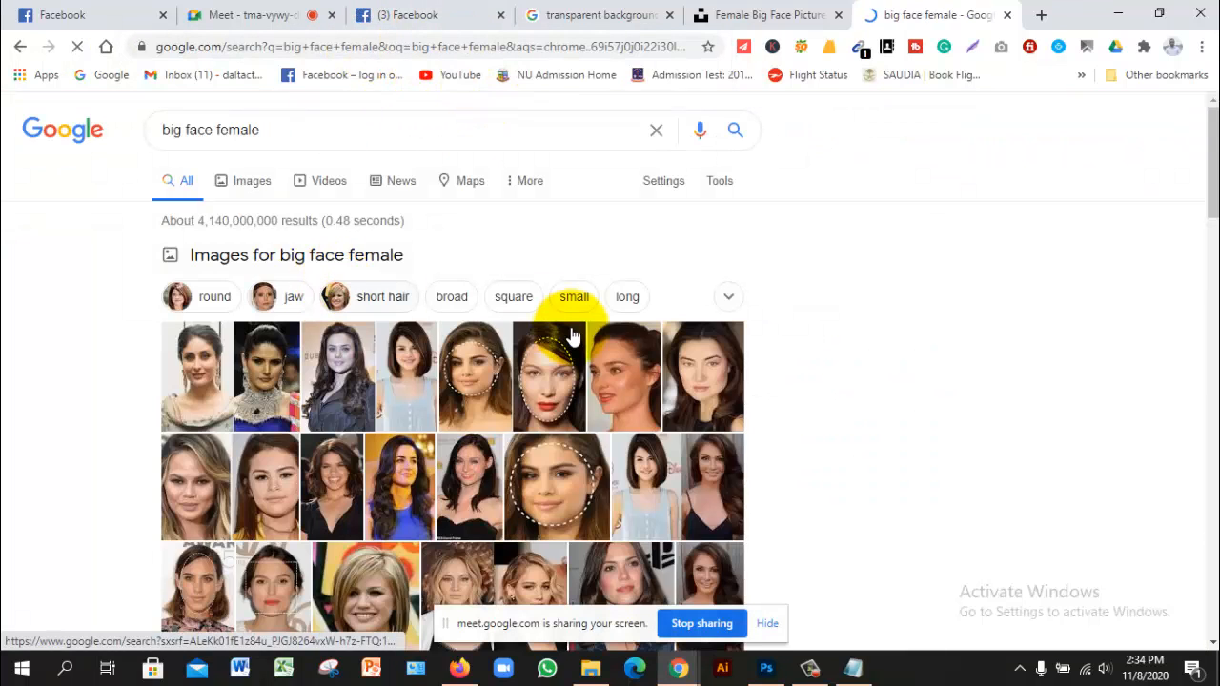
Show the image results for "big face female" and filter them to Large size.
scroll(567, 324, down, 2)
scroll(572, 335, up, 2)
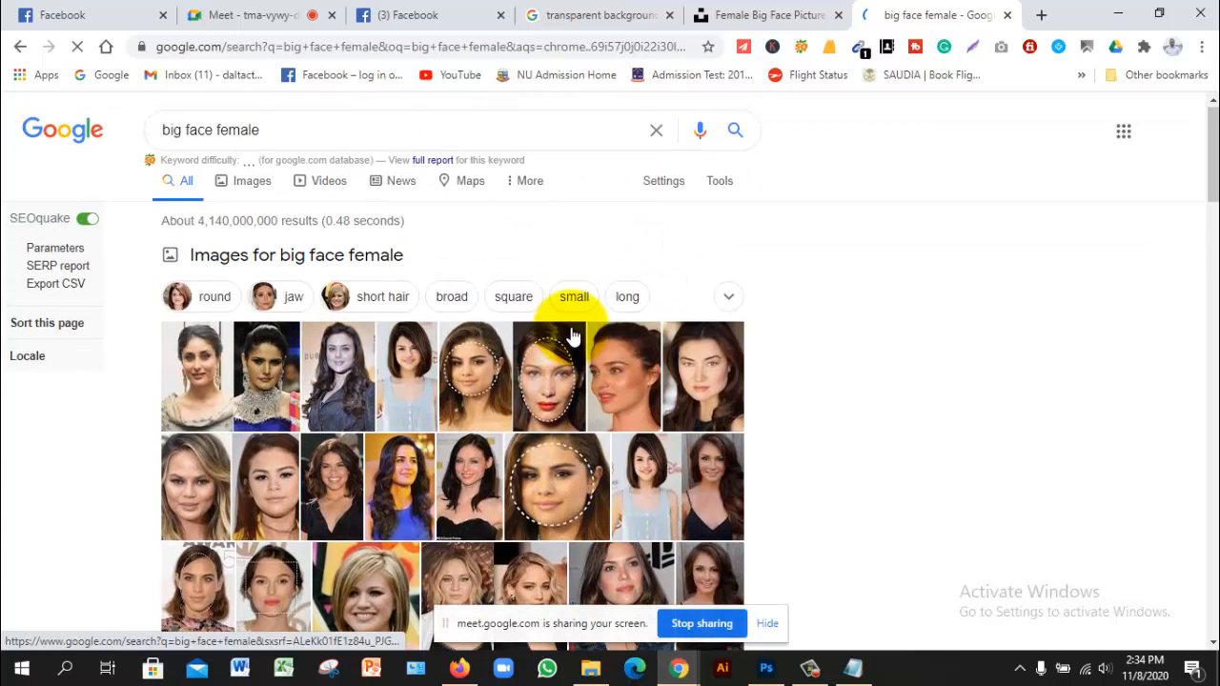
click(257, 187)
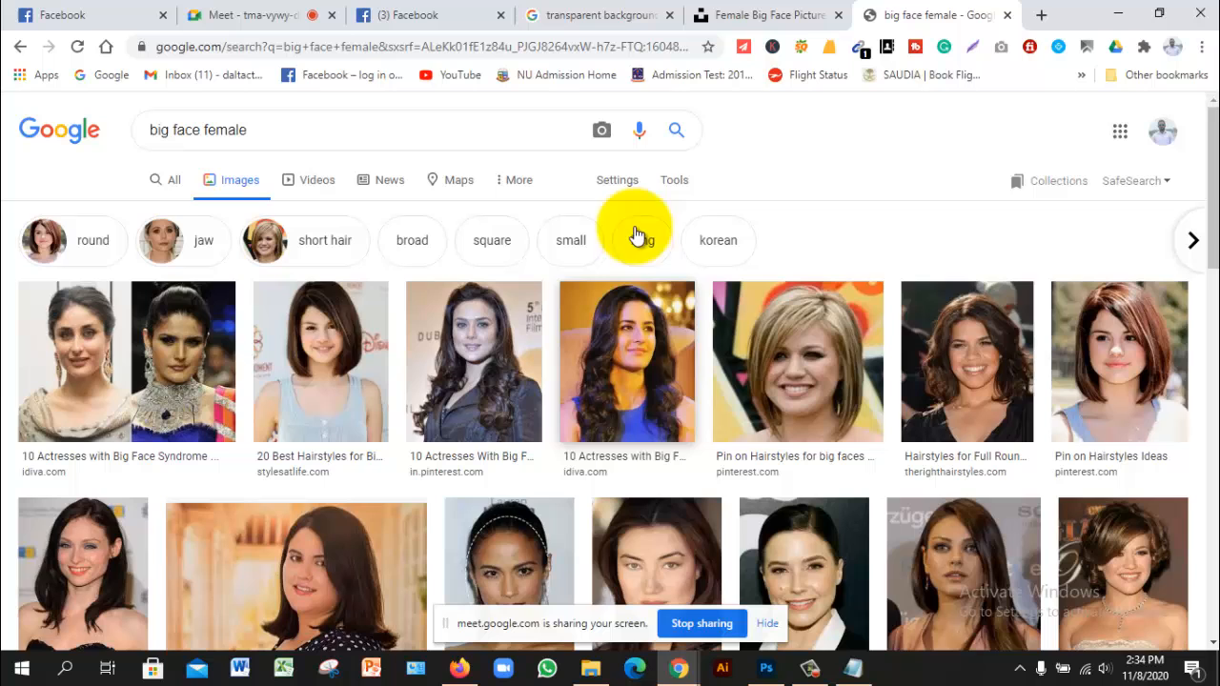
click(673, 181)
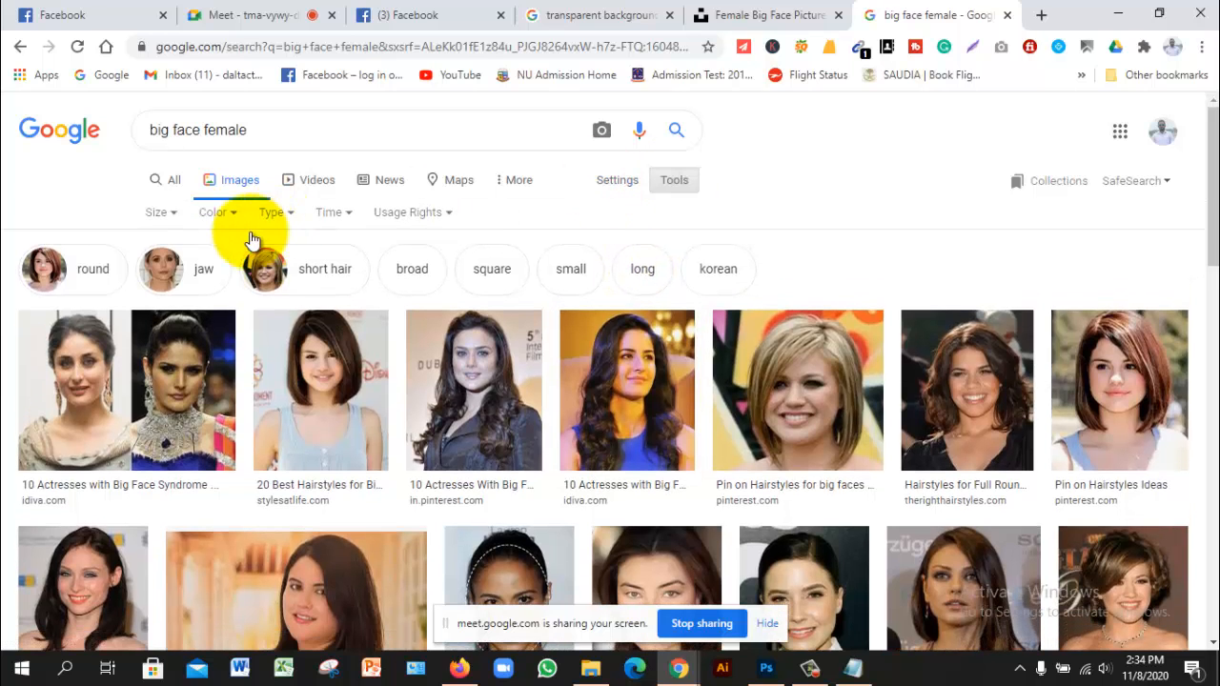
click(164, 212)
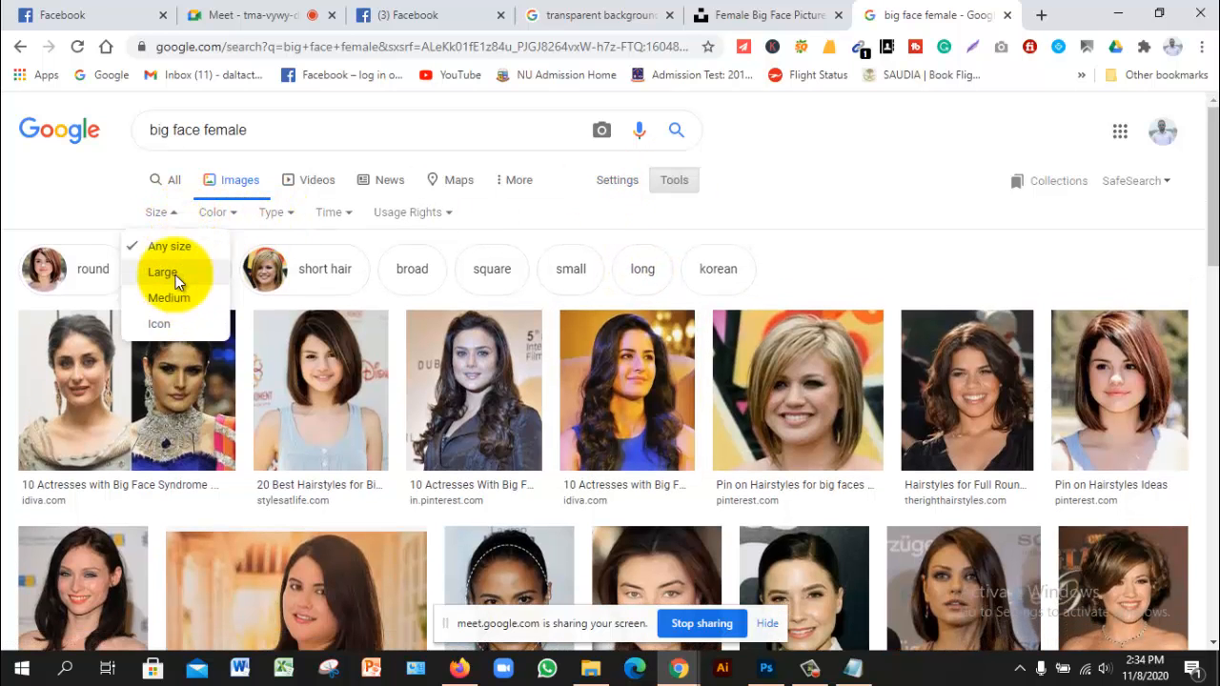
click(168, 272)
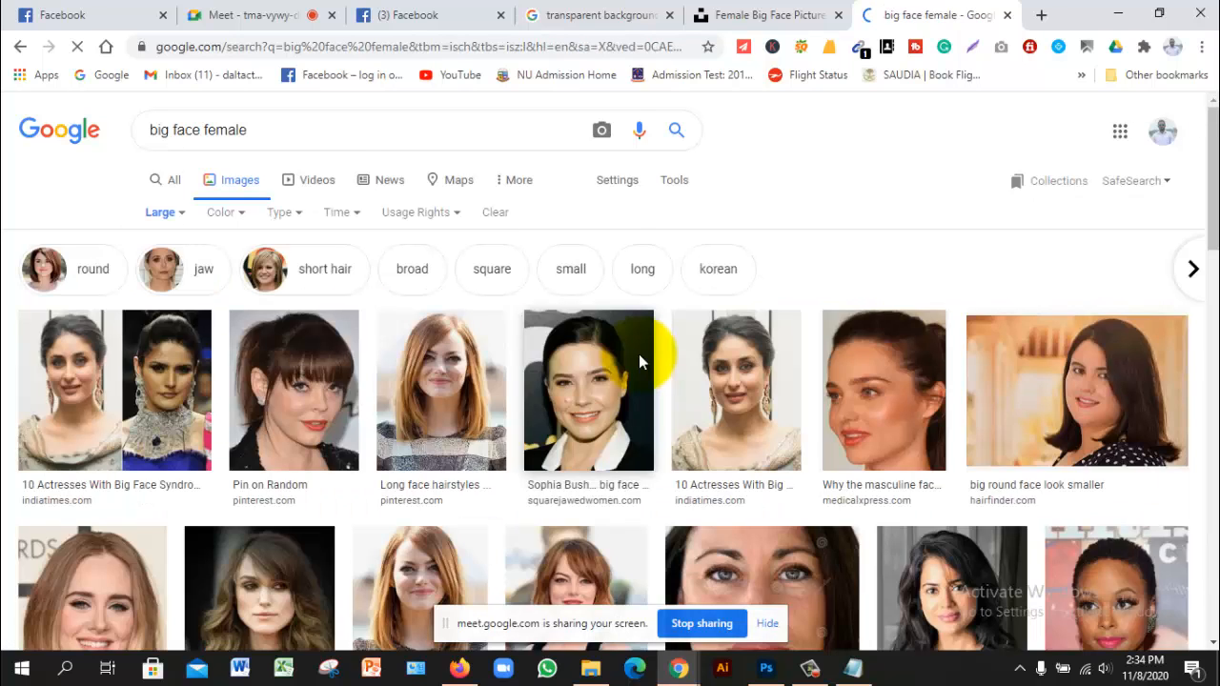
Browse the large "big face female" image results for a suitable front-facing female portrait.
scroll(639, 356, down, 1)
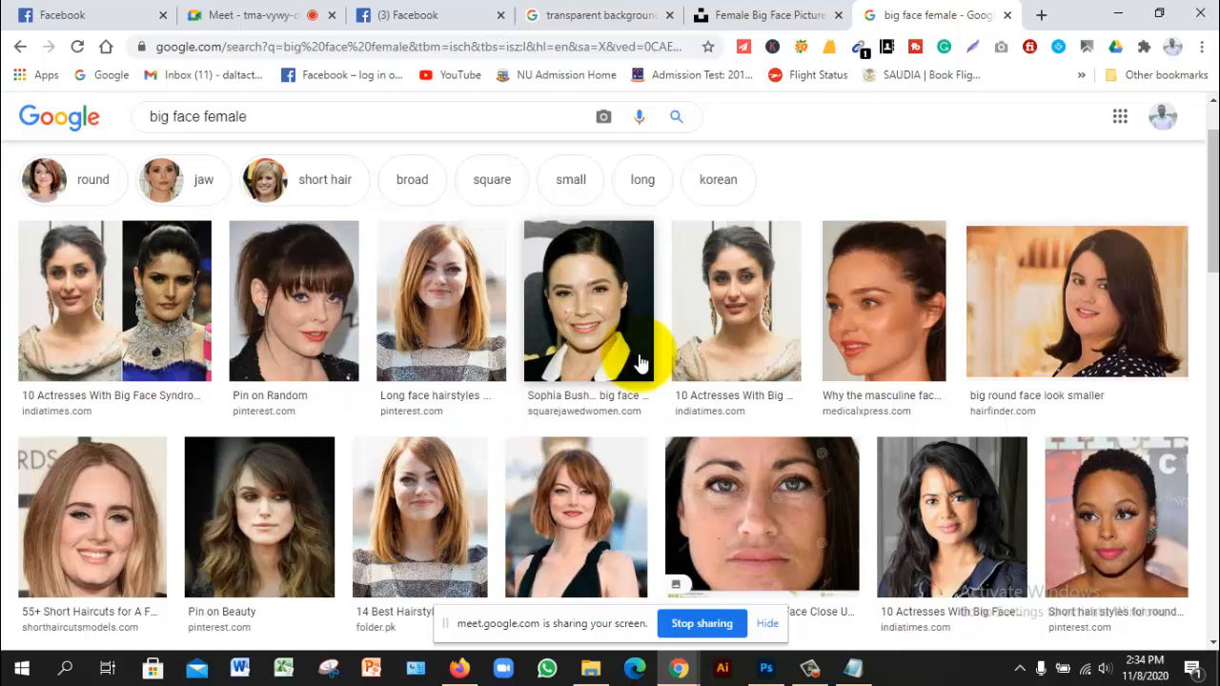
scroll(639, 363, down, 2)
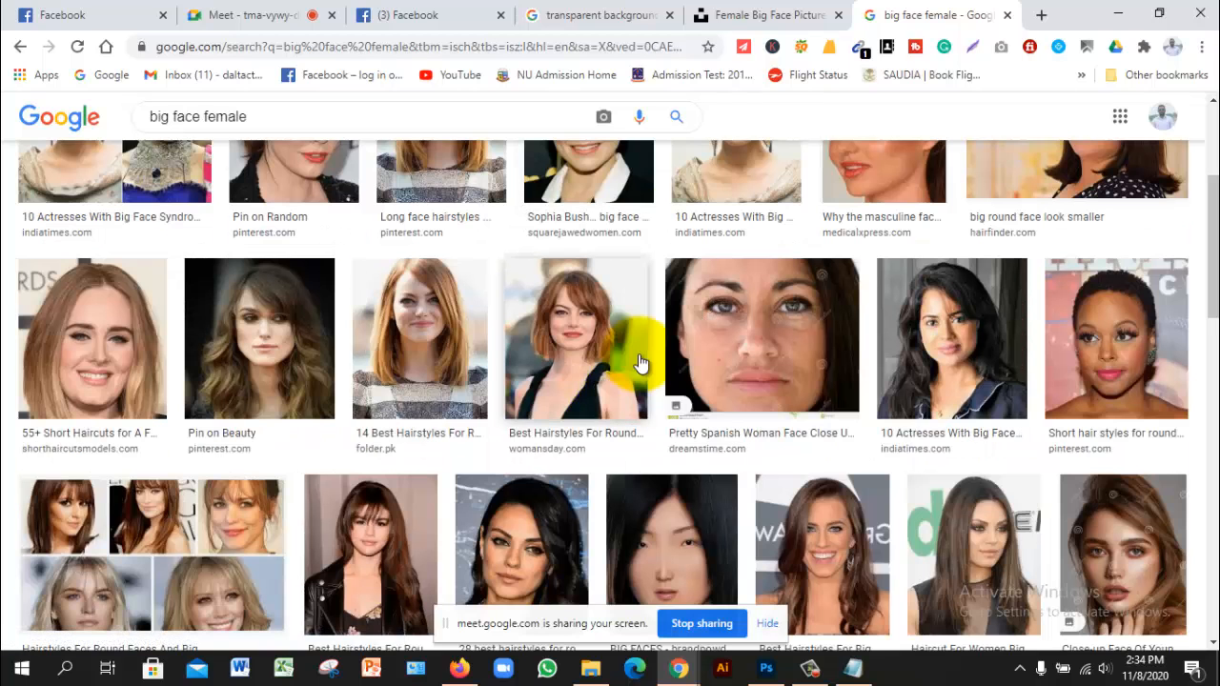
scroll(639, 362, down, 2)
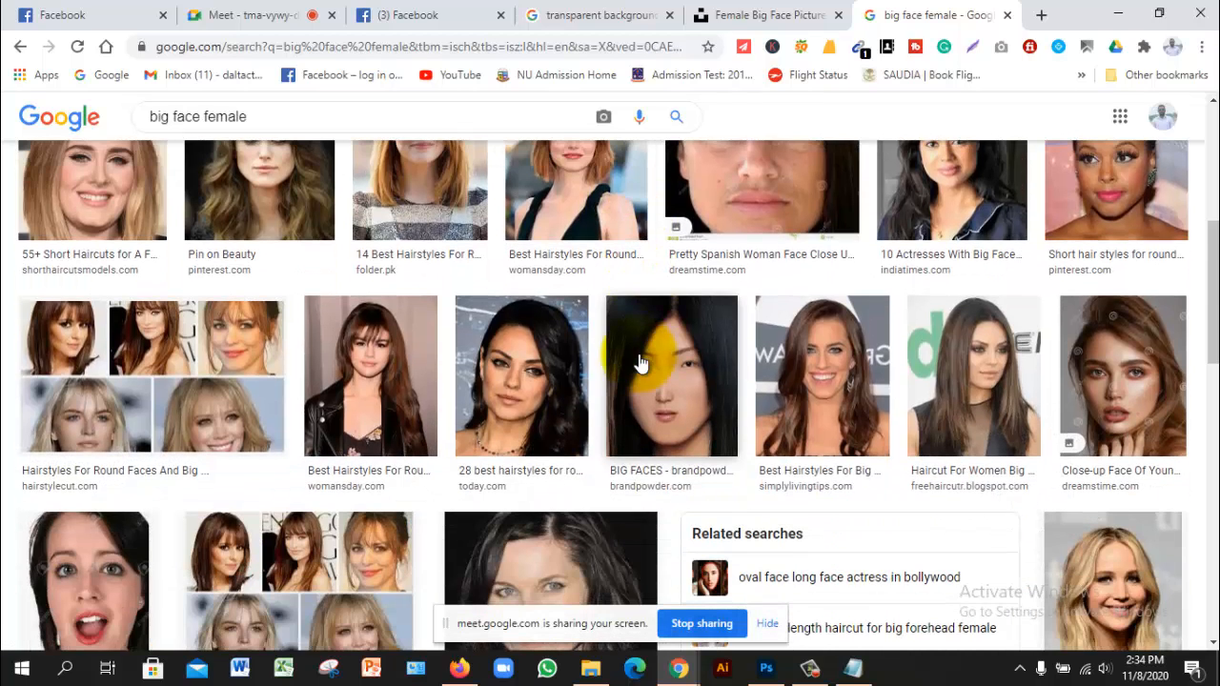
scroll(638, 362, down, 2)
scroll(641, 363, down, 3)
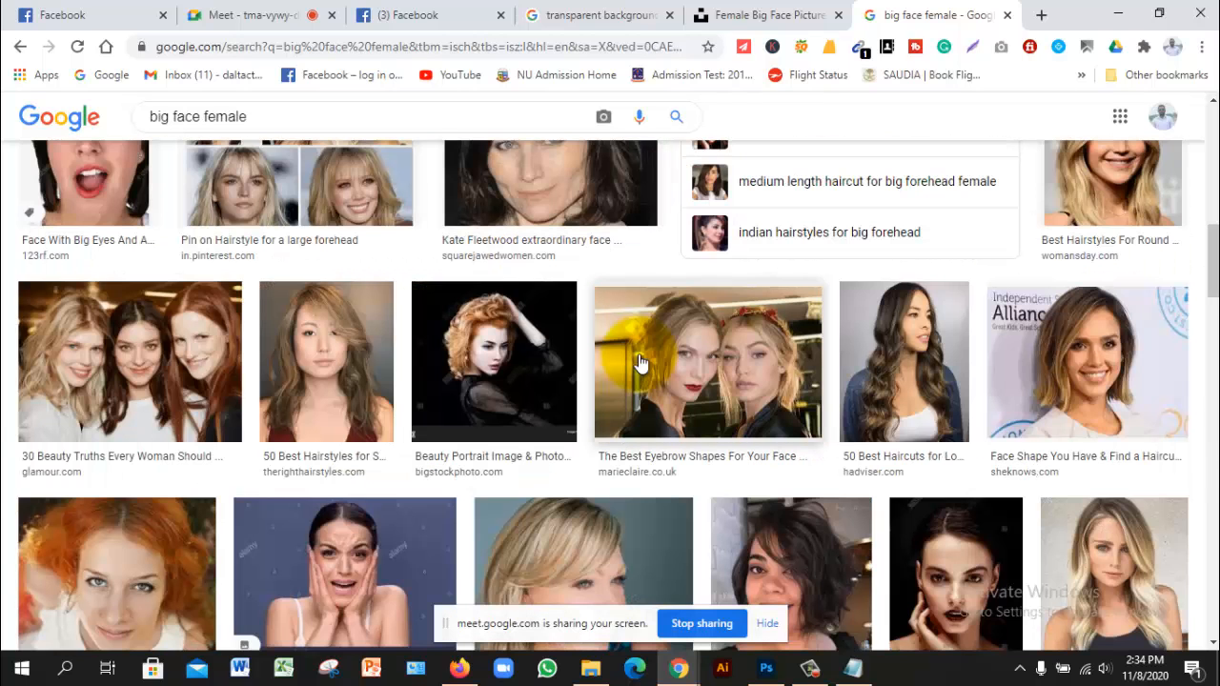
scroll(641, 363, down, 2)
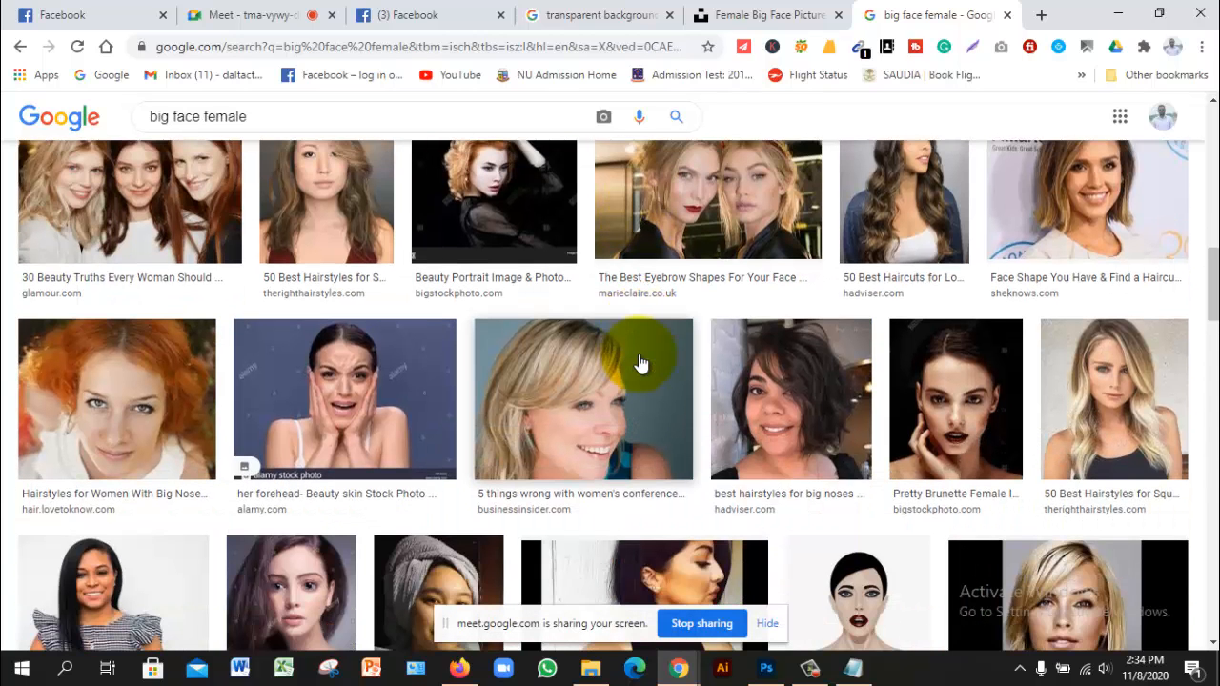
scroll(641, 363, down, 3)
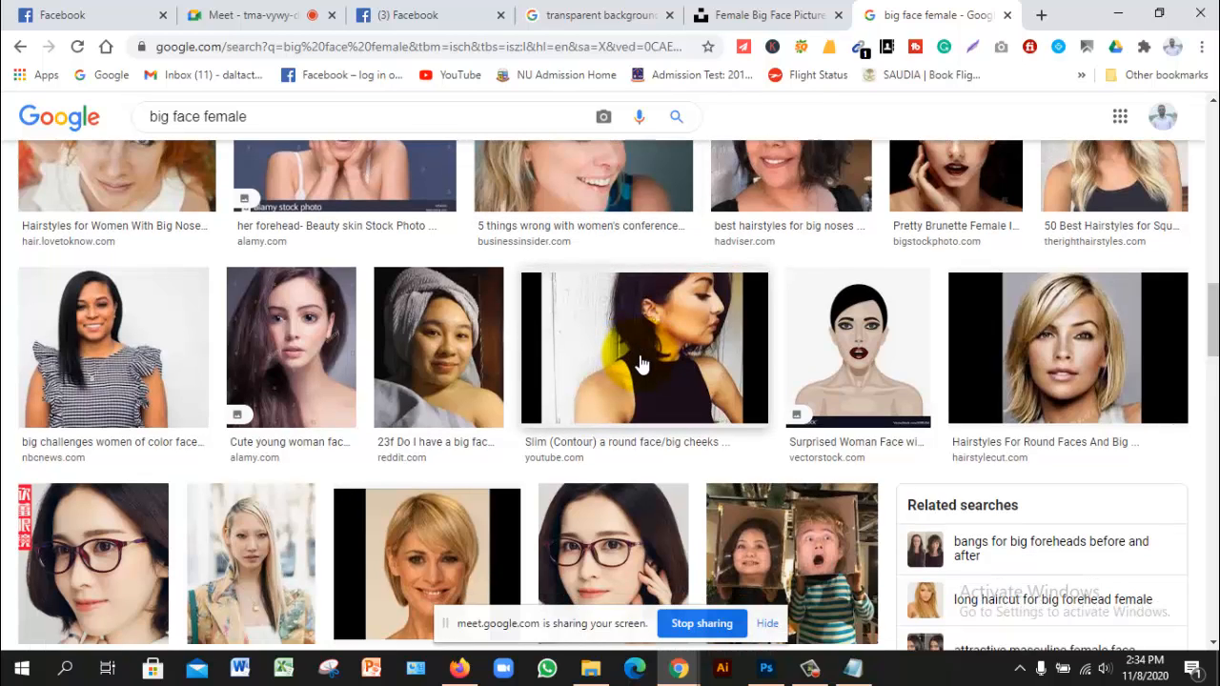
scroll(641, 363, down, 2)
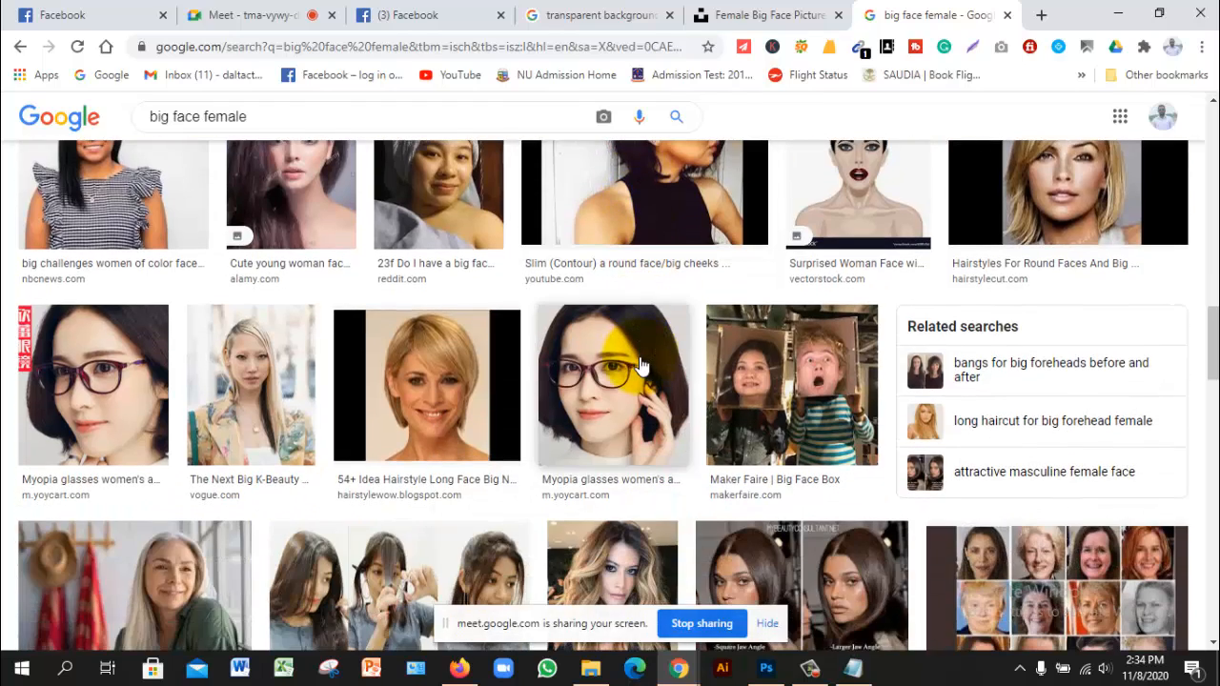
scroll(640, 363, down, 3)
scroll(641, 363, down, 2)
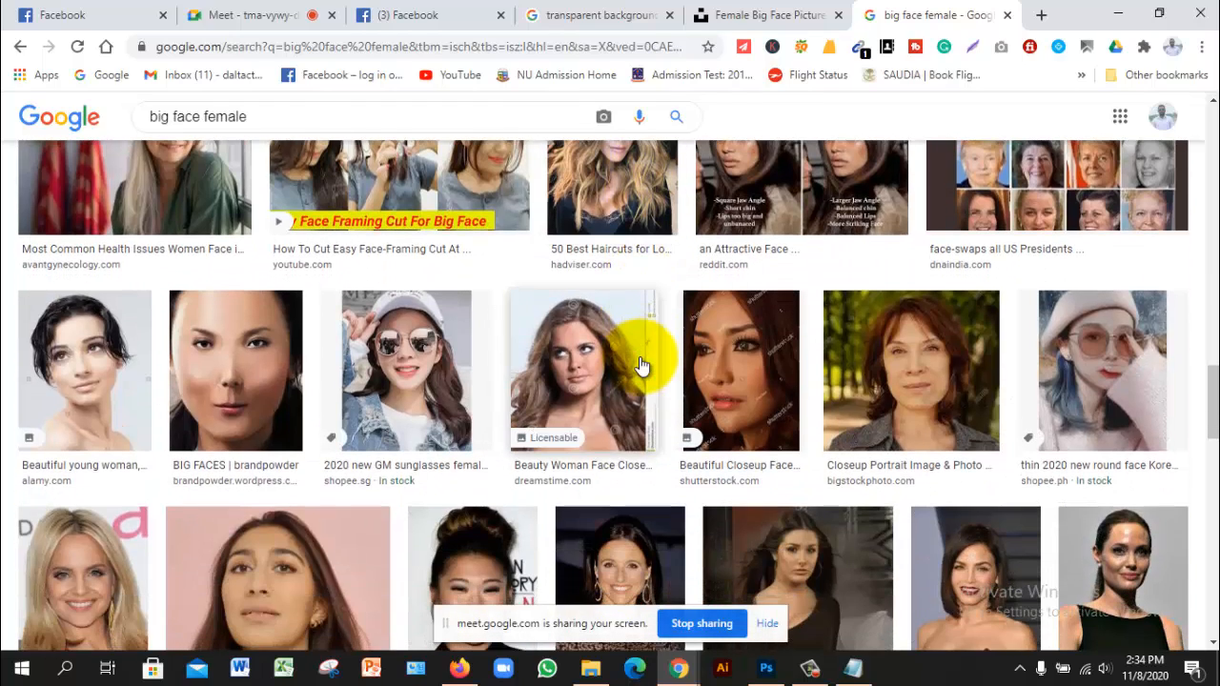
scroll(640, 364, down, 2)
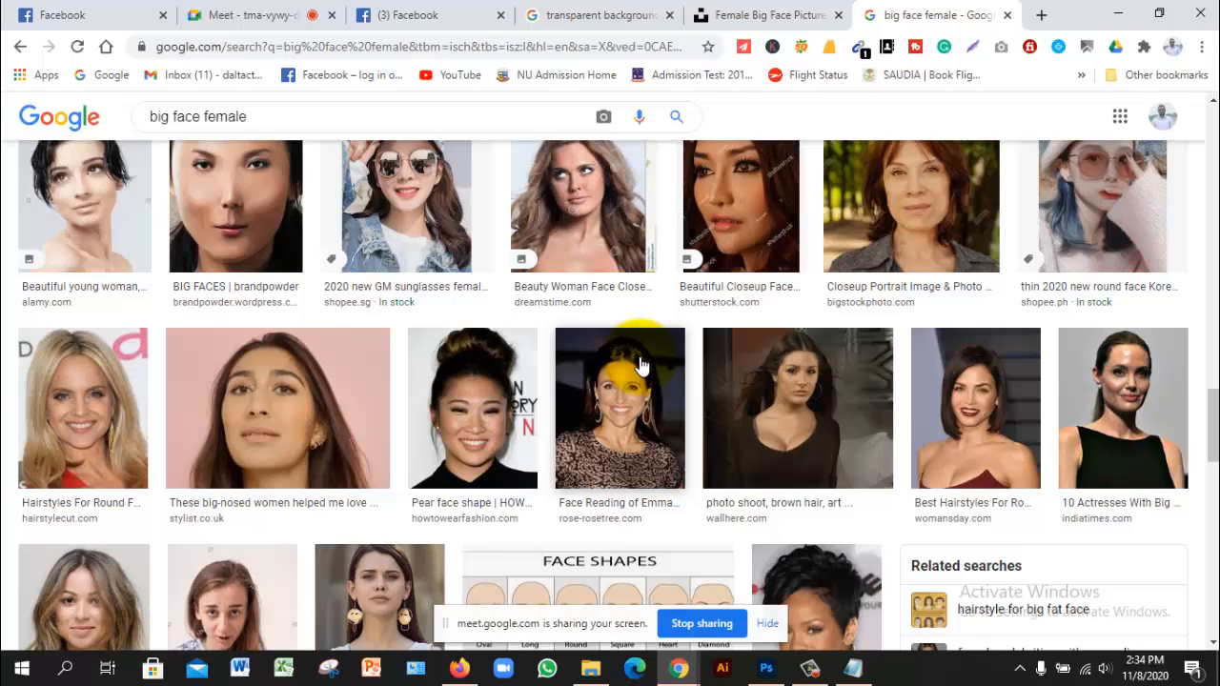
scroll(638, 360, down, 2)
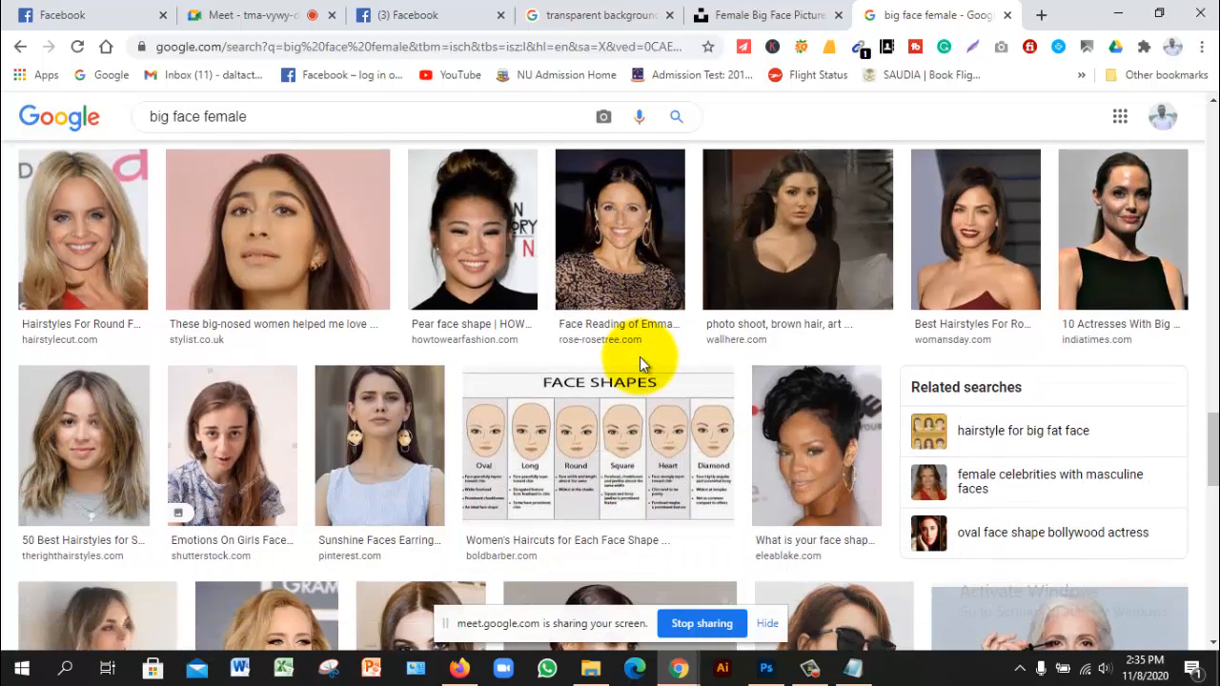
scroll(639, 356, down, 2)
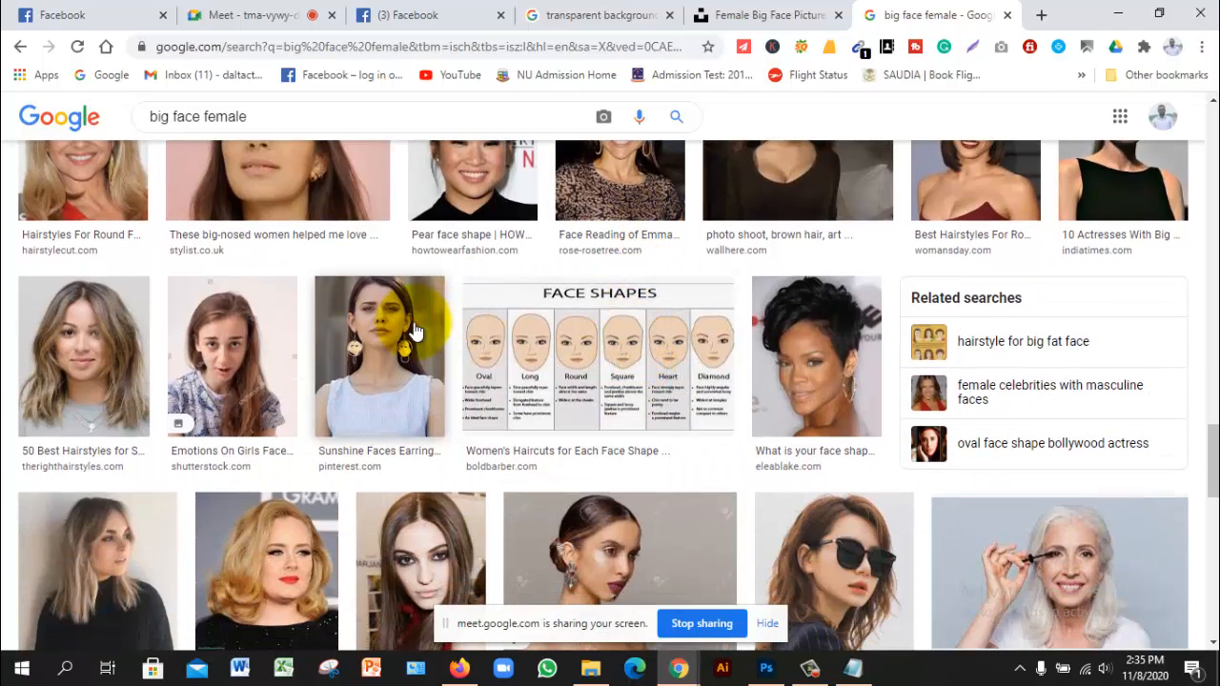
Preview the 800 × 1000 Sunshine Faces Earrings portrait and save it as a JPEG in the 8-11-20 module folder.
click(414, 329)
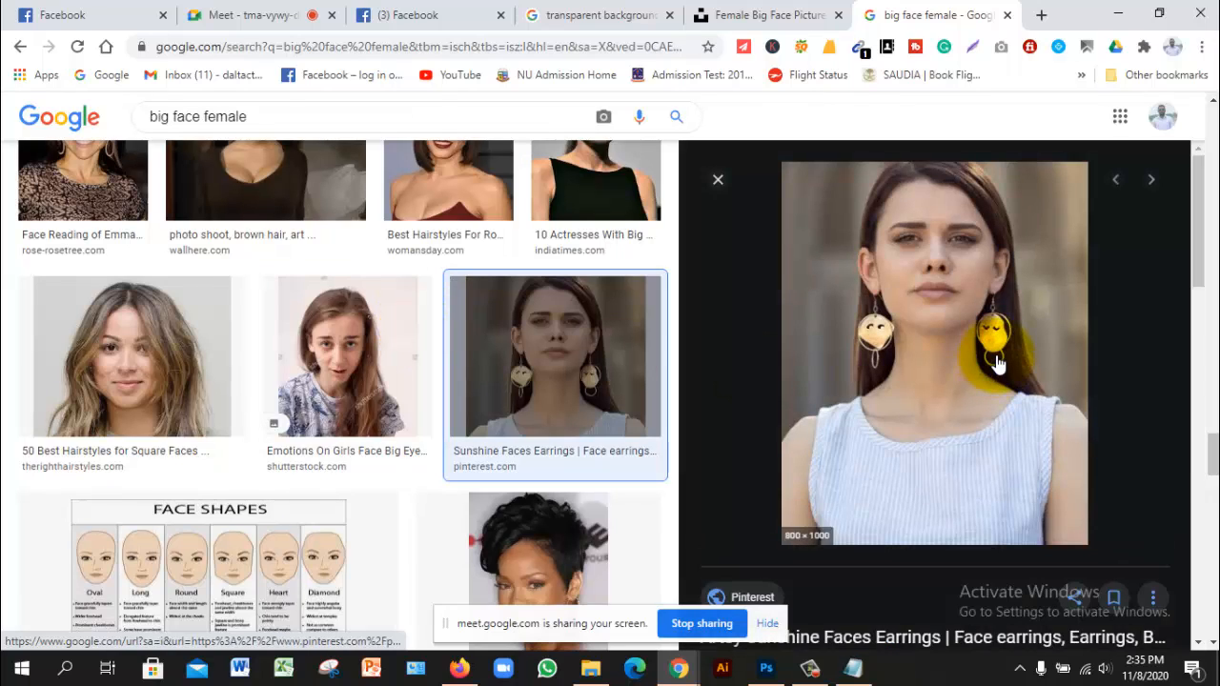
right_click(928, 381)
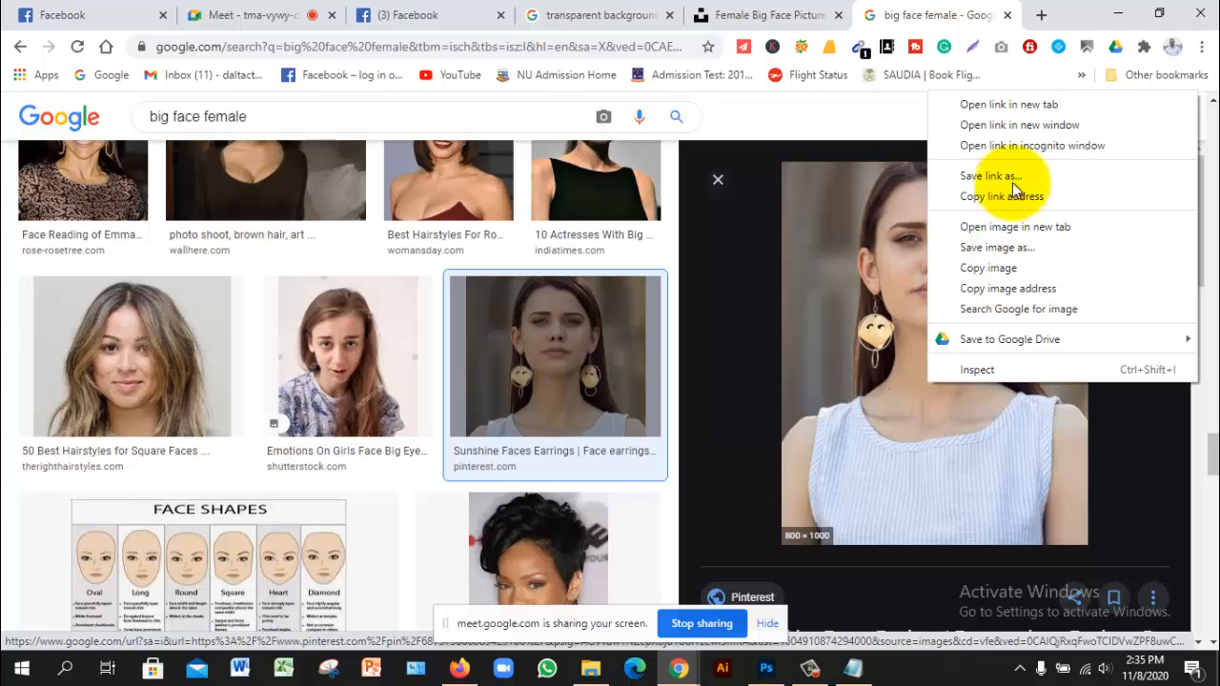
click(1048, 249)
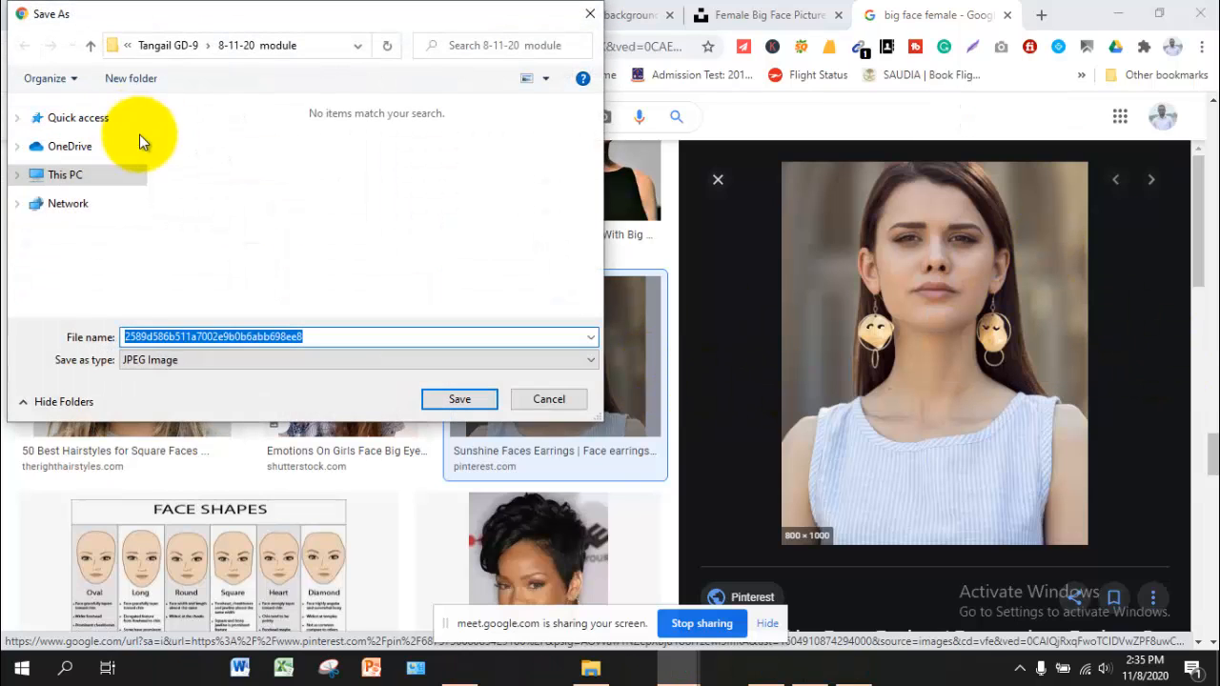
click(463, 398)
Switch to Photoshop and open the downloaded earrings portrait from the 8-11-20 module folder.
click(766, 667)
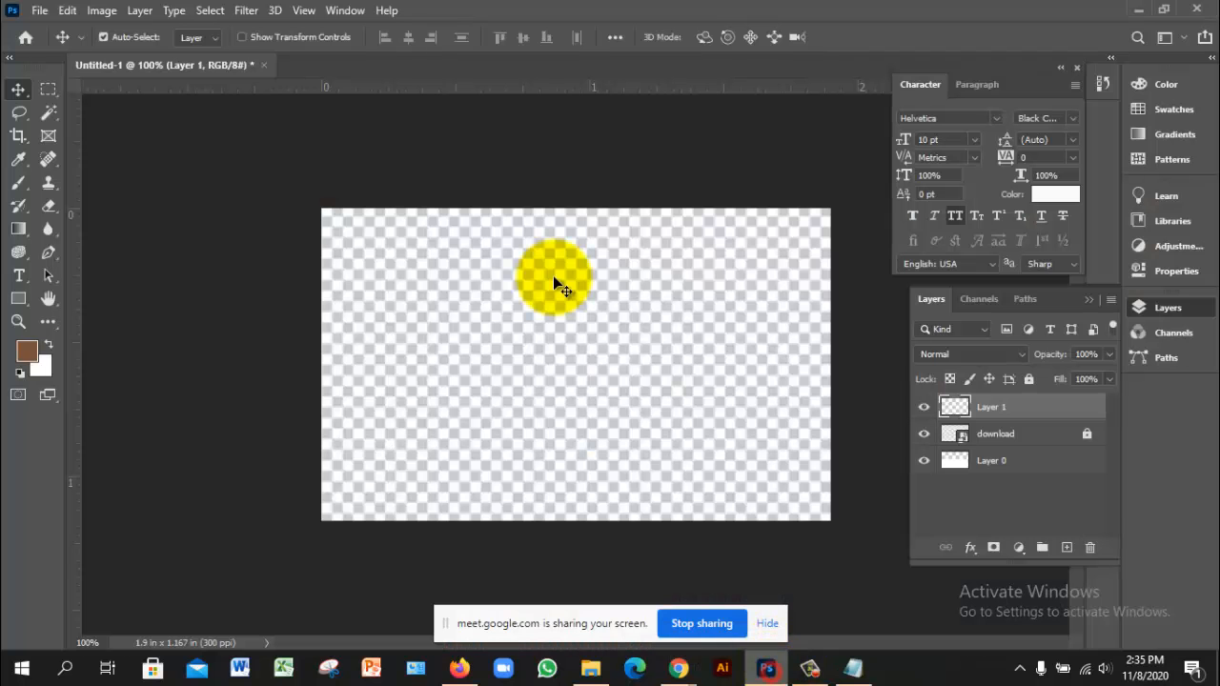
click(40, 11)
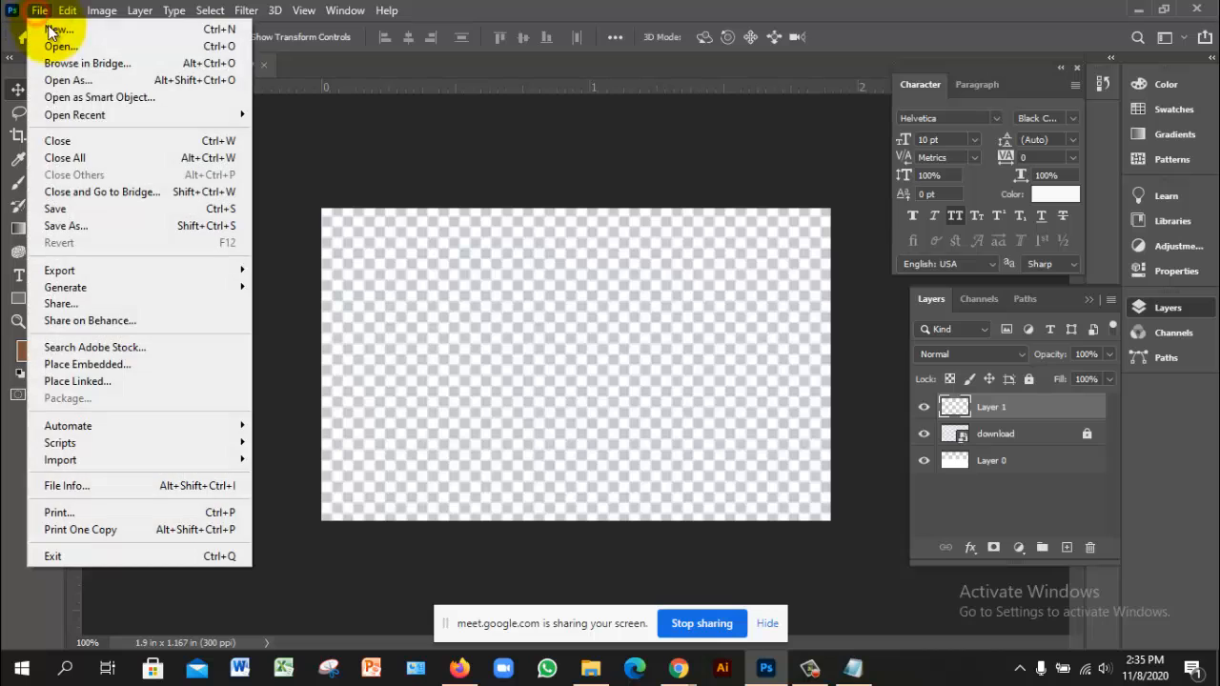
click(37, 37)
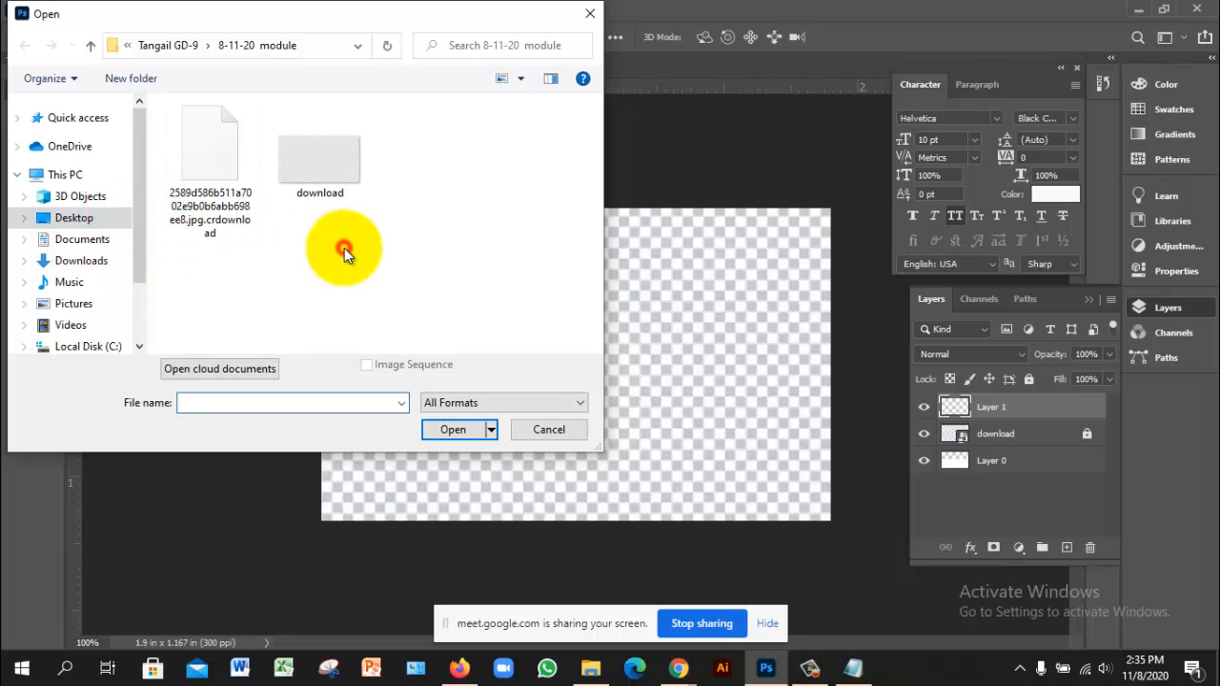
click(239, 207)
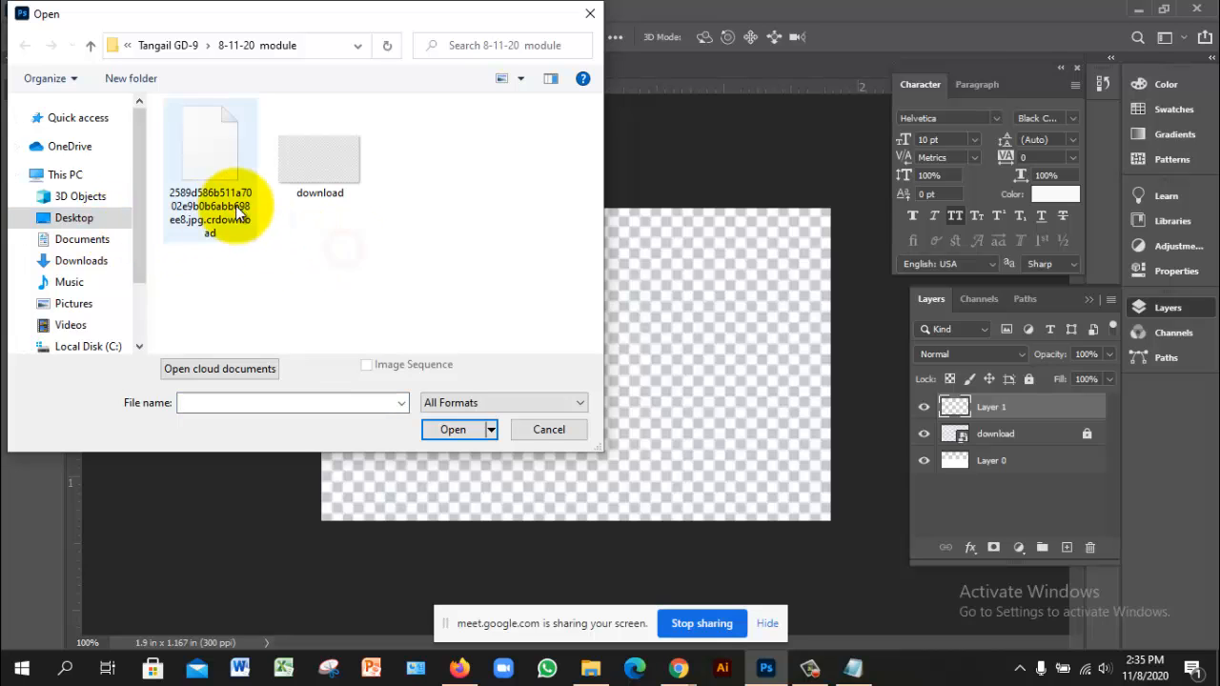
click(456, 431)
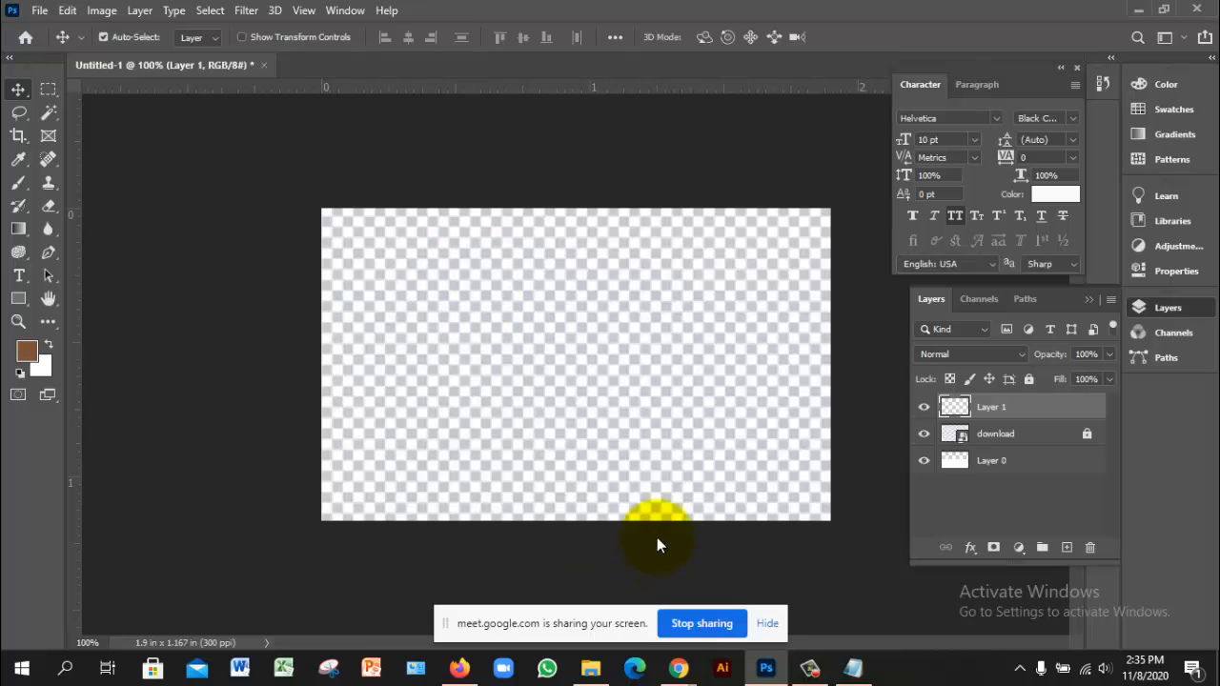
Check the downloaded portrait file in File Explorer, inside the 8-11-20 module folder of Tangail GD-9 on the Desktop.
mouse_move(679, 674)
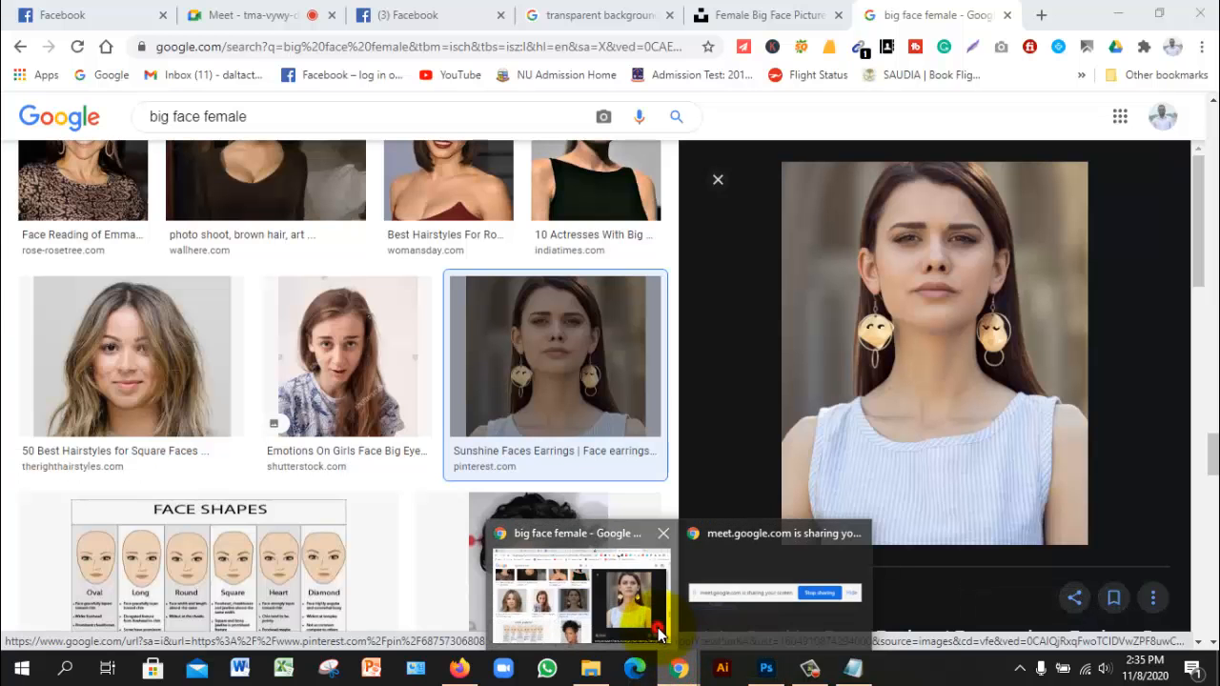
click(582, 591)
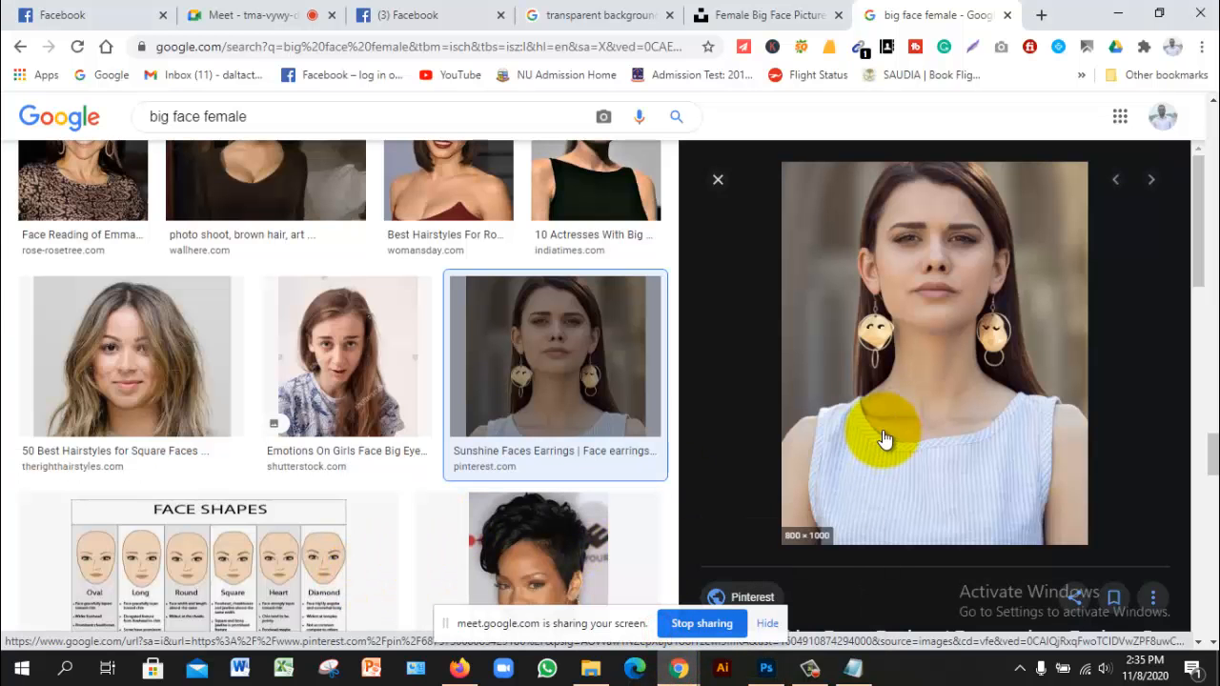
click(595, 667)
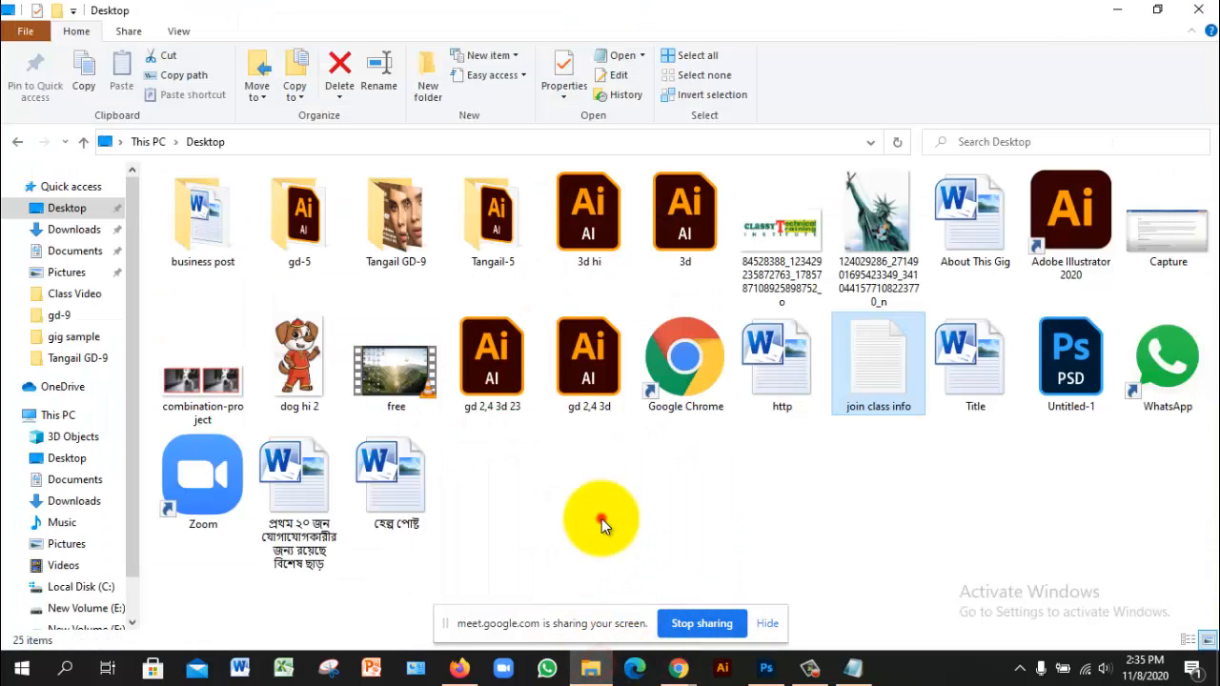
click(398, 234)
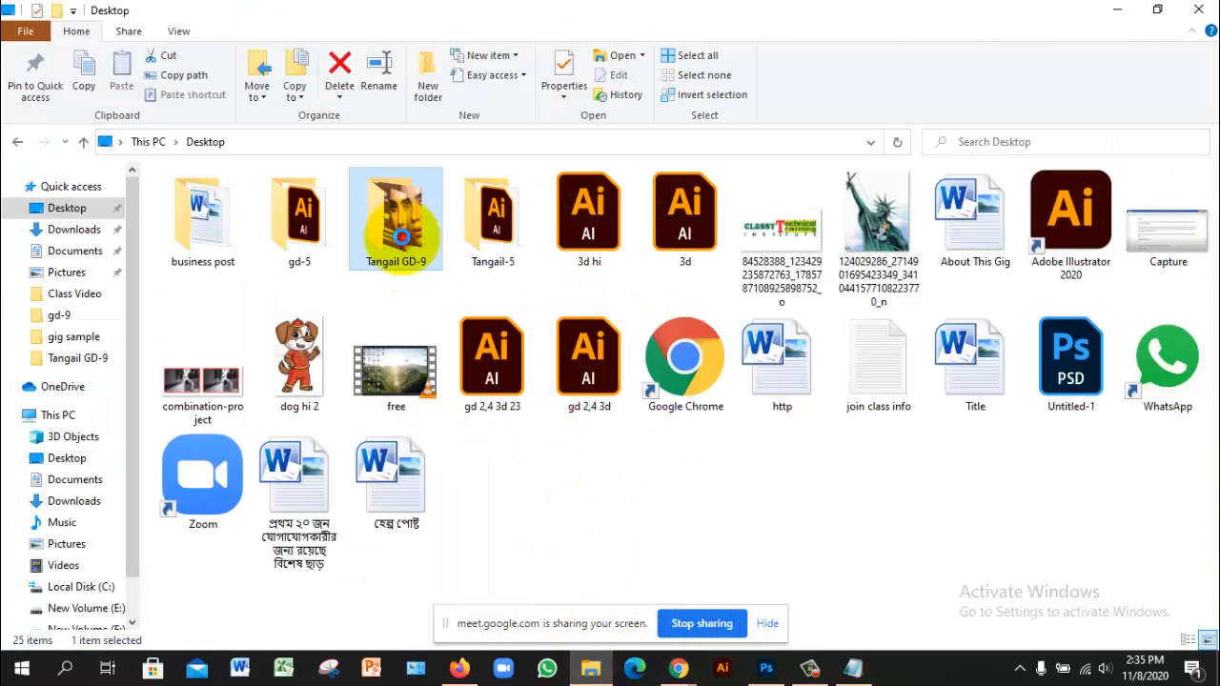
double_click(402, 238)
double_click(208, 249)
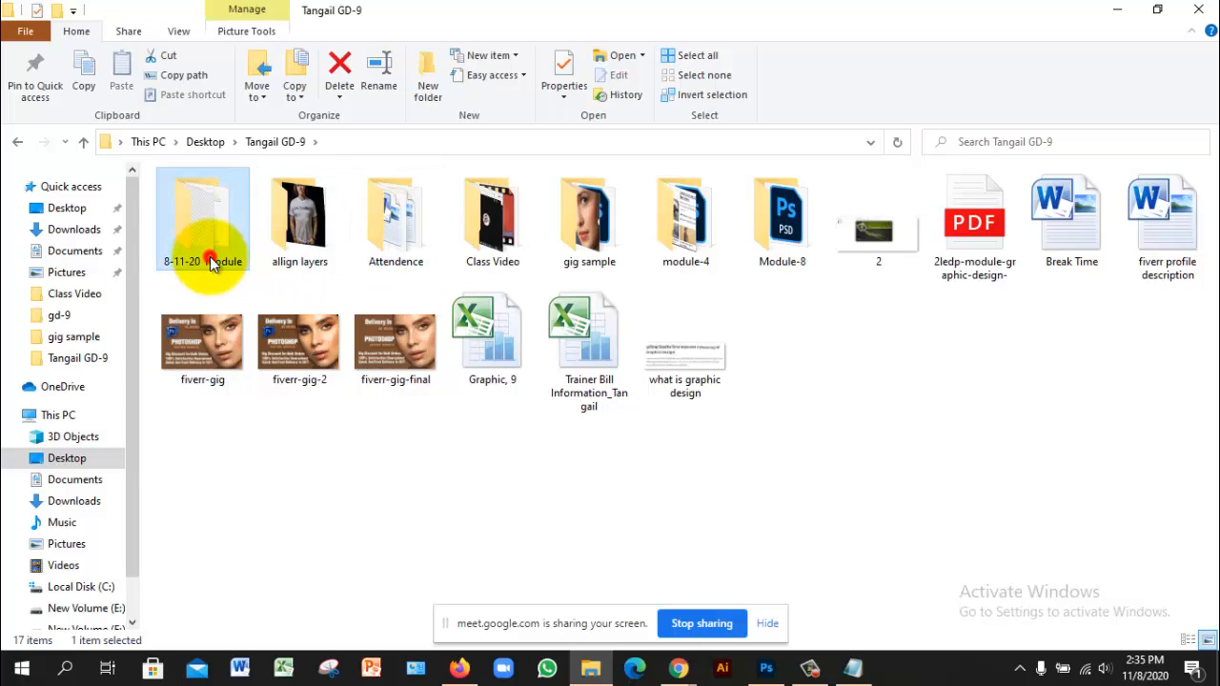
click(218, 274)
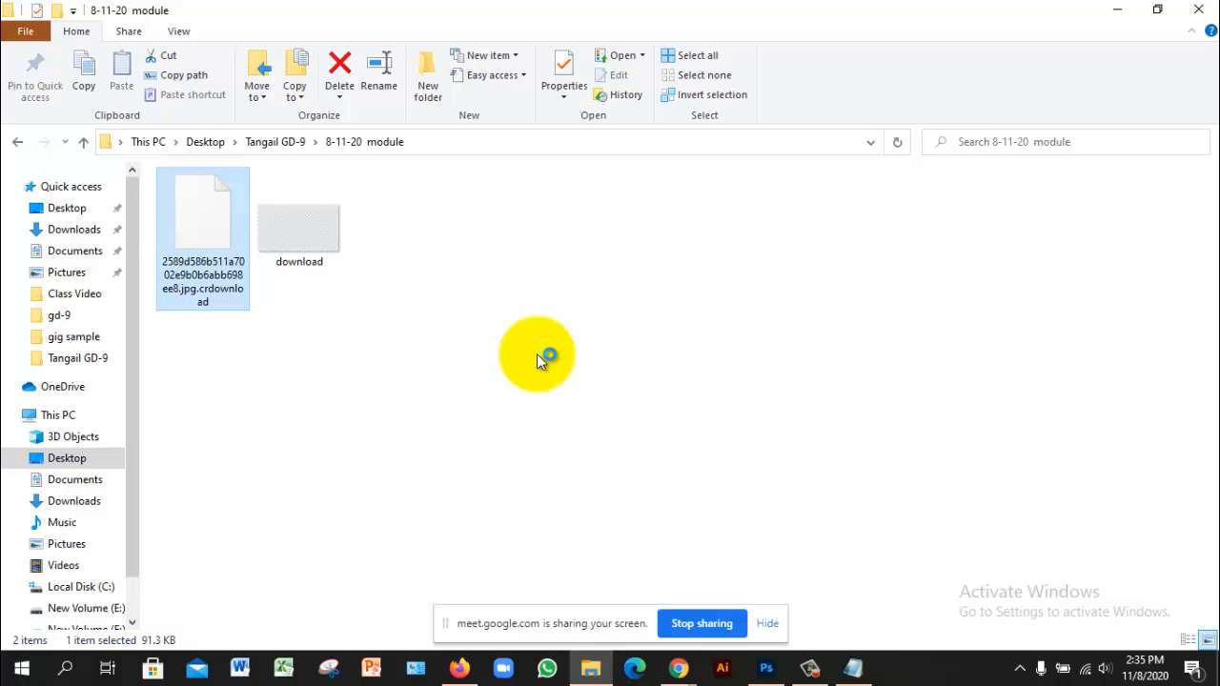
click(770, 669)
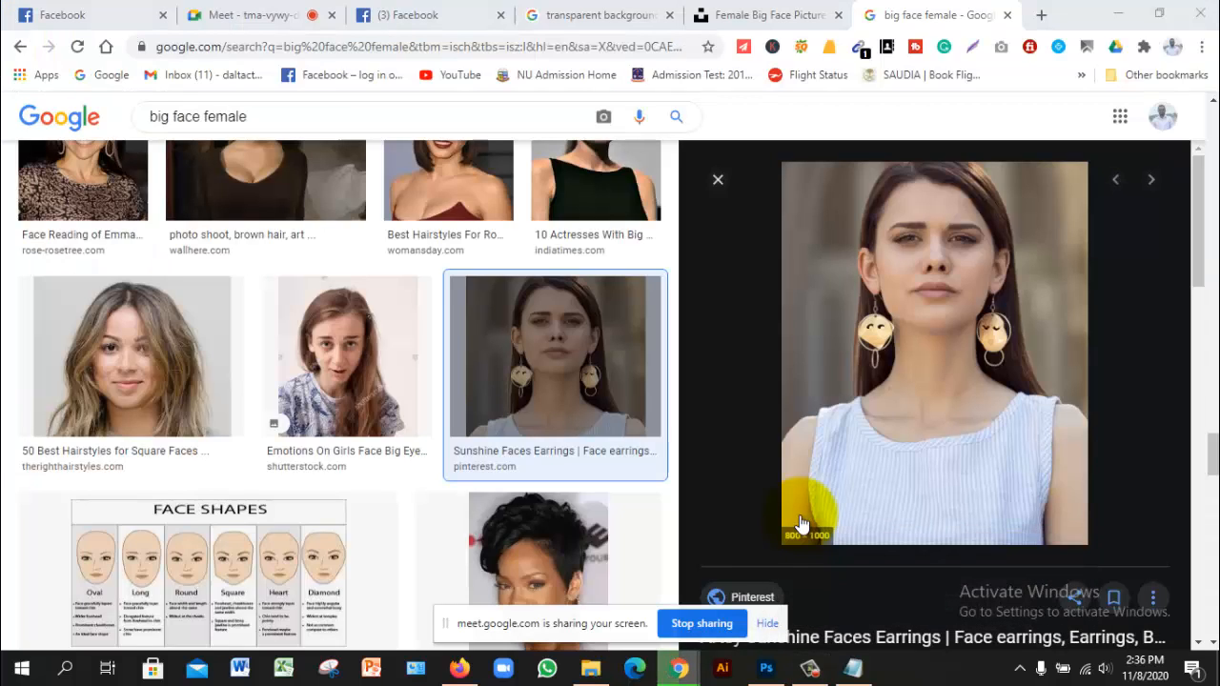
Try to save the earrings portrait from the Google Images preview again as a JPEG in the 8-11-20 module folder.
right_click(800, 515)
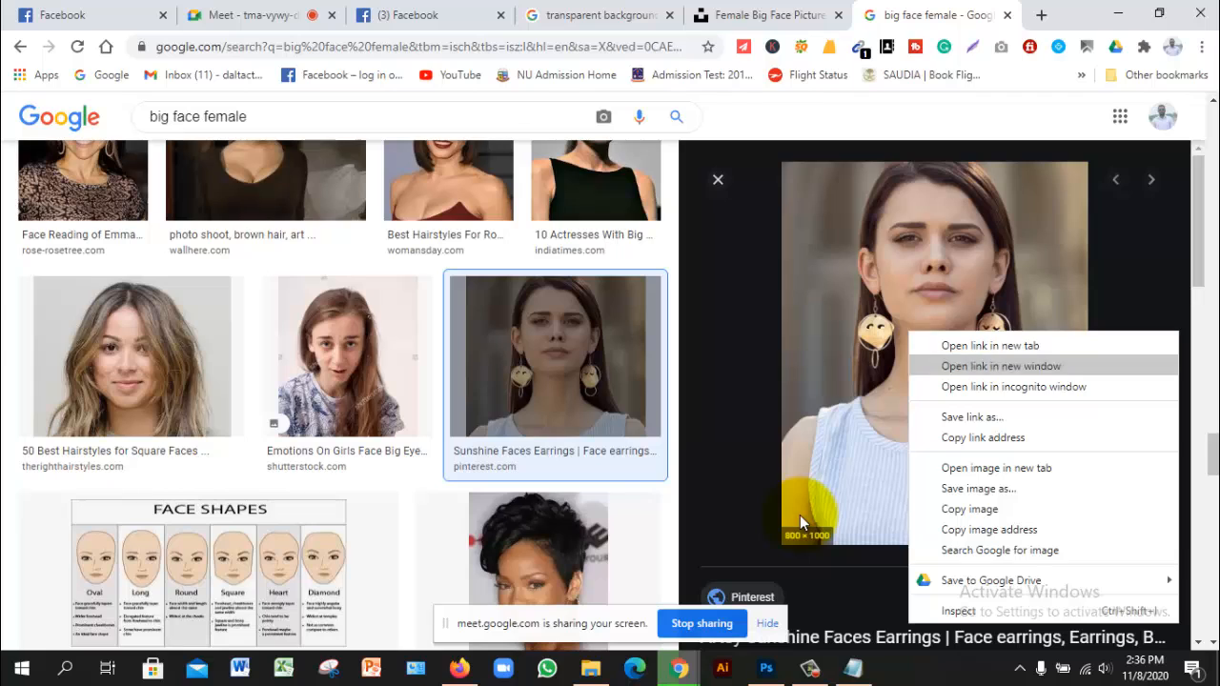
key(Down)
key(Down)
key(Down)
key(Down)
key(Down)
key(Return)
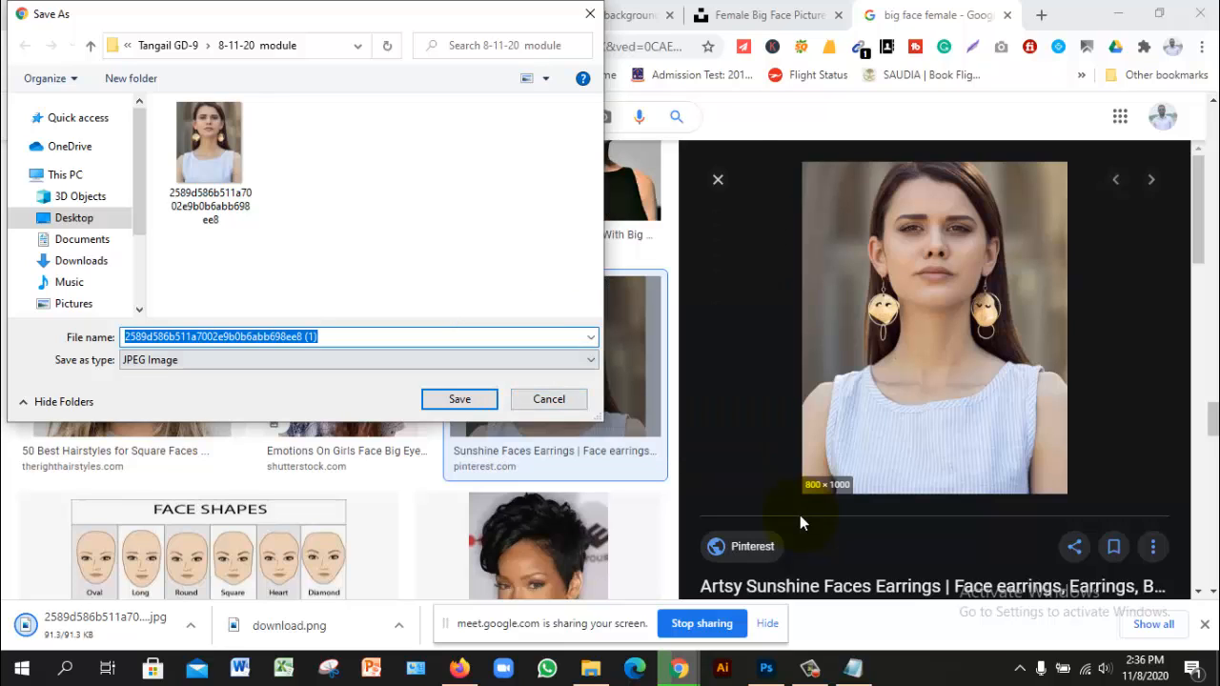
key(Return)
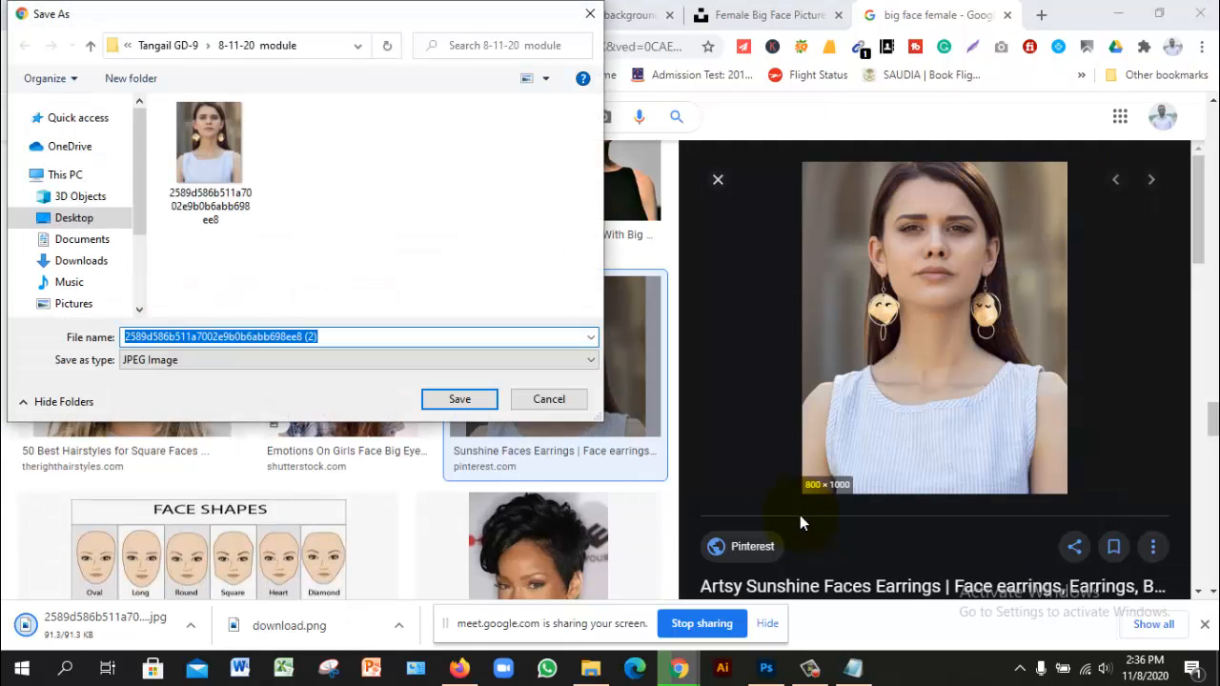
key(Escape)
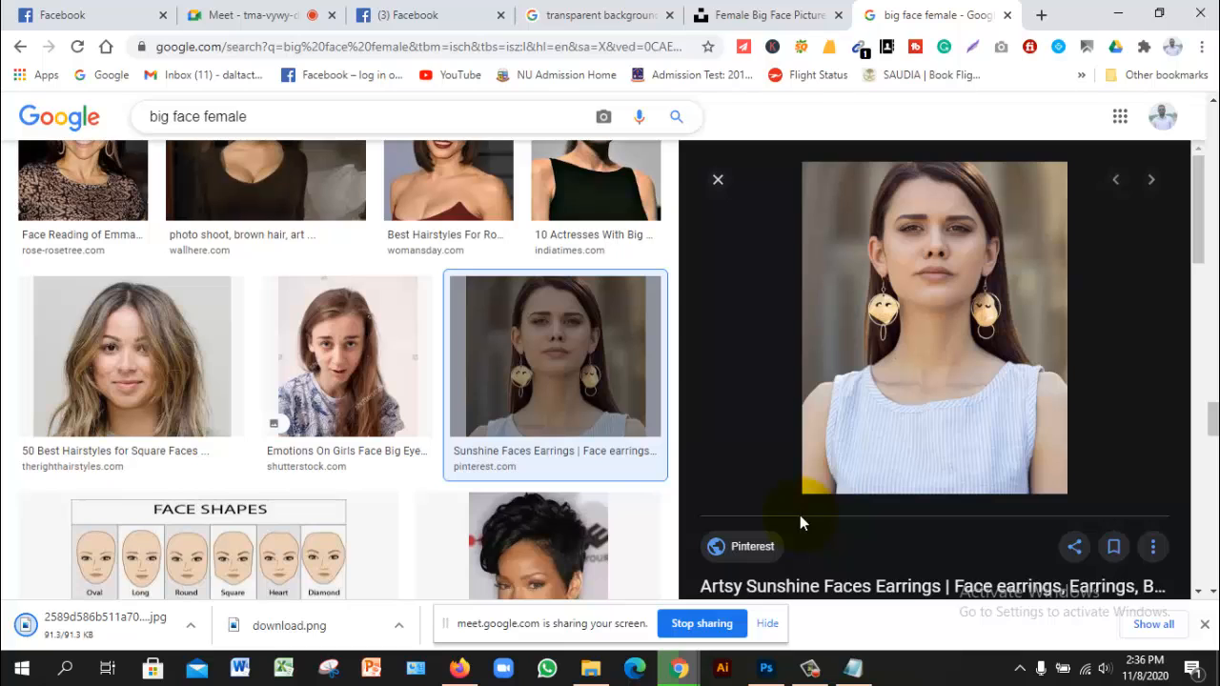
Switch to Photoshop and crop the portrait to about 9.28 × 9.56 in around the woman's head and upper shoulders.
key(alt+Tab)
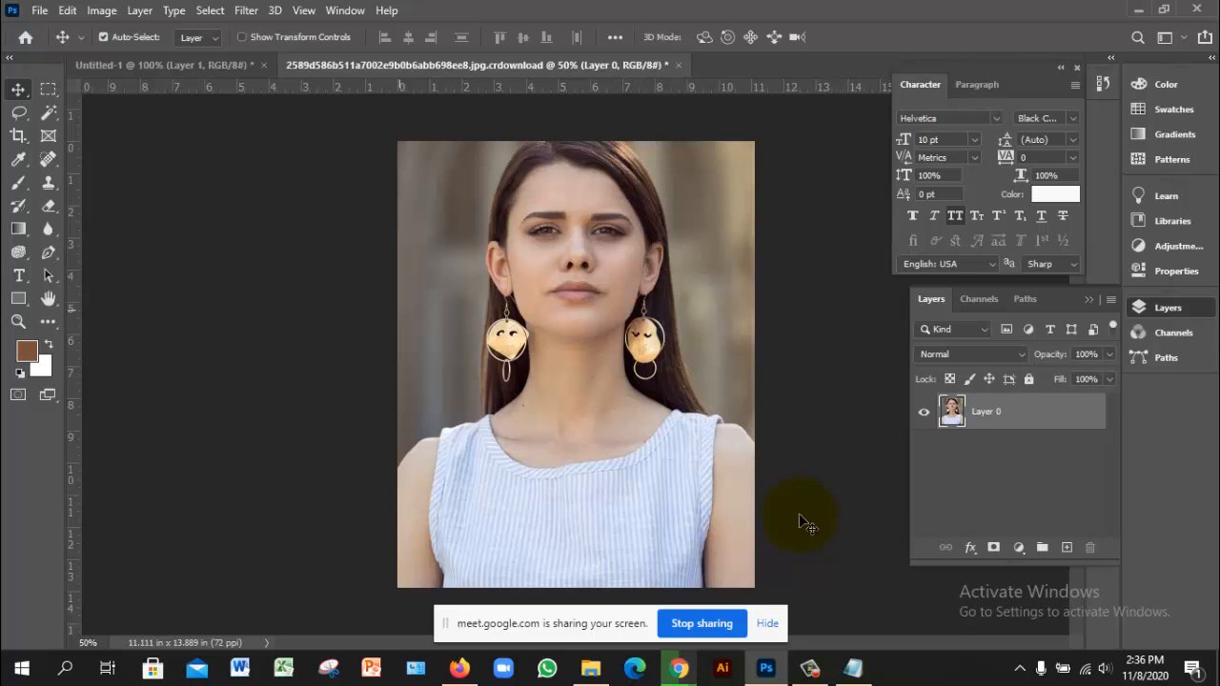
key(c)
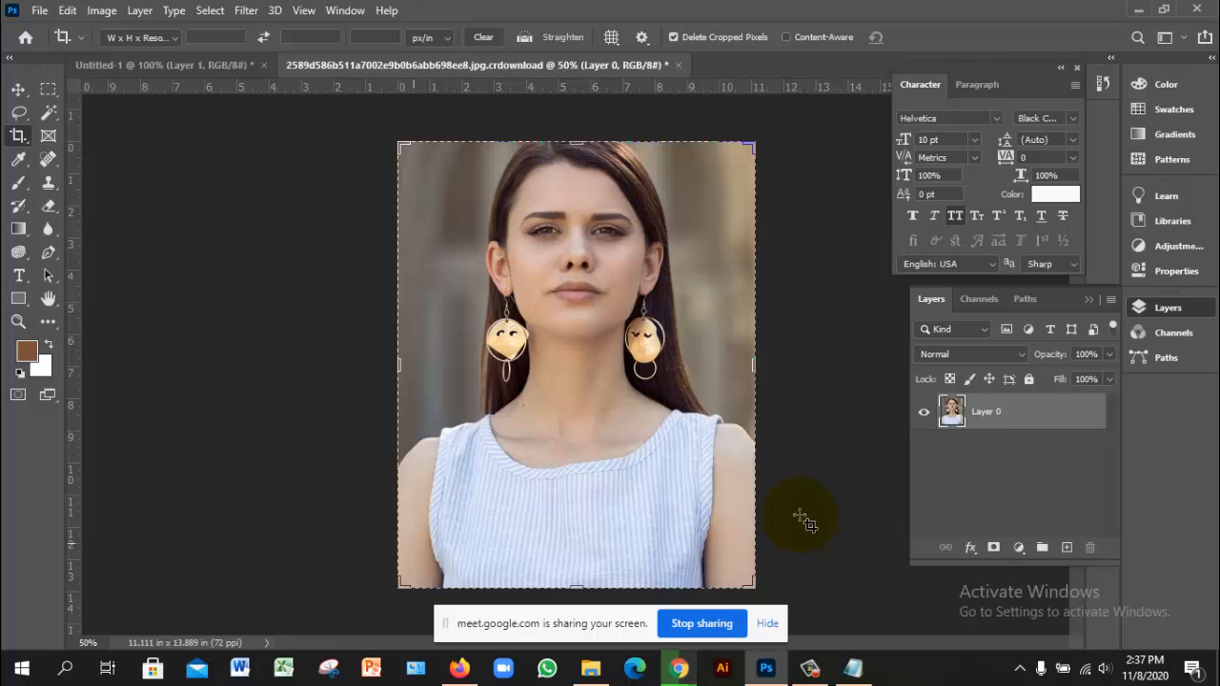
drag(400, 586, 421, 541)
drag(560, 347, 584, 347)
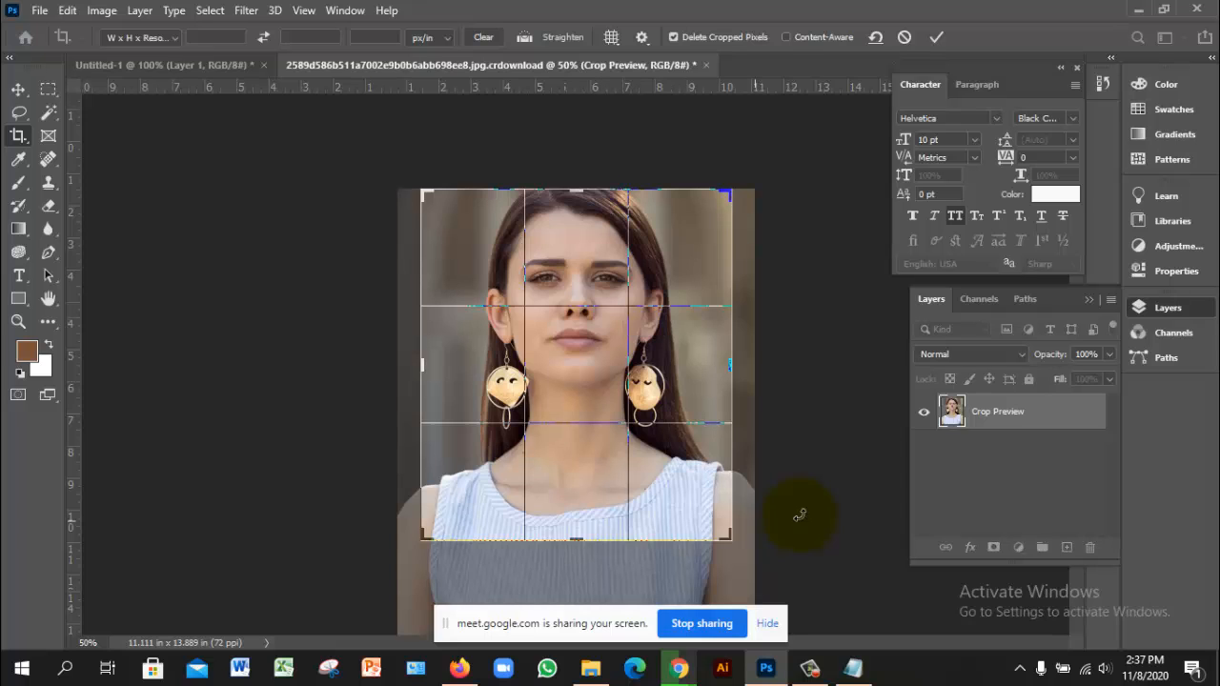
drag(731, 541, 724, 493)
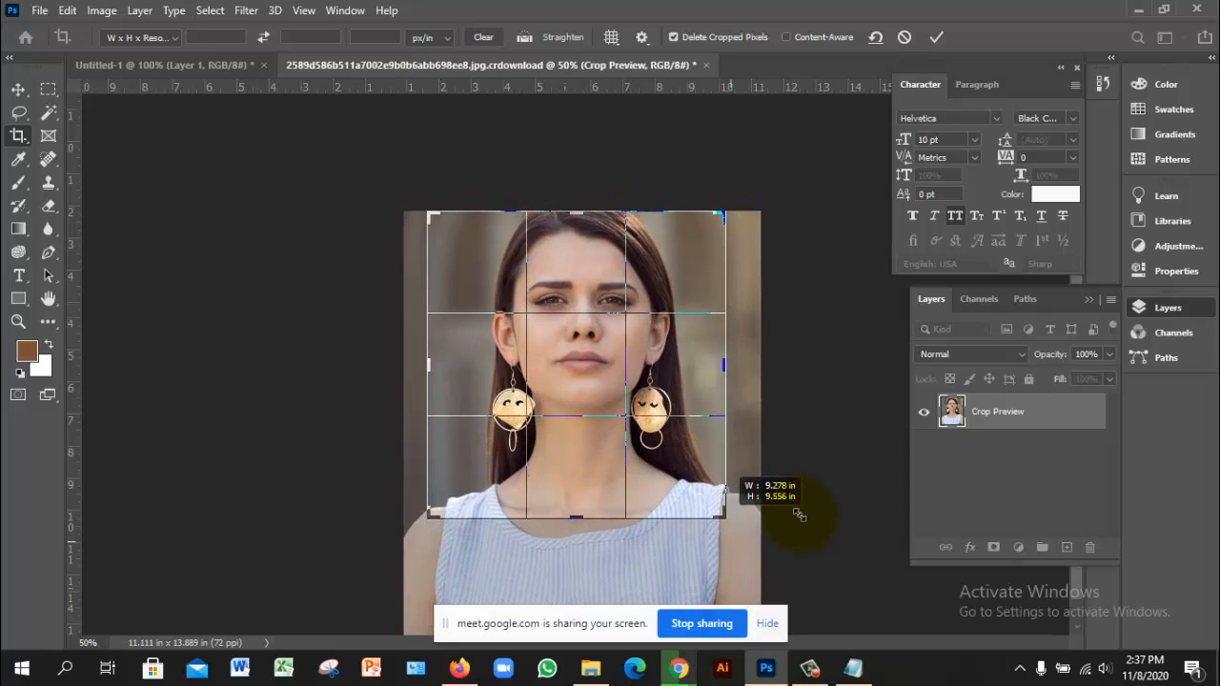
drag(799, 516, 802, 521)
key(Return)
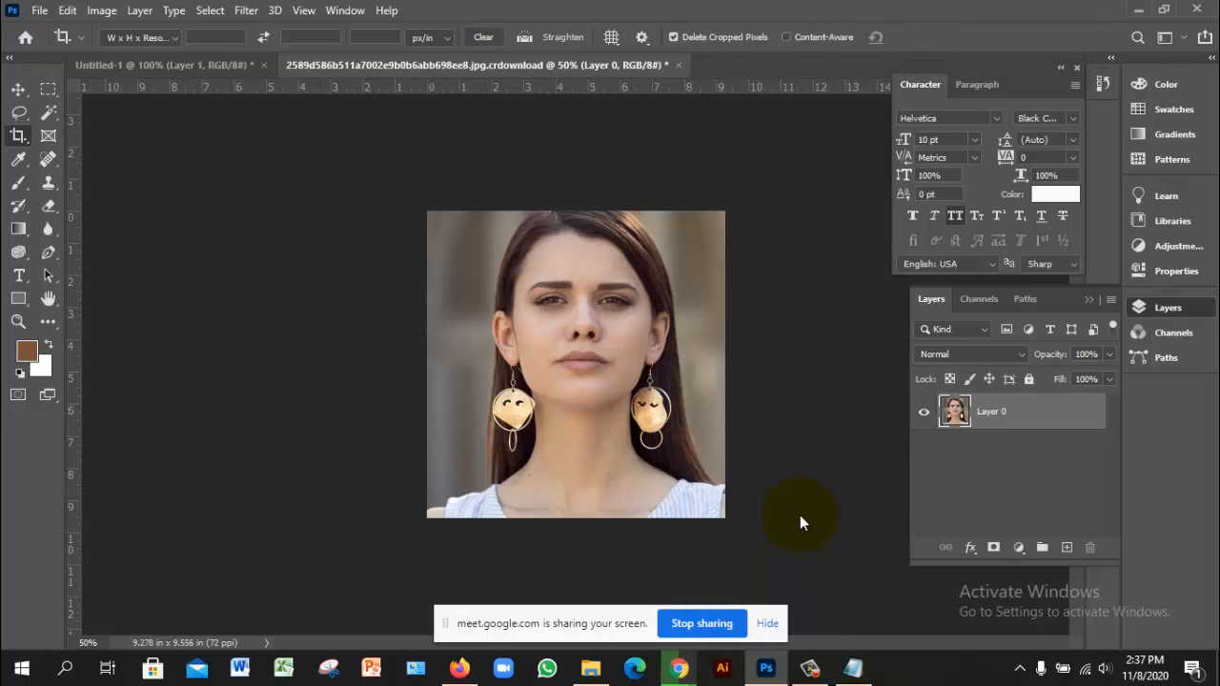
Try placing the cropped portrait with its background in the Untitled-1 document, and delete the added layer.
key(v)
key(ctrl+Tab)
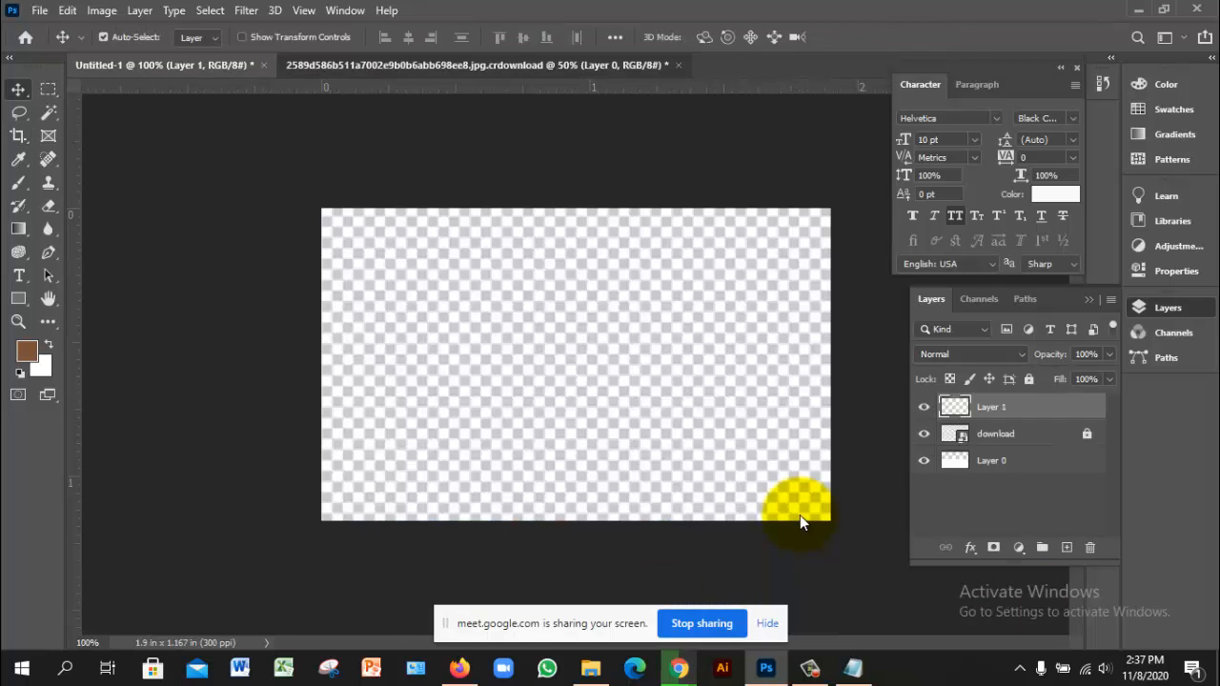
key(ctrl+Tab)
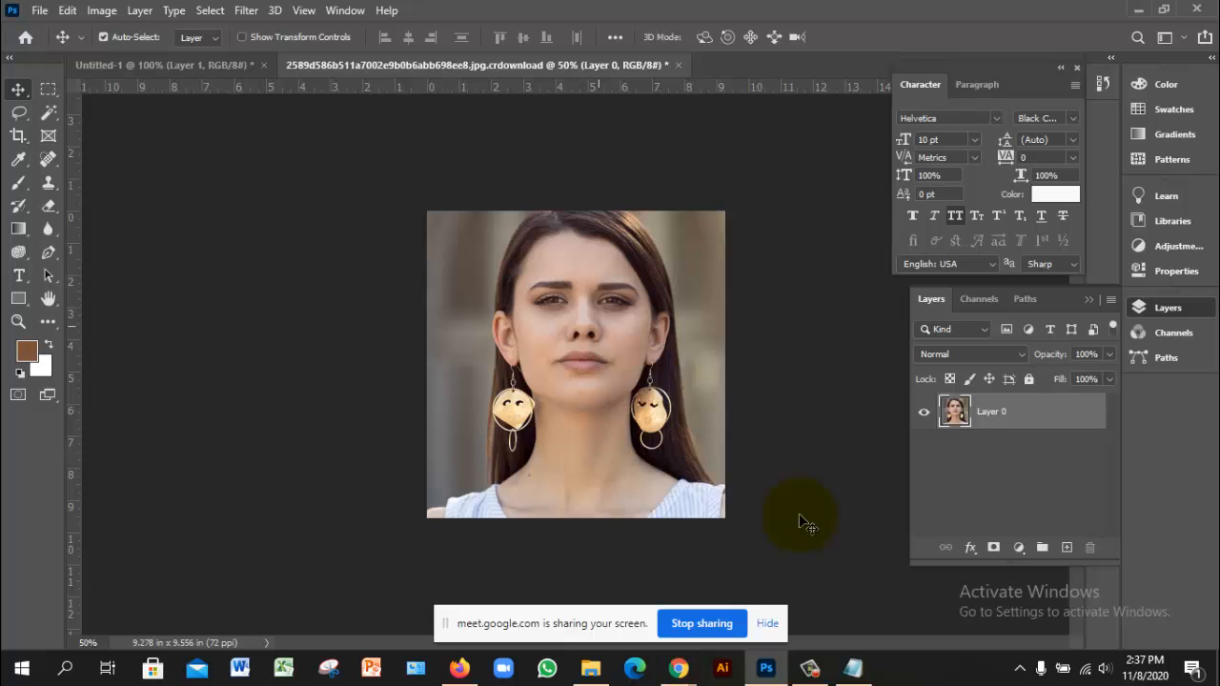
drag(583, 317, 190, 68)
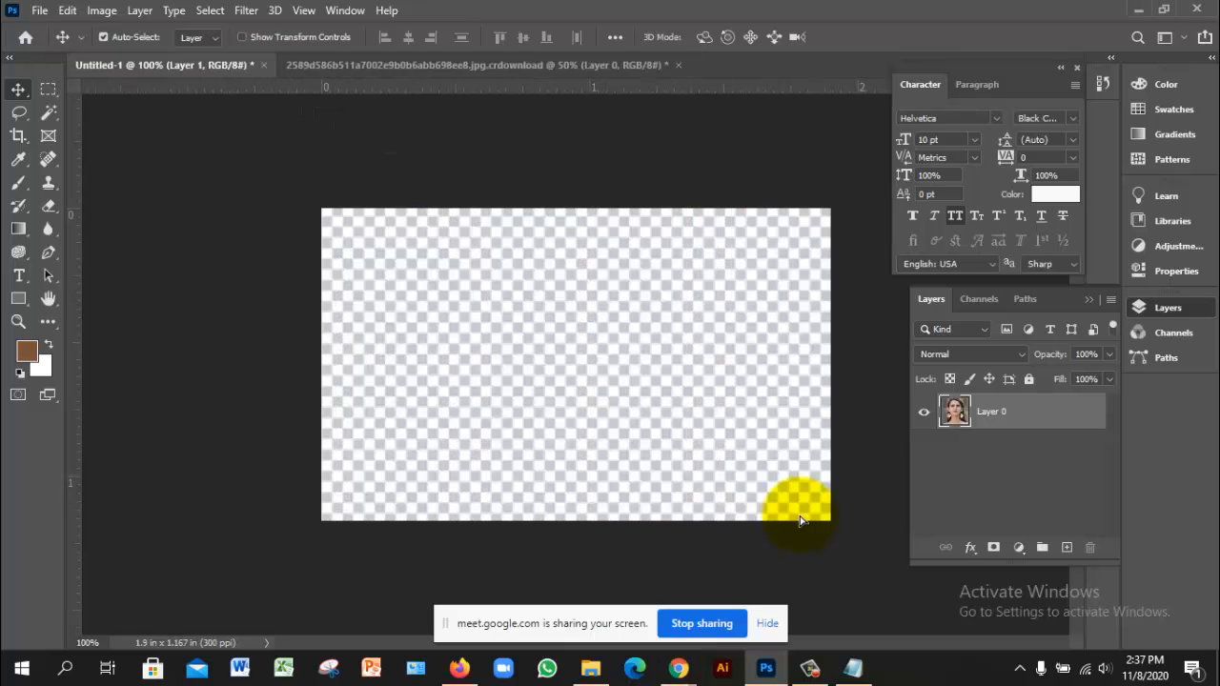
drag(801, 520, 806, 524)
drag(567, 338, 584, 386)
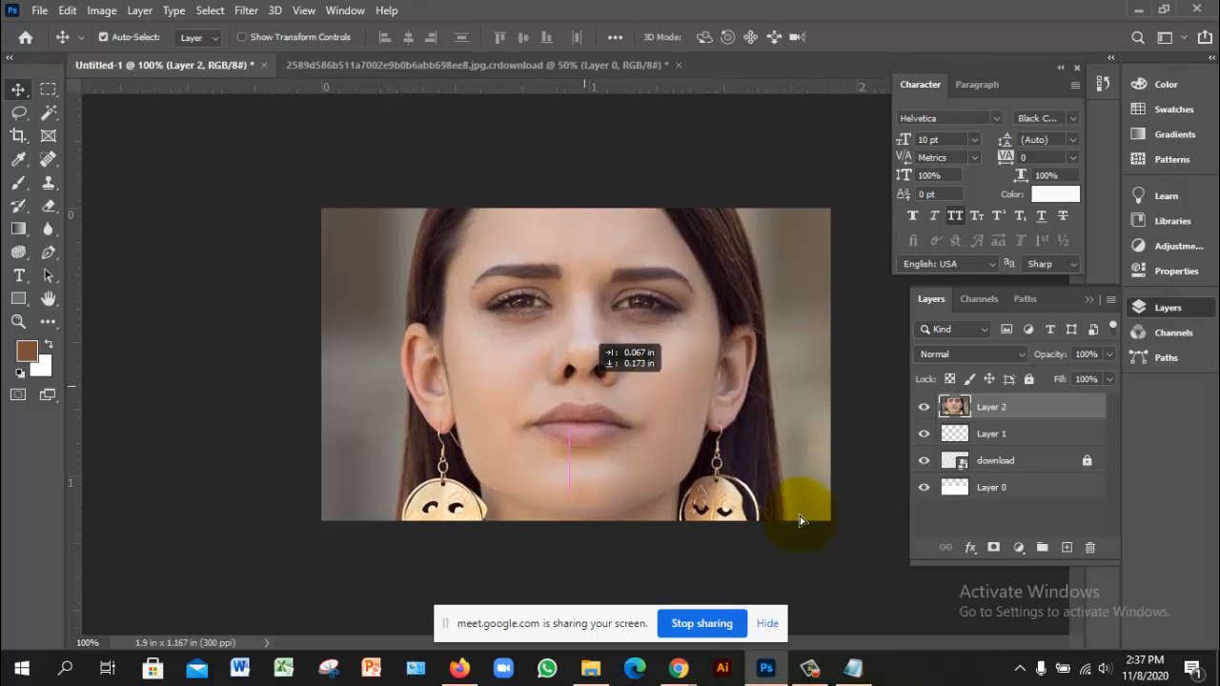
key(Delete)
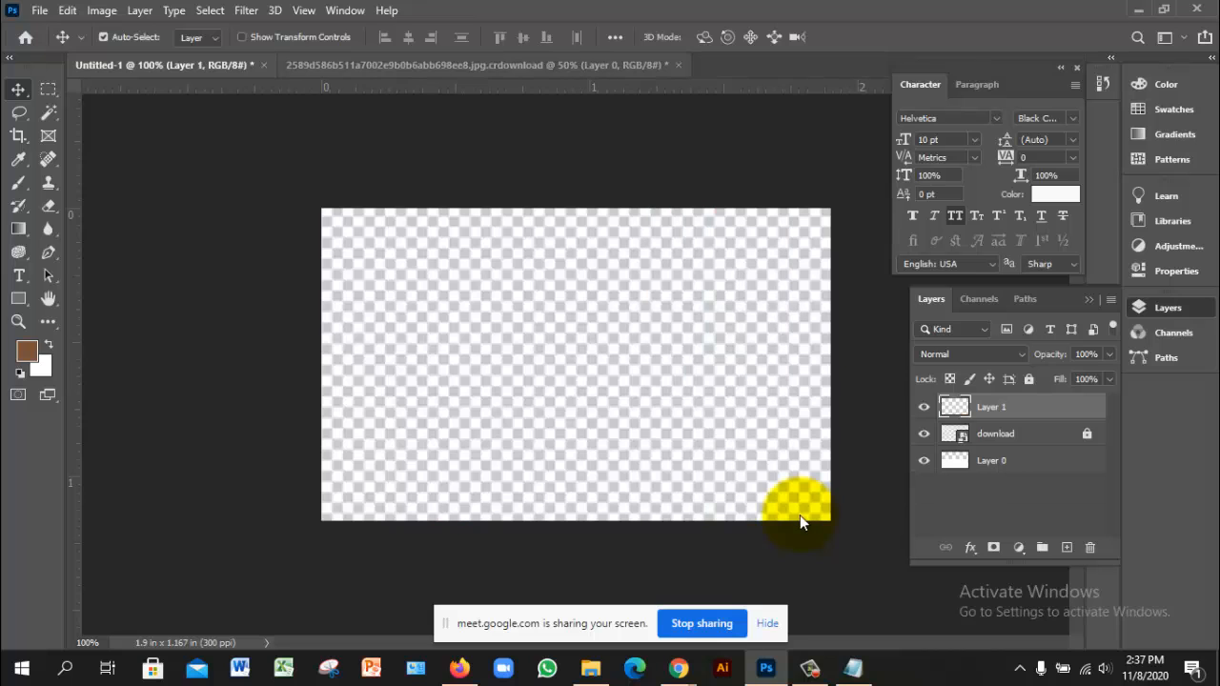
Return to the cropped portrait document and select the woman with Select Subject.
key(ctrl+Tab)
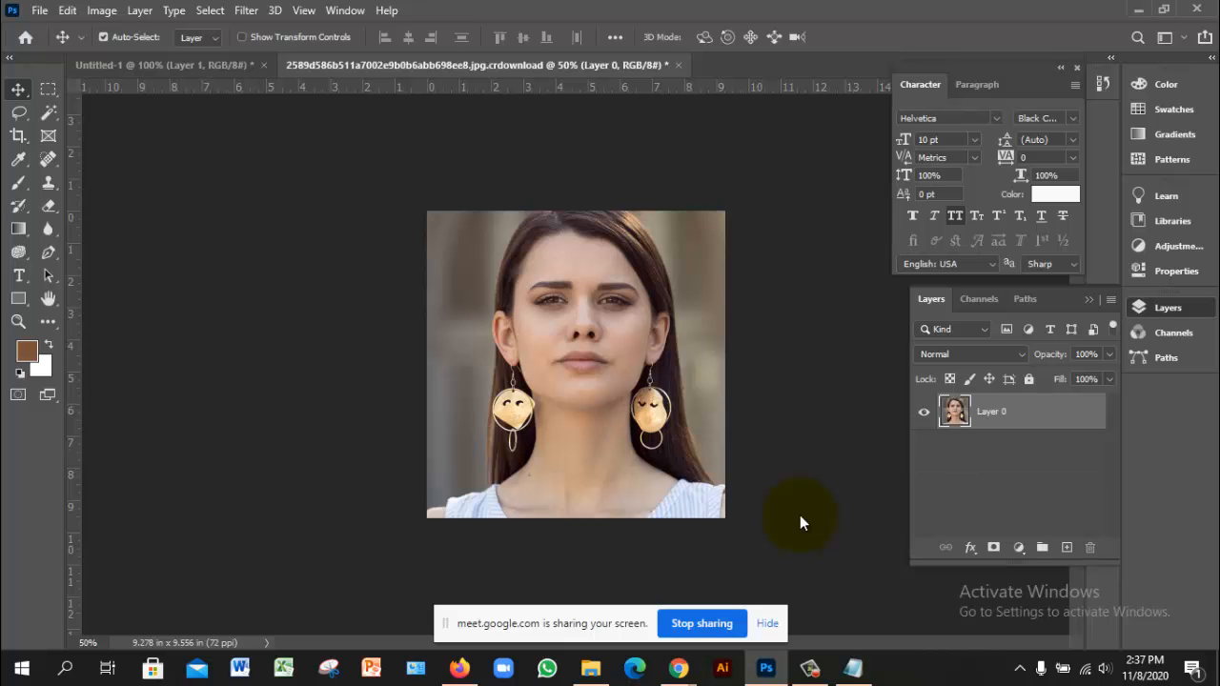
key(alt+s)
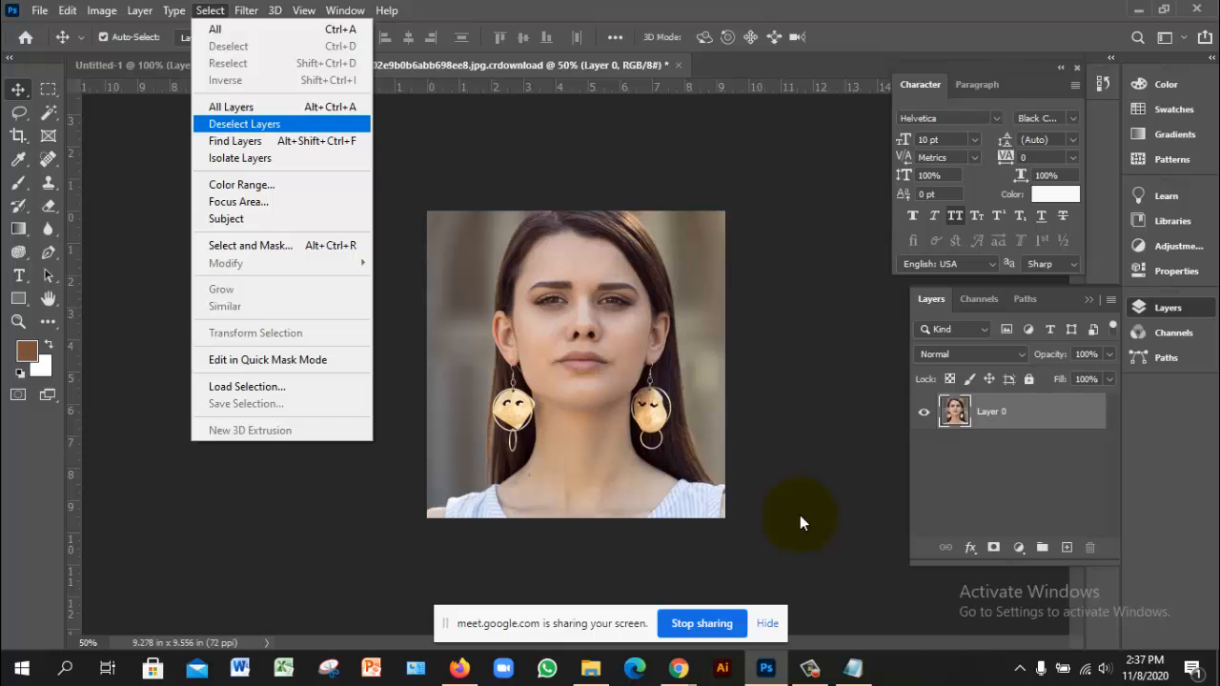
key(Down)
key(Down)
key(Return)
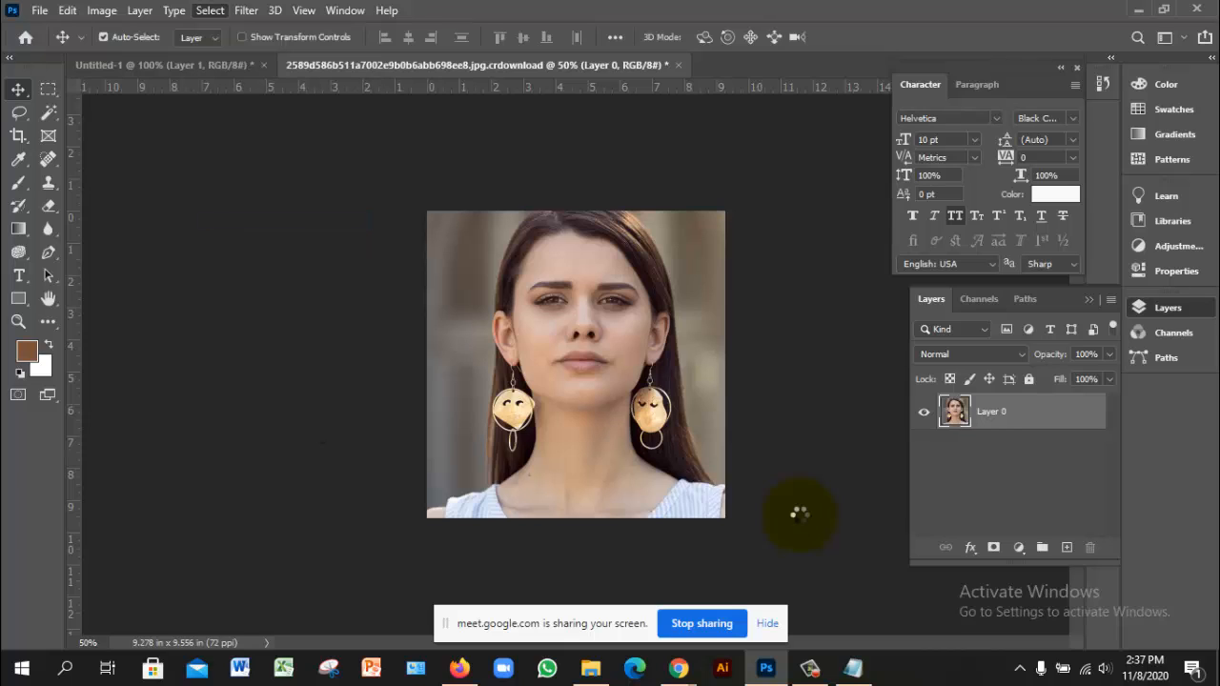
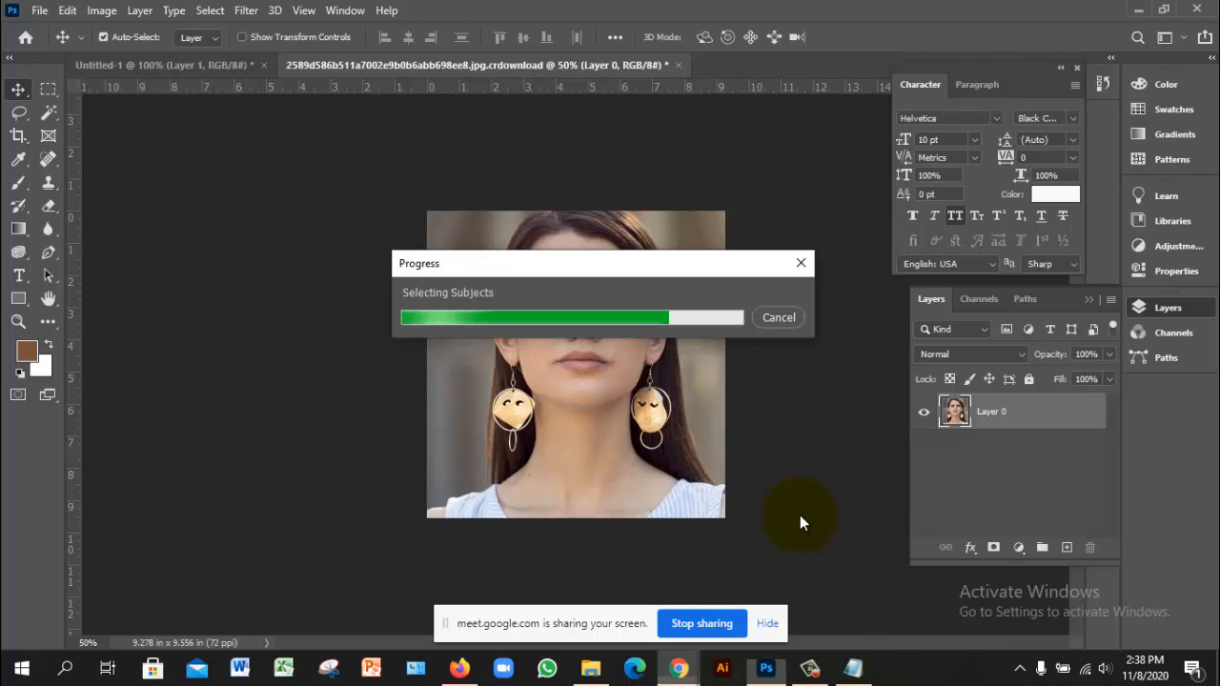
Switch to Chrome, close the image search tabs and spare Facebook tab, and admit the waiting participant to the Google Meet call.
mouse_move(679, 669)
click(582, 595)
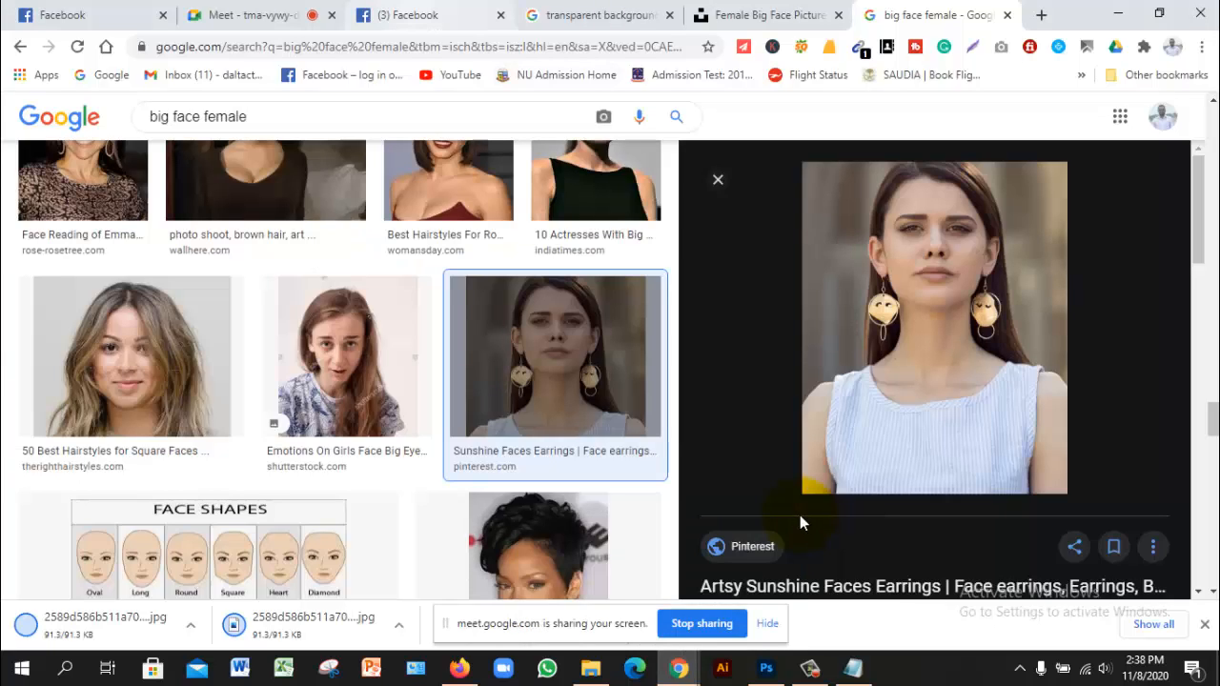
click(410, 16)
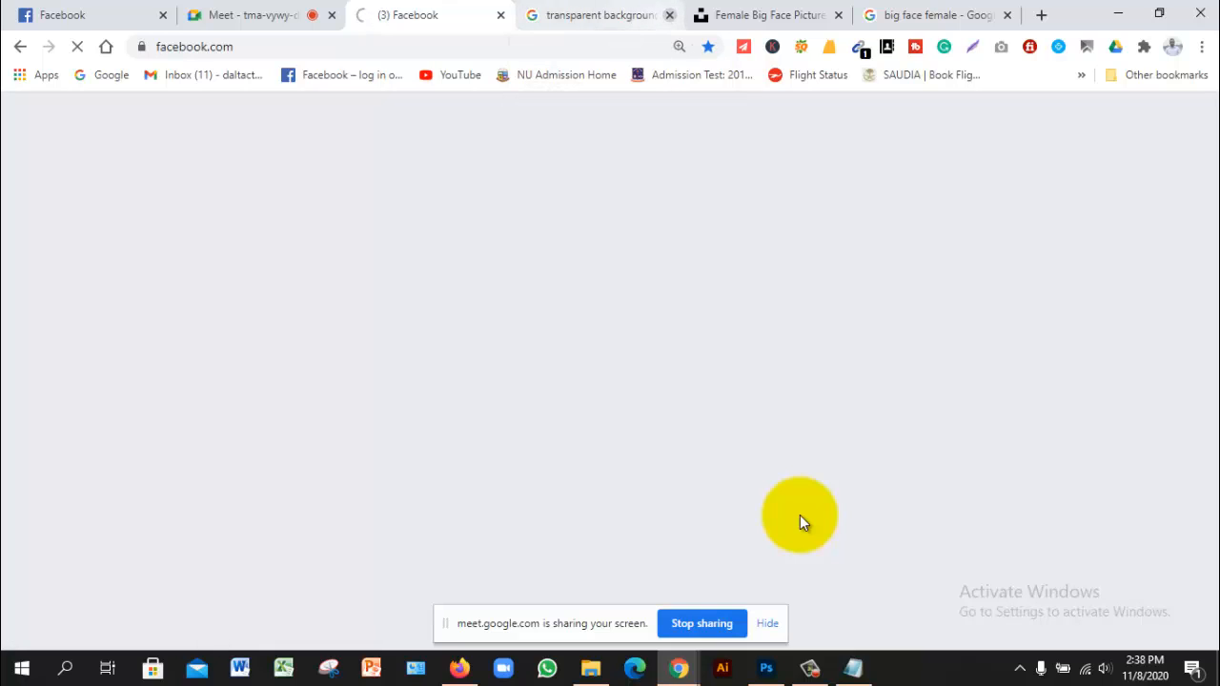
click(669, 15)
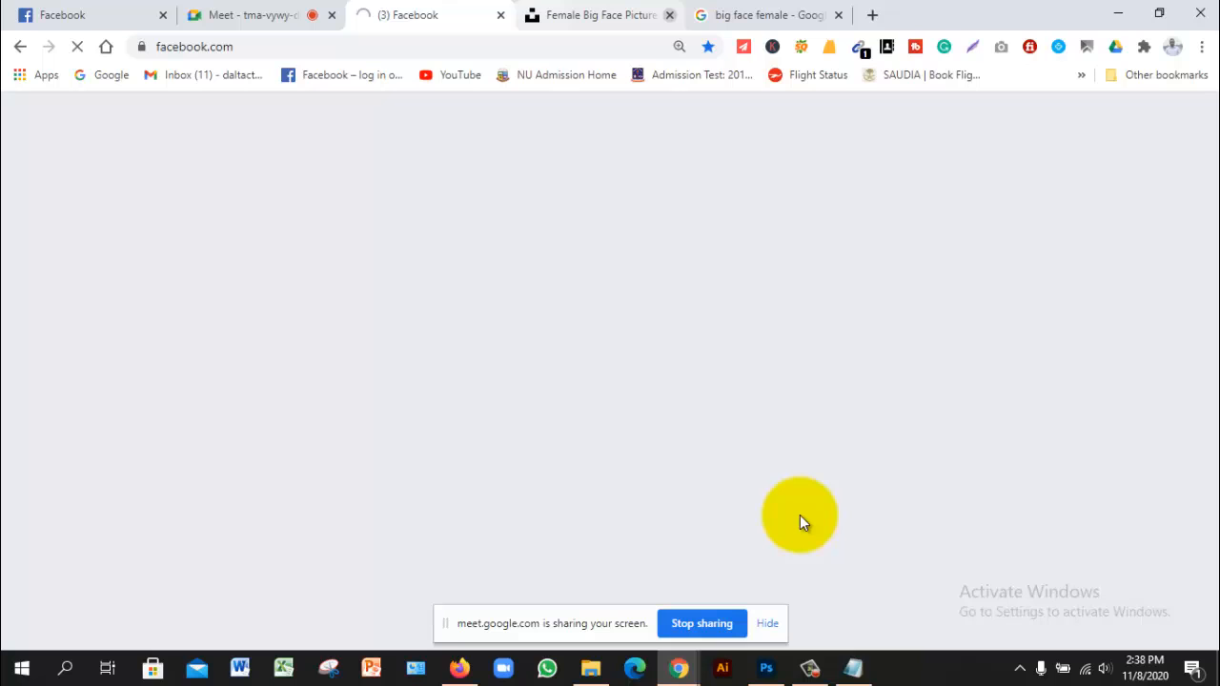
click(669, 15)
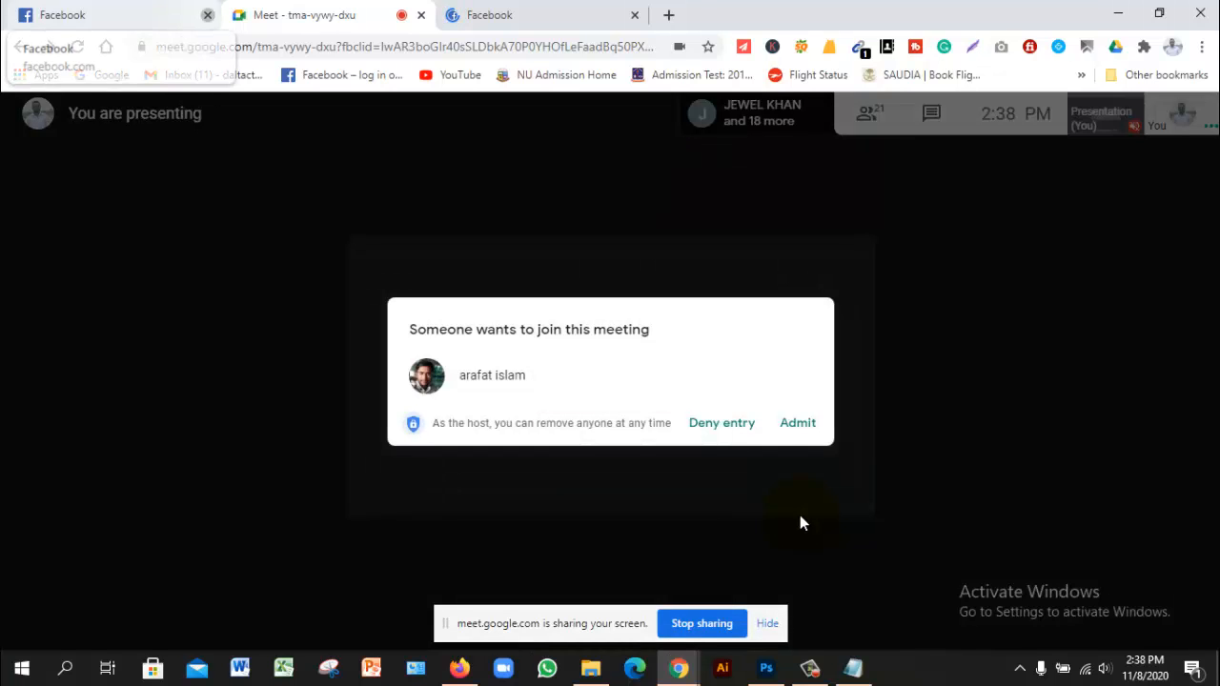
key(Tab)
key(Return)
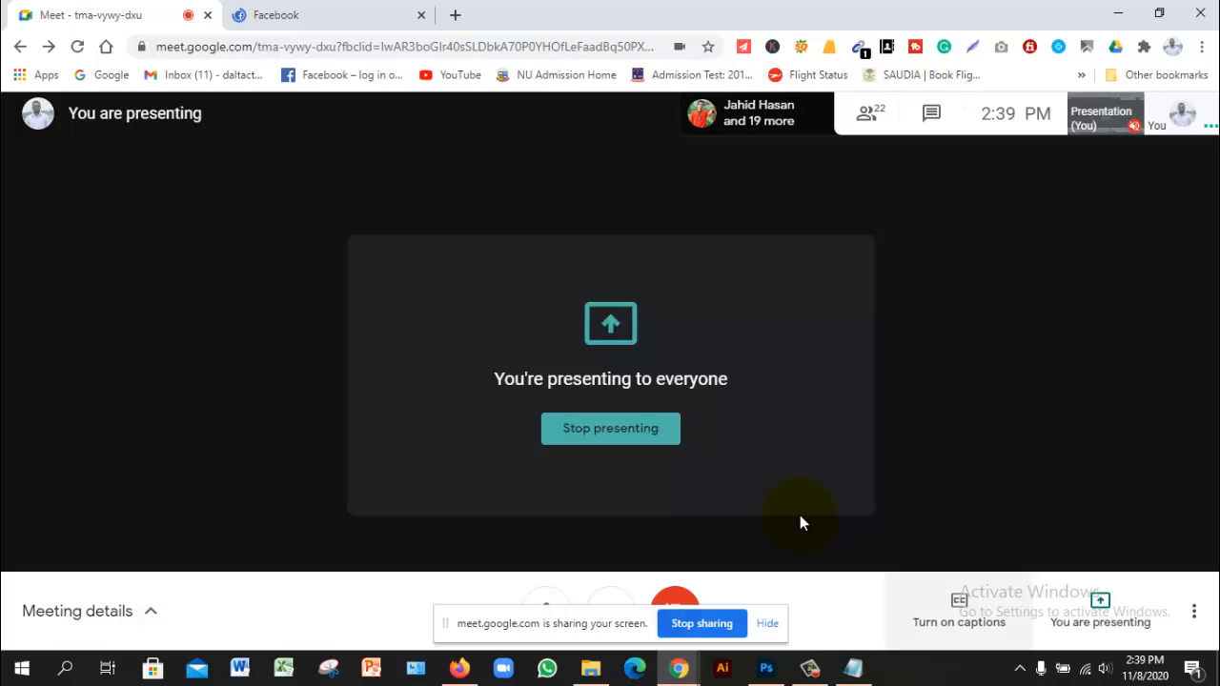
Switch to Photoshop and open the woman's selection in Select and Mask, previewed with the On White view.
key(alt+Tab)
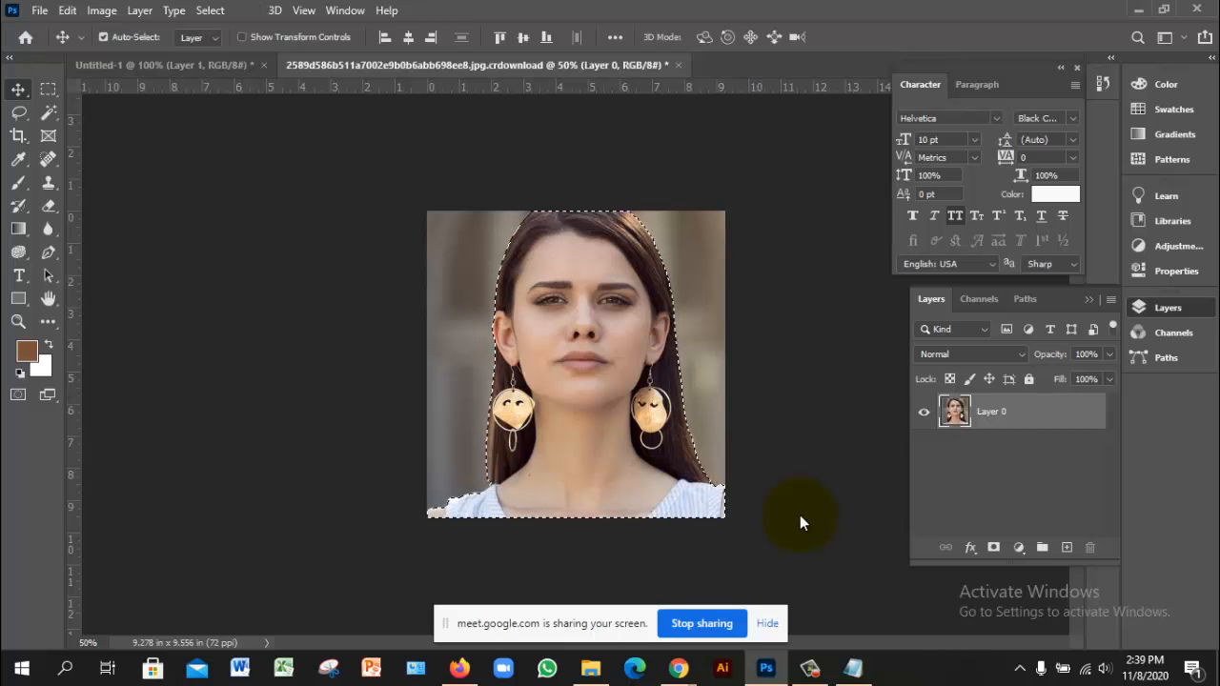
key(alt+s)
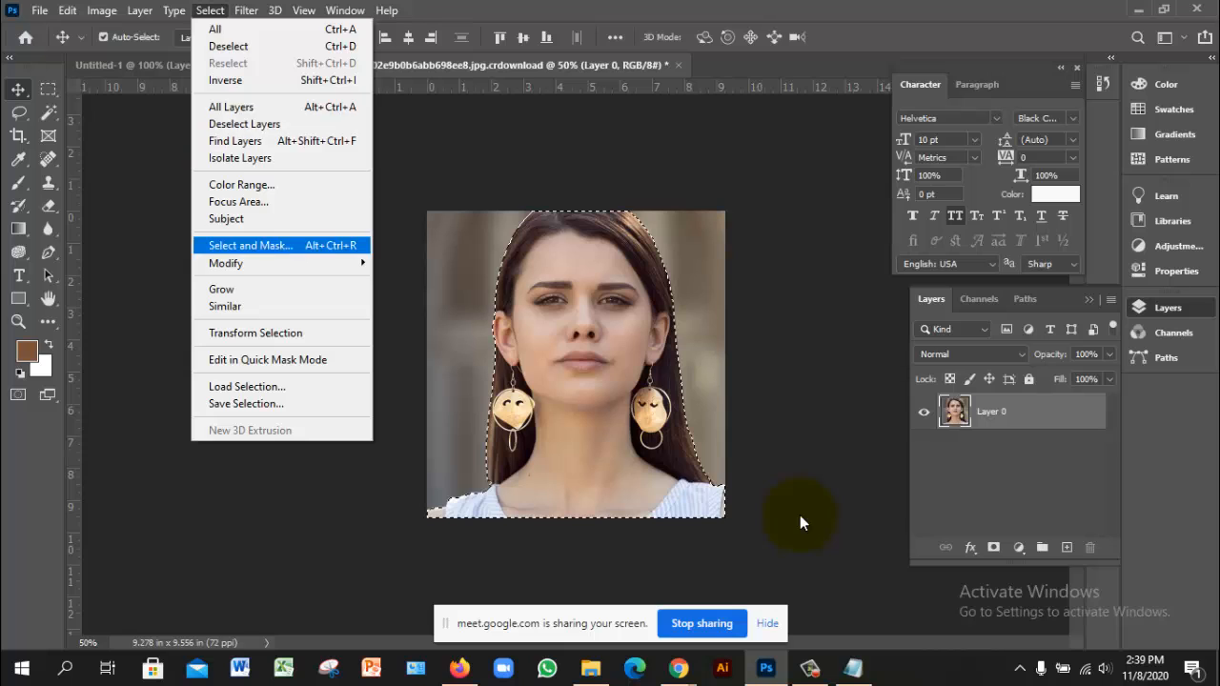
key(Return)
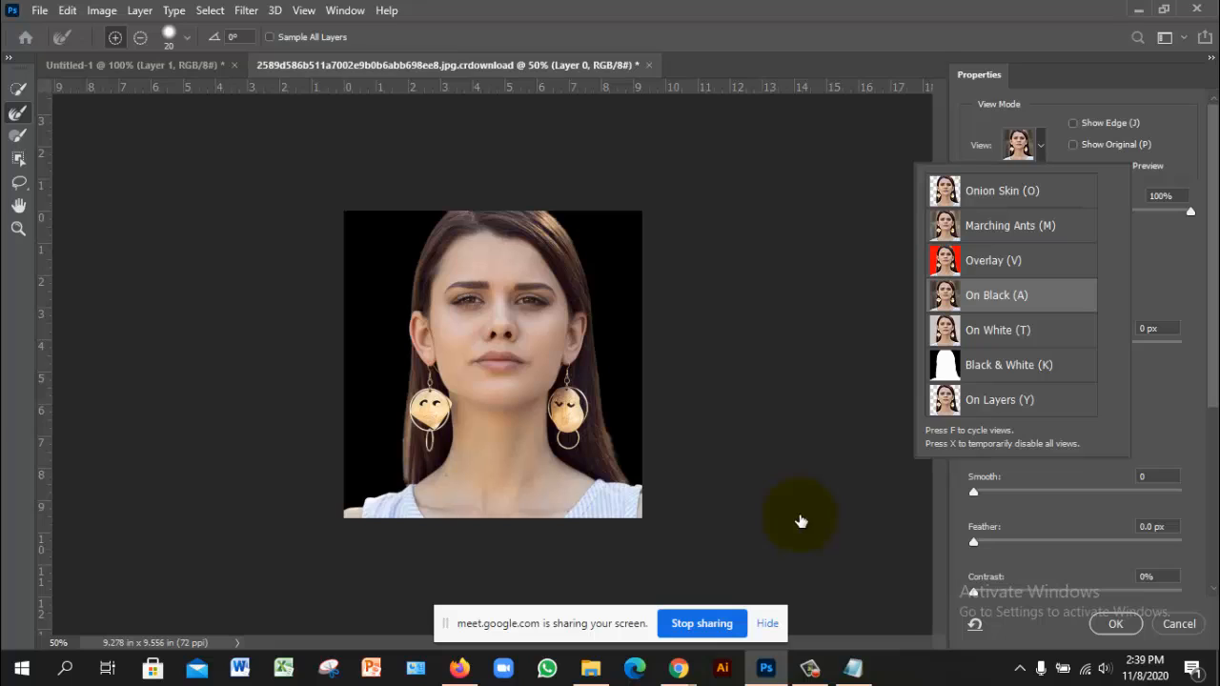
key(f)
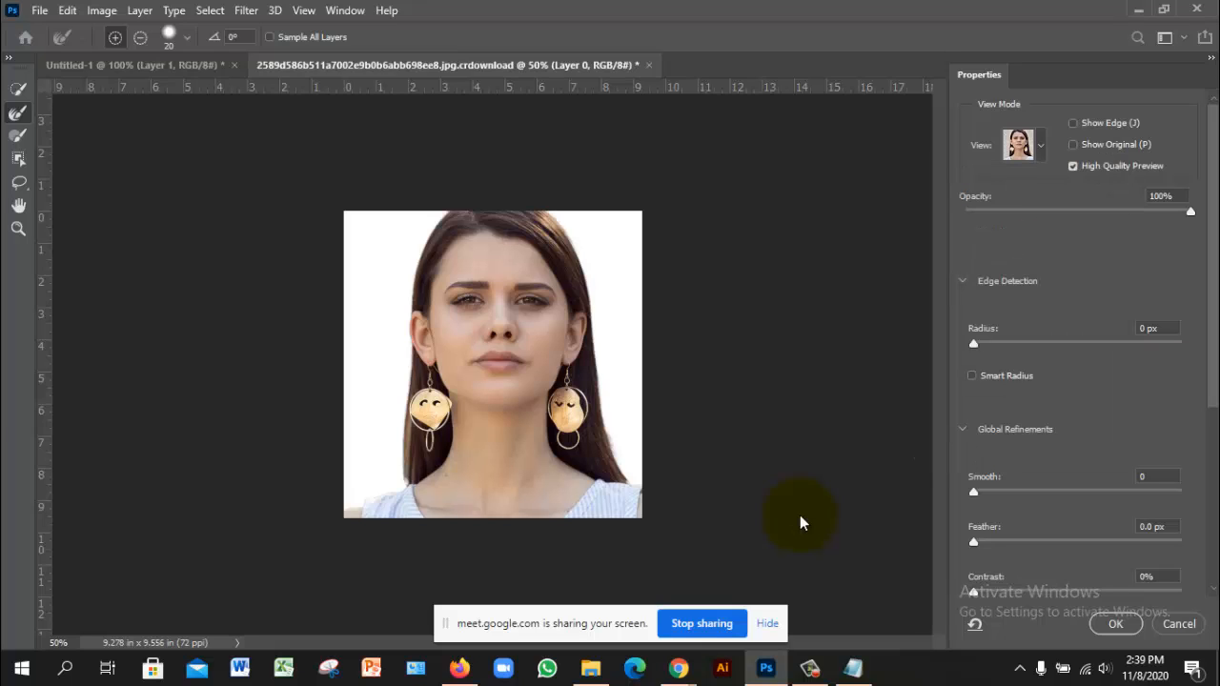
Refine the selection edge with slight smoothing, 1.8 px feather and 4% contrast, and output it to a new layer with layer mask.
scroll(801, 524, down, 5)
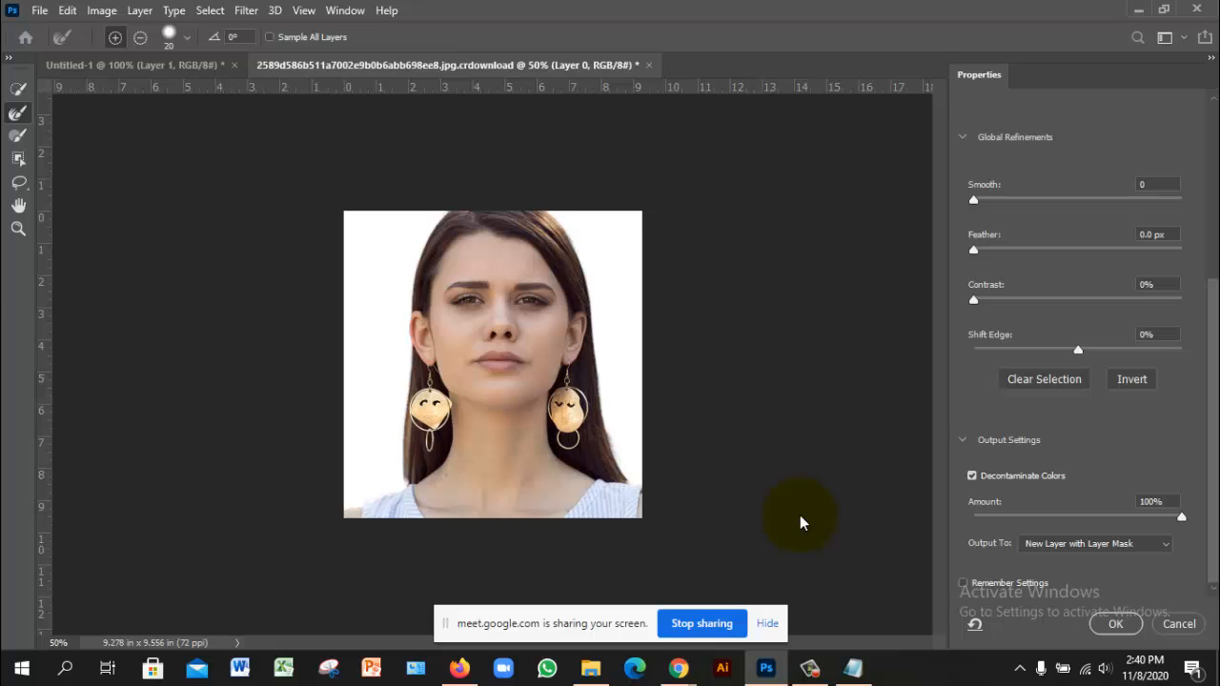
drag(973, 250, 995, 250)
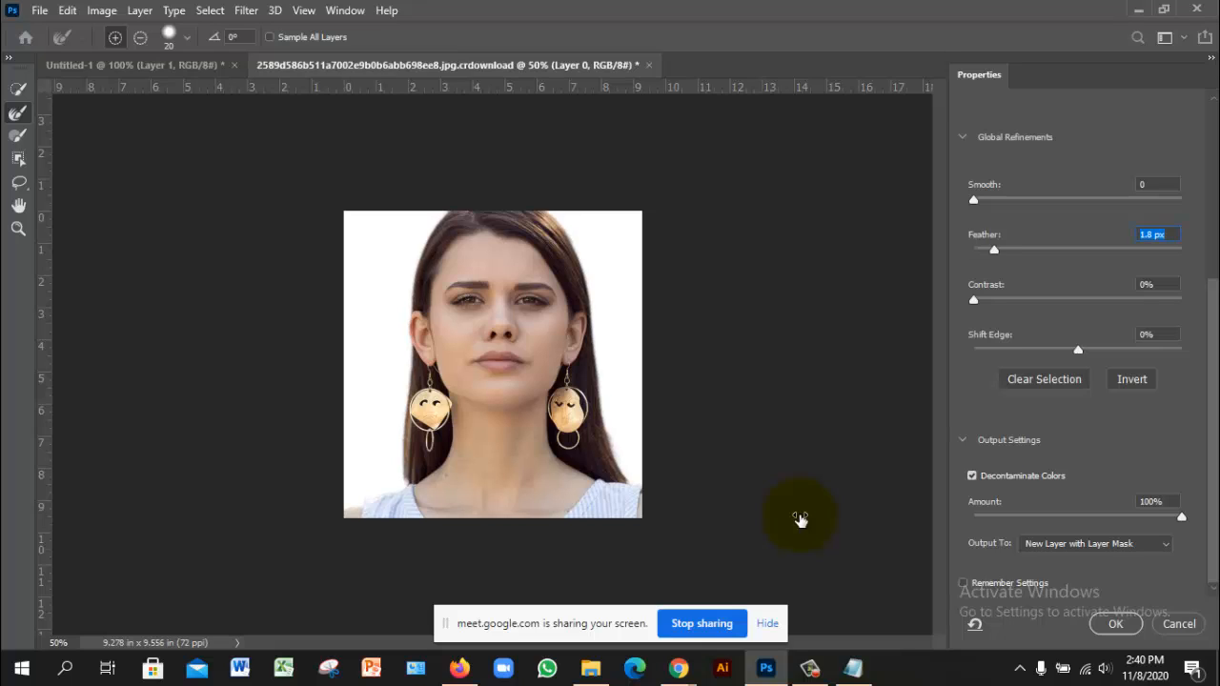
drag(973, 300, 983, 300)
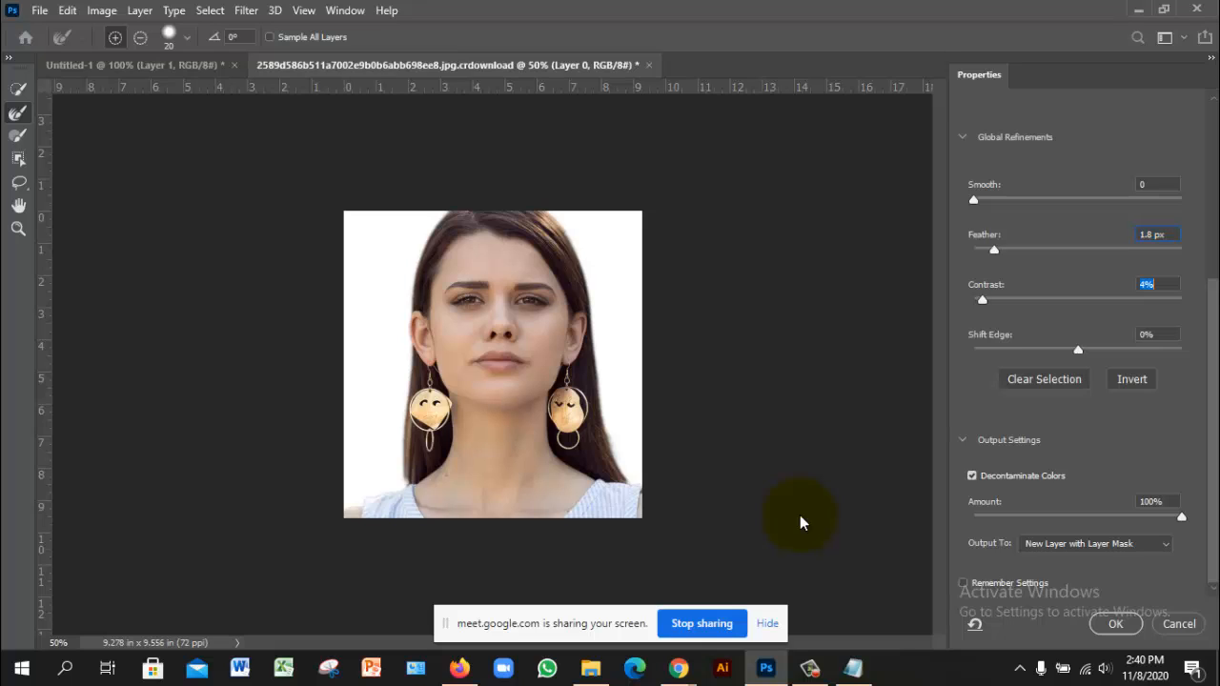
drag(973, 199, 988, 199)
click(1115, 623)
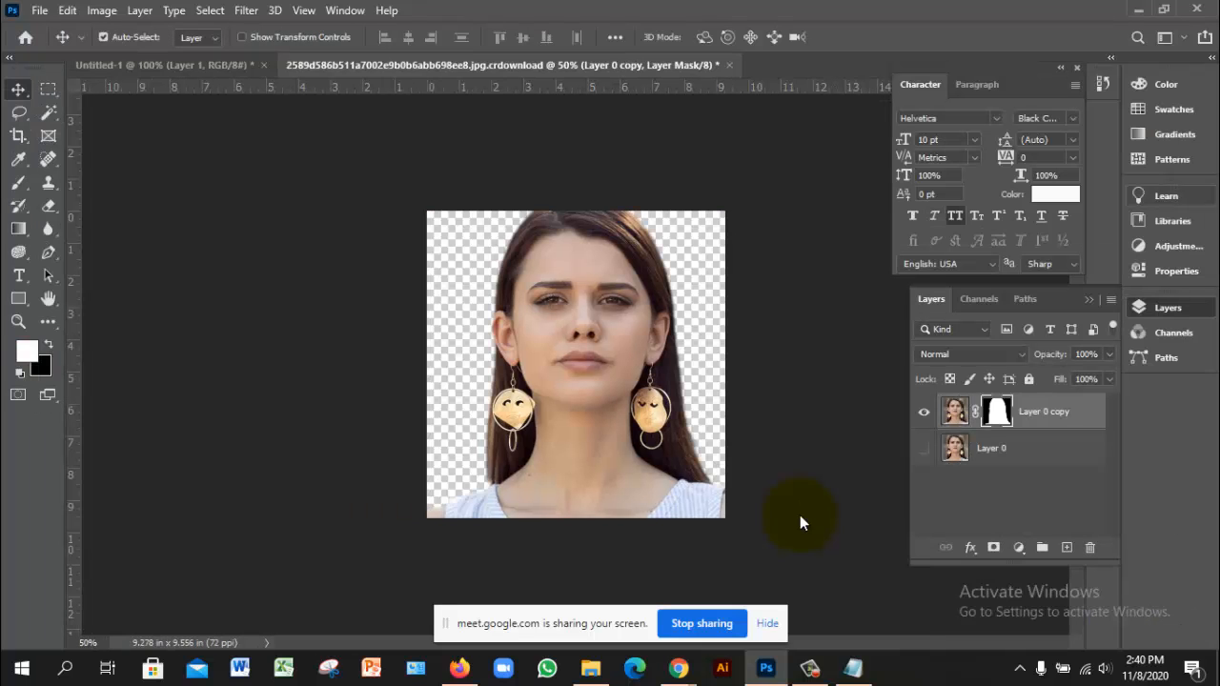
key(alt+f)
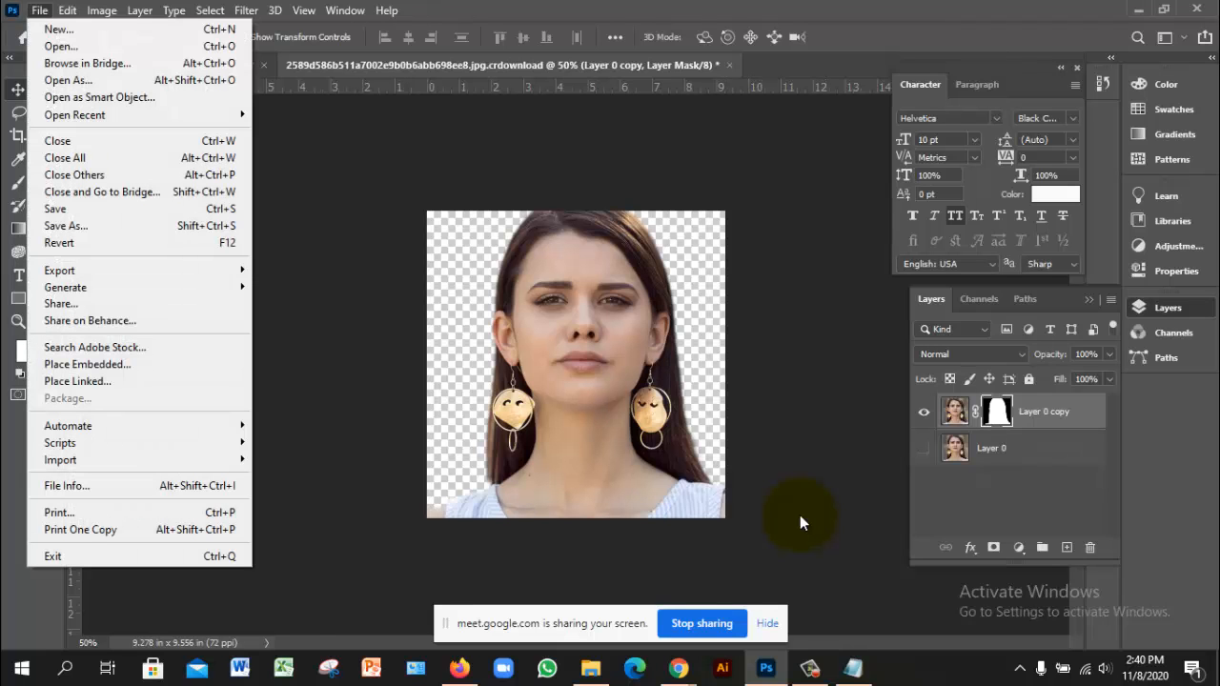
key(Right)
key(Escape)
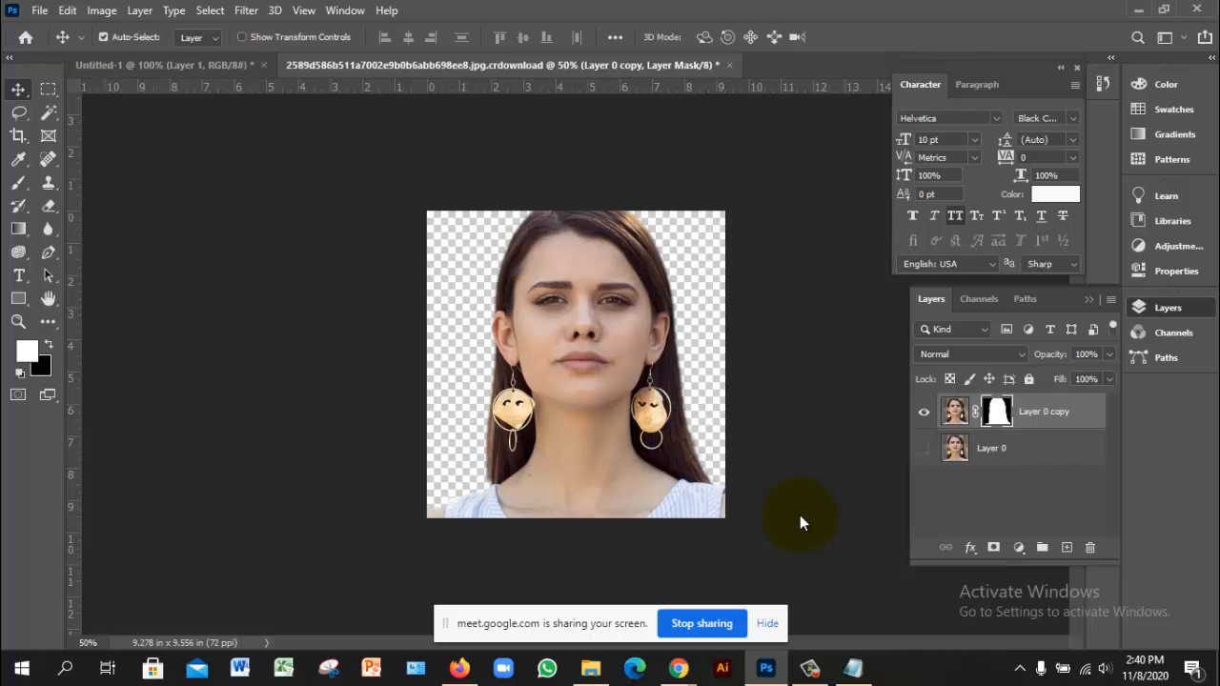
key(Right)
key(Down)
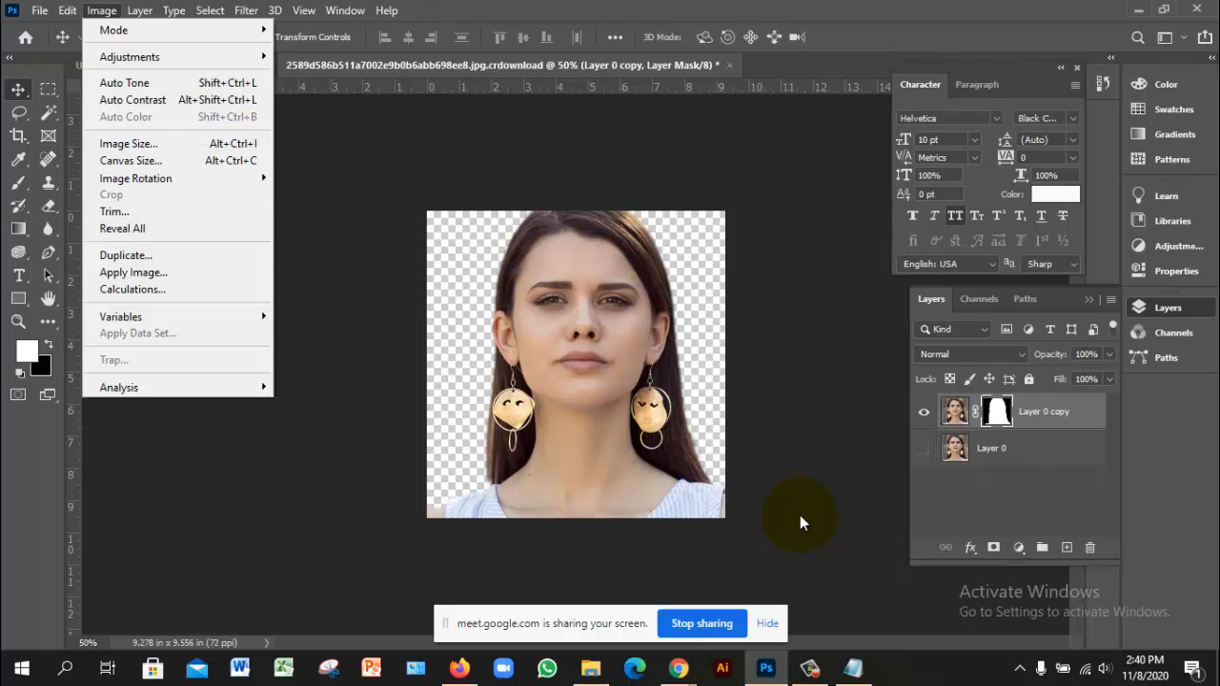
mouse_move(303, 10)
key(Right)
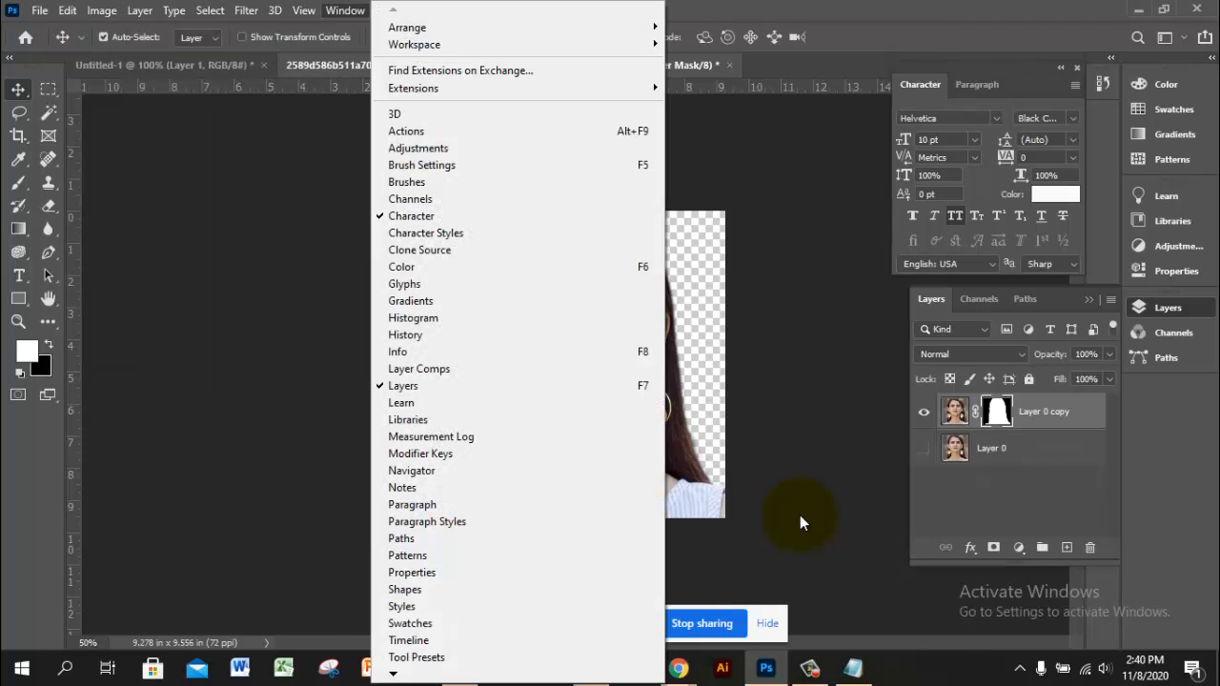
key(Escape)
Target the cutout layer's image instead of its mask and add a Curves adjustment layer above it.
key(ctrl+2)
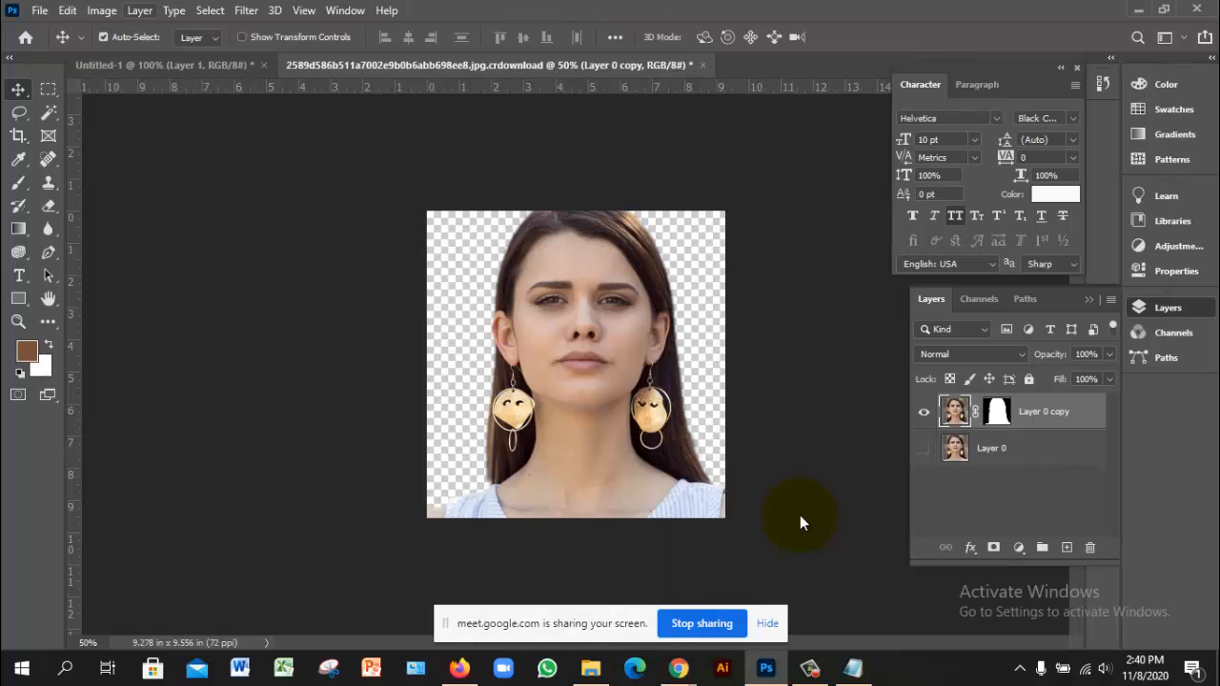
key(alt+i)
key(Down)
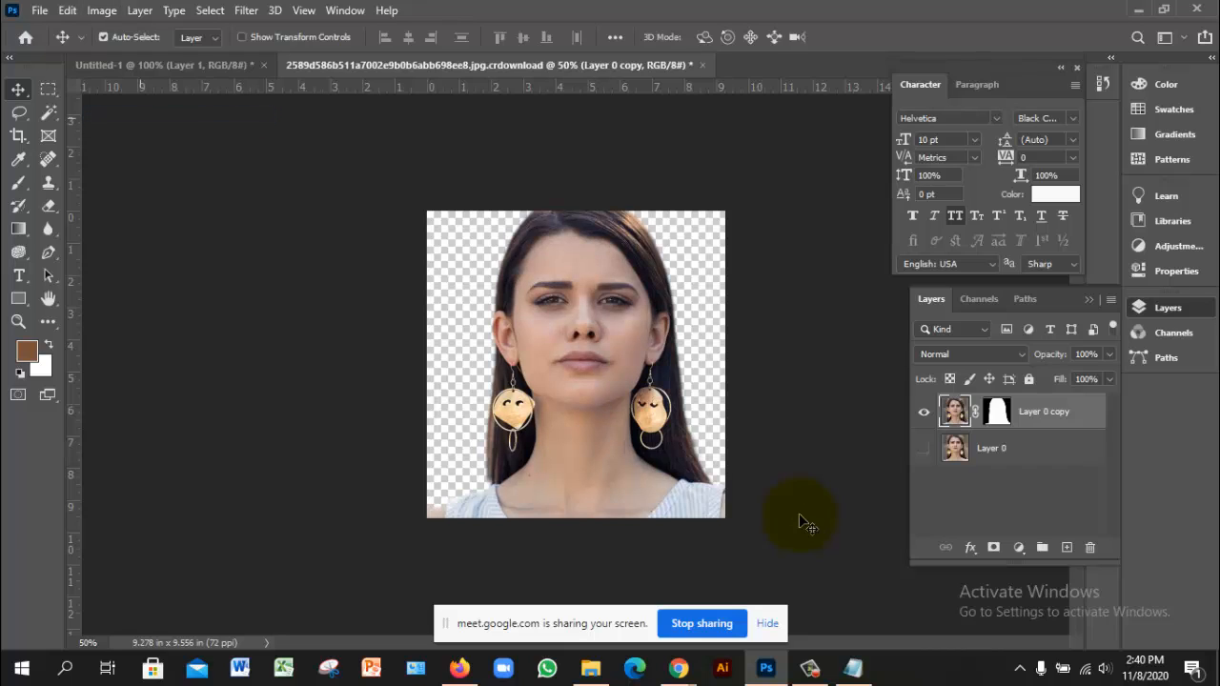
key(ctrl)
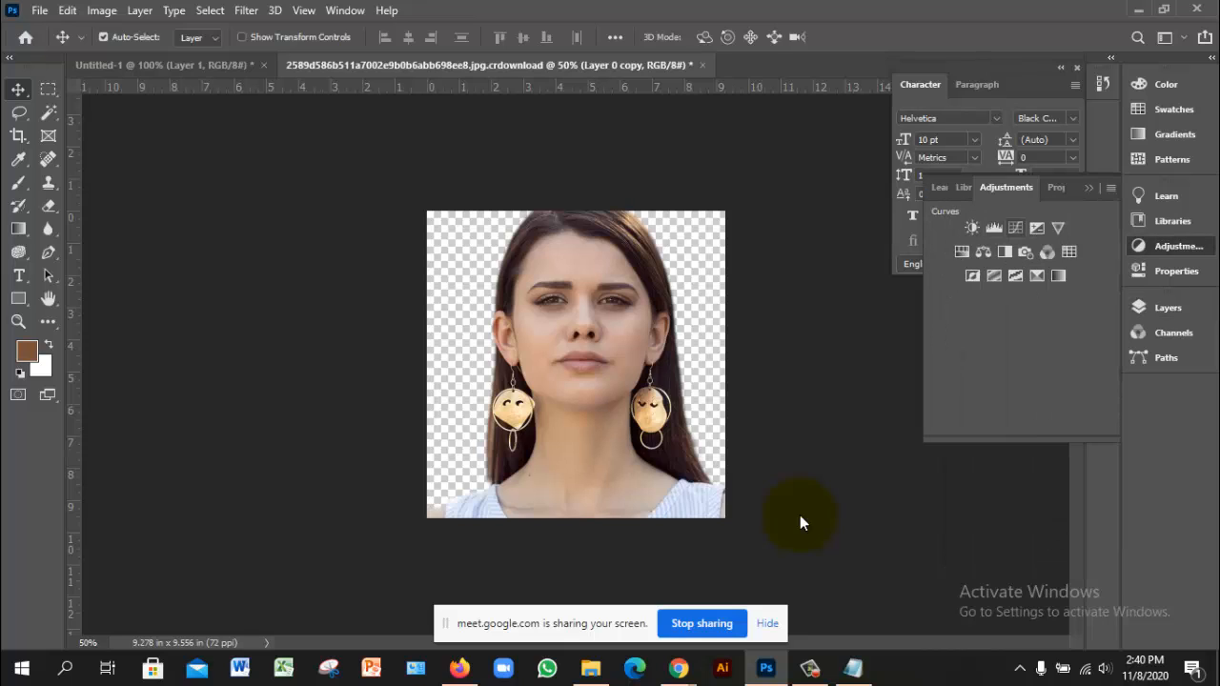
click(1016, 228)
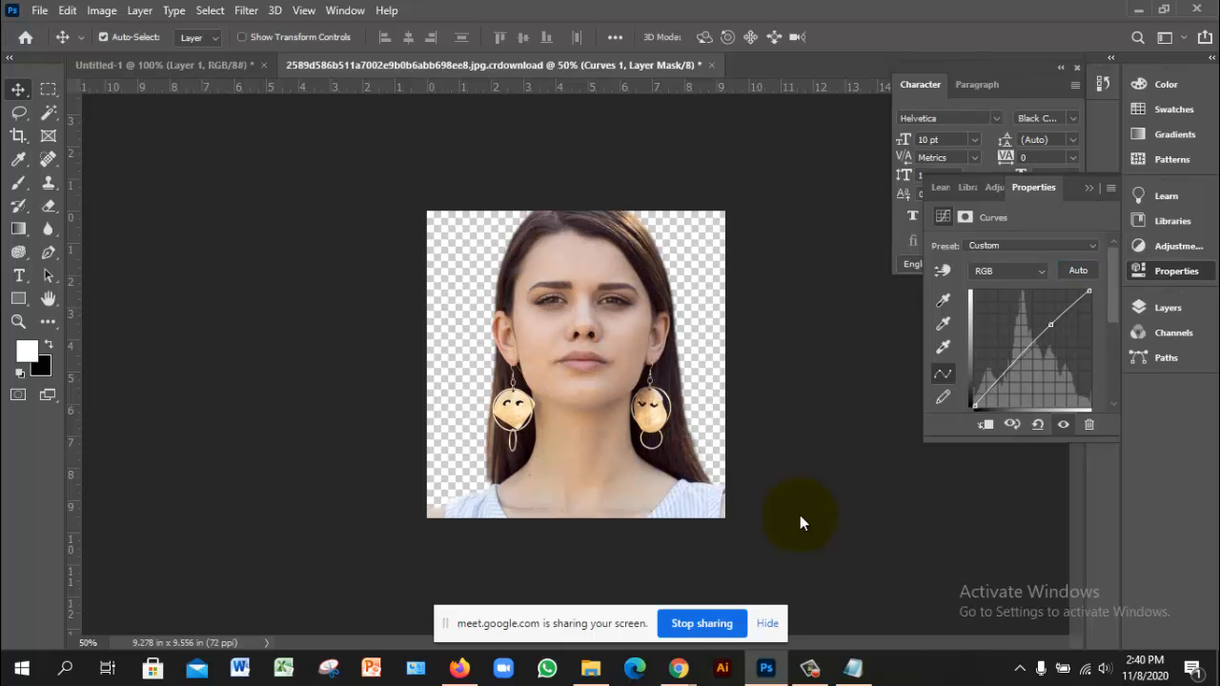
key(alt+f)
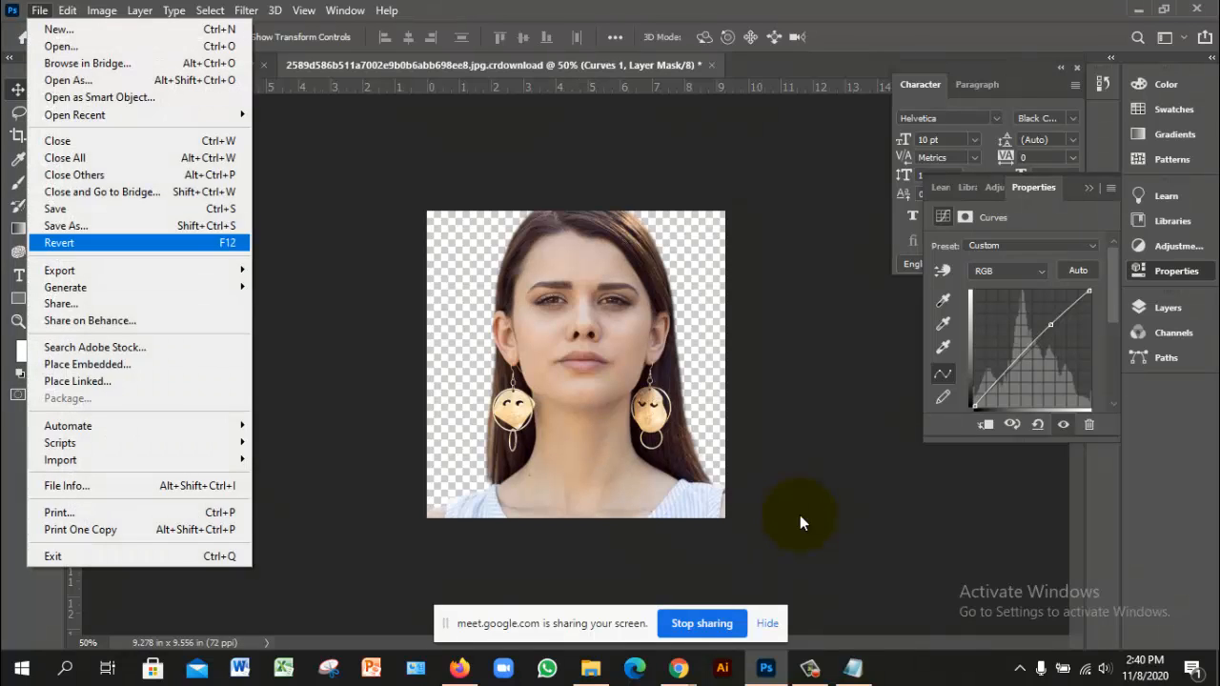
key(Return)
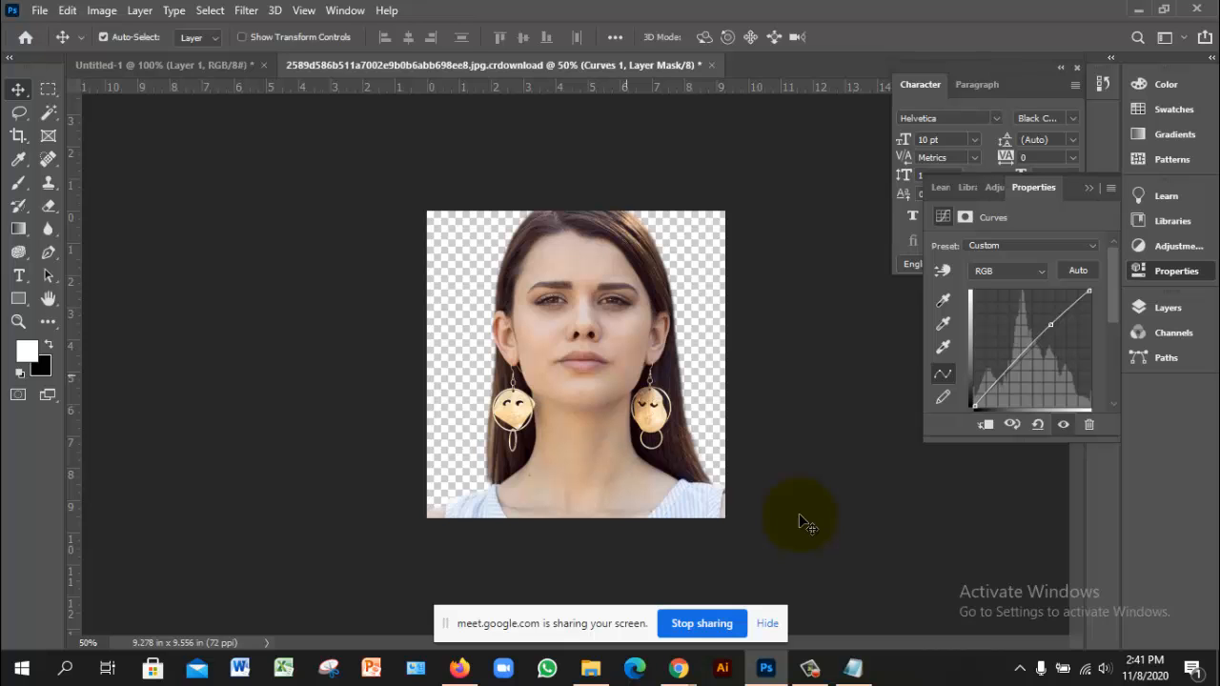
key(ctrl+s)
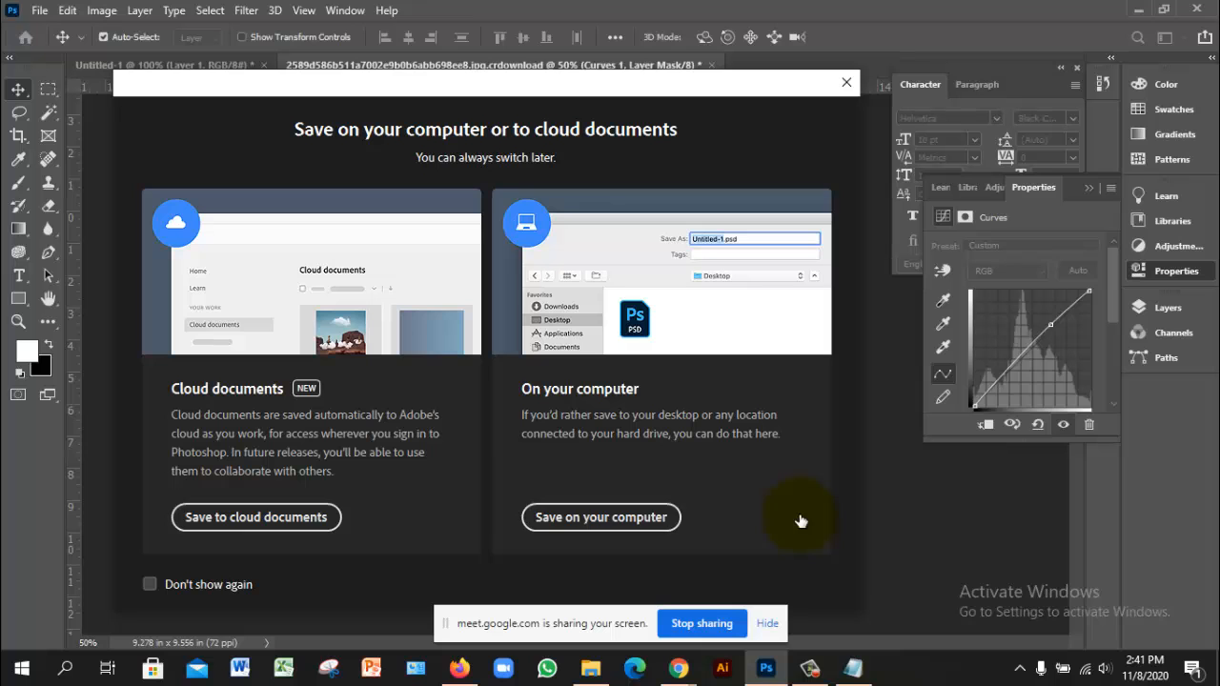
click(800, 521)
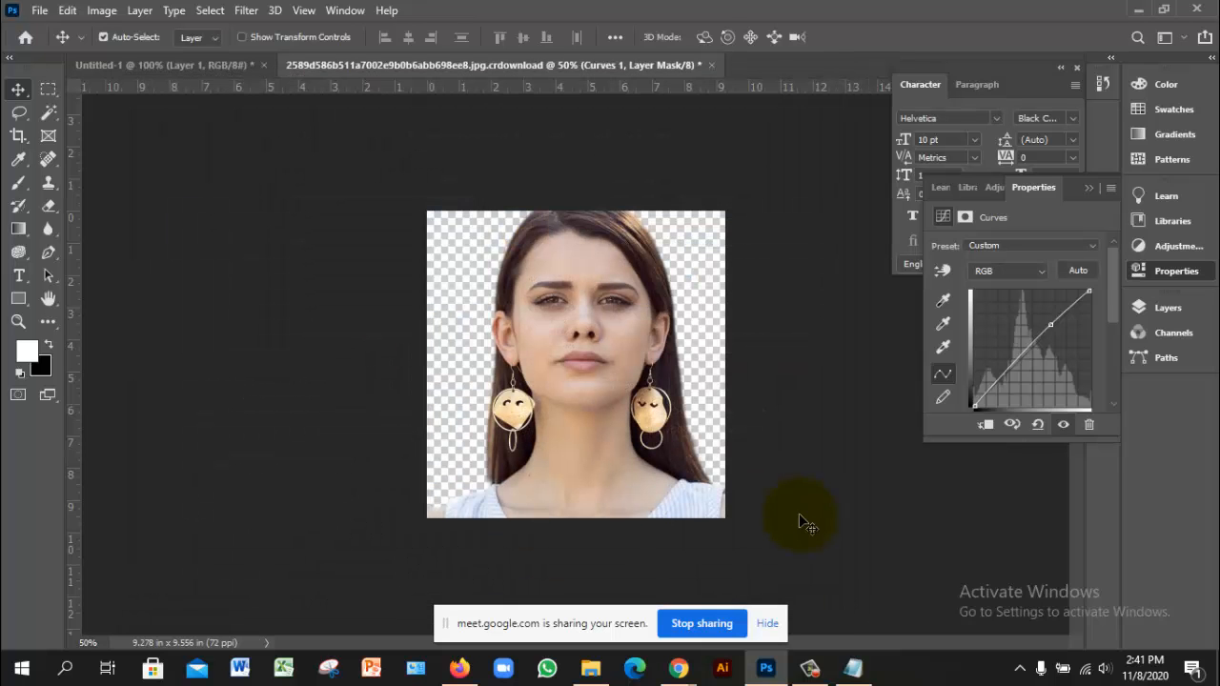
Start saving the portrait cutout on the computer and choose PNG (*.PNG) as the file type.
key(ctrl+s)
key(Return)
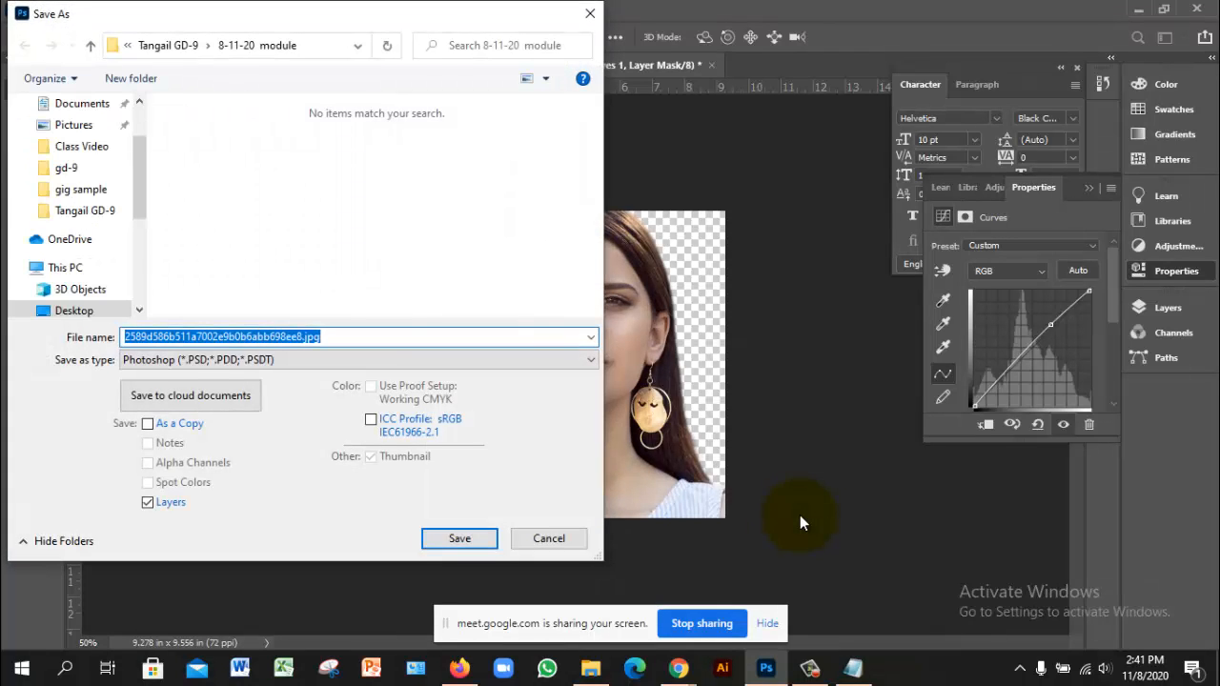
key(Tab)
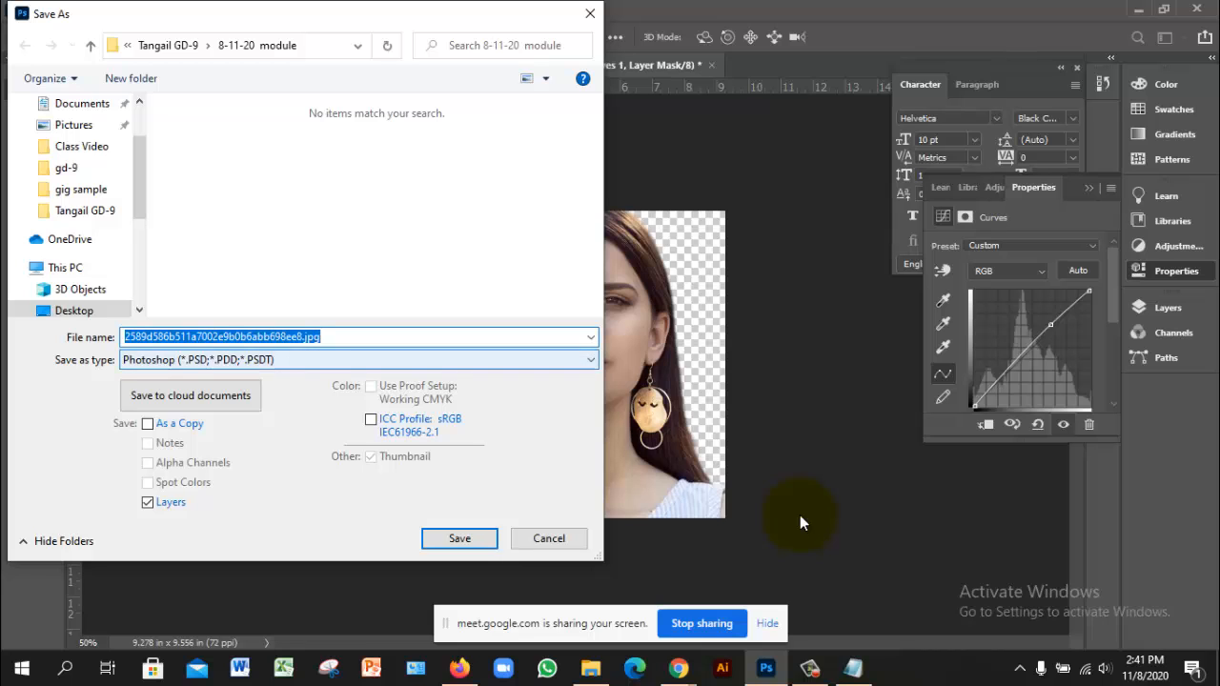
key(alt+Down)
key(Down)
key(Down)
key(Down)
key(Down)
key(Down)
key(Down)
key(Down)
key(Down)
key(Down)
key(Down)
key(Down)
key(Down)
key(Down)
key(Down)
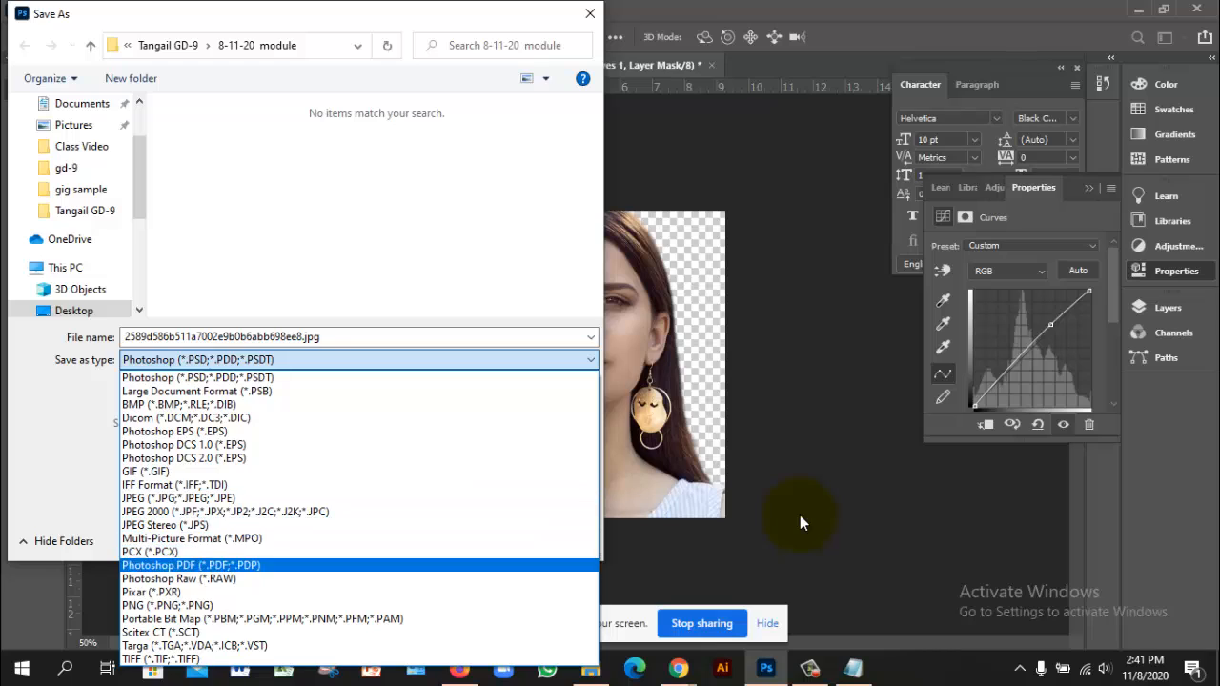
key(Down)
key(Down)
key(Down)
key(Return)
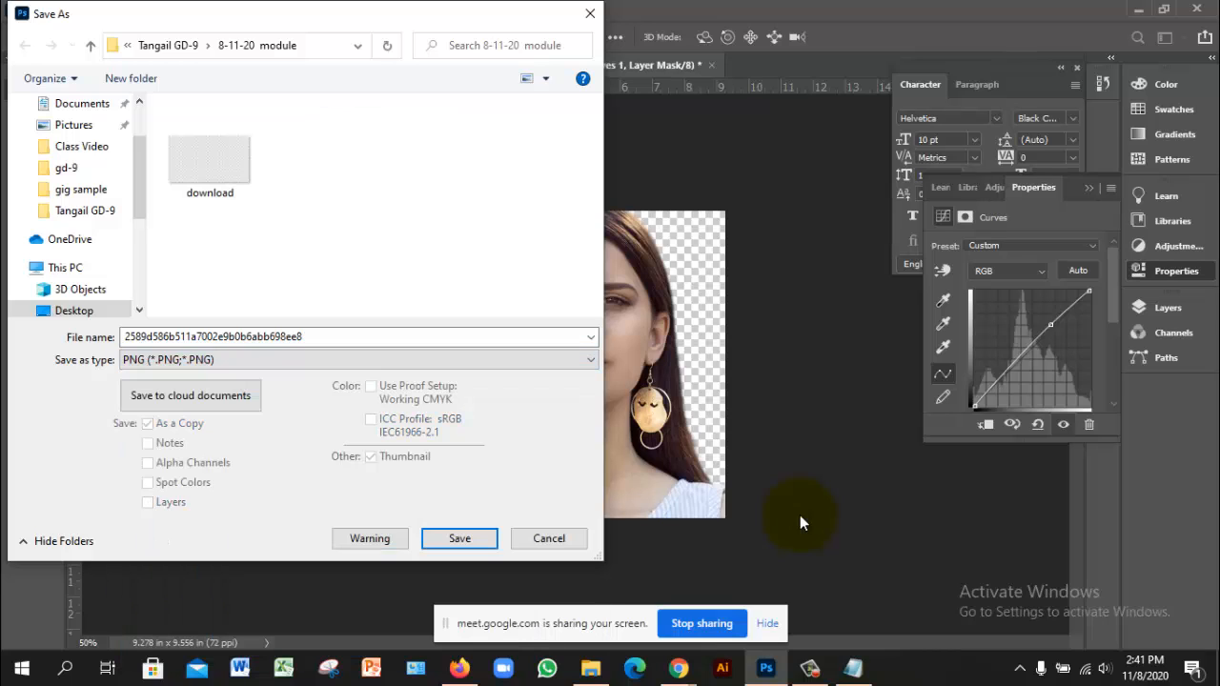
Name the file "new" and save it in the 8-11-20 module folder with the large file size PNG option.
key(shift+Tab)
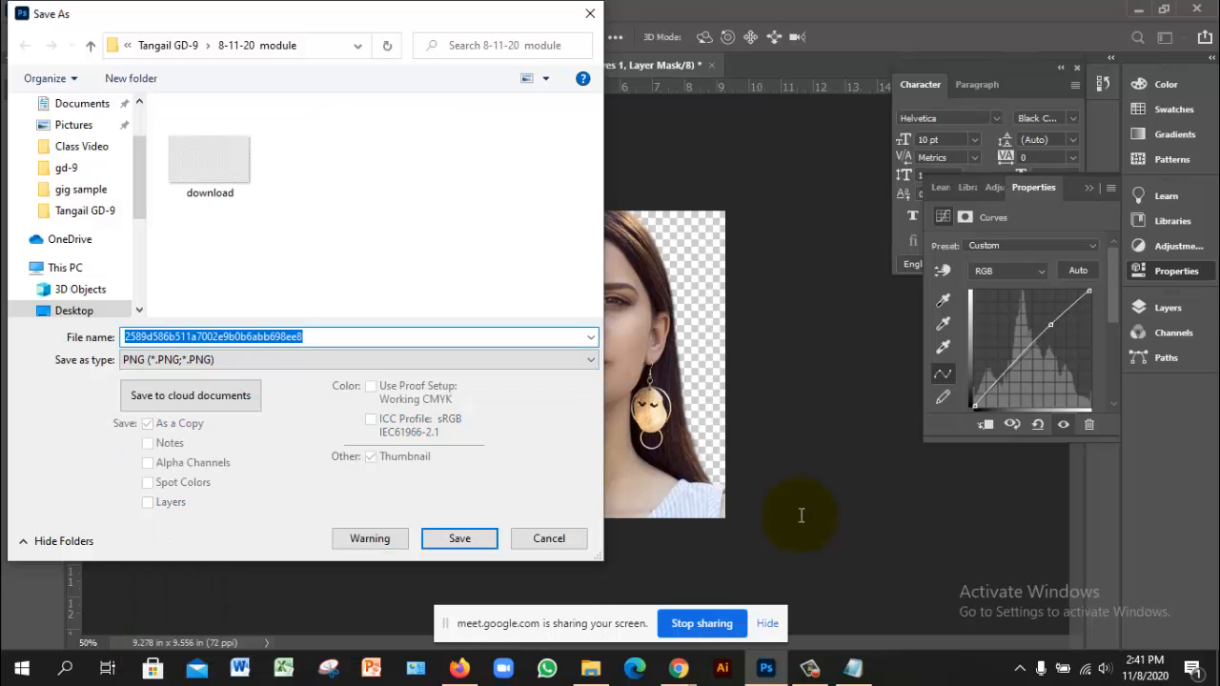
text(new)
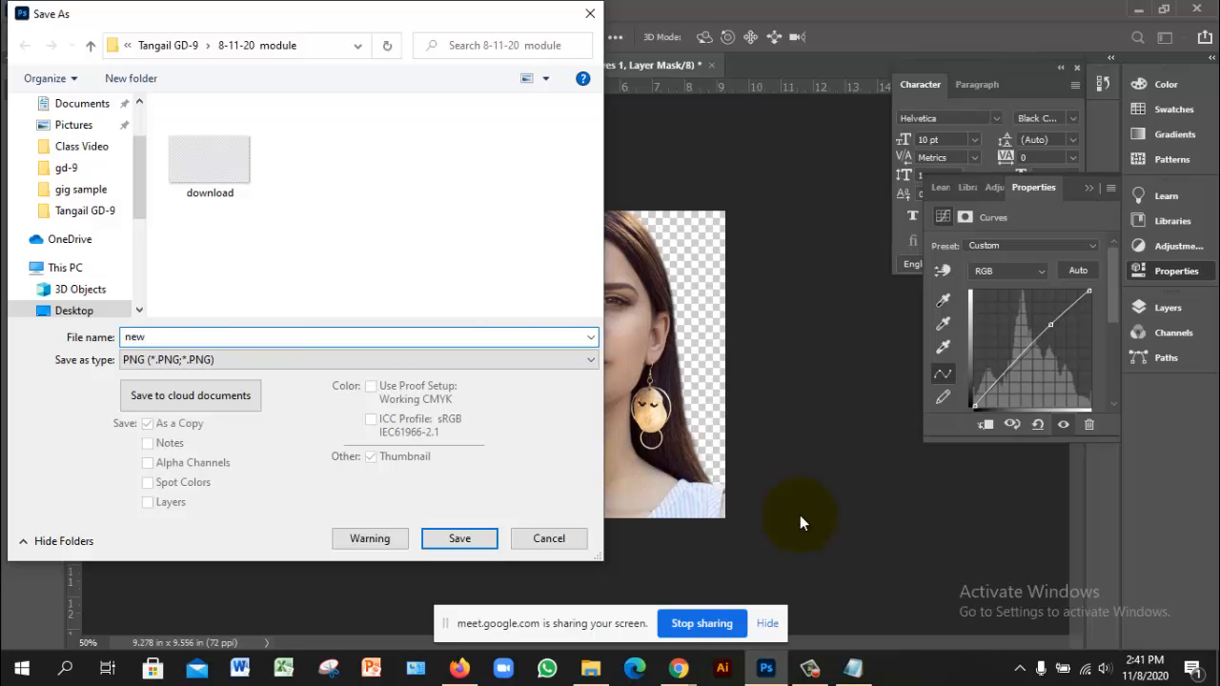
key(Return)
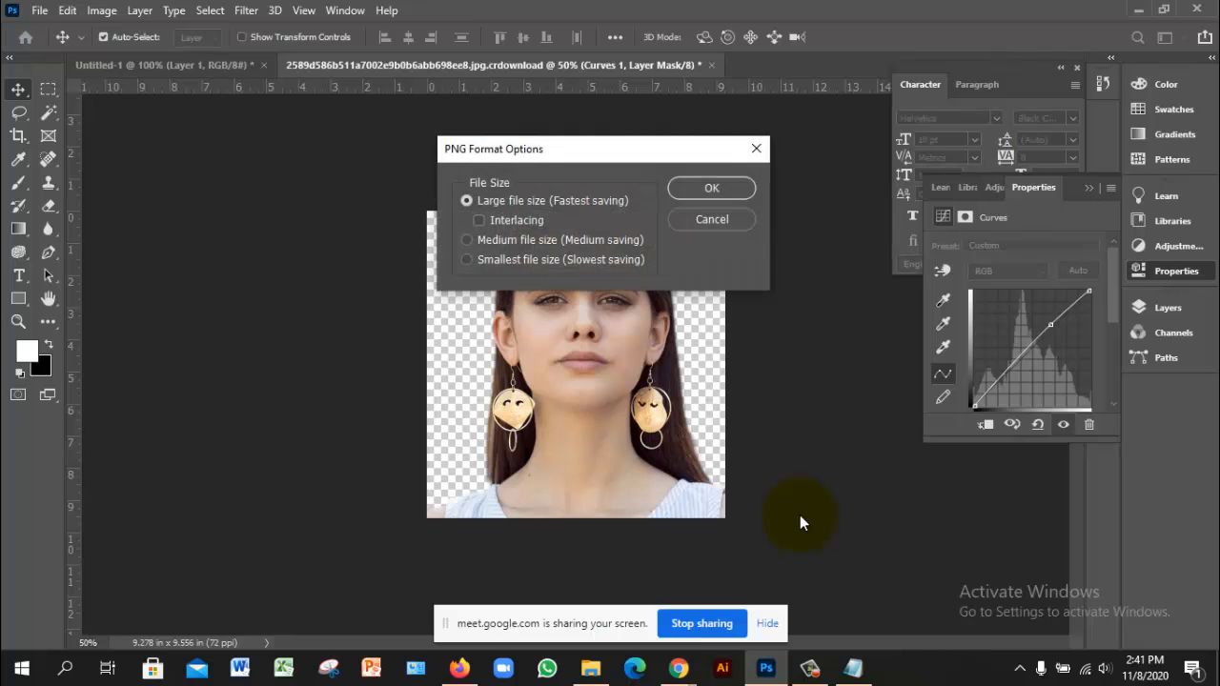
key(Return)
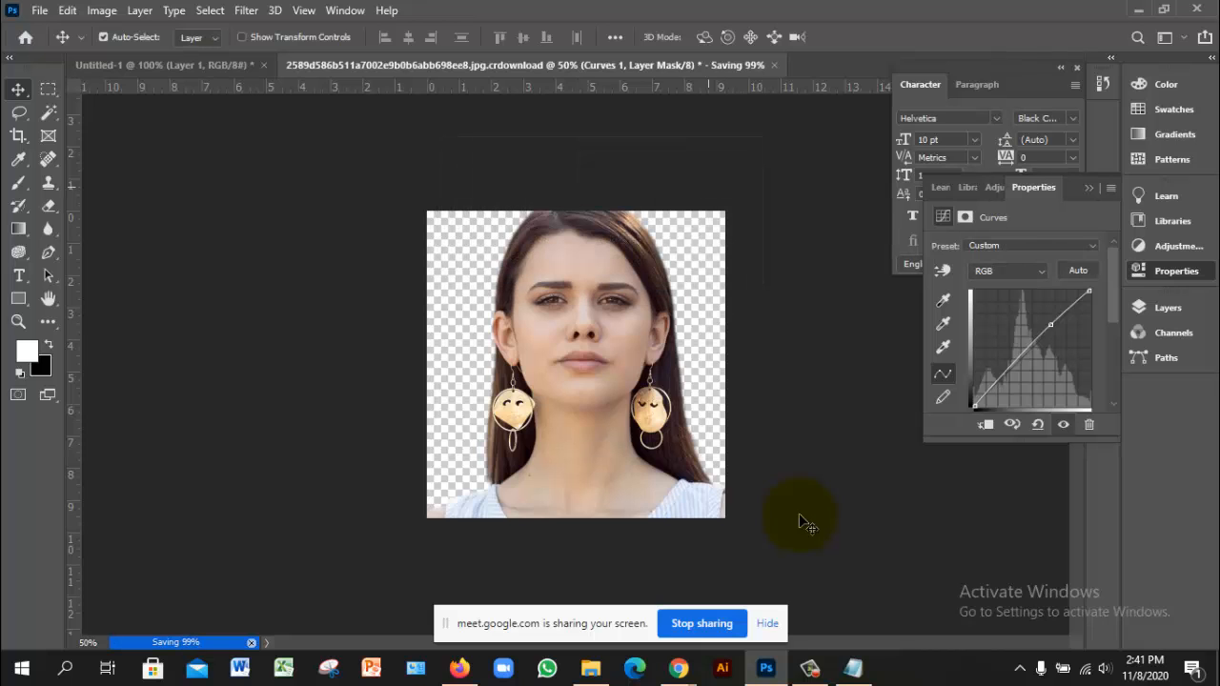
Switch to the Untitled-1 document and place the "new" PNG as an embedded image above the download layer.
key(ctrl+Tab)
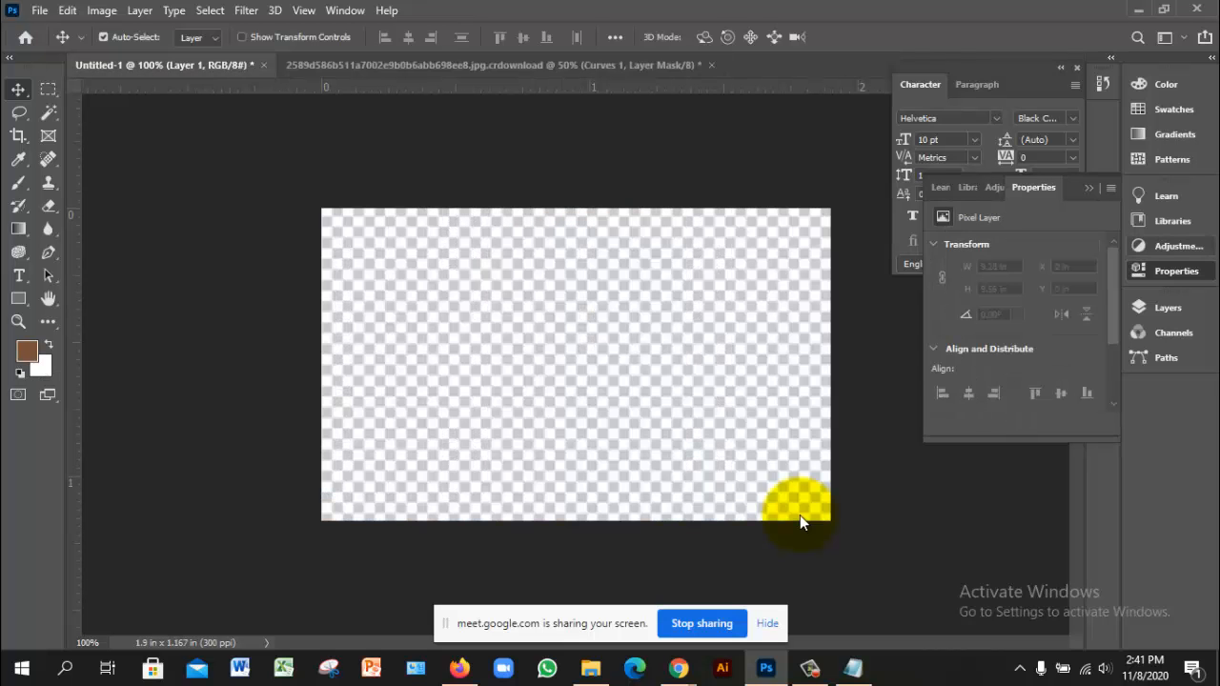
click(1168, 308)
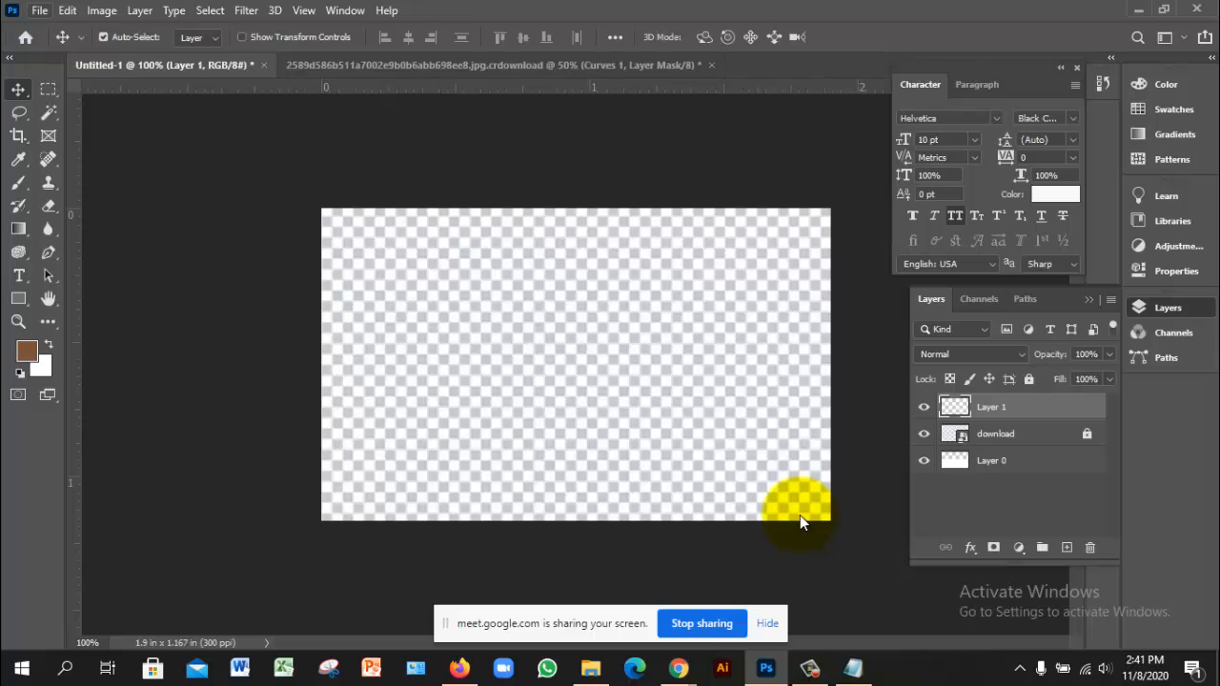
click(39, 10)
click(86, 364)
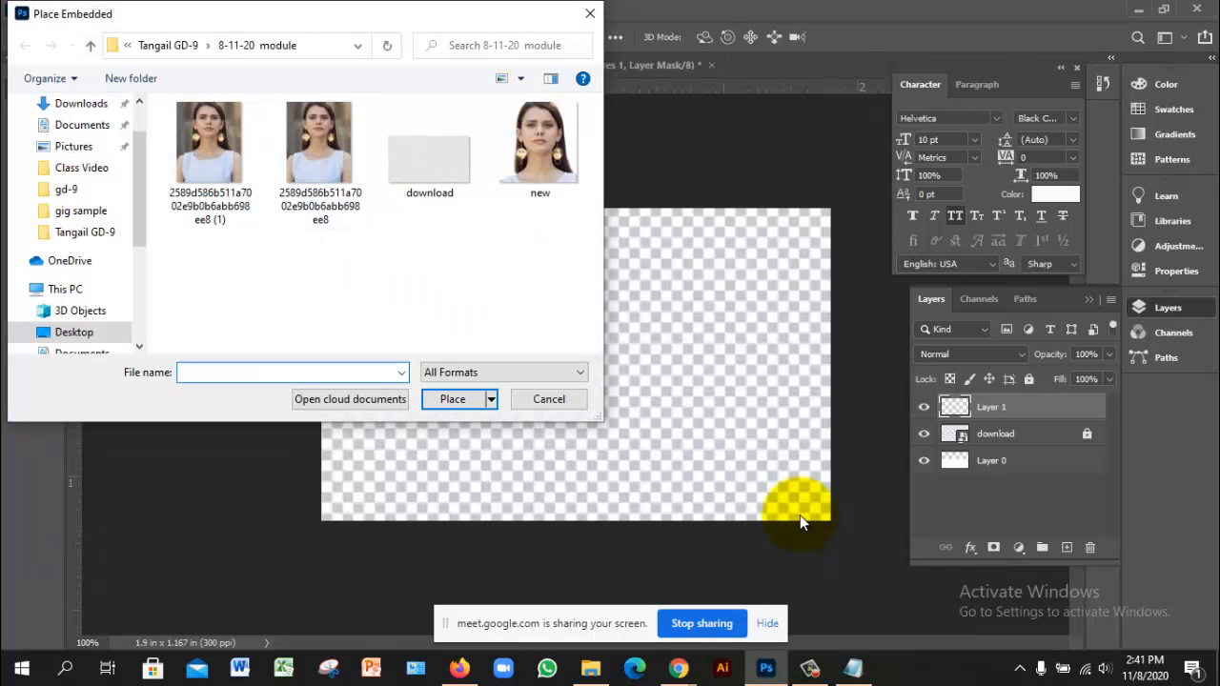
click(540, 150)
click(453, 400)
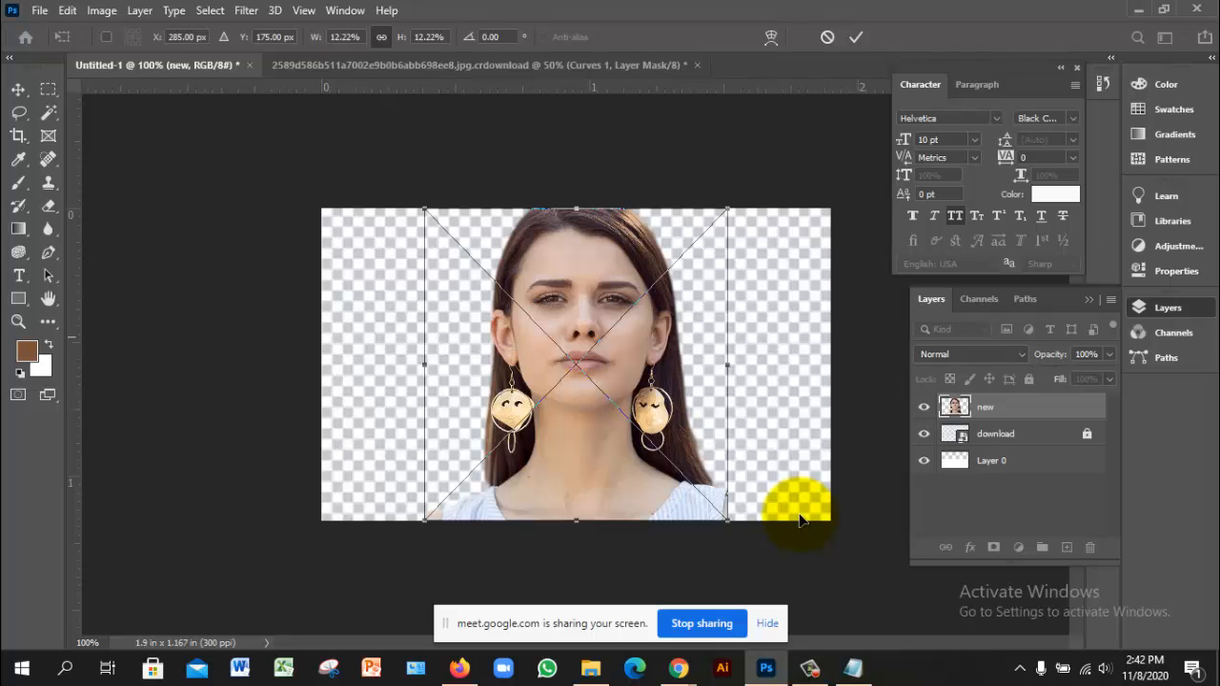
Move the placed portrait horizontally to the left part of the canvas at X 132 px and commit the placement.
drag(627, 333, 490, 328)
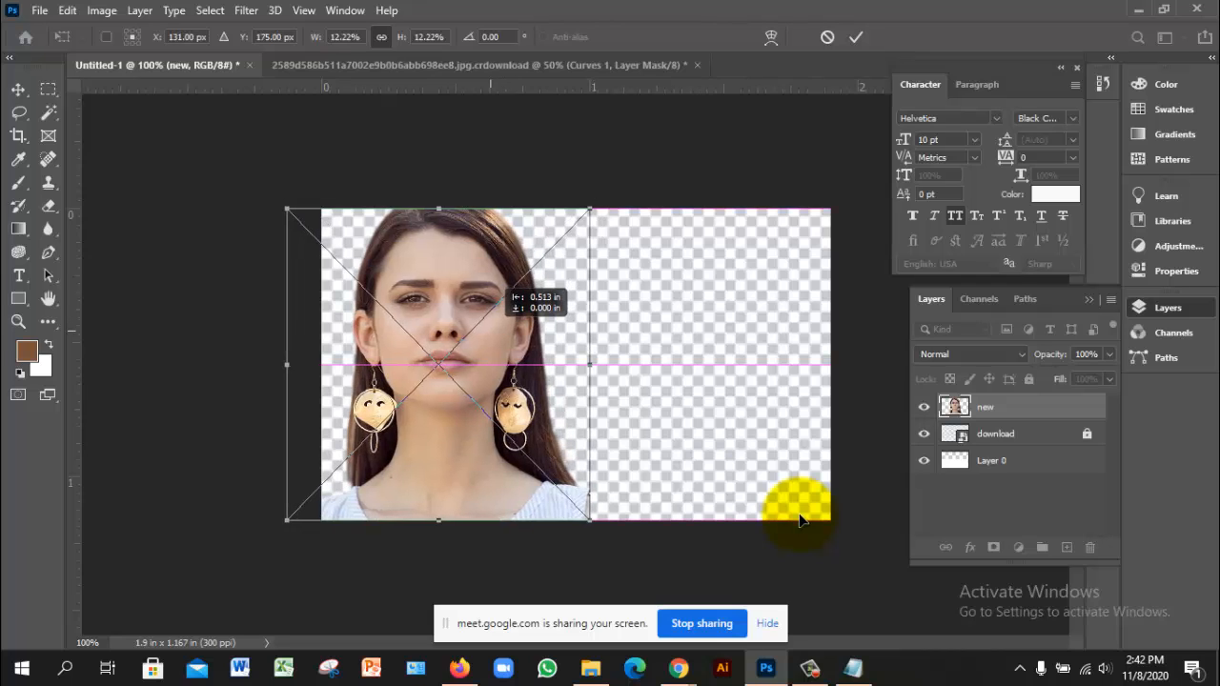
key(Left)
key(Left)
key(Left)
key(Left)
key(Left)
key(Left)
key(Left)
key(Left)
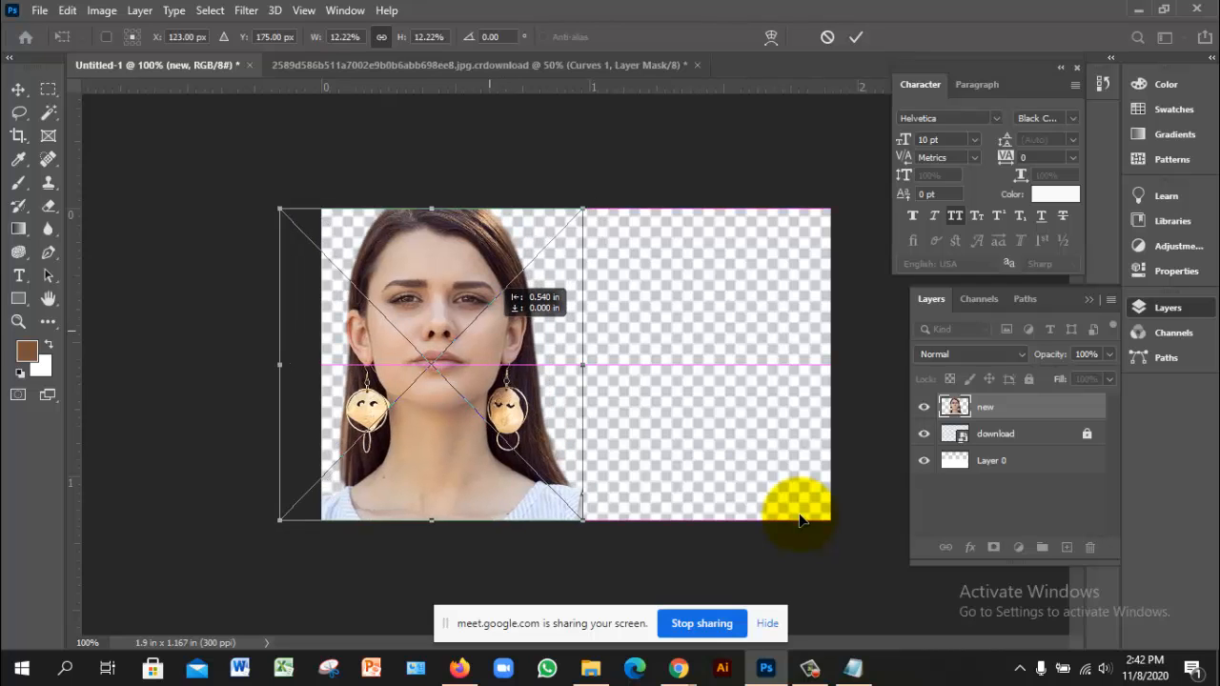
key(Right)
key(Right)
key(Right)
key(Right)
key(Right)
key(Right)
key(Right)
key(Right)
key(Right)
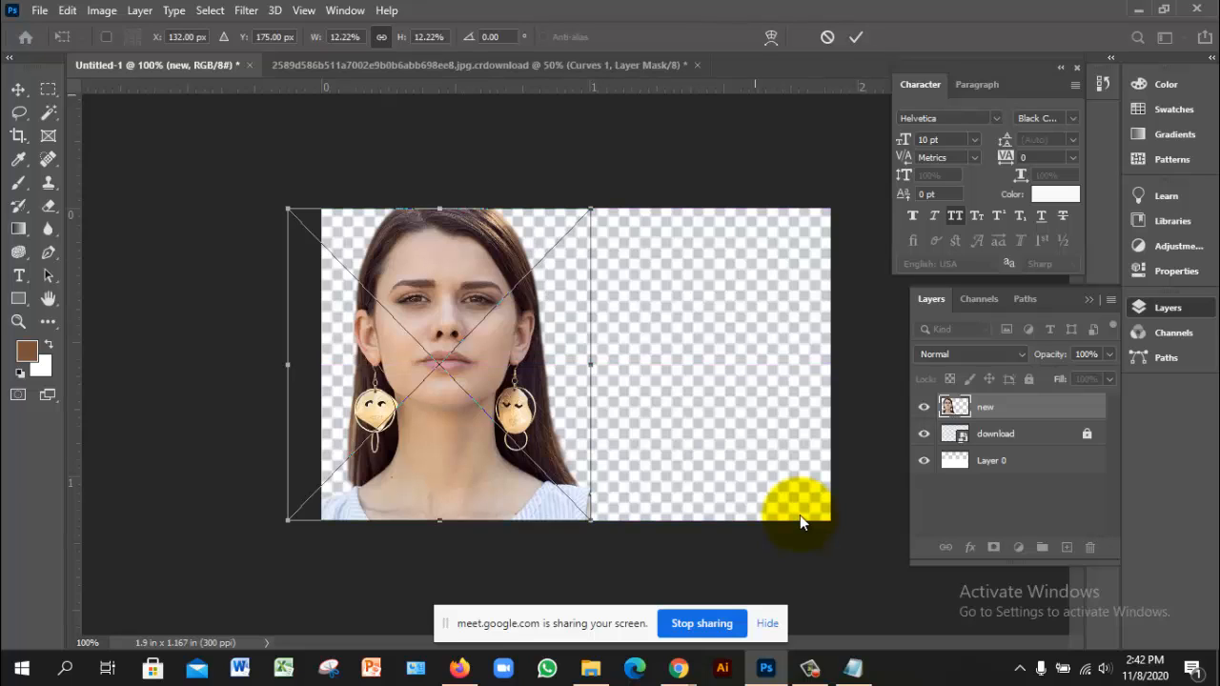
key(Return)
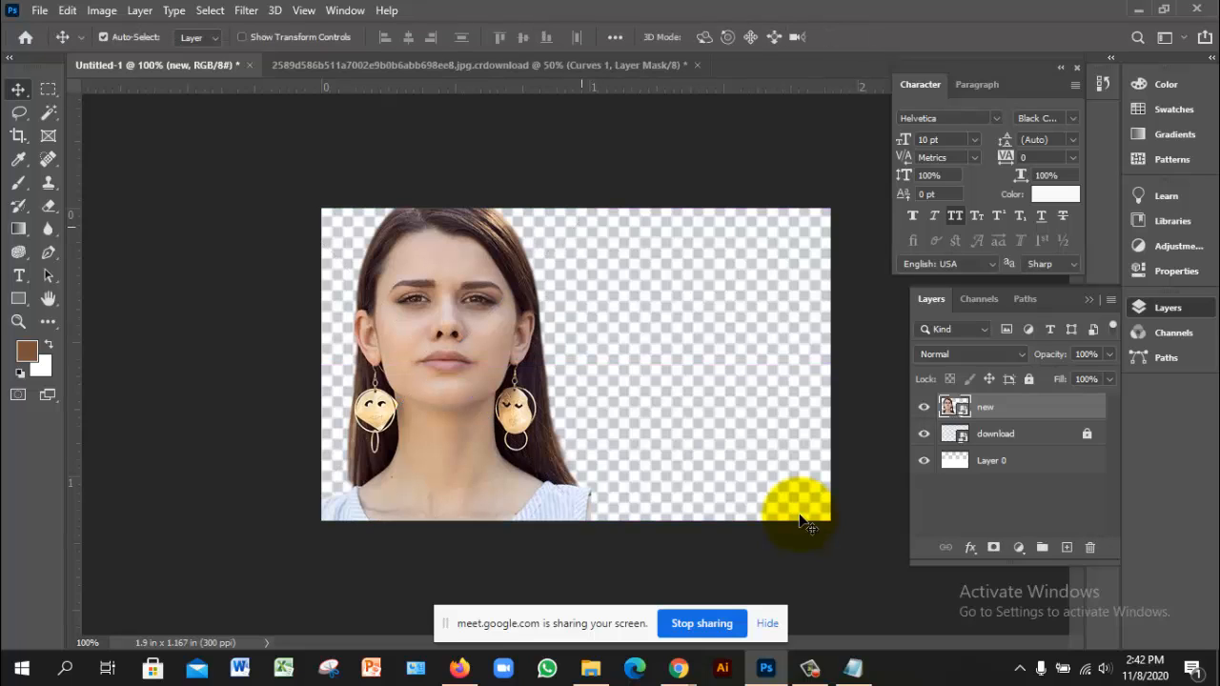
Switch to Firefox and examine the gallery image of the Fiverr Photoshop editing gig in enlarged view.
click(679, 668)
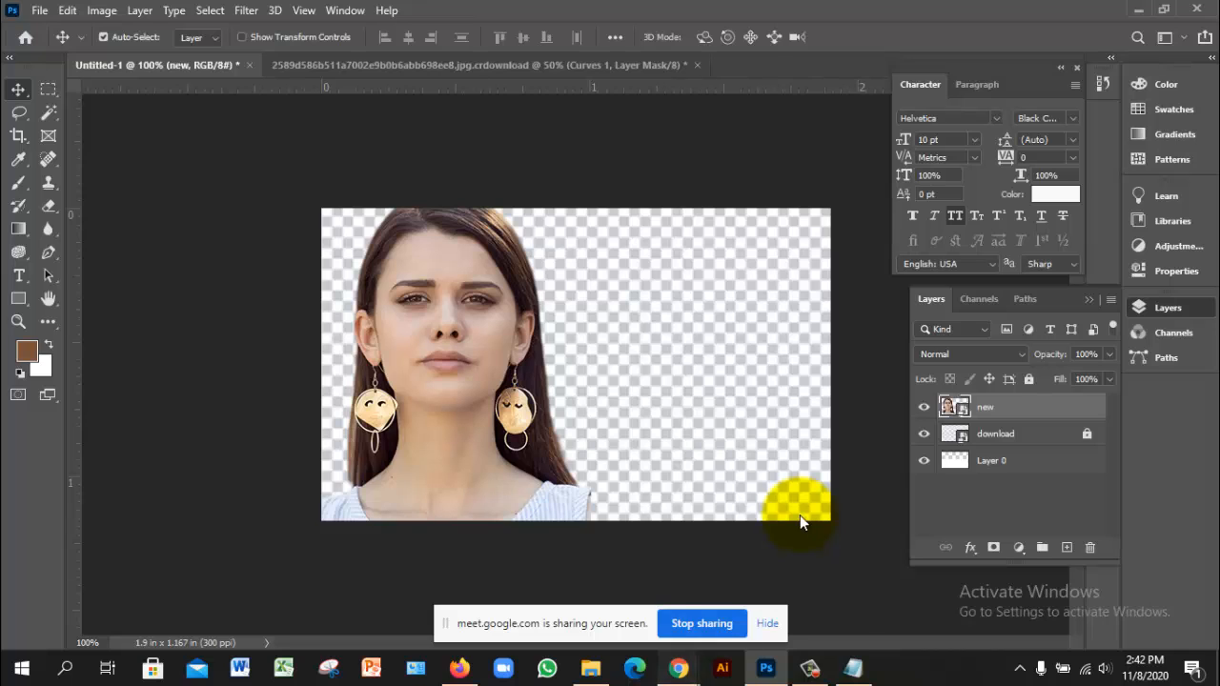
click(582, 591)
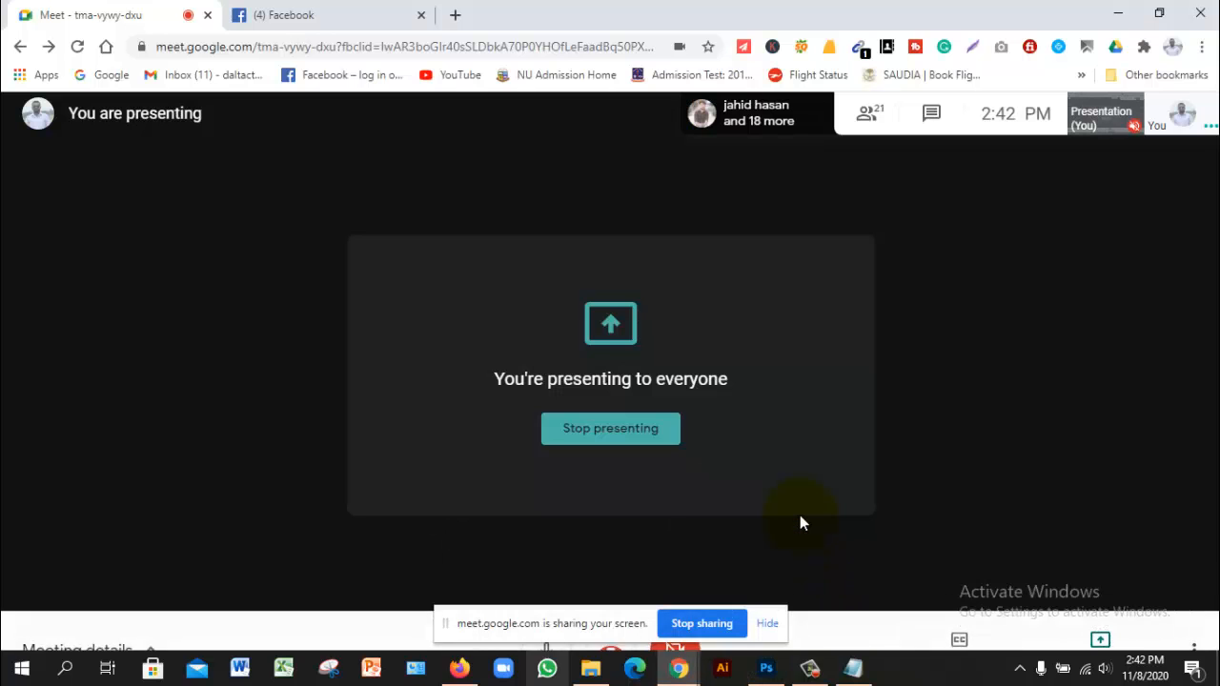
click(459, 668)
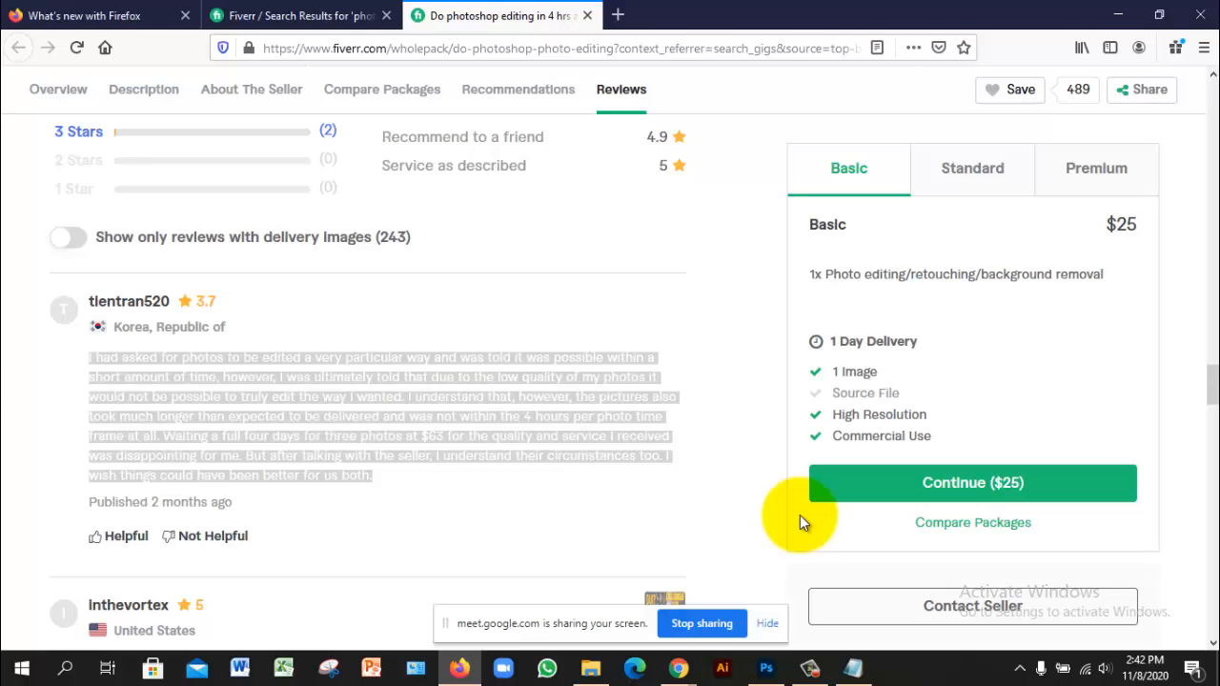
scroll(801, 516, up, 2)
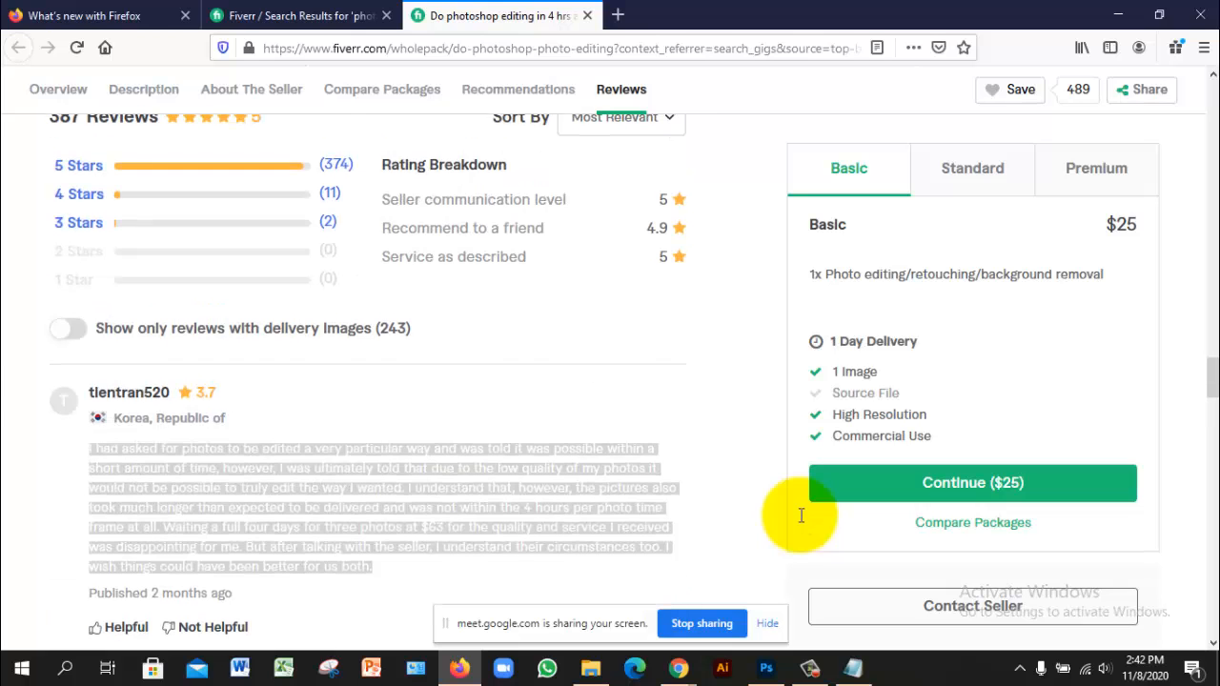
scroll(801, 515, up, 10)
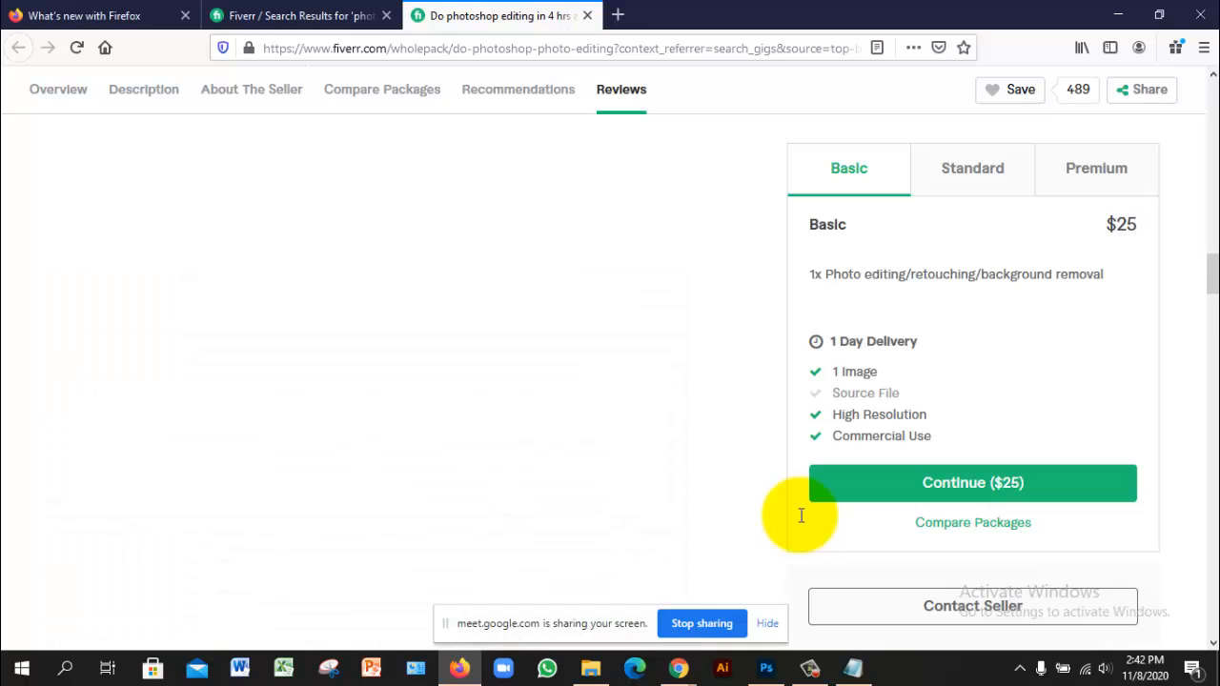
scroll(800, 516, up, 2)
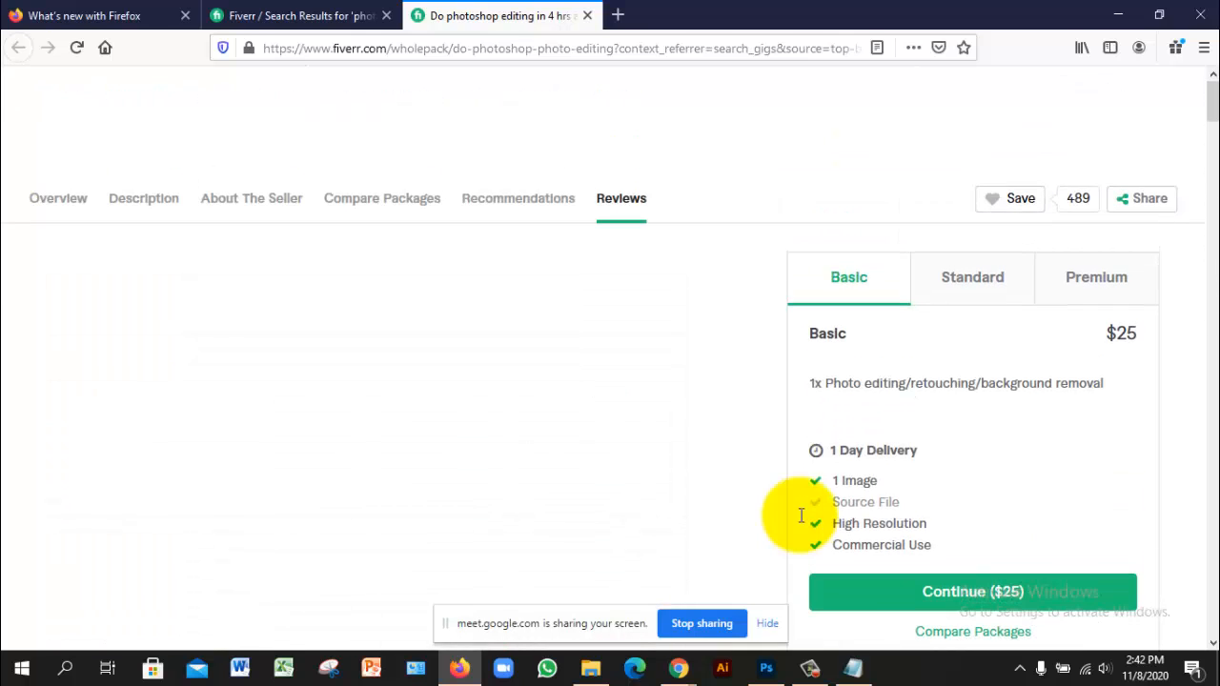
scroll(800, 516, up, 5)
scroll(800, 516, down, 2)
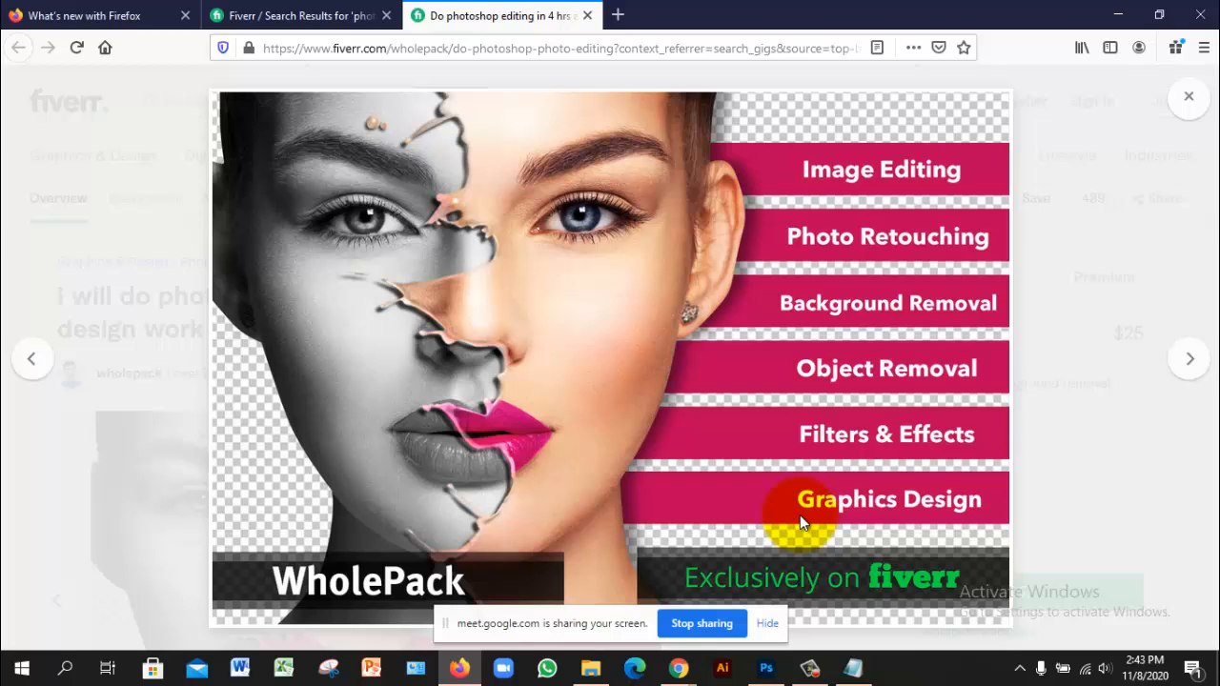
Save the gig's gallery image as "sample" in the Desktop folder Tangail GD-9 > 8-11-20 module.
click(799, 515)
key(v)
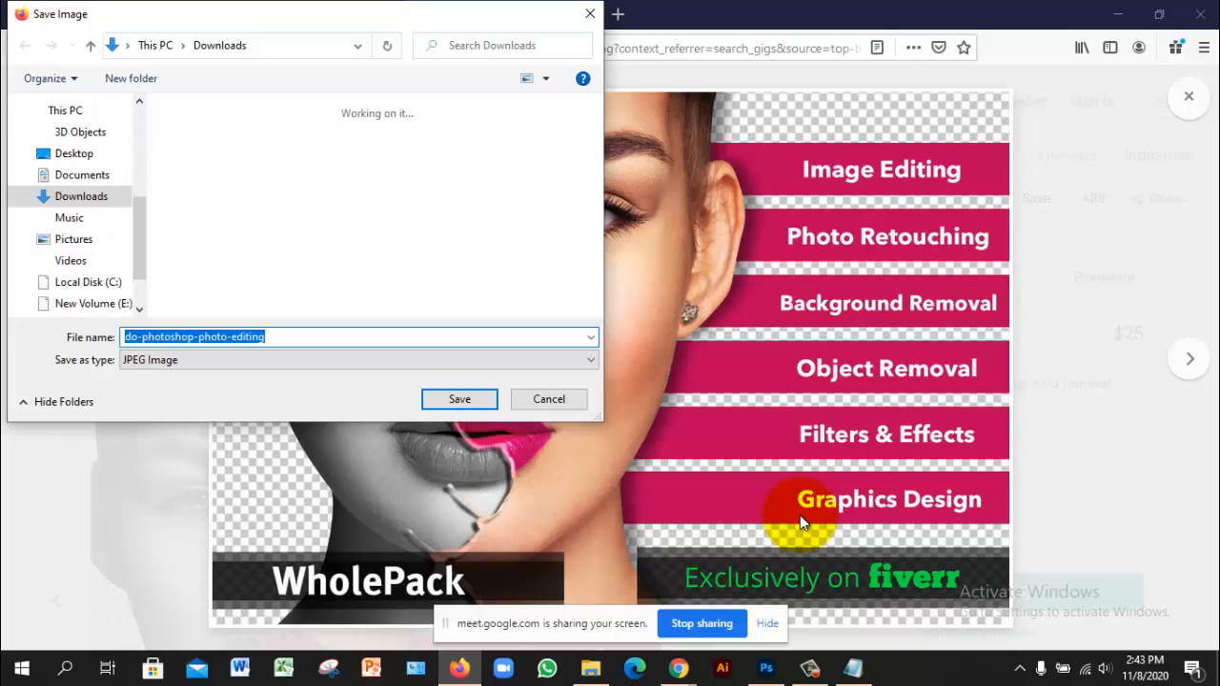
text(sample)
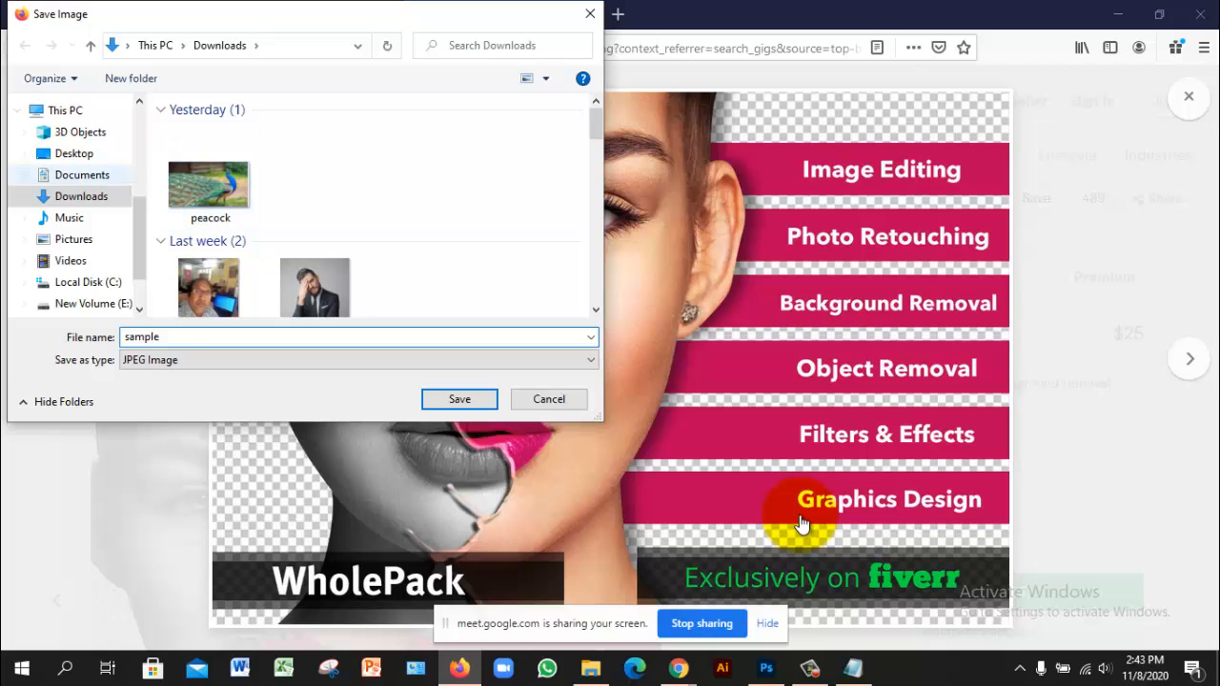
click(75, 154)
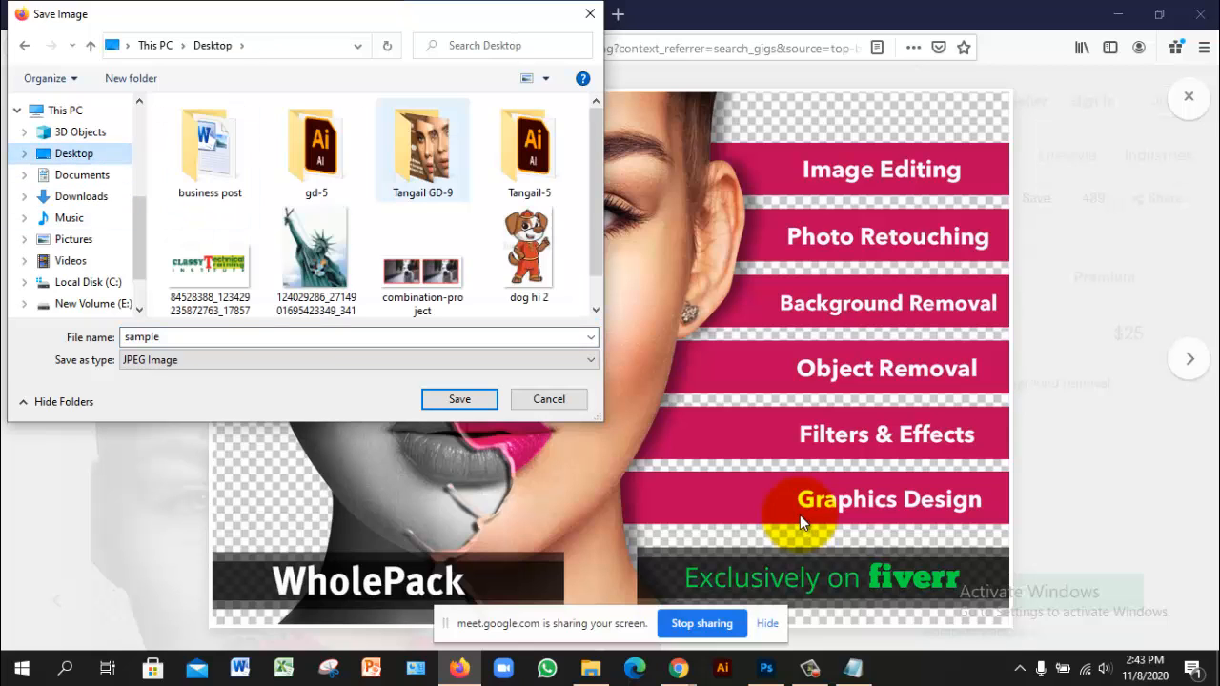
double_click(422, 150)
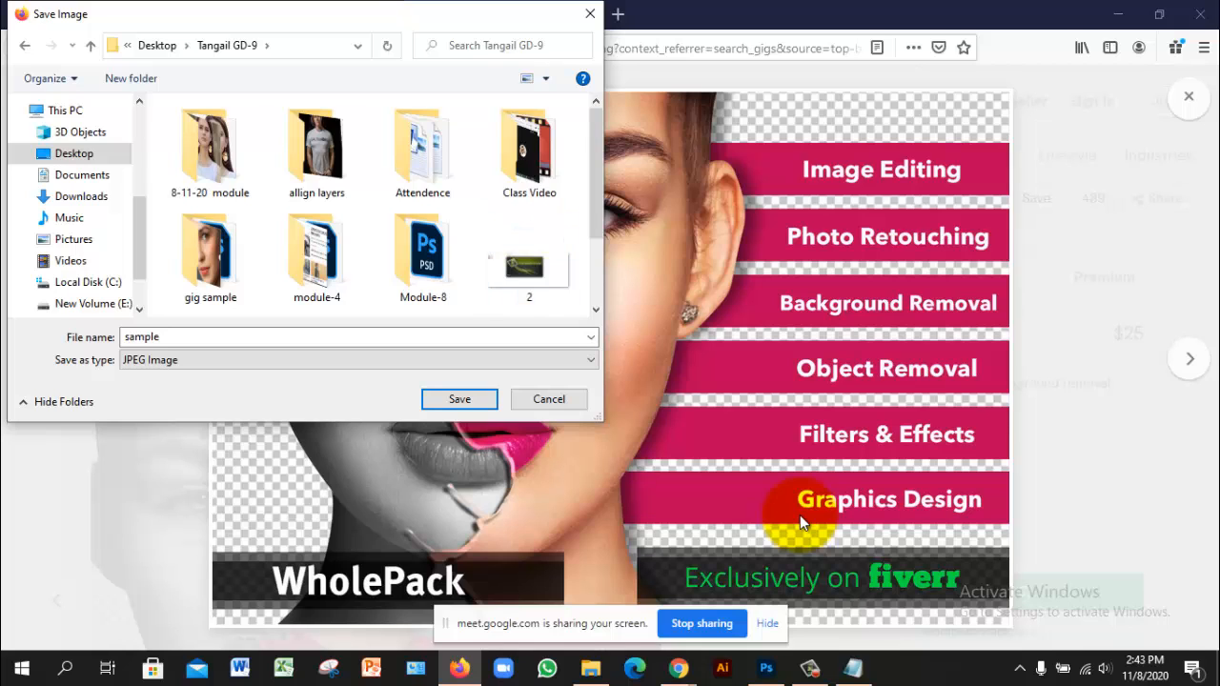
double_click(209, 148)
key(Return)
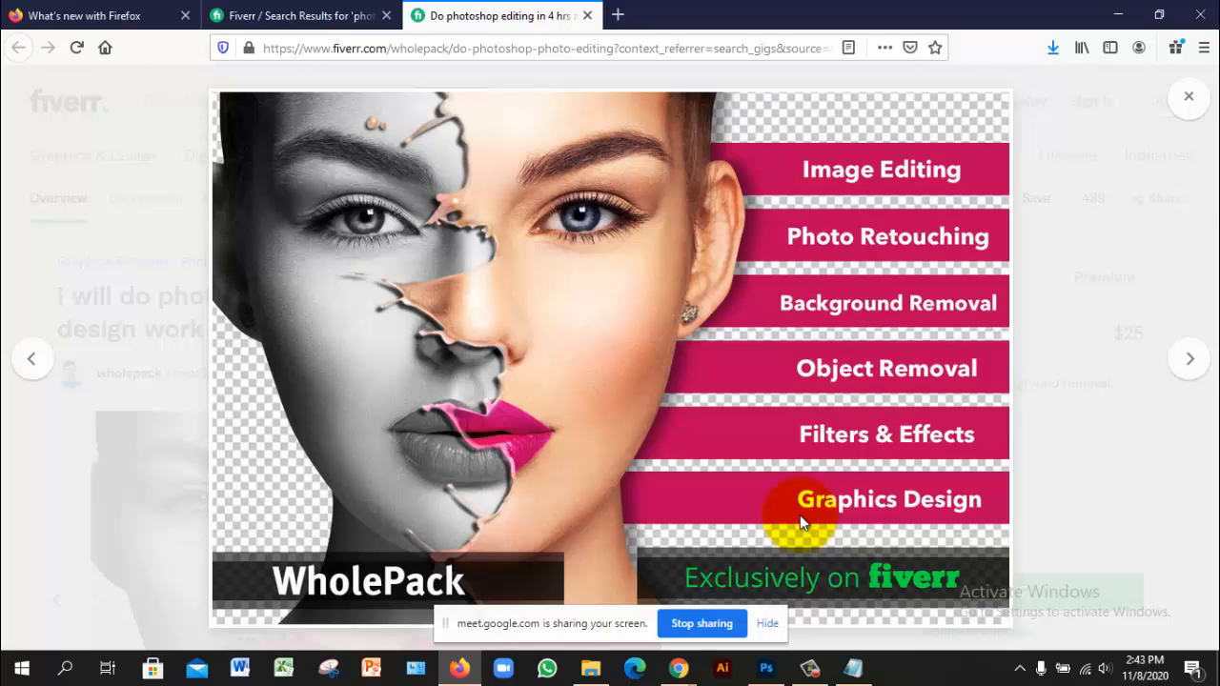
Switch to Facebook in Chrome and open the file attachment chooser in the GD-9 (TANGAIL) group chat.
key(alt+Tab)
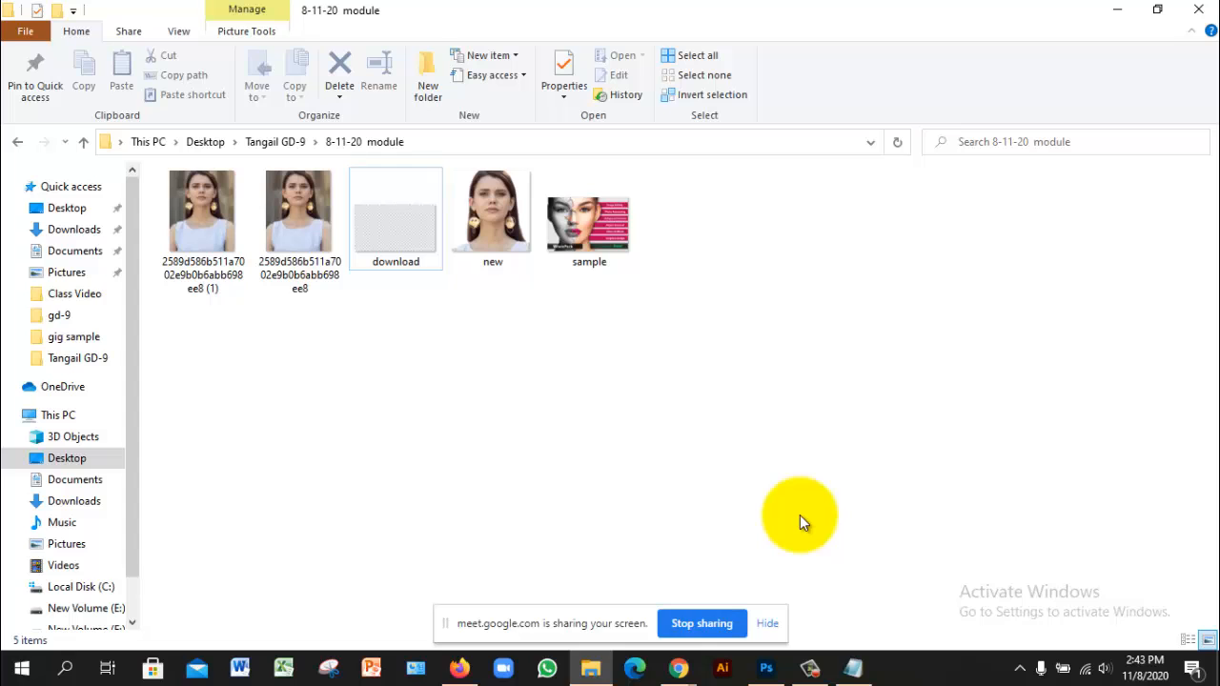
click(679, 668)
click(581, 589)
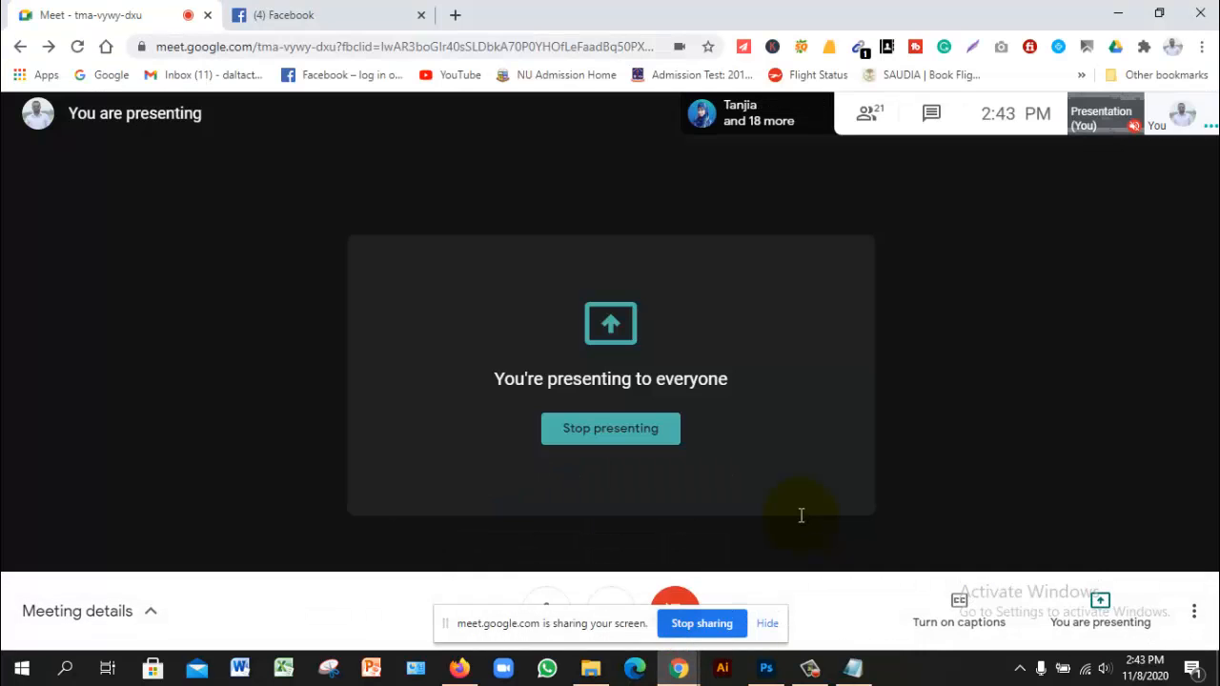
key(ctrl+Tab)
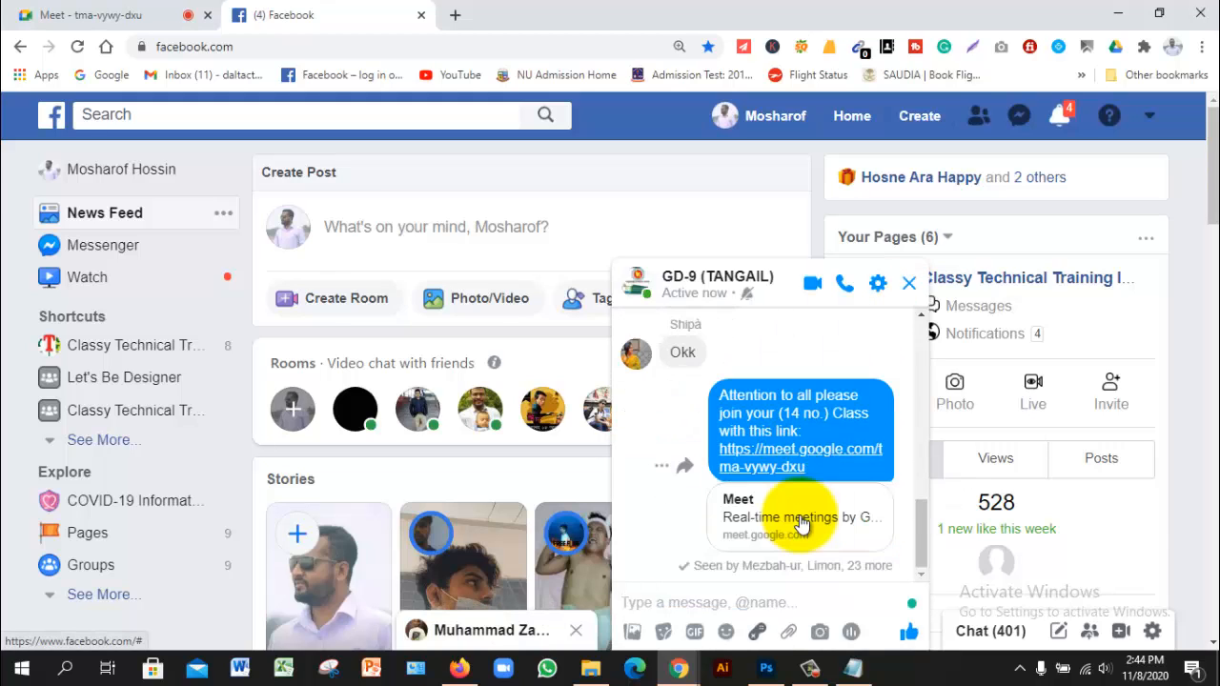
key(Tab)
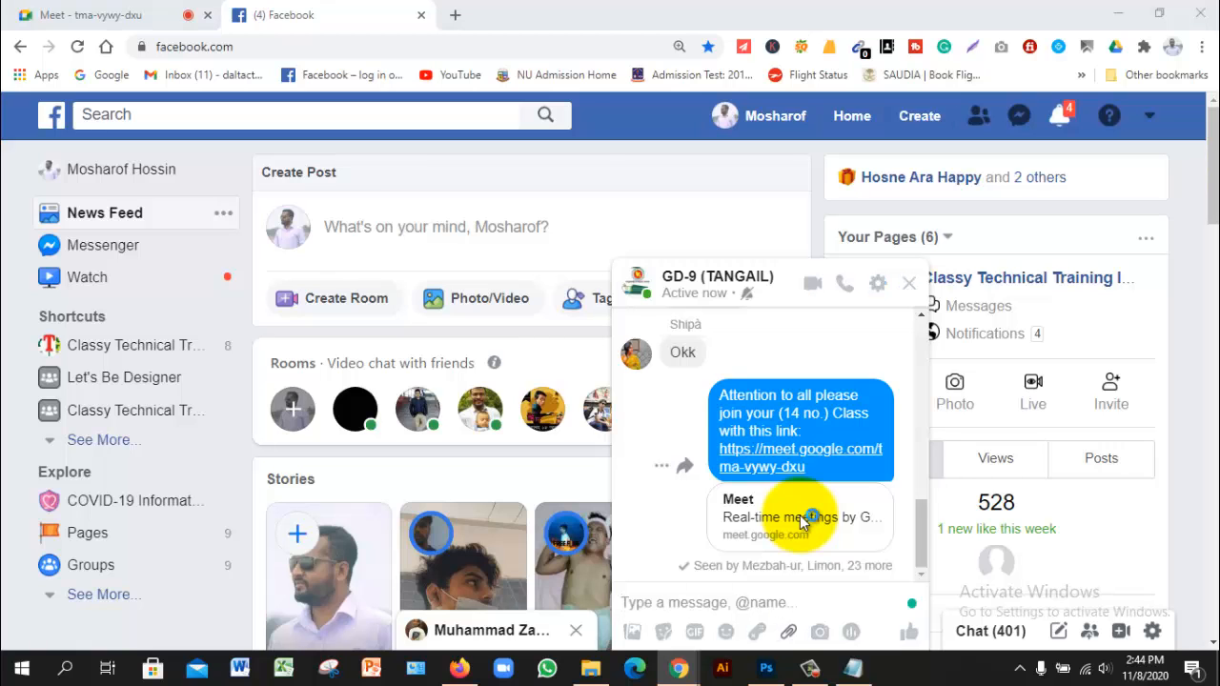
key(Return)
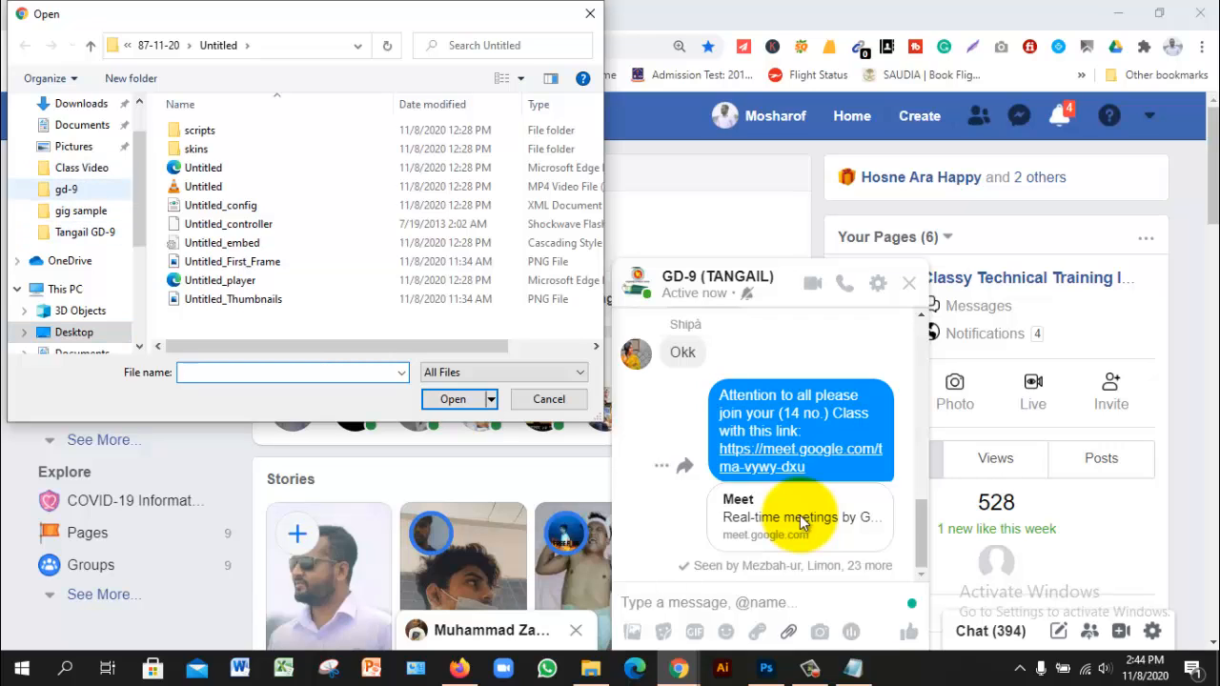
Attach the "sample" image from Desktop > Tangail GD-9 > 8-11-20 module and send it to the group chat.
click(74, 333)
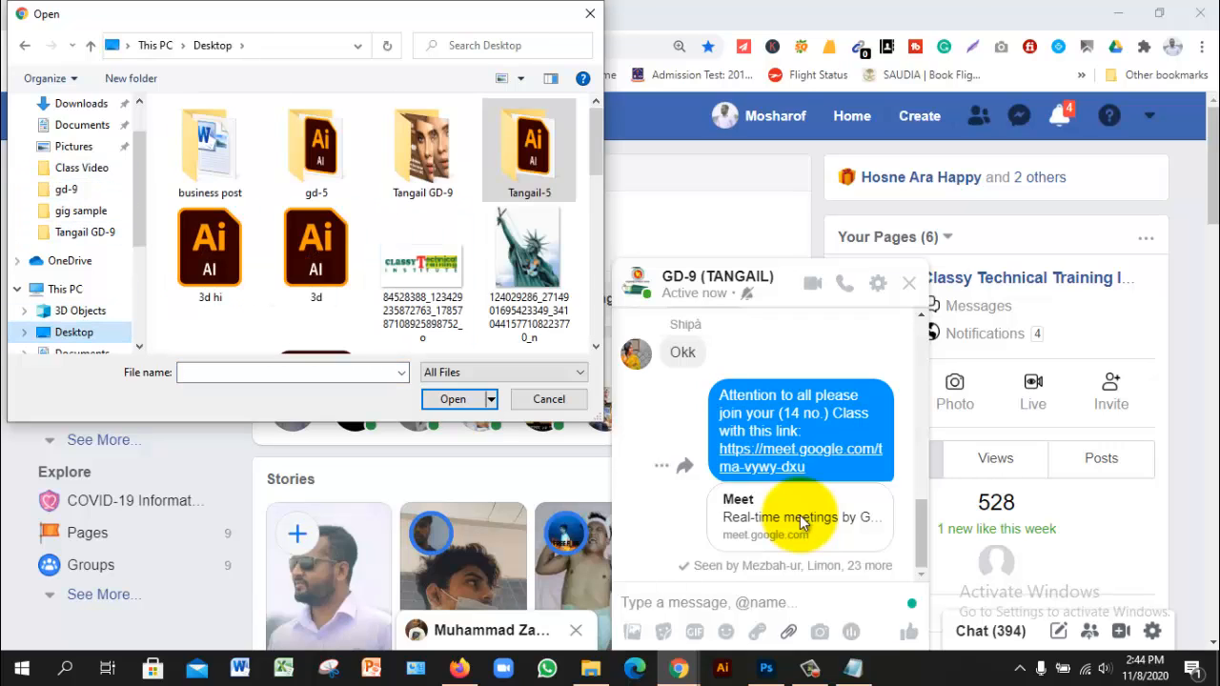
double_click(423, 152)
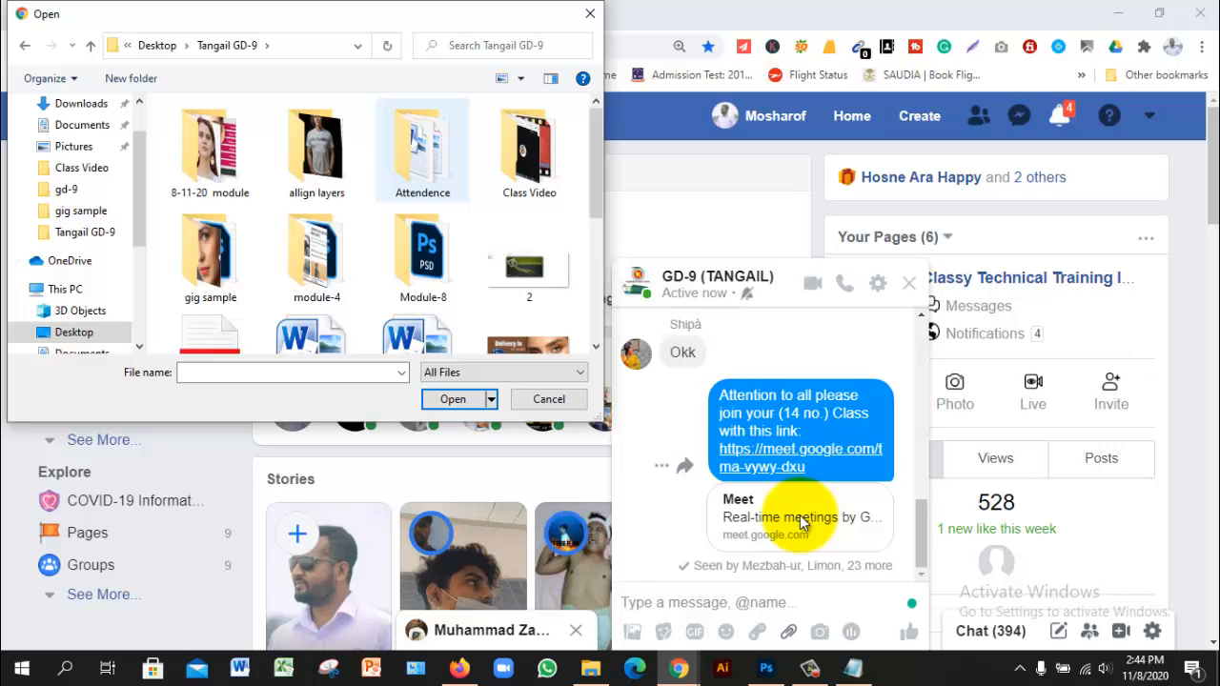
double_click(210, 152)
click(210, 286)
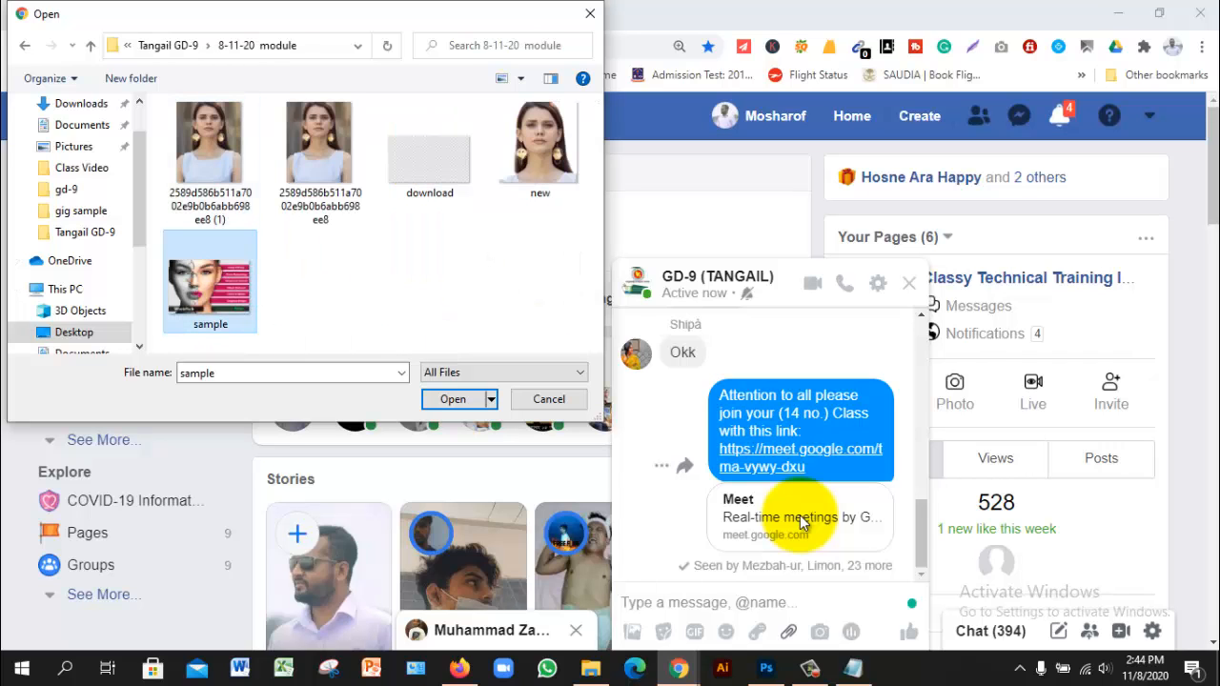
click(453, 400)
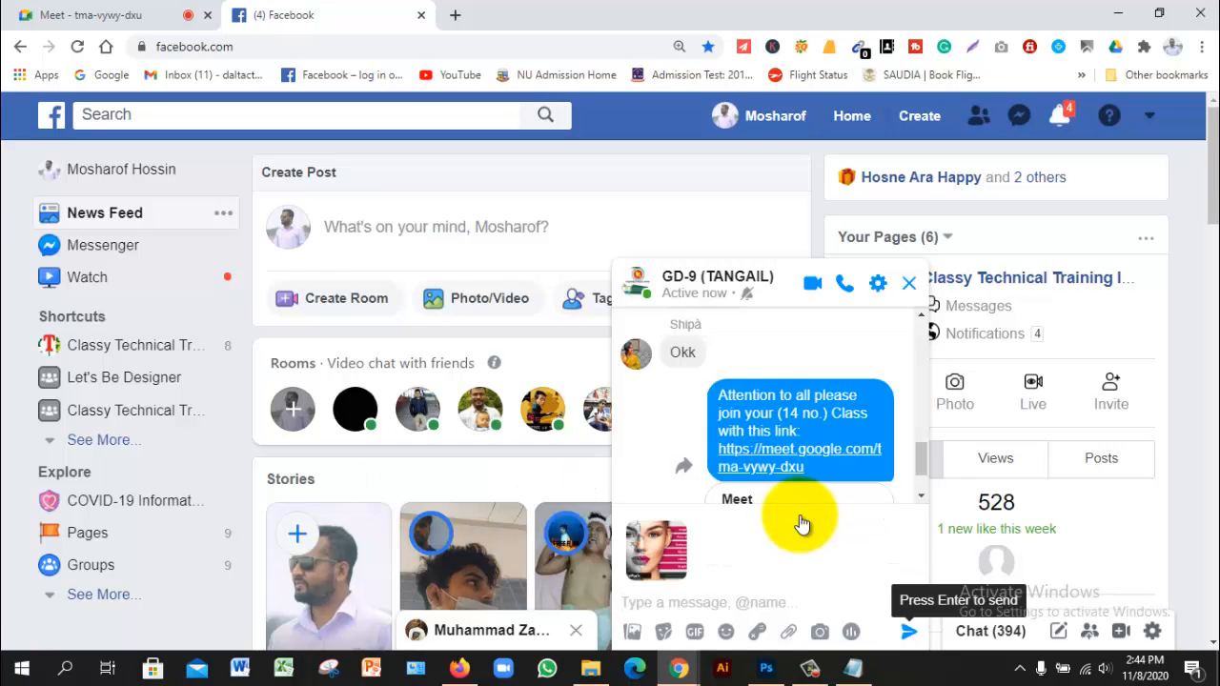
key(Return)
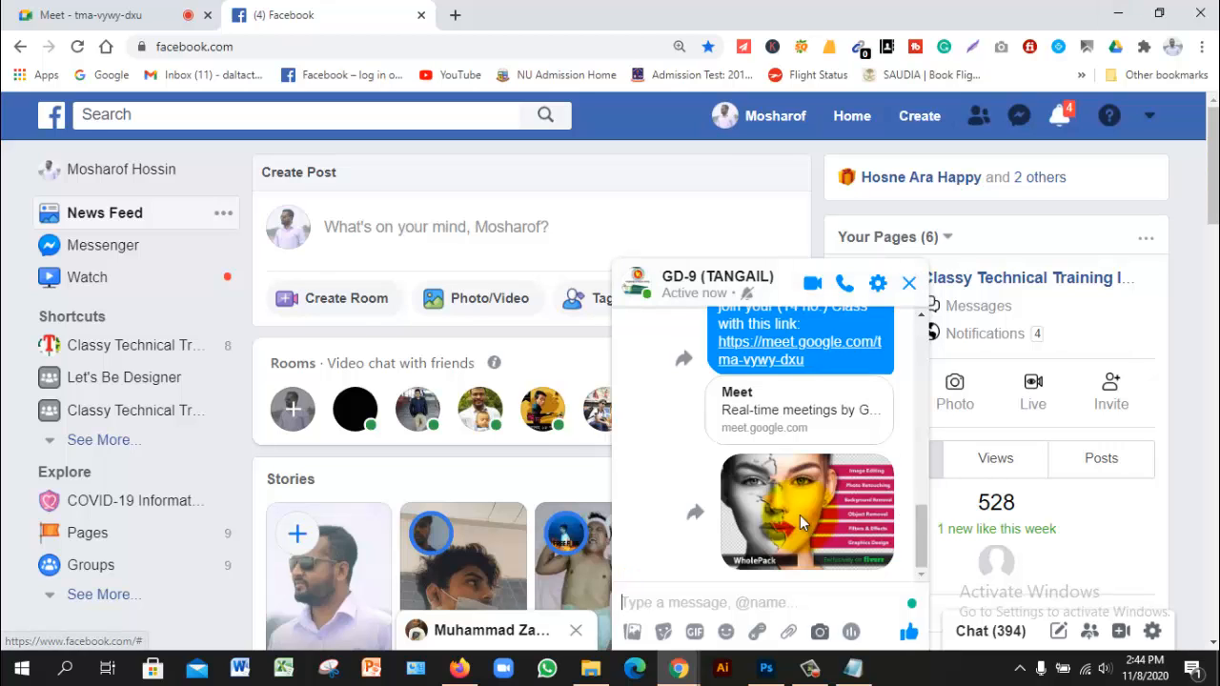
Switch to Photoshop, scale the portrait on the "new" layer to about 17%, place it at about X 141 px, Y 244 px, and commit.
click(767, 668)
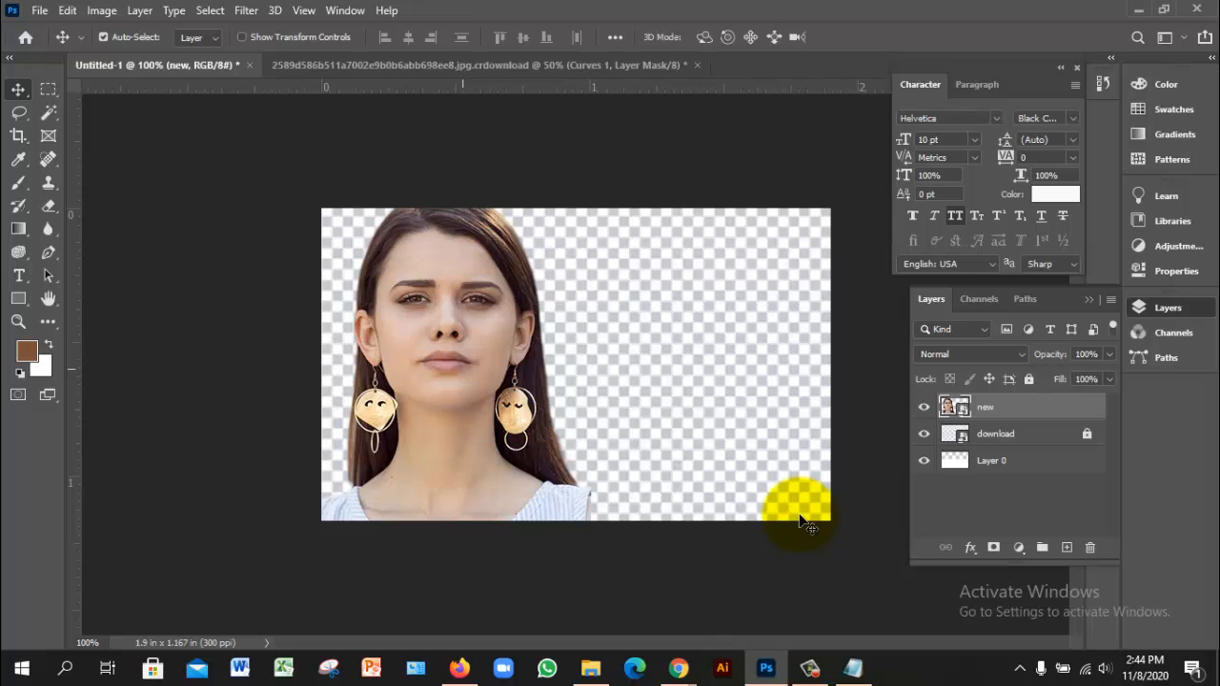
key(ctrl+t)
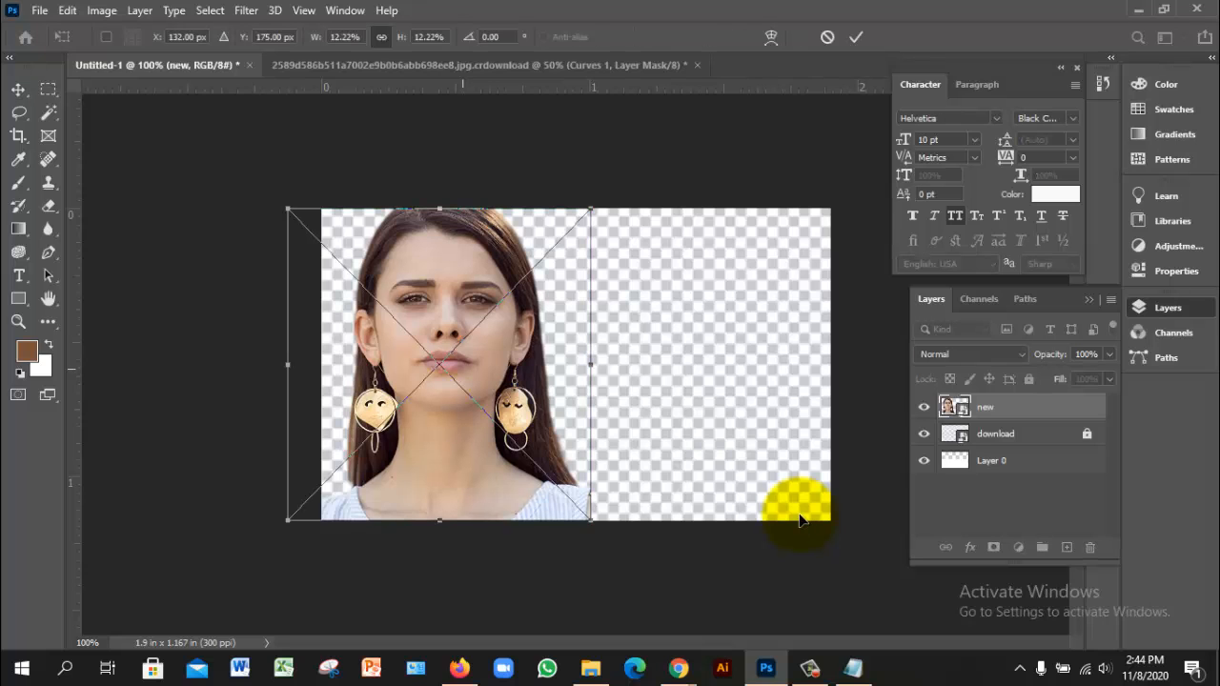
drag(591, 520, 676, 607)
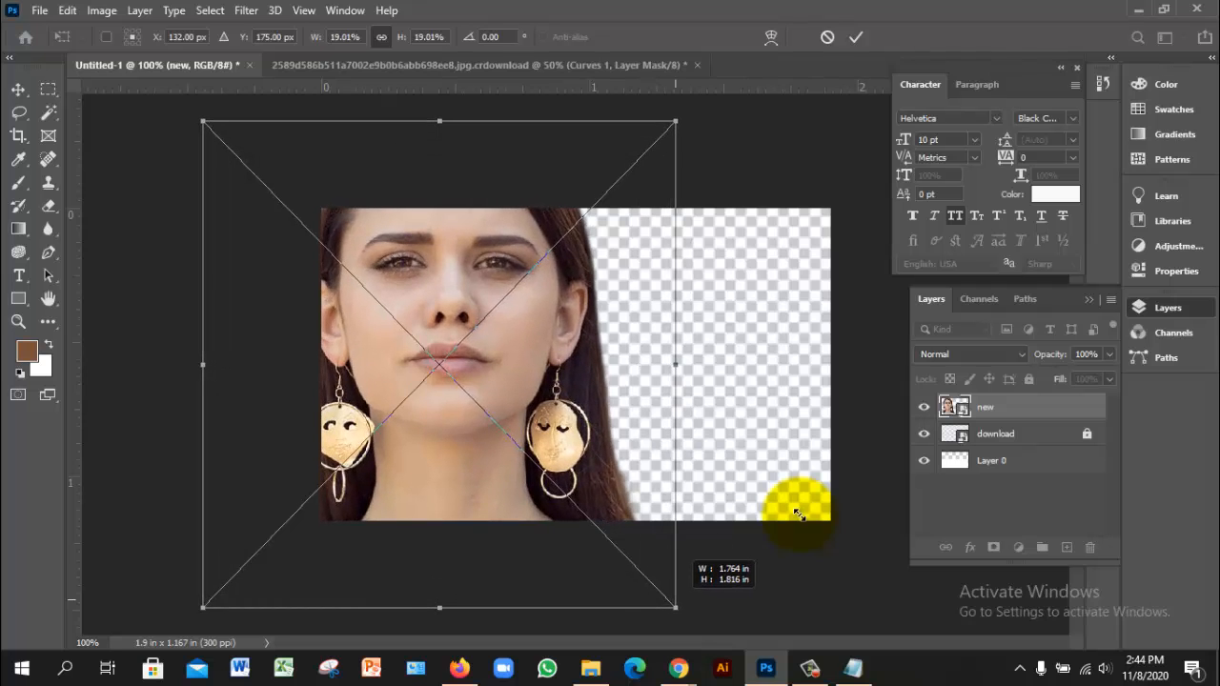
drag(487, 363, 505, 407)
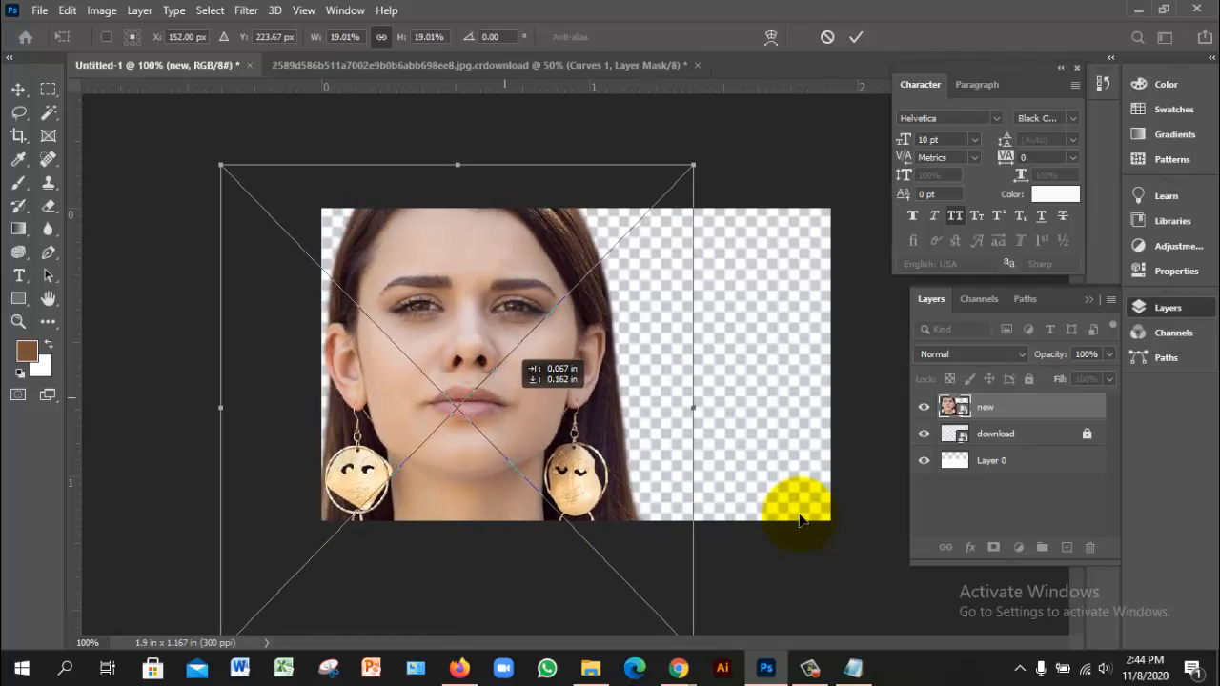
drag(506, 355, 502, 383)
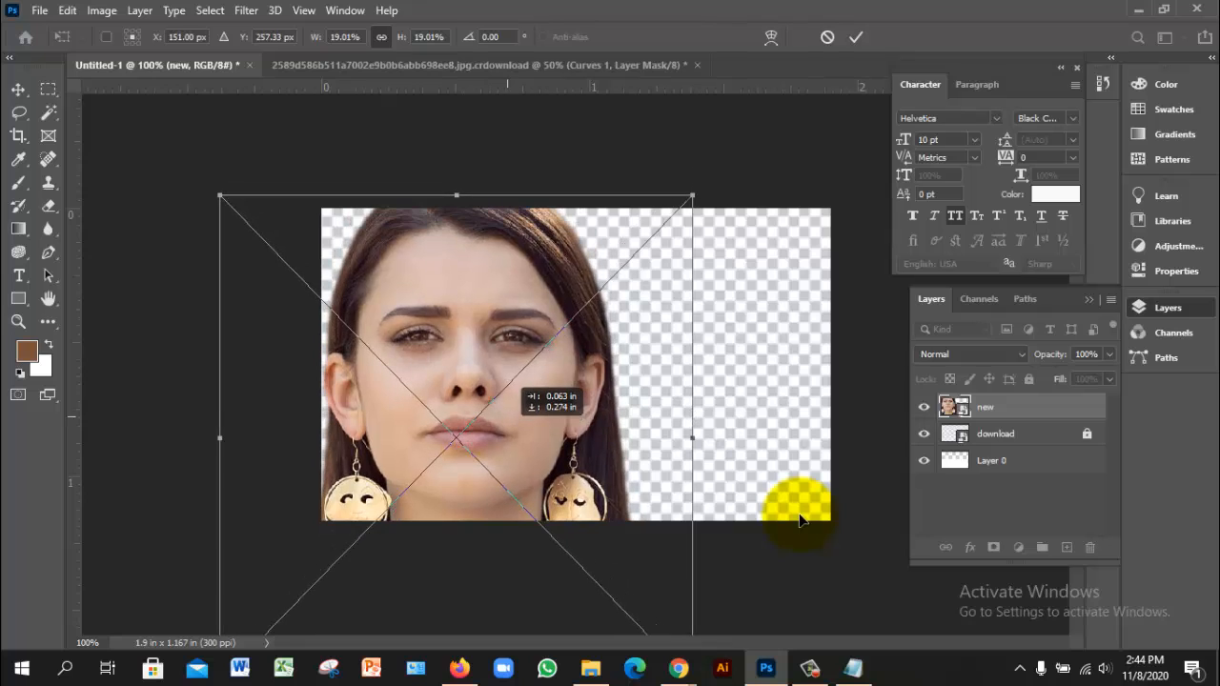
drag(508, 430, 509, 432)
key(Left)
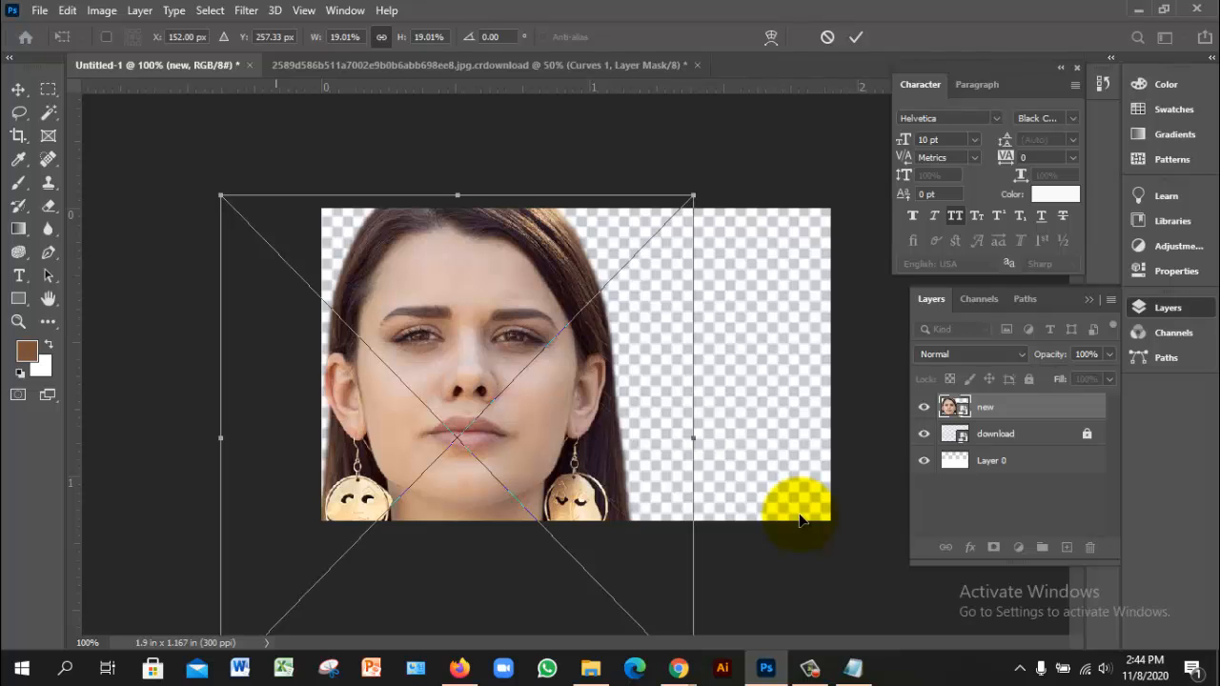
drag(223, 196, 246, 220)
drag(447, 336, 436, 324)
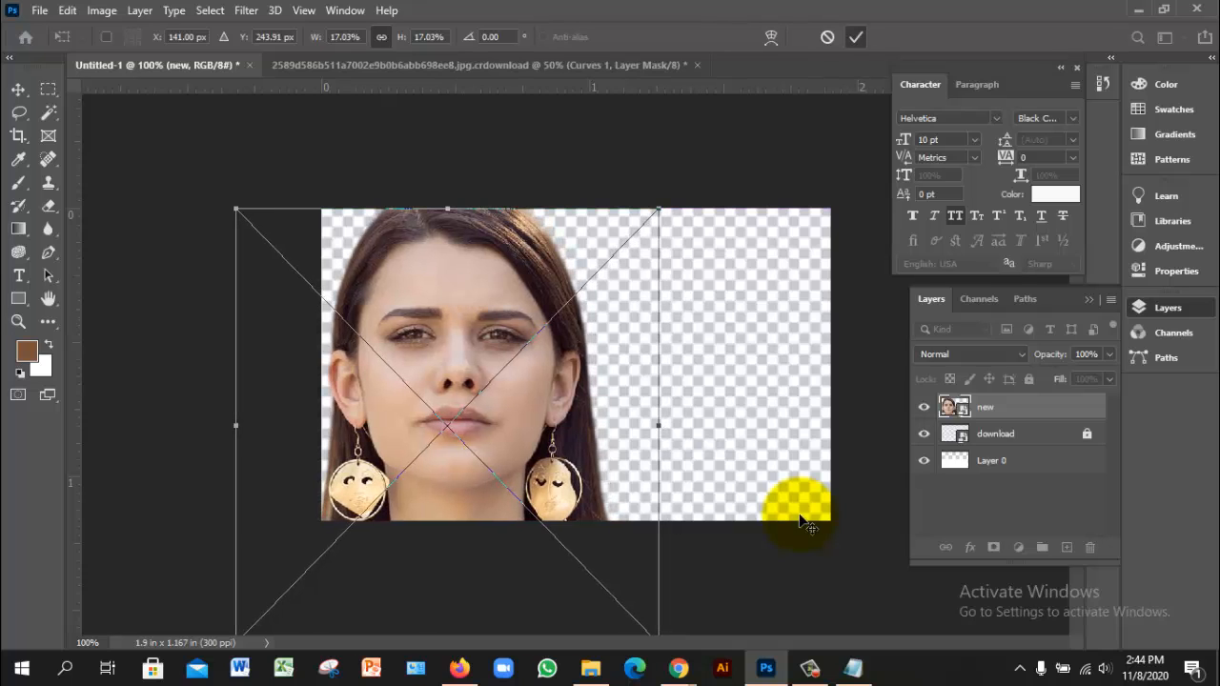
click(856, 38)
Add a guide layout to the canvas with one column, one row, 0.067 in gutters and 0.1 in margins on all sides.
key(ctrl+plus)
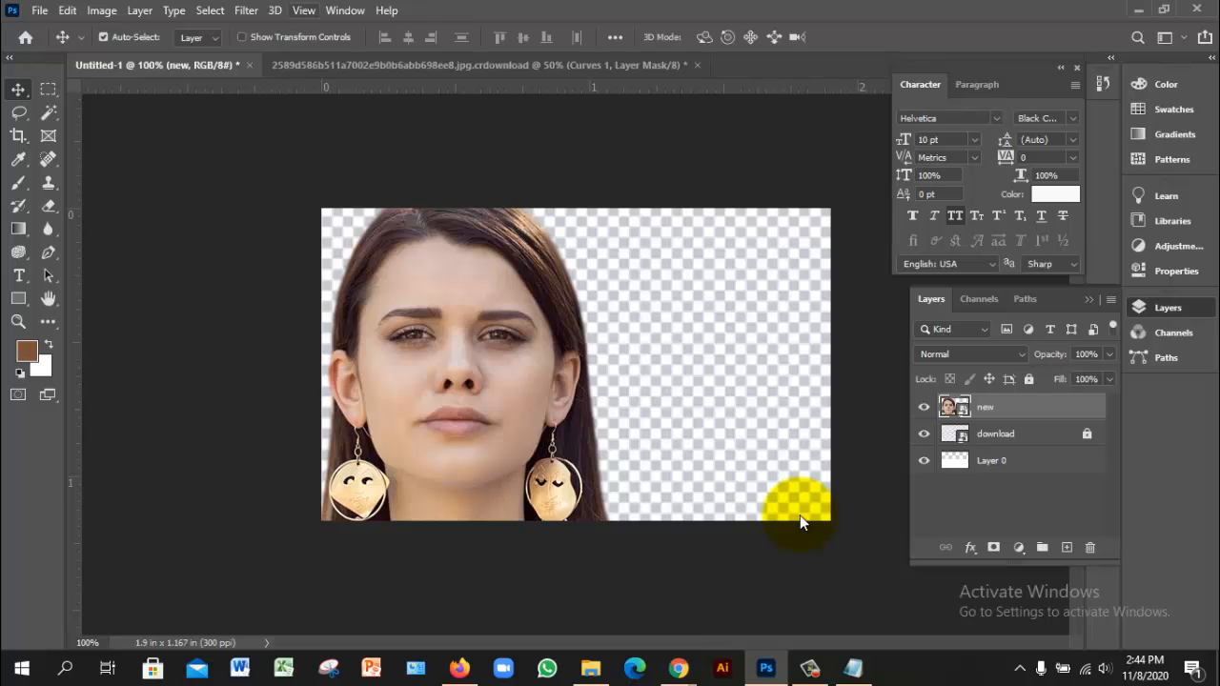
key(alt+v)
key(e)
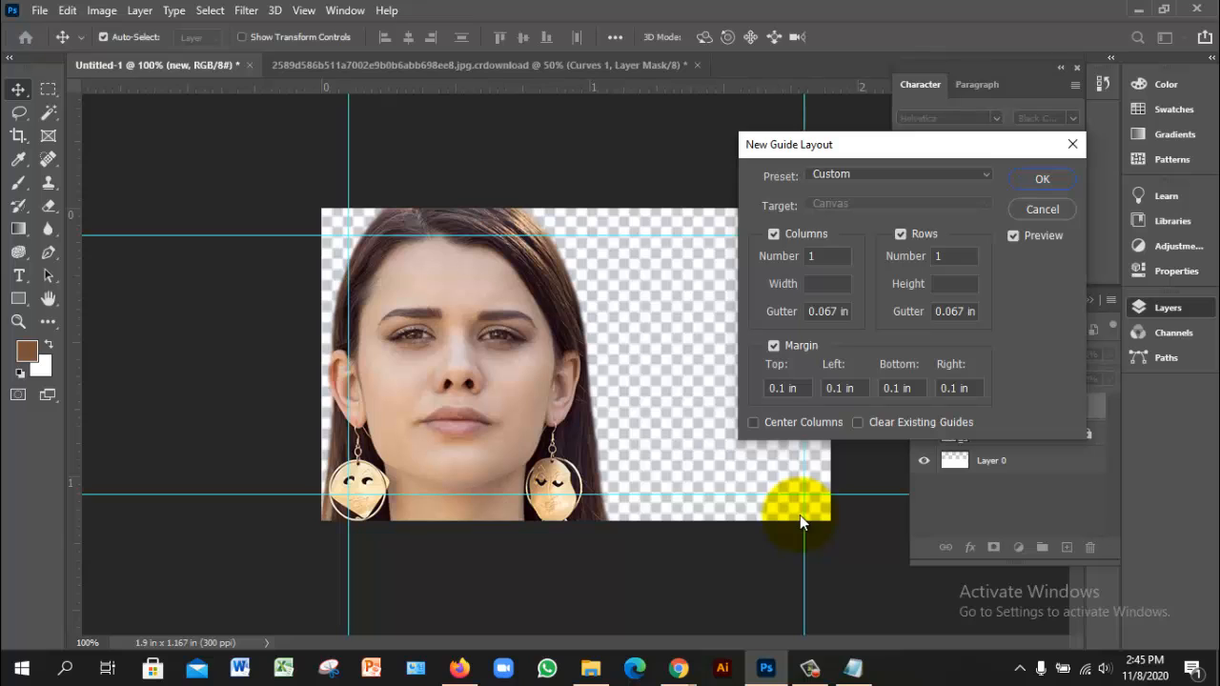
key(Return)
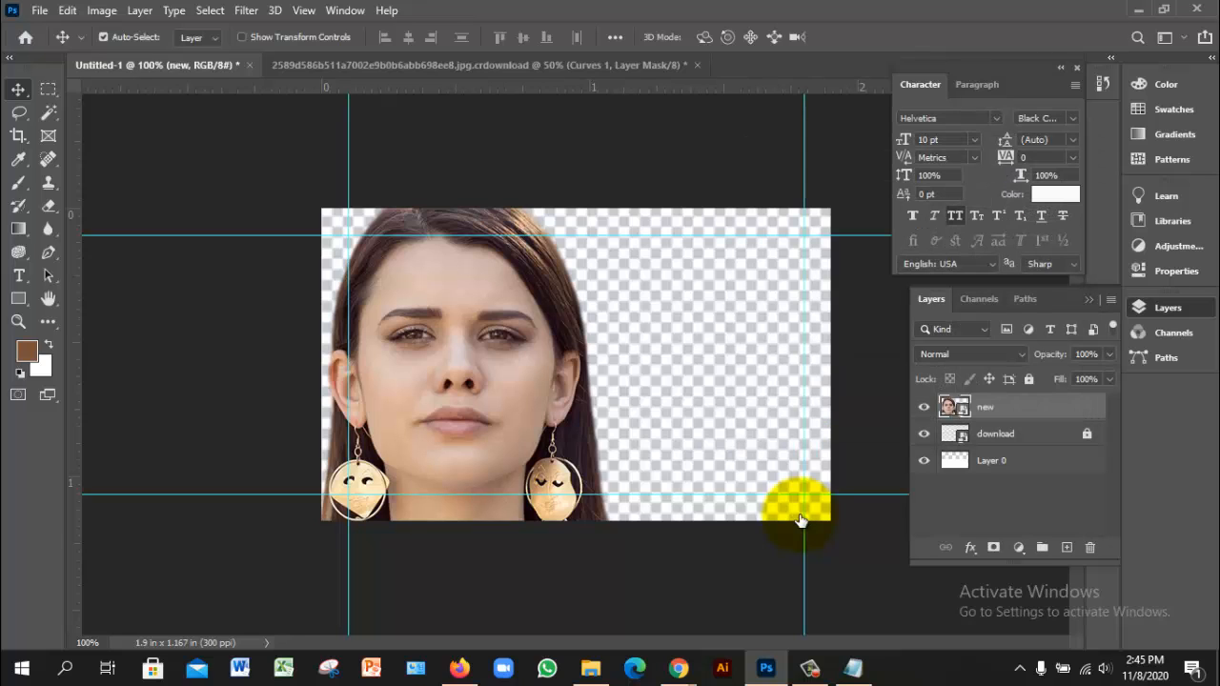
Duplicate the "new" portrait layer and select the original layer beneath the copy.
key(ctrl+j)
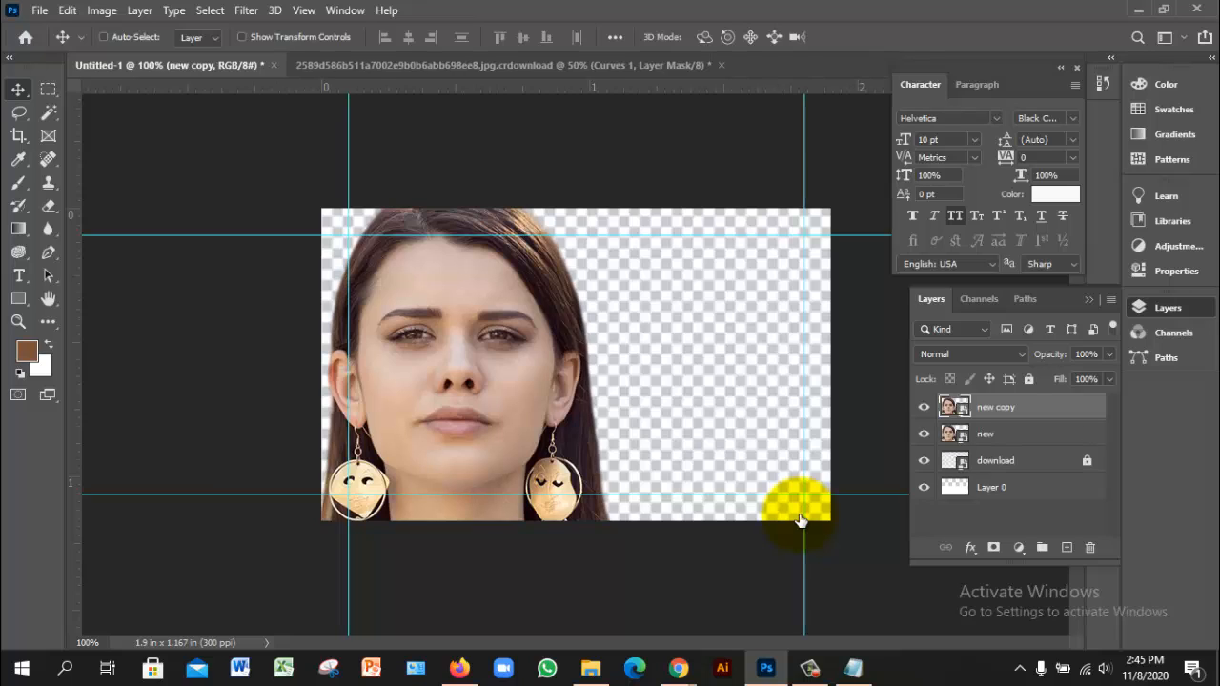
key(alt+bracketleft)
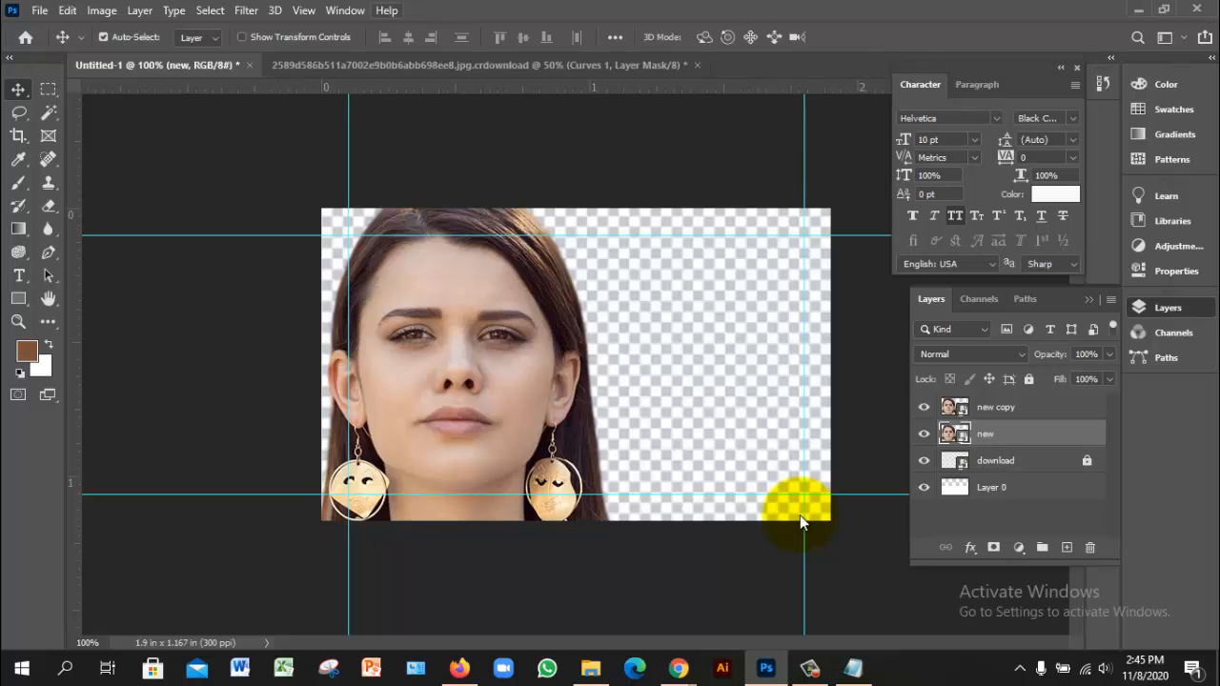
Try converting the document to Grayscale with layers unmerged, smart objects rasterized and color information discarded, and undo the conversion.
key(alt+i)
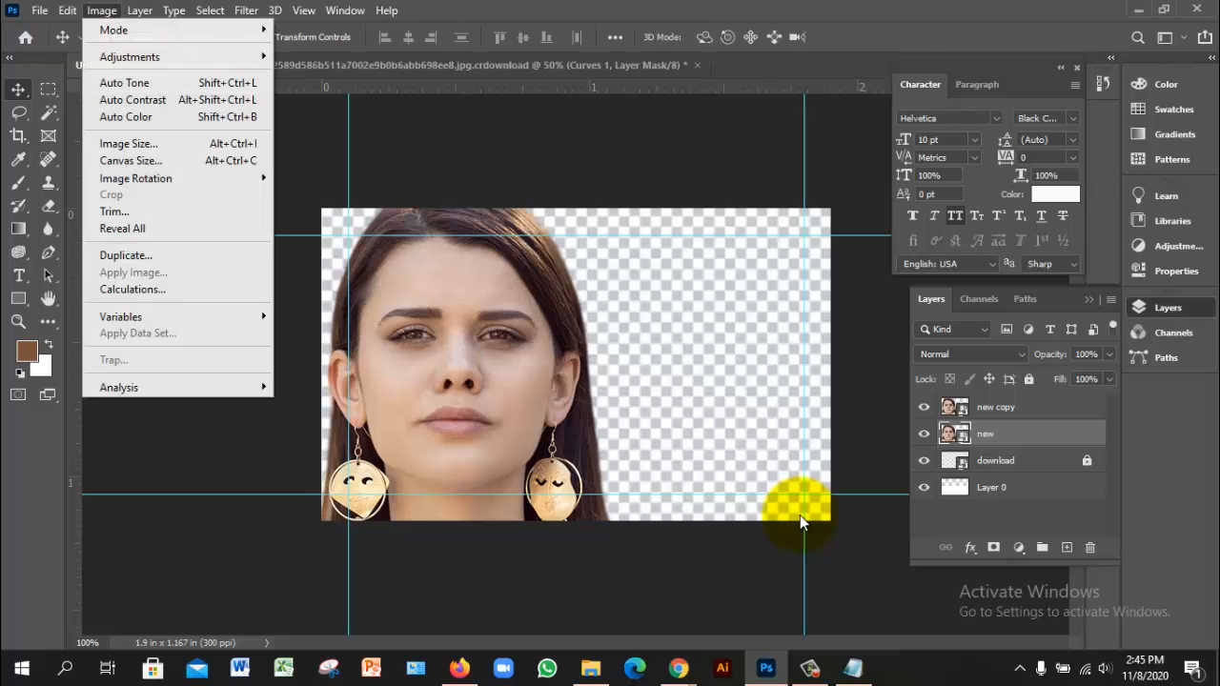
key(Down)
key(Right)
key(Up)
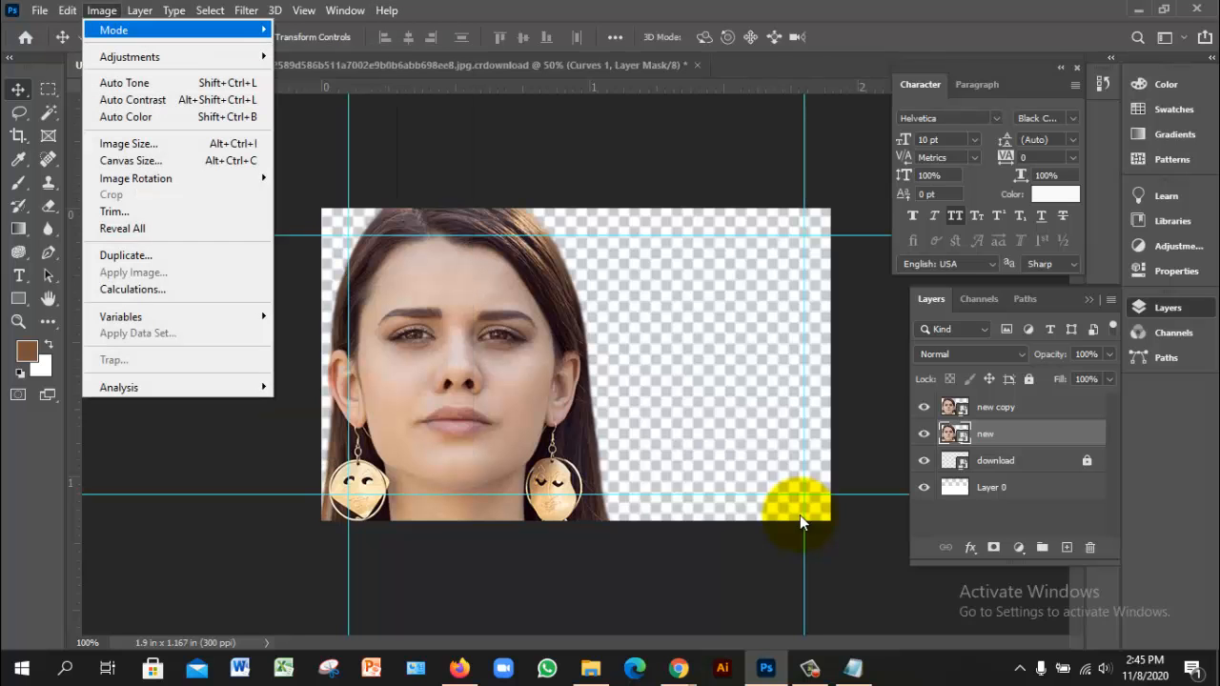
key(Right)
key(Down)
key(Return)
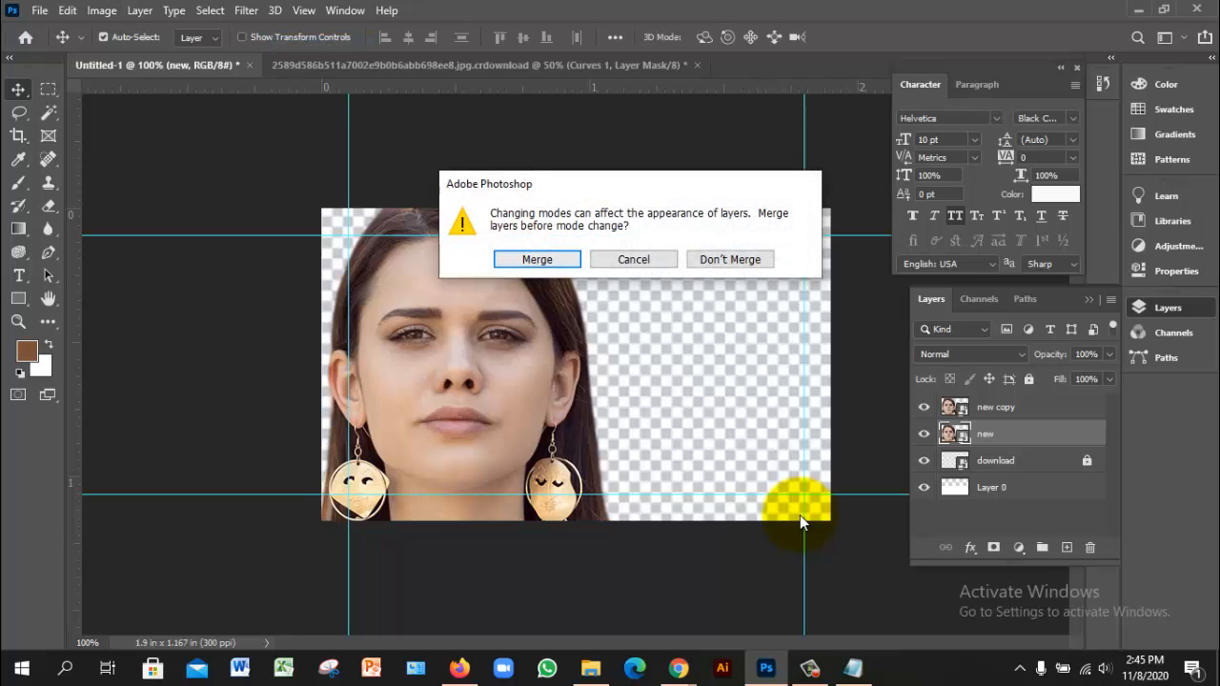
key(Tab)
key(Tab)
key(Return)
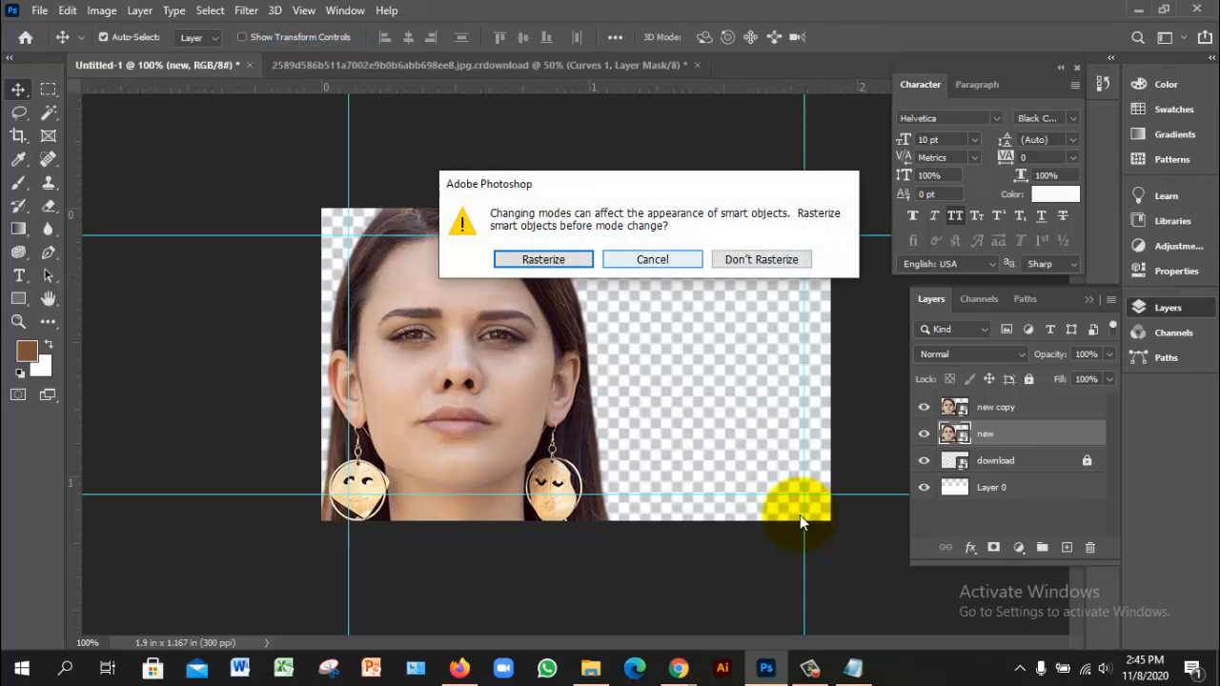
key(Return)
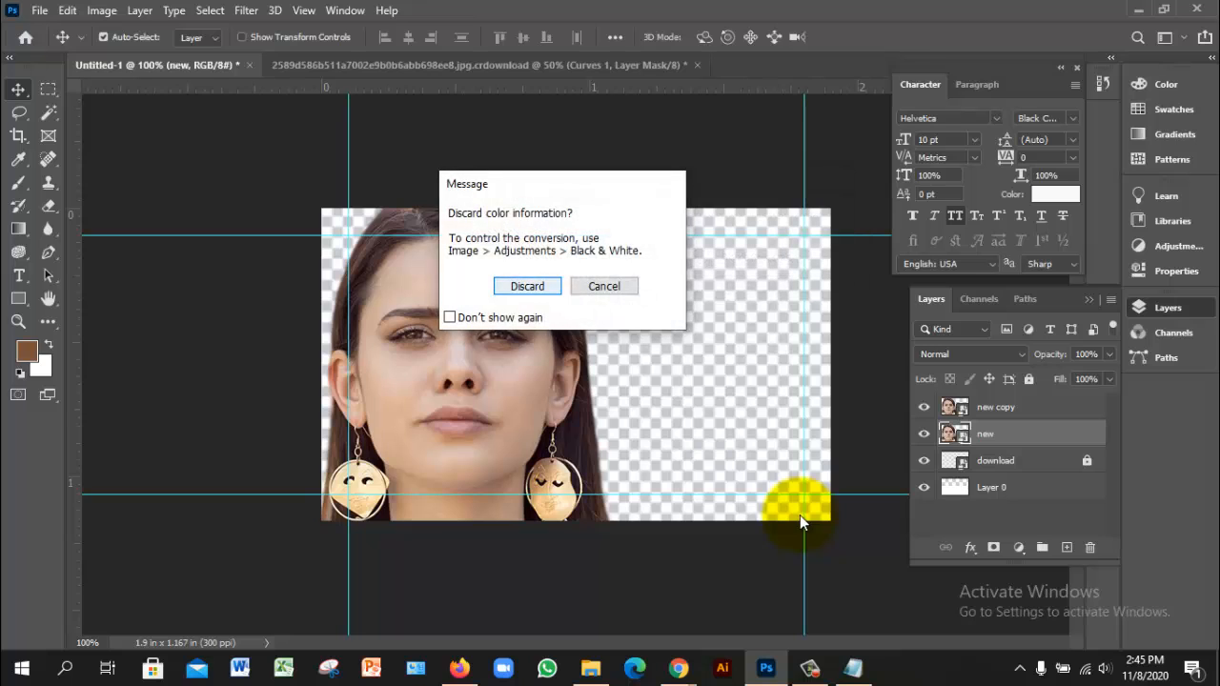
key(Return)
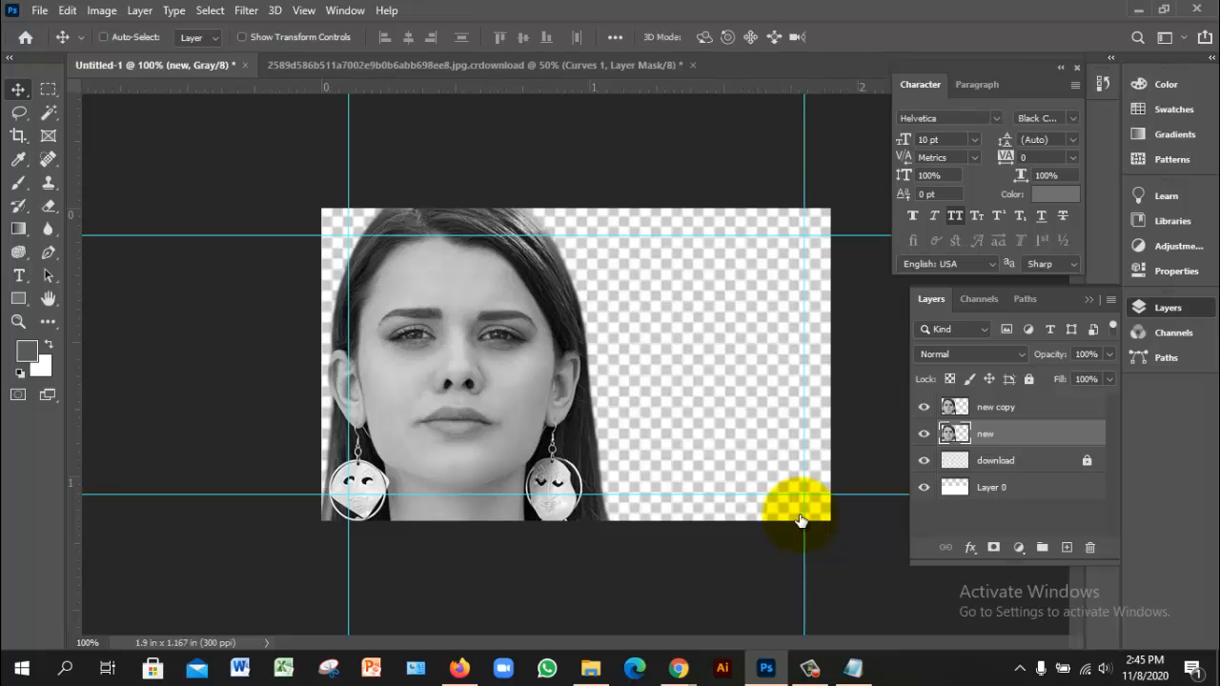
key(ctrl+z)
Rasterize both portrait layers, "new" and "new copy".
right_click(801, 522)
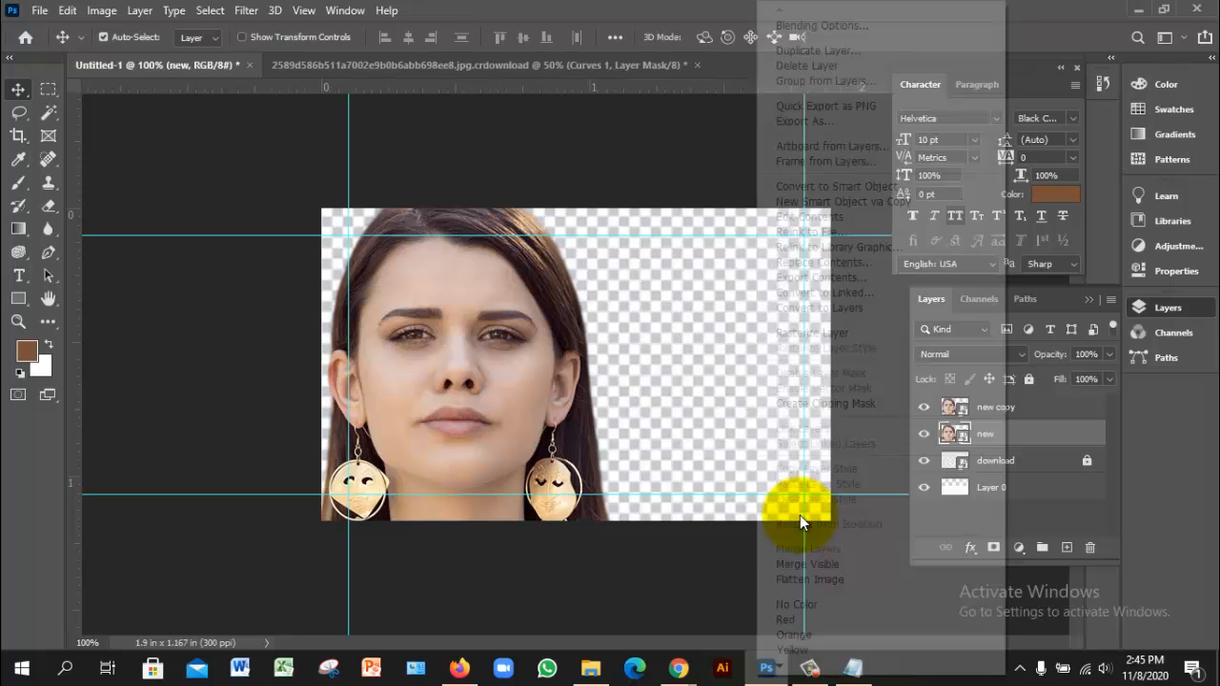
click(813, 333)
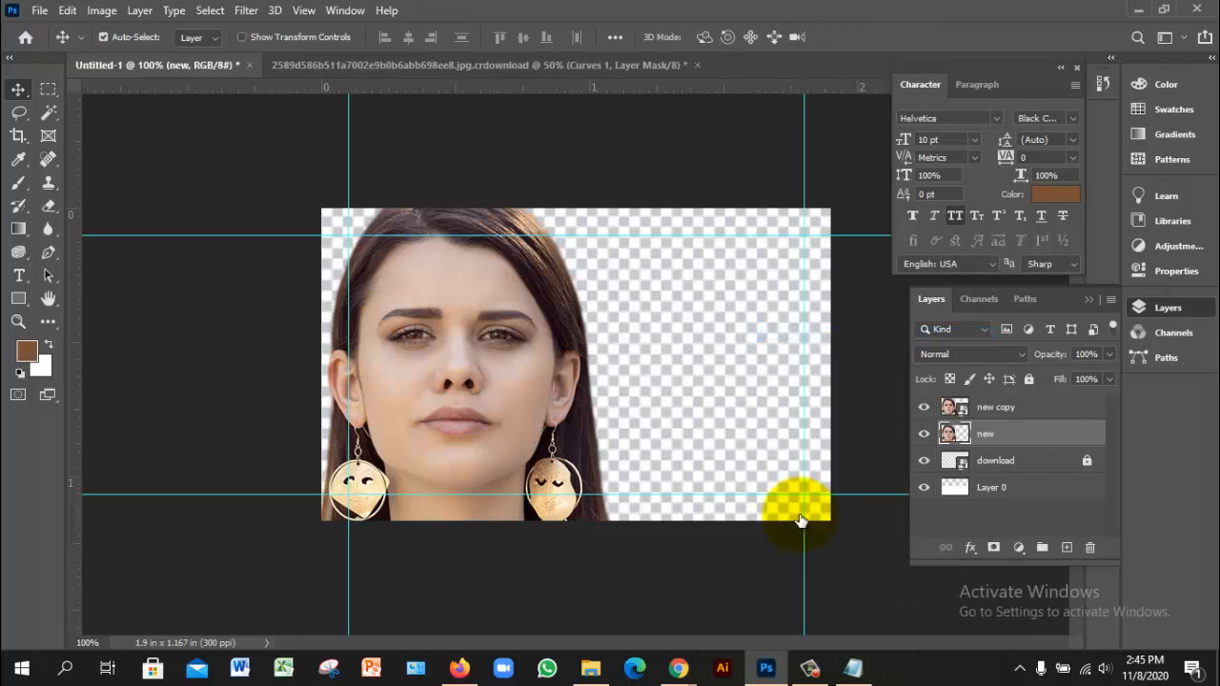
right_click(995, 407)
click(812, 333)
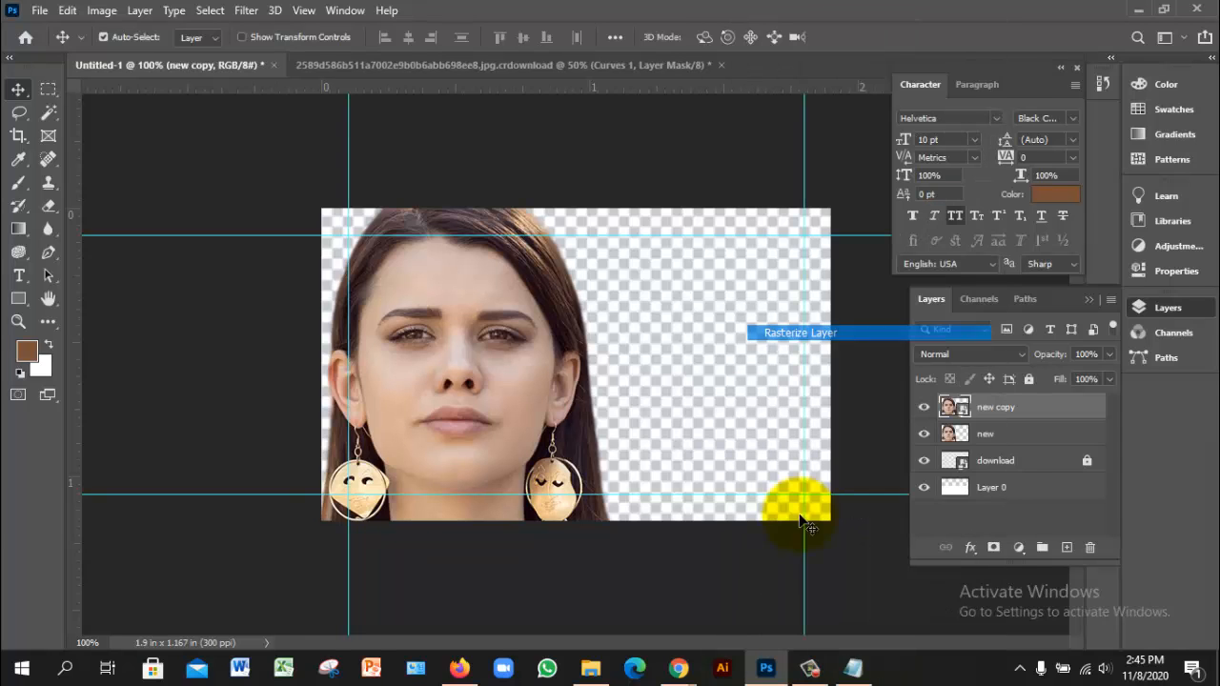
Select both portrait layers, "new" and "new copy", and auto-align them with the Auto projection.
click(994, 434)
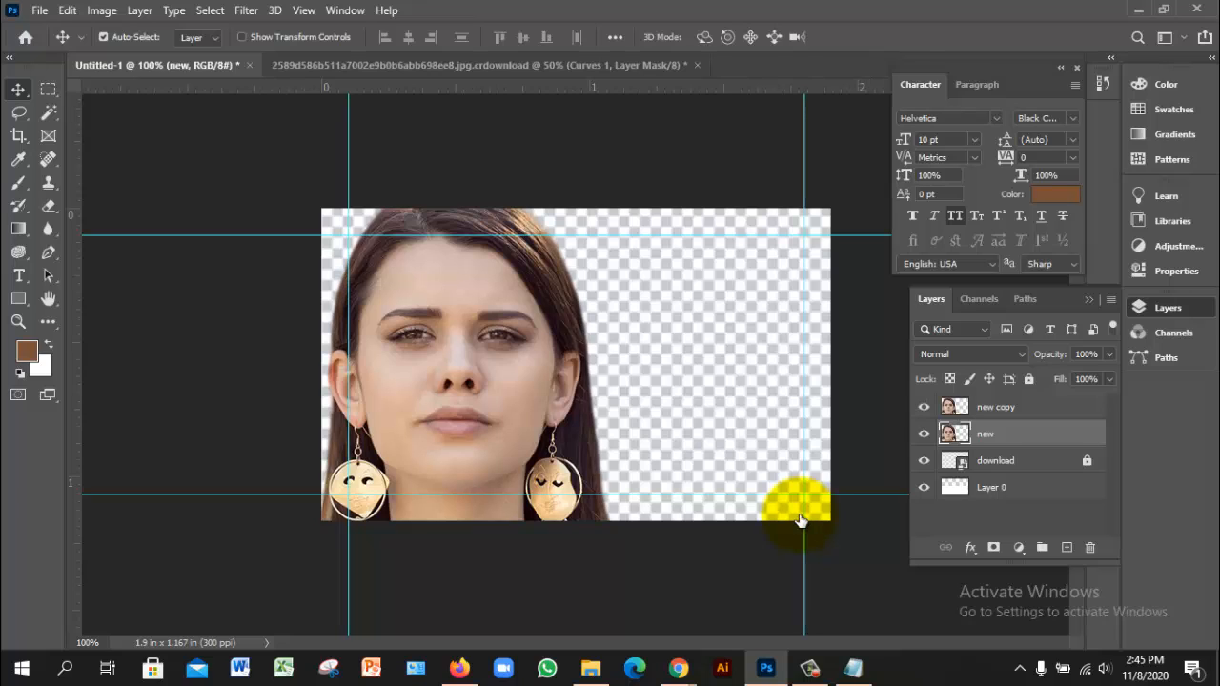
shift+click(996, 407)
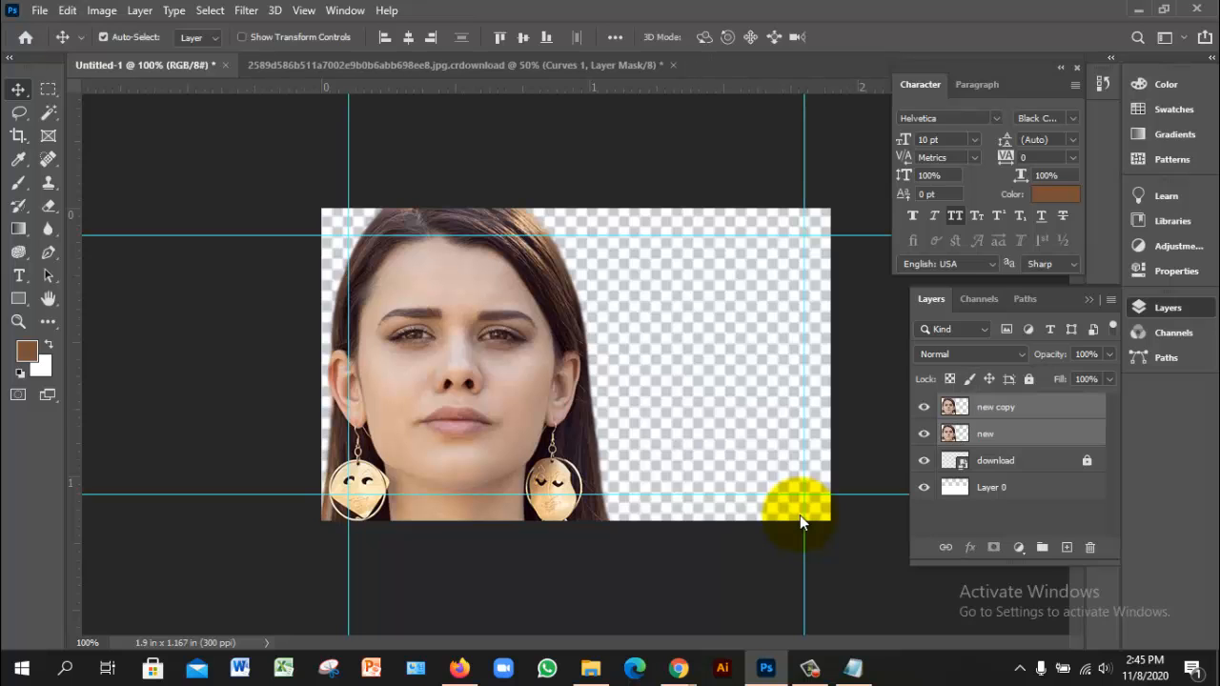
click(67, 10)
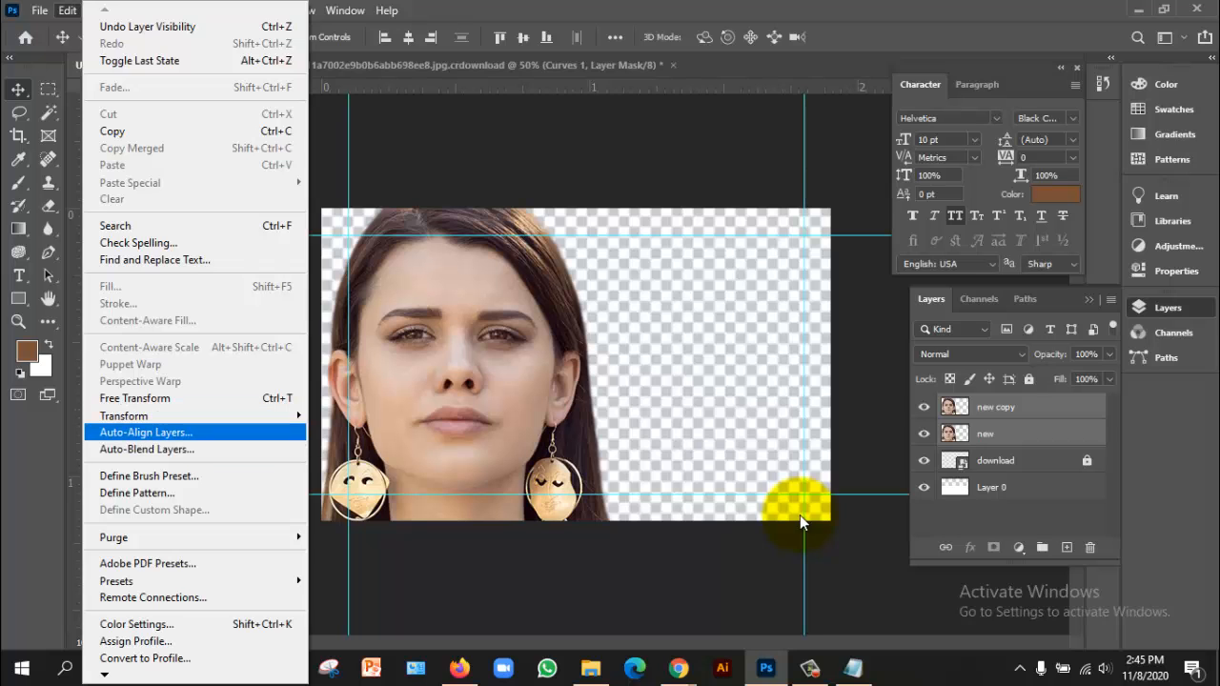
click(146, 432)
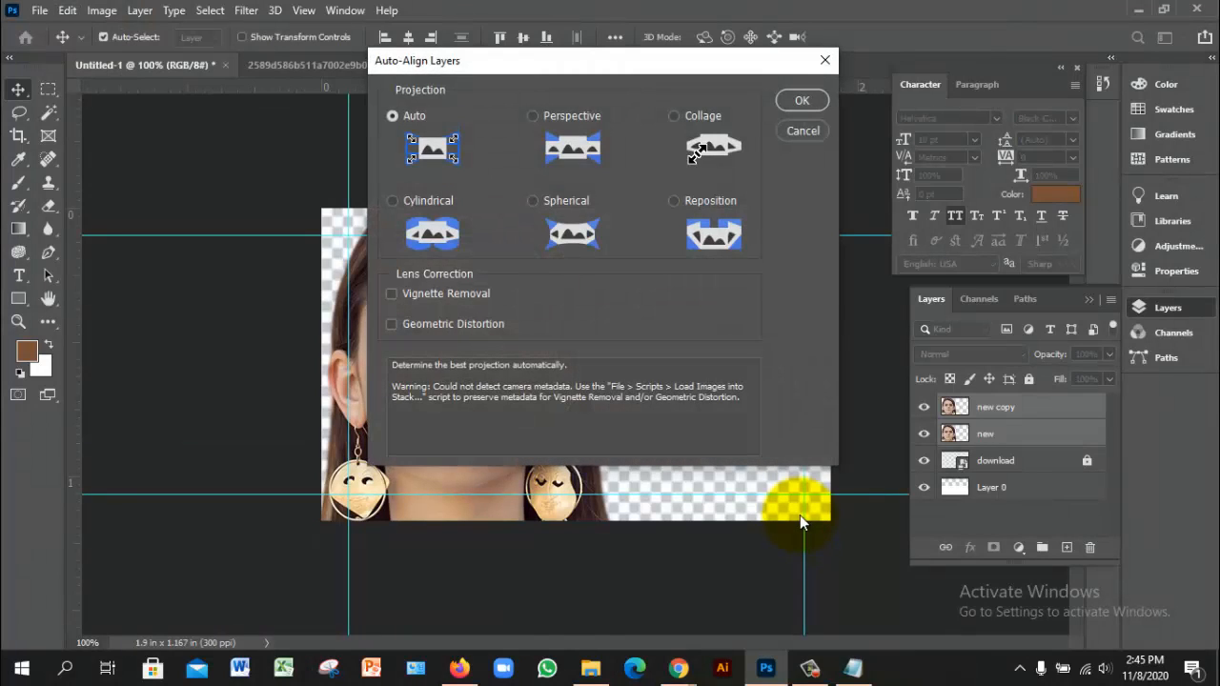
click(801, 100)
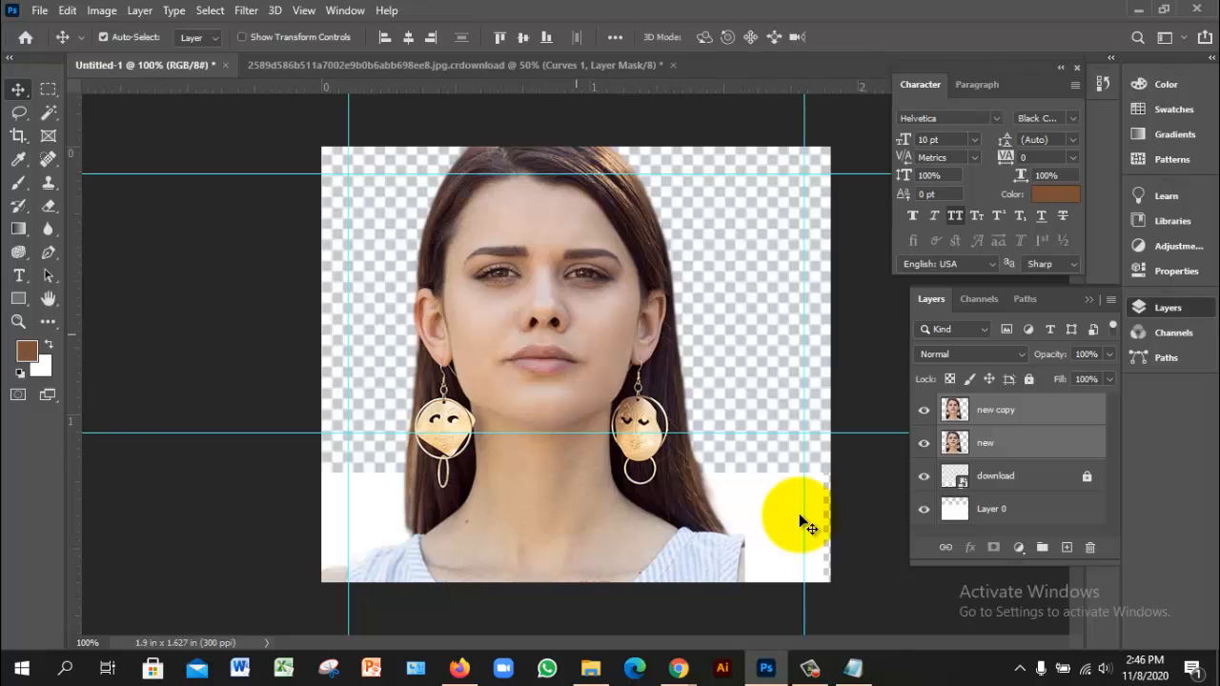
Move the aligned portraits toward the canvas's left edge, and undo both the move and the alignment.
mouse_move(800, 522)
mouse_down()
mouse_move(709, 526)
mouse_move(800, 522)
mouse_up()
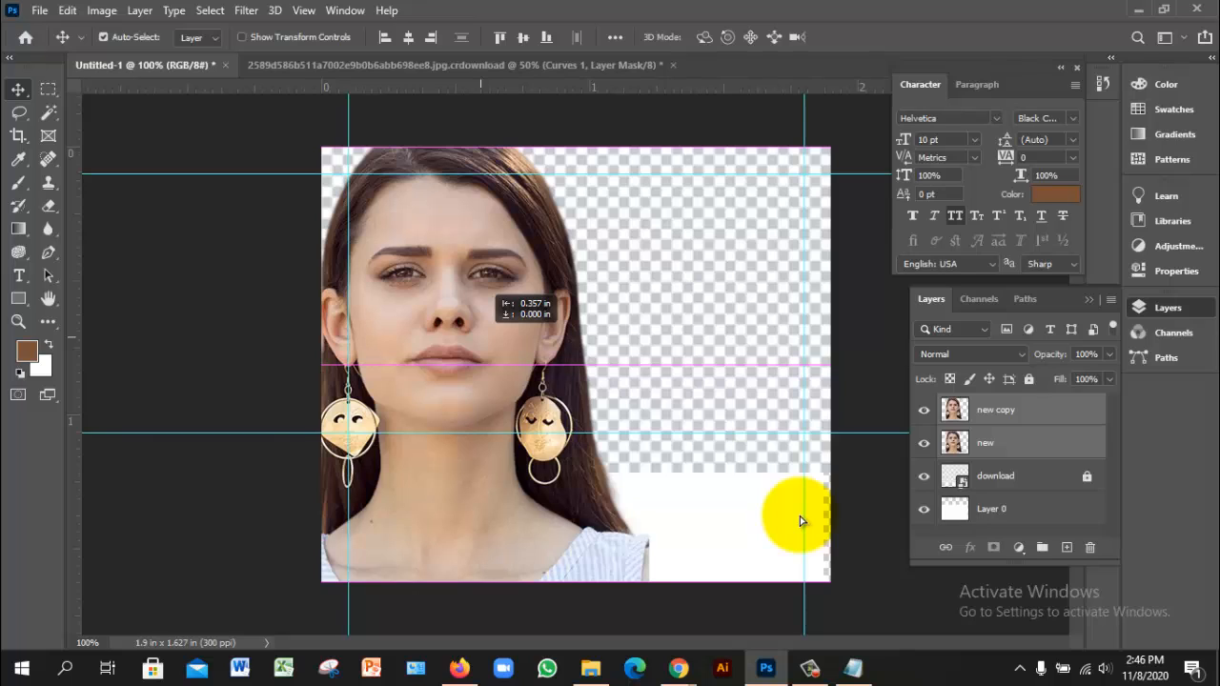
drag(801, 522, 801, 522)
key(ctrl)
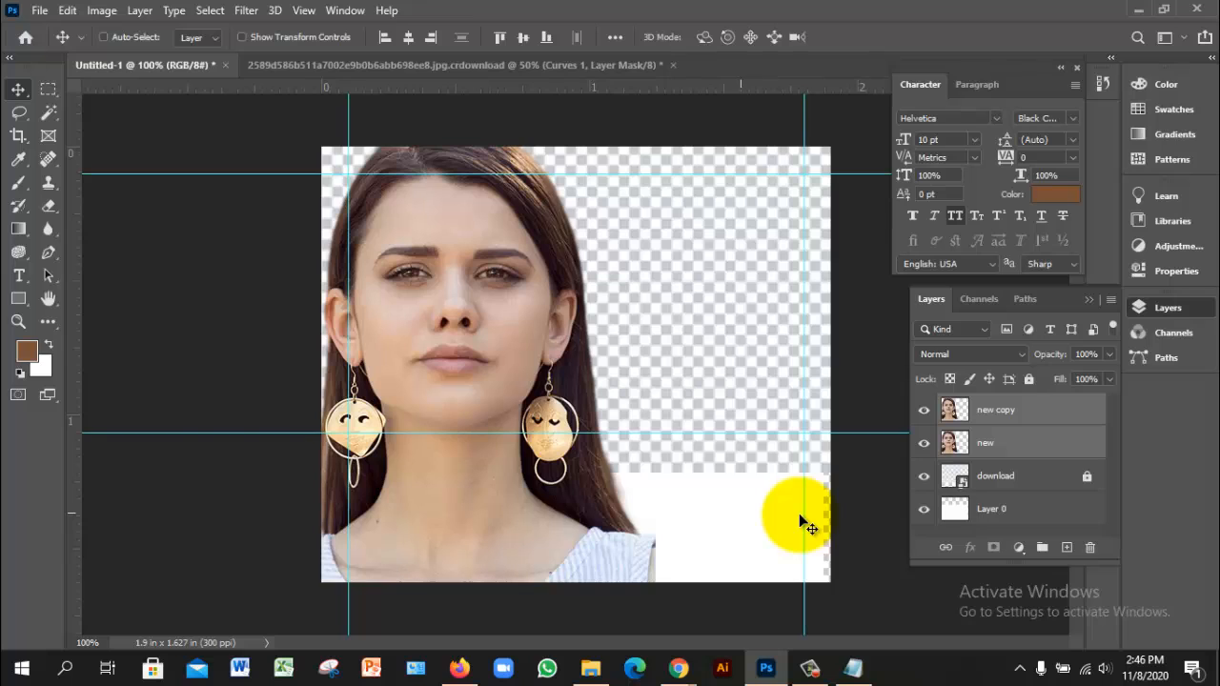
key(ctrl+z)
key(ctrl+z)
key(ctrl+z)
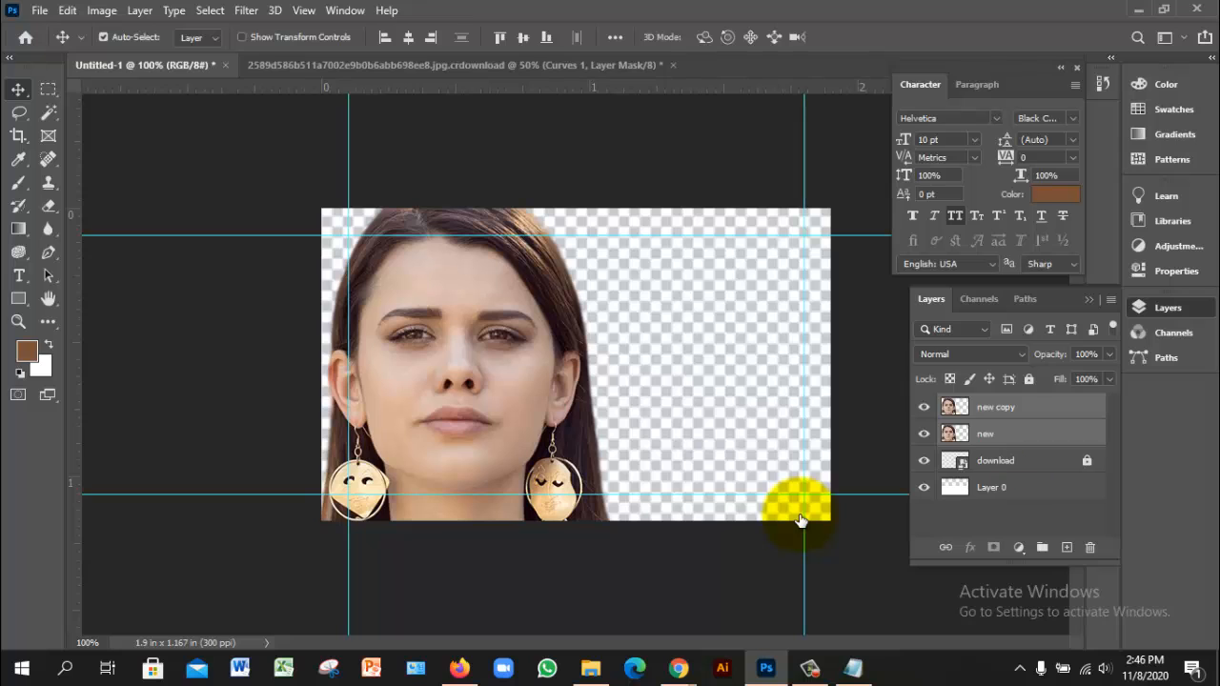
Shift the "new copy" portrait sideways off the original and back, undo the shift, and toggle the copy's visibility.
click(997, 435)
click(996, 408)
drag(515, 334, 716, 323)
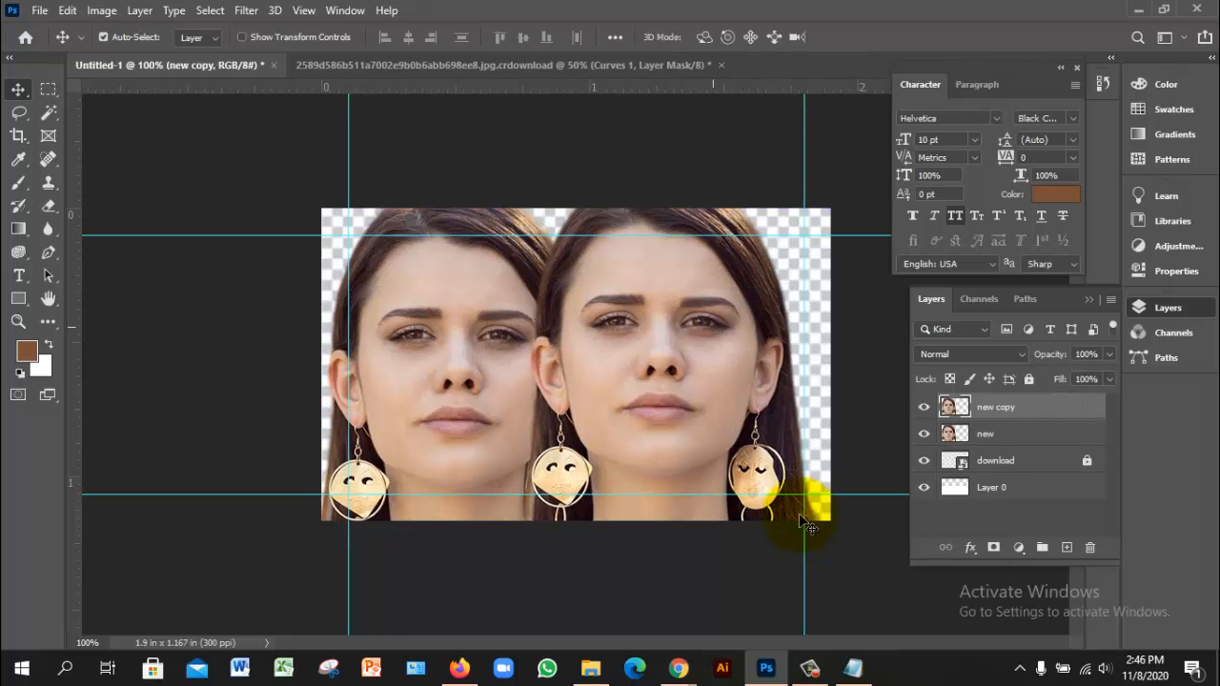
drag(676, 357, 477, 358)
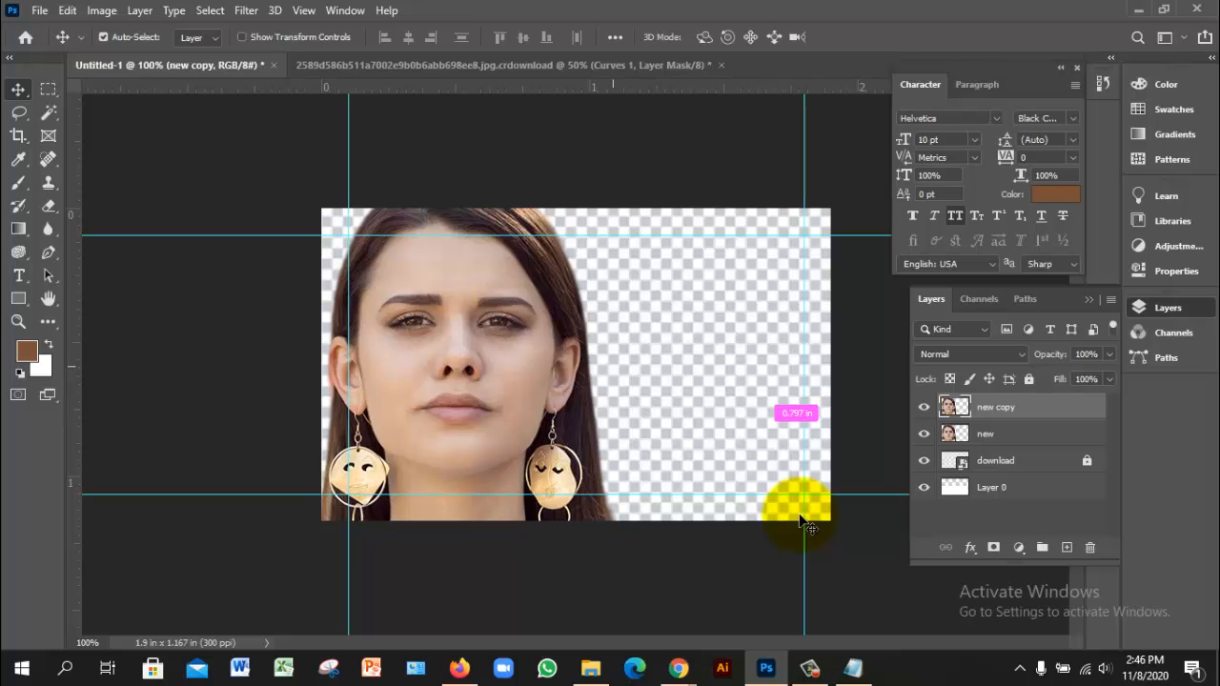
key(ctrl+z)
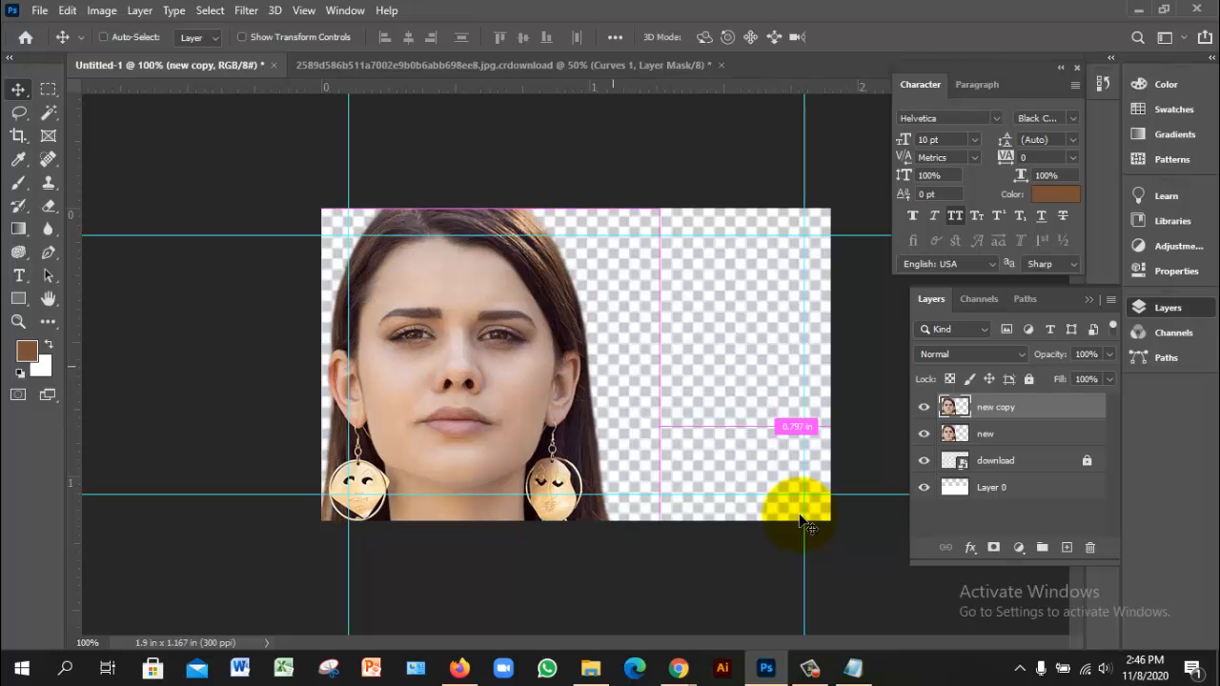
key(ctrl+comma)
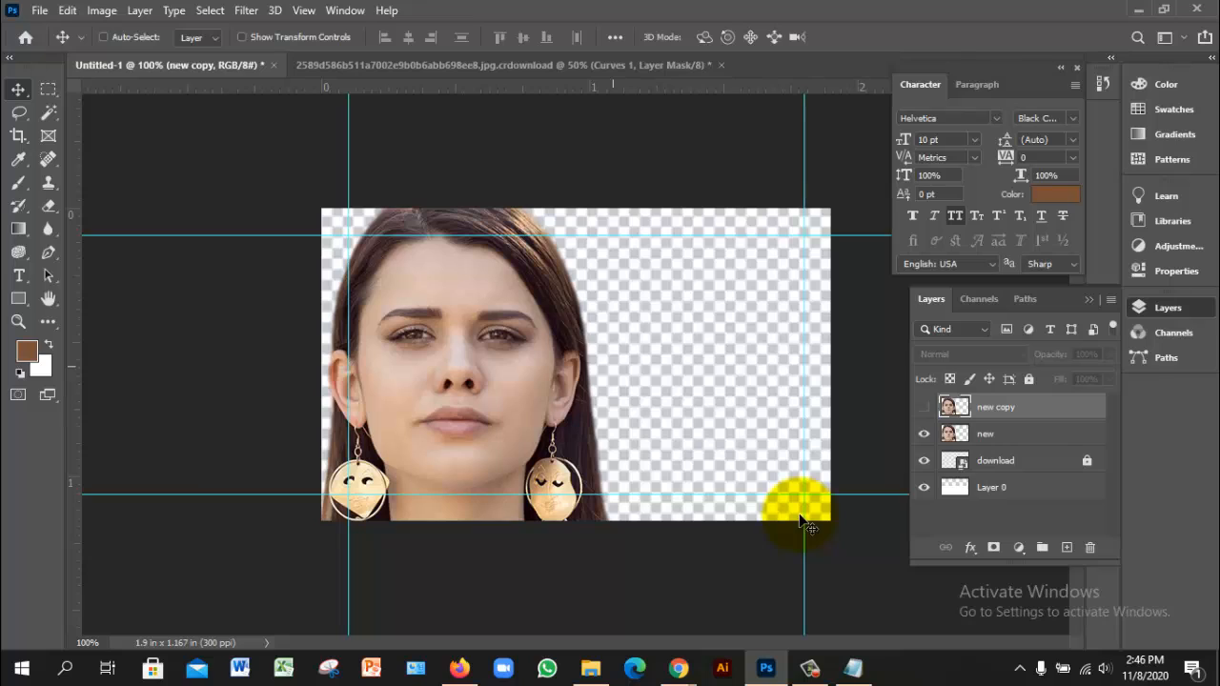
key(ctrl+comma)
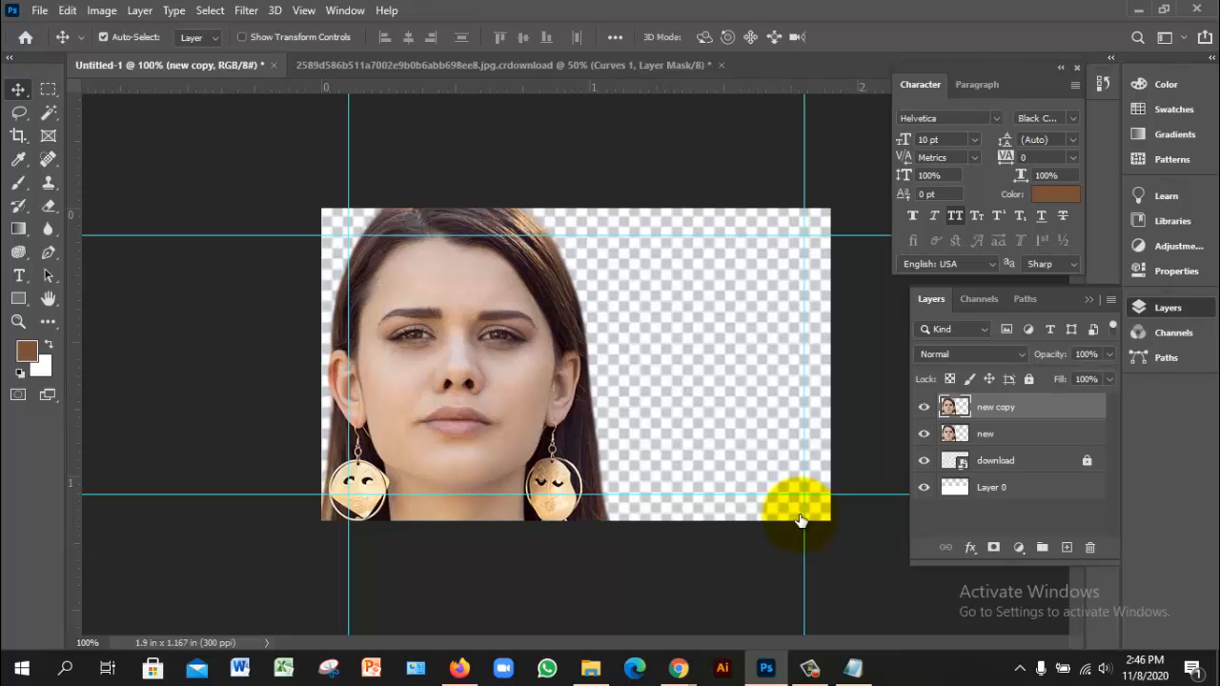
Apply a Black & White adjustment with the Default preset to the "new" layer.
key(alt+bracketleft)
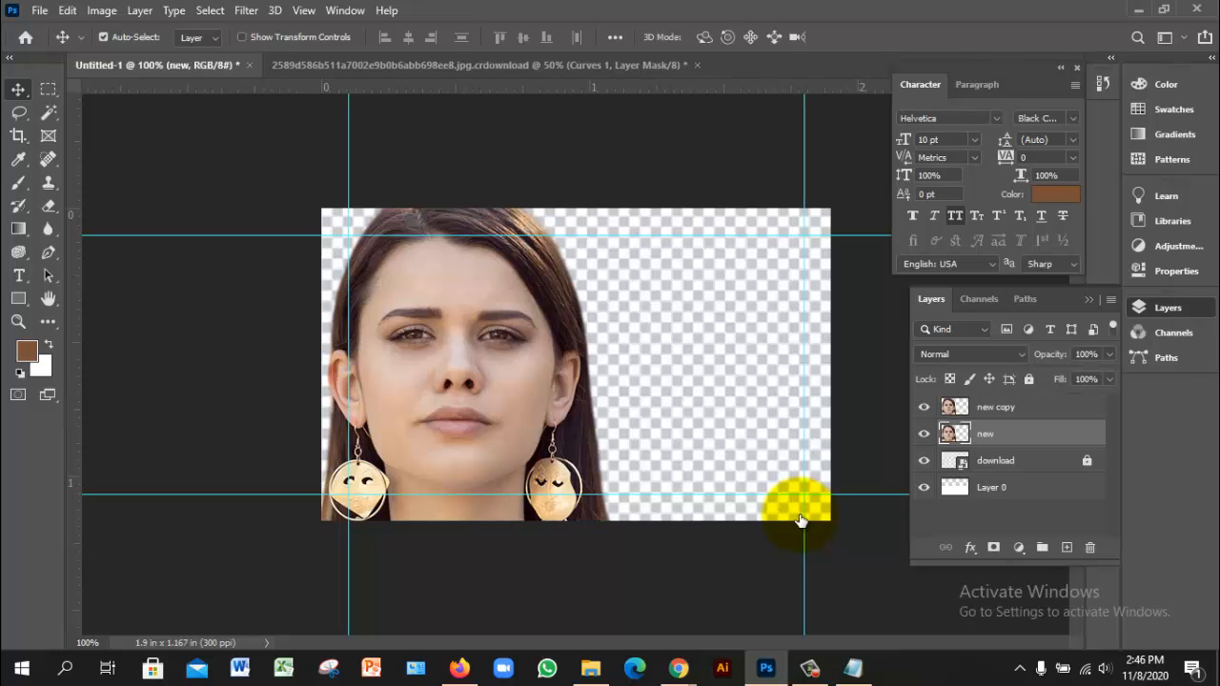
key(ctrl+m)
key(alt+i)
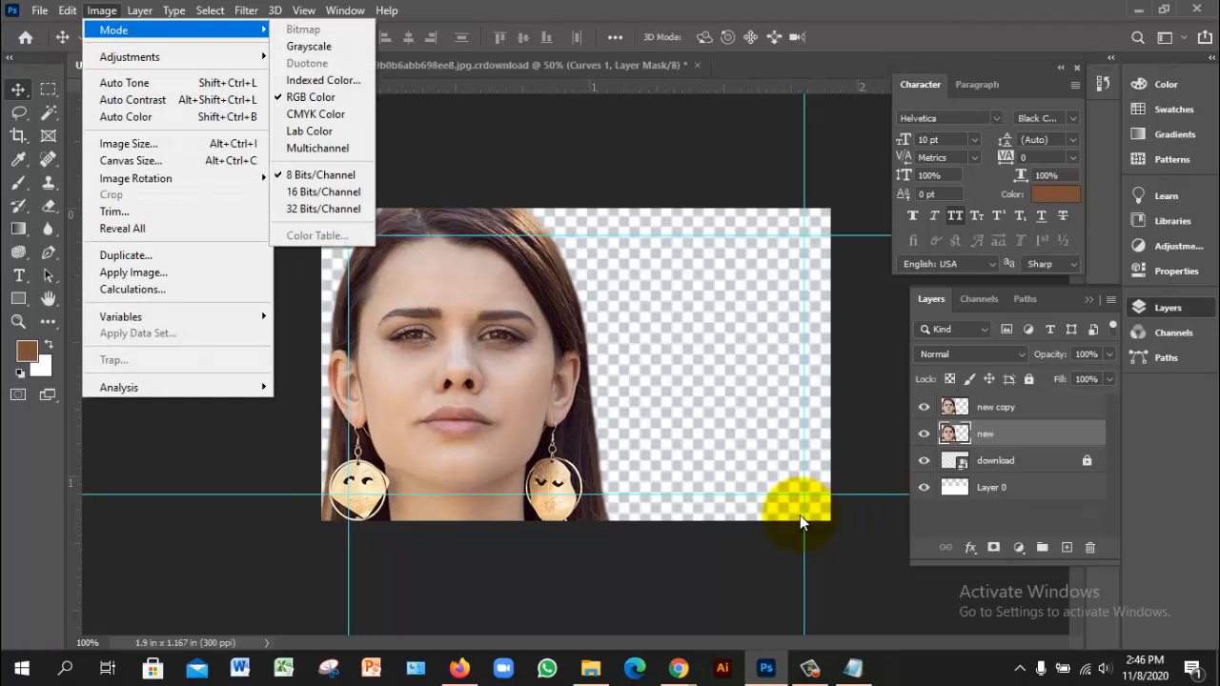
mouse_move(129, 57)
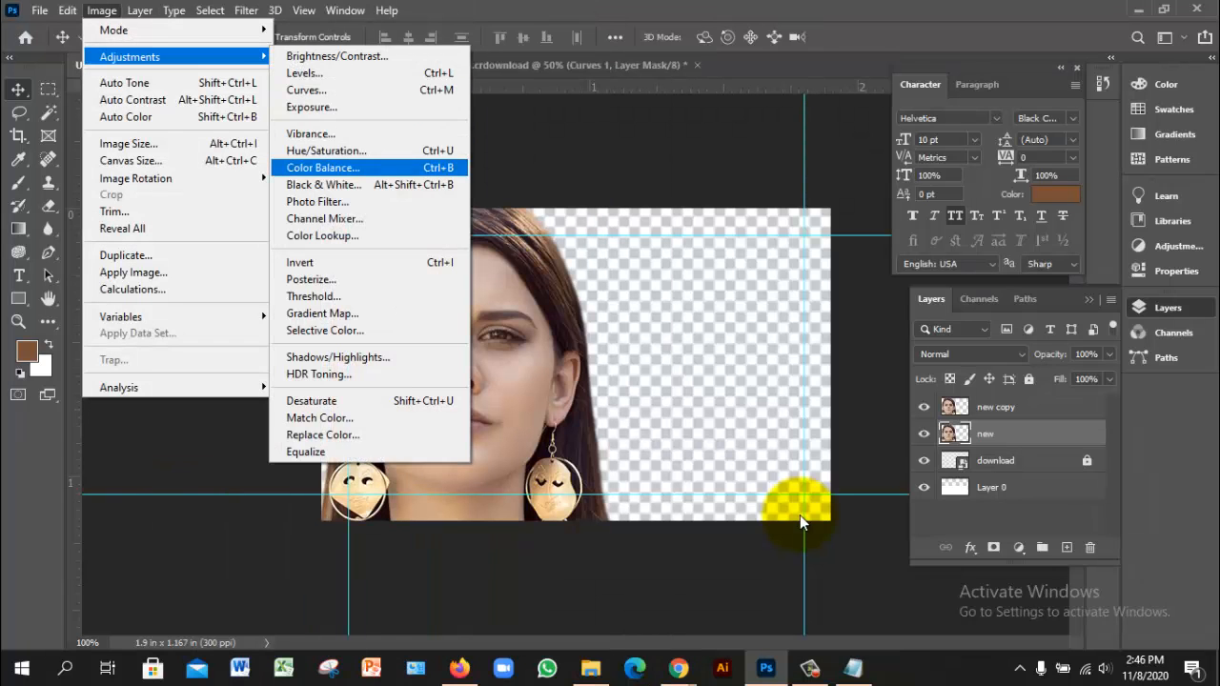
key(Down)
key(Return)
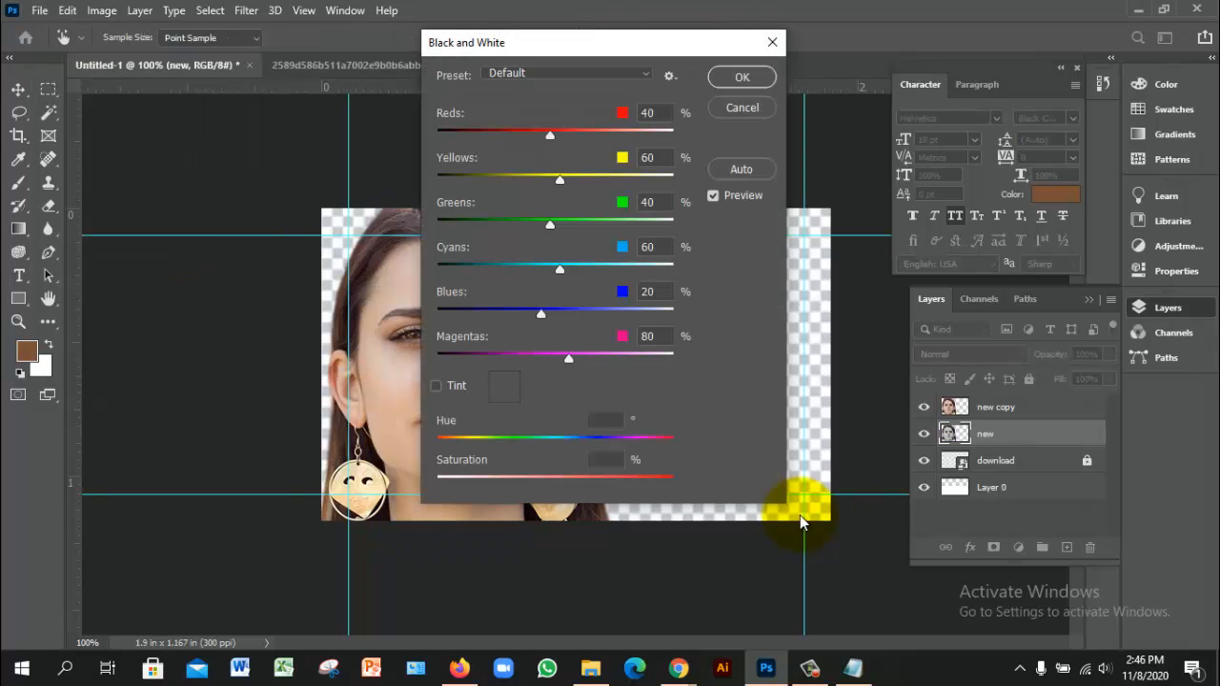
drag(617, 46, 680, 132)
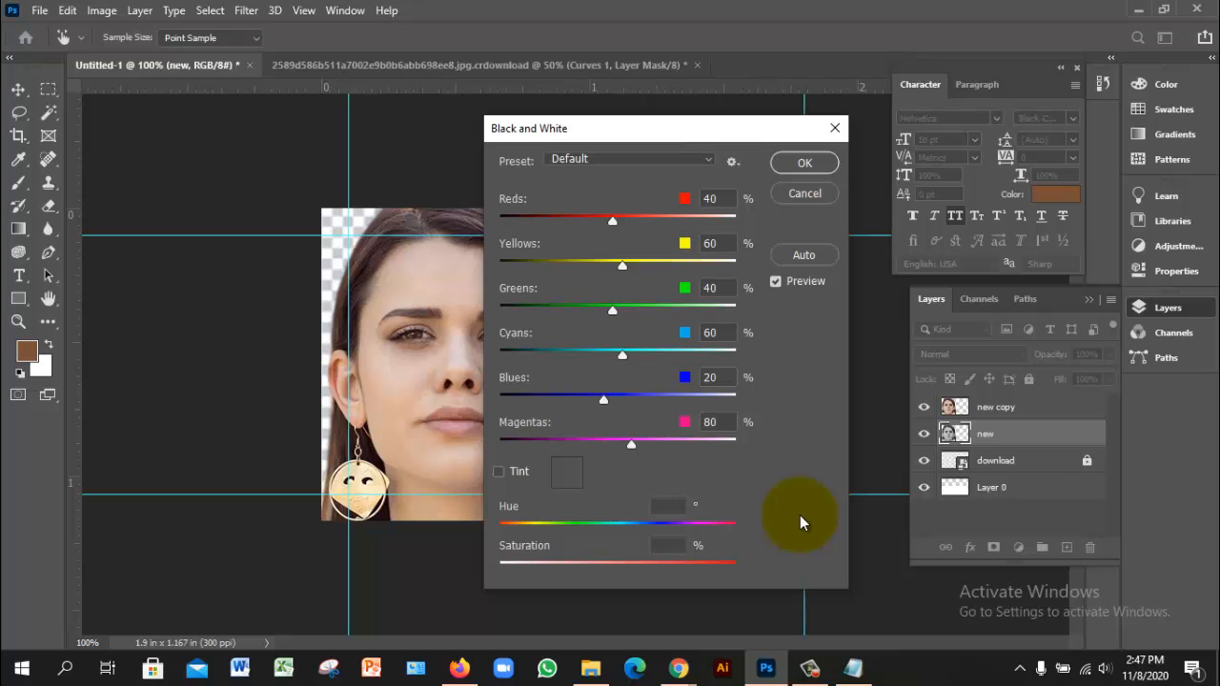
key(Return)
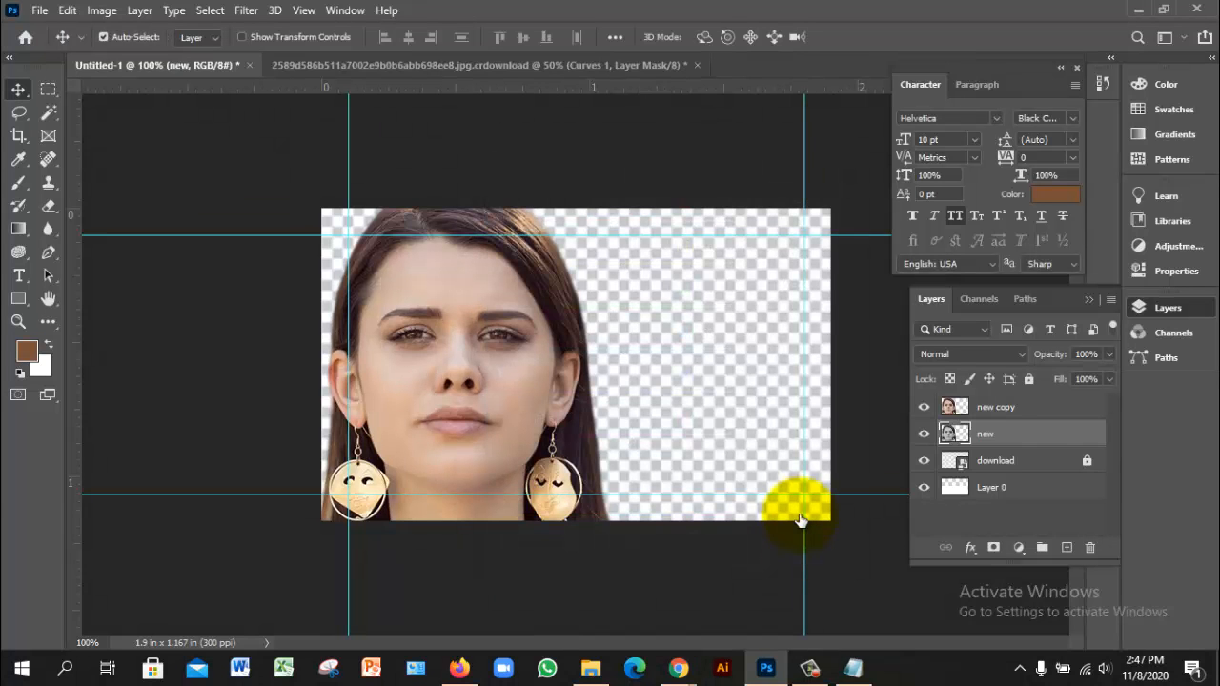
Select the "new copy" layer and place a vertical guide through the center of the face.
click(924, 407)
key(alt+bracketright)
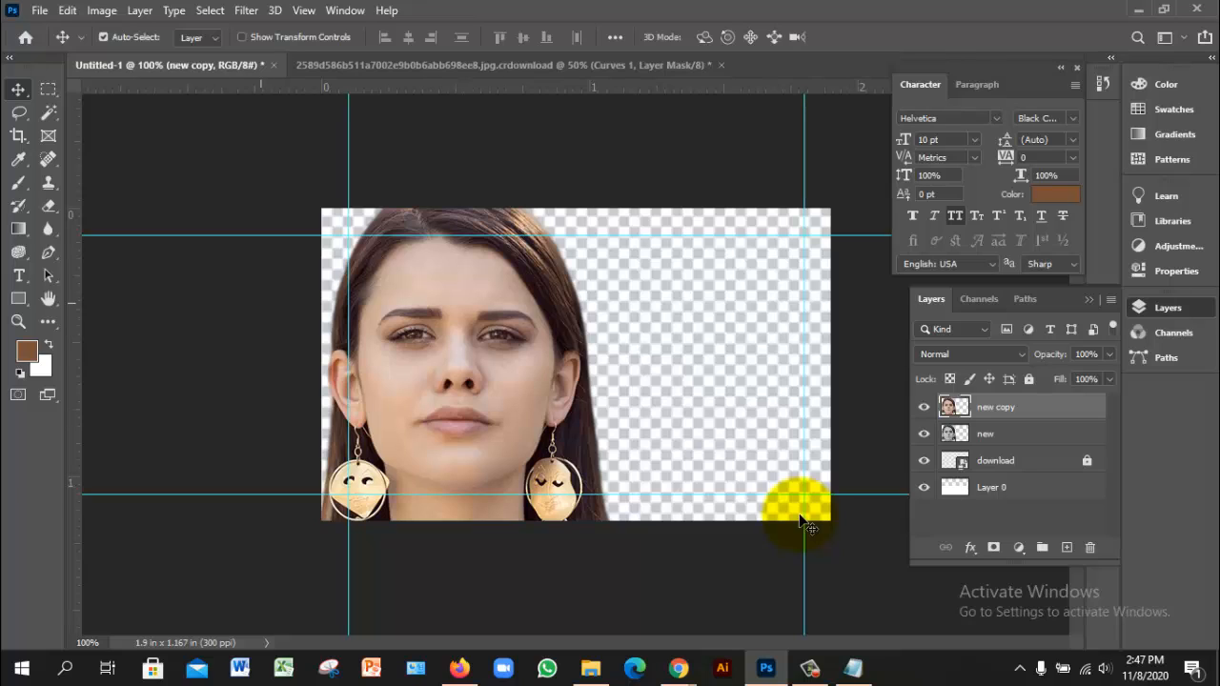
drag(74, 326, 461, 378)
Marquee-select the left half of the portrait up to the center guide, turn it black and white, and deselect.
right_click(48, 88)
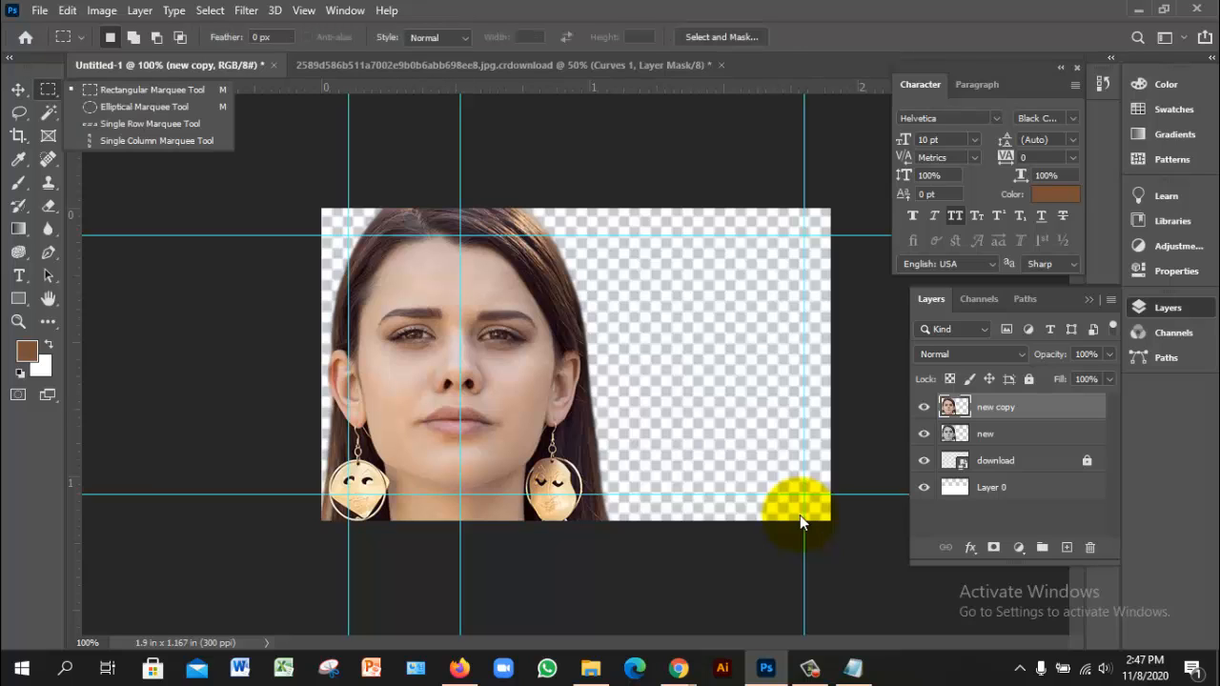
click(115, 90)
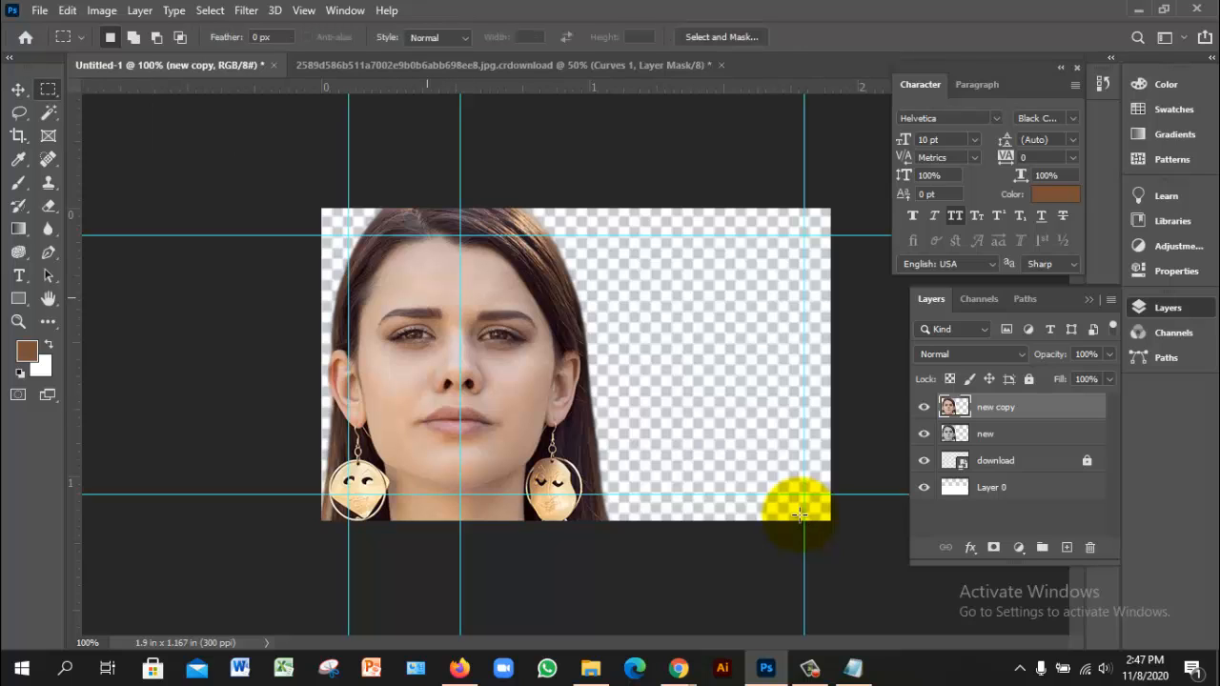
drag(322, 209, 462, 518)
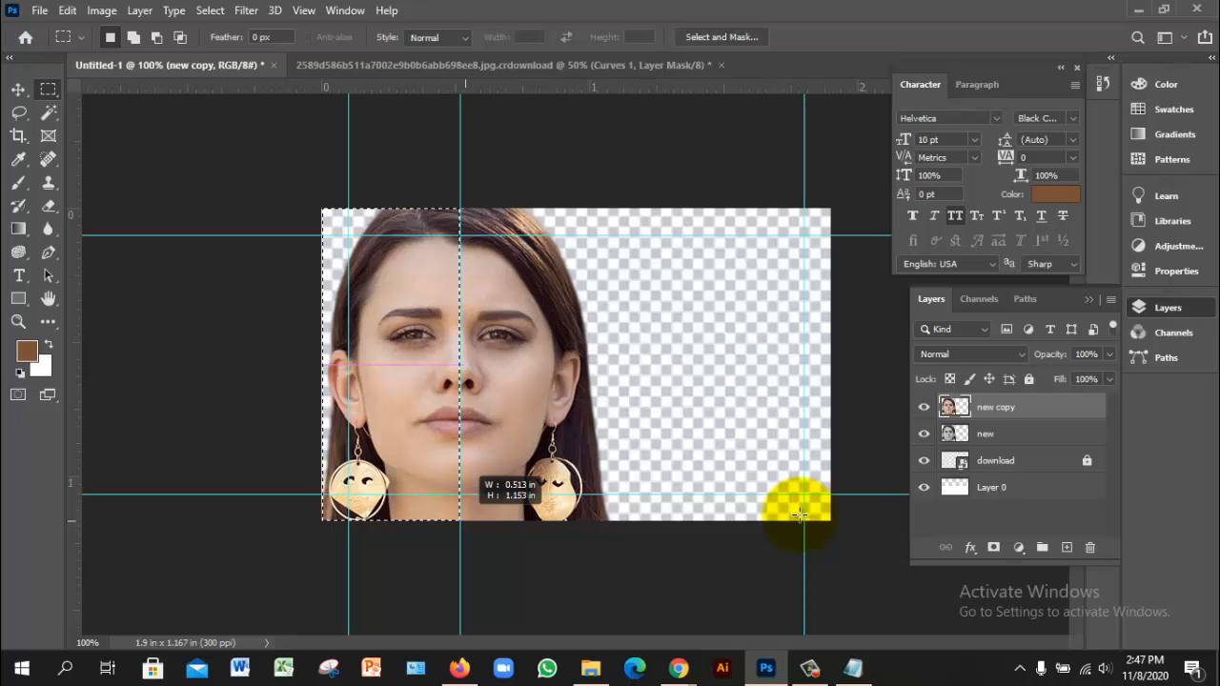
key(ctrl+shift+u)
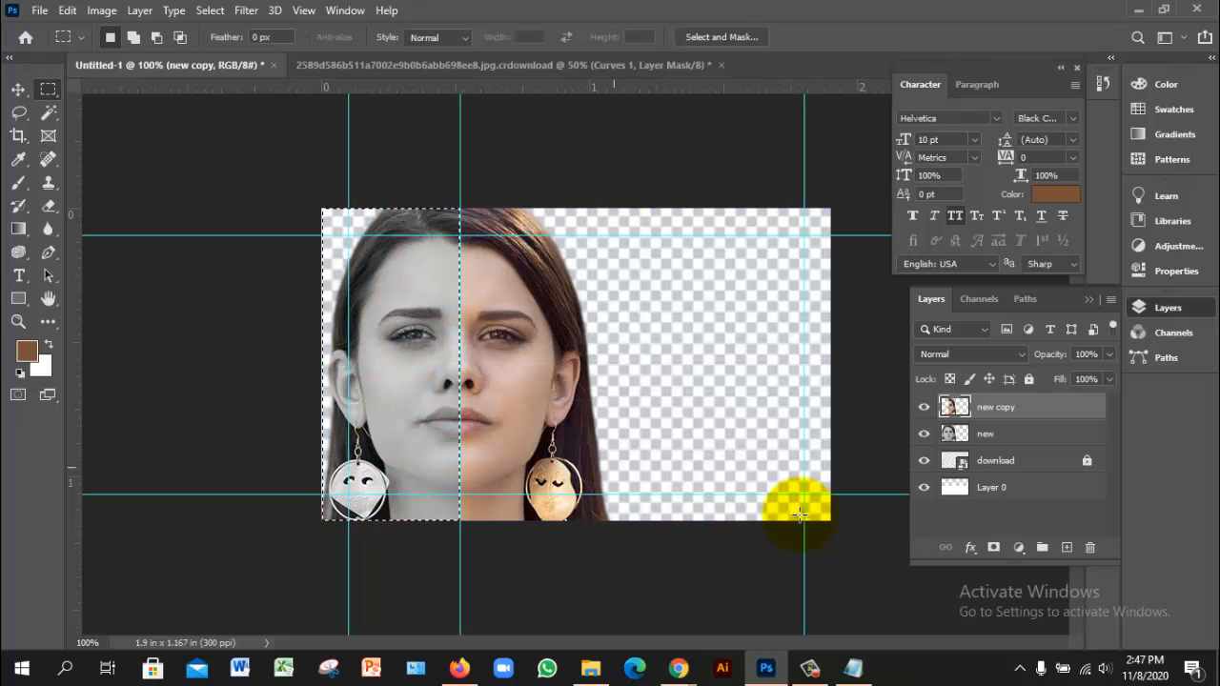
key(ctrl+d)
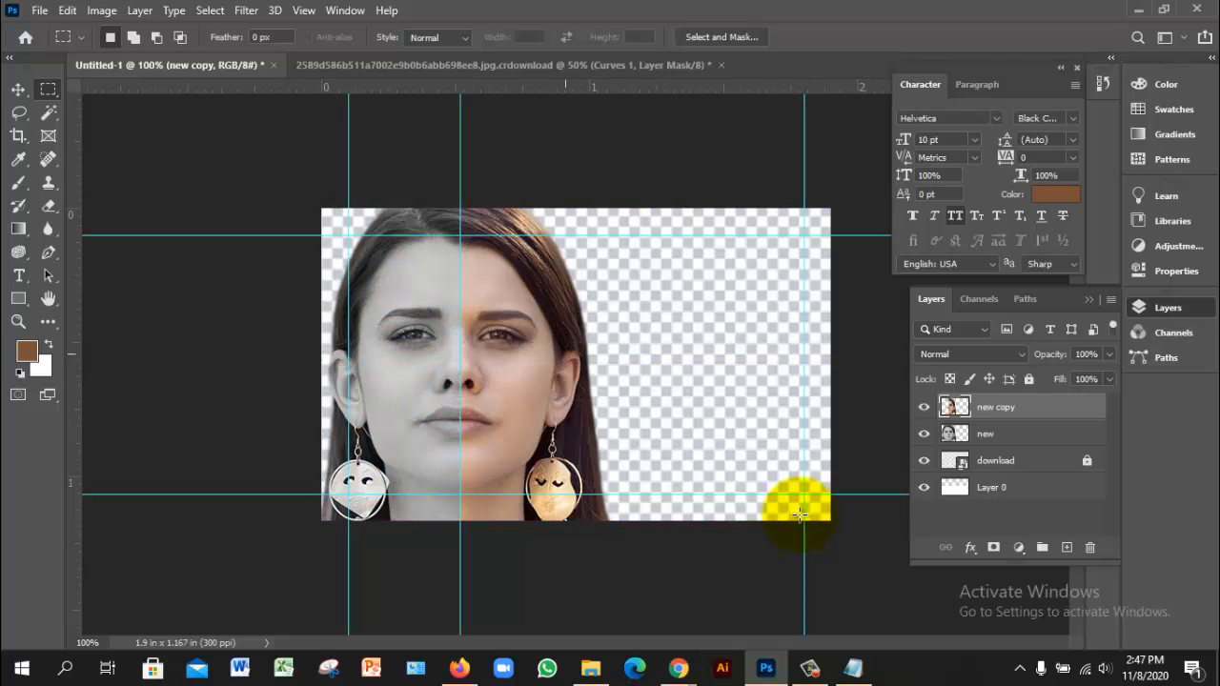
Move the center guide off the canvas's left side, and undo back to the full-color face with the guide centered.
key(v)
click(799, 515)
drag(462, 179, 251, 181)
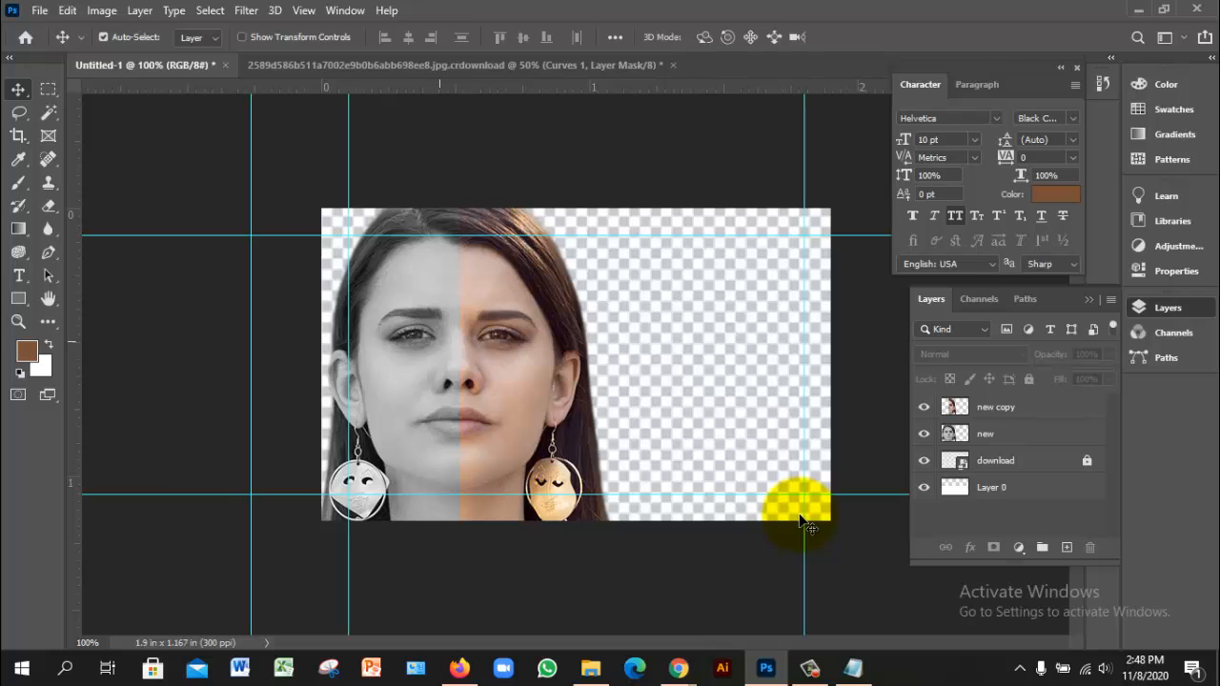
key(ctrl)
key(ctrl+z)
key(ctrl+z)
key(ctrl+z)
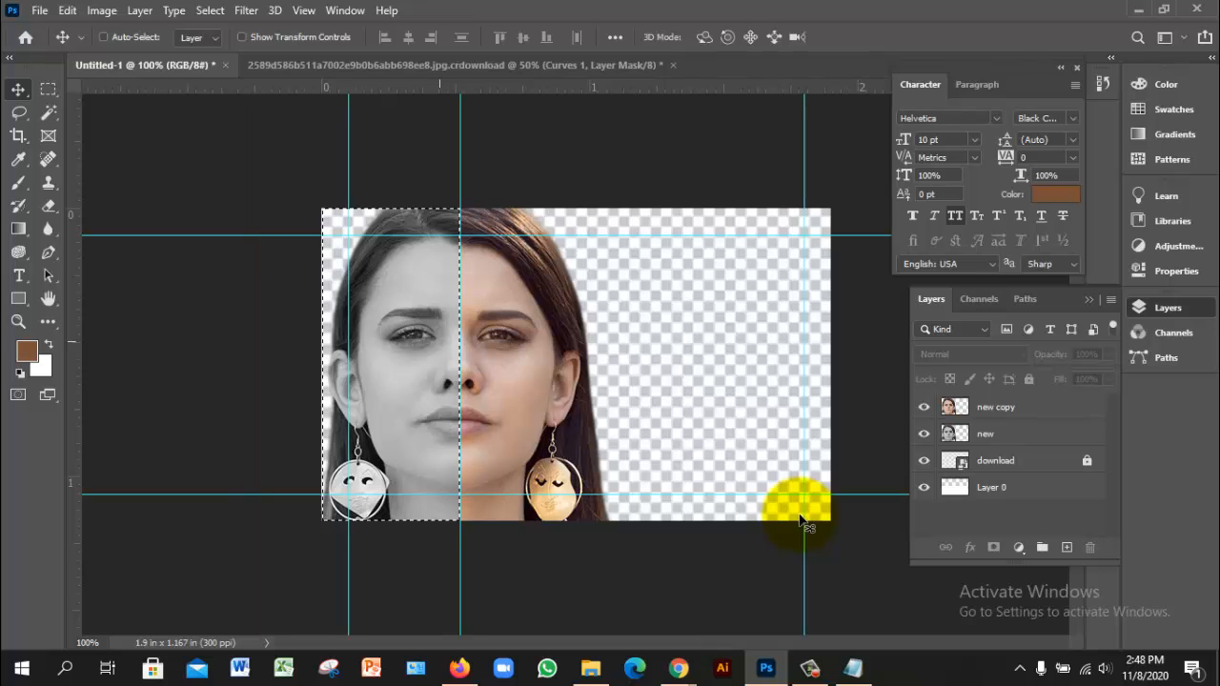
key(ctrl+d)
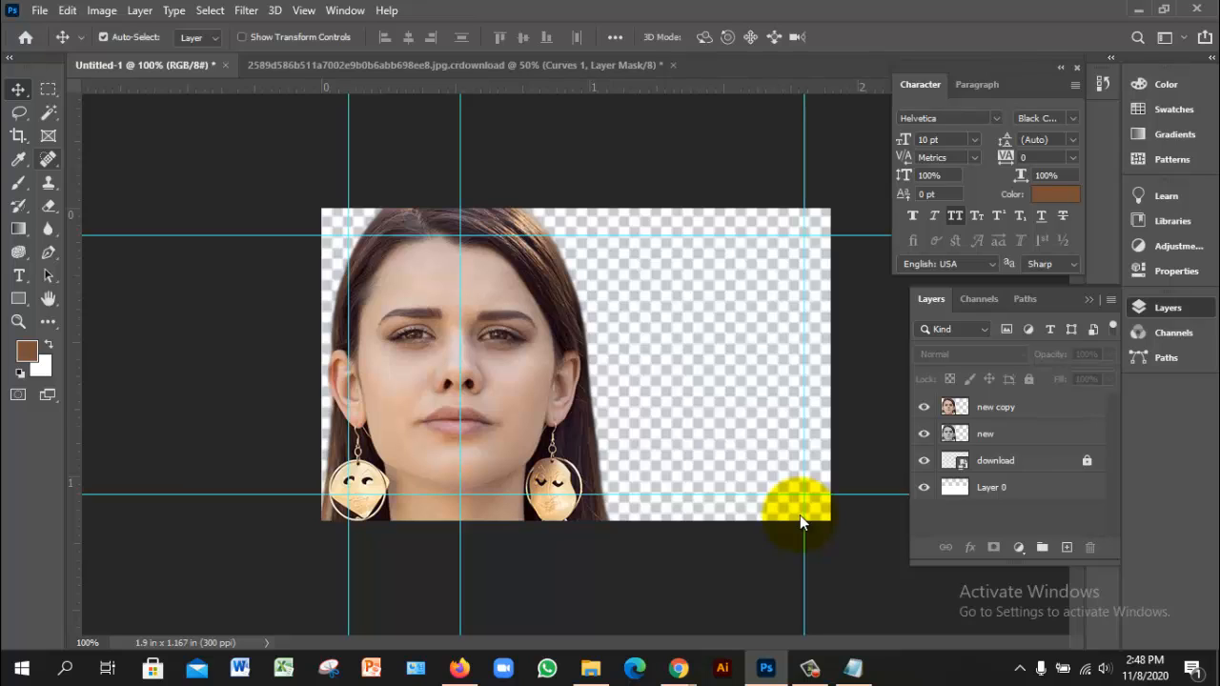
Activate the Brush tool on the "new copy" layer and reduce the brush size to 175 px.
key(b)
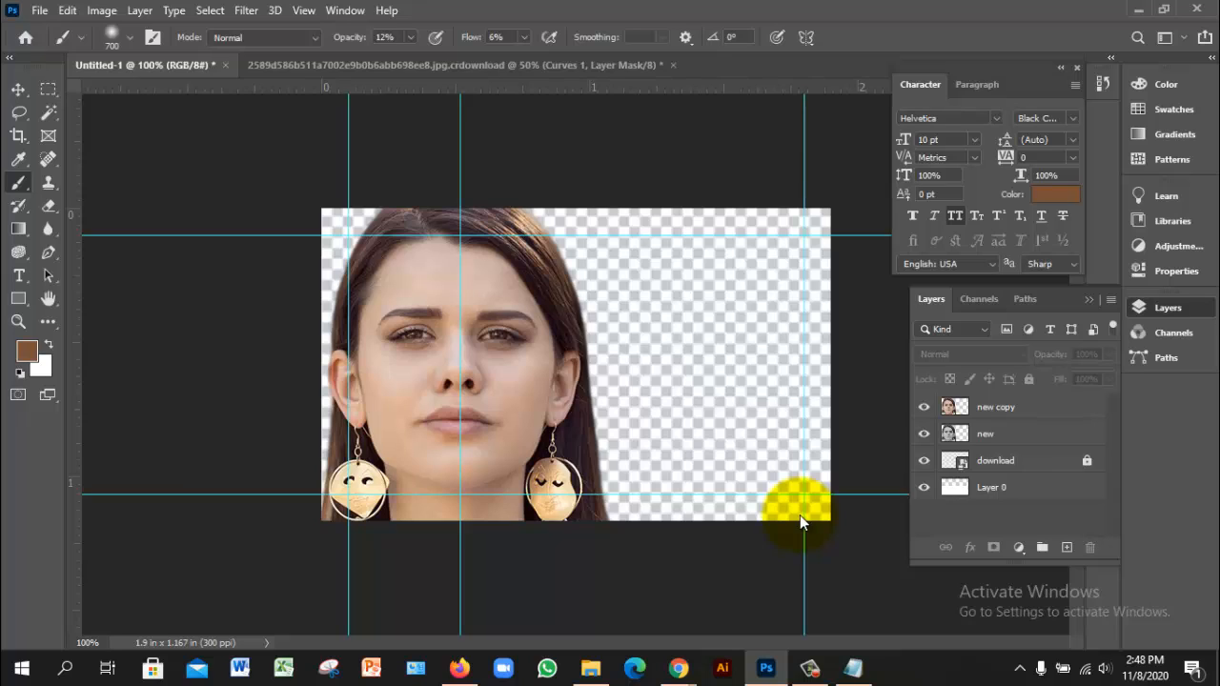
right_click(18, 183)
click(92, 182)
click(996, 407)
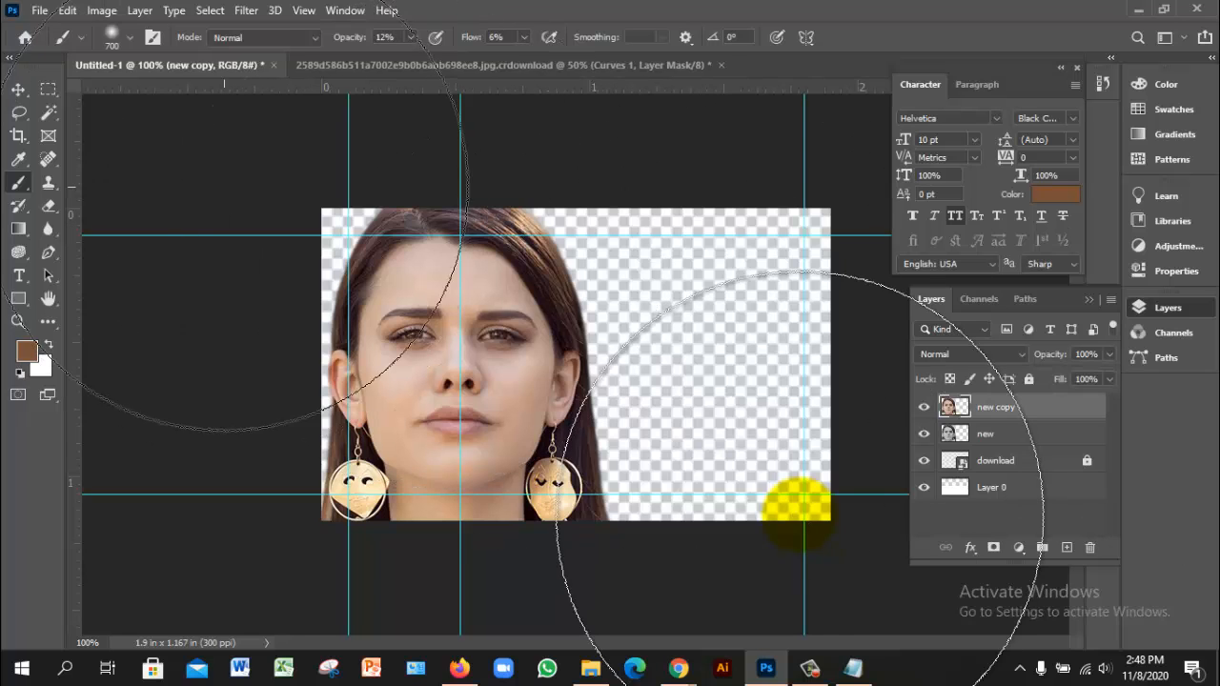
key(bracketleft)
key(bracketleft)
key(bracketleft)
key(bracketleft)
key(bracketleft)
key(bracketleft)
key(bracketleft)
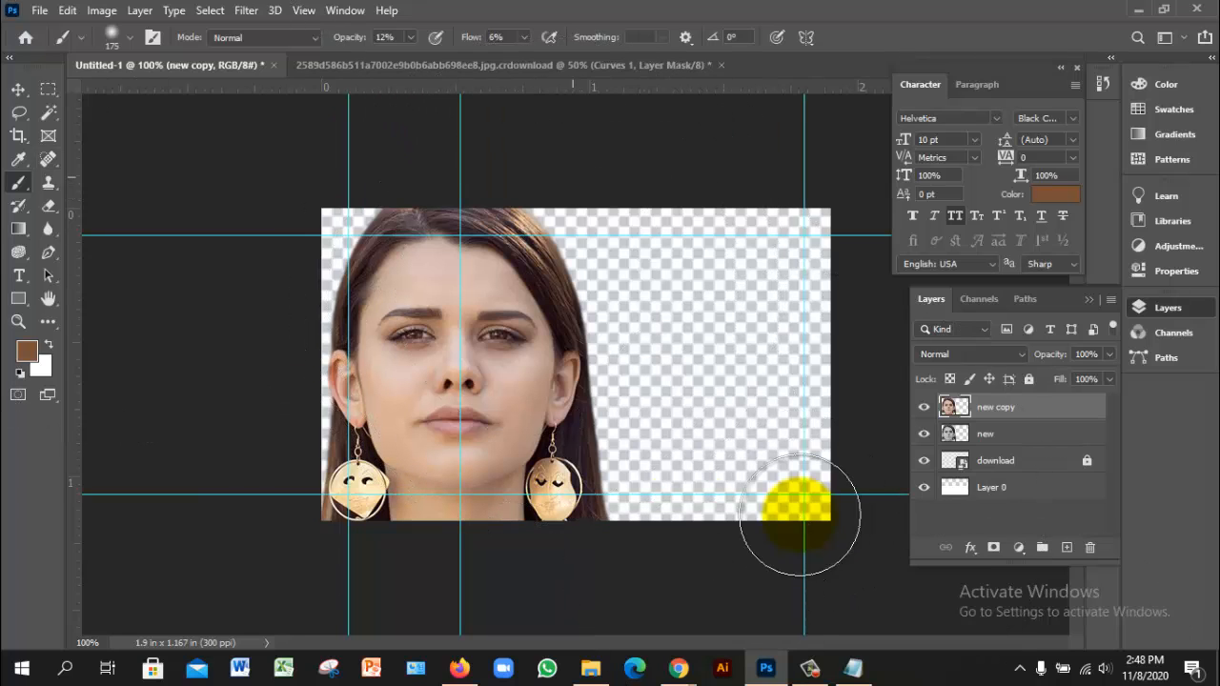
Look through the brush presets, examining the 20 Splatter Brushes set, and collapse that set.
right_click(572, 175)
click(771, 304)
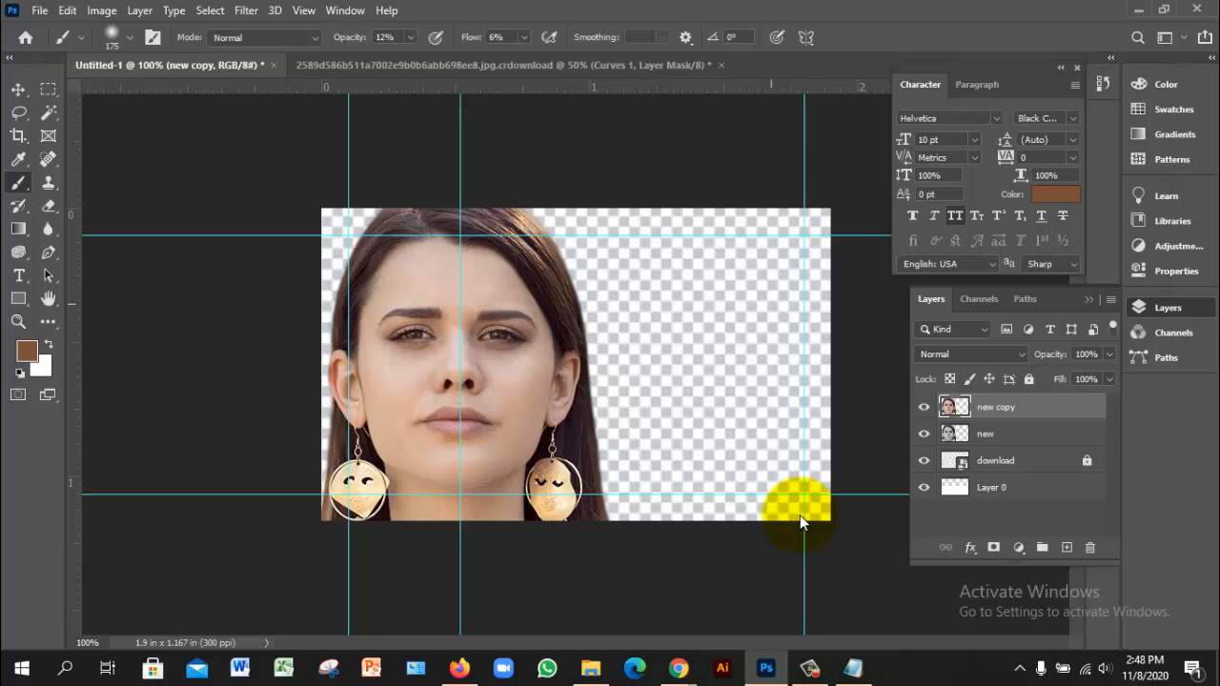
right_click(800, 523)
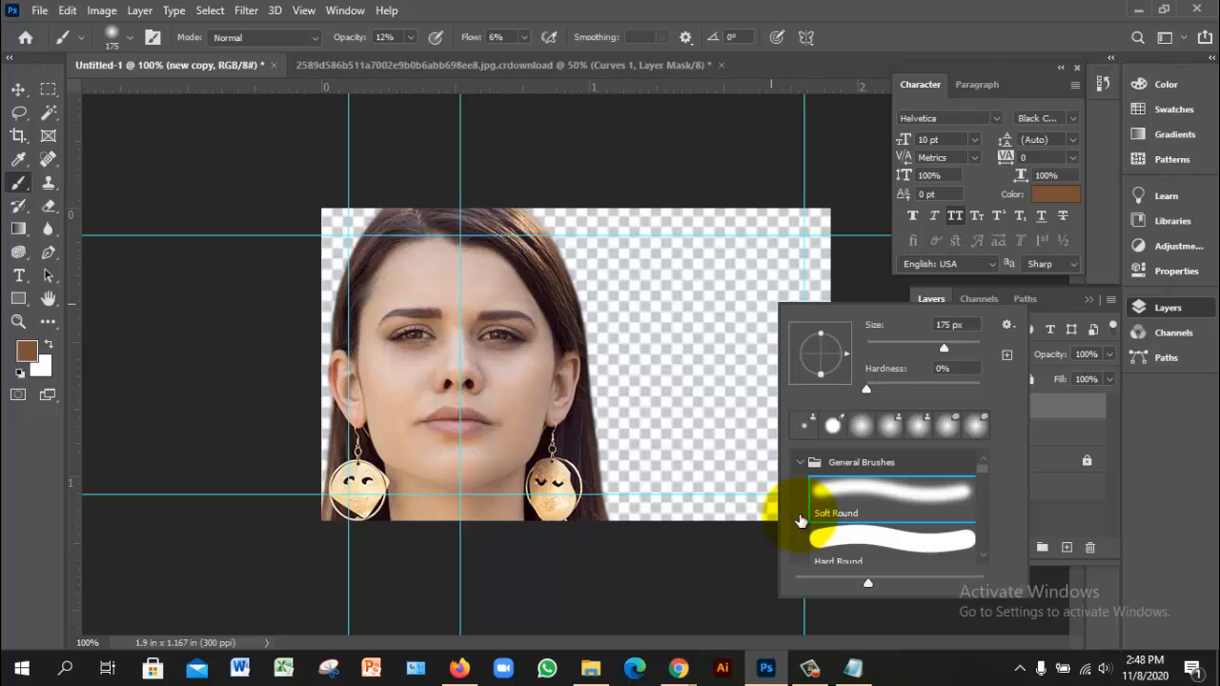
click(801, 521)
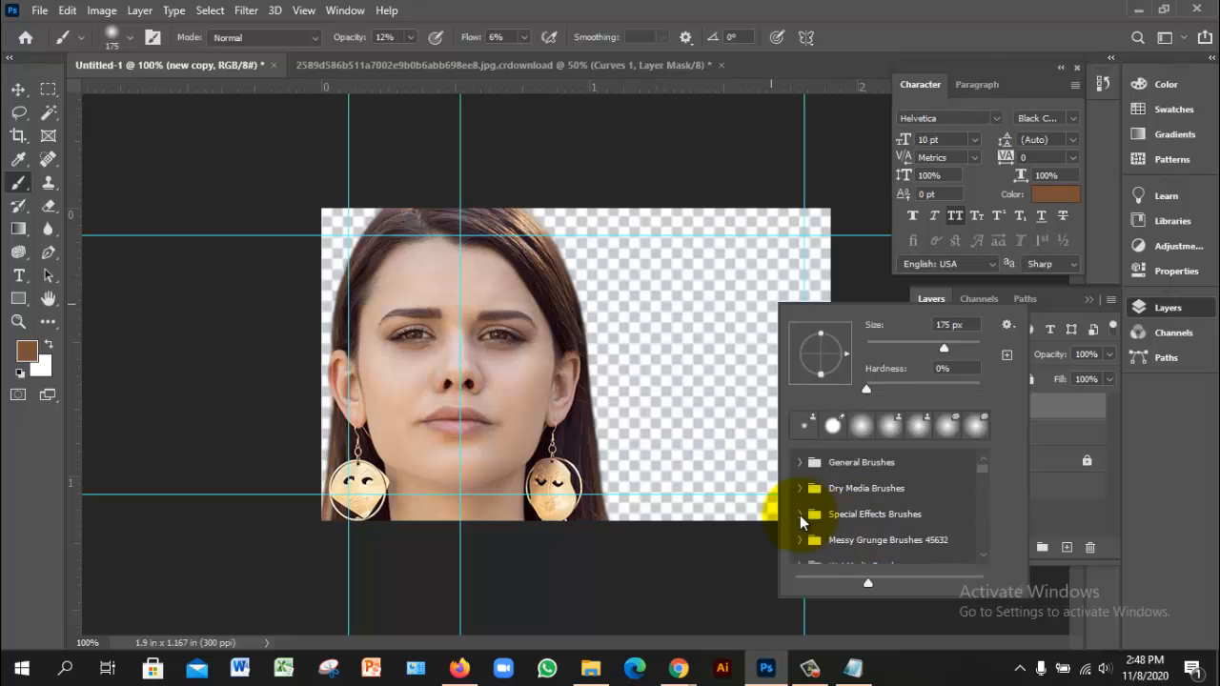
scroll(801, 522, down, 2)
scroll(800, 522, down, 5)
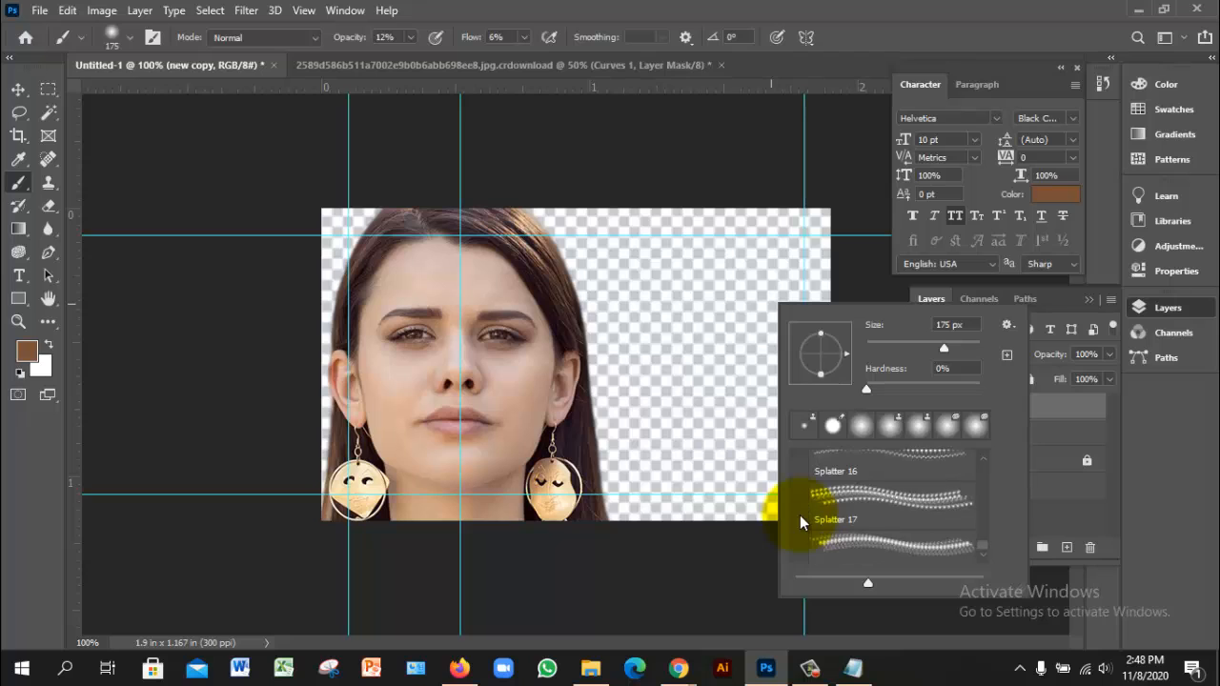
scroll(801, 522, up, 8)
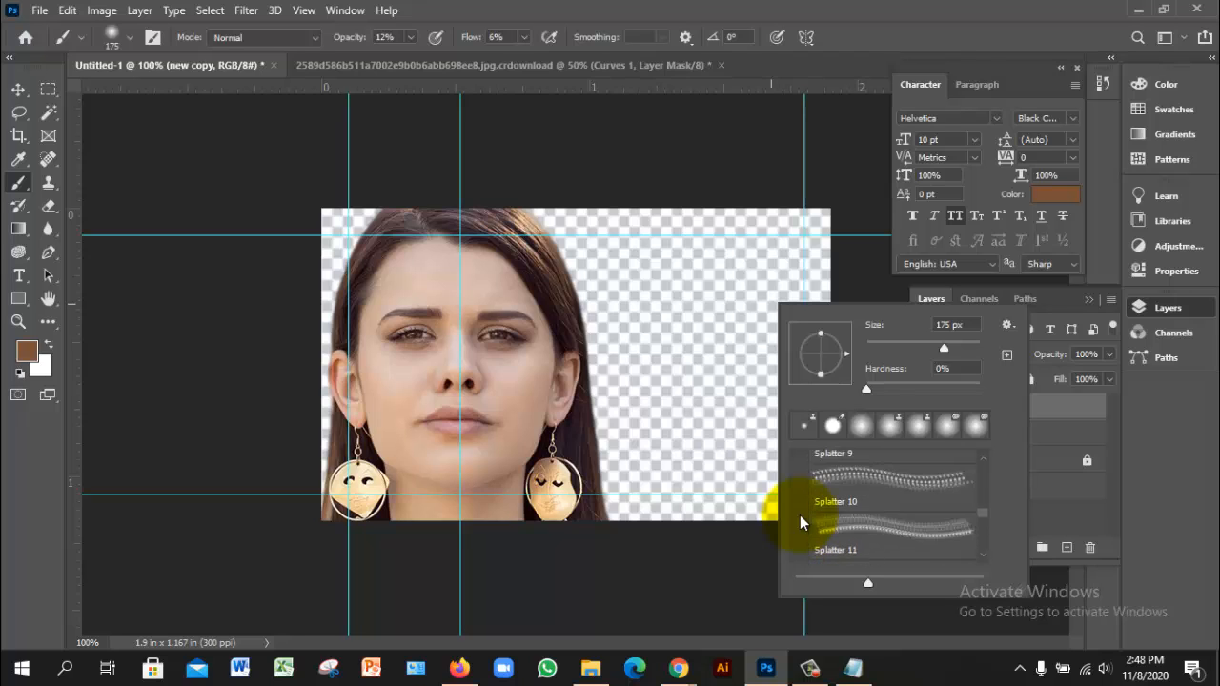
scroll(800, 522, up, 6)
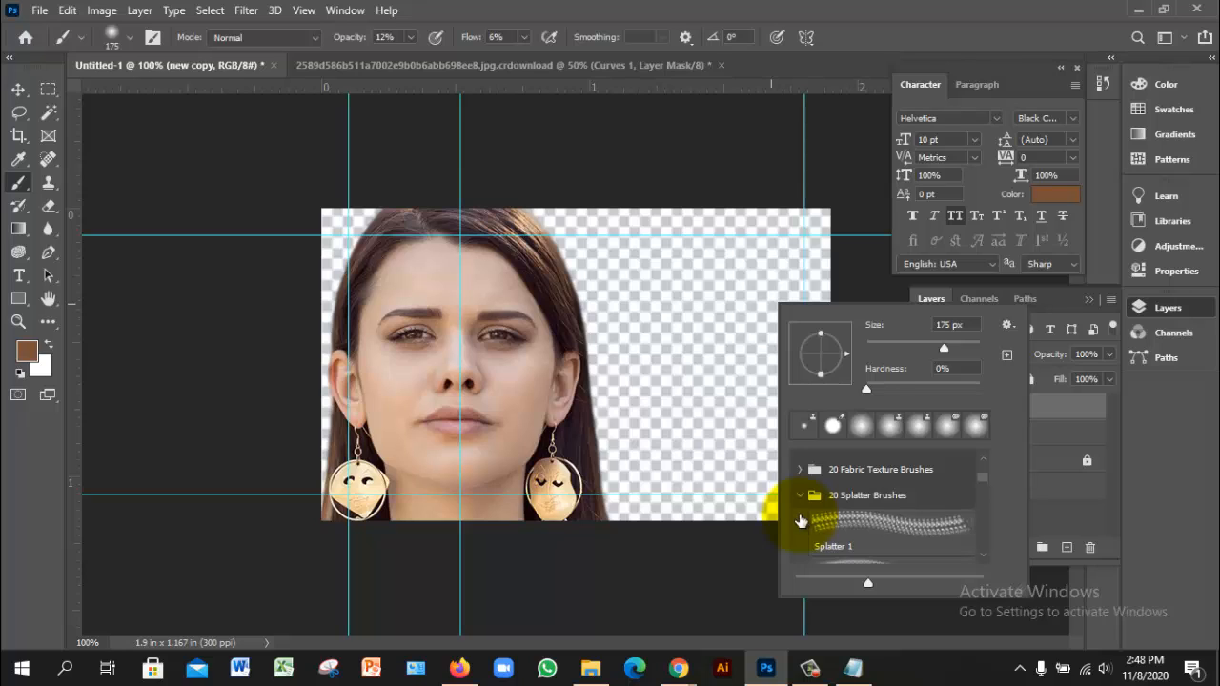
click(799, 495)
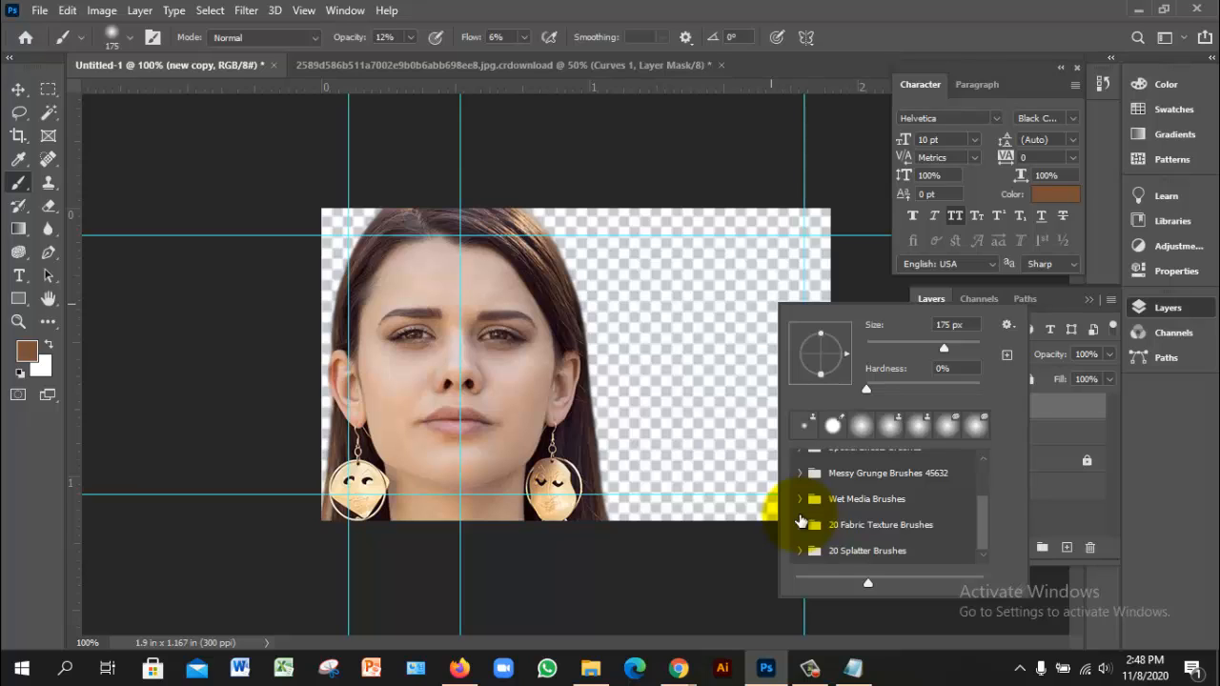
Choose the Messy Grunge 4 brush from the Messy Grunge Brushes 45632 set.
click(800, 522)
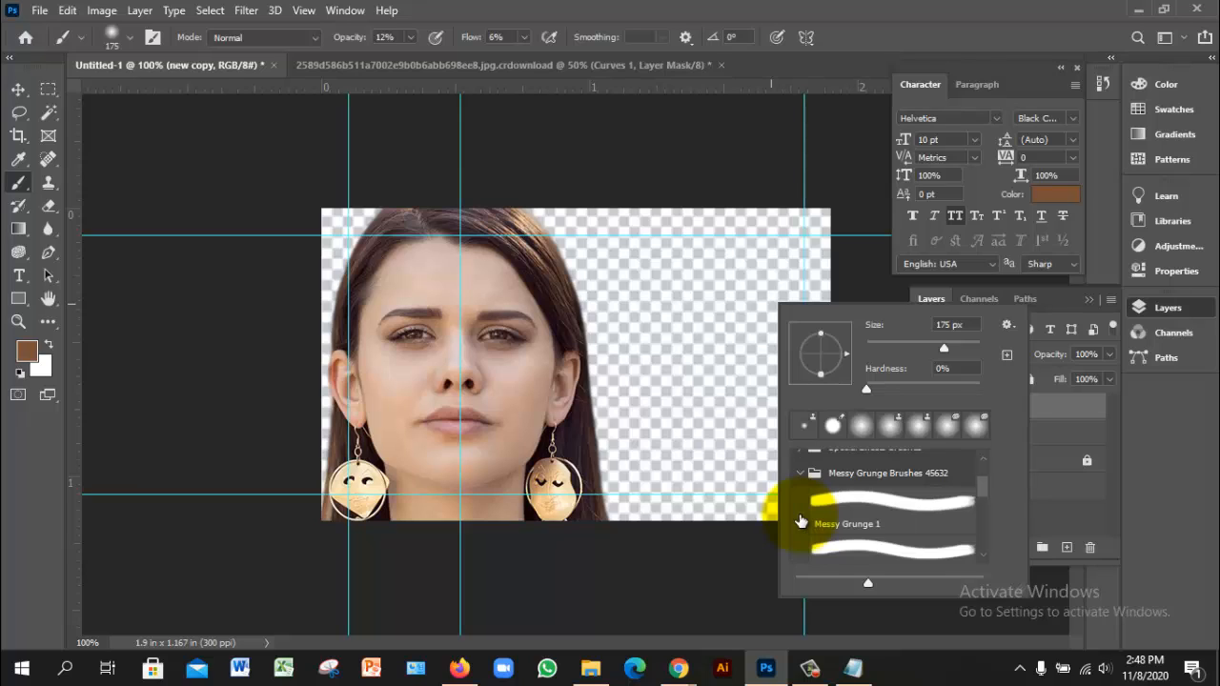
scroll(801, 522, down, 2)
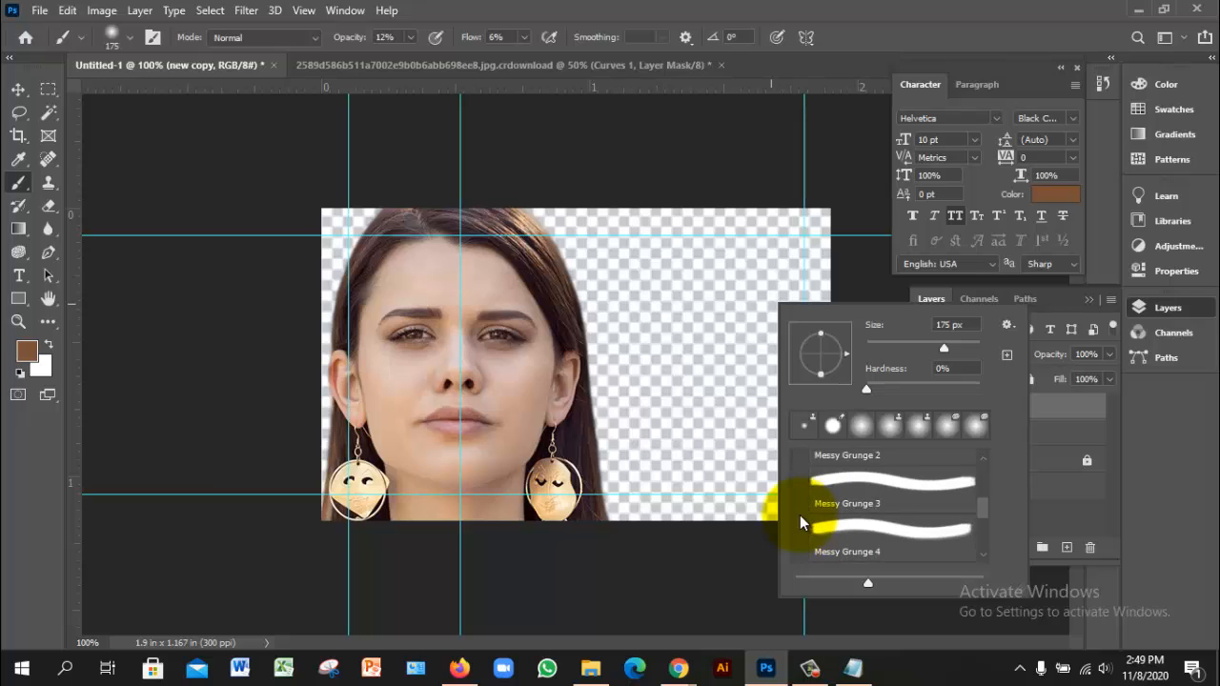
click(799, 515)
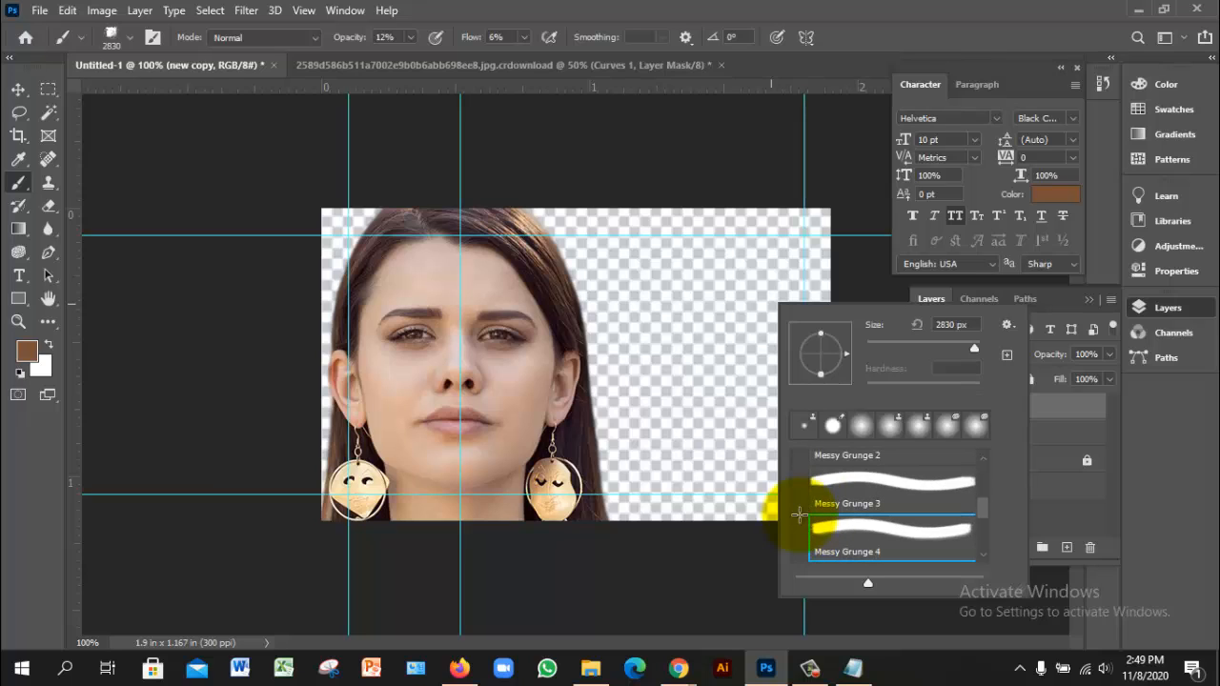
key(Return)
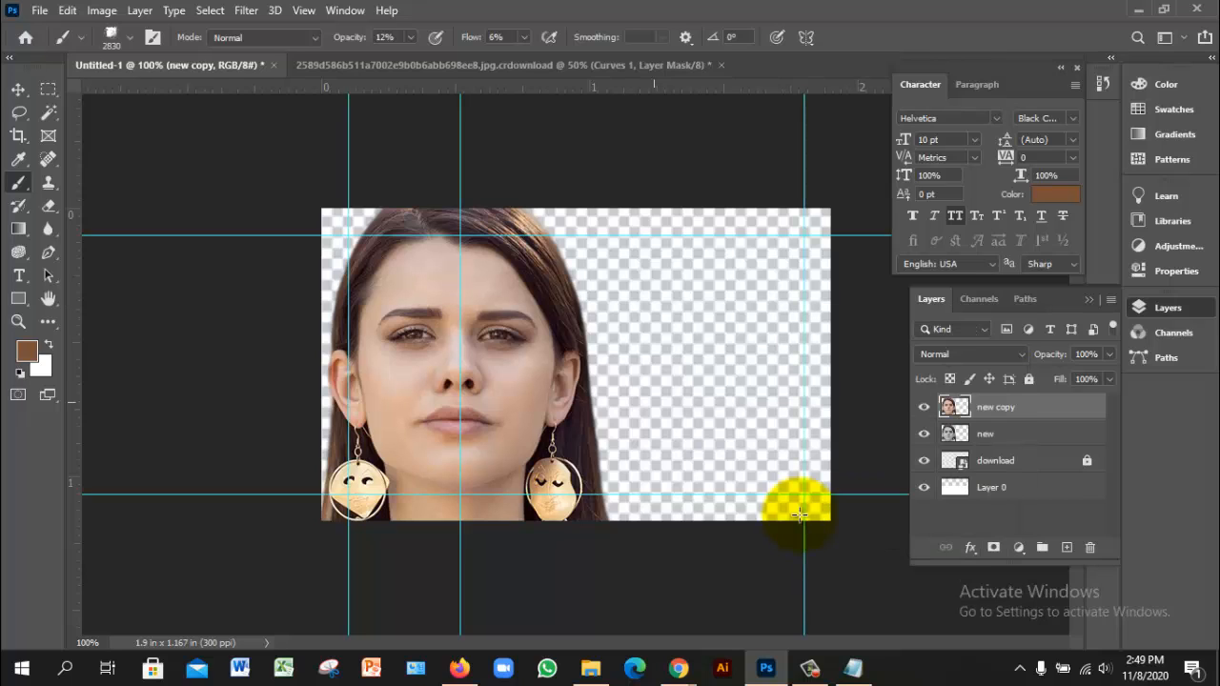
Reduce the grunge brush size to 124 px, and enlarge it to 250 px.
key(Return)
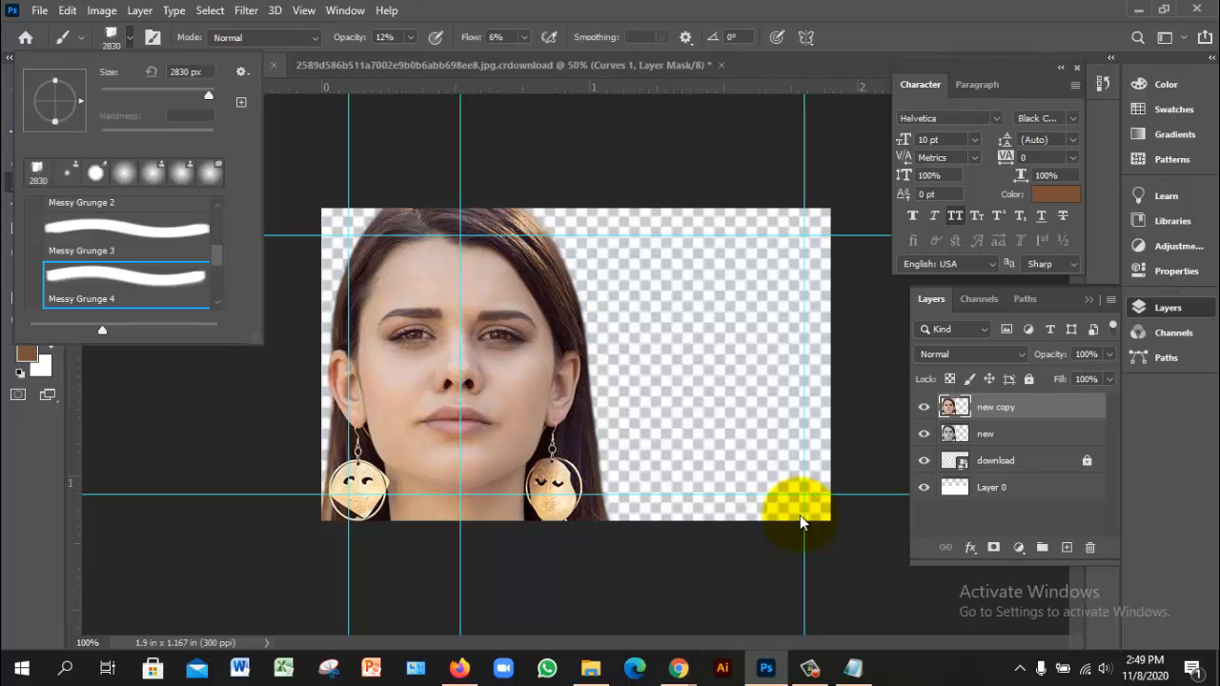
text(124)
key(Return)
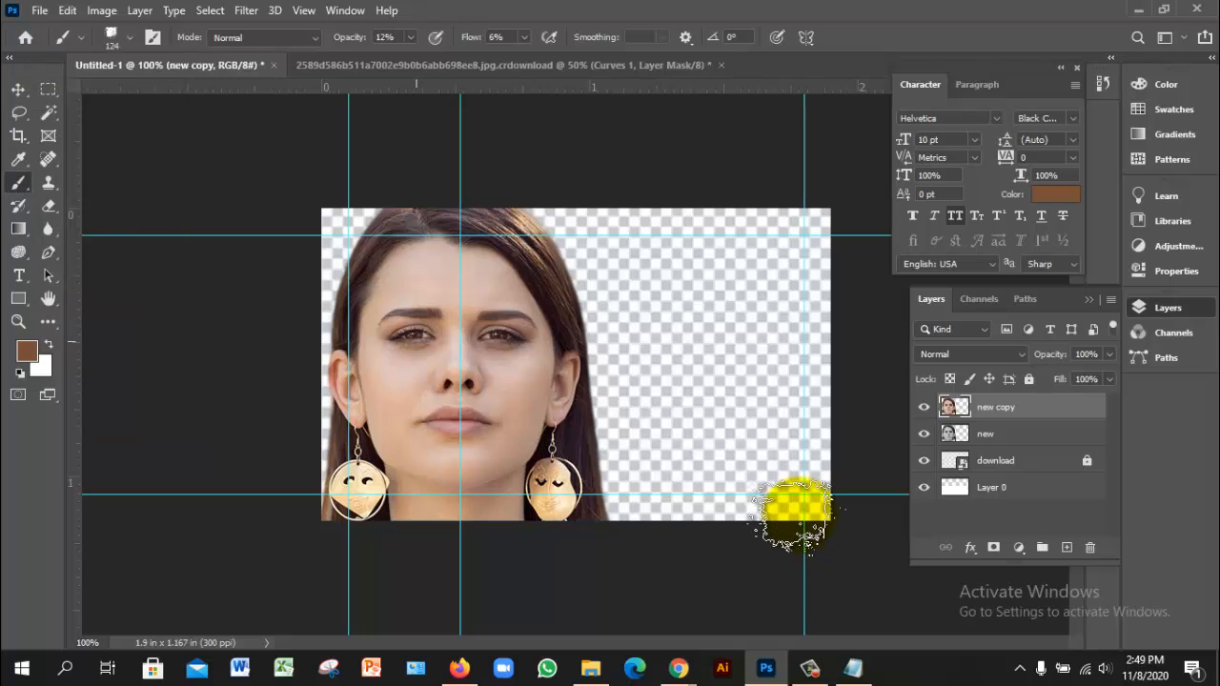
key(bracketright)
key(bracketright)
key(bracketright)
key(bracketright)
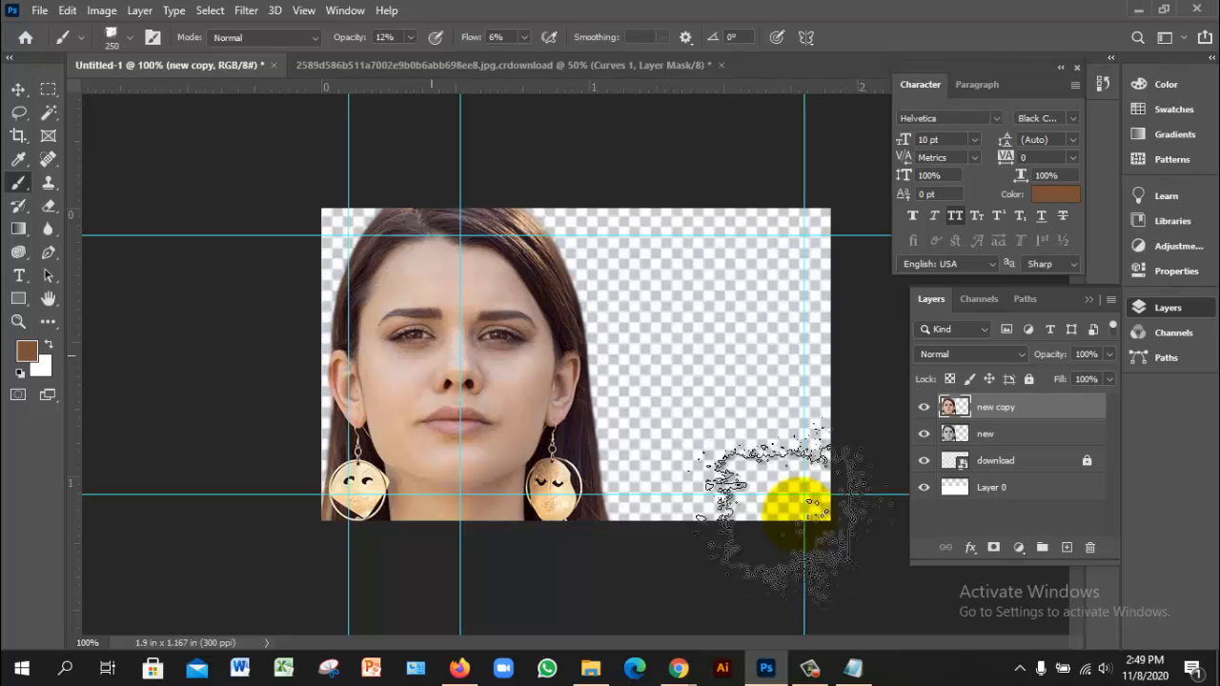
Reset to the default colors with black in the foreground, and toggle the "new copy" layer off and on to check the grayscale portrait.
key(d)
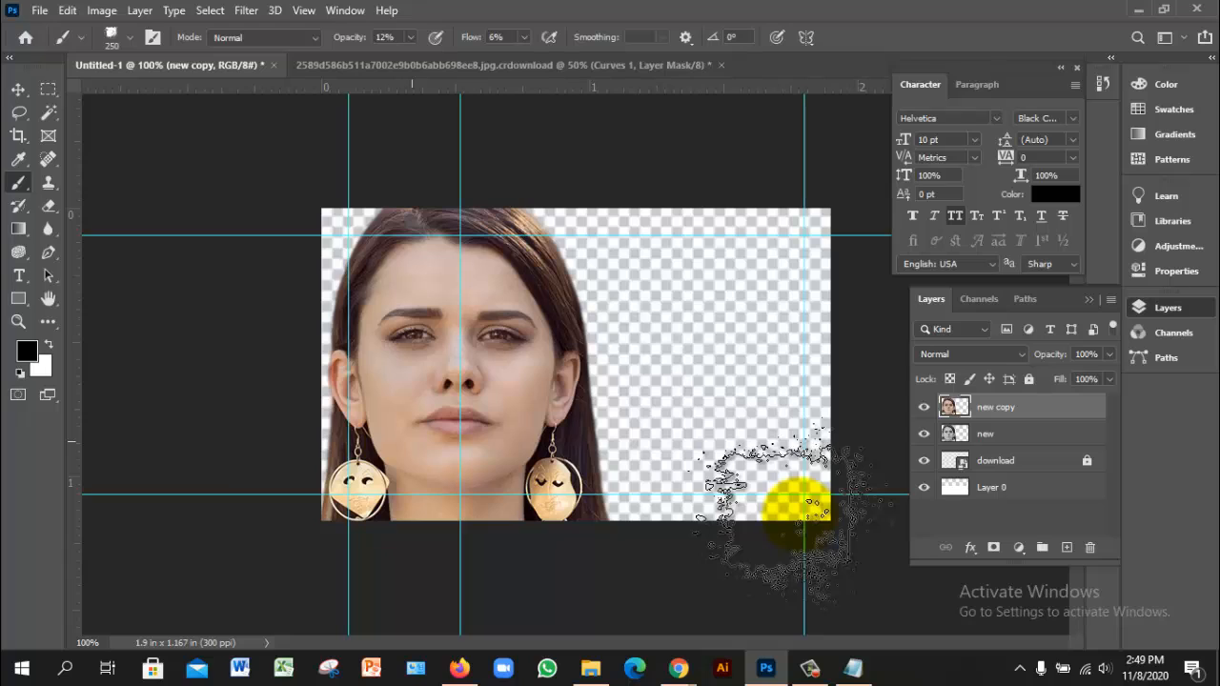
key(x)
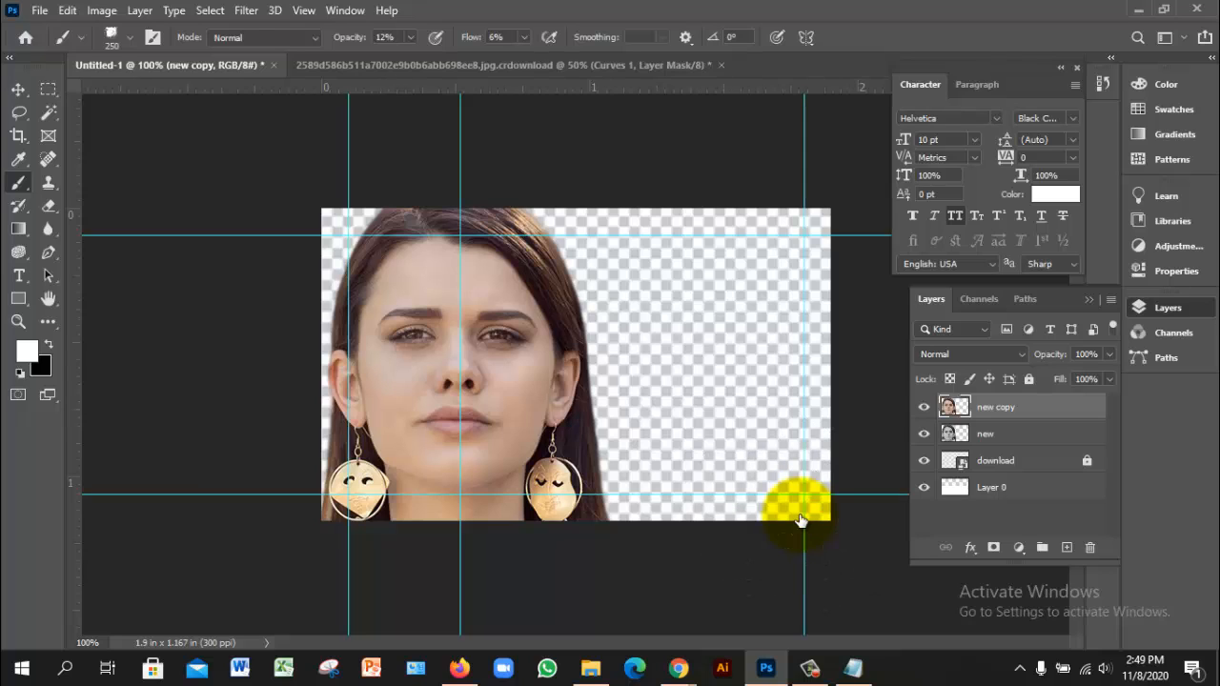
key(ctrl+comma)
key(ctrl+comma)
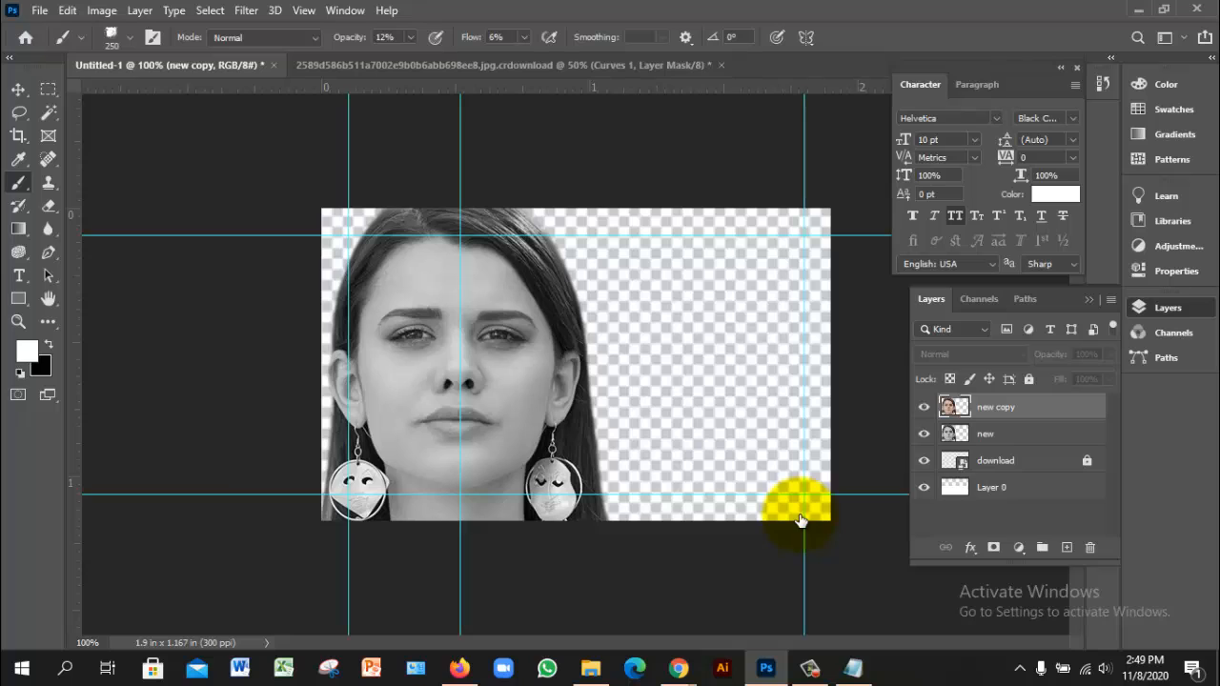
key(x)
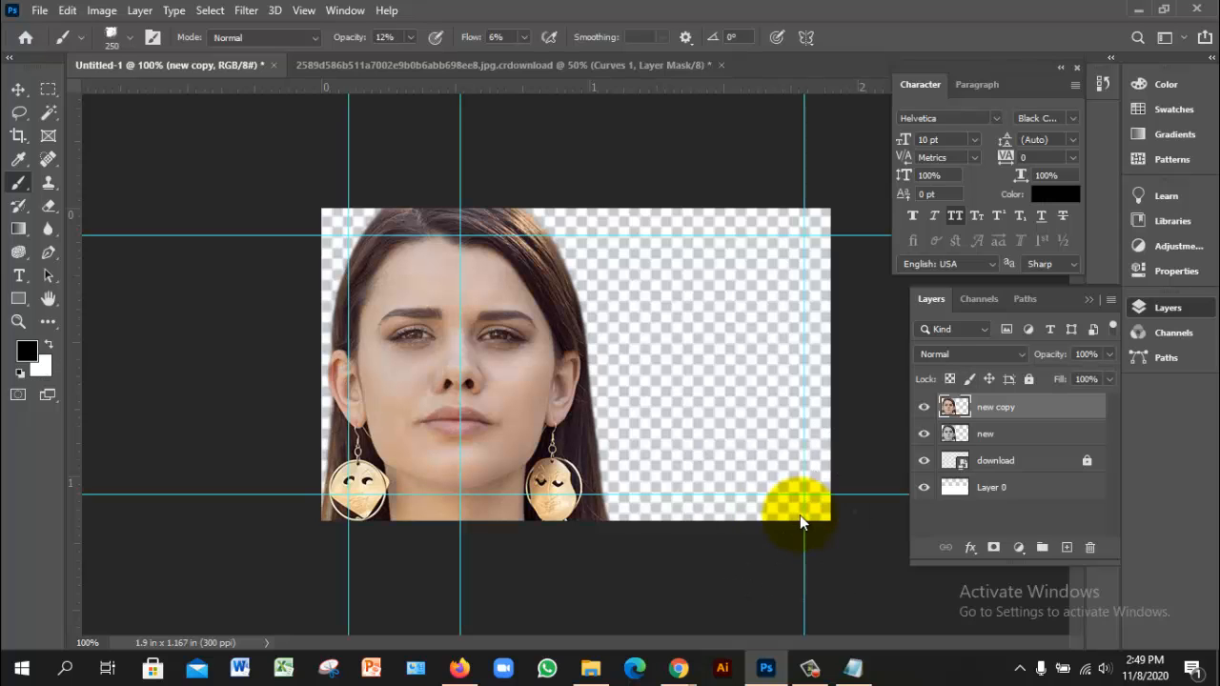
Set the brush opacity and flow to 100%.
click(411, 37)
drag(411, 58, 603, 58)
click(524, 37)
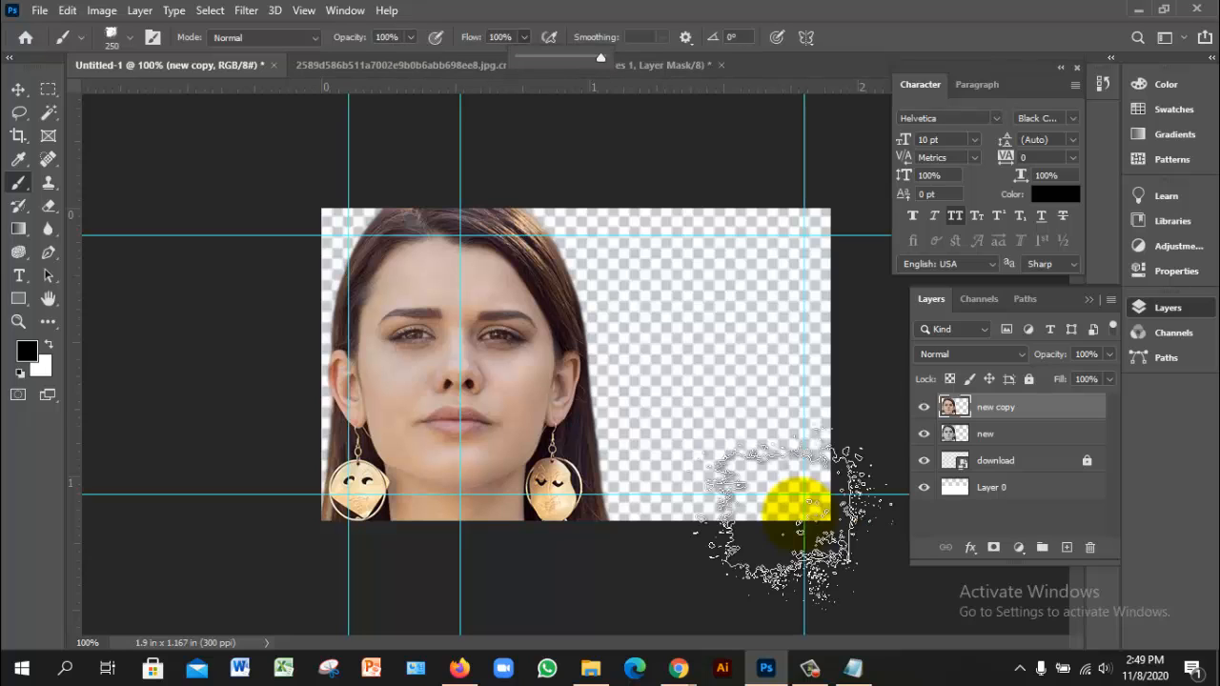
Try a black grunge brush stamp over the left side of the face, and undo it.
click(383, 343)
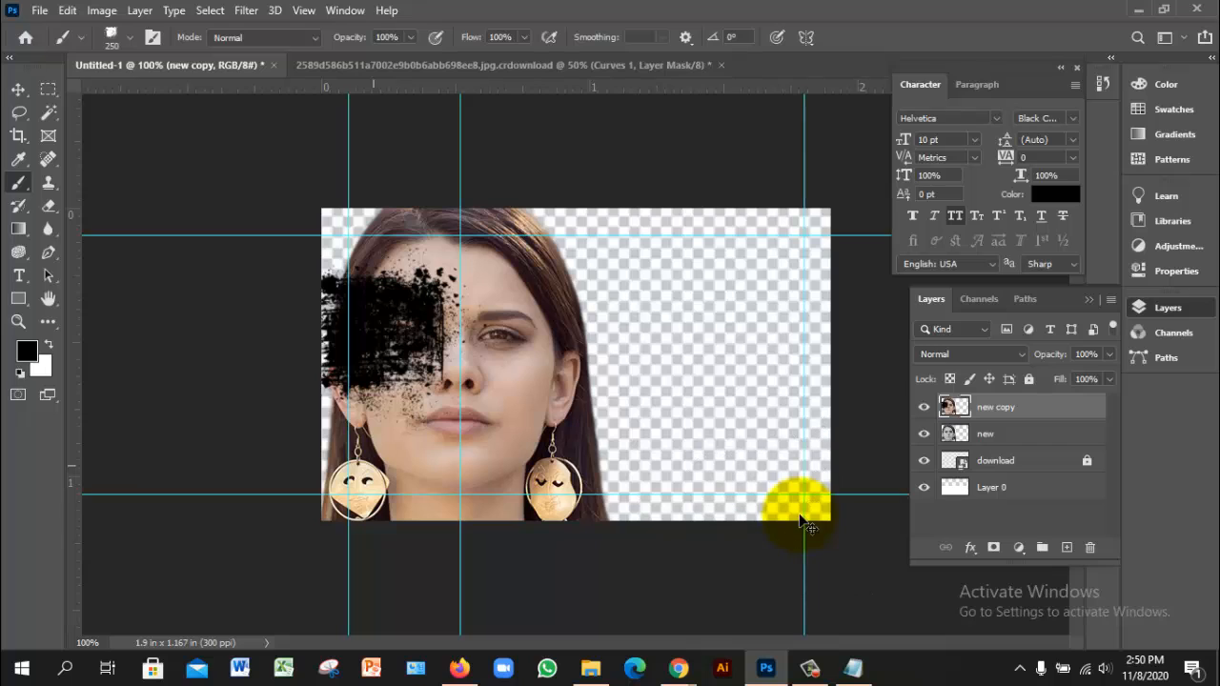
key(ctrl+z)
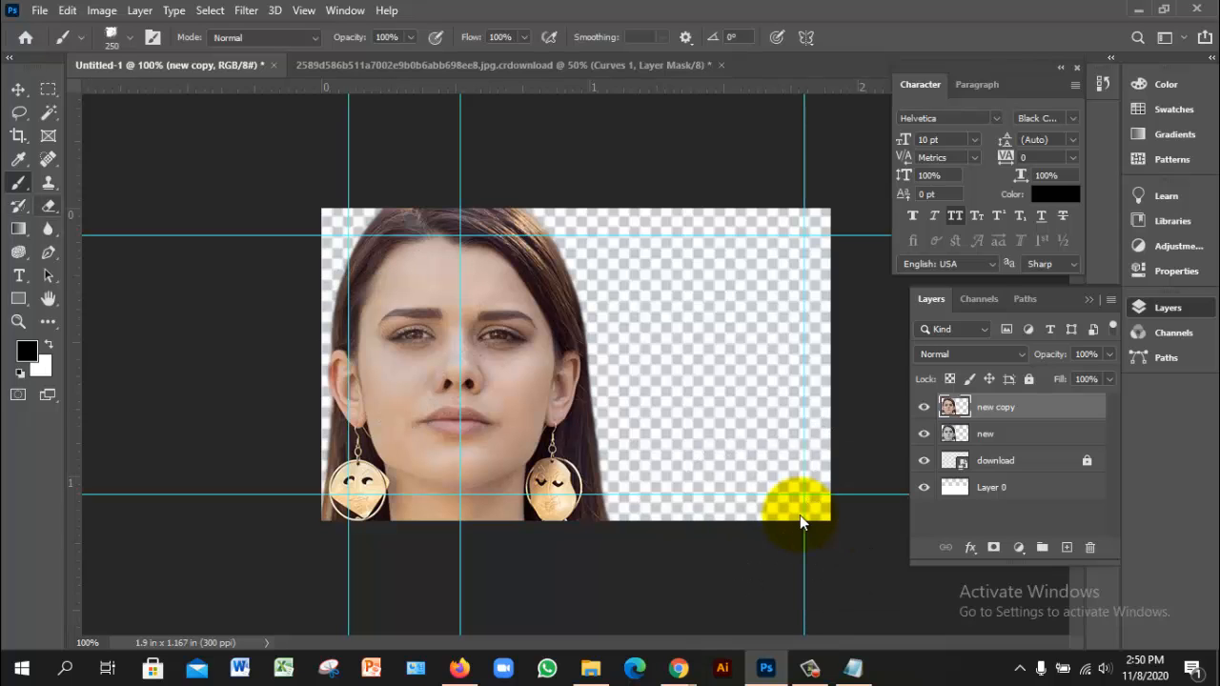
Activate the Eraser tool with the Messy Grunge 4 tip and reduce its size to 102 px.
right_click(49, 206)
click(124, 206)
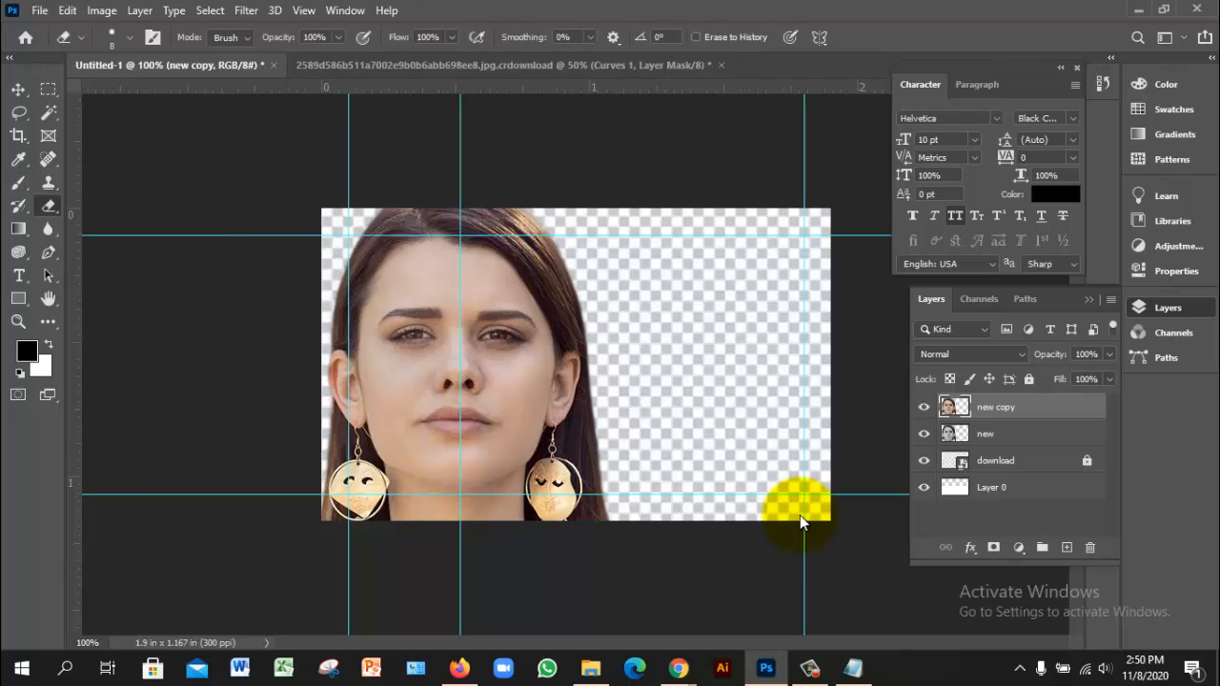
right_click(799, 515)
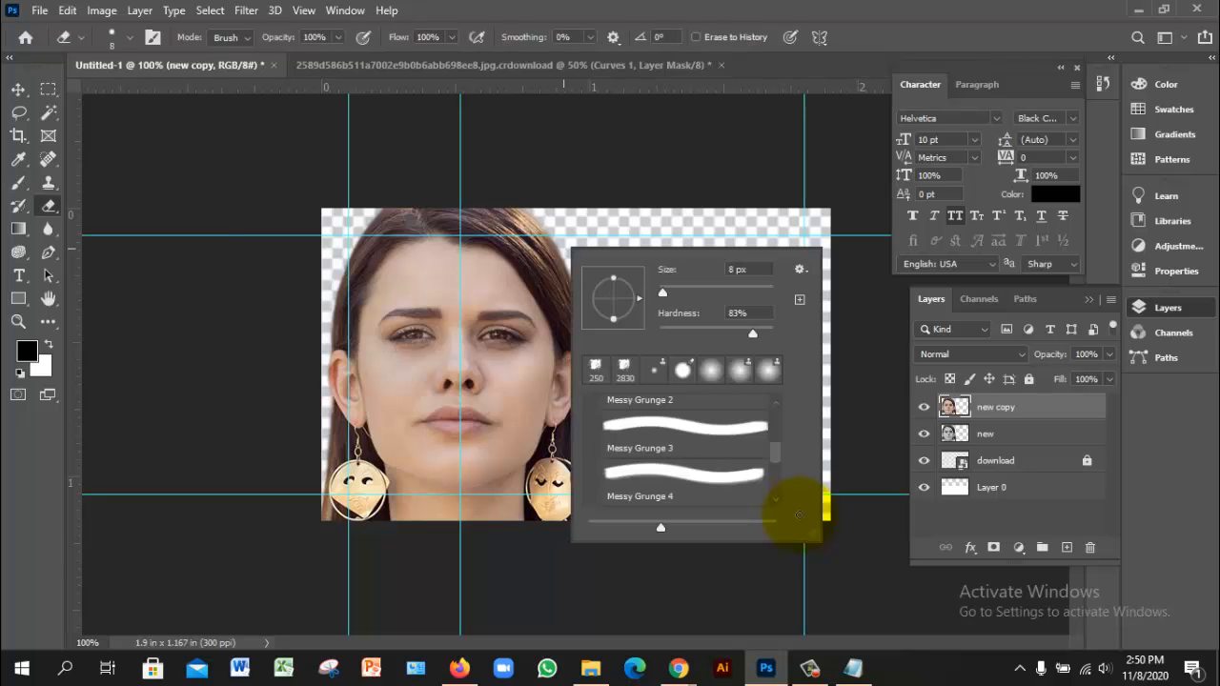
click(685, 475)
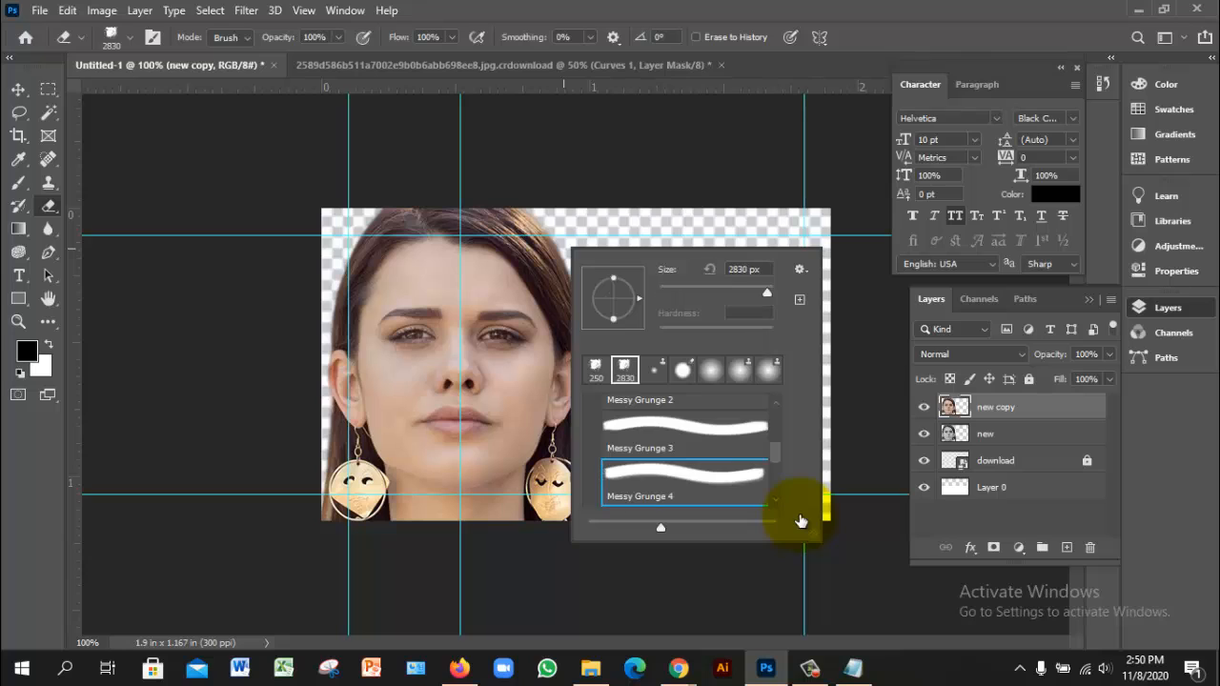
click(409, 335)
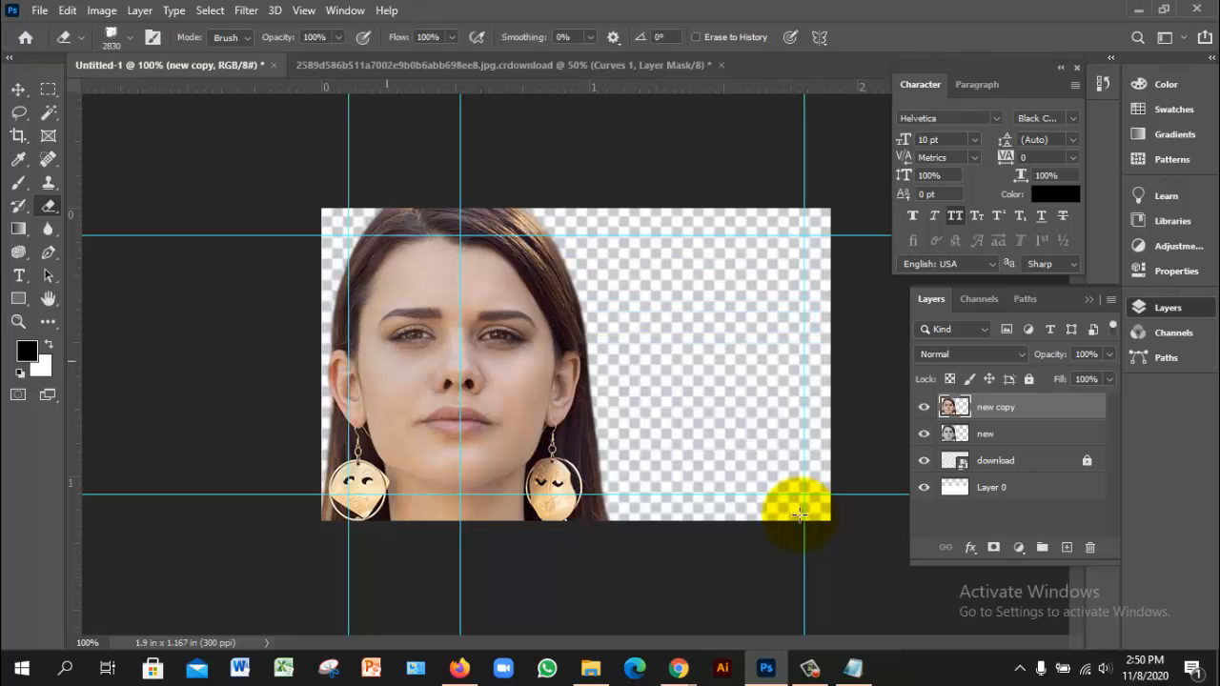
click(128, 36)
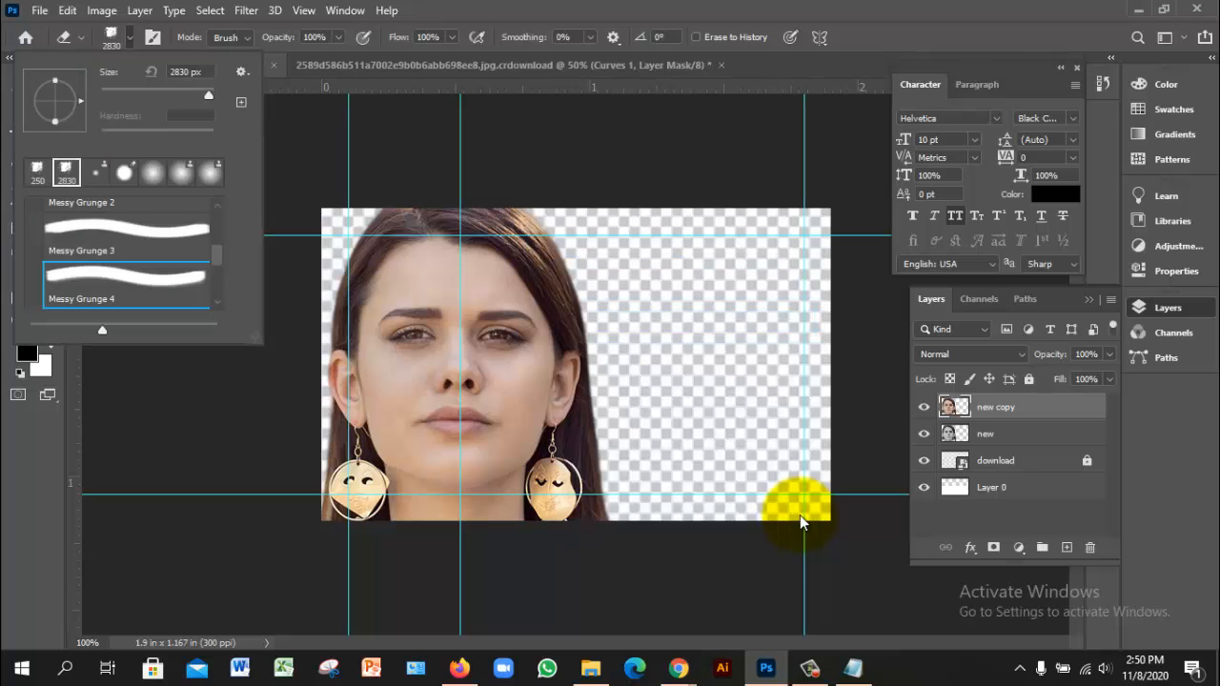
drag(209, 95, 157, 95)
Undo a trial erase over the eye on the left, and increase the eraser size to 150 px.
click(409, 343)
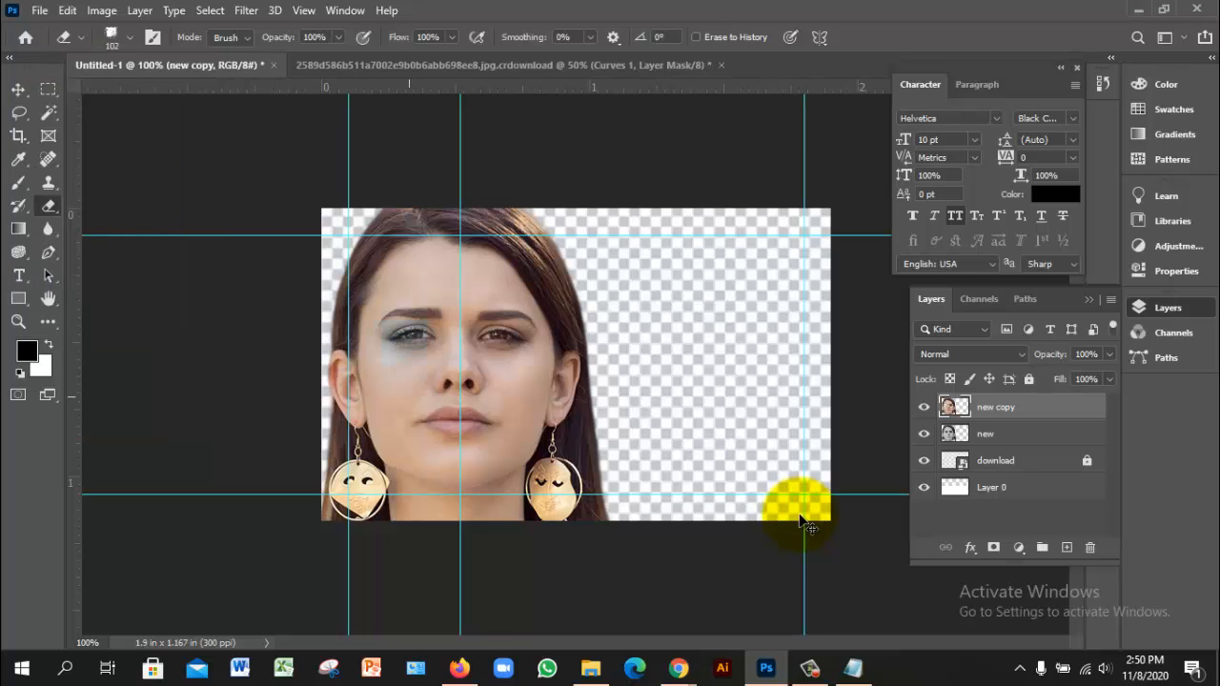
key(ctrl+z)
key(bracketright)
key(bracketright)
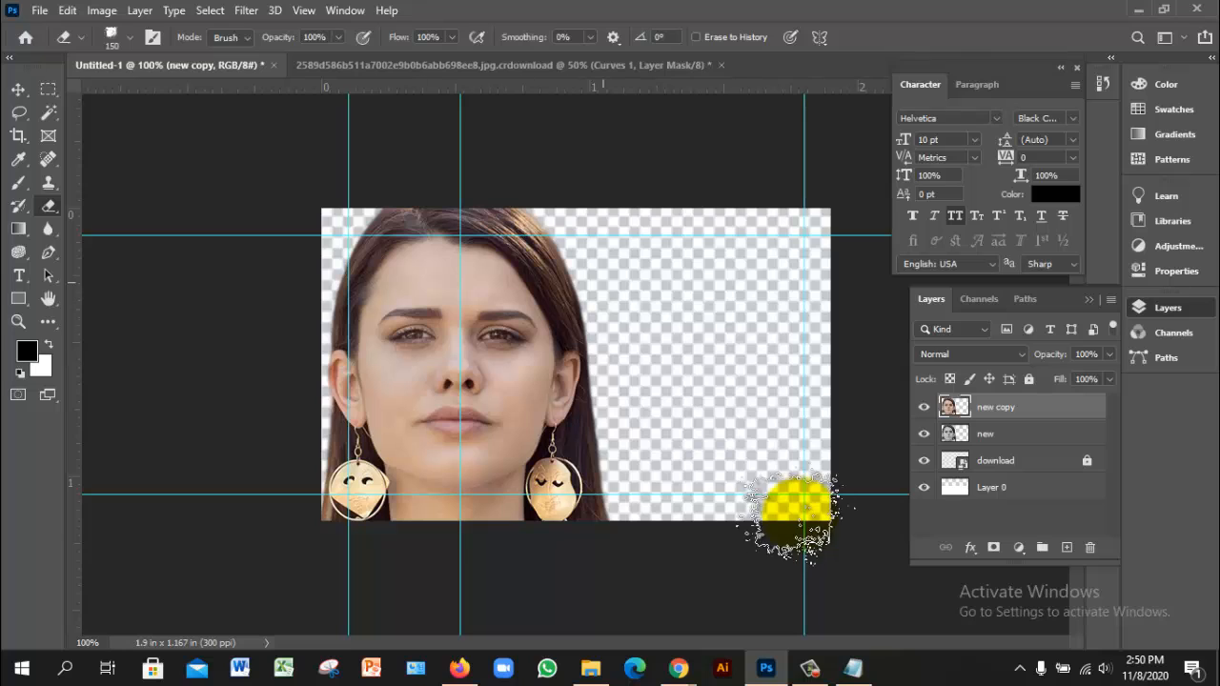
Rotate the Messy Grunge 4 eraser tip to an angle of 90°.
right_click(791, 505)
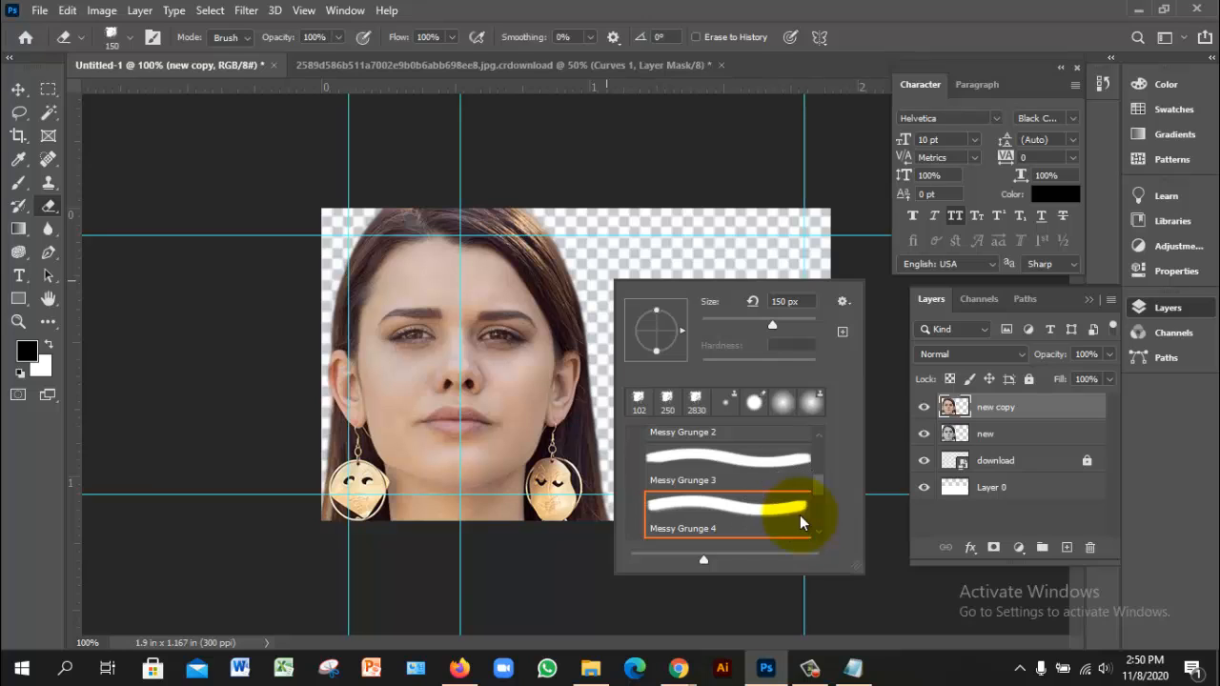
key(shift+Left)
key(shift+Left)
key(shift+Left)
key(shift+Left)
key(shift+Left)
key(shift+Left)
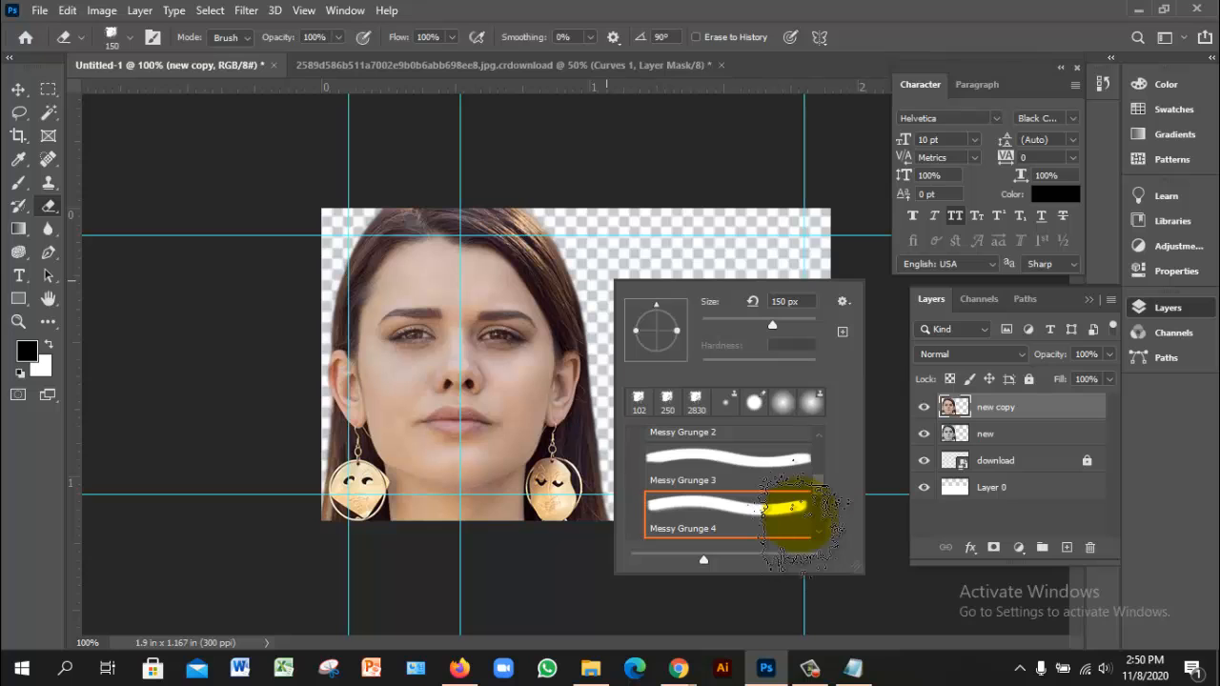
key(Return)
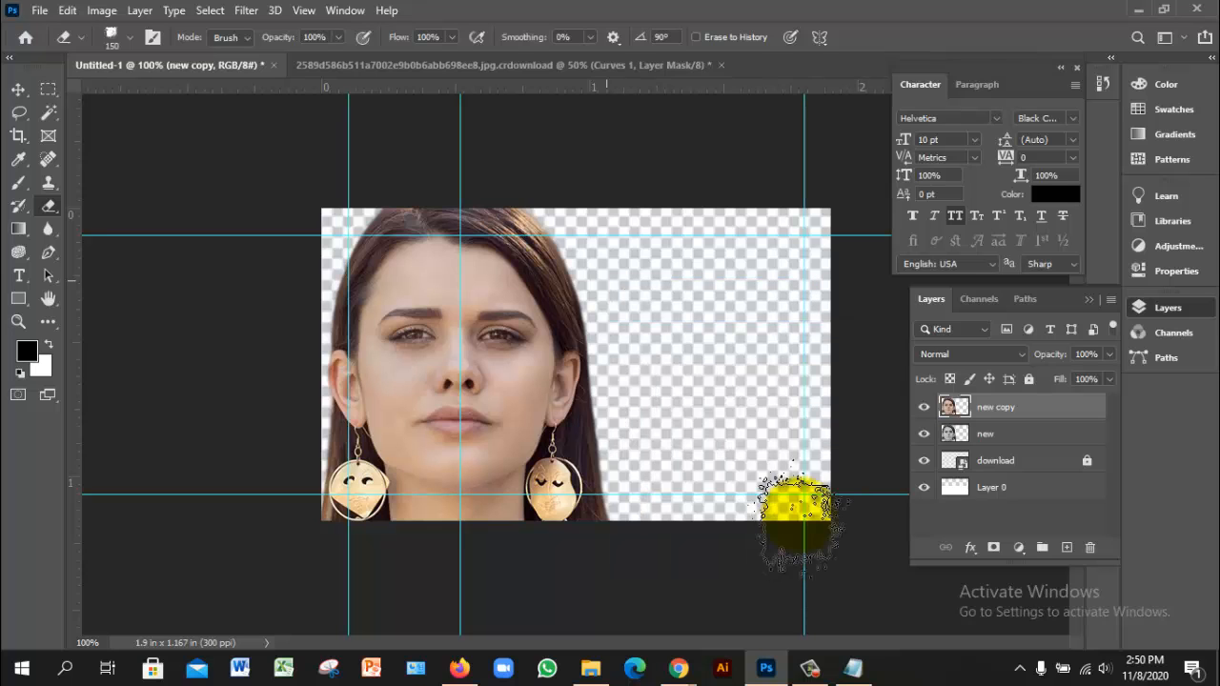
Enlarge the eraser to 500 px and erase the left half of the "new copy" portrait to expose the grayscale layer beneath.
key(bracketright)
key(bracketright)
key(bracketright)
key(bracketright)
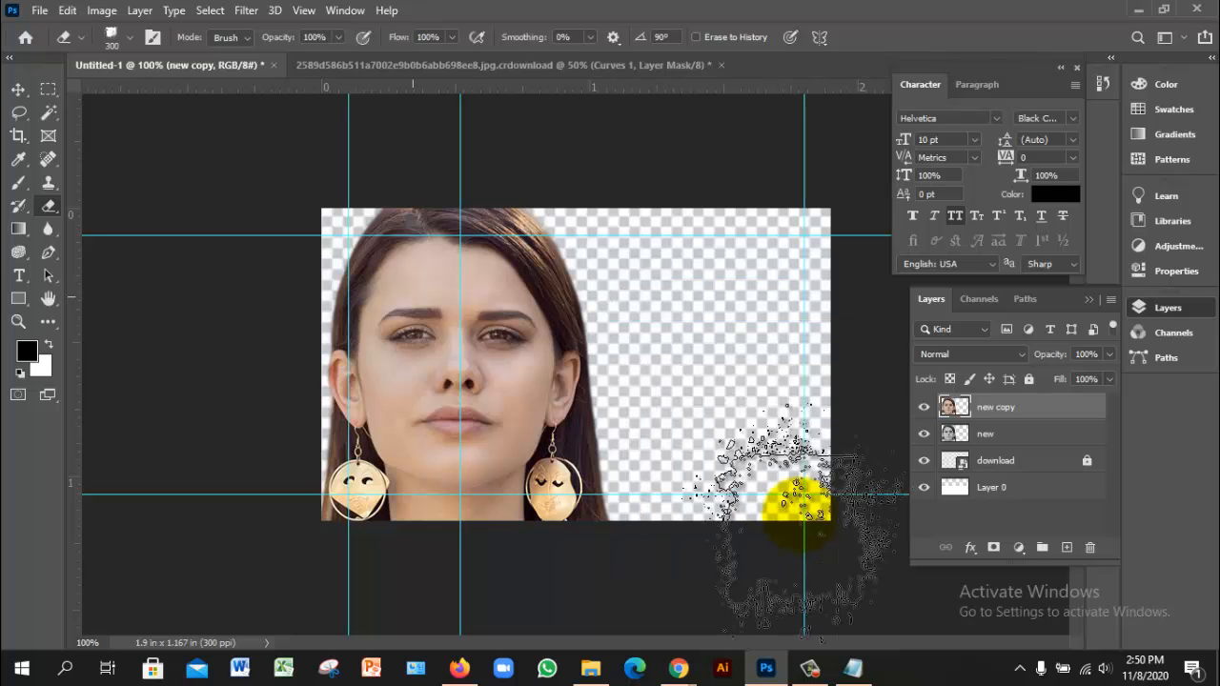
key(bracketright)
key(bracketright)
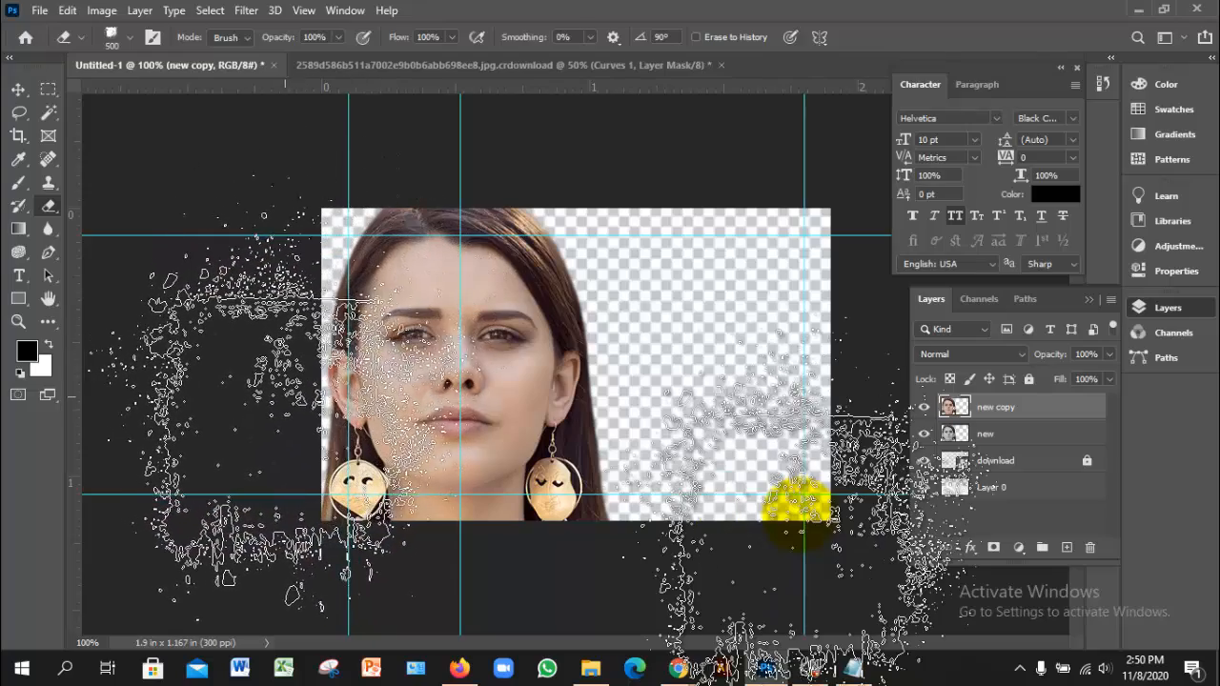
drag(796, 505, 799, 506)
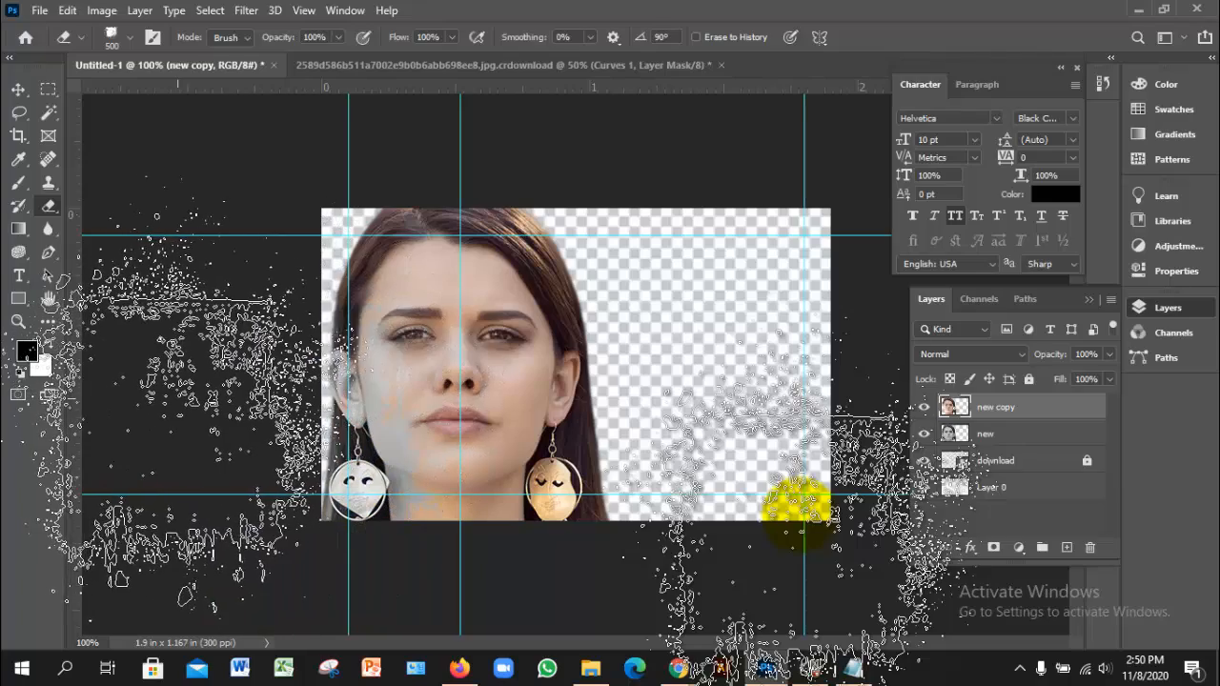
drag(320, 323, 321, 287)
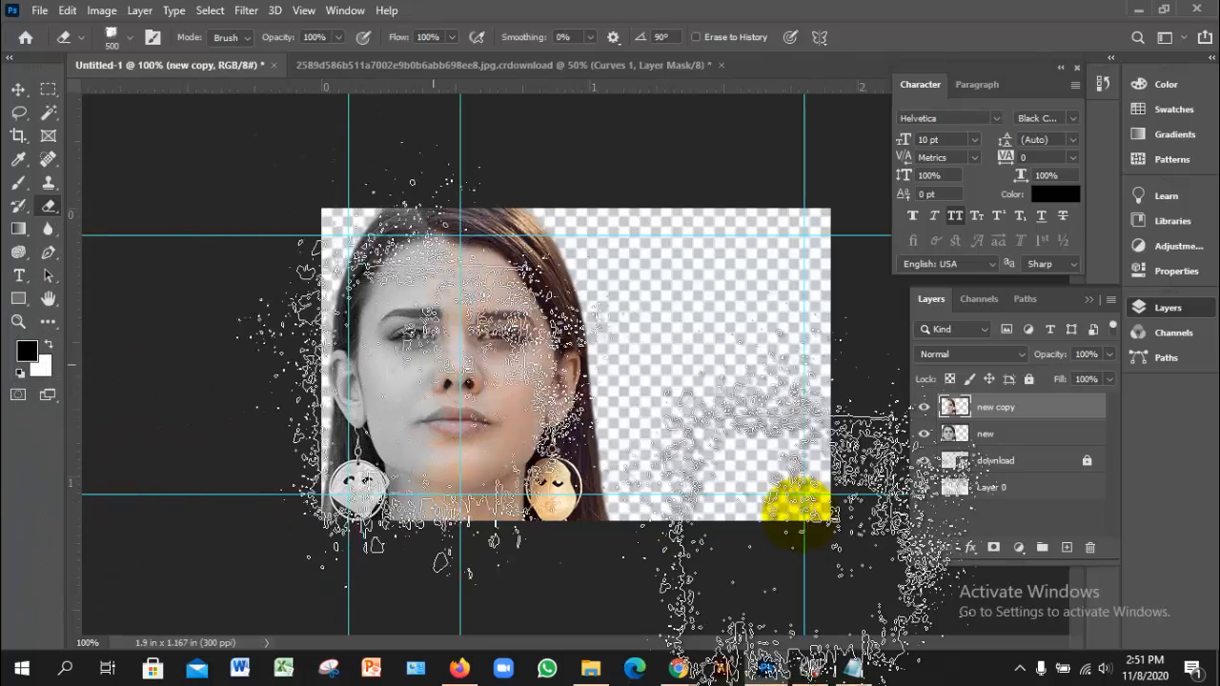
Undo the 500 px erasure on the "new copy" portrait and reduce the eraser size to 300 px.
key(ctrl+plus)
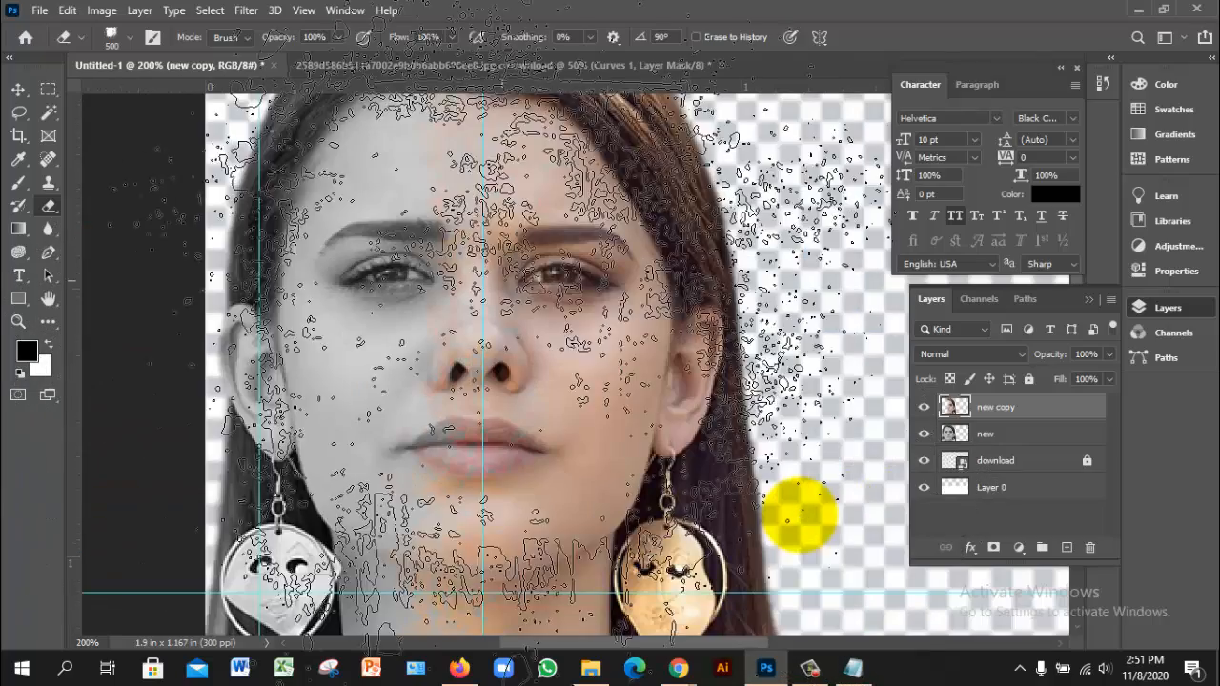
key(ctrl+minus)
key(alt+bracketleft)
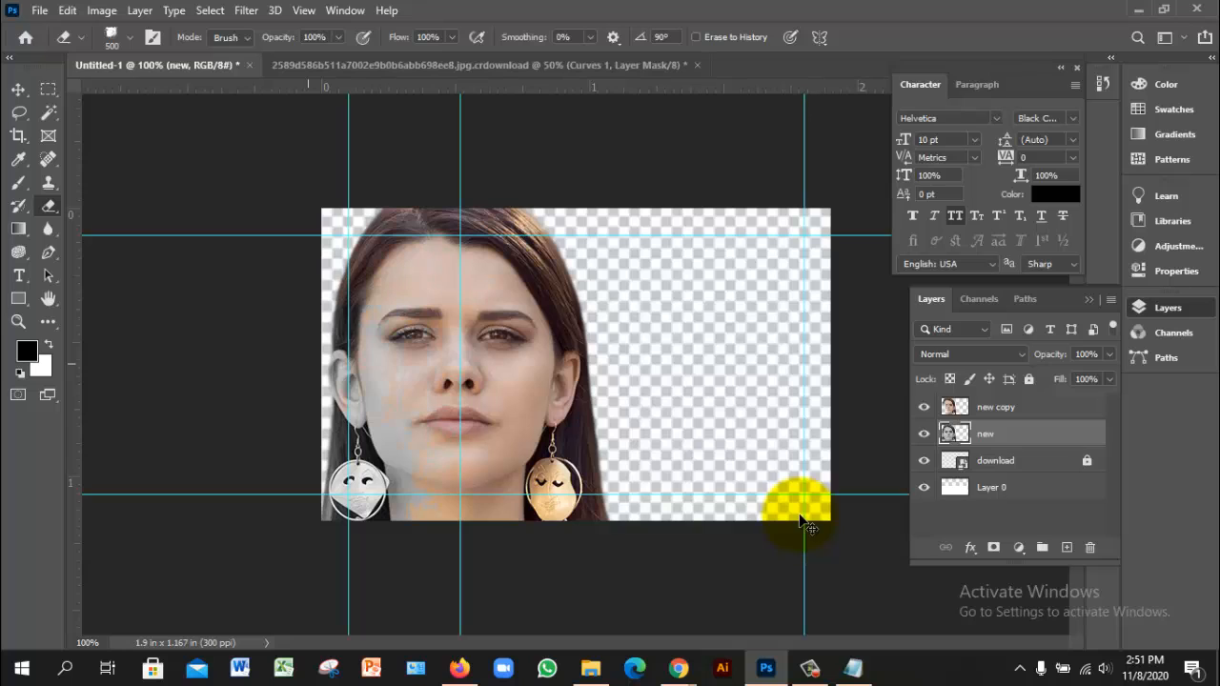
key(bracketleft)
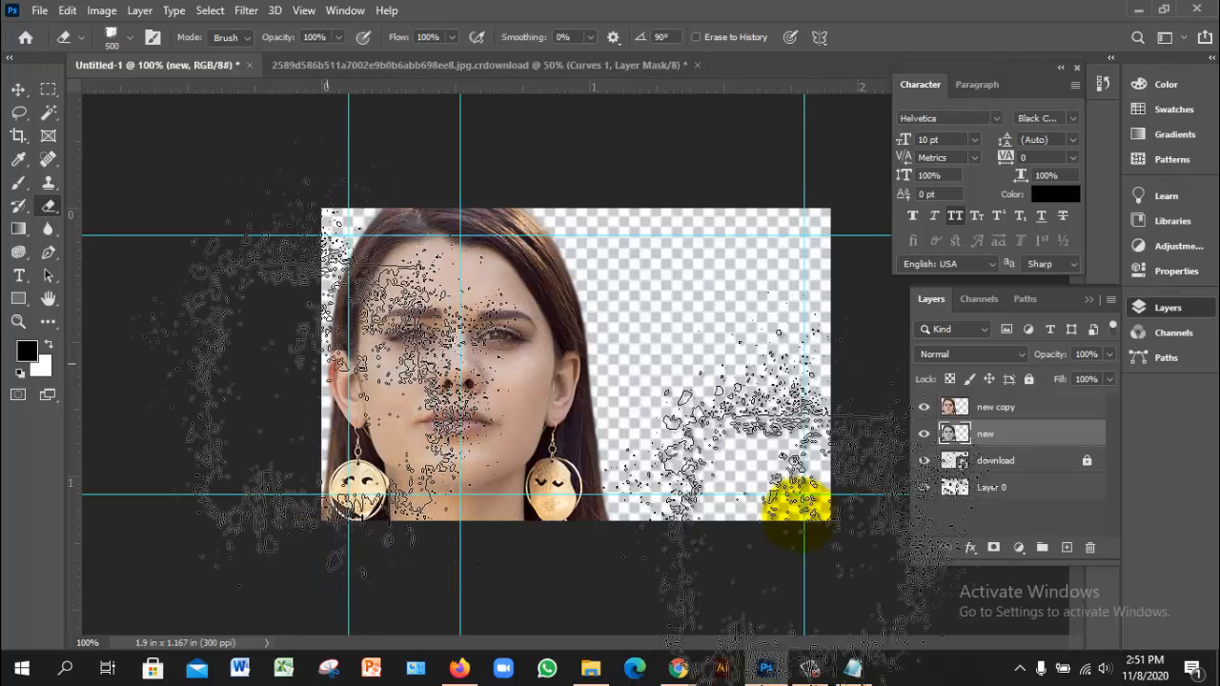
key(bracketleft)
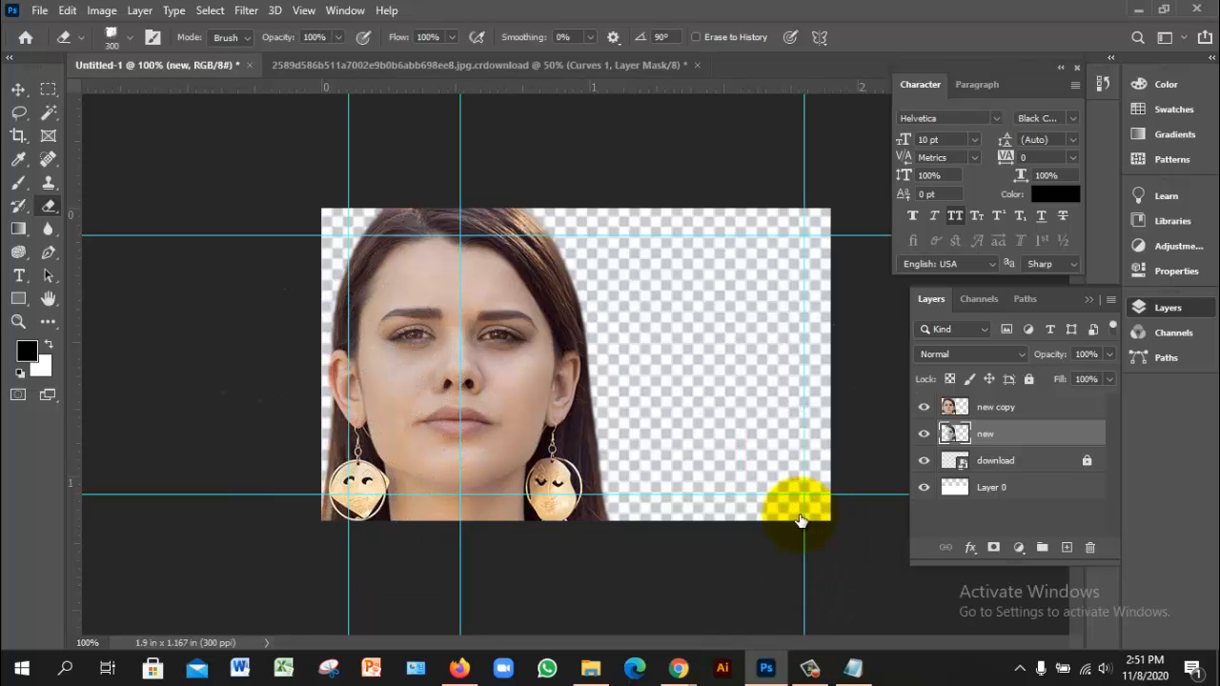
Erase the left half of the face, hair and earring on the "new copy" layer with the 300 px grunge eraser tip.
key(alt+bracketright)
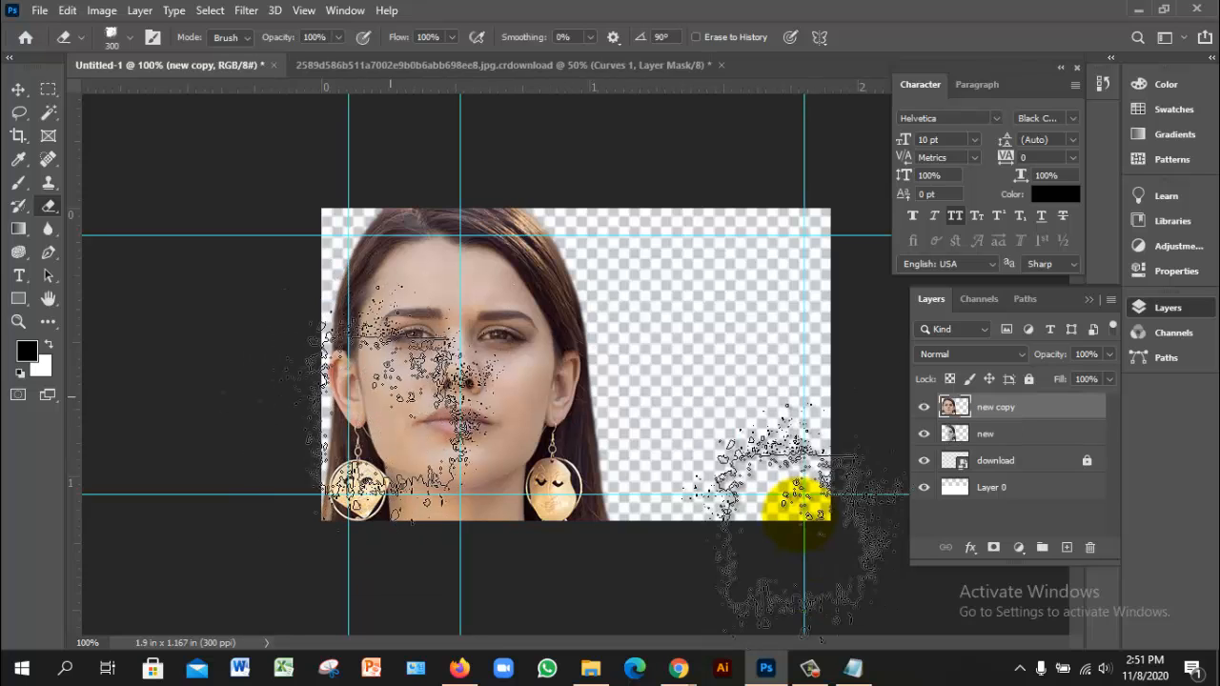
key(alt+bracketleft)
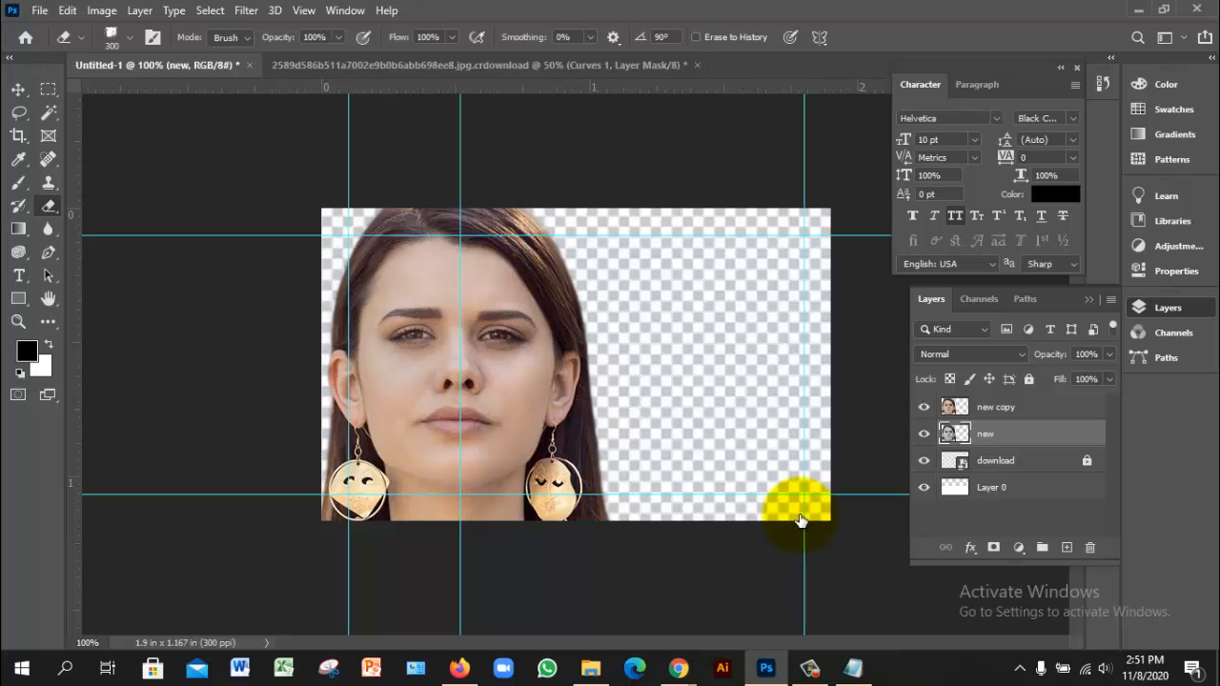
click(996, 407)
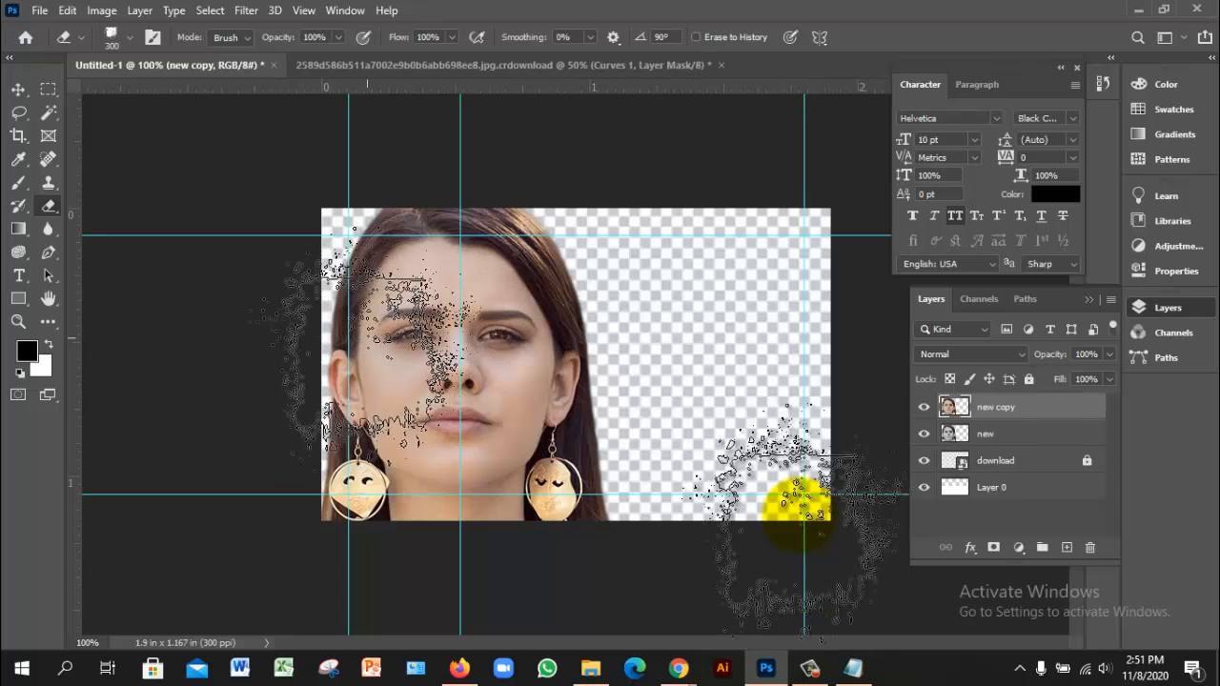
click(370, 297)
click(353, 432)
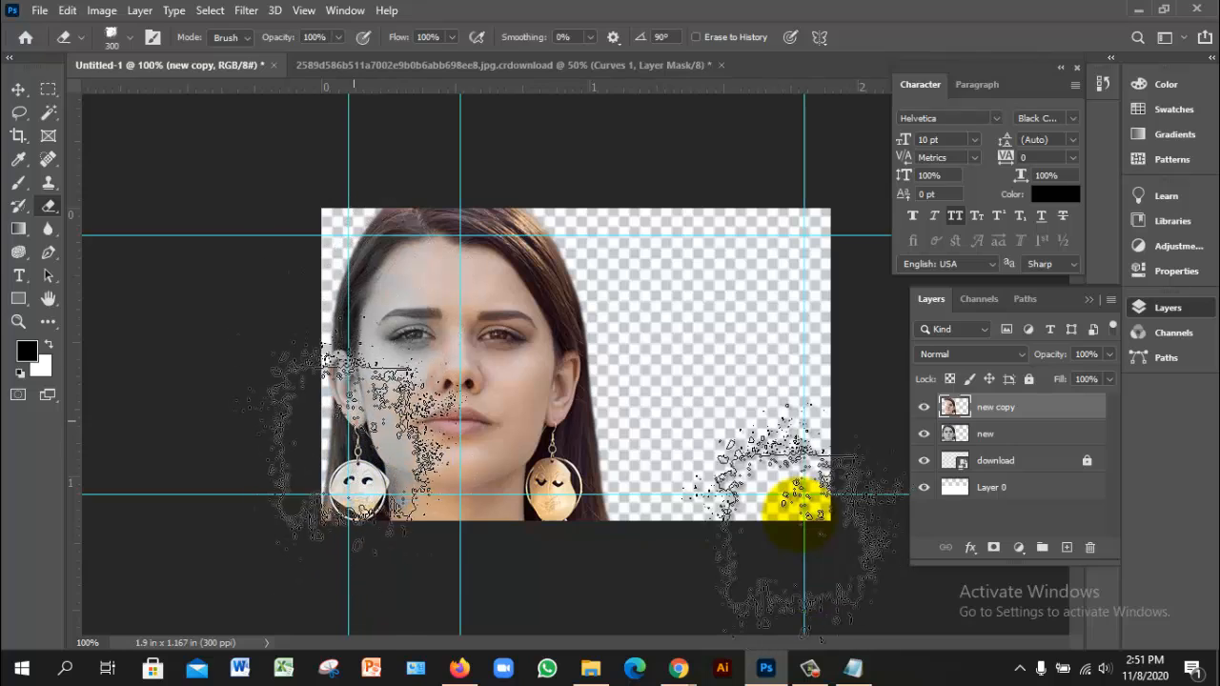
mouse_move(362, 443)
mouse_down()
mouse_move(381, 391)
mouse_move(377, 267)
mouse_up()
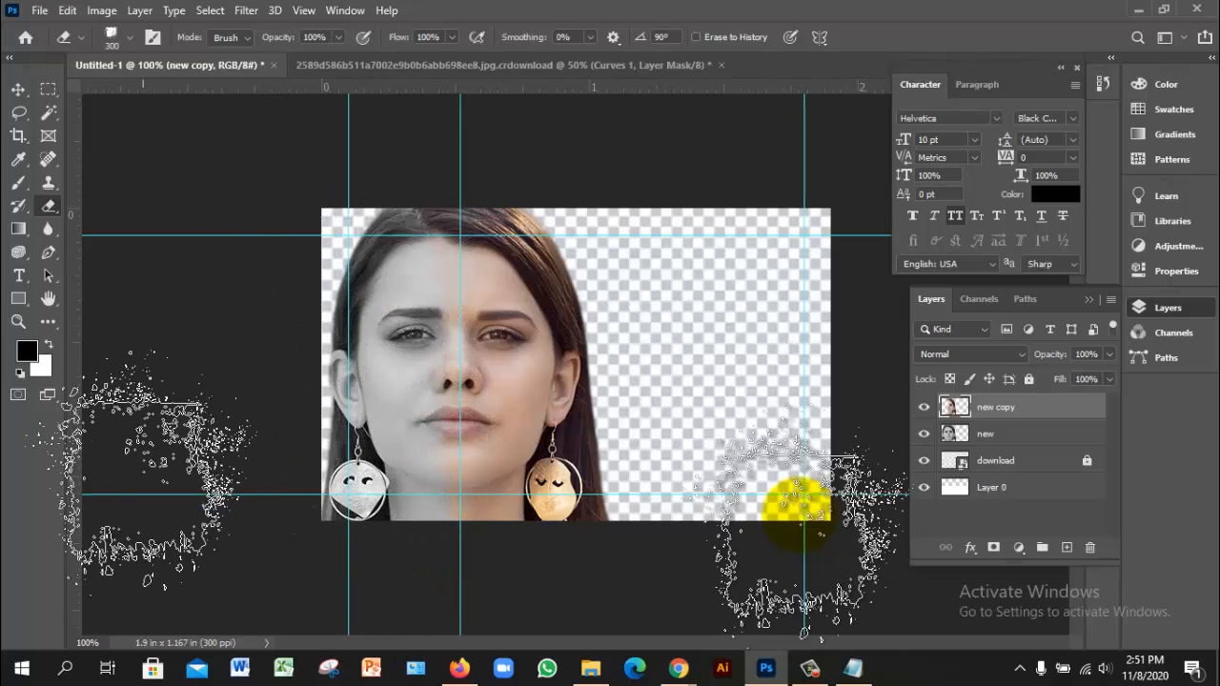
Switch to the Move tool and examine the erased transition down the middle of the face up close.
key(v)
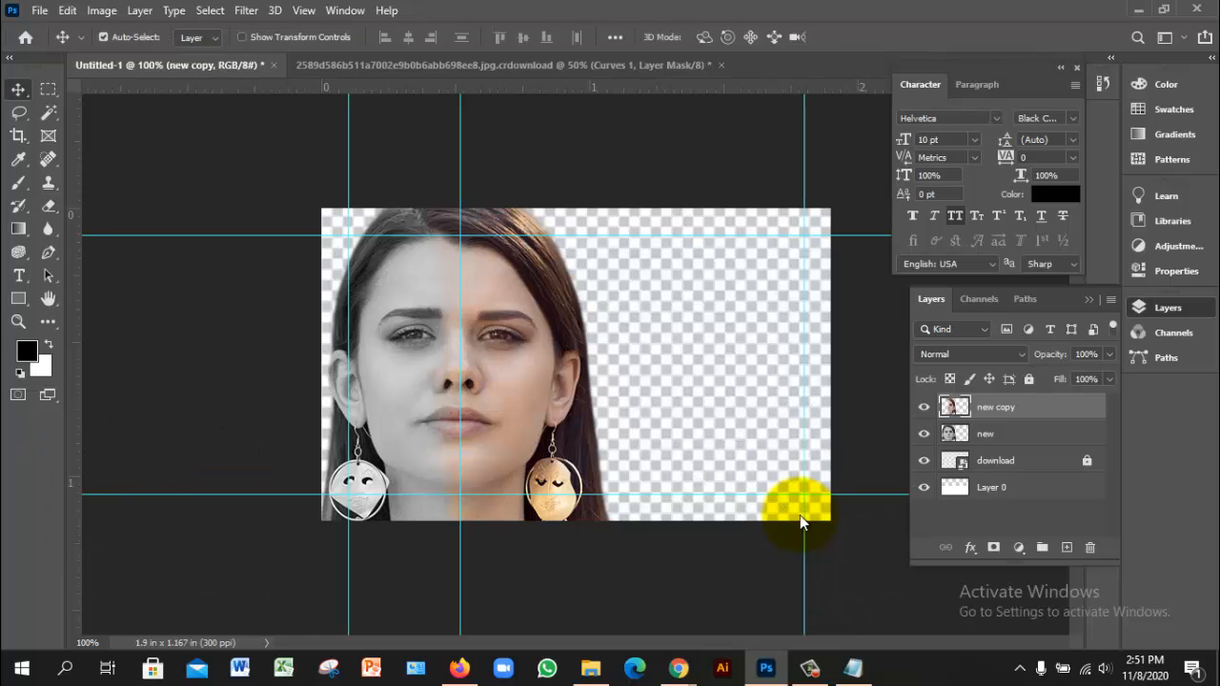
ctrl+click(800, 515)
ctrl+click(800, 514)
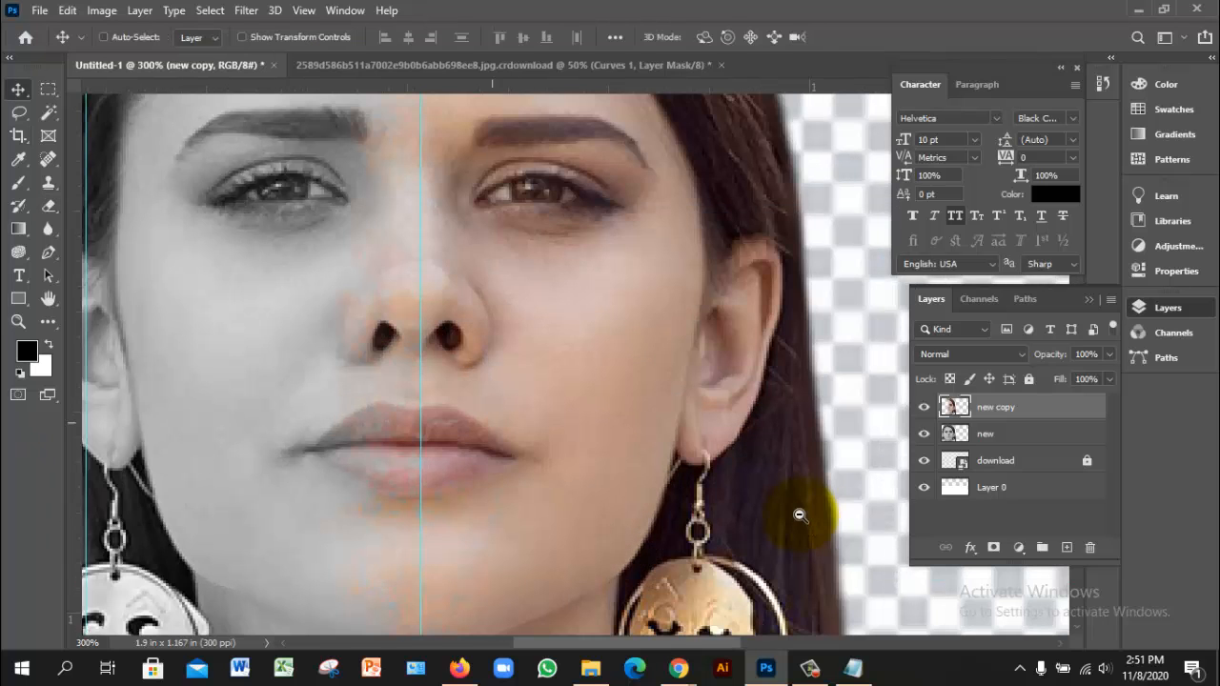
alt+click(800, 516)
alt+click(800, 515)
ctrl+click(802, 519)
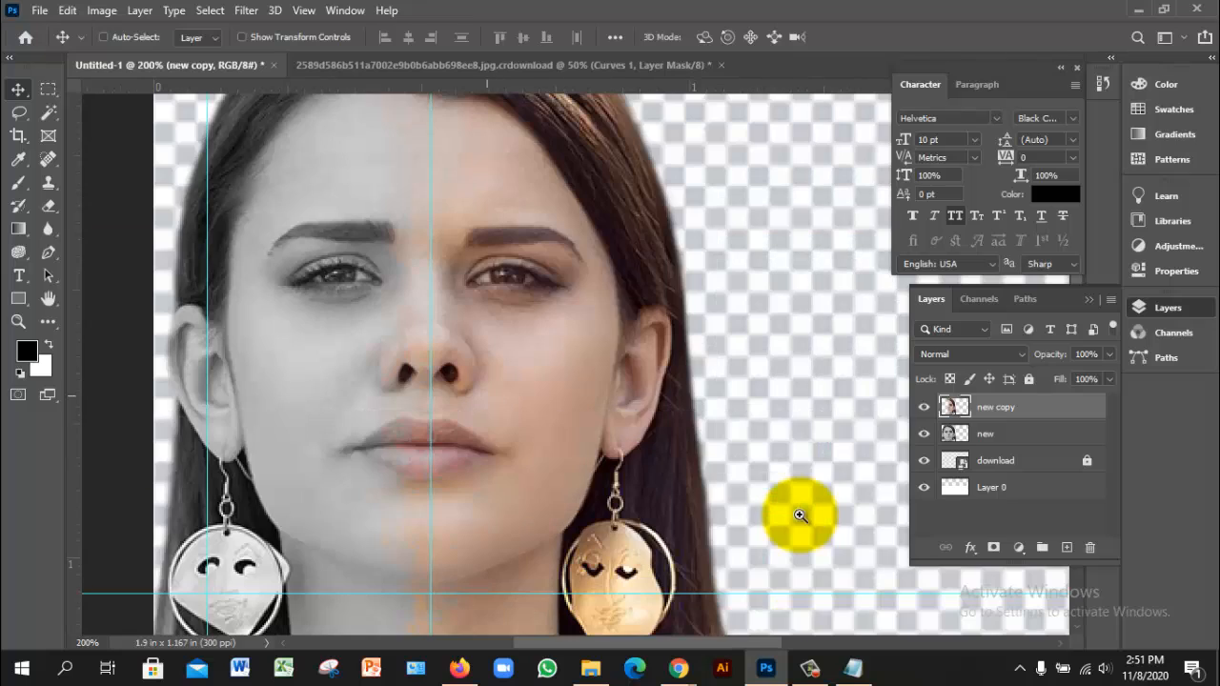
alt+click(801, 519)
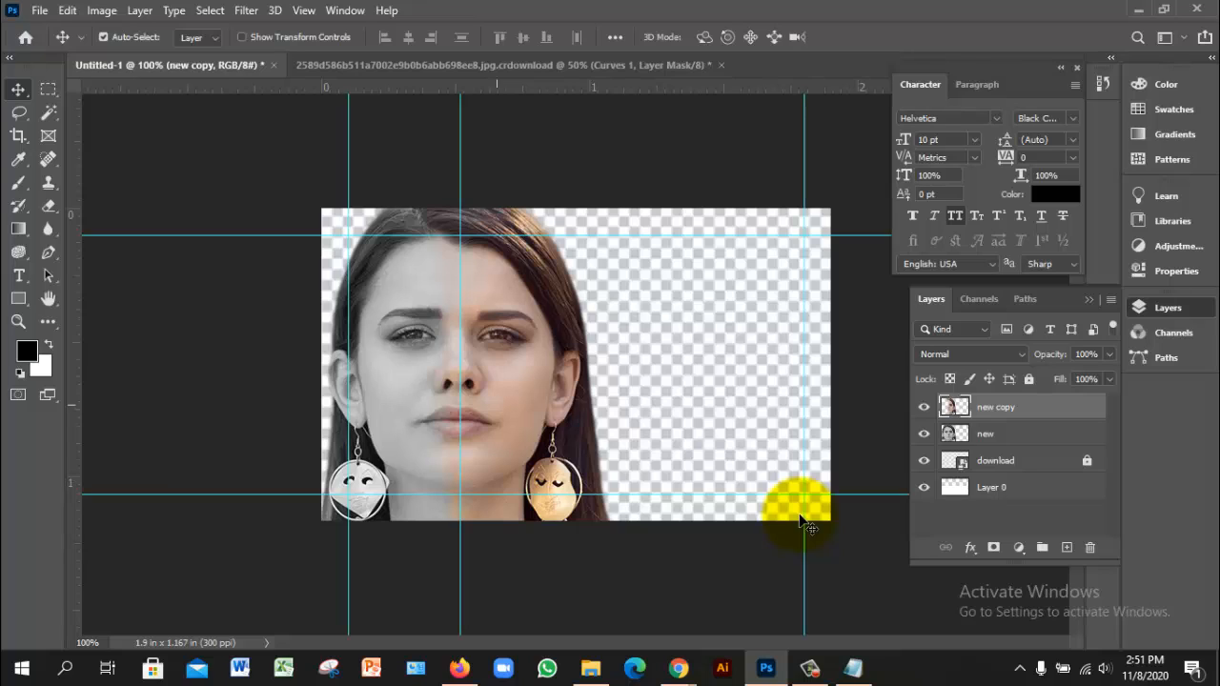
Add a Brightness/Contrast adjustment above the grayscale "new" layer with brightness -60 and contrast -11.
key(alt+bracketleft)
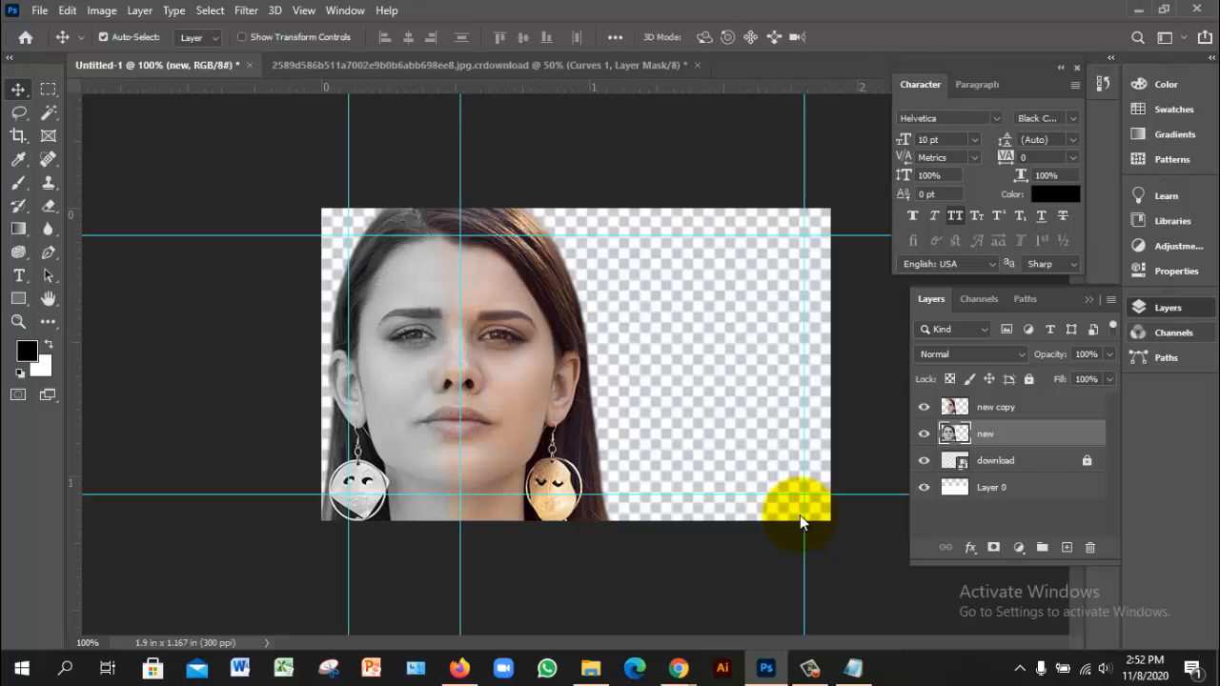
click(1178, 246)
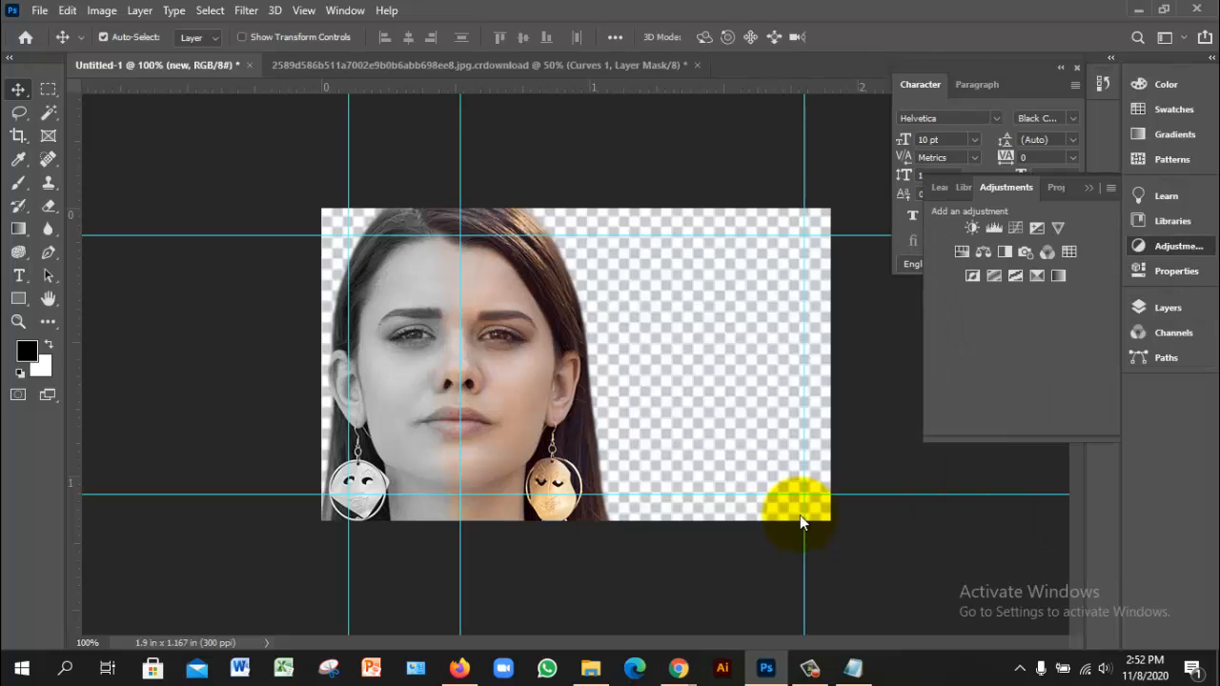
click(971, 227)
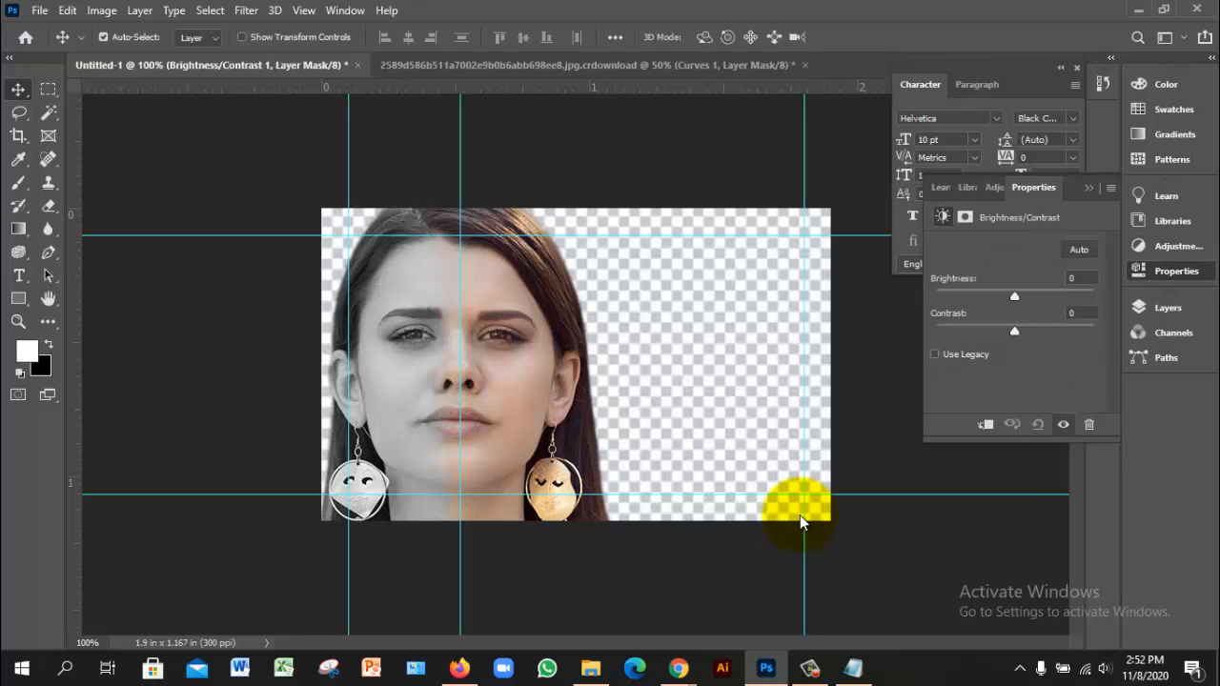
drag(1014, 296, 991, 297)
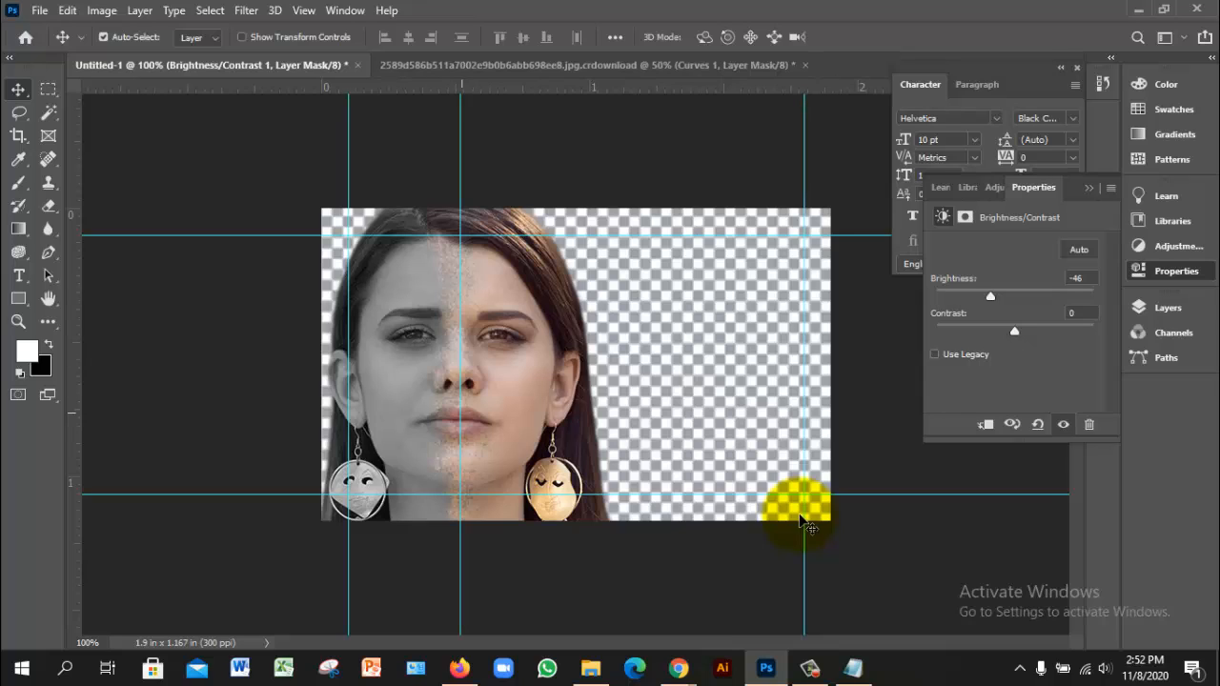
mouse_move(1014, 330)
mouse_down()
mouse_move(997, 331)
mouse_move(1050, 331)
mouse_move(998, 331)
mouse_move(983, 296)
mouse_up()
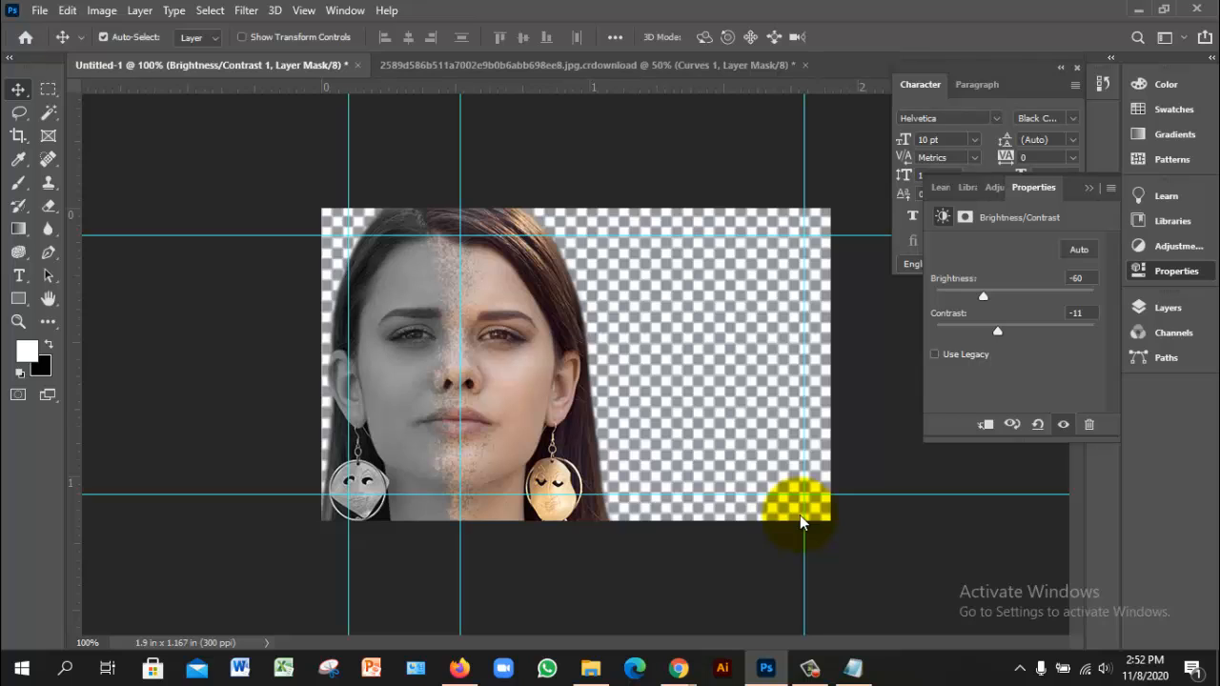
Add a Brightness/Contrast adjustment above the "new copy" layer with brightness 14 and contrast 0.
click(1167, 307)
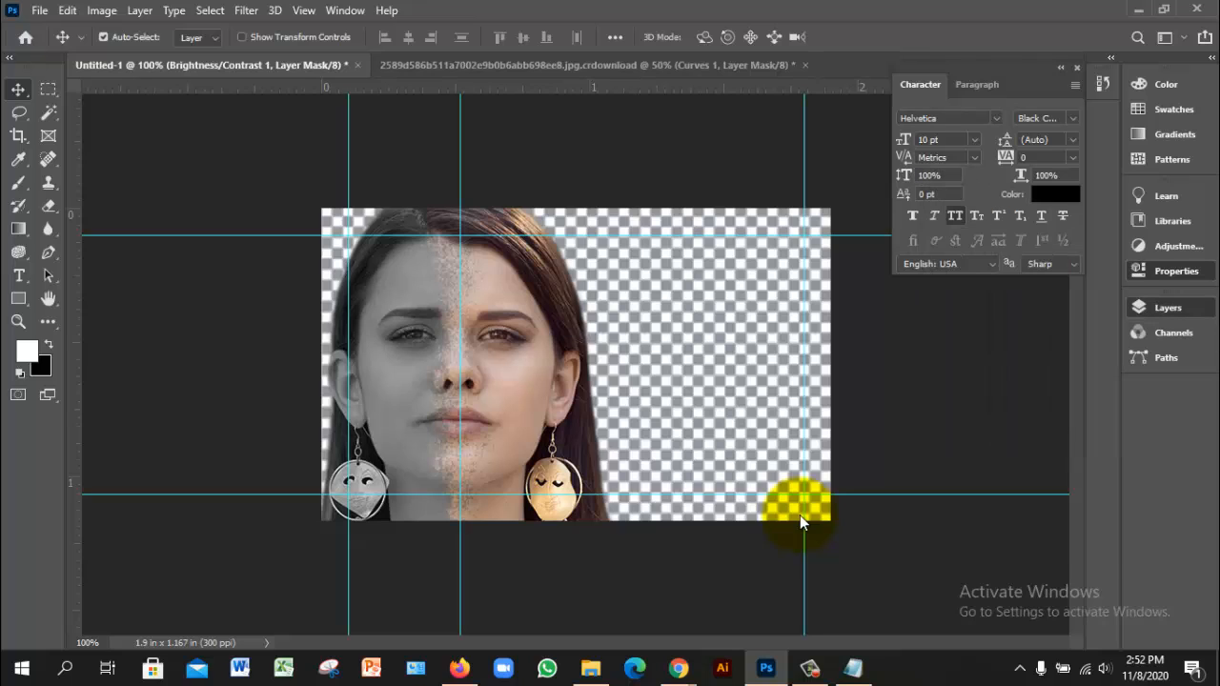
click(1011, 407)
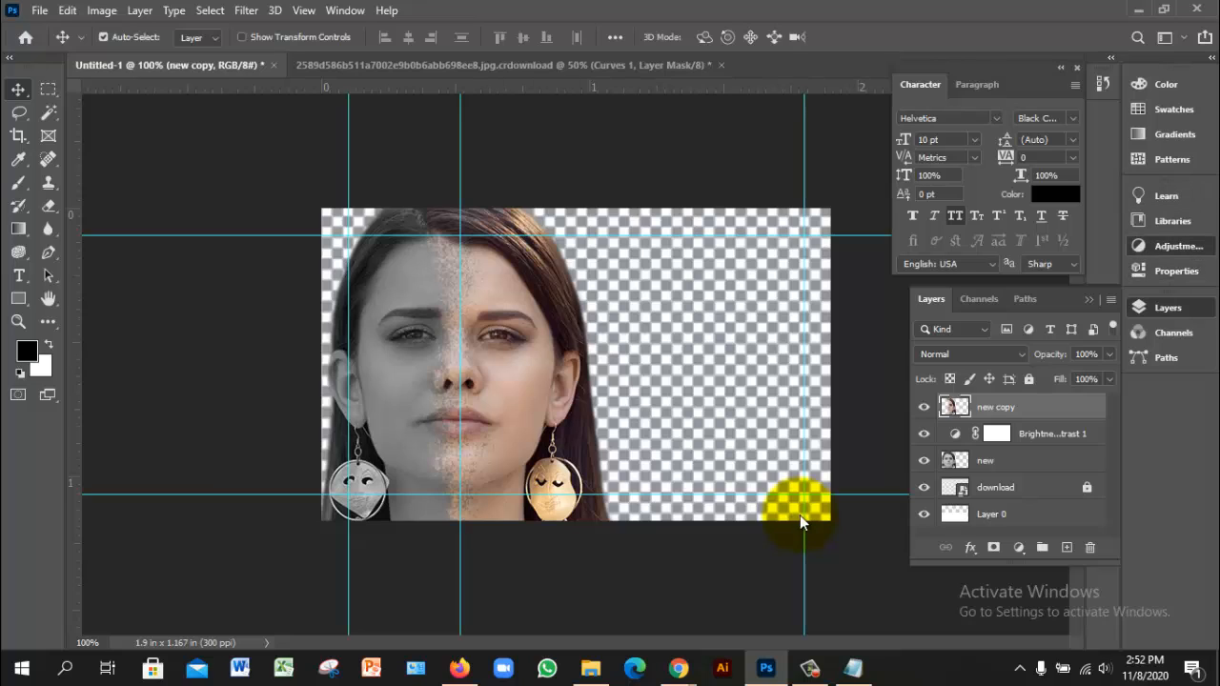
click(1174, 246)
click(972, 227)
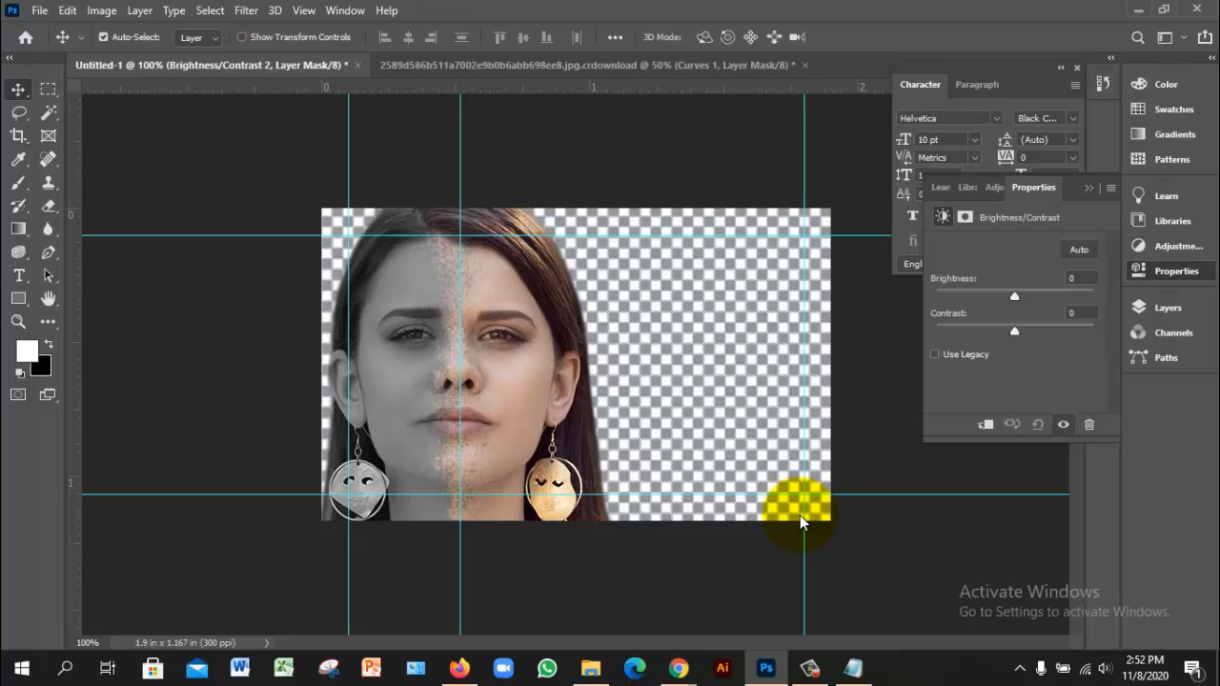
mouse_move(1017, 297)
mouse_down()
mouse_move(1033, 297)
mouse_move(1017, 297)
mouse_move(1033, 296)
mouse_move(1016, 331)
mouse_move(1052, 331)
mouse_up()
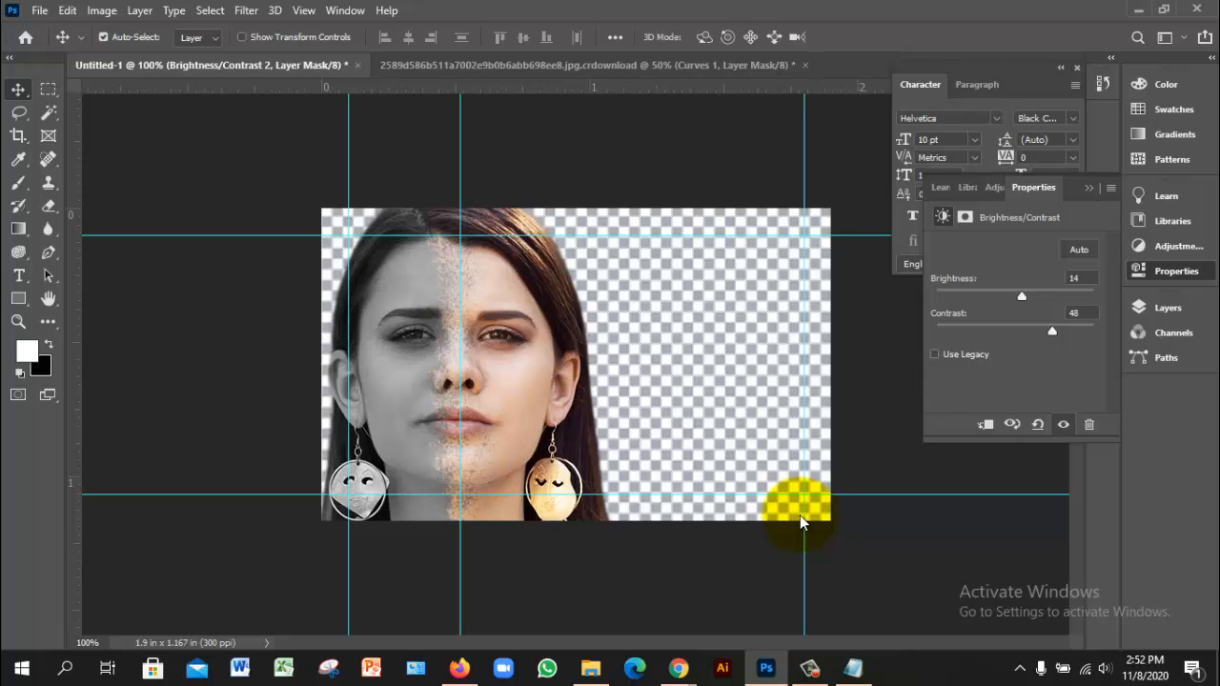
drag(1052, 330, 1014, 330)
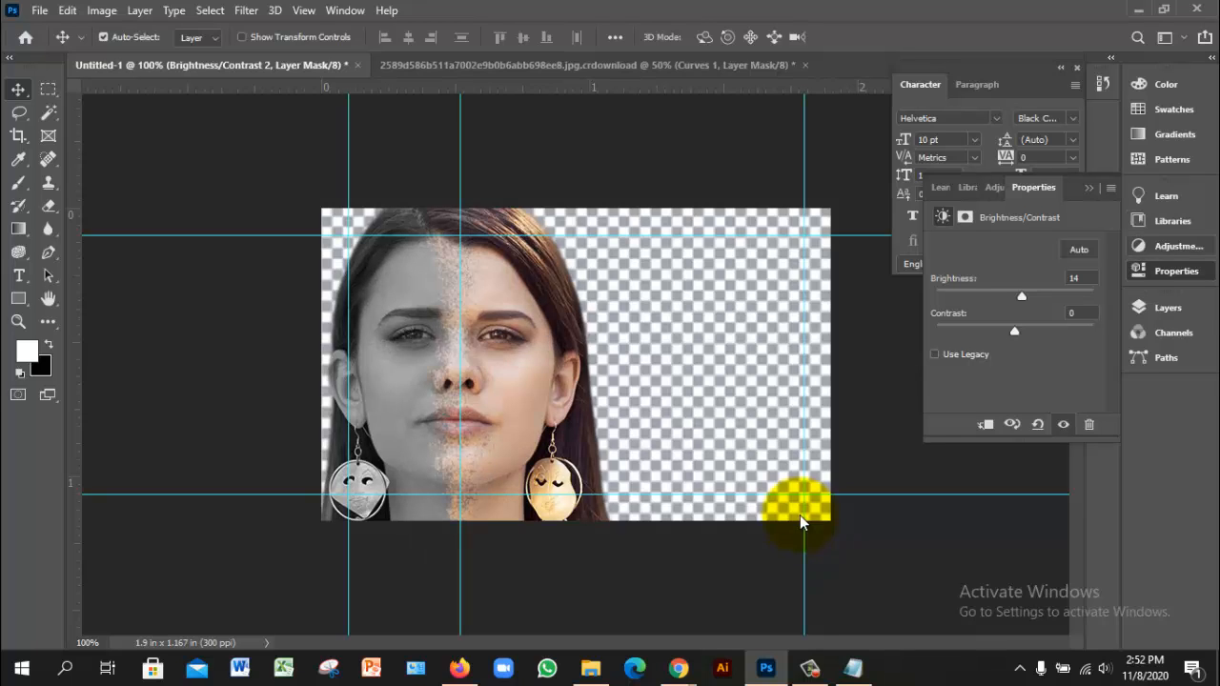
Add a Curves adjustment on top and bend the RGB curve slightly downward at its middle to darken the image.
click(1172, 246)
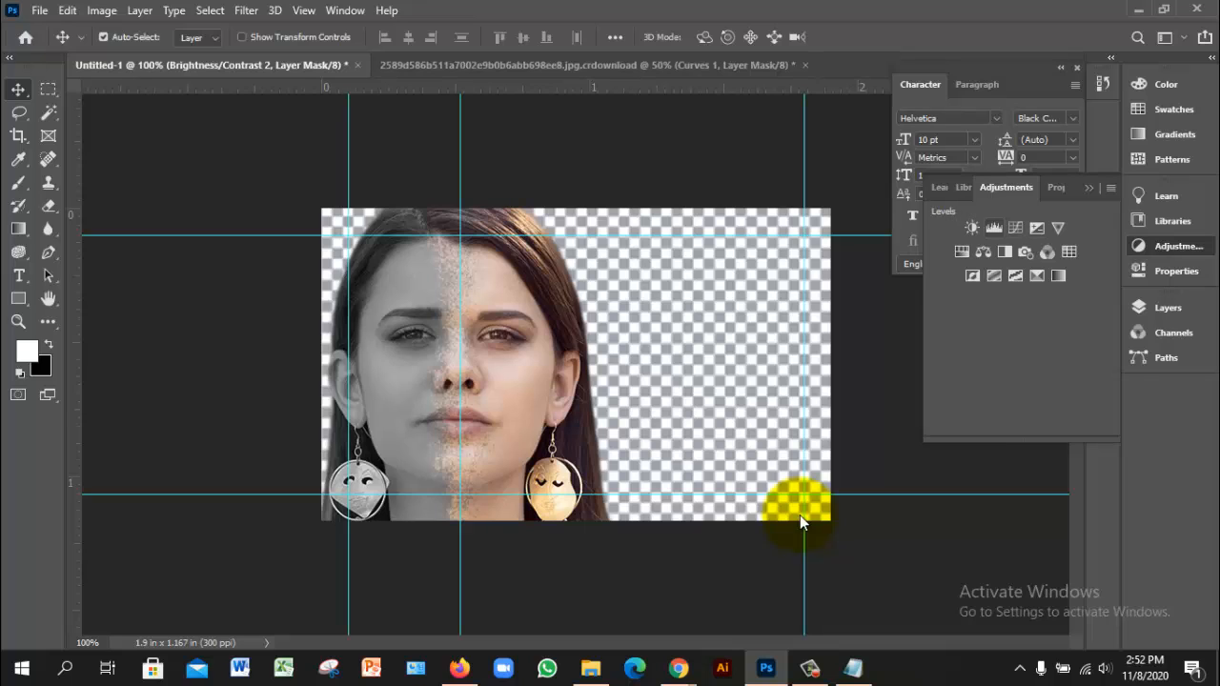
click(1016, 227)
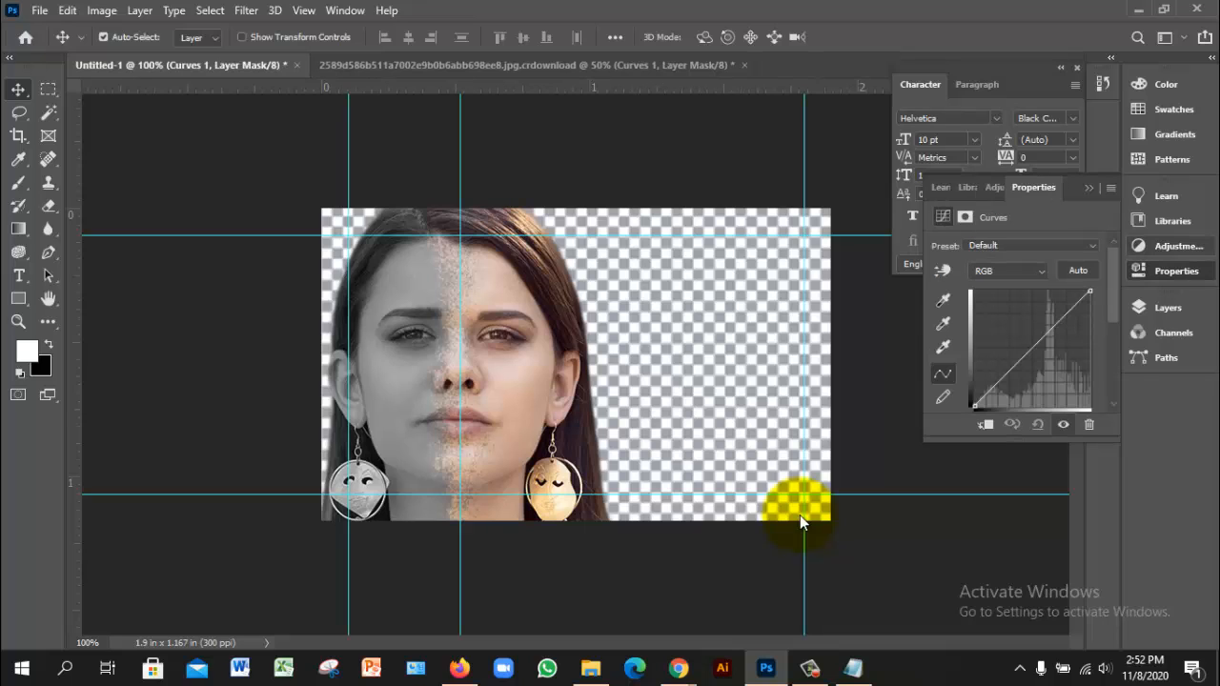
drag(1036, 345, 1042, 347)
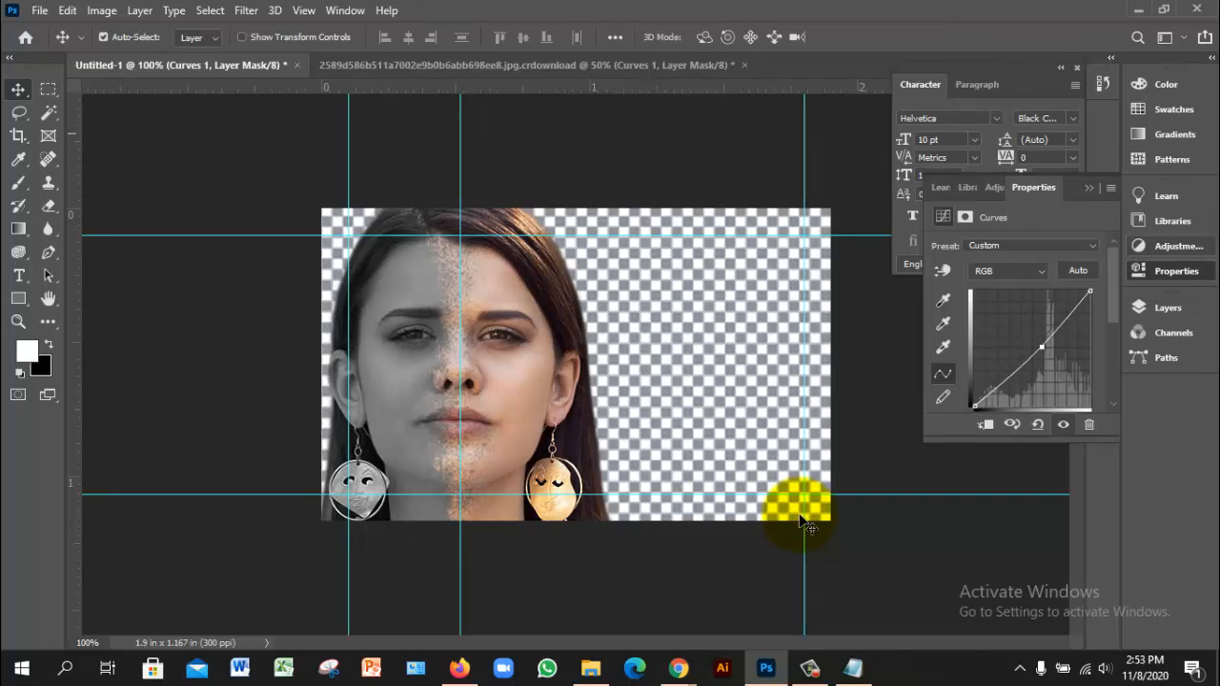
Switch to the "8-11-20 module" folder in File Explorer to look over the project images, and return to Photoshop.
click(801, 519)
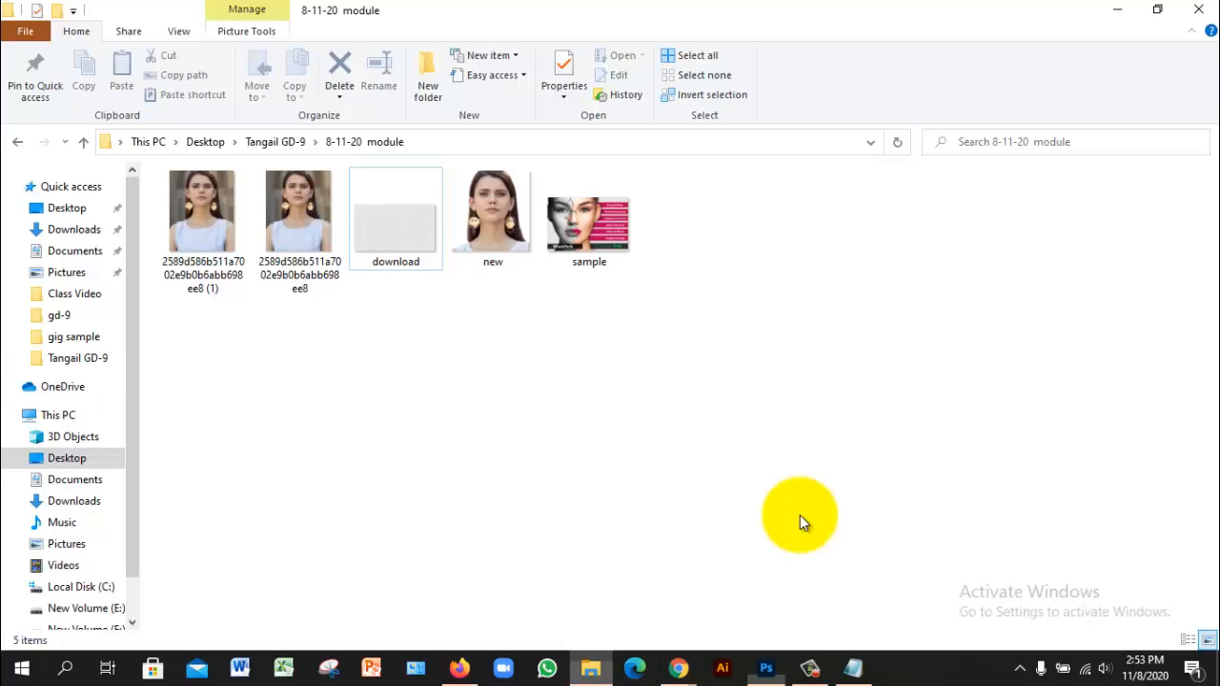
key(alt+Tab)
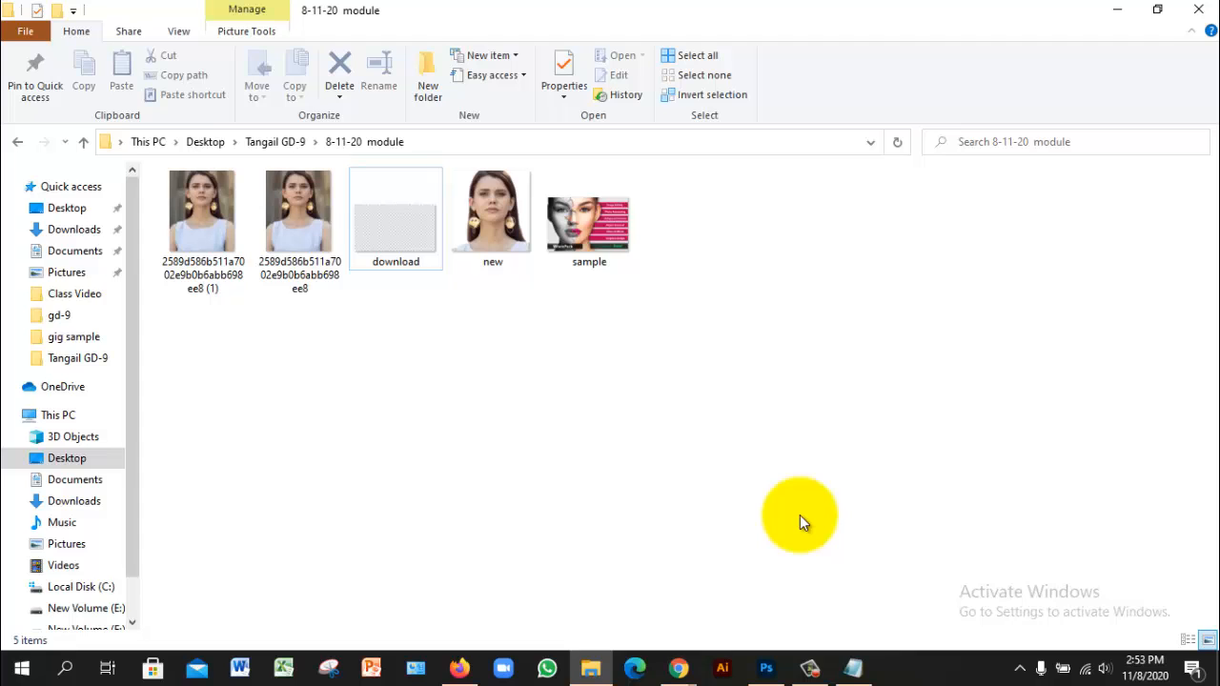
key(alt+Tab)
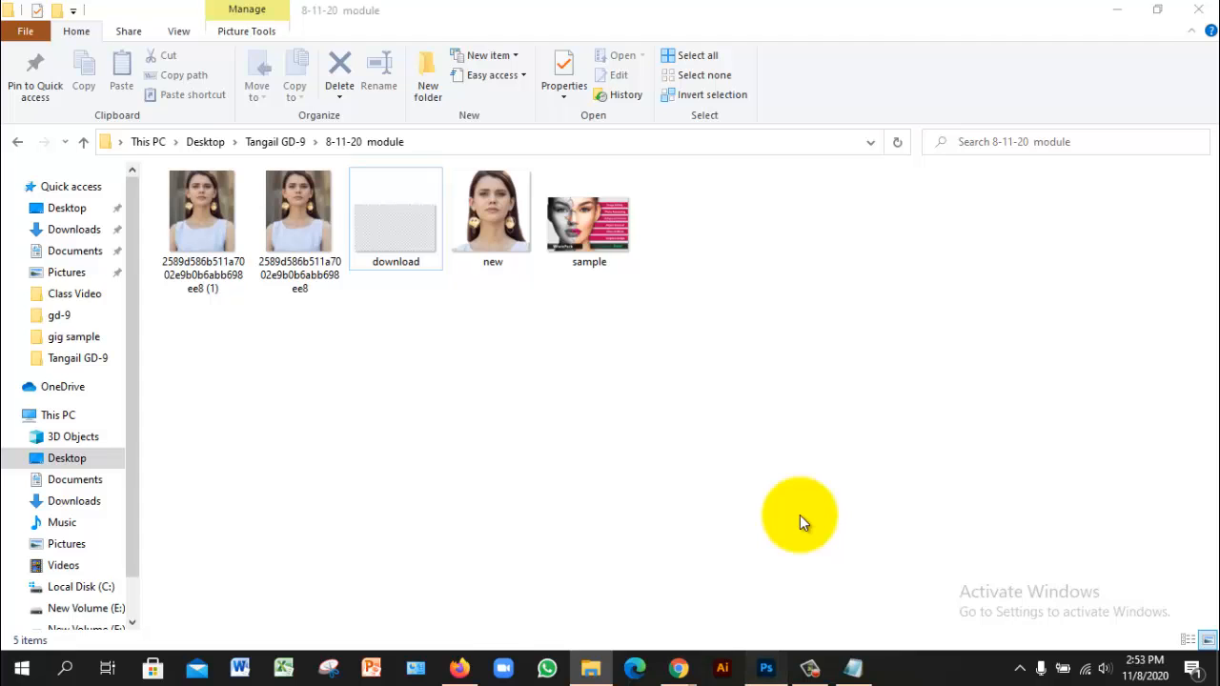
Open the layer style settings of the "new copy" layer and enable a drop shadow.
key(ctrl+j)
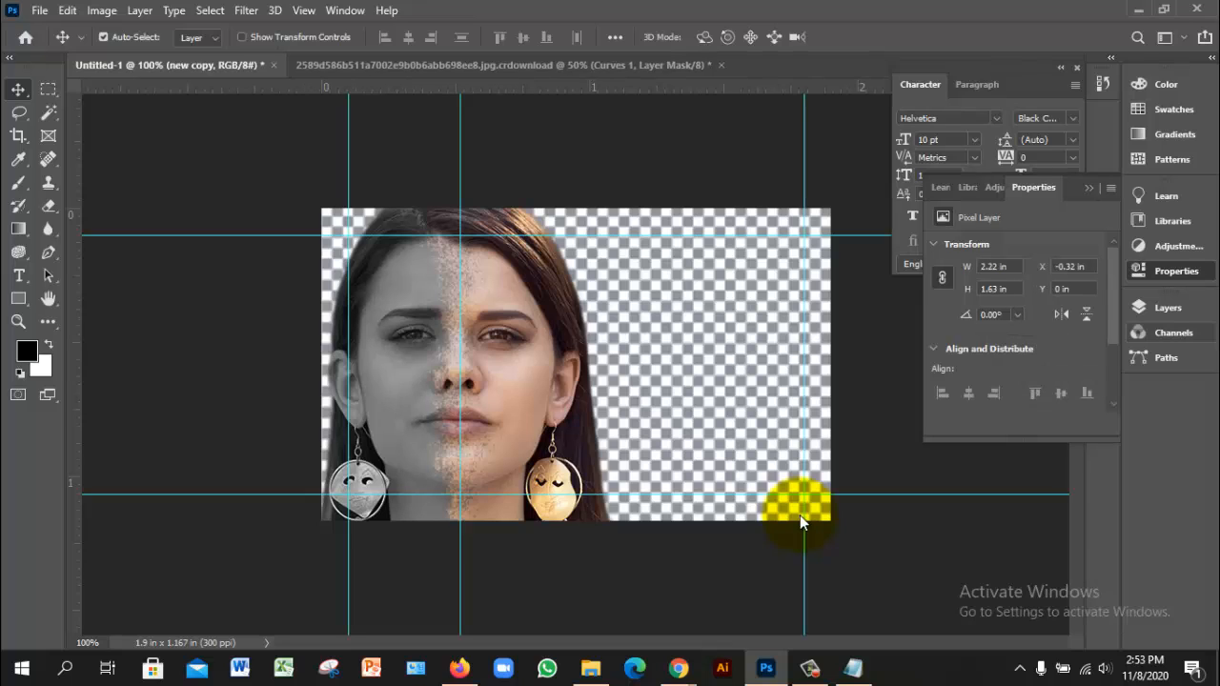
key(F7)
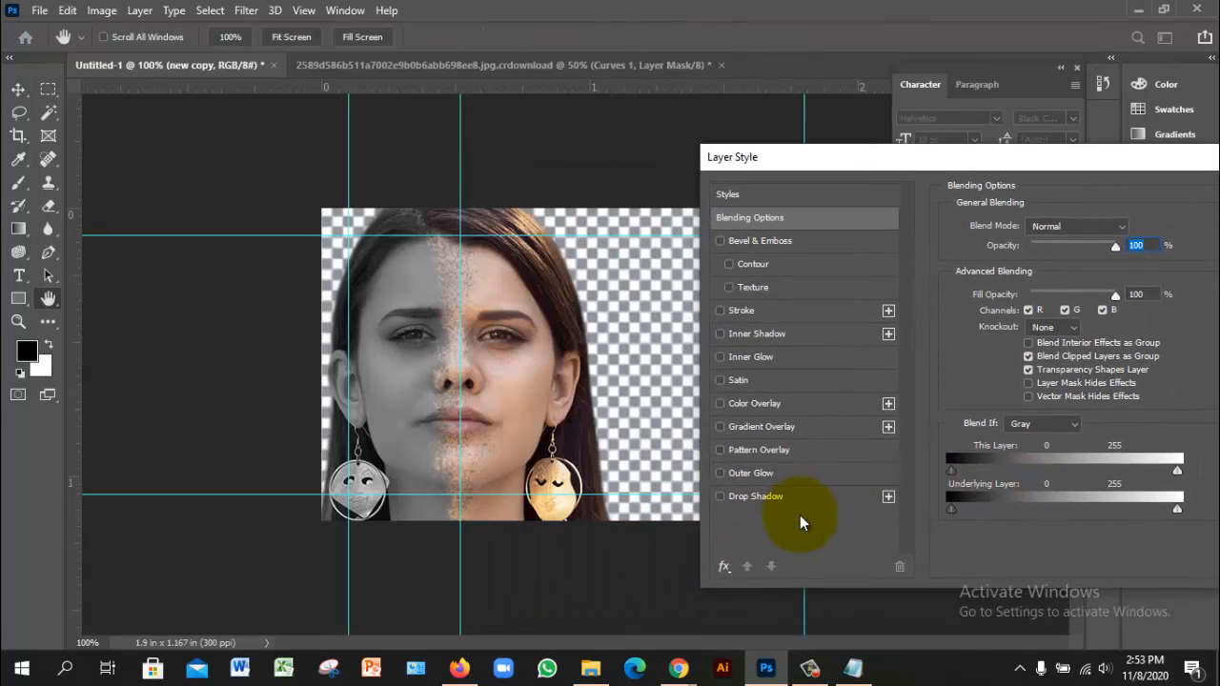
click(798, 504)
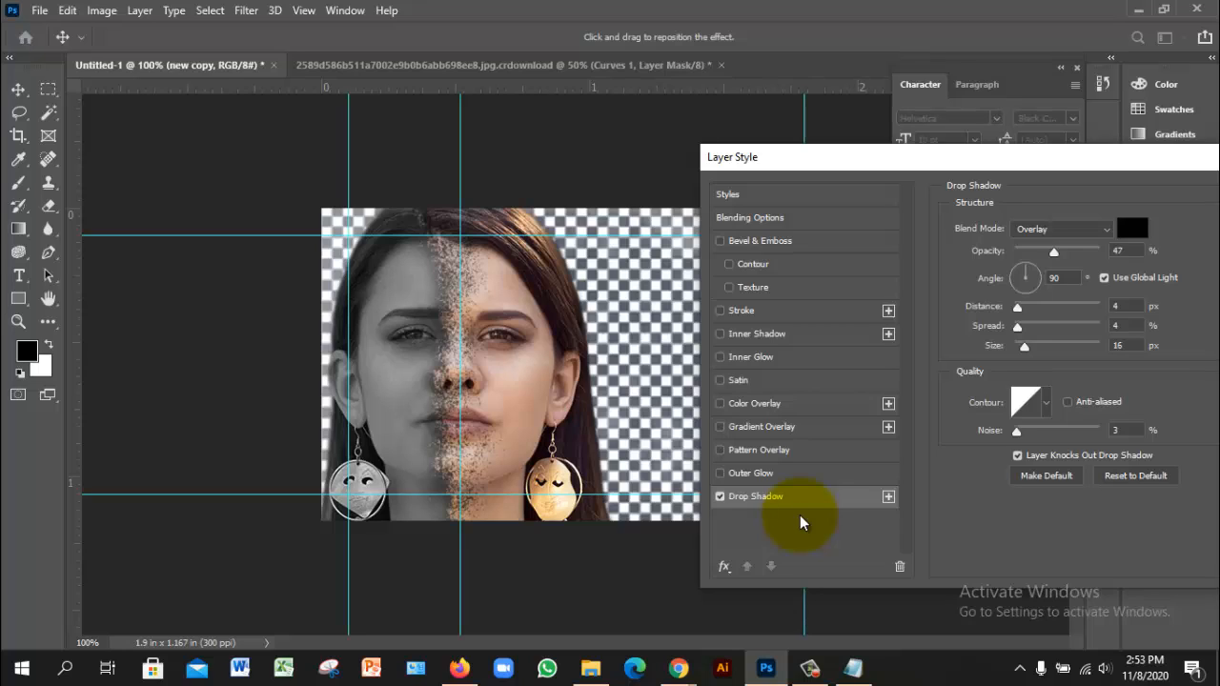
Try raising the drop shadow's distance to 37 px.
key(Up)
key(Up)
key(Up)
key(Up)
key(Up)
key(Up)
key(Up)
key(Up)
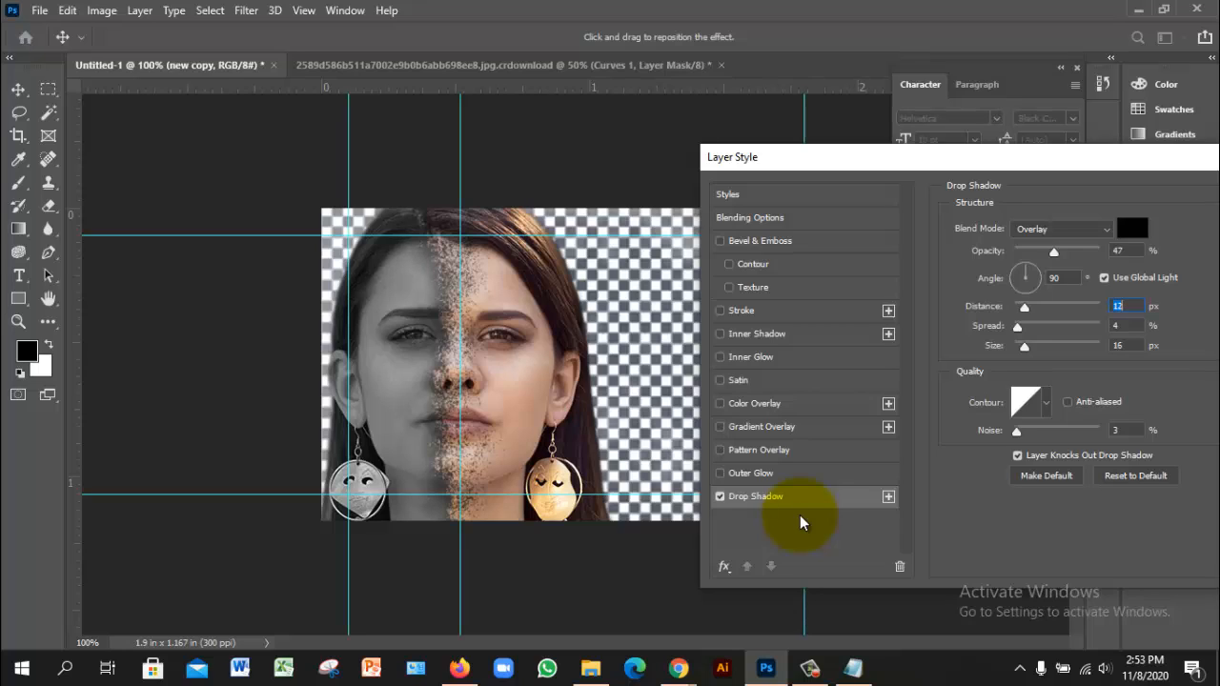
key(Up)
key(Up)
key(Up)
key(Up)
key(Up)
key(Up)
key(Up)
key(Up)
key(Up)
key(Up)
key(Up)
key(Up)
key(Up)
key(Up)
key(Up)
key(Up)
key(Up)
key(Up)
key(Up)
key(Up)
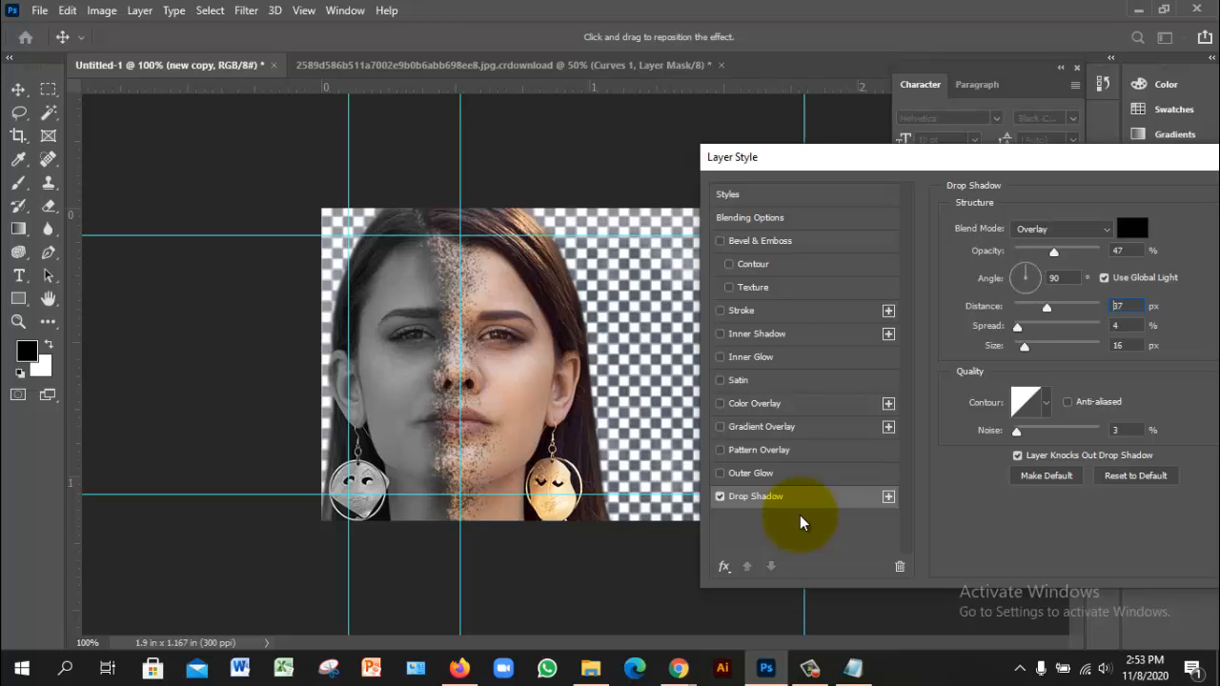
Reduce the drop shadow's distance to 1 px.
key(Down)
key(Down)
key(Down)
key(Down)
key(Down)
key(Down)
key(Down)
key(Down)
key(Down)
key(Down)
key(Down)
key(Down)
key(Down)
key(Down)
key(Down)
key(Down)
key(Down)
key(Down)
key(Down)
key(Down)
key(Down)
key(Down)
key(Down)
key(Down)
key(Down)
key(Down)
key(Down)
key(Down)
key(Down)
key(Down)
key(Down)
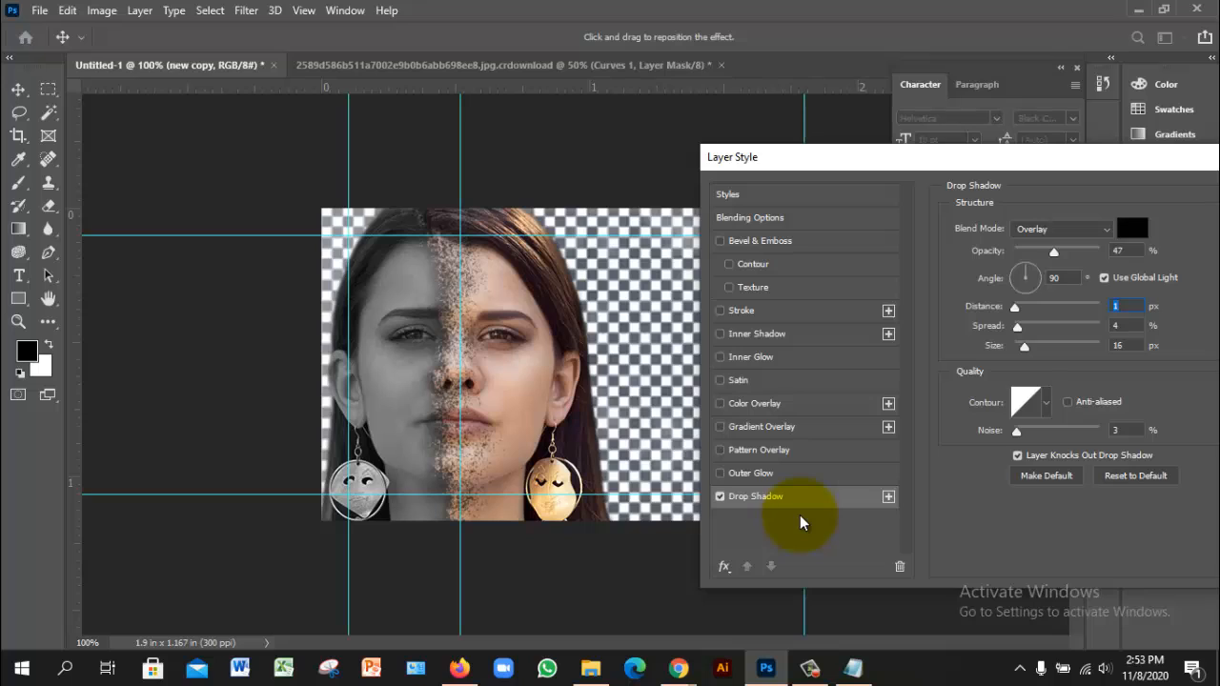
Set the drop shadow's spread to 0%, size to 0 px and opacity to 14%, and apply the layer style.
mouse_move(1017, 327)
mouse_down()
mouse_move(1025, 347)
mouse_move(1044, 347)
mouse_move(1023, 347)
mouse_up()
key(Tab)
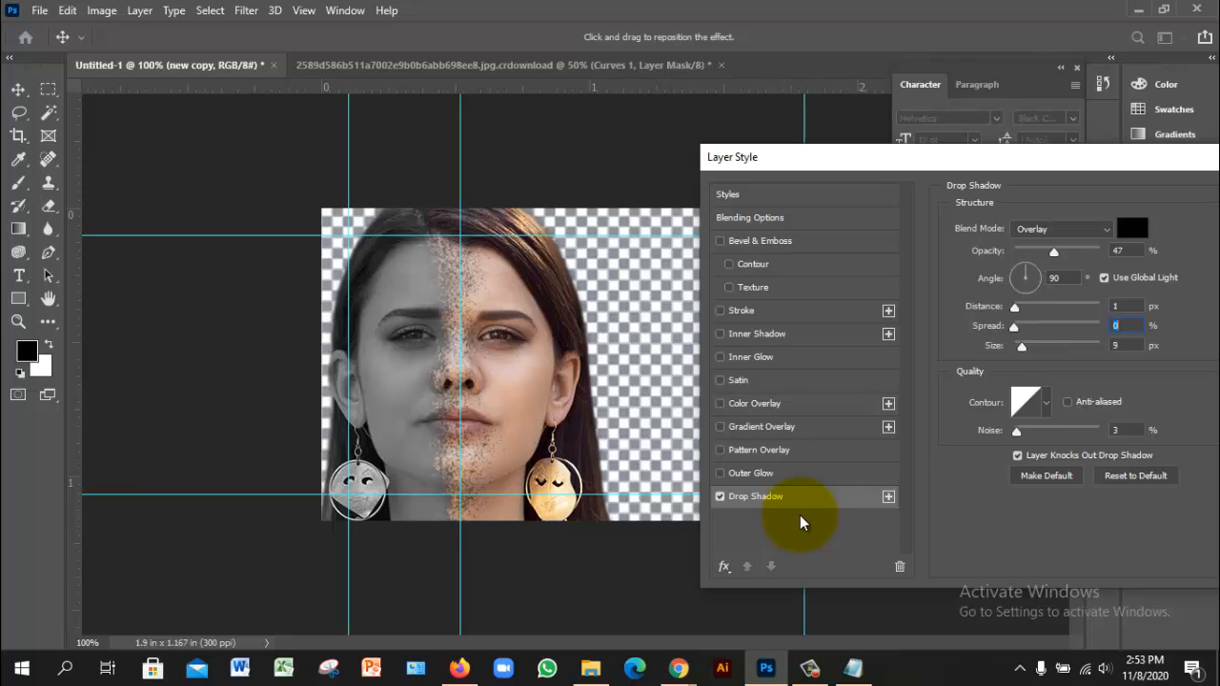
key(Tab)
text(0)
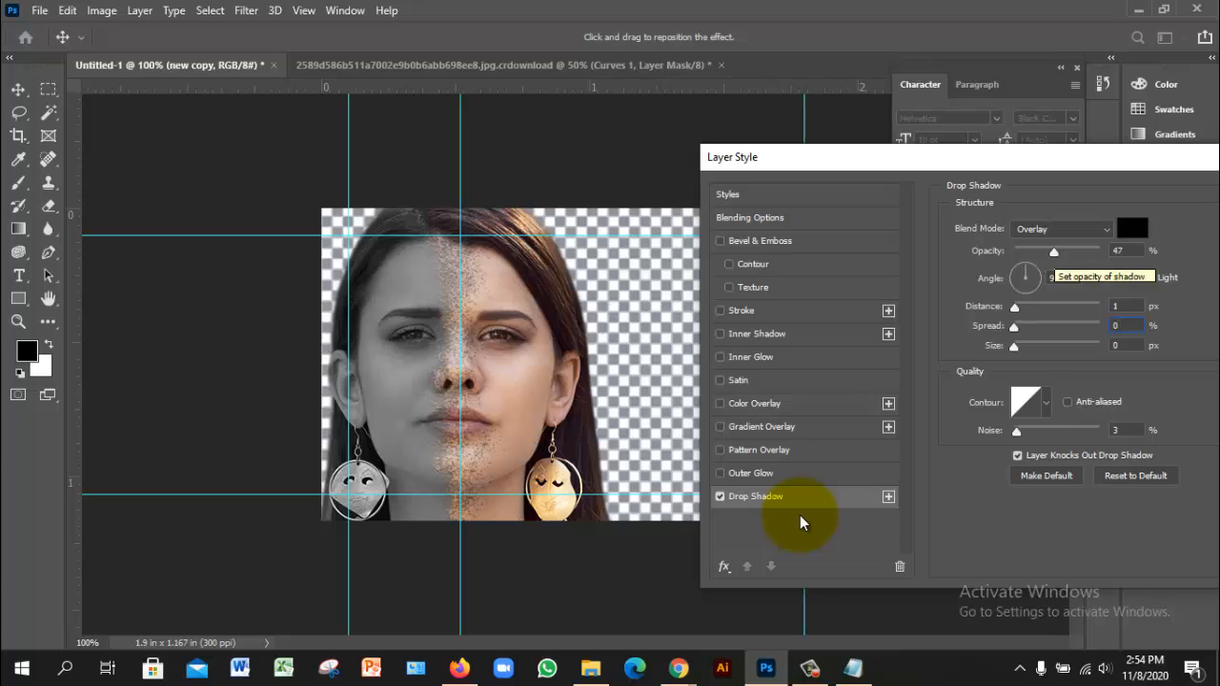
mouse_move(1054, 253)
mouse_down()
mouse_move(1064, 252)
mouse_move(1015, 253)
mouse_move(1085, 253)
mouse_move(1025, 253)
mouse_up()
drag(1020, 158, 905, 179)
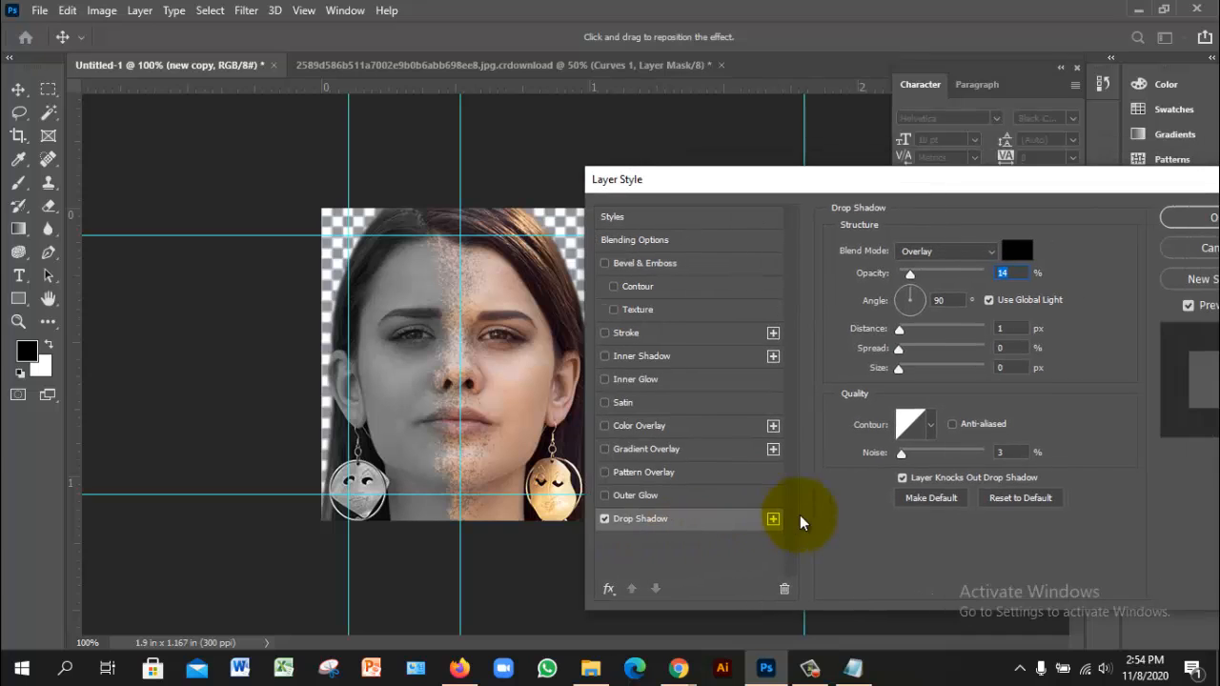
click(1199, 217)
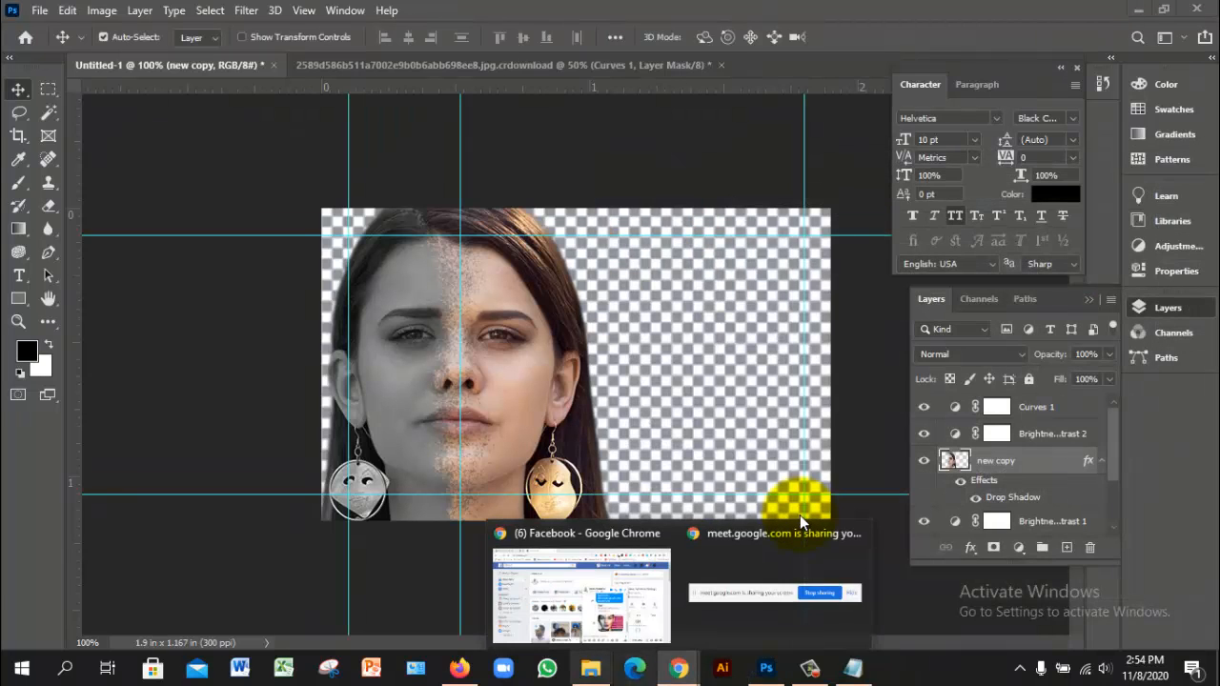
Open the sample image from File Explorer to check the reference design, and return to Photoshop.
click(591, 669)
double_click(588, 225)
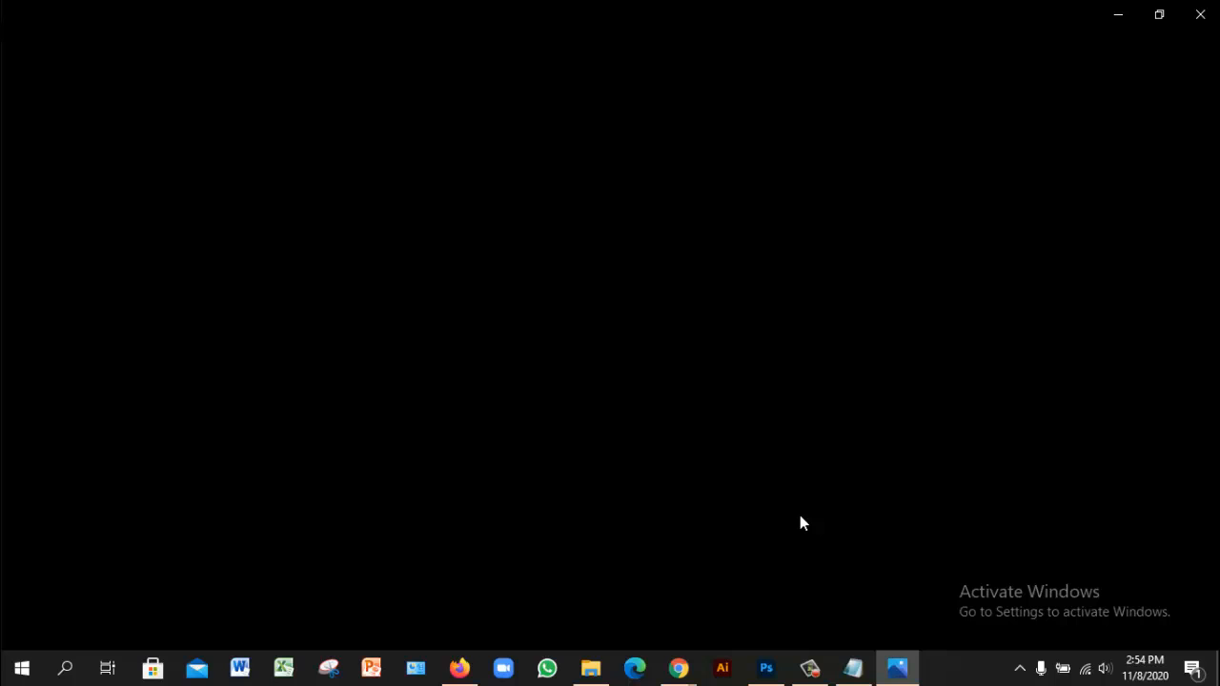
key(alt+Tab)
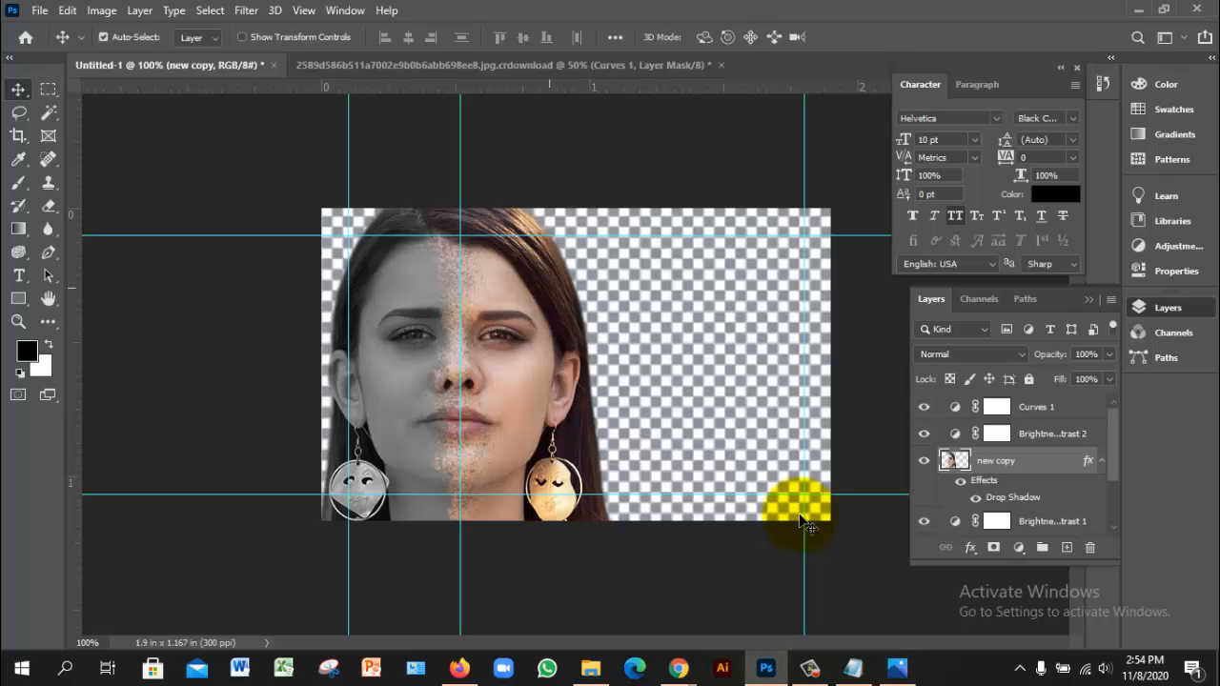
Add a new empty layer directly above the "download" layer.
scroll(801, 522, down, 3)
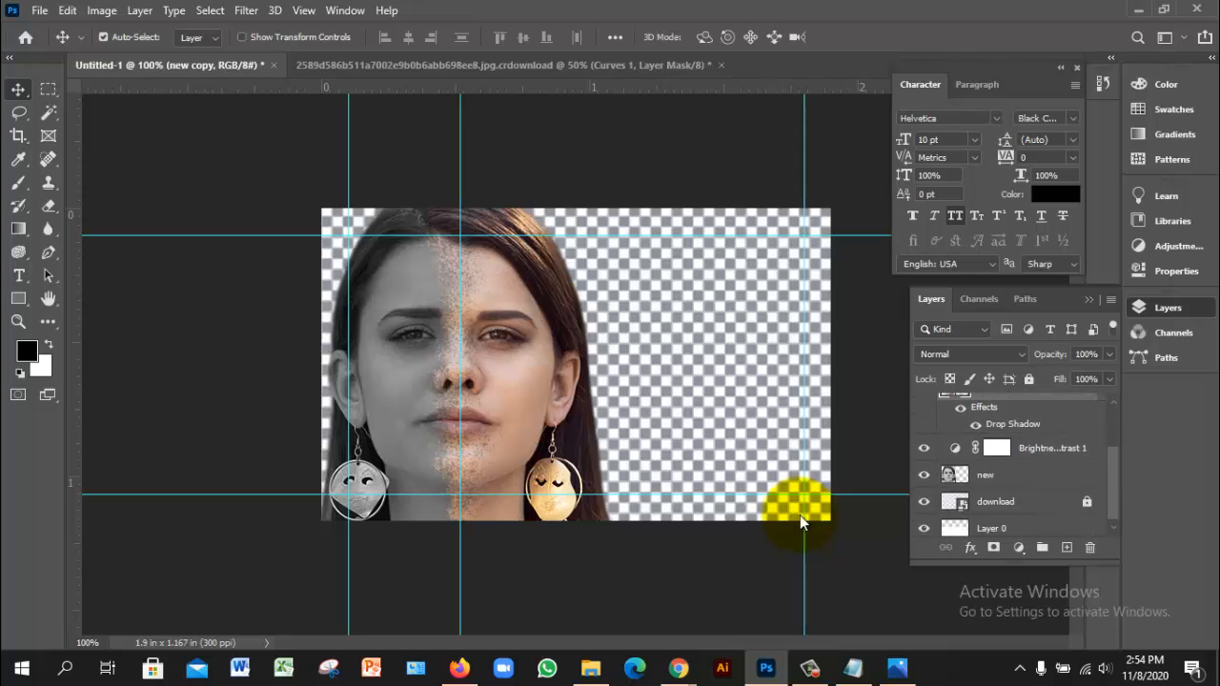
click(996, 496)
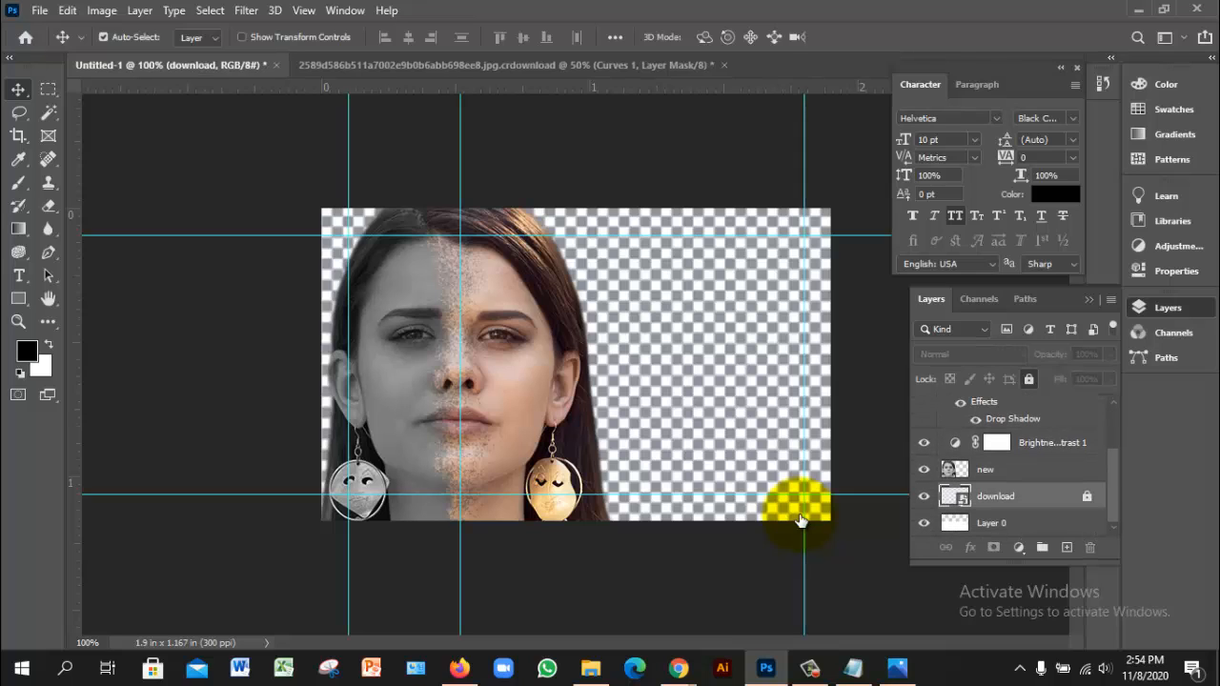
click(1066, 549)
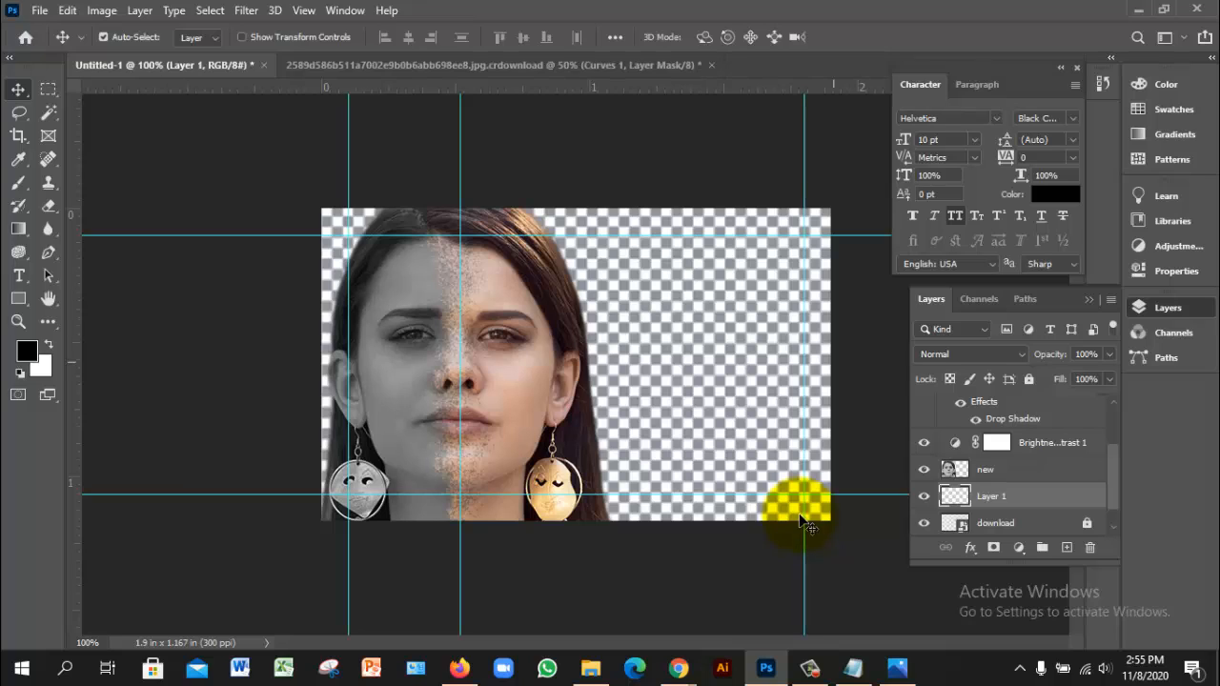
Choose the Rectangle Tool and set the foreground color to red ff0000.
click(18, 298)
right_click(18, 299)
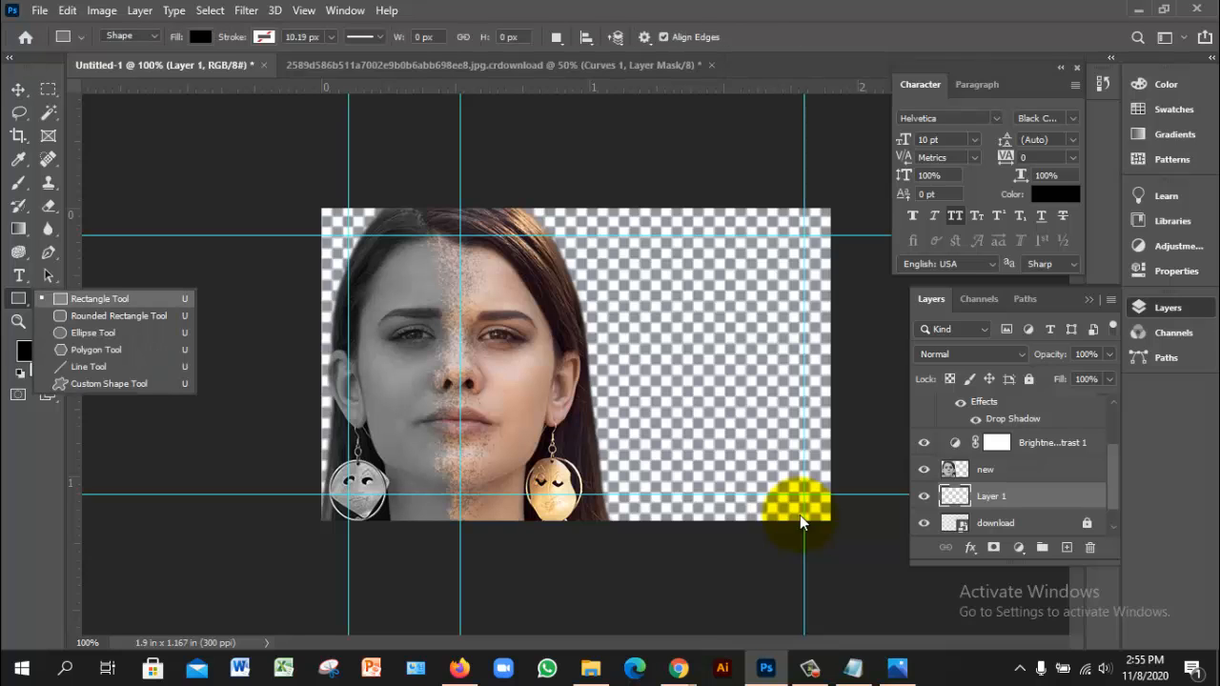
click(106, 298)
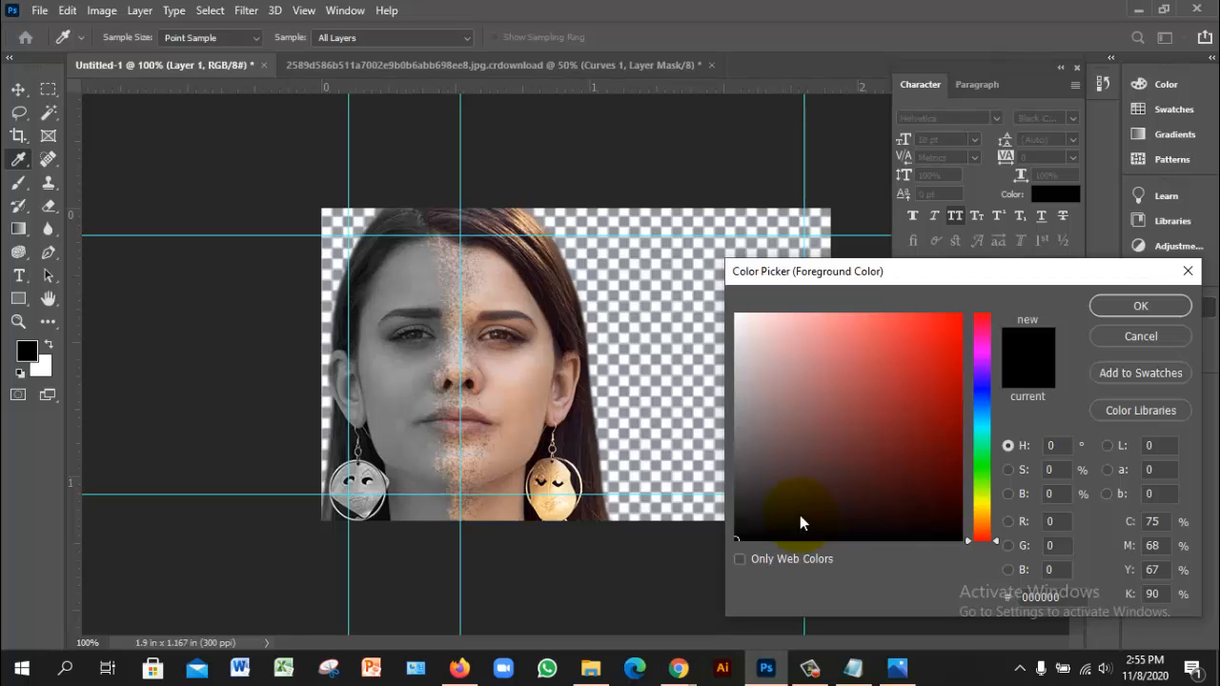
drag(1063, 276, 924, 191)
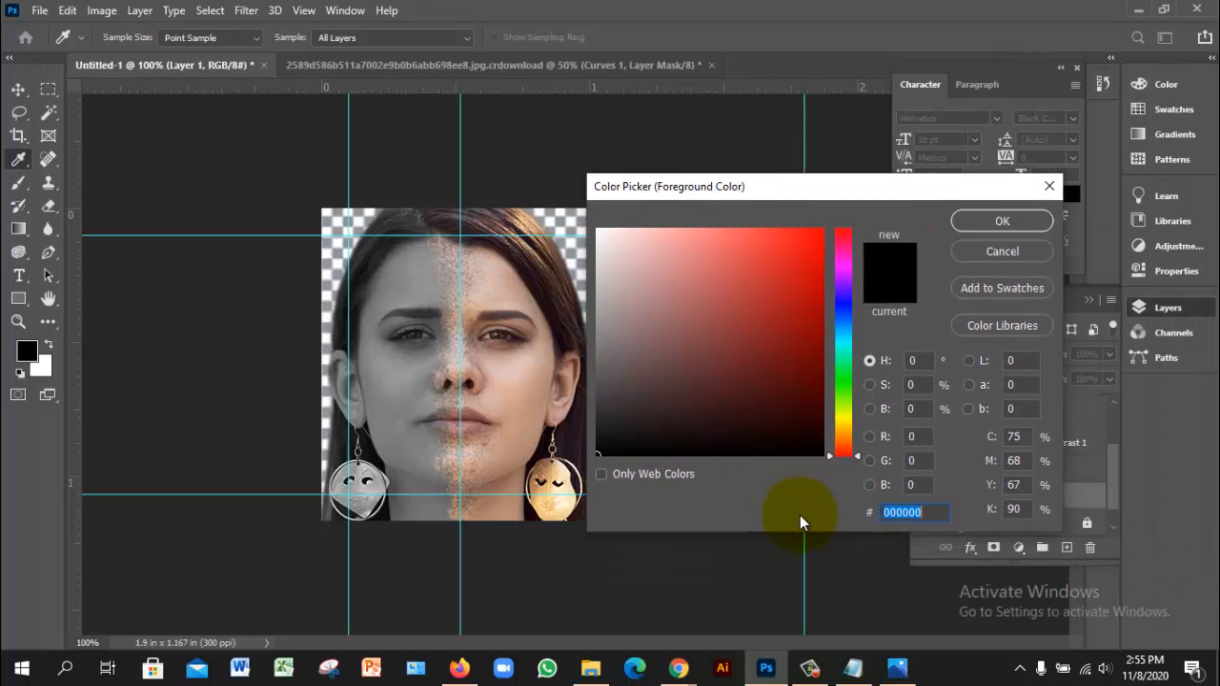
text(ff0)
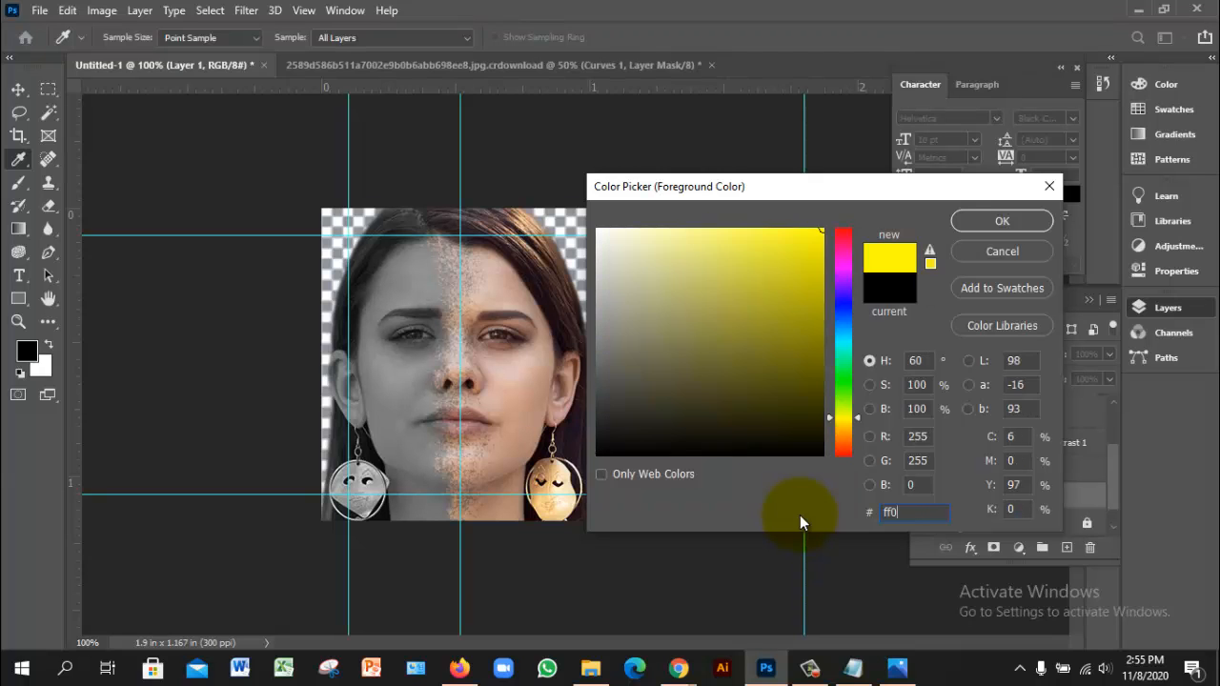
text(000)
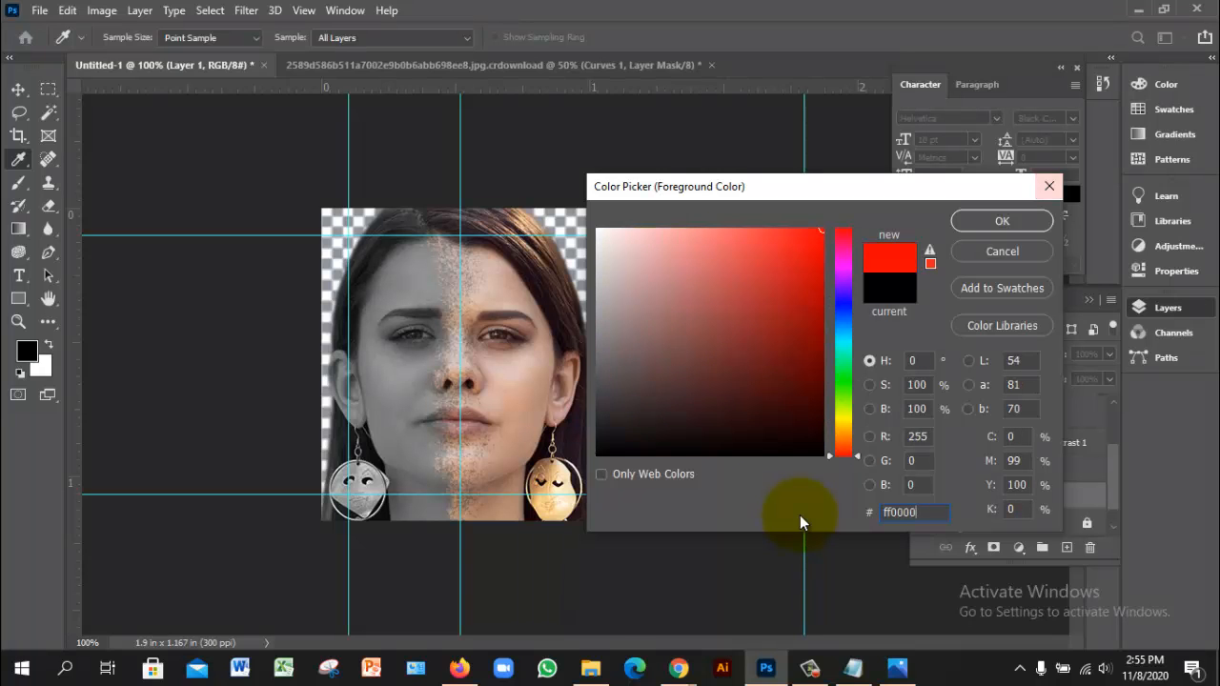
key(Tab)
key(Return)
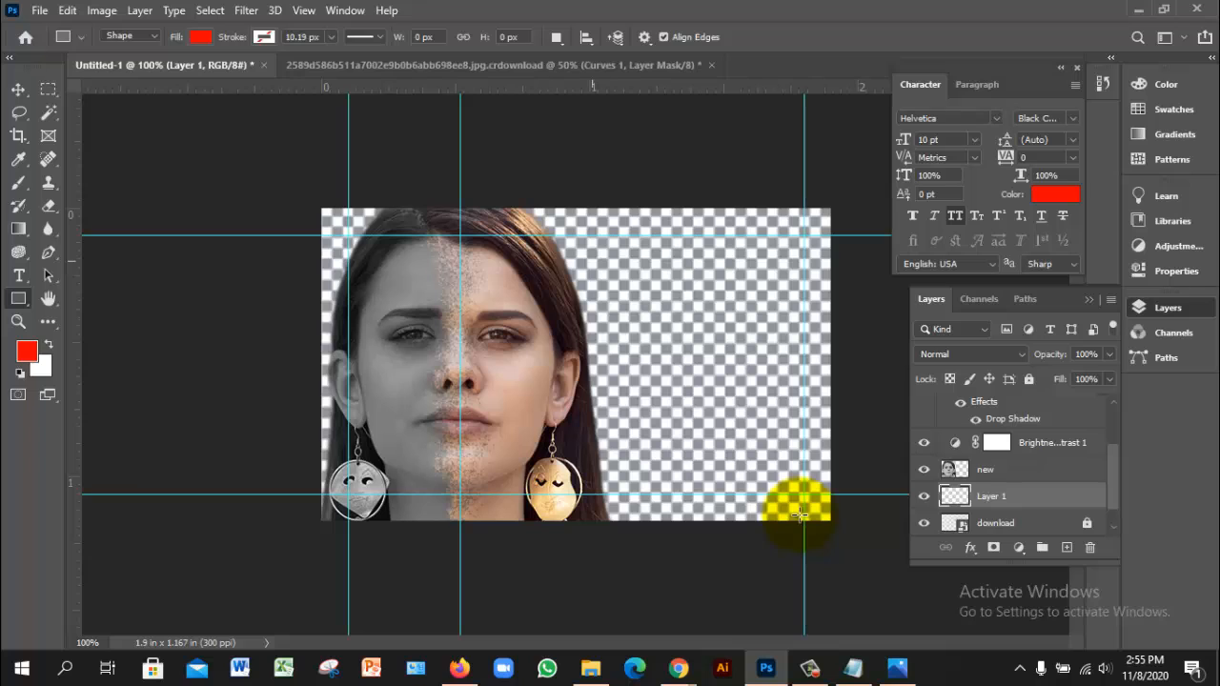
Draw a red rectangle about 275 px wide beside the woman's head and transform its height to about 39 px.
drag(559, 250, 805, 305)
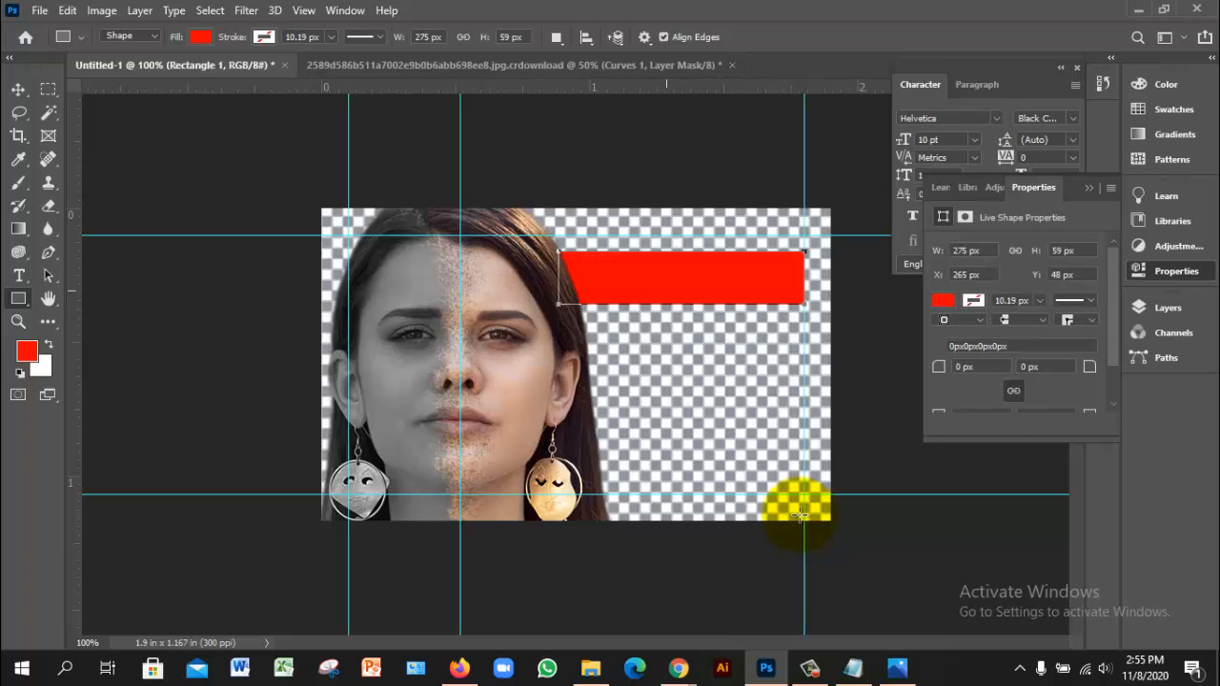
key(v)
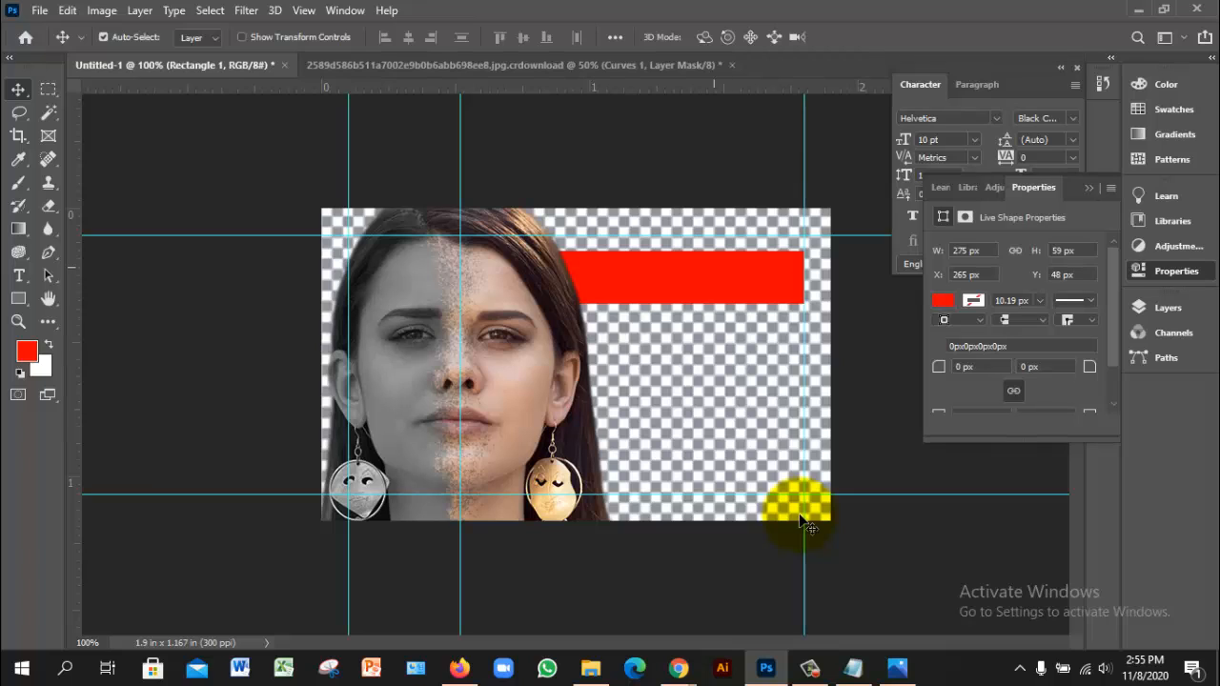
key(ctrl)
key(ctrl+t)
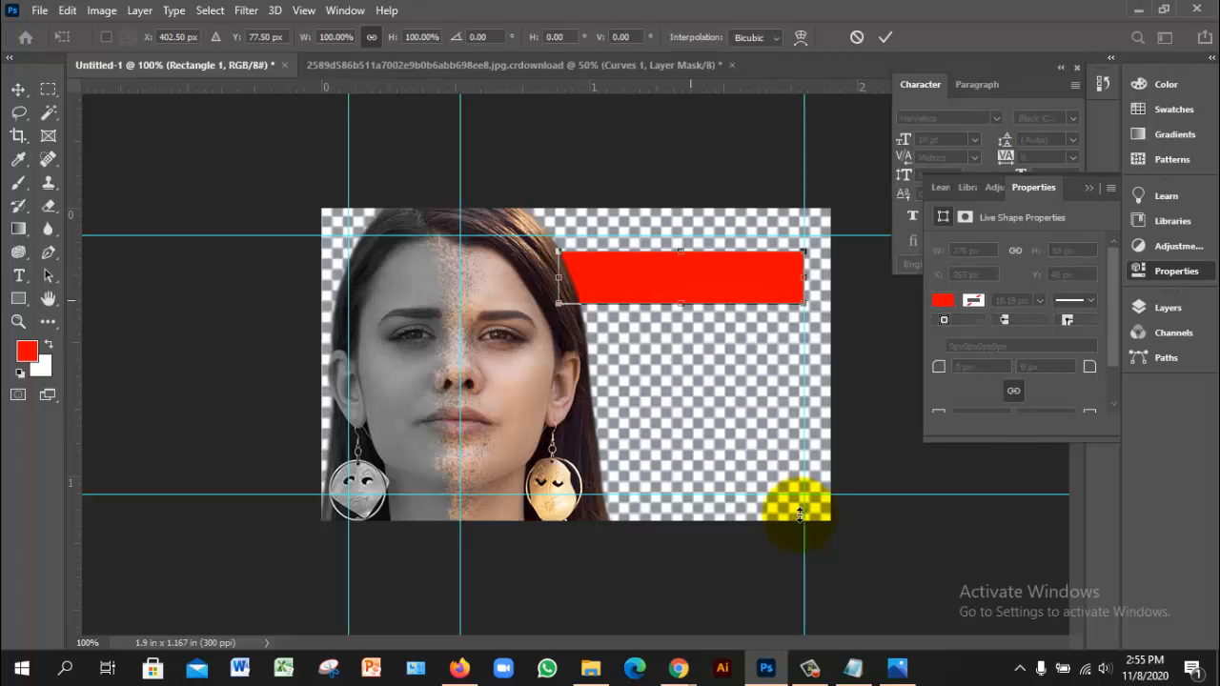
drag(682, 299, 683, 285)
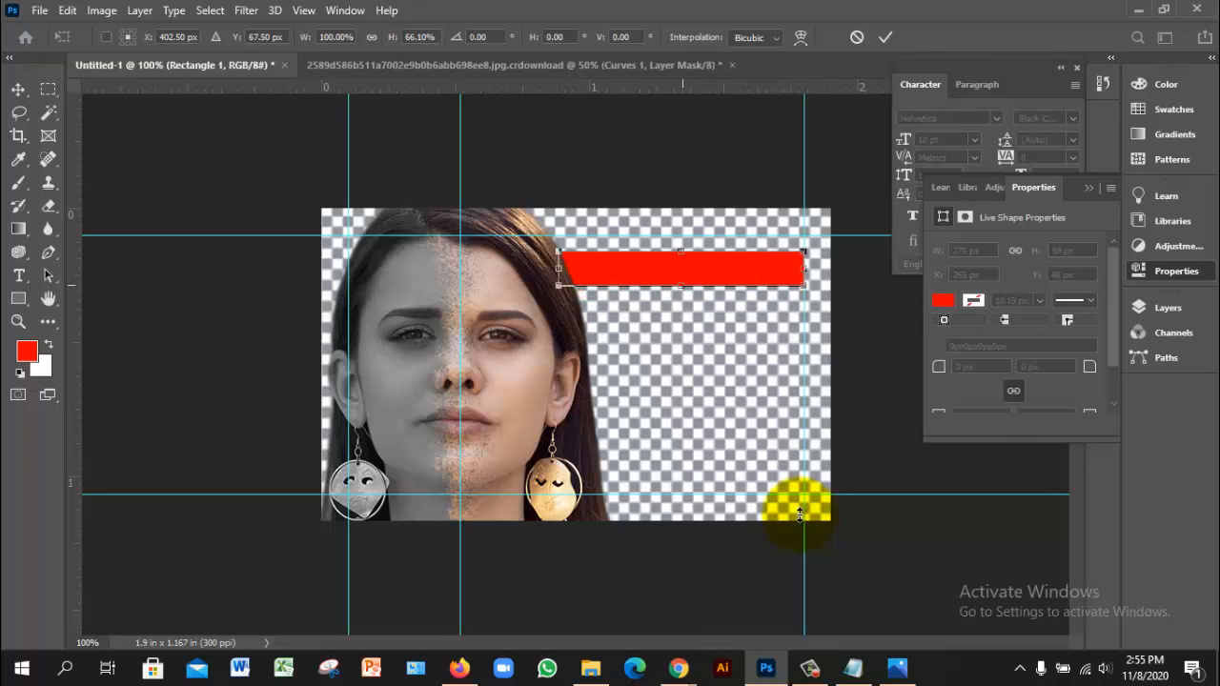
key(Return)
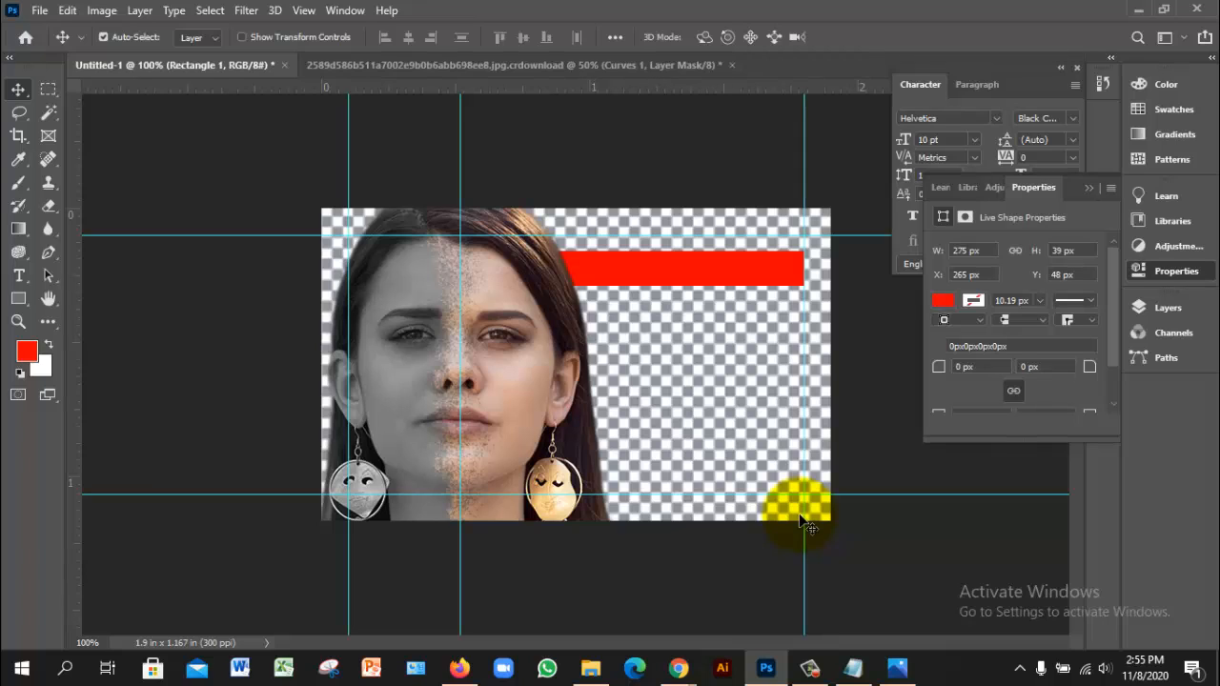
Try corner radii of 19.5, 0, 15 and 5 px on the red rectangle.
drag(758, 271, 764, 270)
click(968, 367)
text(19.5)
key(Return)
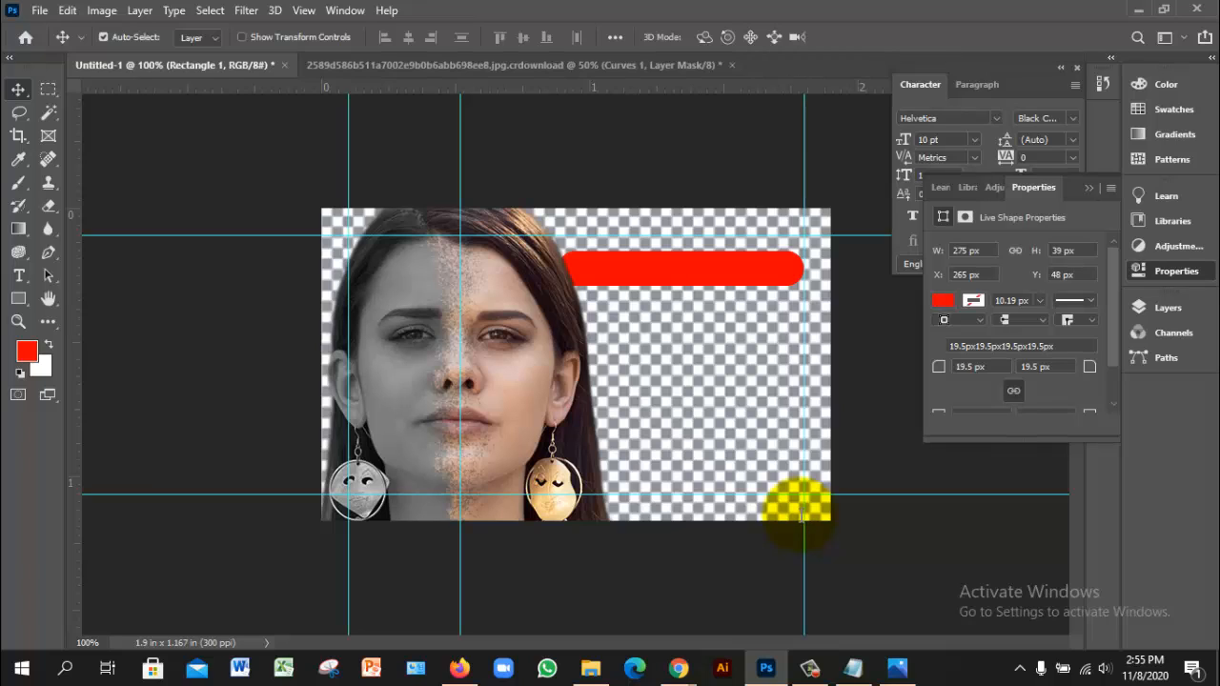
key(Return)
text(0)
key(Return)
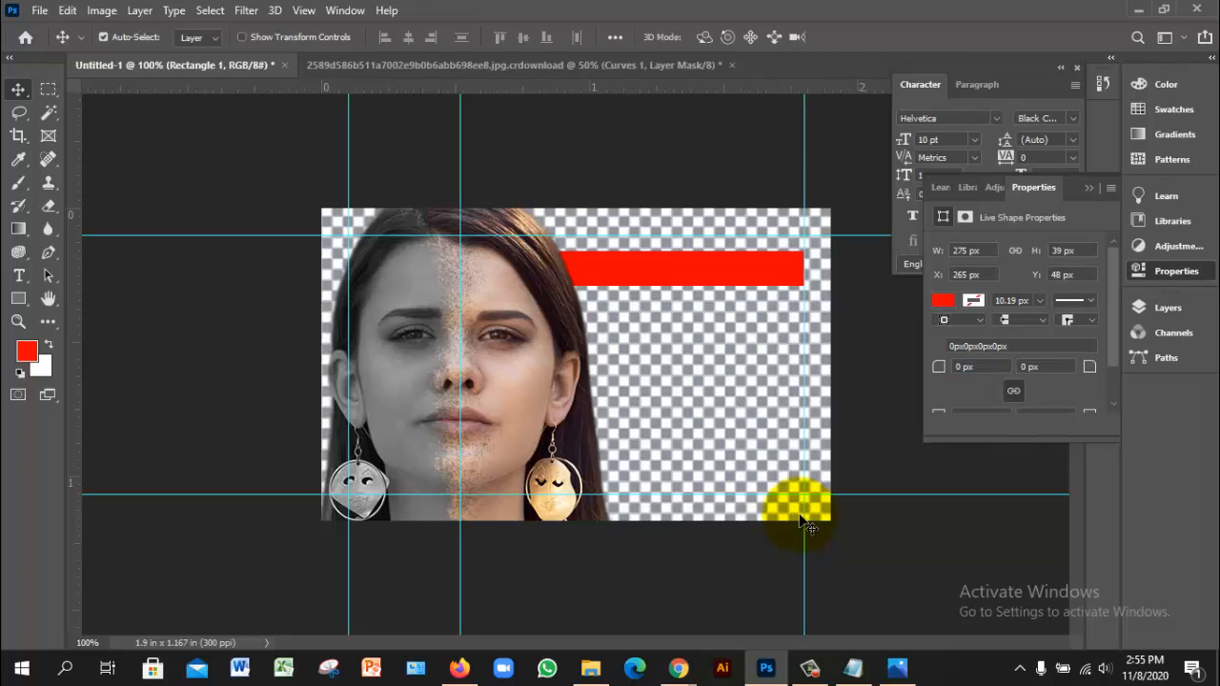
text(15)
key(Return)
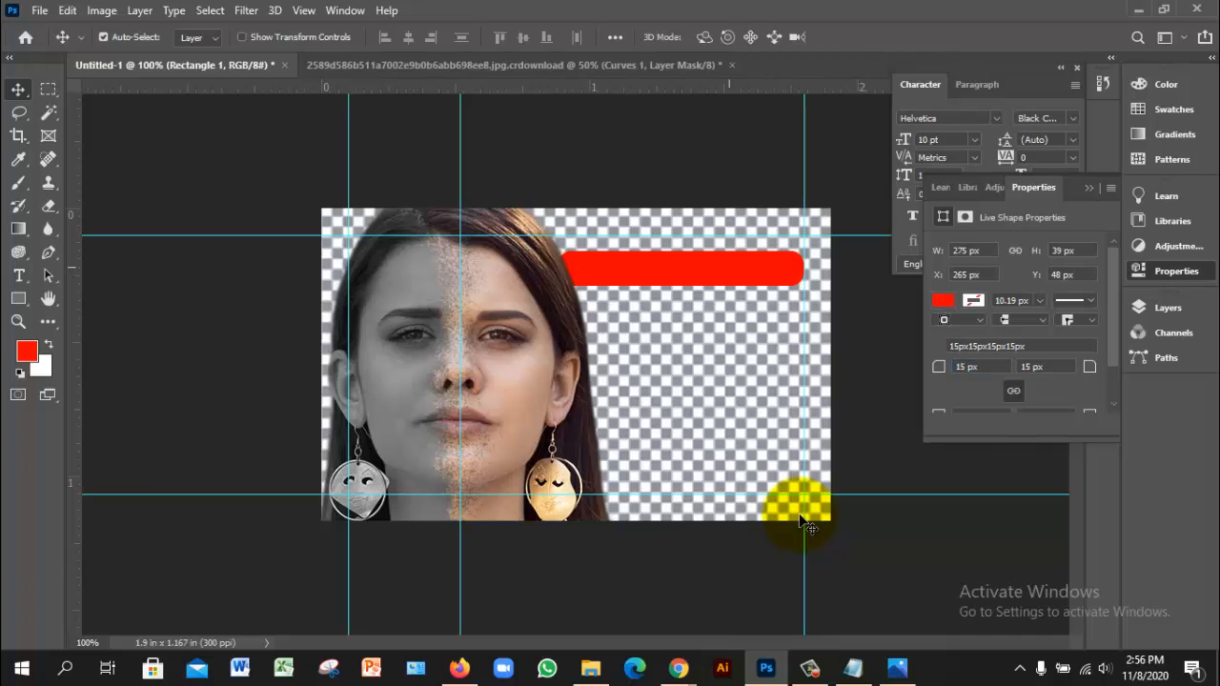
key(Return)
text(5)
key(Return)
Set the red rectangle's corner radii to 19.5 px.
key(Return)
text(19.5)
key(Return)
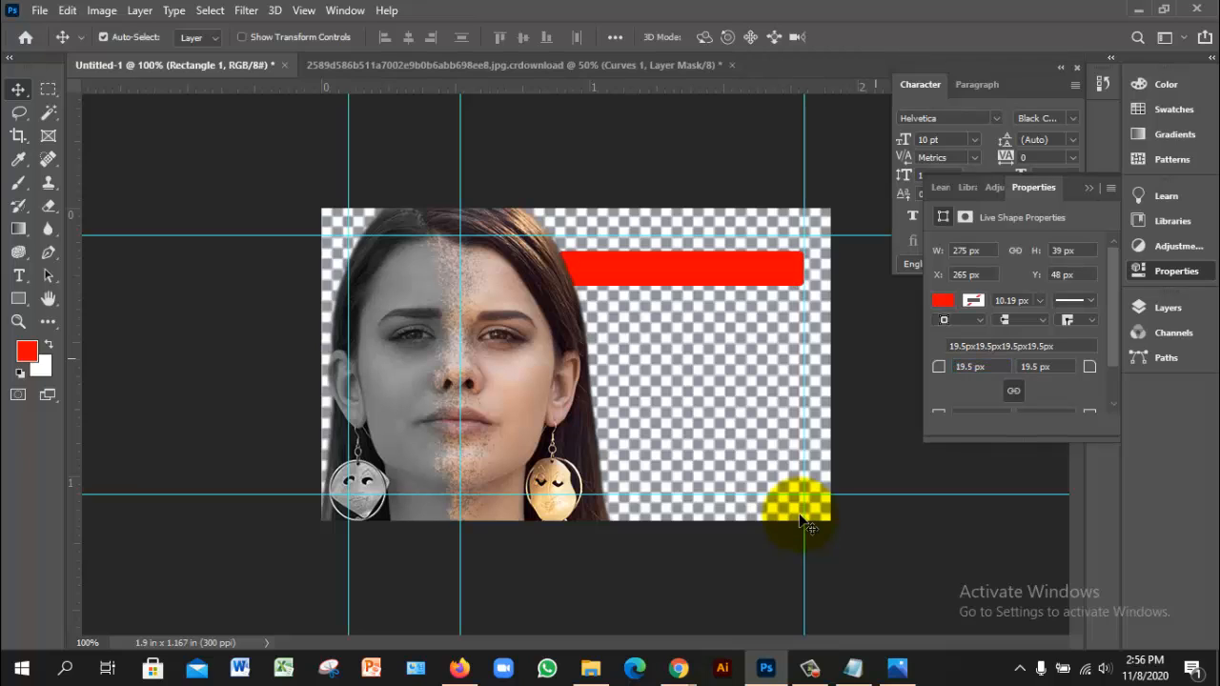
click(800, 519)
Stretch the rounded bar toward the face to about 289 px wide, keeping its 39 px height.
key(ctrl+t)
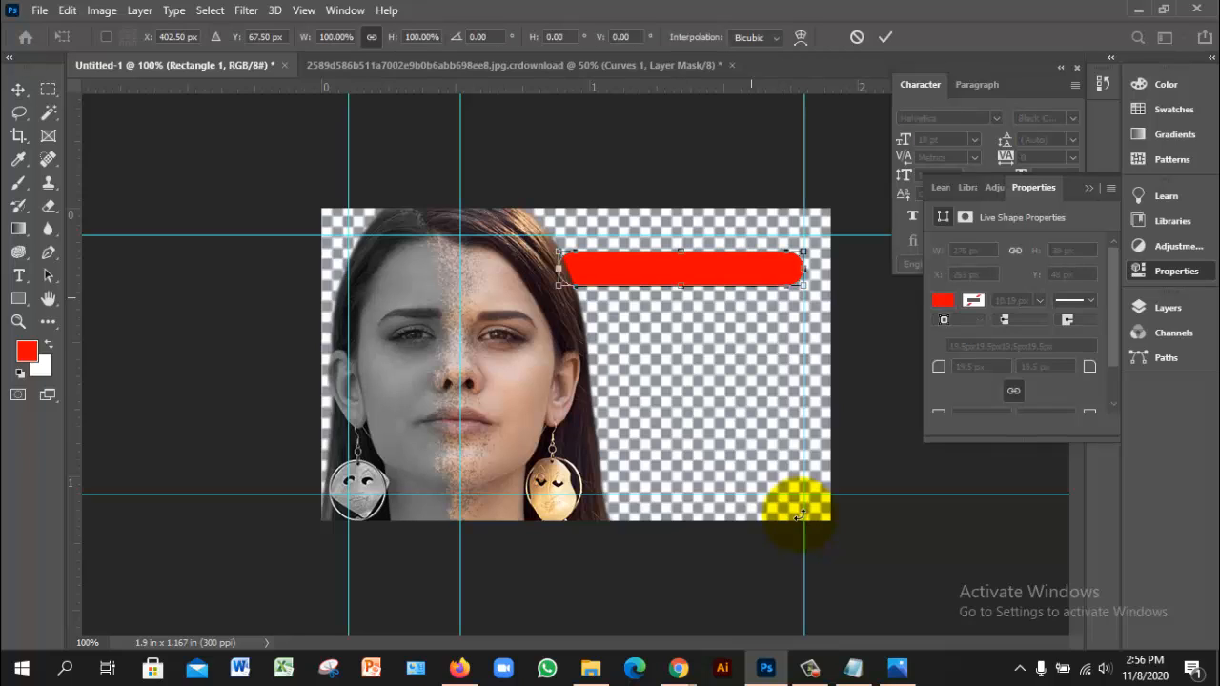
drag(804, 286, 805, 292)
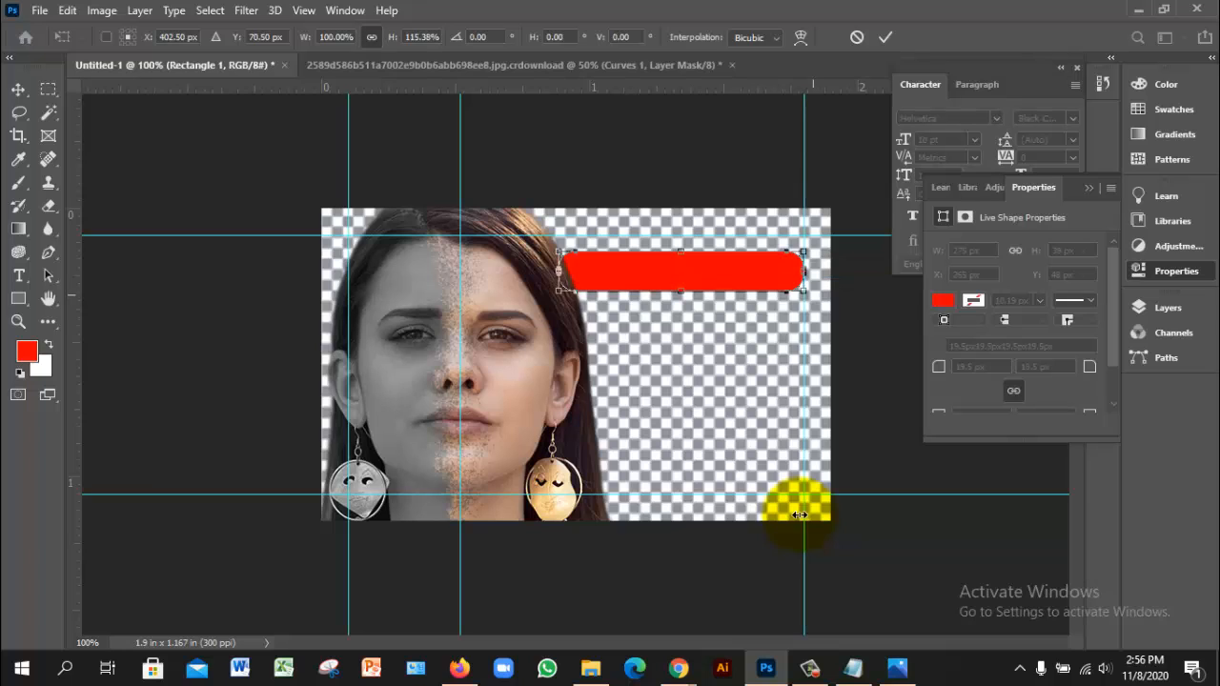
key(ctrl+z)
drag(560, 269, 547, 269)
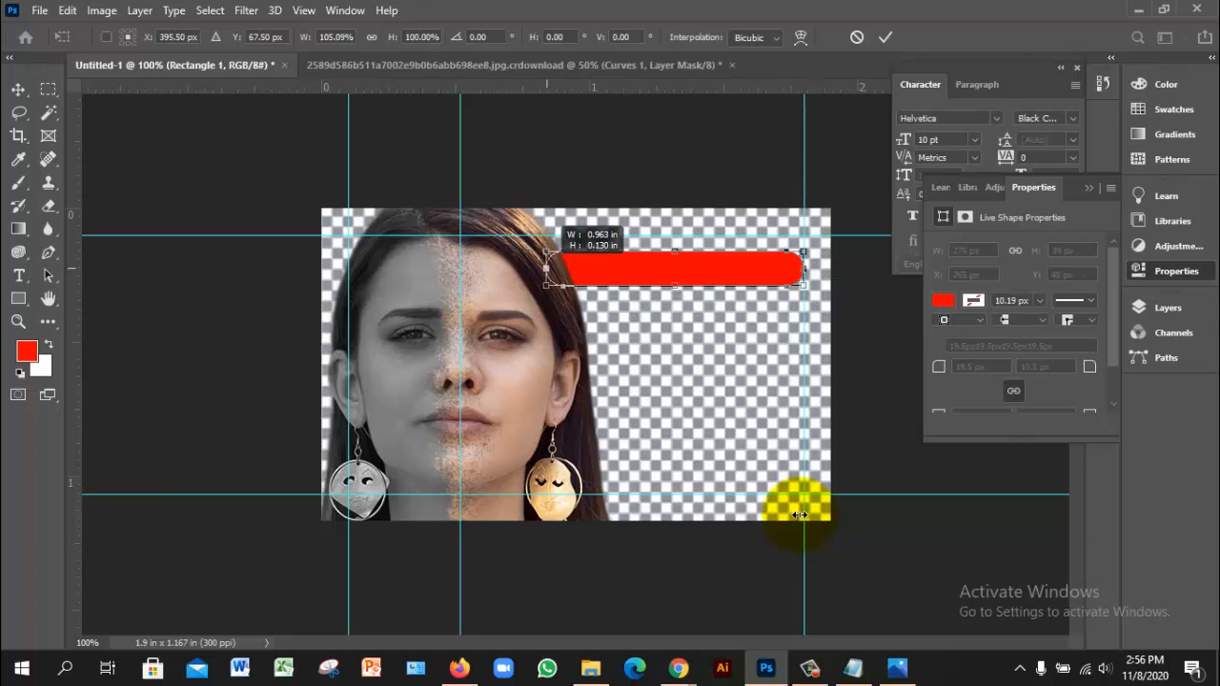
key(Return)
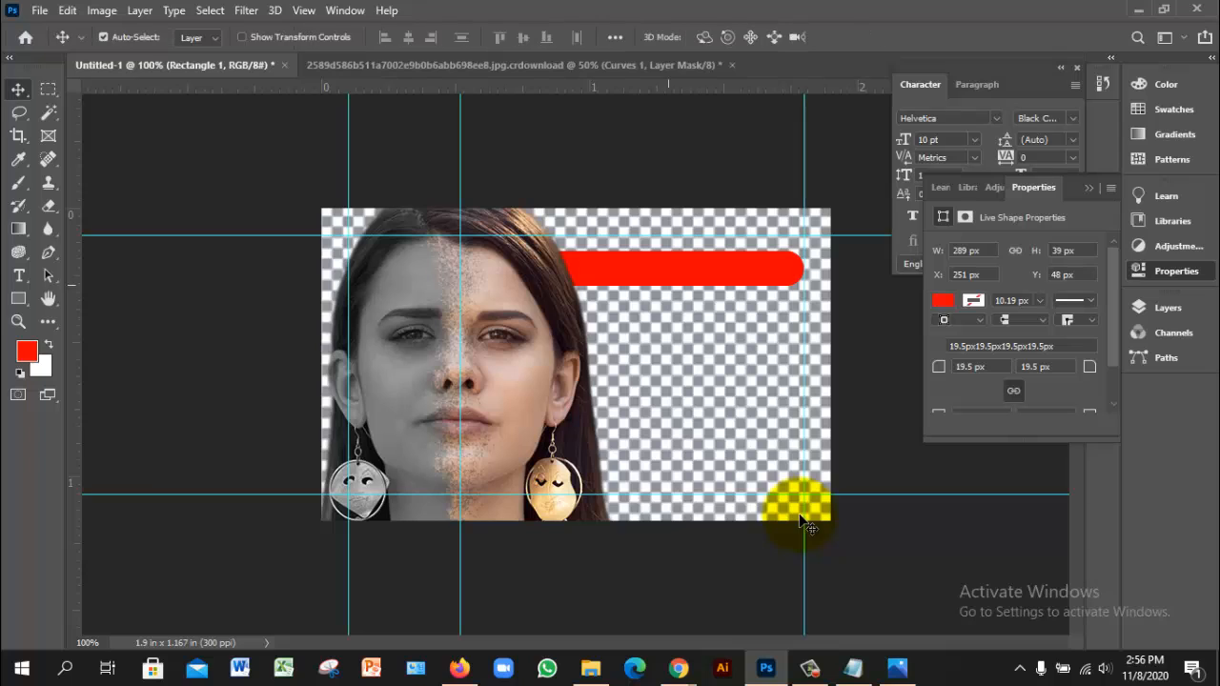
Duplicate the red bar below itself and nudge the original bar up to Y 34 px.
drag(708, 251, 685, 327)
click(688, 273)
key(Up)
key(Up)
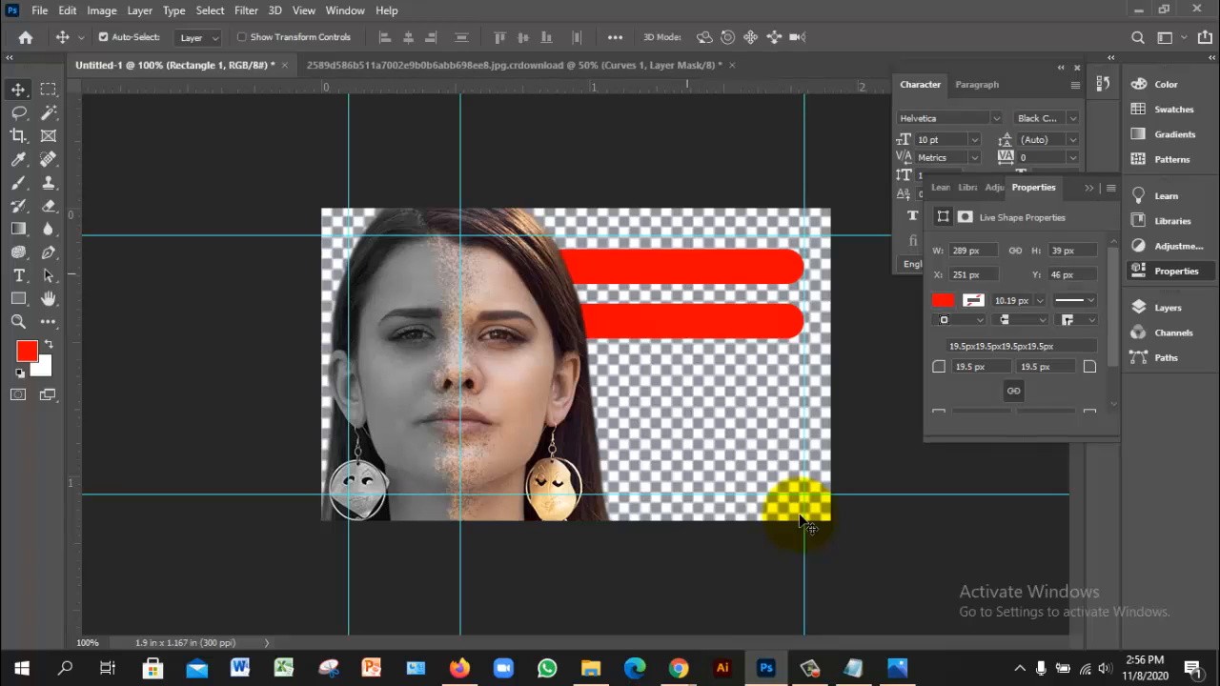
key(Up)
key(Up)
key(Up)
key(Up)
key(Up)
key(Up)
key(Up)
key(Up)
key(Up)
key(Up)
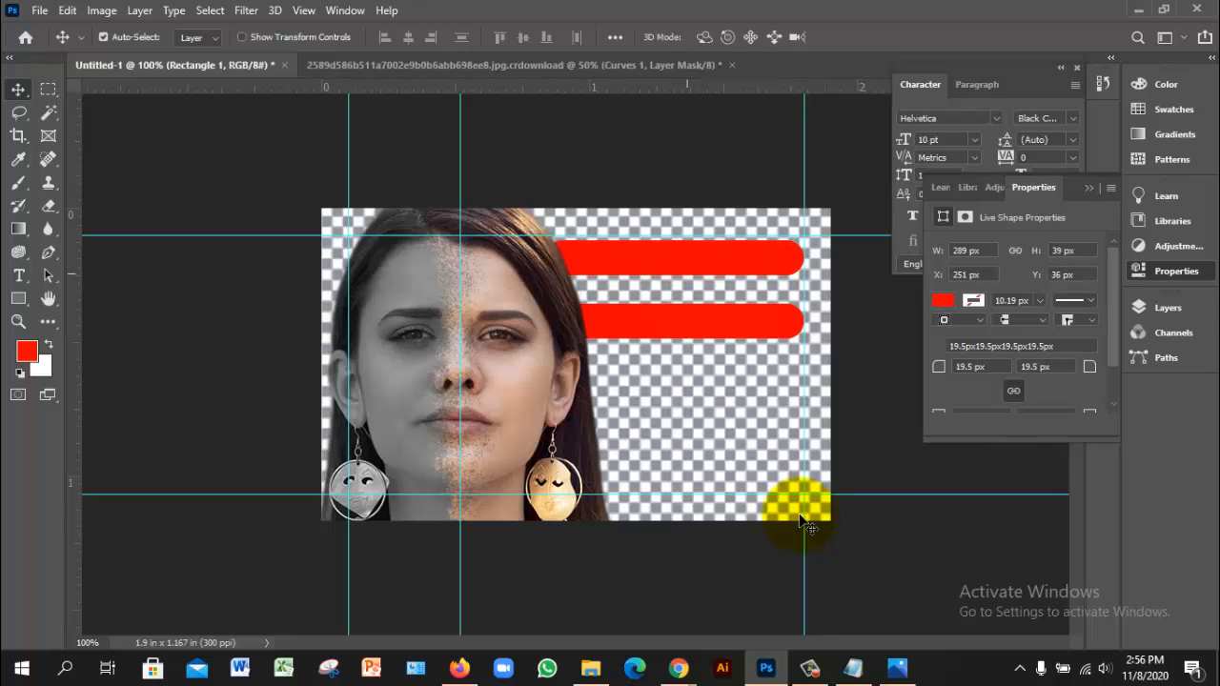
key(Up)
key(Up)
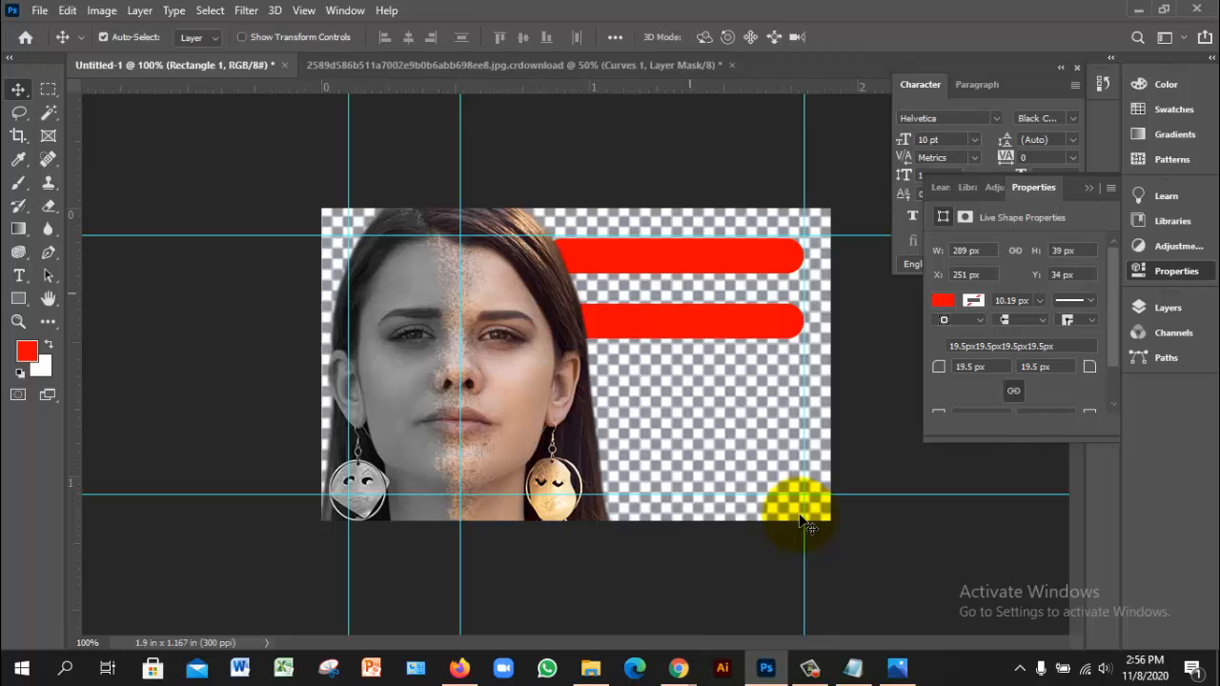
Duplicate the red bar down the canvas to make six stacked bars, closely spaced with the lowest ending at the lower guide.
mouse_move(688, 322)
mouse_down()
mouse_move(688, 306)
mouse_move(694, 361)
mouse_move(746, 479)
mouse_move(738, 502)
mouse_up()
click(734, 366)
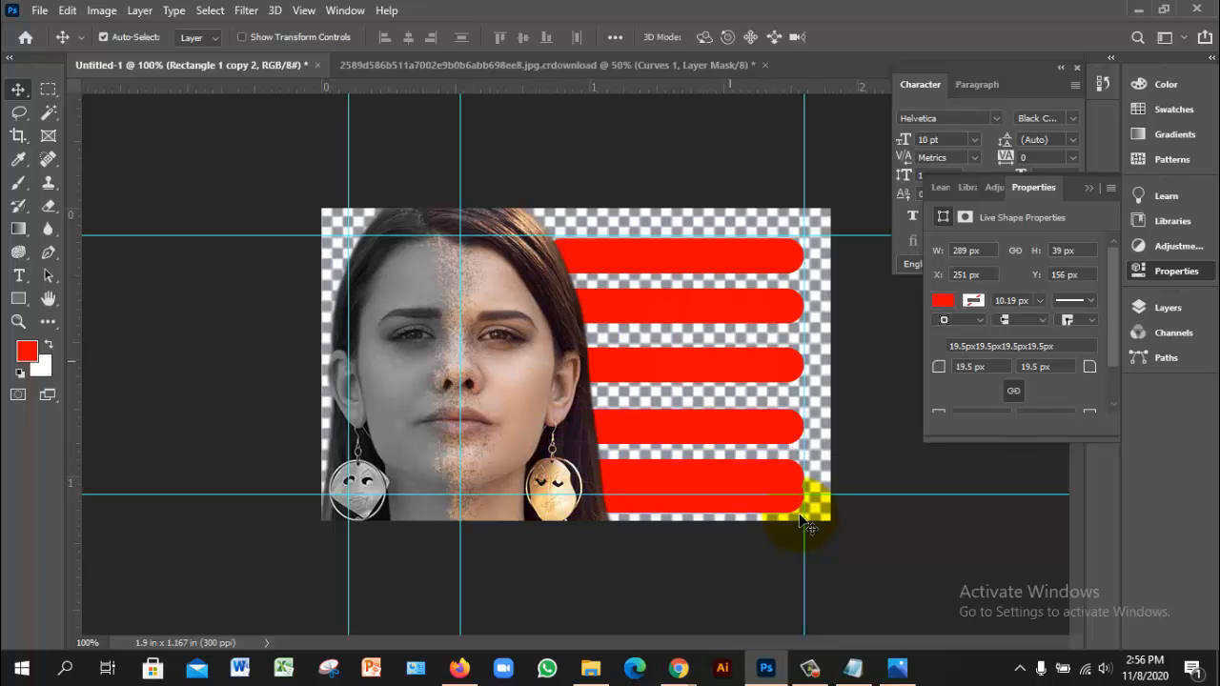
click(724, 303)
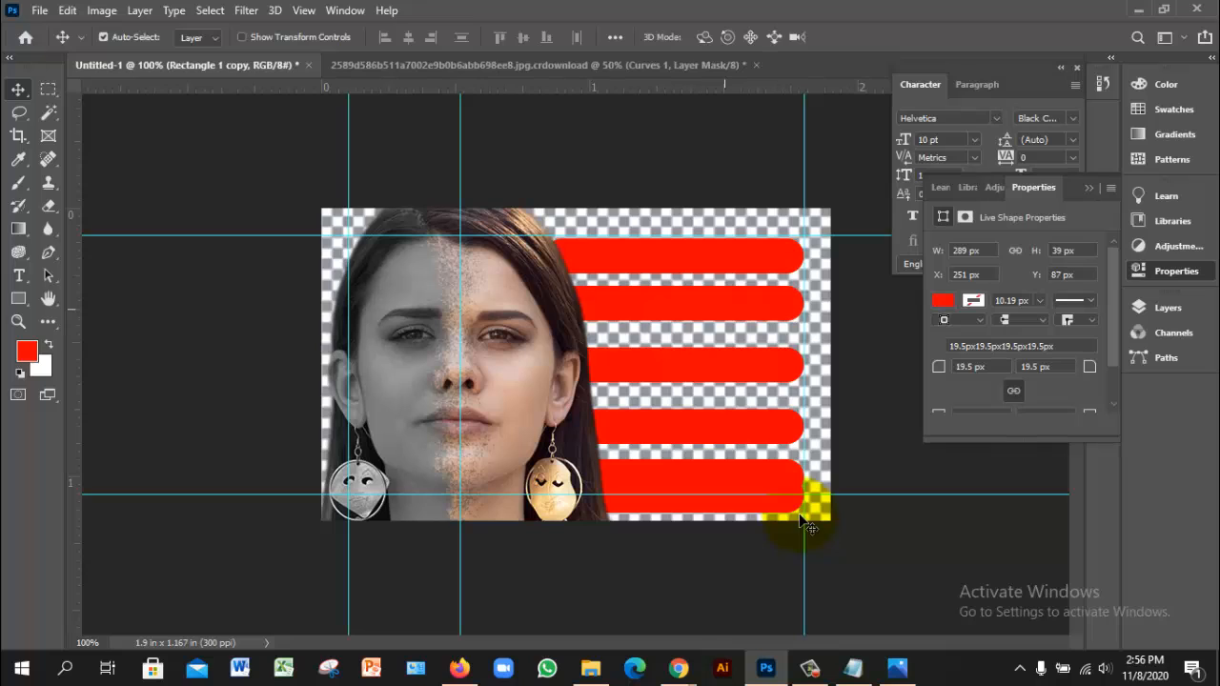
drag(705, 366, 705, 352)
drag(736, 429, 738, 398)
drag(727, 463, 734, 425)
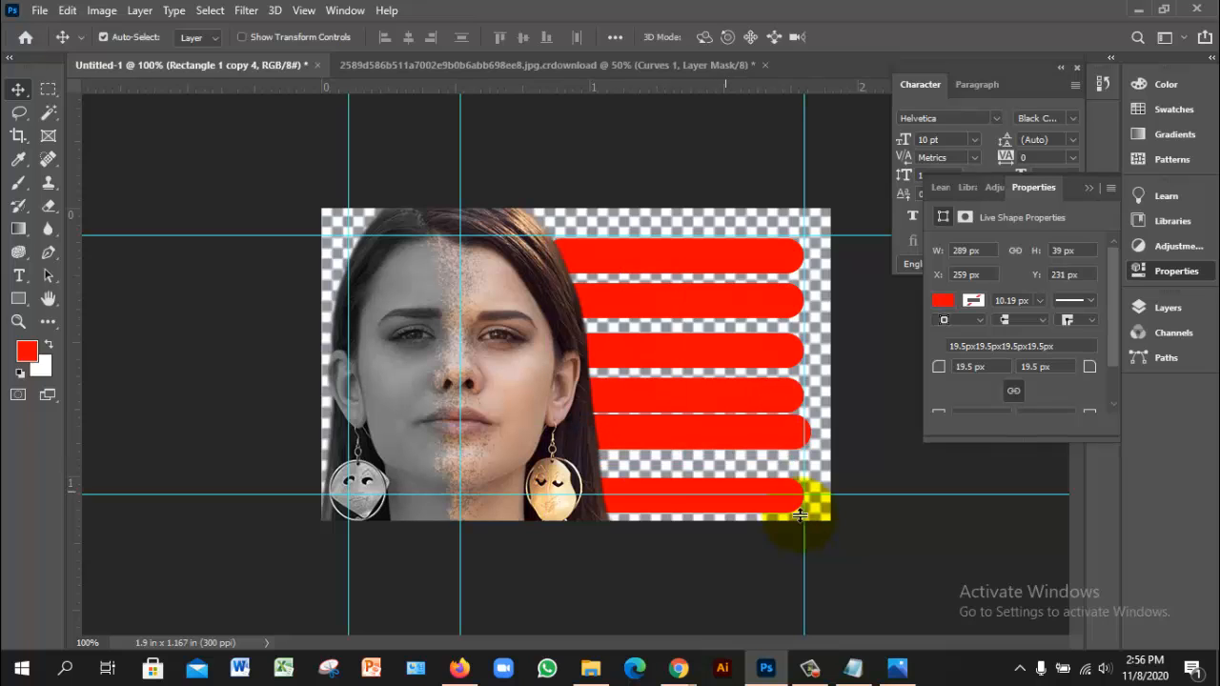
mouse_move(720, 486)
mouse_down()
mouse_move(721, 455)
mouse_move(721, 468)
mouse_up()
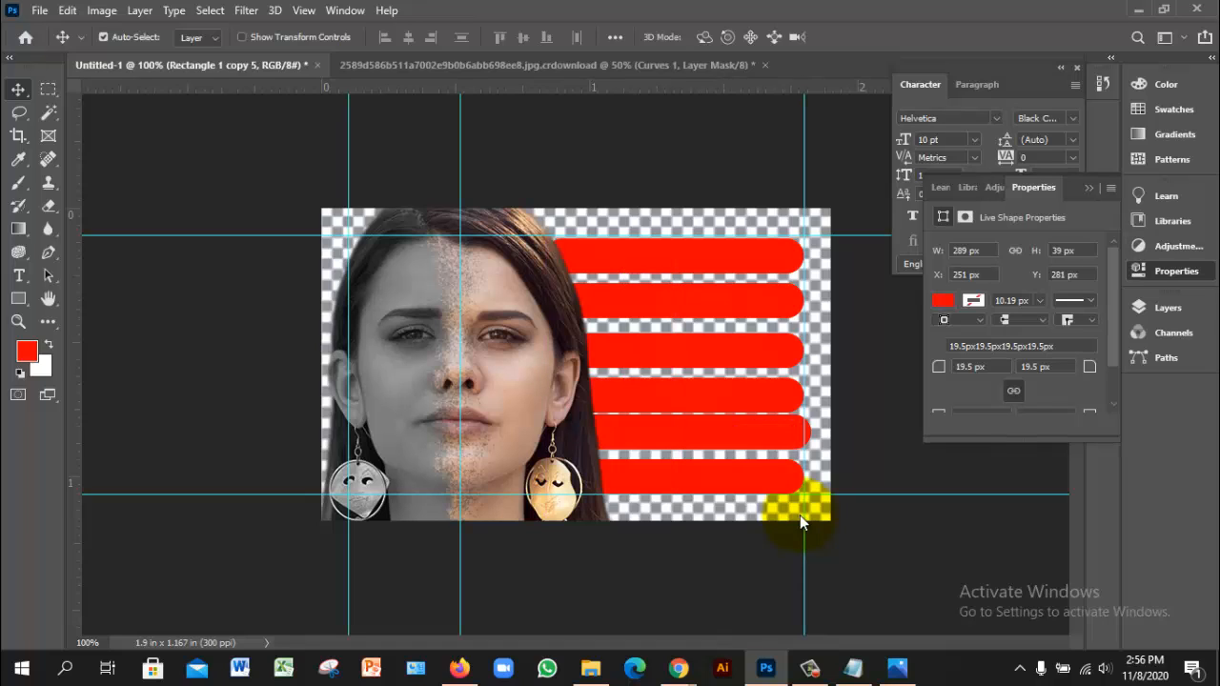
Select all six layers from Rectangle 1 to Rectangle 1 copy 5 and align their right edges.
click(1165, 307)
scroll(1015, 467, down, 5)
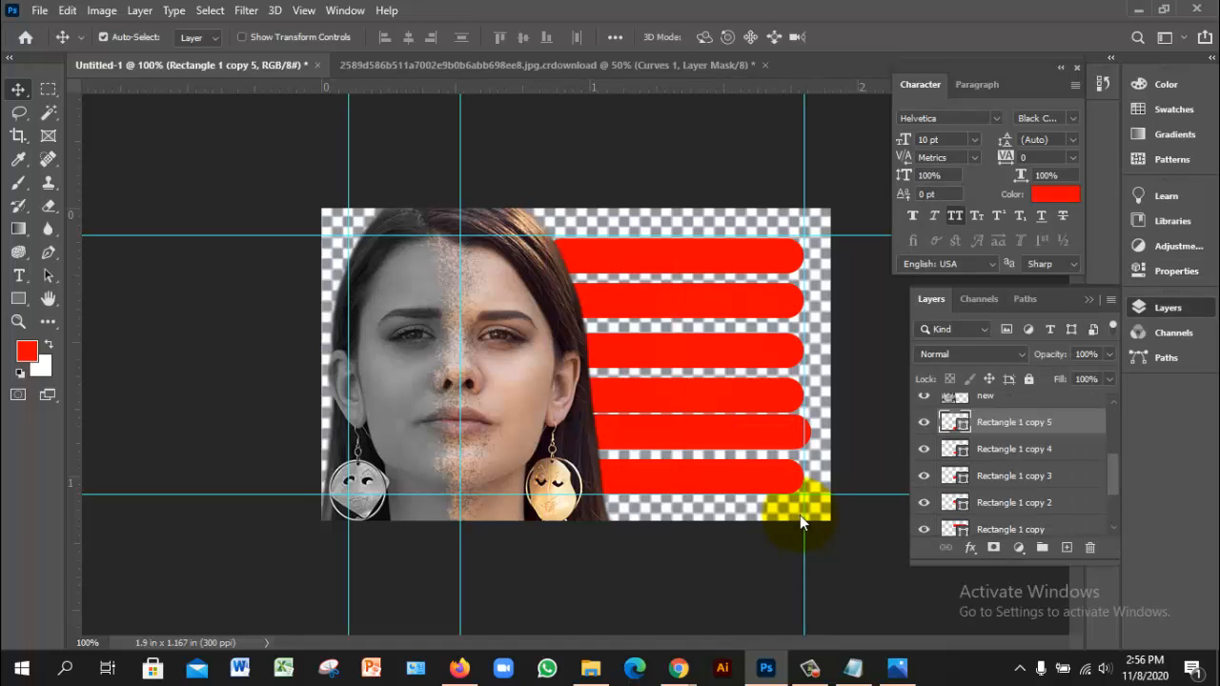
click(1001, 470)
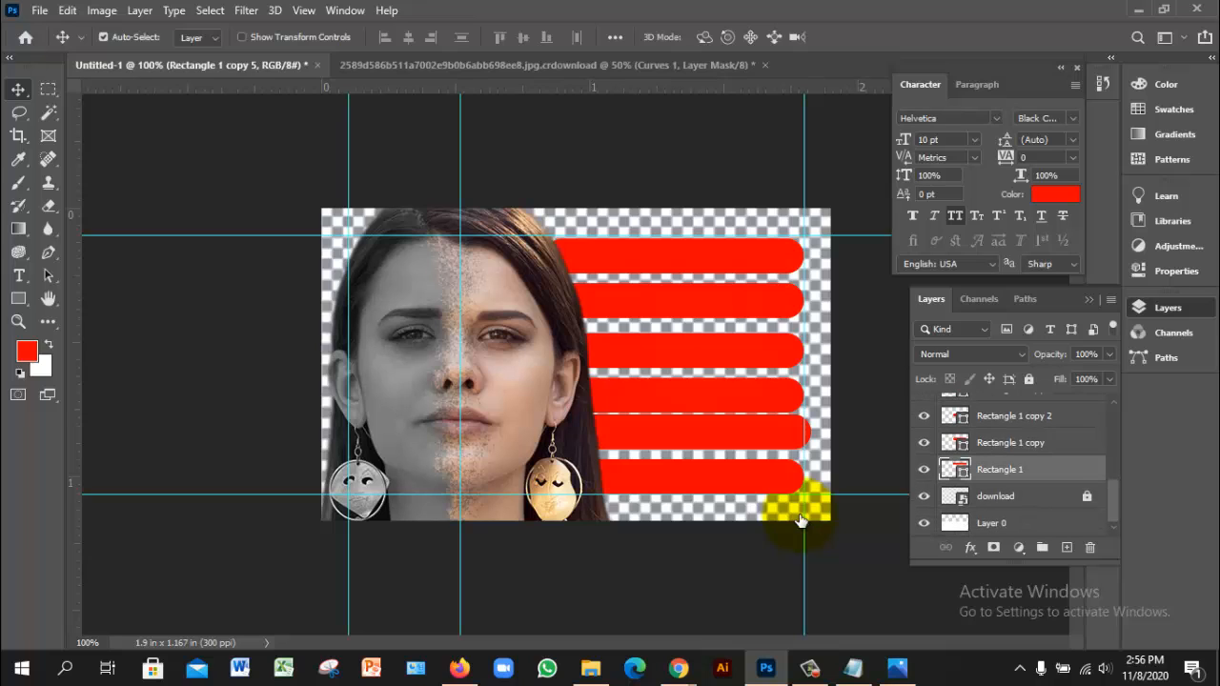
scroll(1015, 467, up, 5)
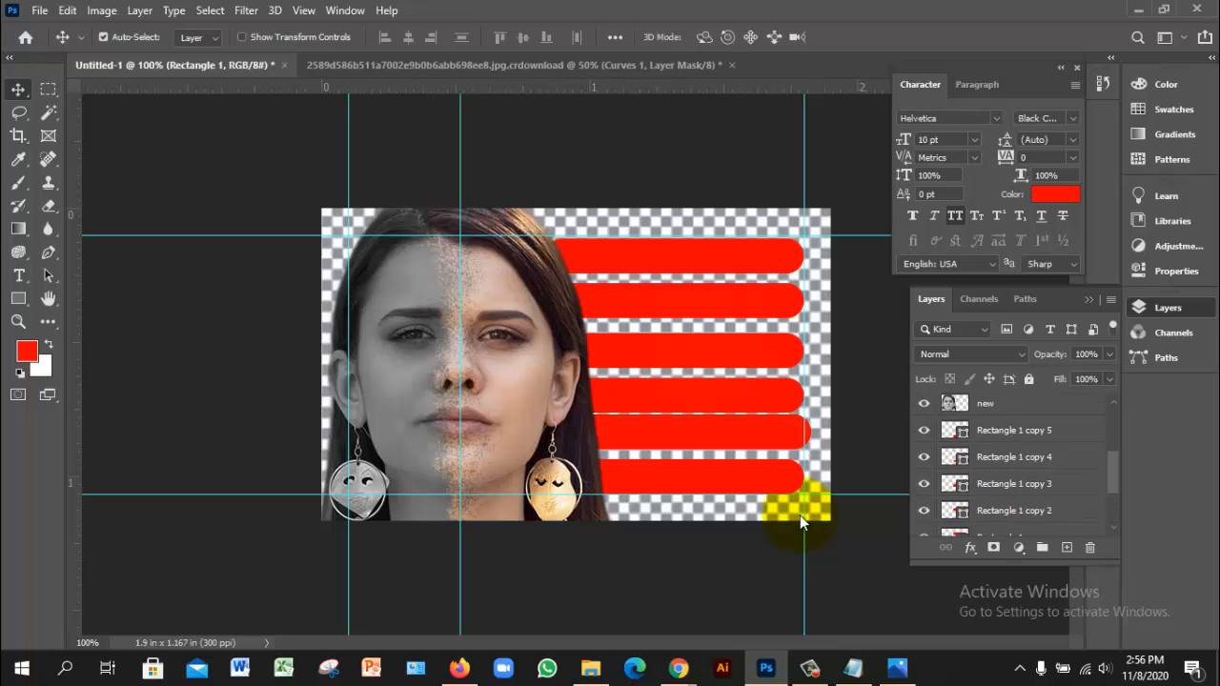
shift+click(1014, 469)
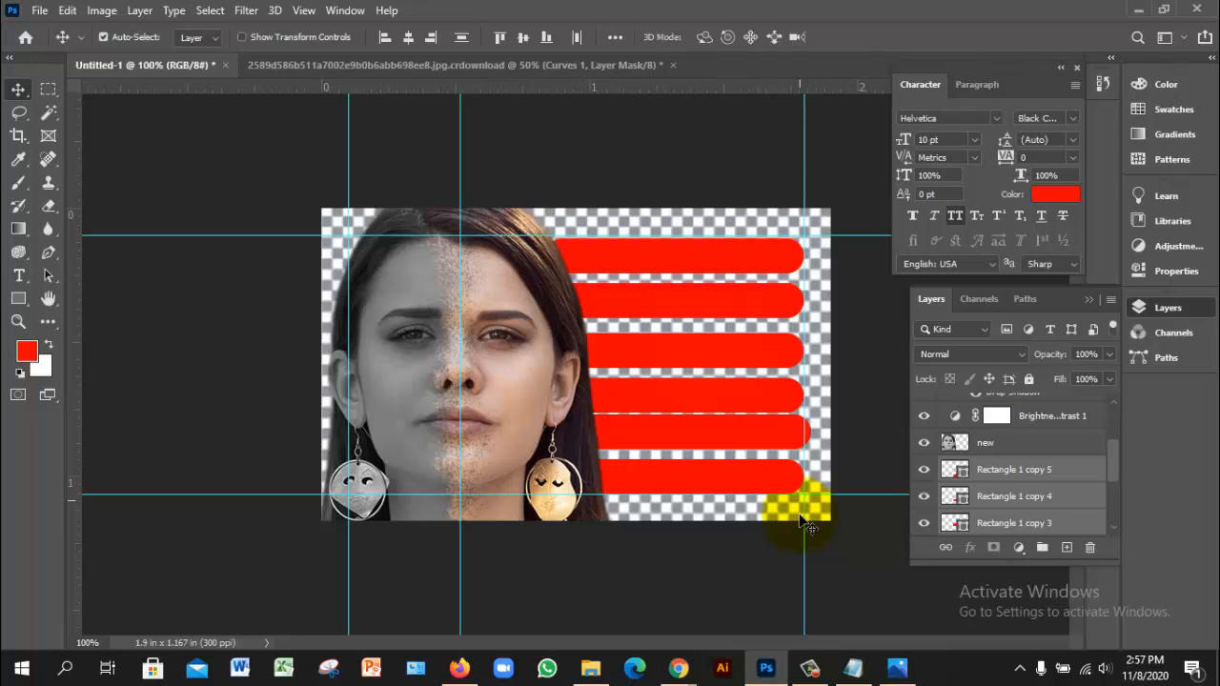
click(431, 37)
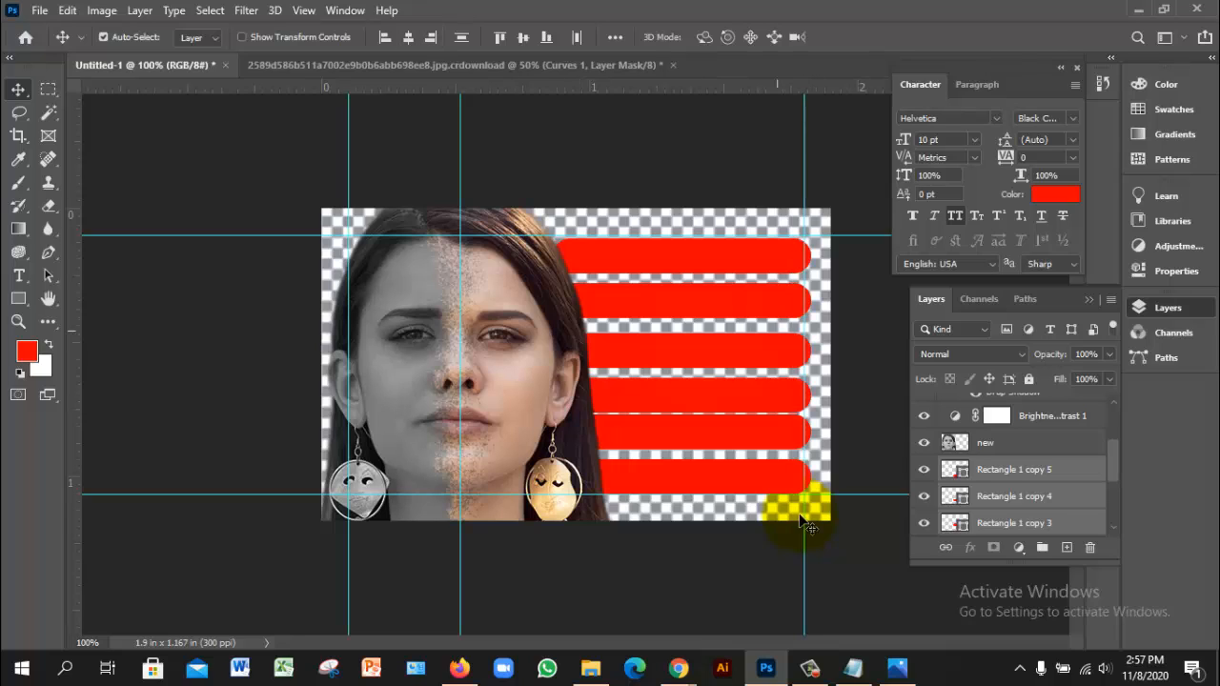
Nudge the six selected bars left until their right ends meet the vertical guide.
key(Left)
key(Left)
key(Left)
key(Left)
key(Left)
key(Left)
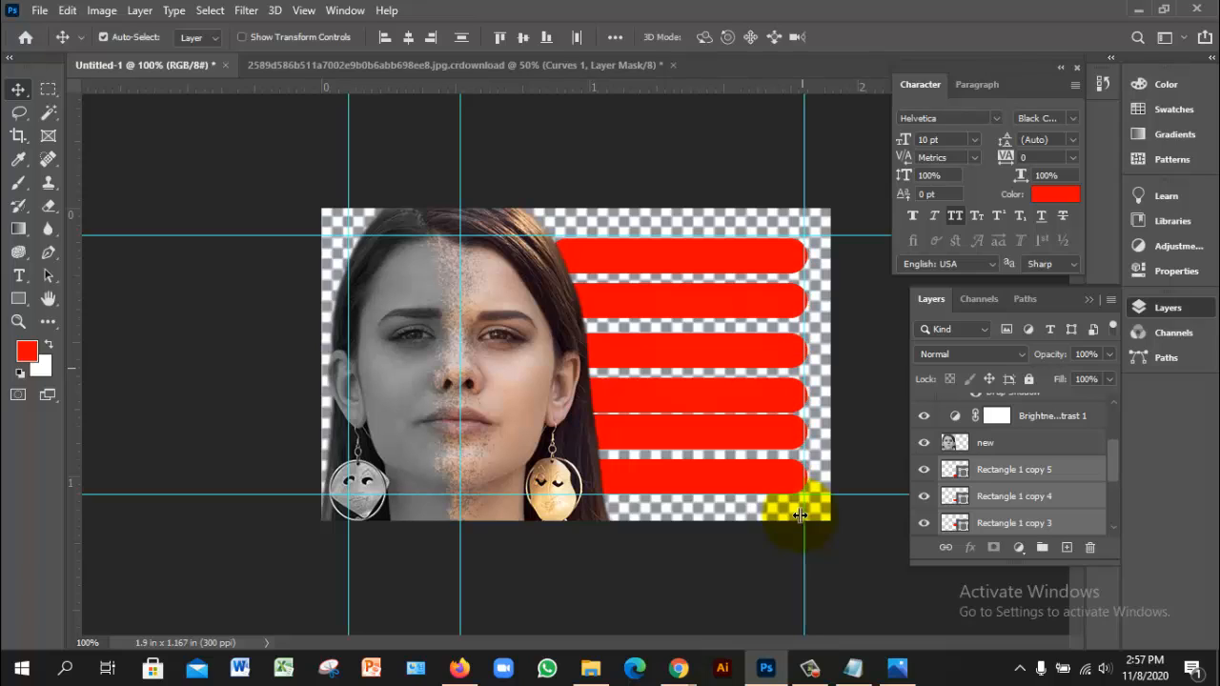
key(Left)
key(Left)
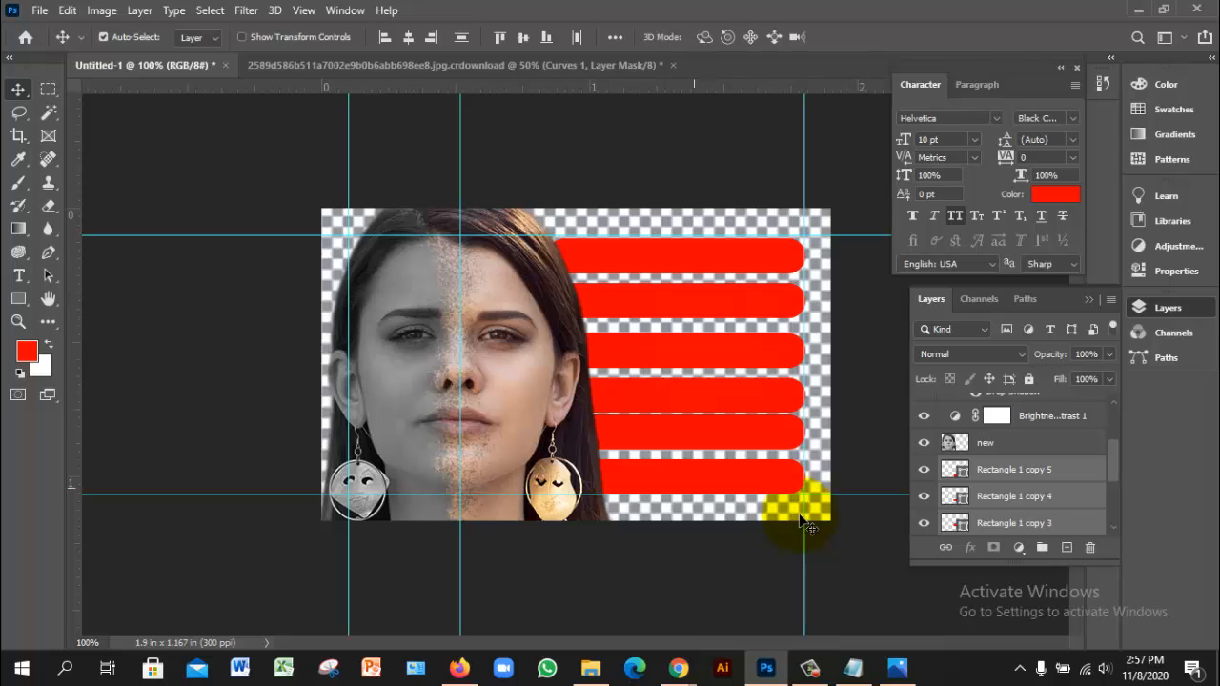
Distribute the vertical spacing between the six red bars evenly.
click(615, 38)
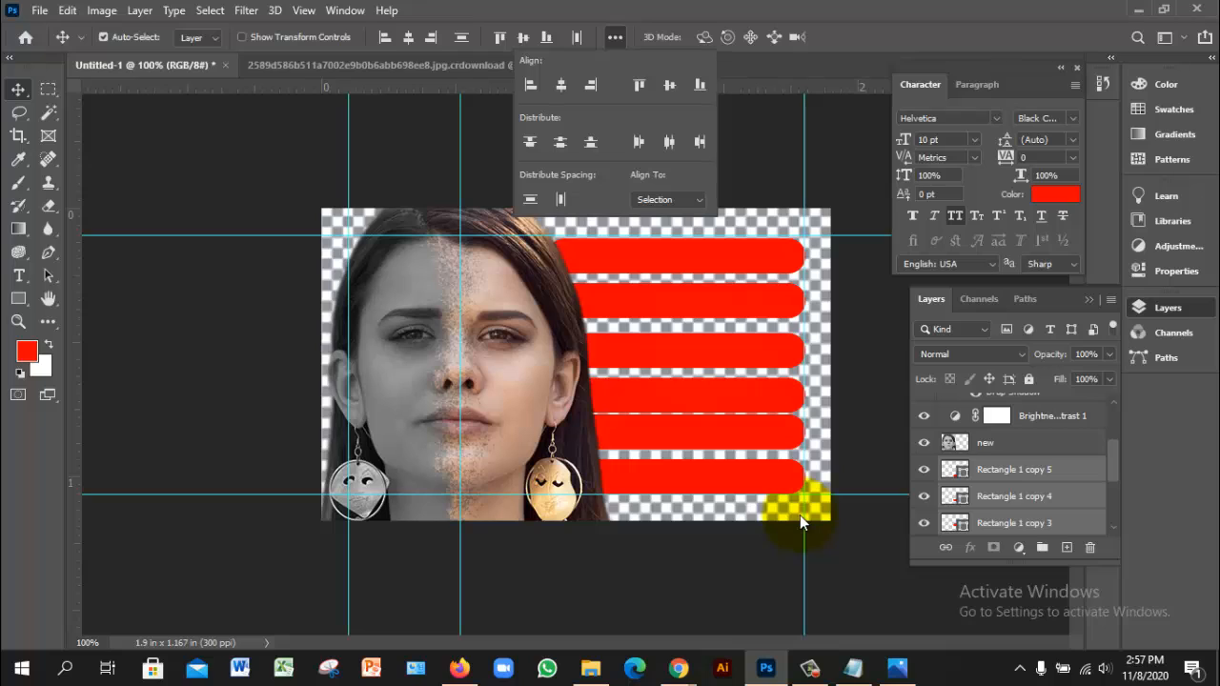
click(530, 199)
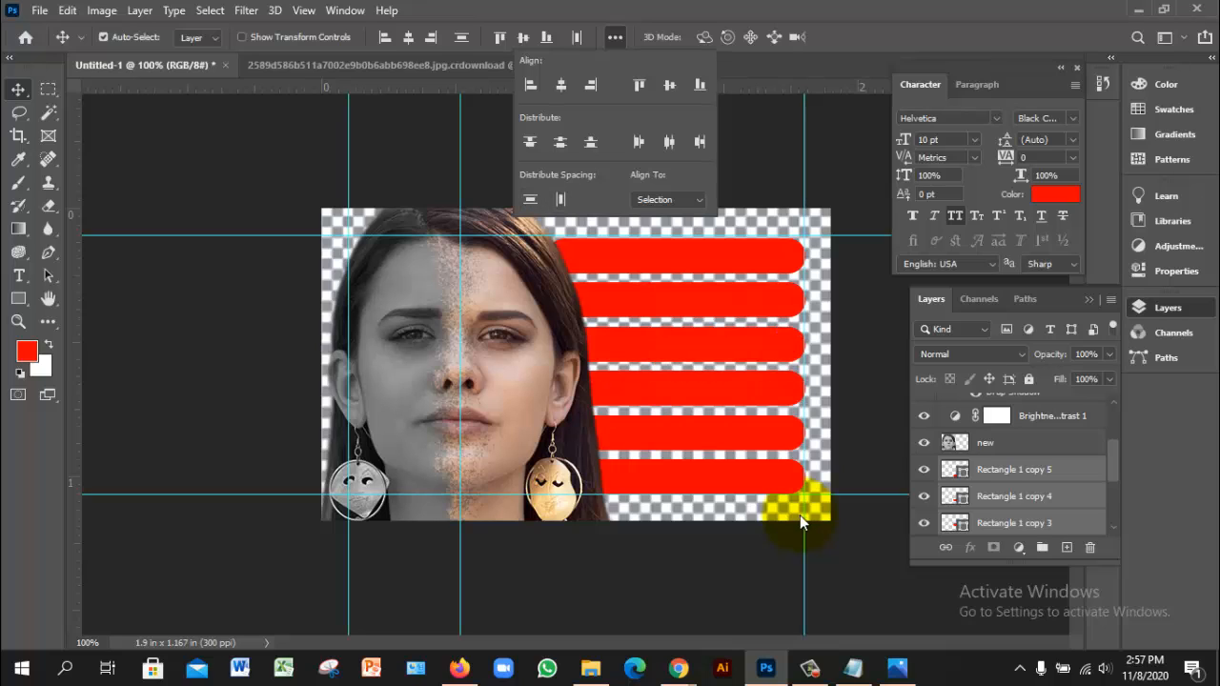
click(615, 37)
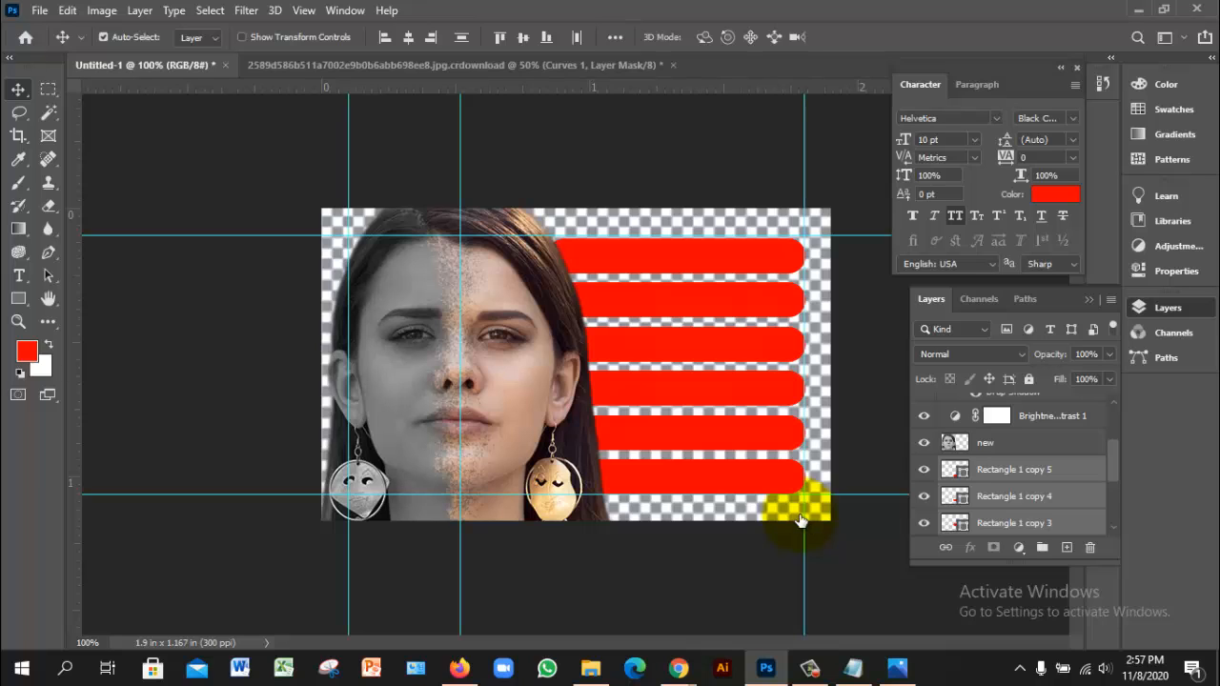
Start a horizontal text box in the top red bar above the Rectangle 1 layer, with text color #f9f6f6.
click(1016, 470)
scroll(1016, 470, down, 3)
scroll(1016, 467, down, 2)
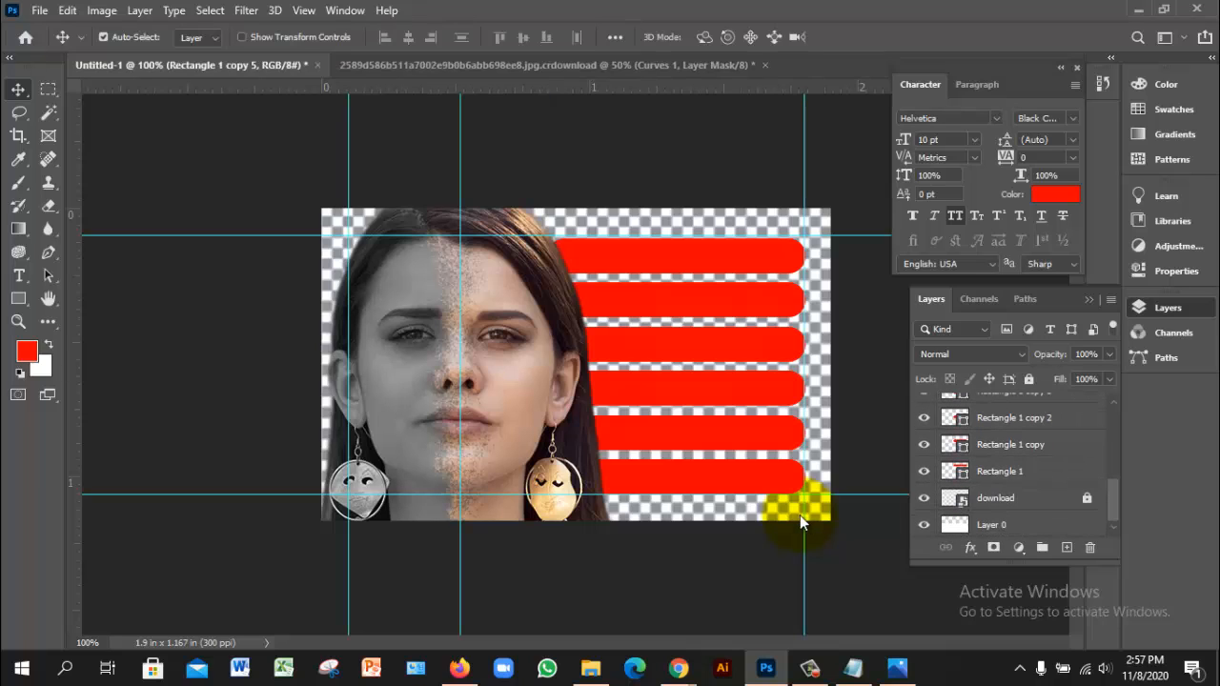
click(999, 470)
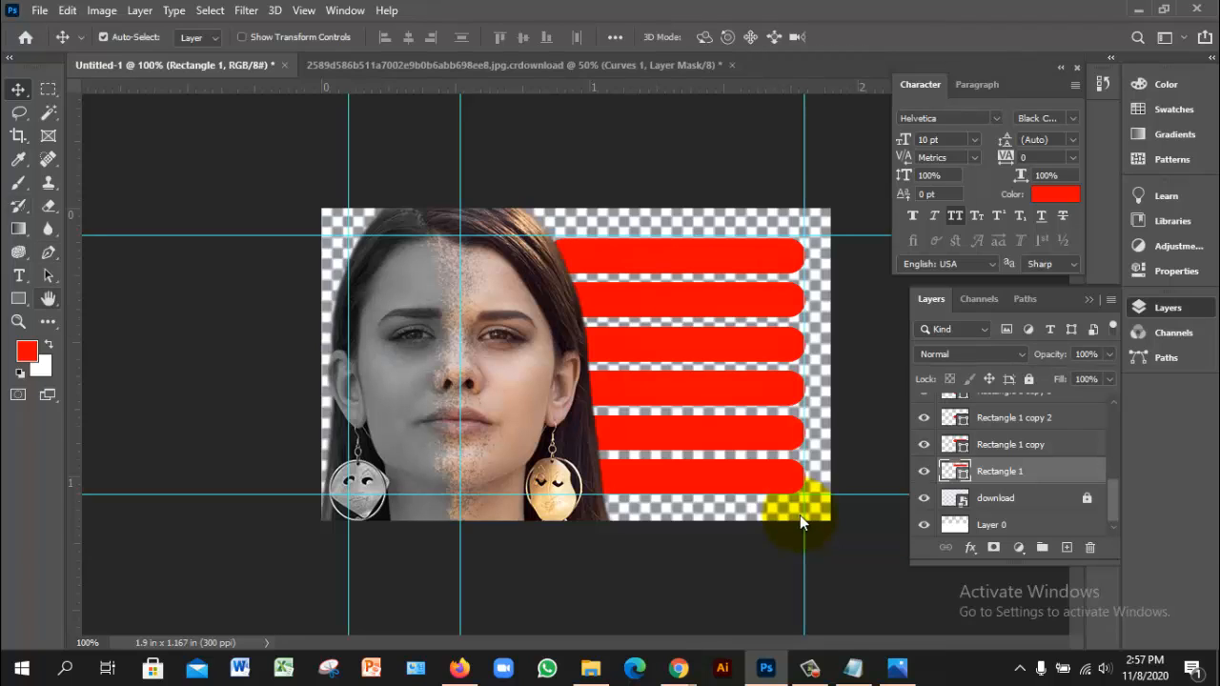
key(t)
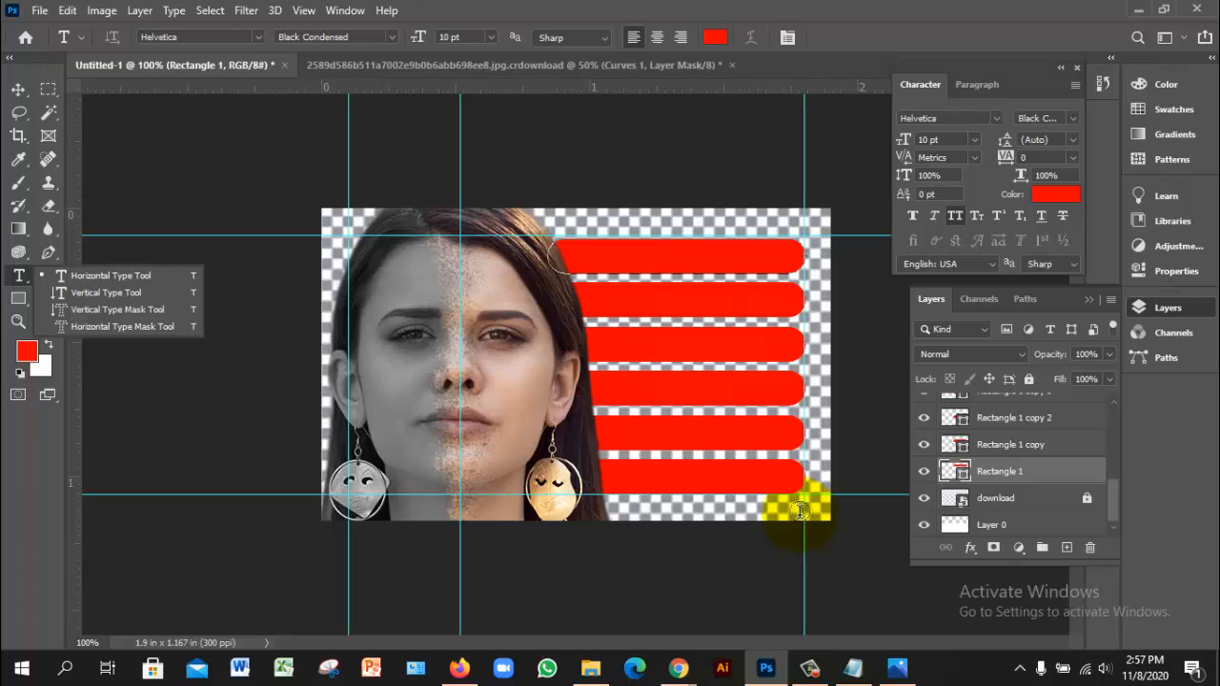
key(Return)
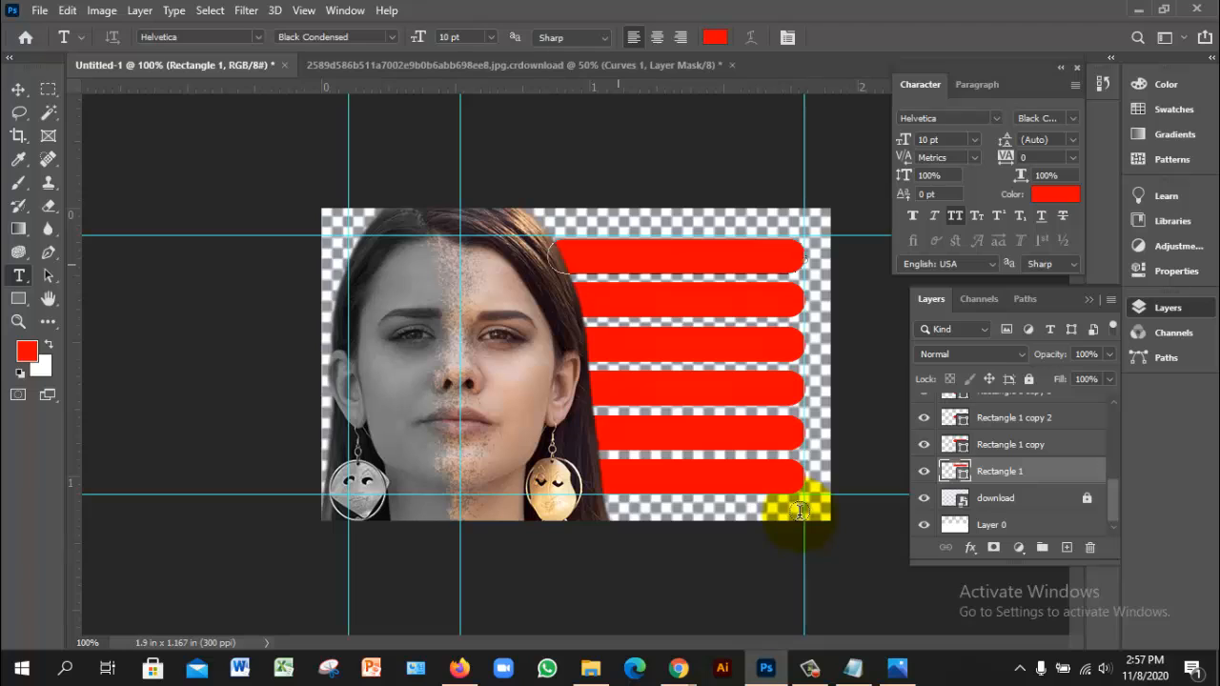
click(618, 264)
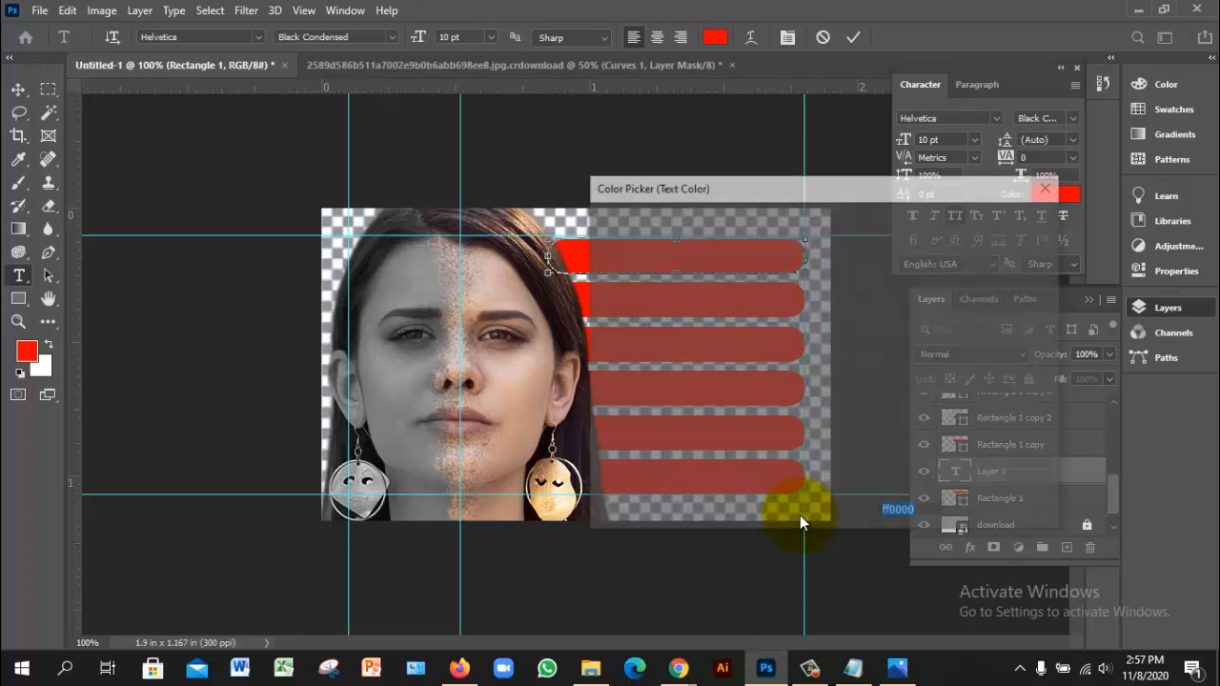
text(ffffff)
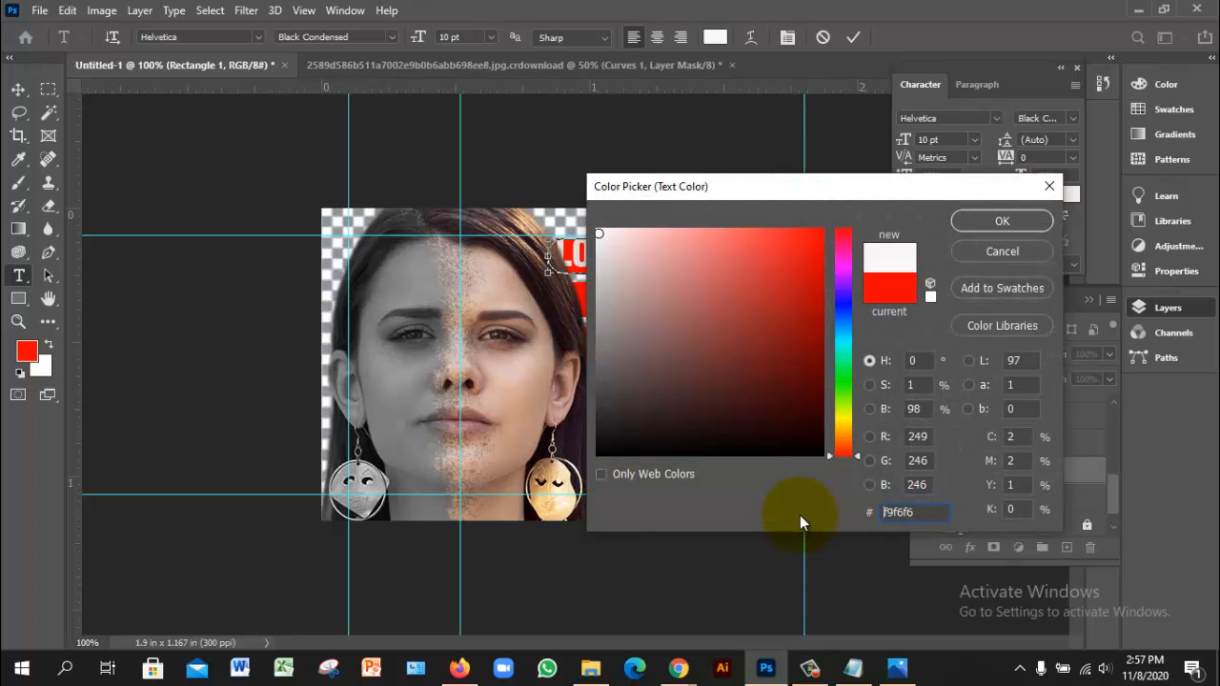
key(Return)
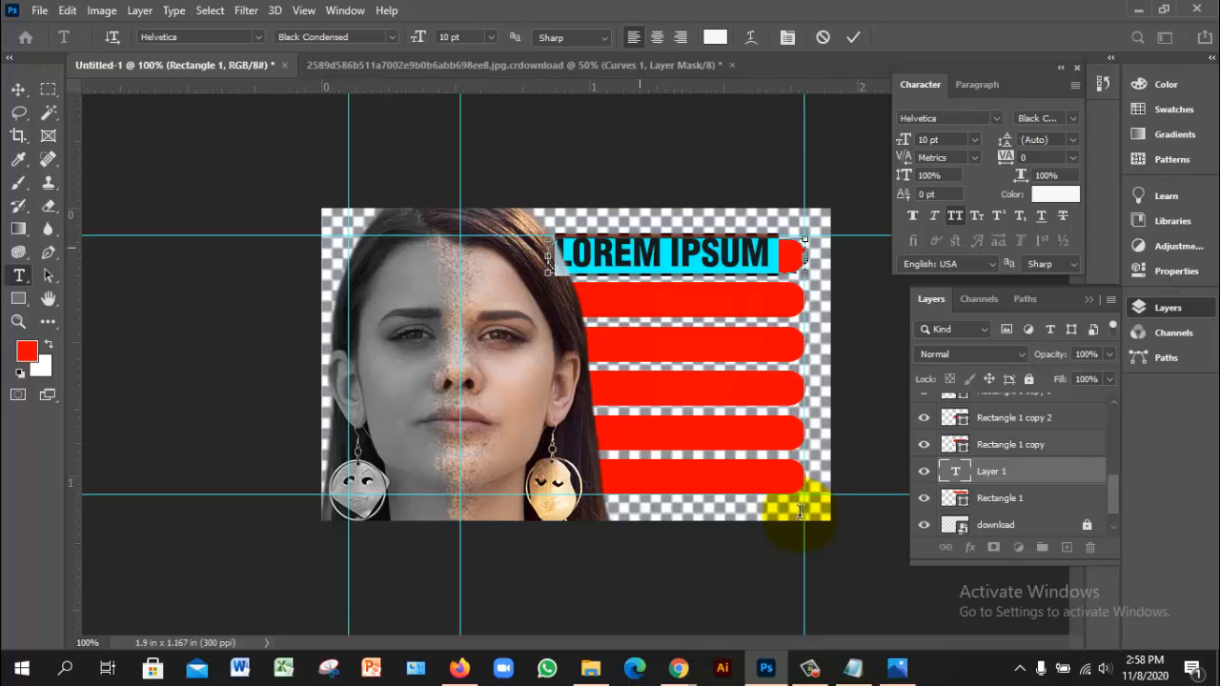
Enter the text BEAUTY RETOUCH in the top red bar.
text(BE)
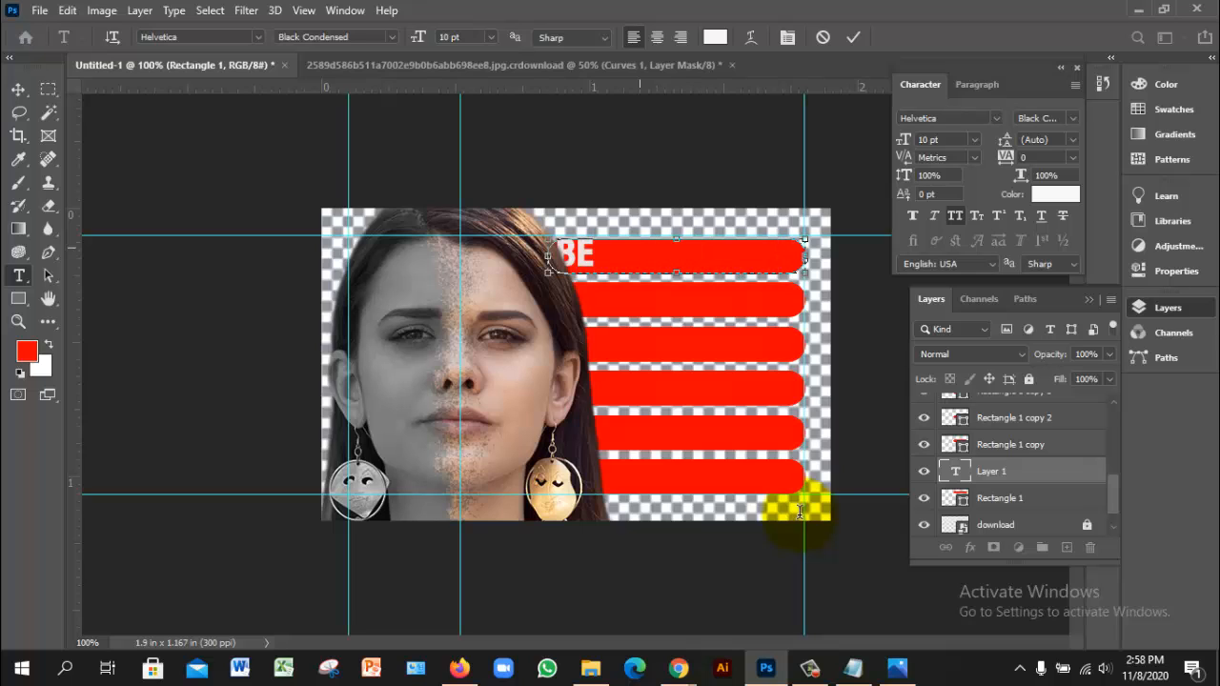
text(AUTY RE)
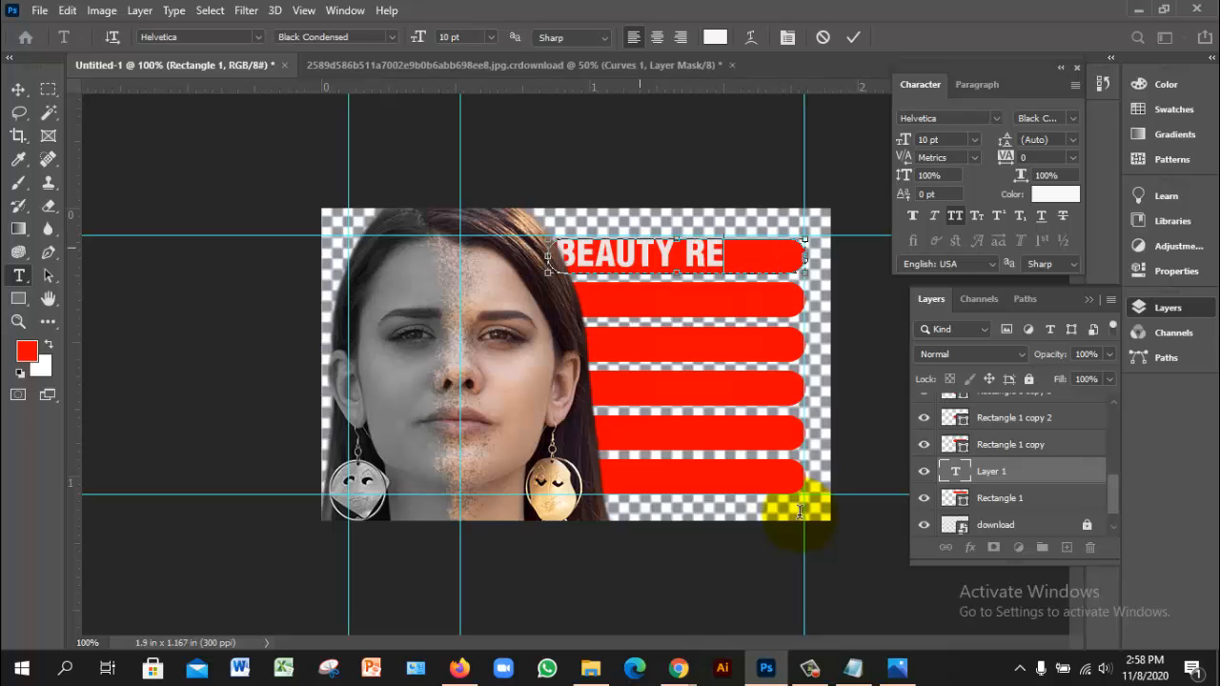
text(TOU)
key(BackSpace)
key(BackSpace)
key(BackSpace)
key(BackSpace)
key(BackSpace)
key(BackSpace)
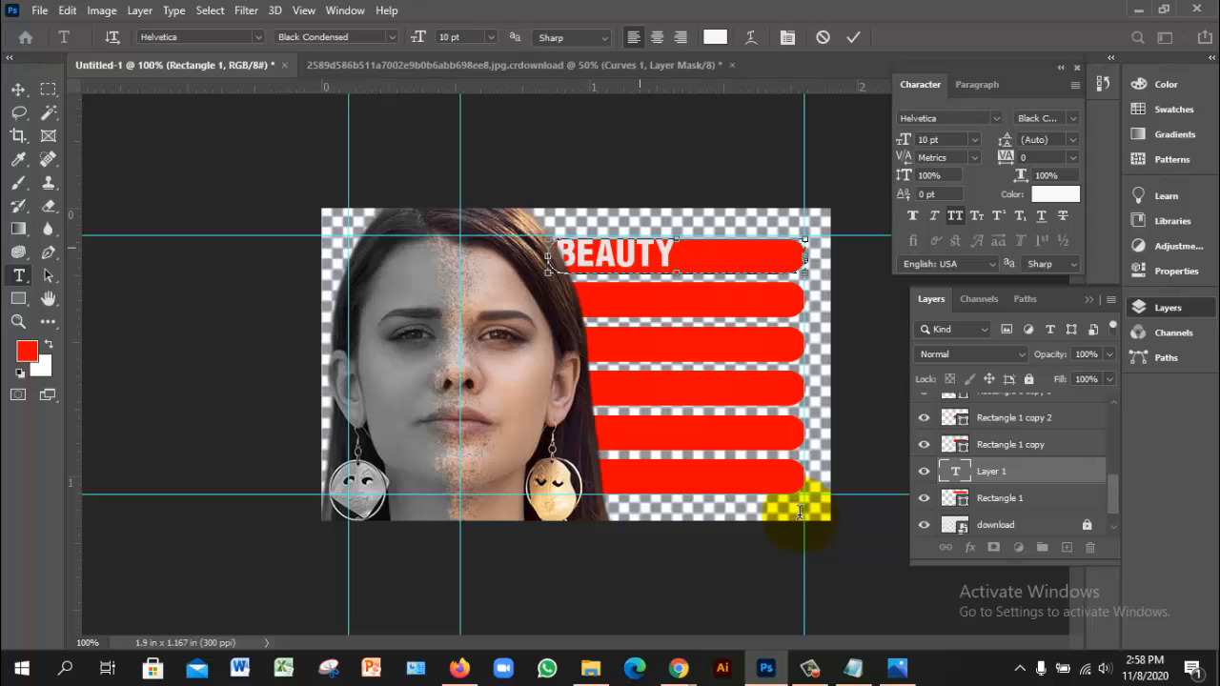
Set the font size of the whole BEAUTY RETOUCH text to 8 pt and commit it.
key(ctrl+a)
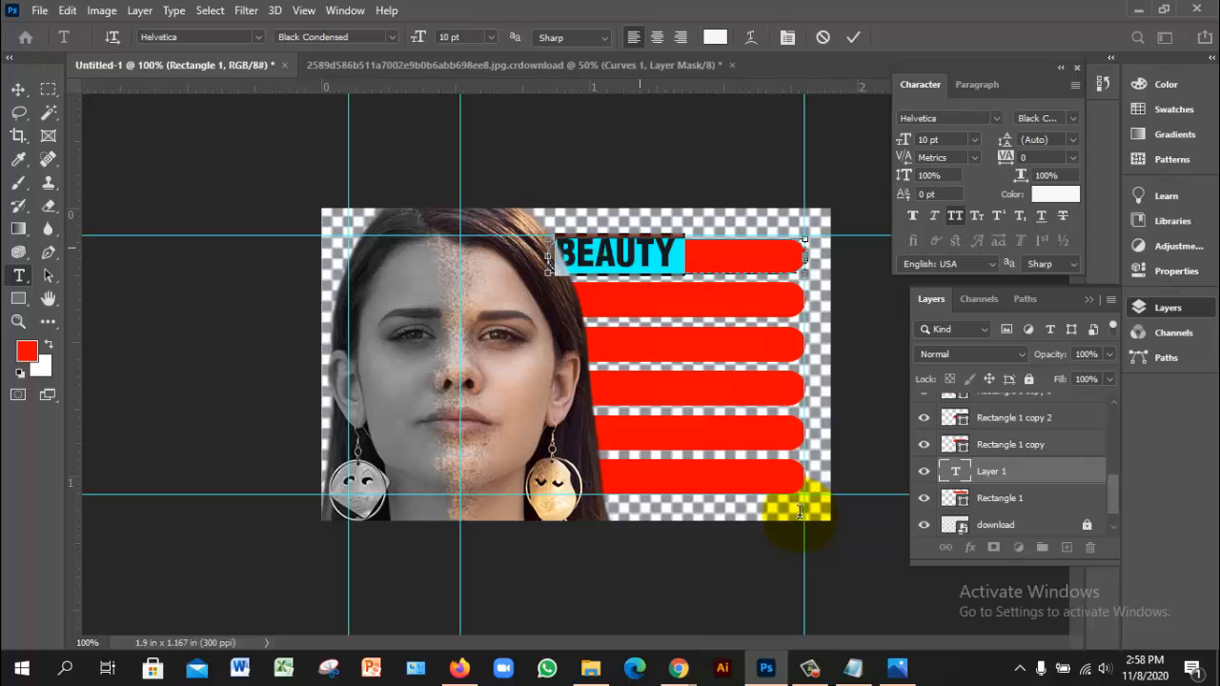
click(419, 38)
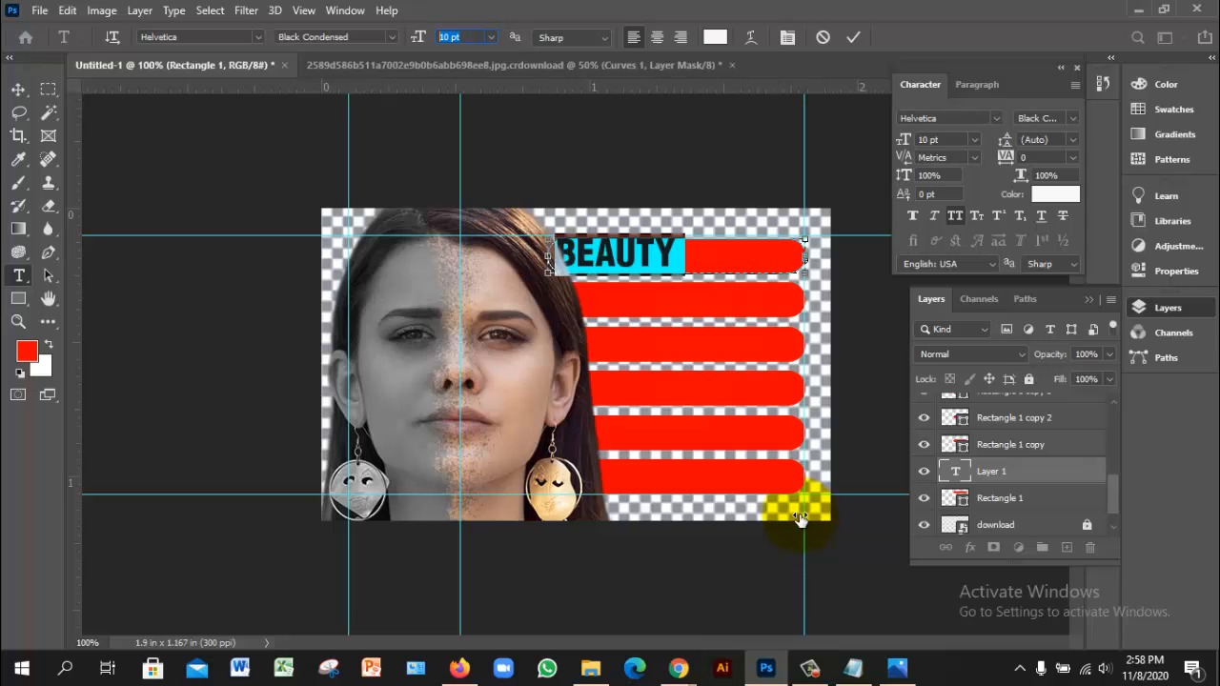
text(8)
key(Return)
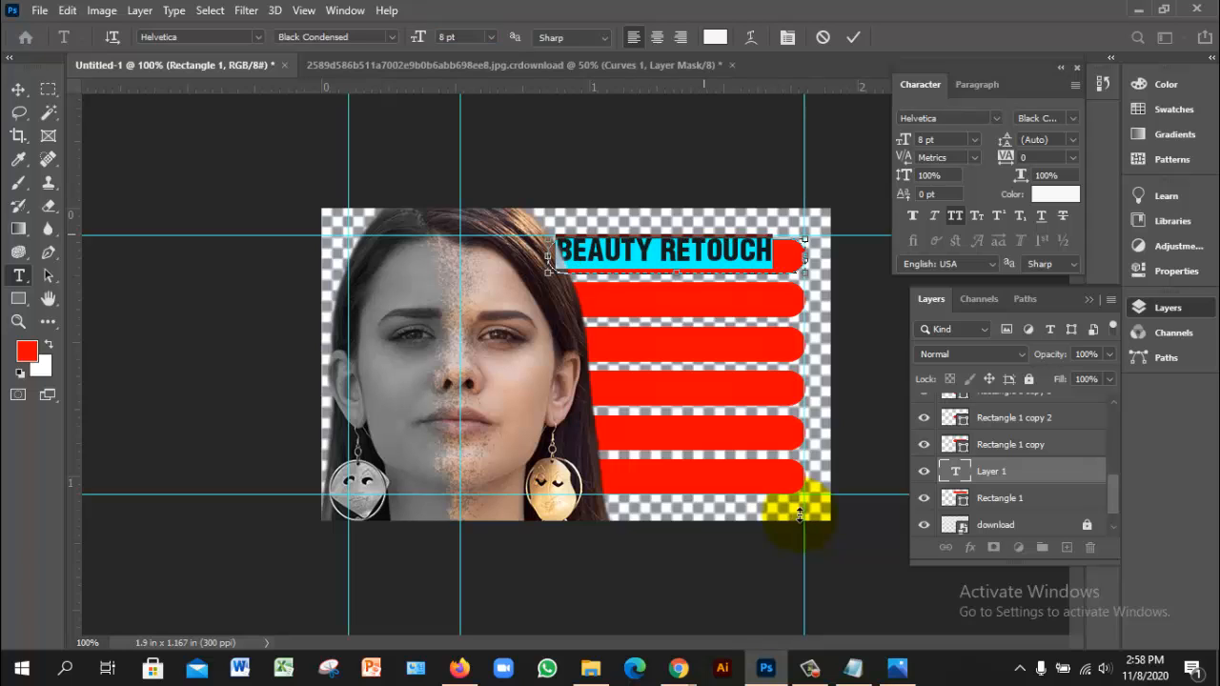
key(Right)
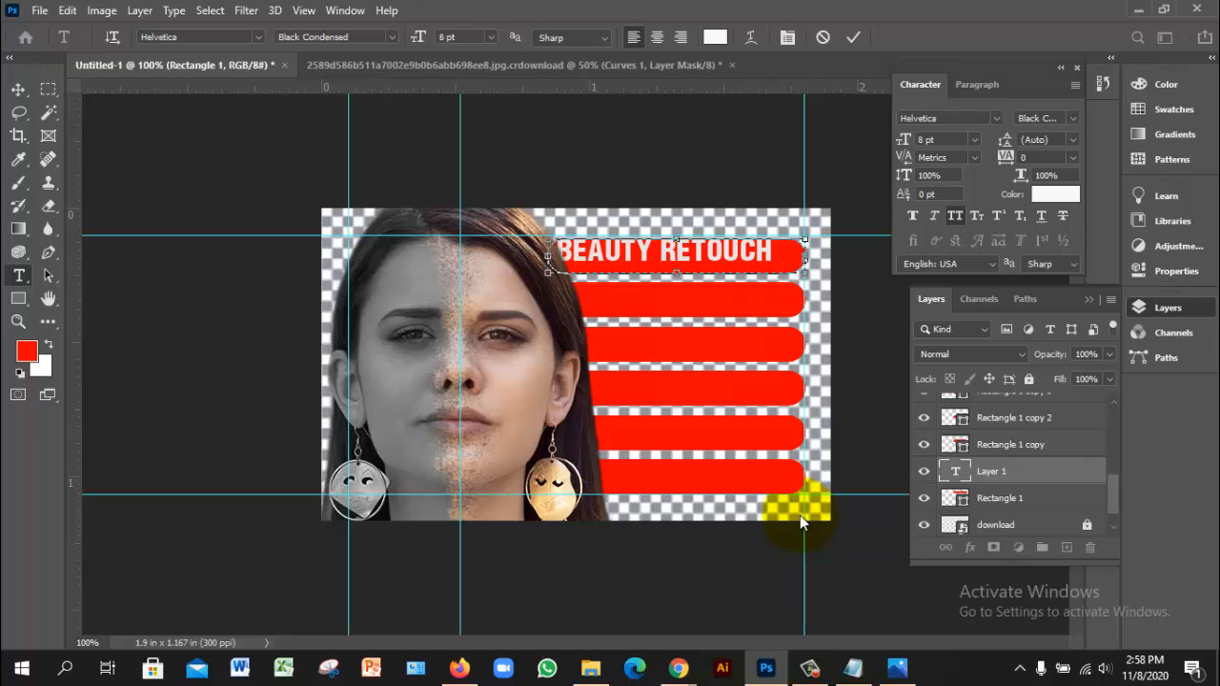
key(ctrl+Return)
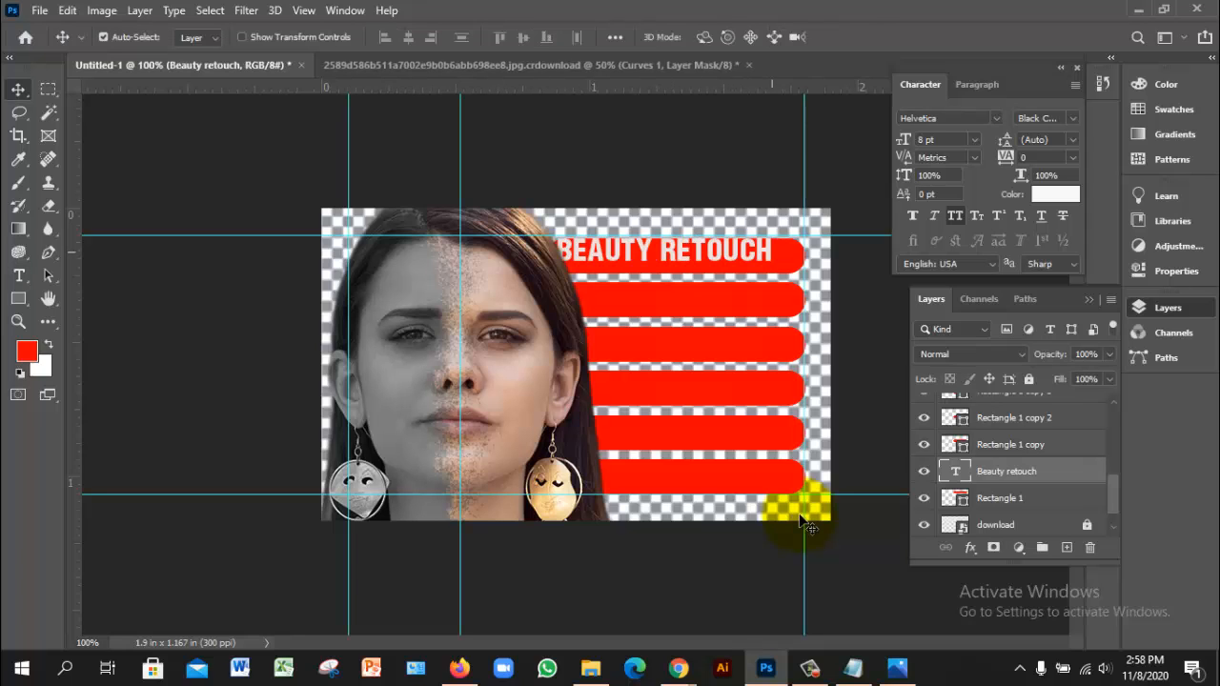
Move the BEAUTY RETOUCH text toward the right end of the top red bar and center it vertically within the bar.
drag(801, 522, 802, 520)
key(Right)
key(Right)
key(Right)
key(Right)
key(Right)
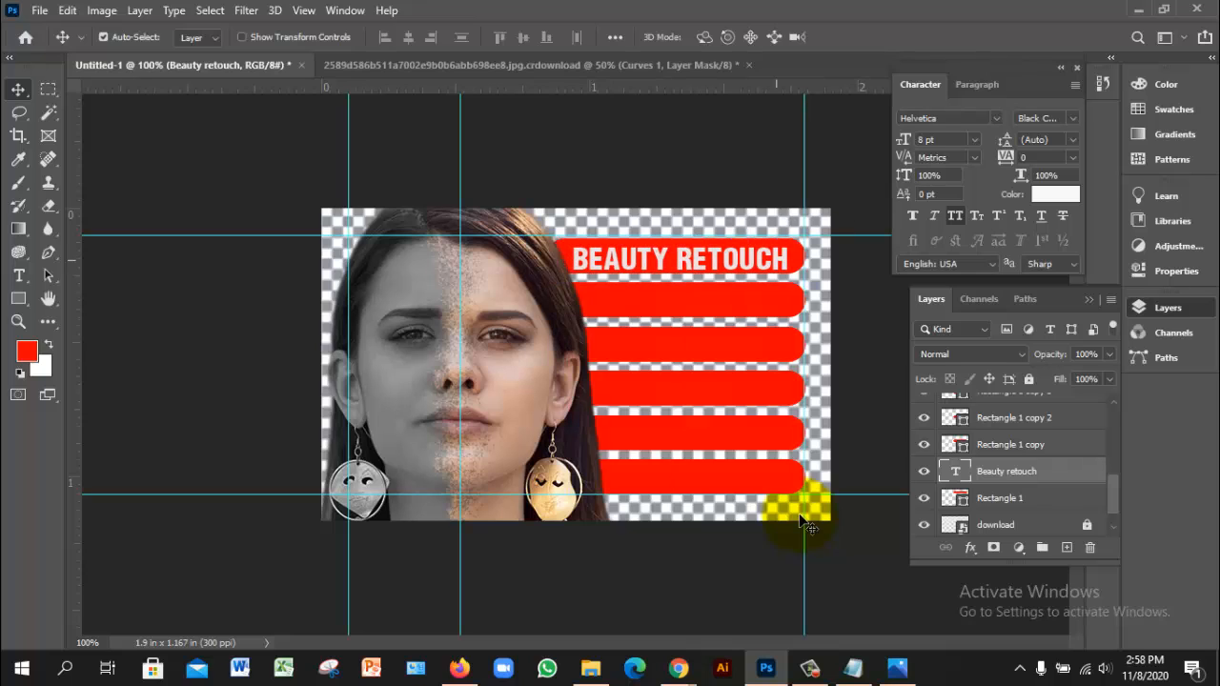
key(Right)
key(Right)
key(Right)
key(Right)
key(Right)
key(Right)
key(Right)
key(Right)
key(Up)
key(Up)
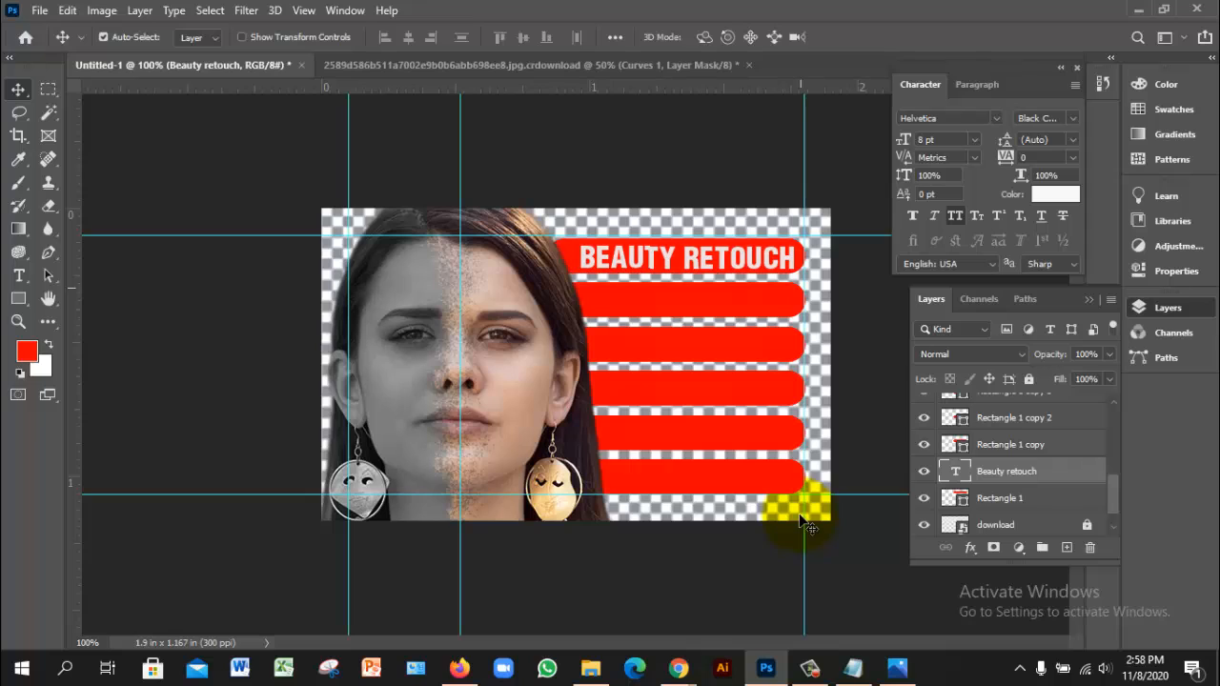
key(Right)
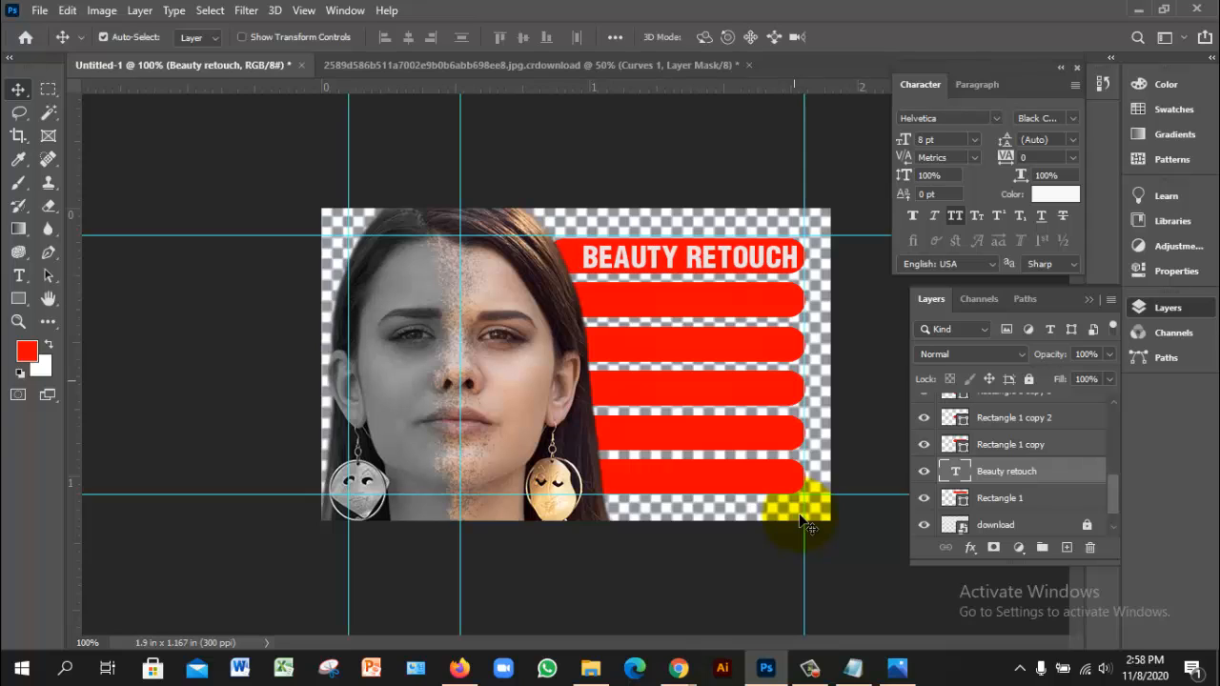
key(Left)
key(Left)
key(Left)
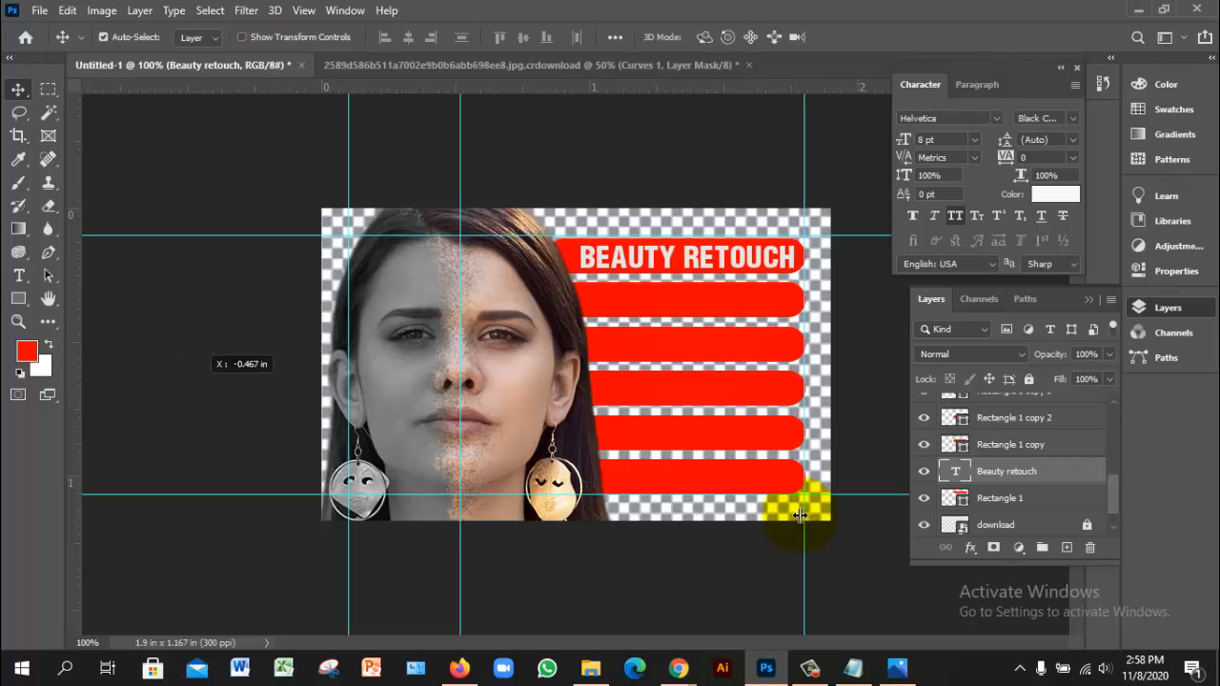
Place a vertical guide at about X 1.77 in, just past the right edge of the BEAUTY RETOUCH text.
drag(199, 387, 797, 418)
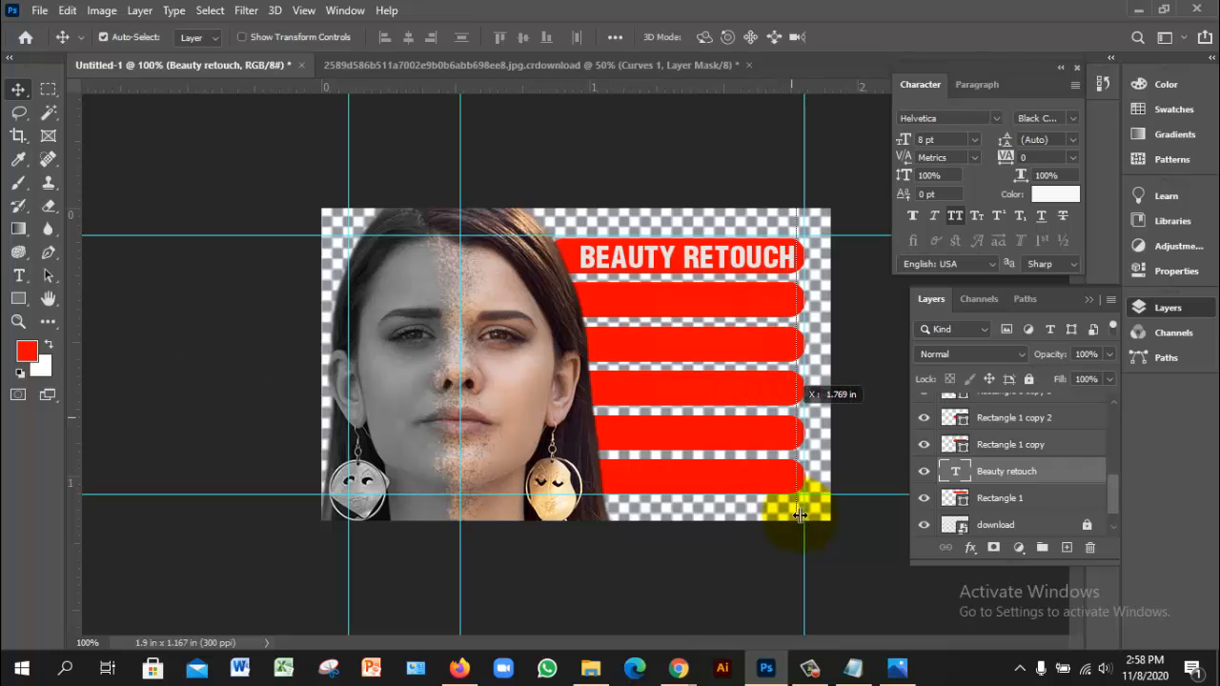
drag(799, 515, 798, 515)
ctrl+click(799, 515)
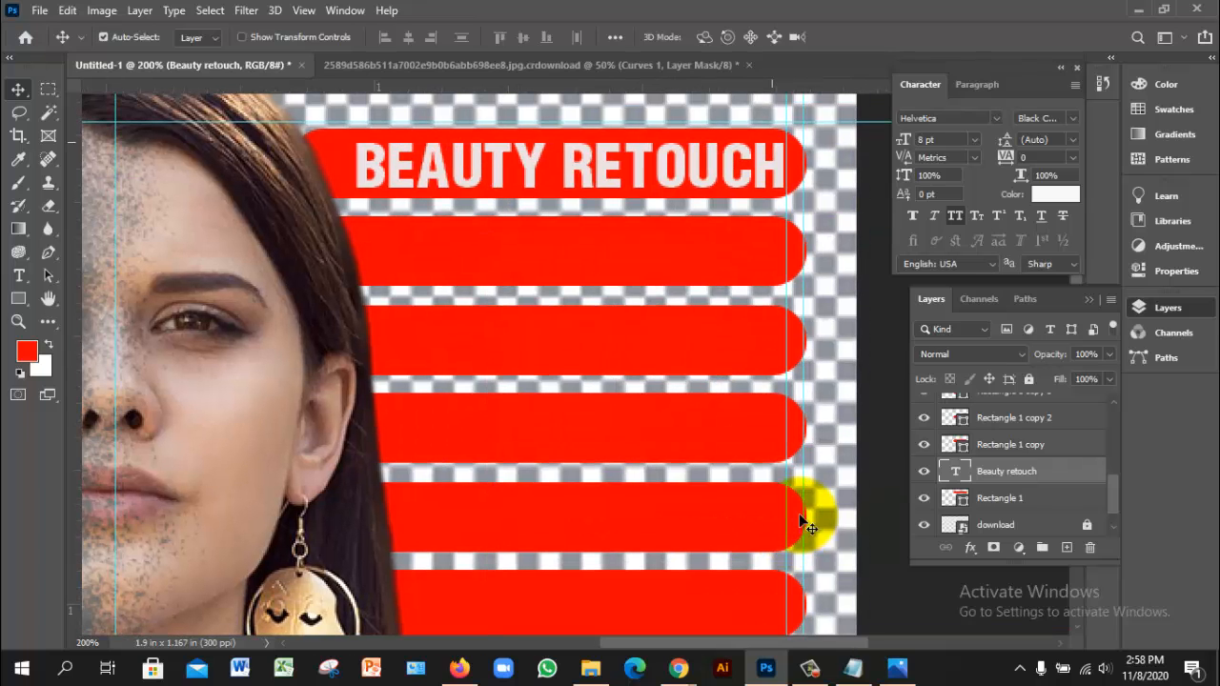
Shift the inner vertical guide slightly left to where the bars' rounded ends begin and move the BEAUTY RETOUCH text to end at it.
drag(799, 515, 804, 522)
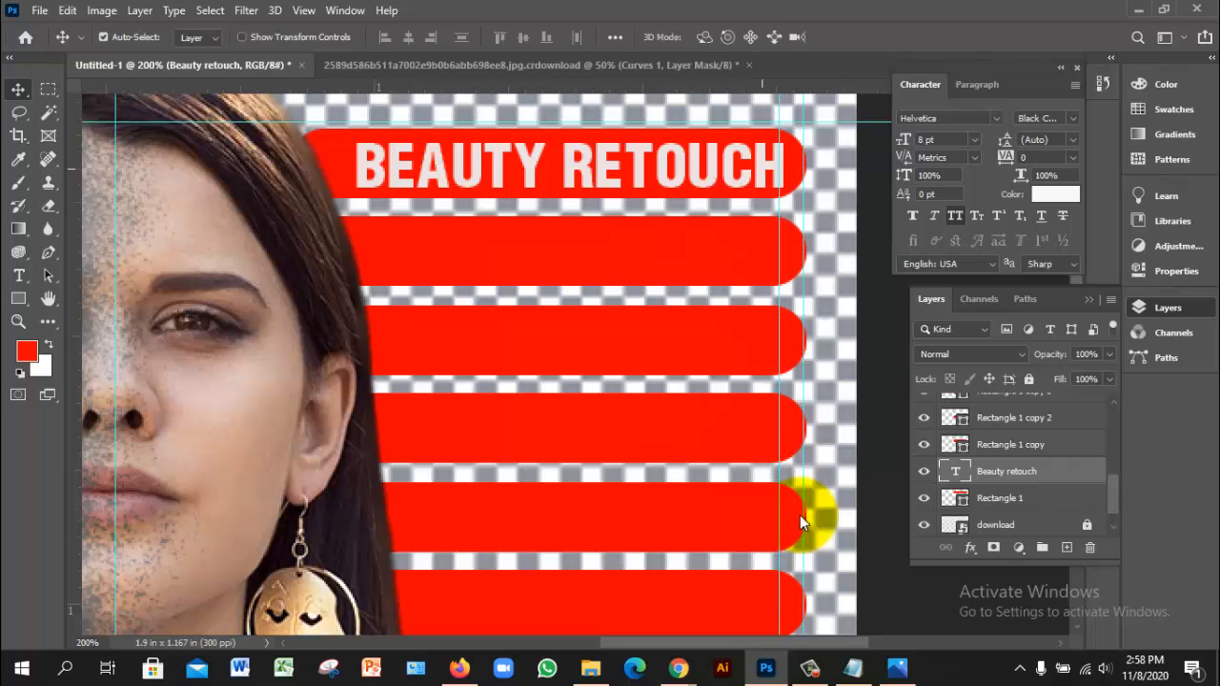
key(Left)
key(Left)
key(Left)
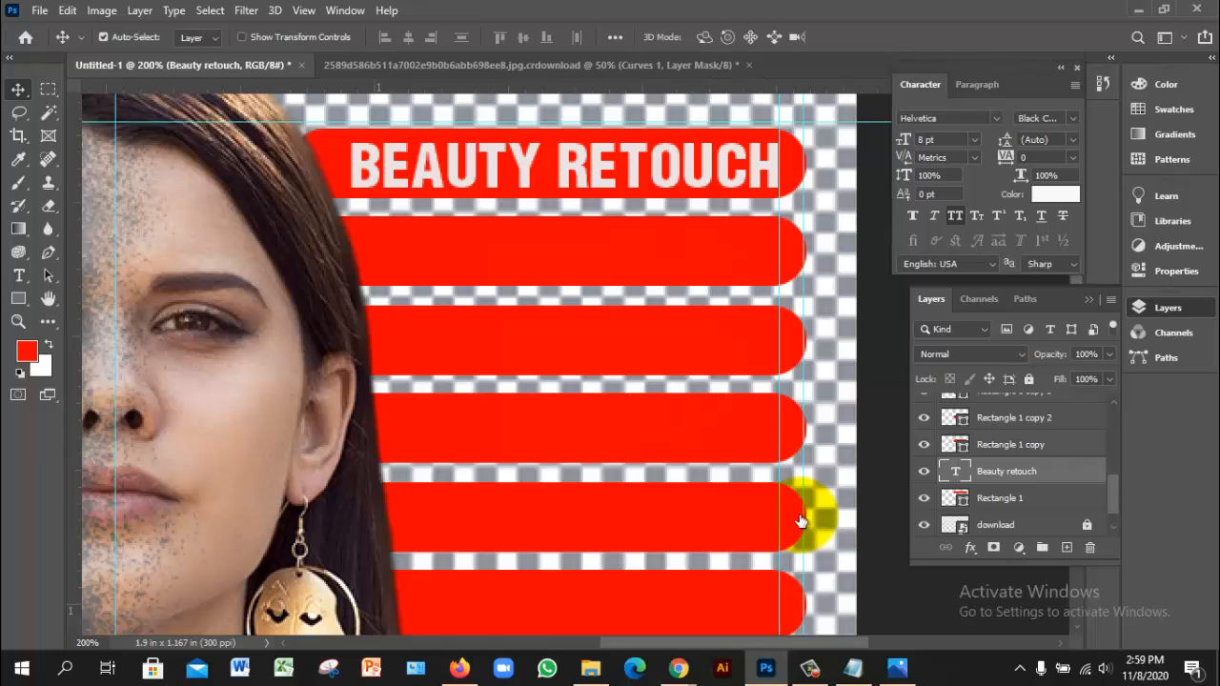
Try to align the BEAUTY RETOUCH text and the top red bar on their horizontal centers, and undo the alignment.
click(801, 521)
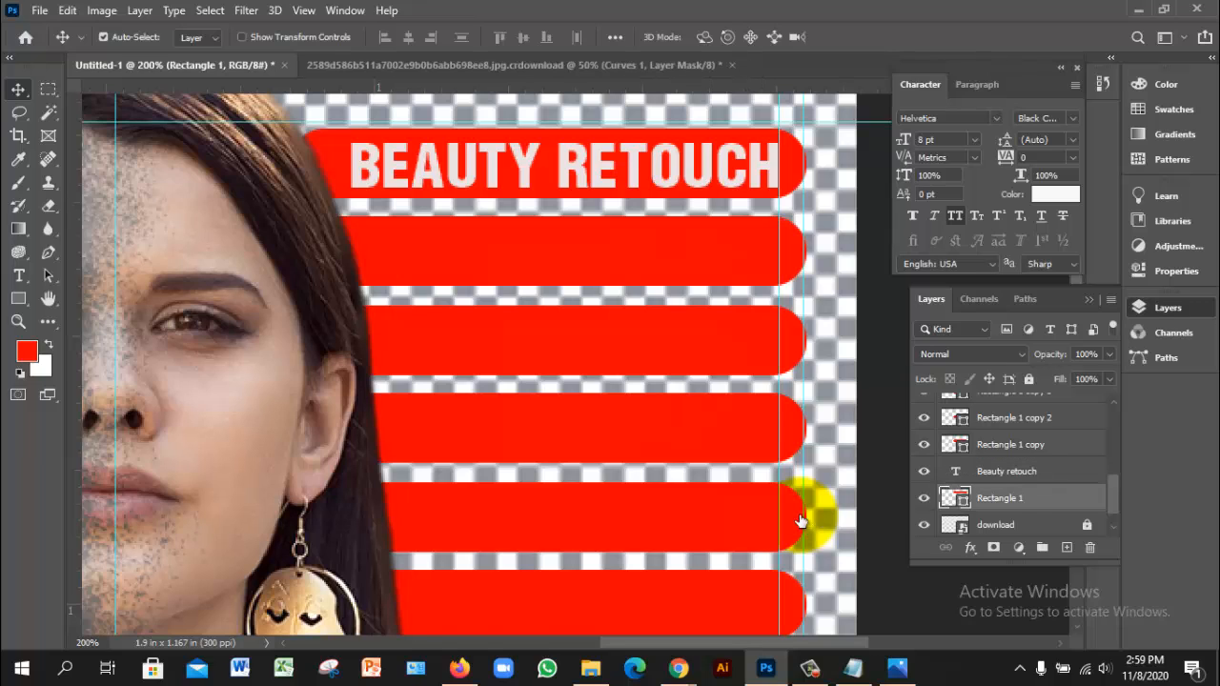
ctrl+click(1007, 472)
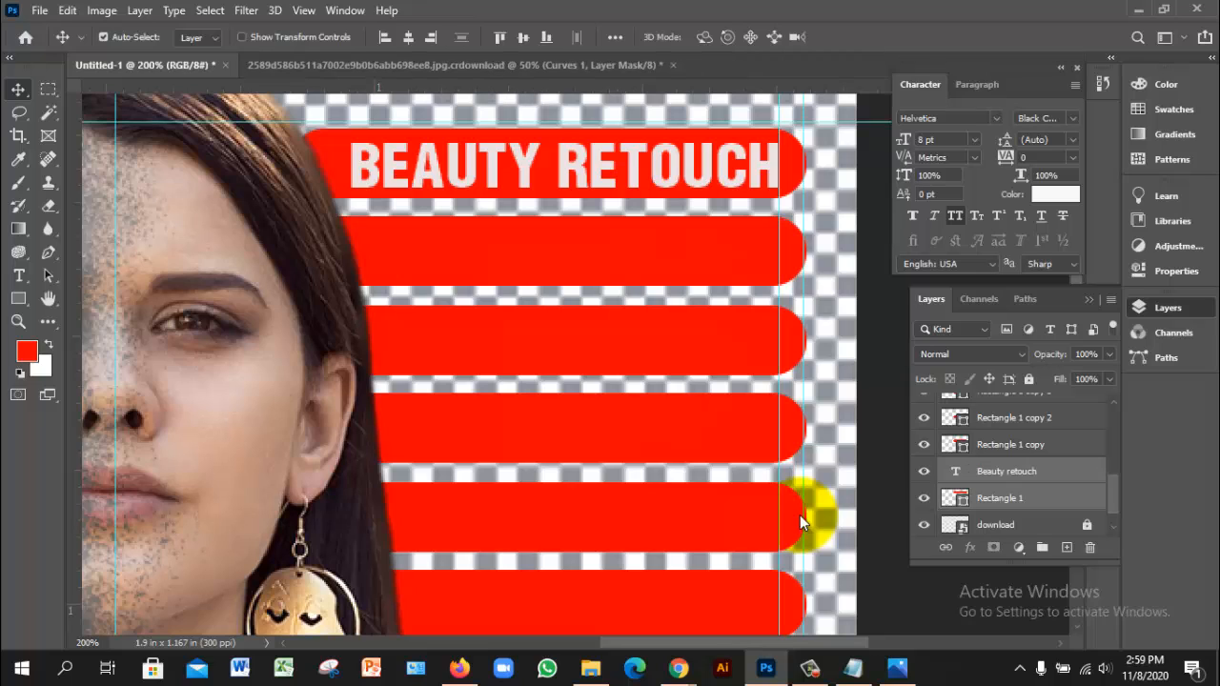
click(408, 38)
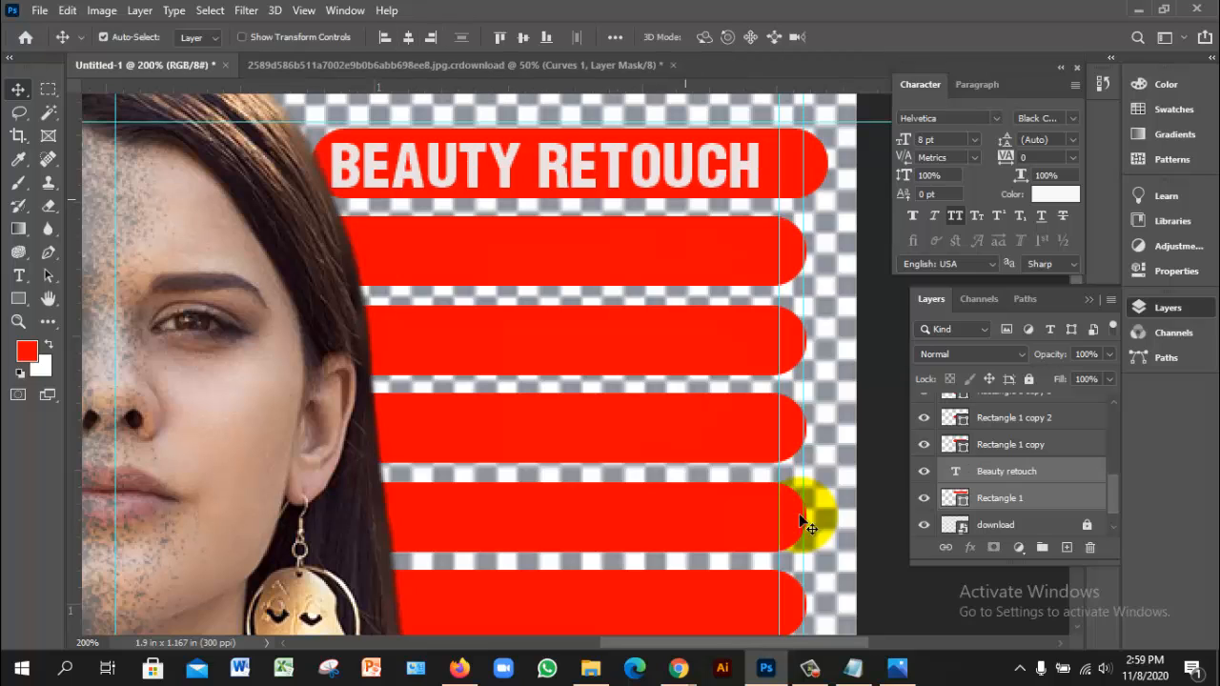
key(ctrl+z)
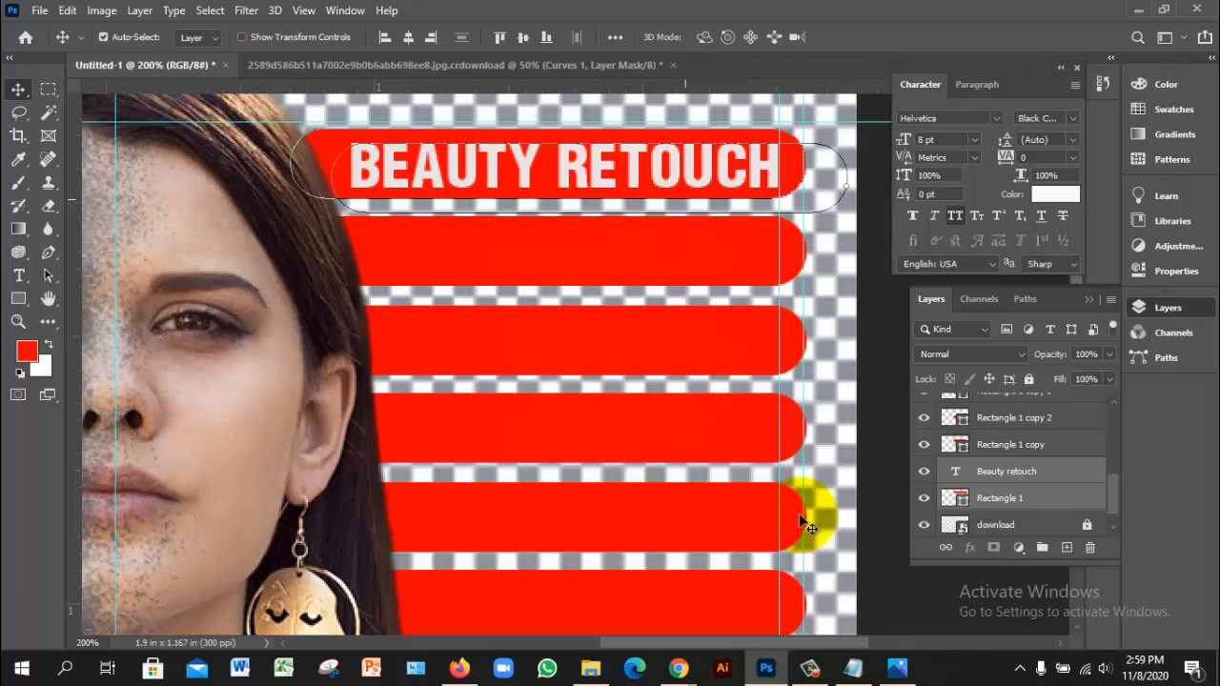
click(873, 209)
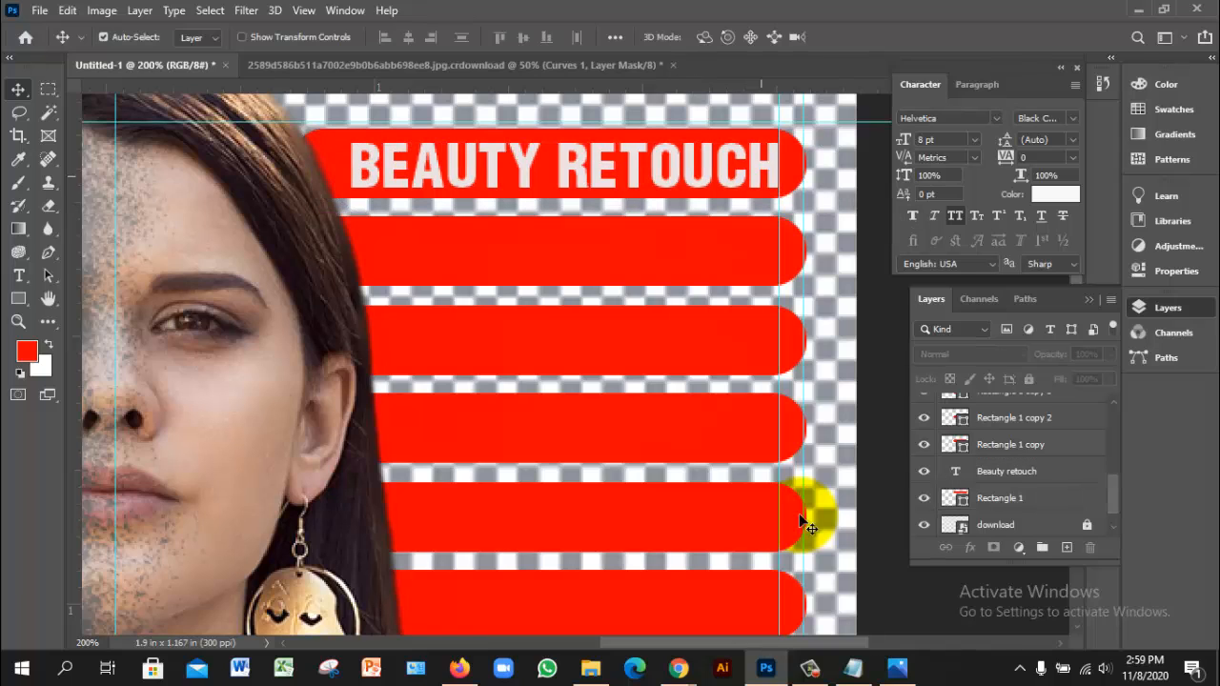
Align the BEAUTY RETOUCH text and the top red bar on their vertical centers.
click(760, 176)
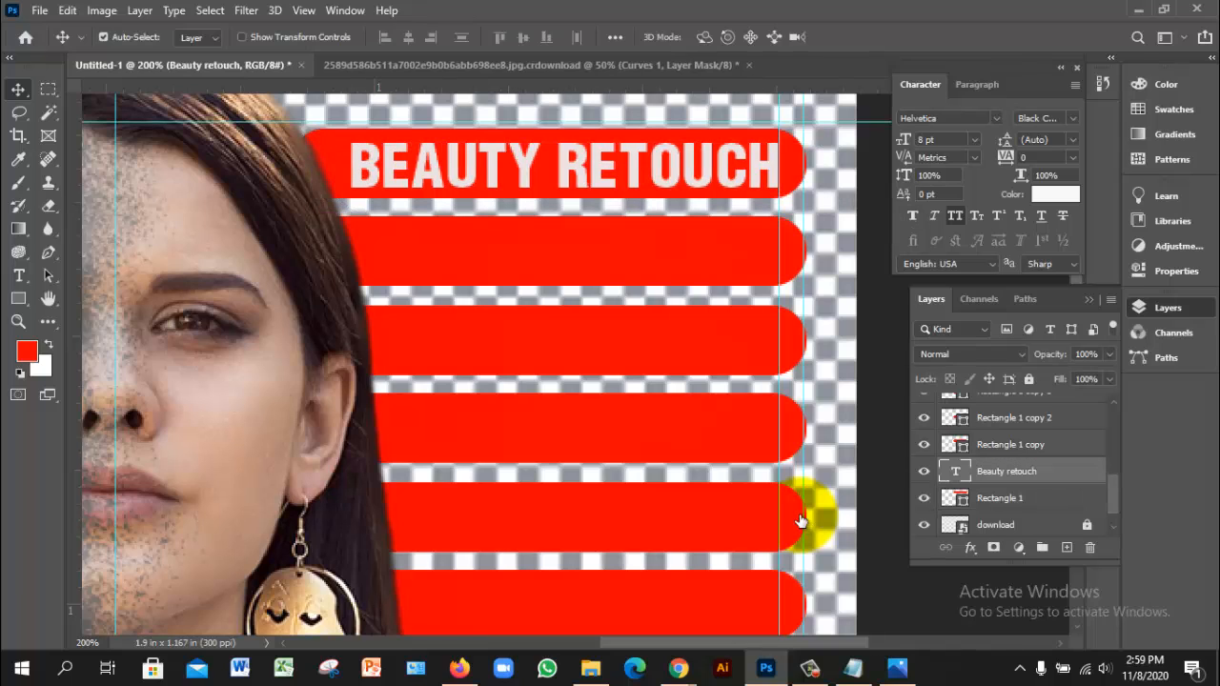
click(103, 36)
ctrl+click(1000, 497)
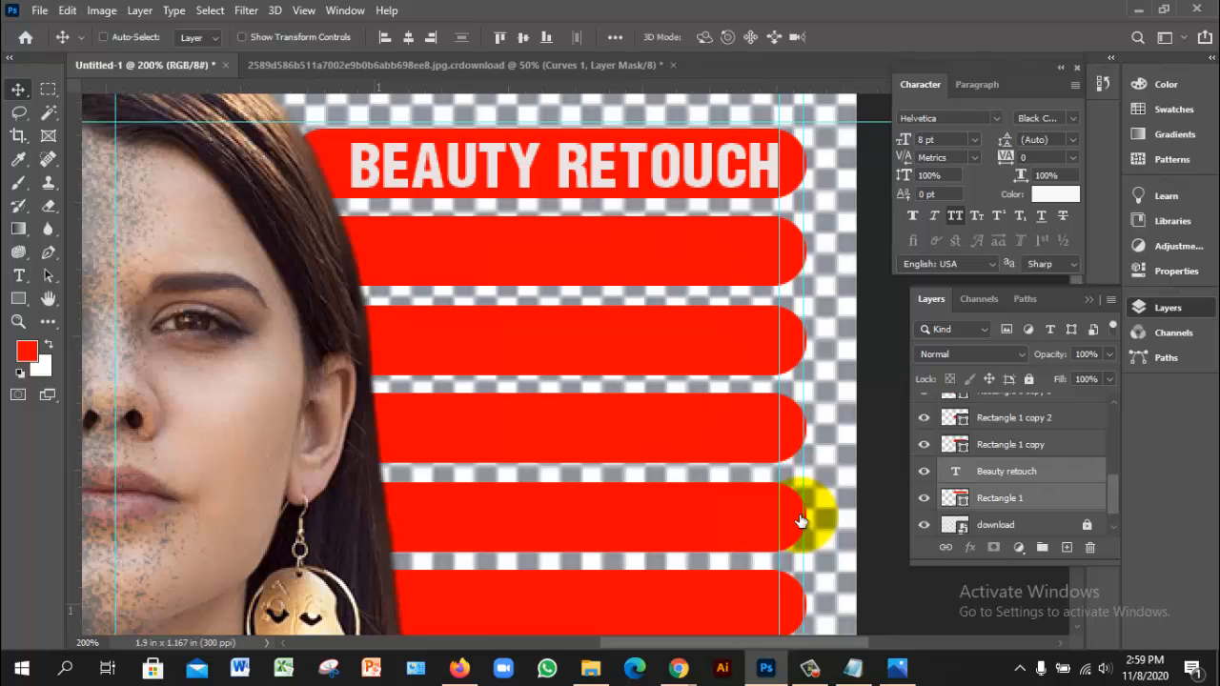
click(103, 36)
click(523, 37)
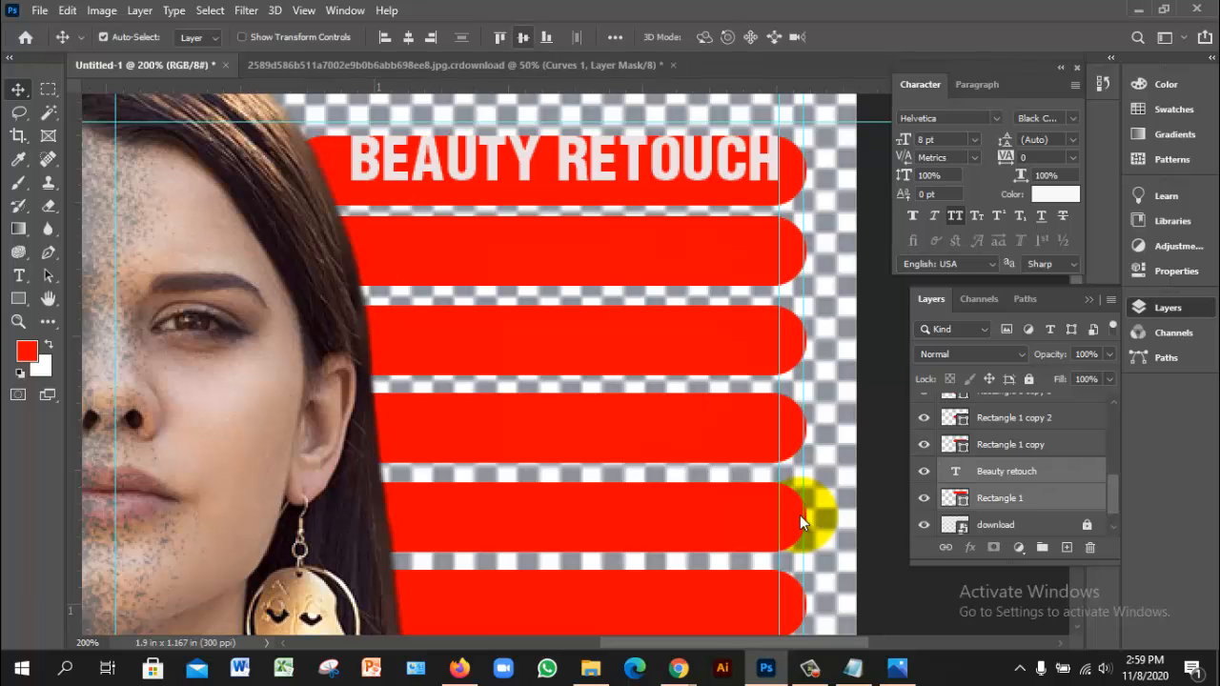
click(830, 219)
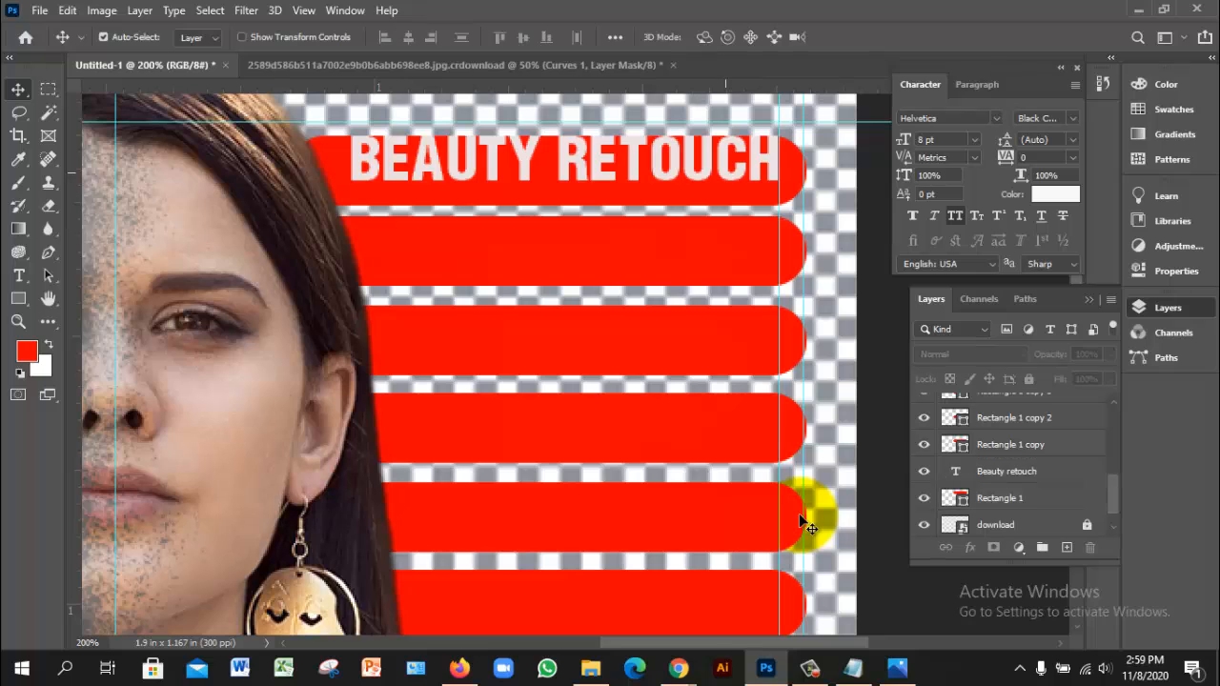
Nudge the BEAUTY RETOUCH text down until its letters sit vertically centered in the top red bar.
click(725, 173)
key(Down)
key(Down)
key(Down)
key(Down)
key(Down)
key(Down)
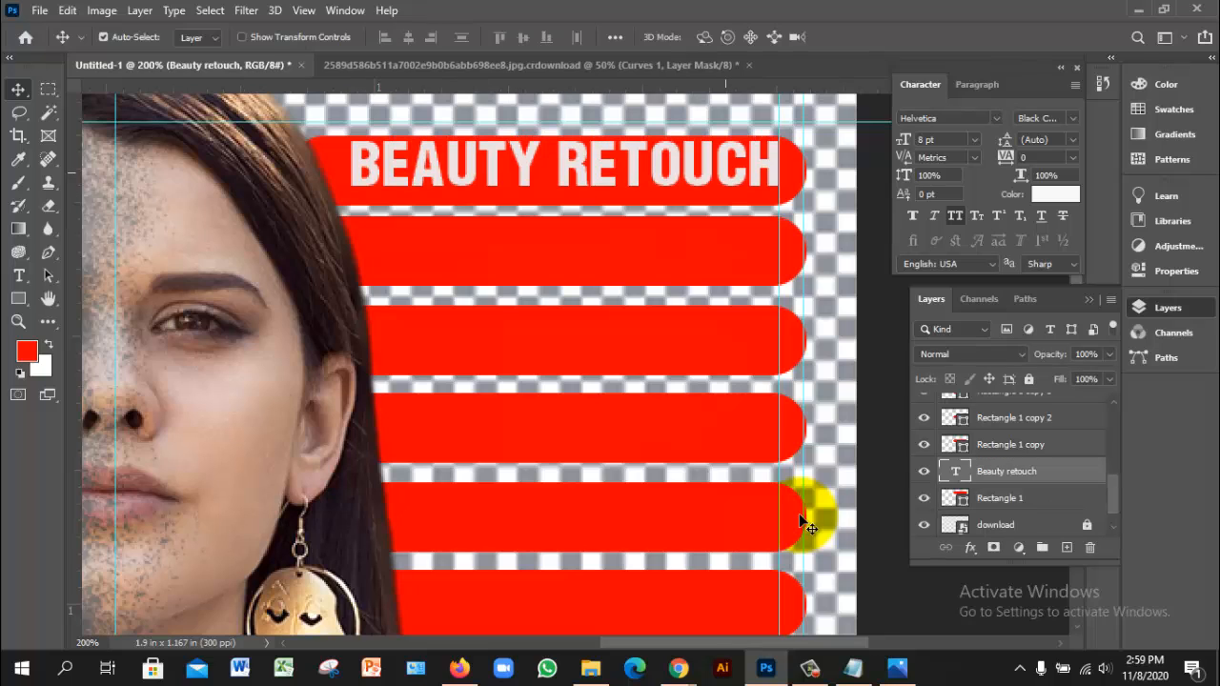
key(Down)
key(Down)
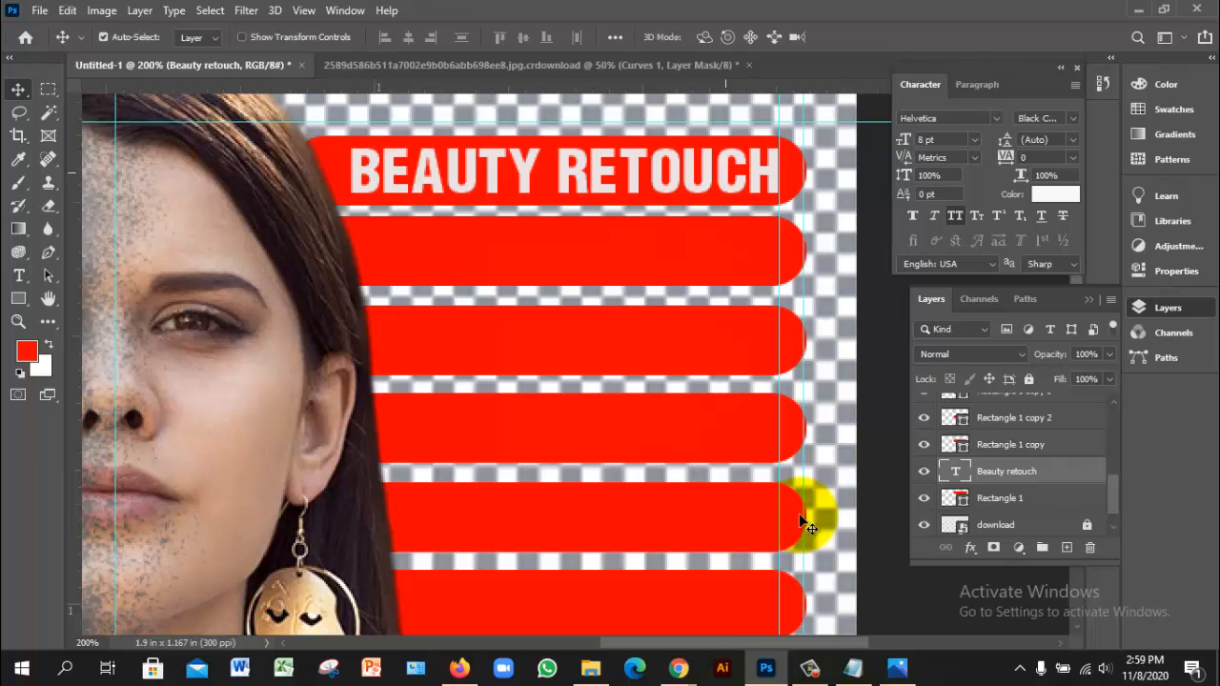
key(ctrl+minus)
click(801, 523)
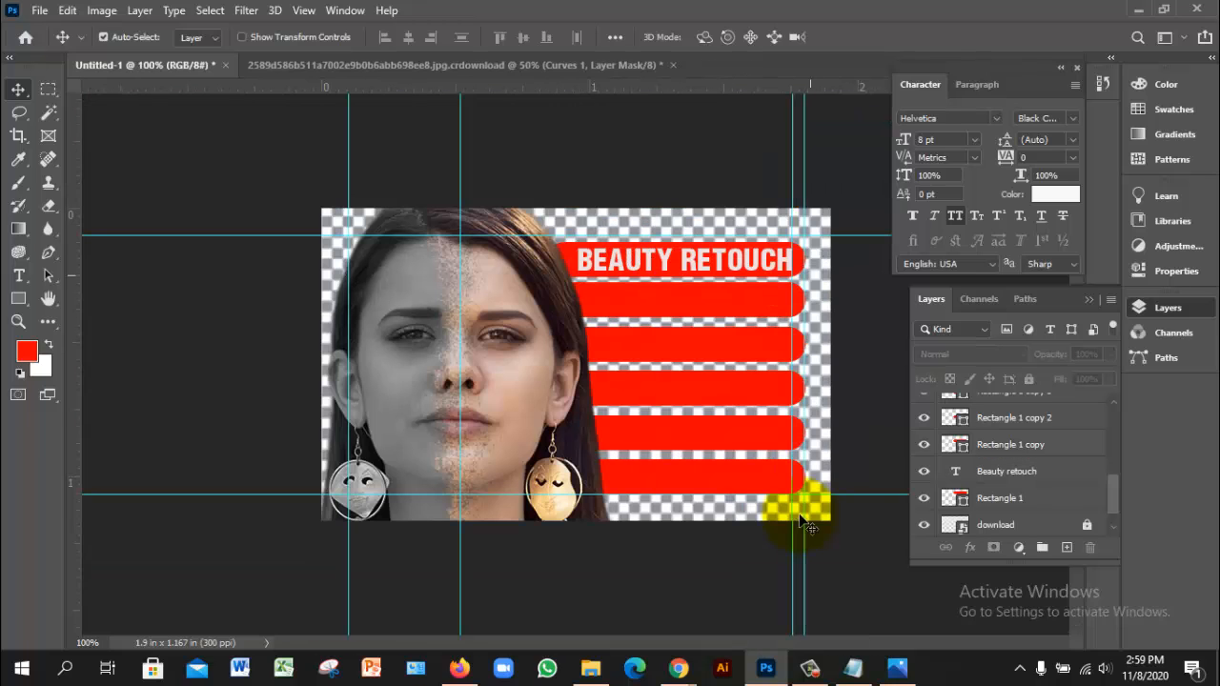
Add an Inner Glow effect to the BEAUTY RETOUCH text layer with the Normal blend mode.
click(801, 523)
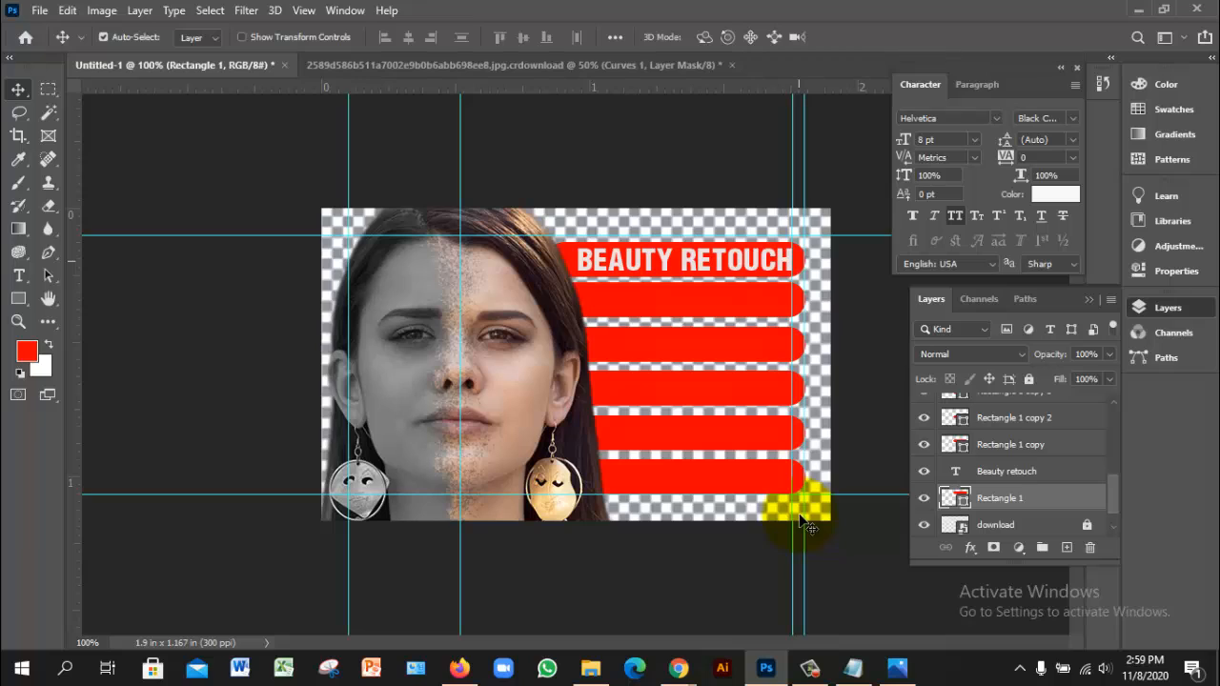
key(alt+bracketright)
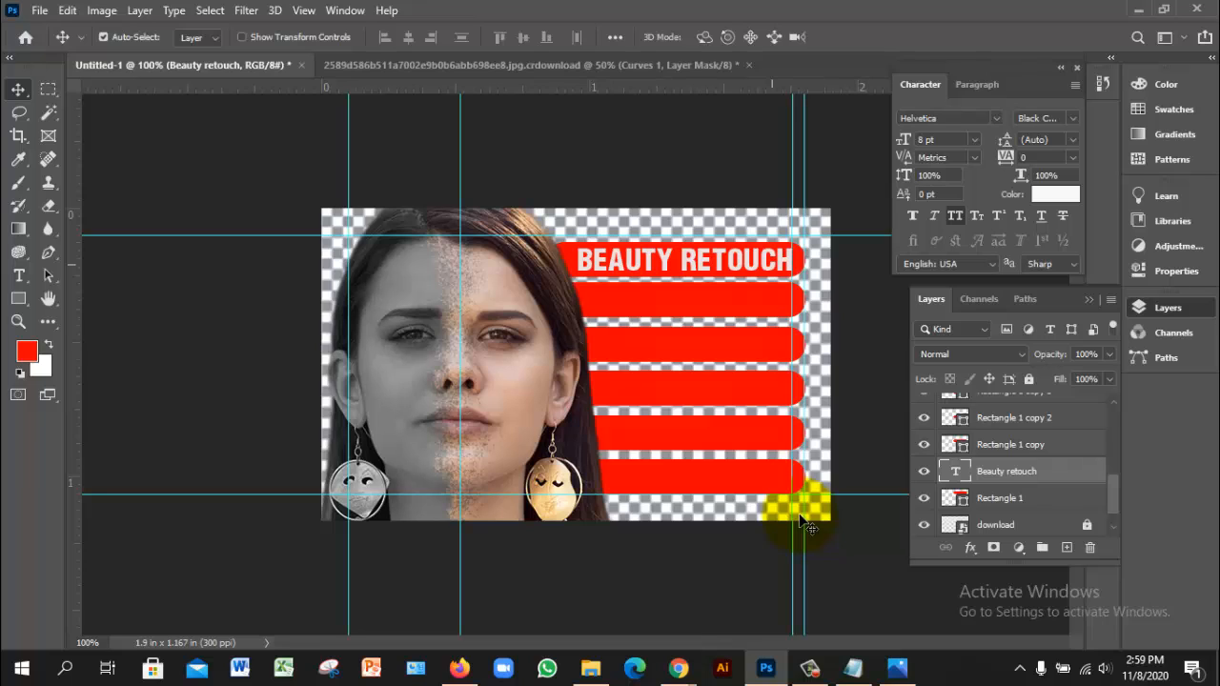
key(ctrl+plus)
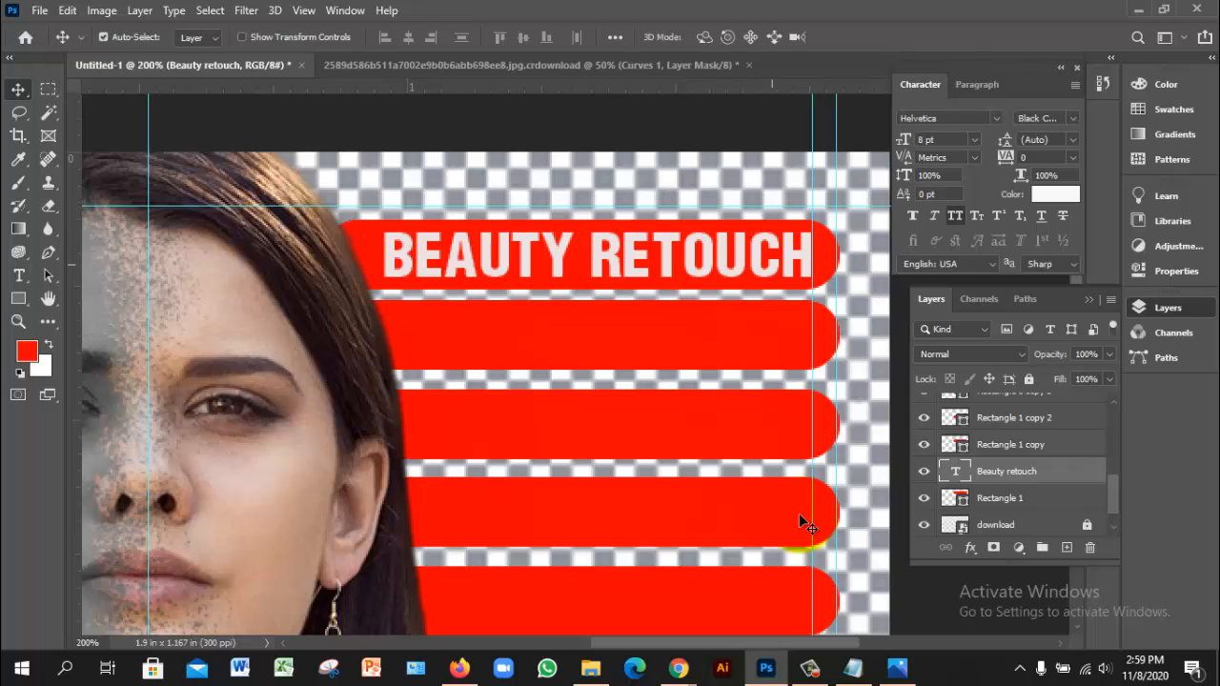
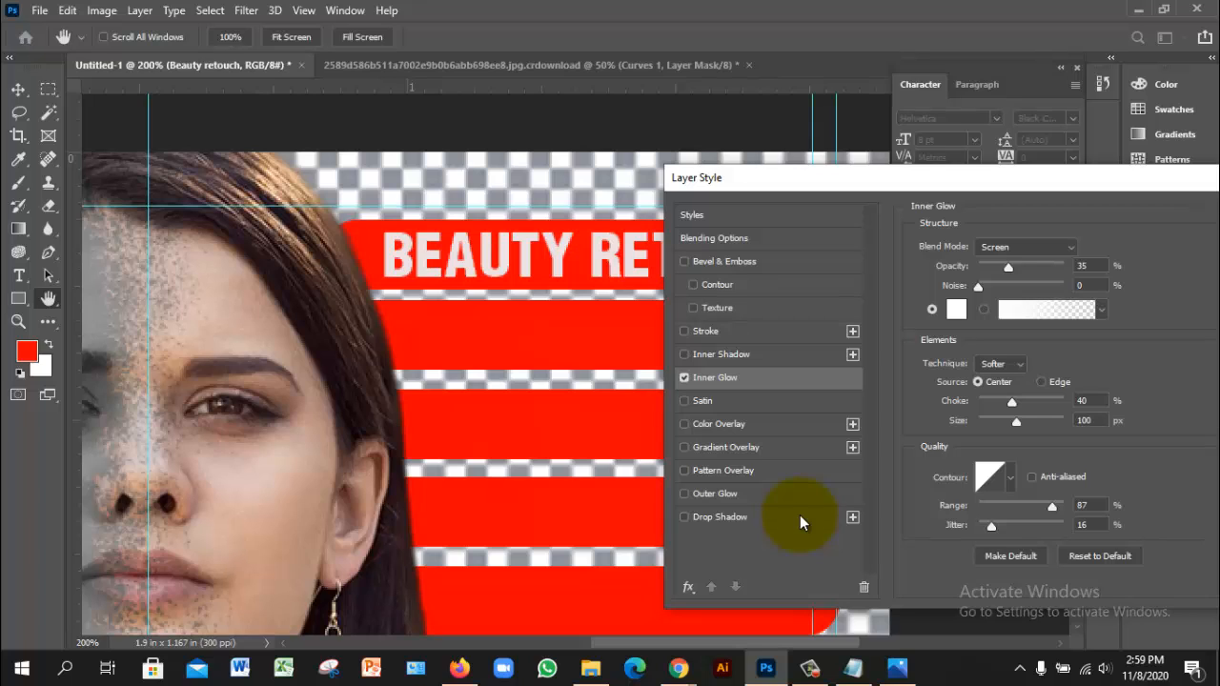
click(1026, 247)
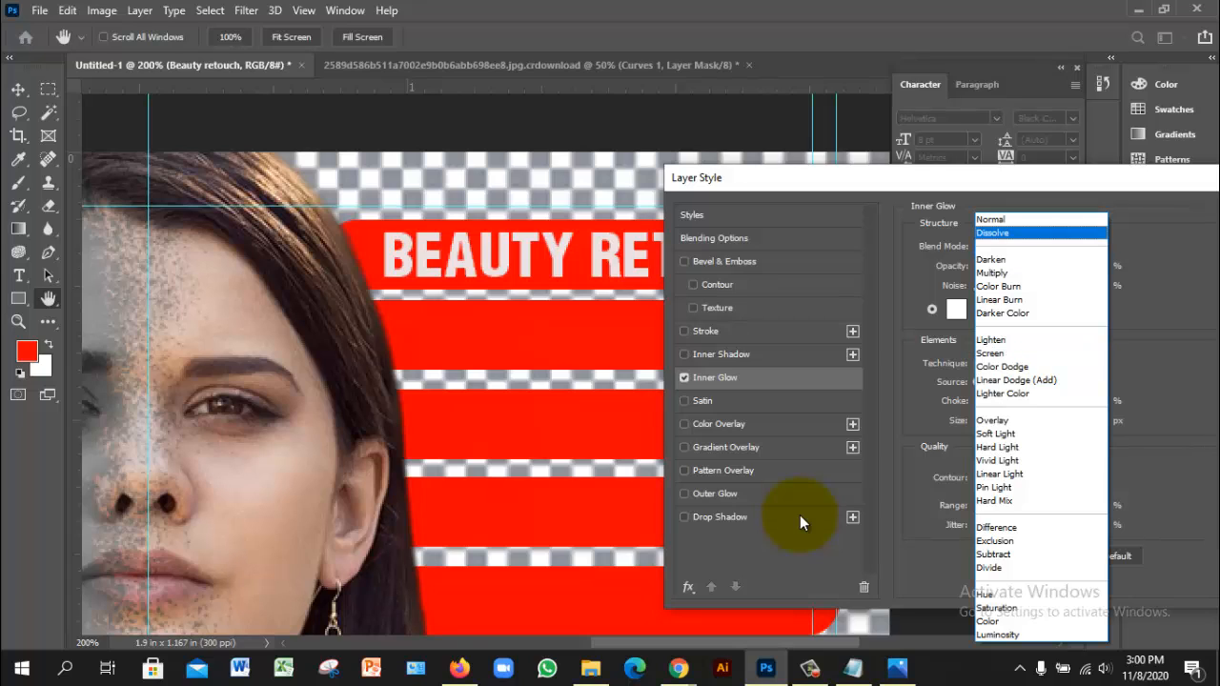
click(992, 220)
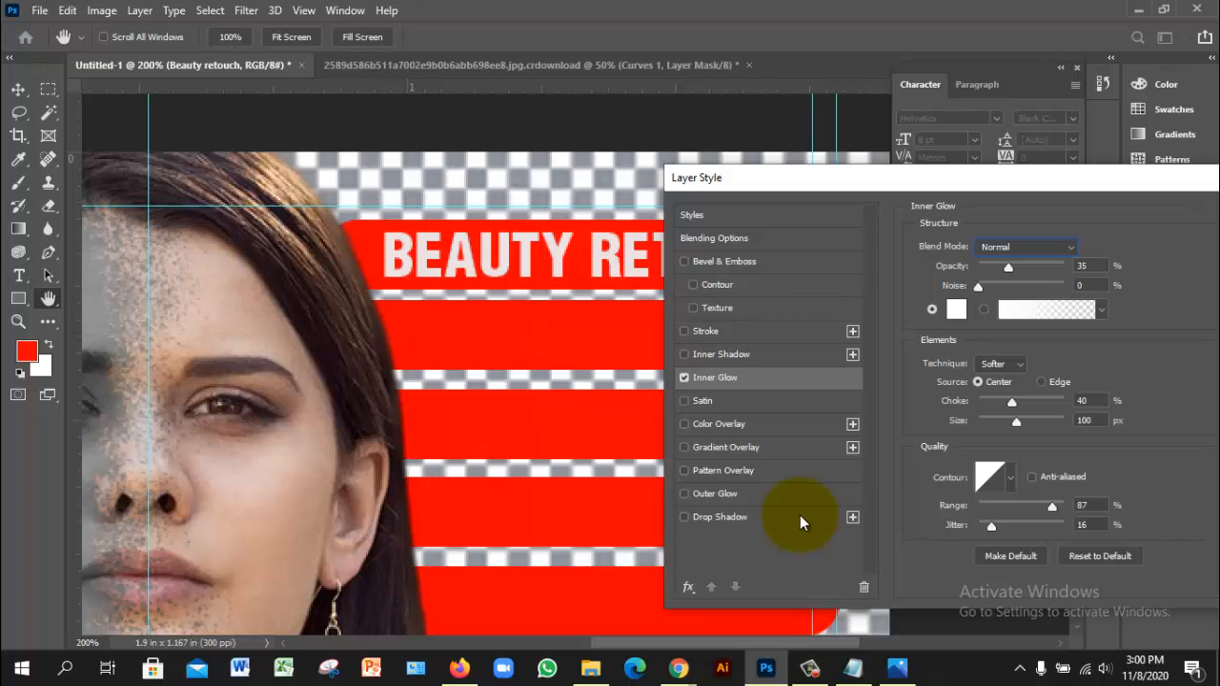
Set the Inner Glow color to yellow f9e505.
click(956, 310)
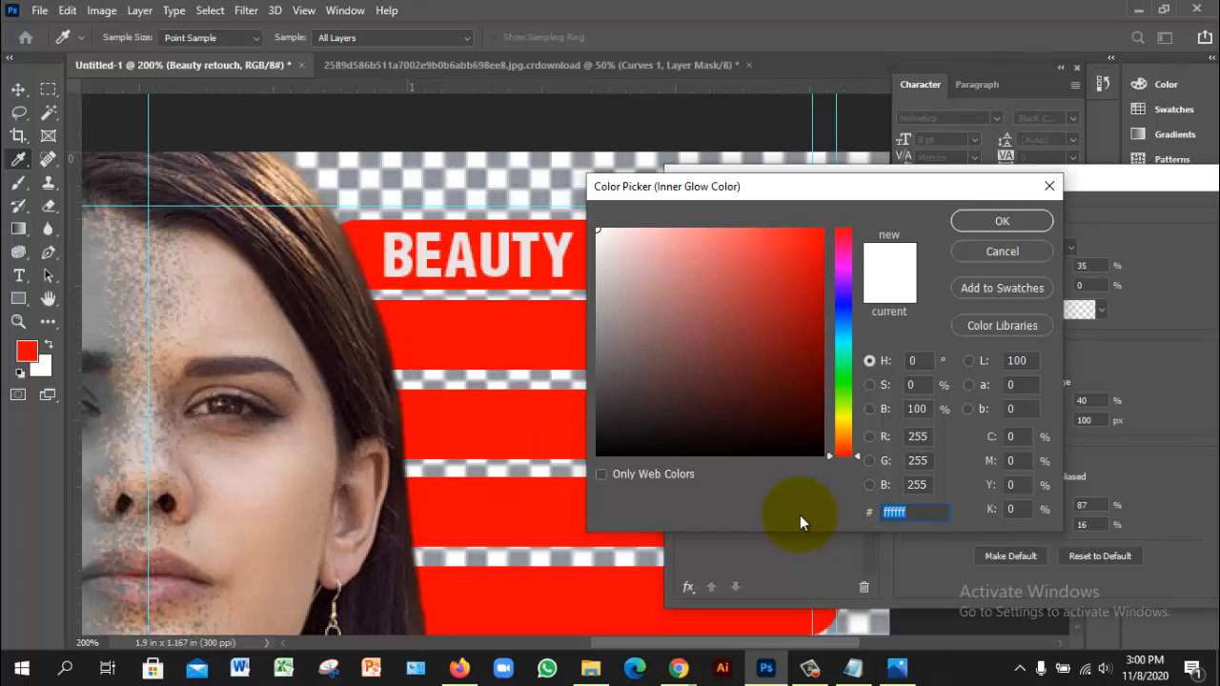
click(844, 420)
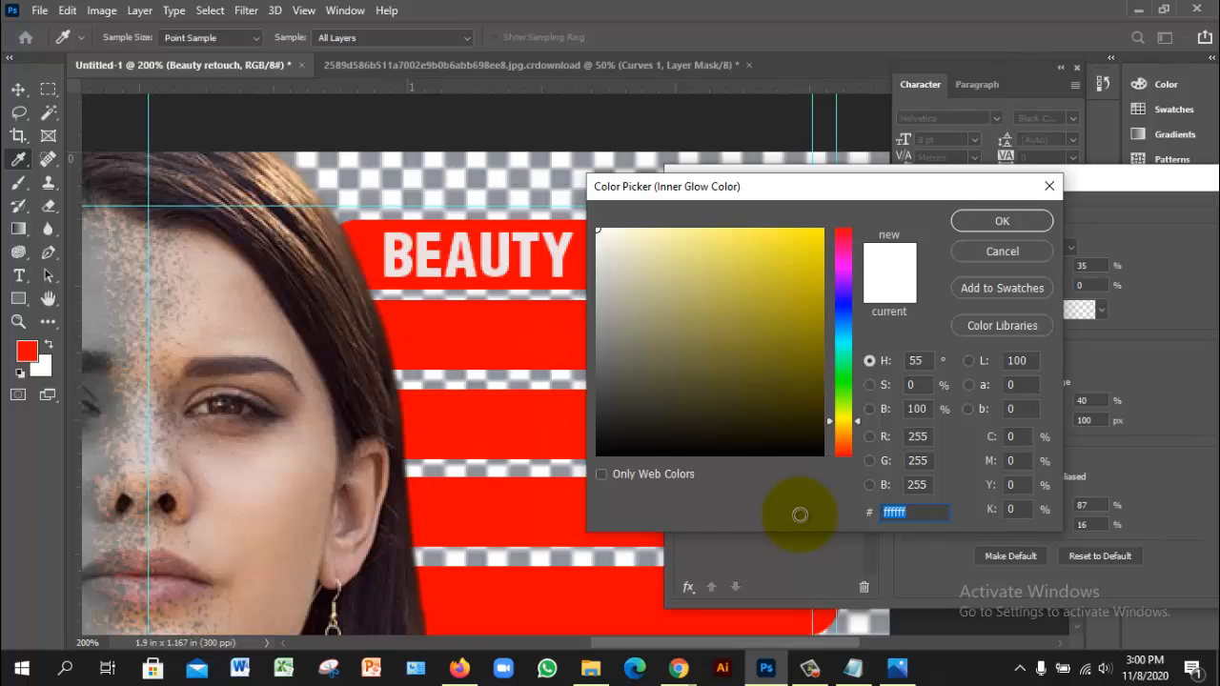
click(819, 234)
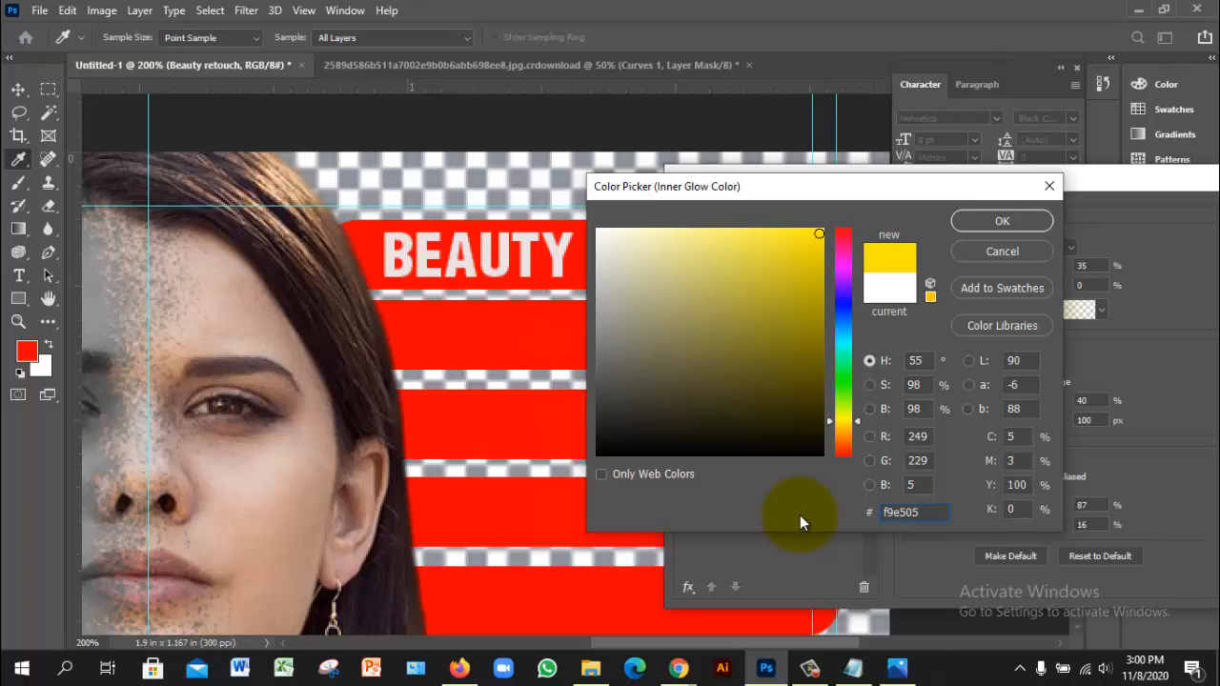
key(Return)
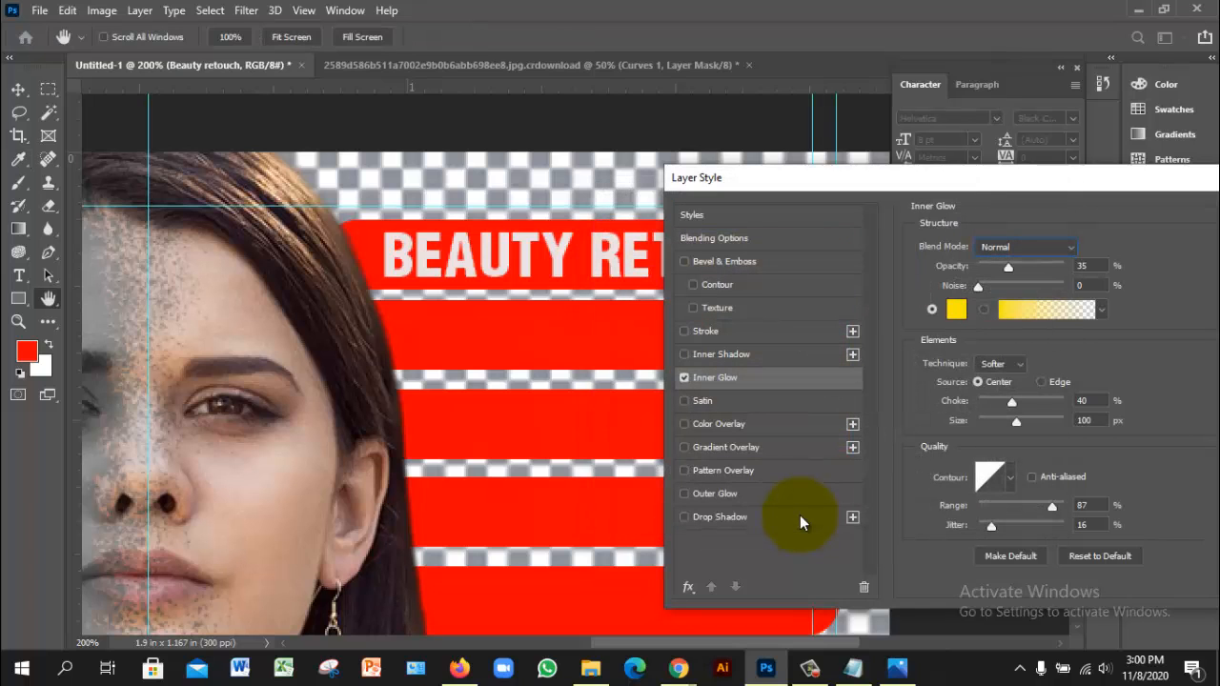
Set the Inner Glow to 45% opacity, 114 px size, the Precise technique and the Edge source.
drag(1009, 268, 1016, 268)
drag(1016, 421, 1021, 421)
click(1003, 363)
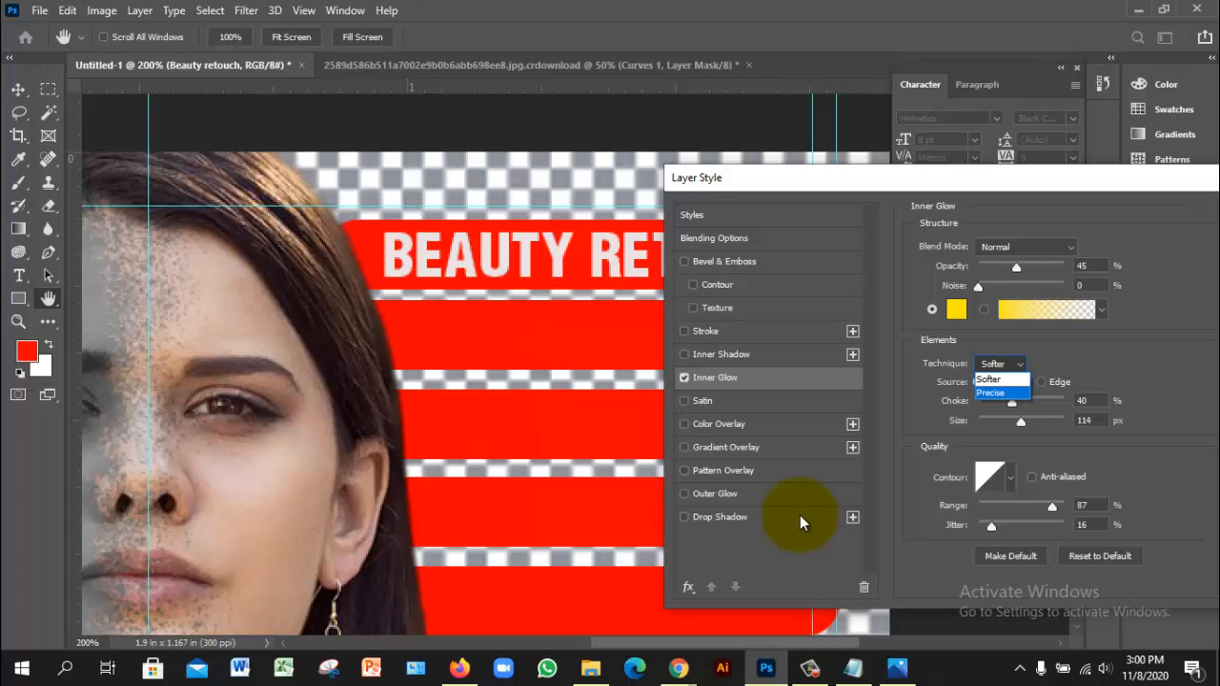
click(990, 393)
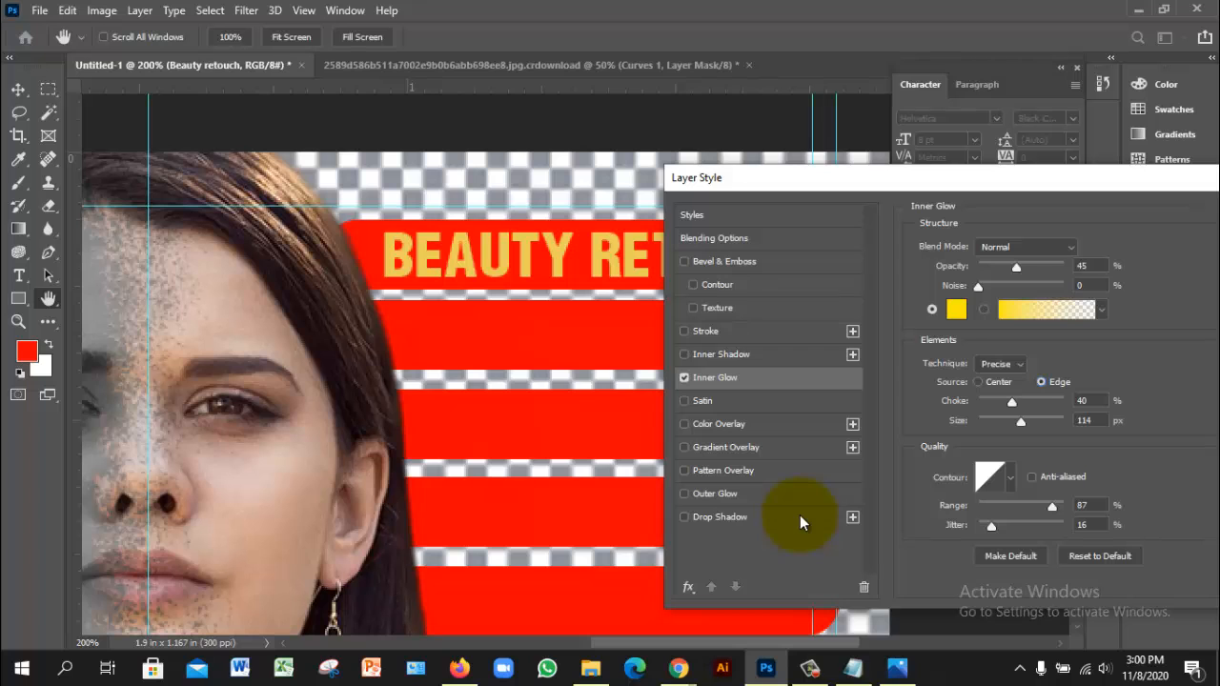
mouse_move(820, 183)
mouse_down()
mouse_move(997, 235)
mouse_move(823, 210)
mouse_move(823, 197)
mouse_up()
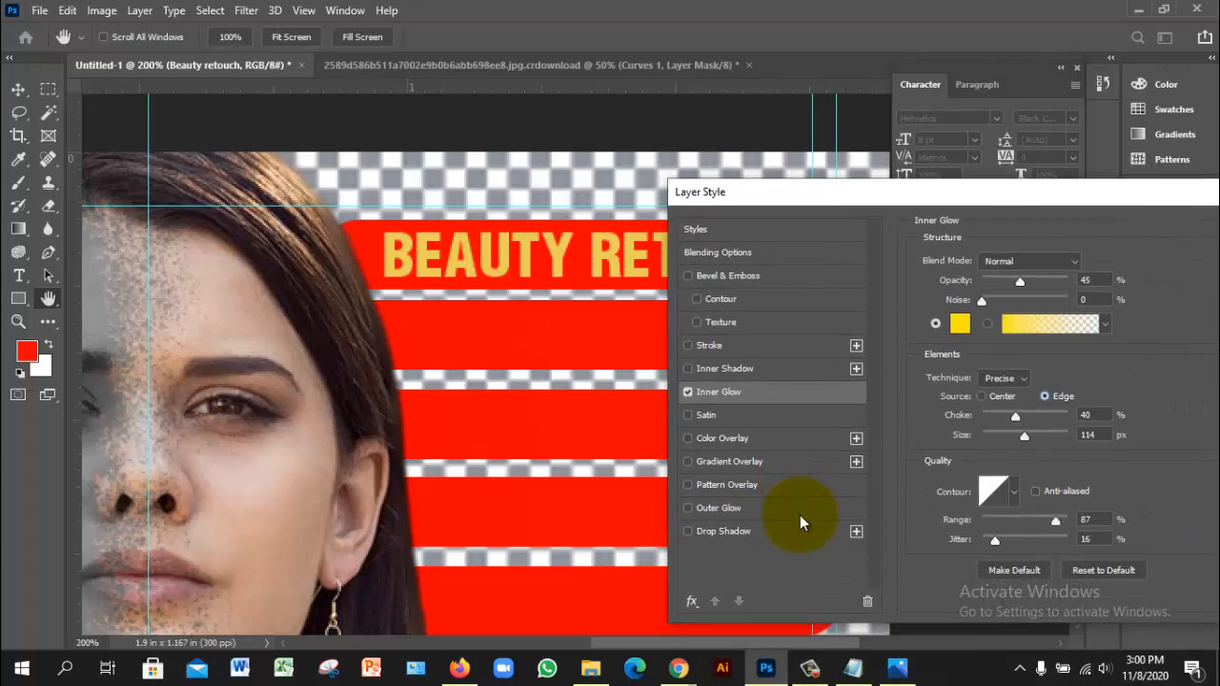
key(Left)
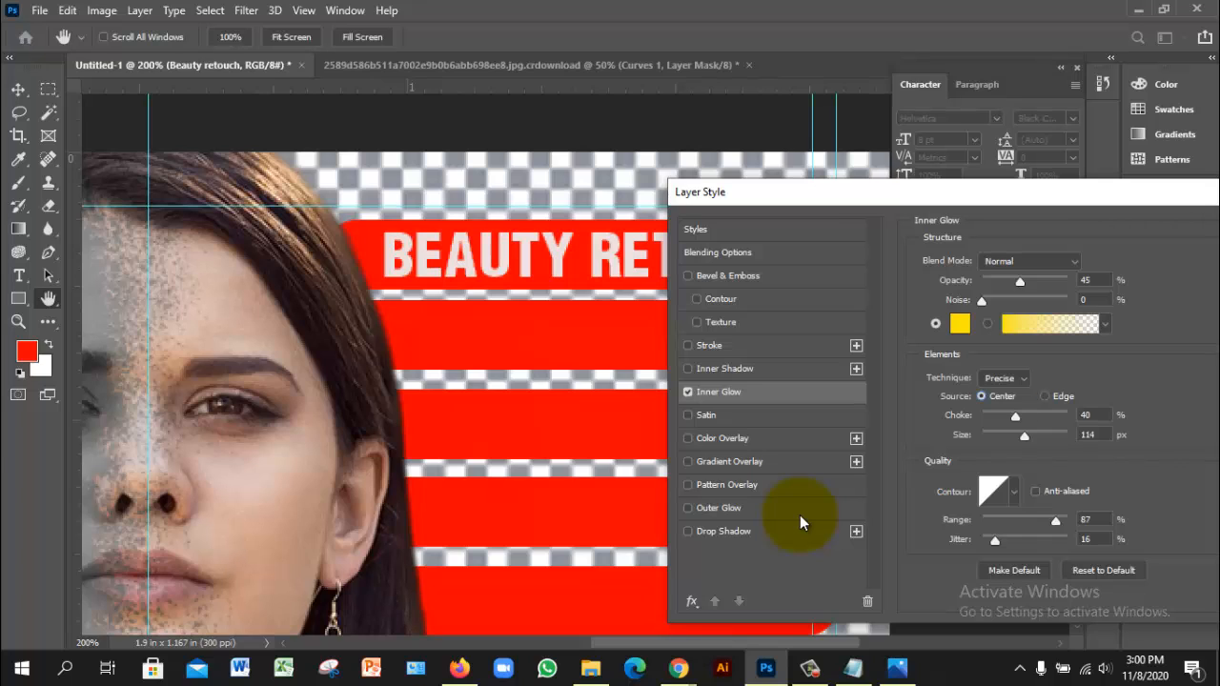
key(Right)
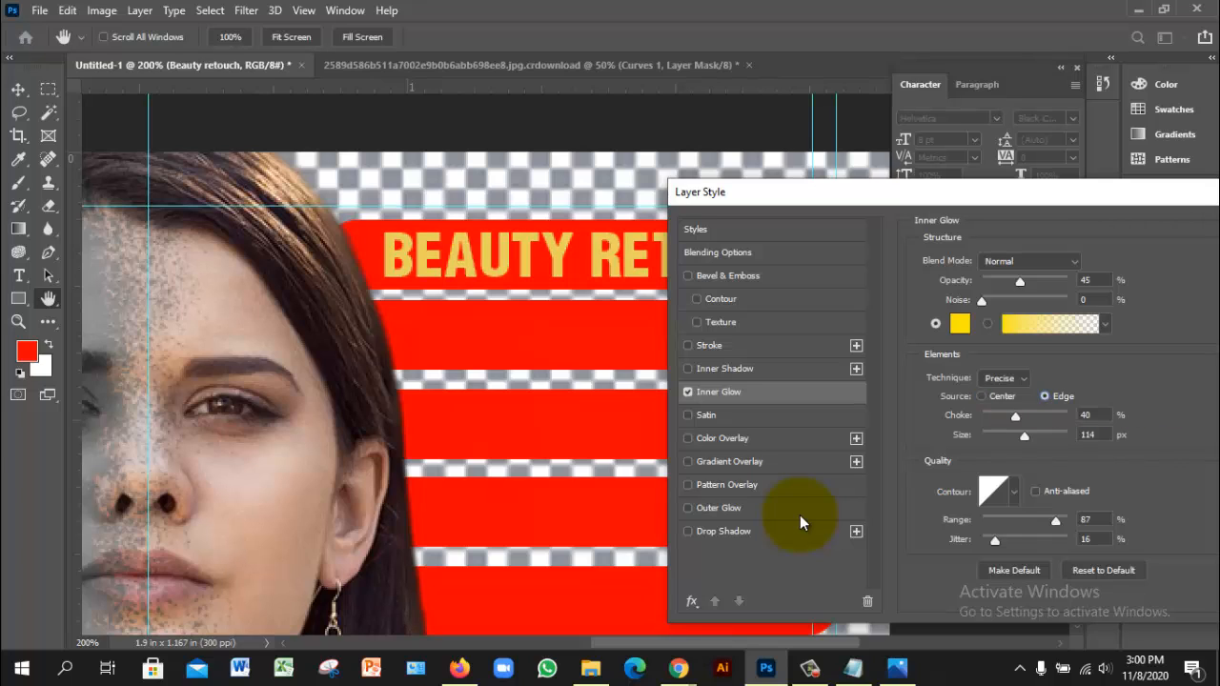
Switch the Inner Glow technique to Softer, reduce its size, choke and range, and apply the layer style.
key(alt+Down)
key(Up)
key(Return)
drag(1025, 436, 993, 437)
drag(1015, 417, 995, 416)
drag(1056, 521, 1004, 521)
drag(910, 200, 697, 196)
key(Return)
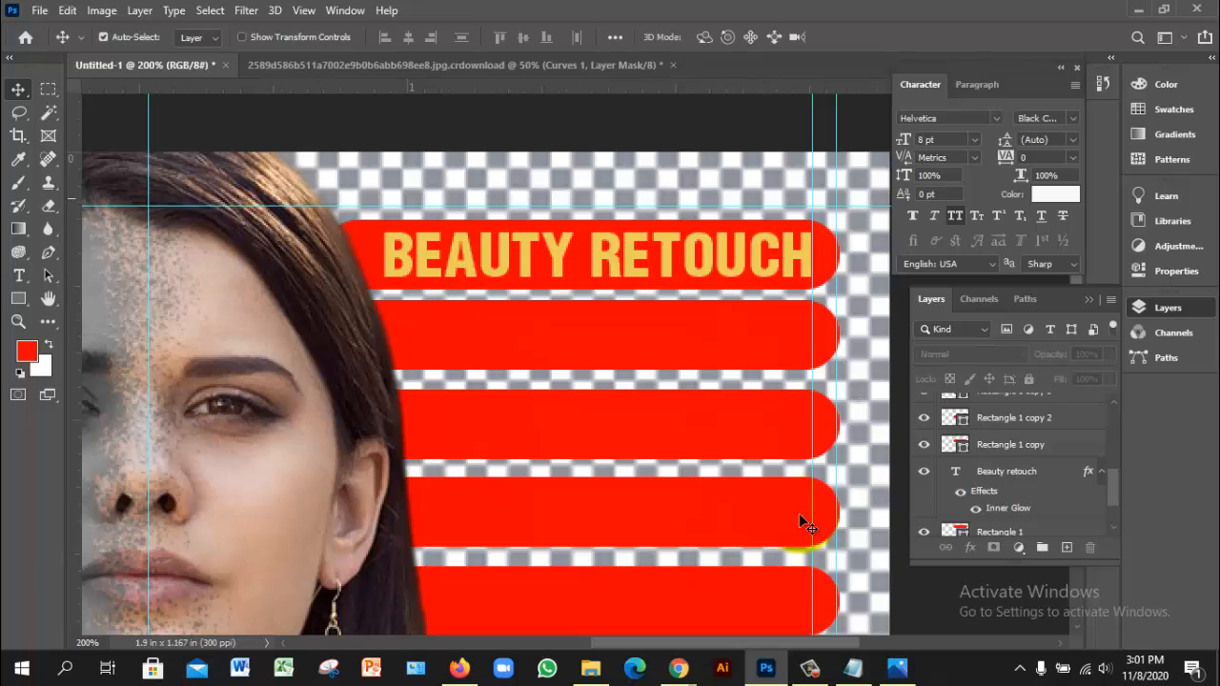
key(ctrl+minus)
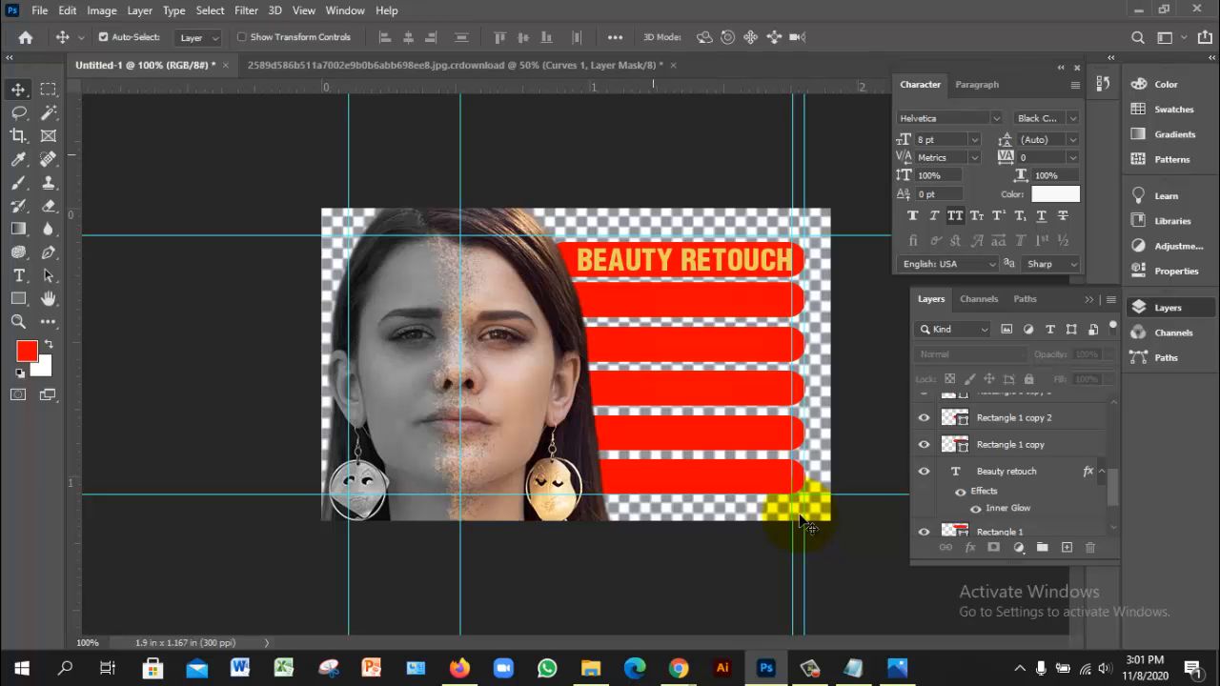
Switch to Chrome, bring up the Google Meet presentation and move its tab after the Facebook tab.
key(ctrl+Tab)
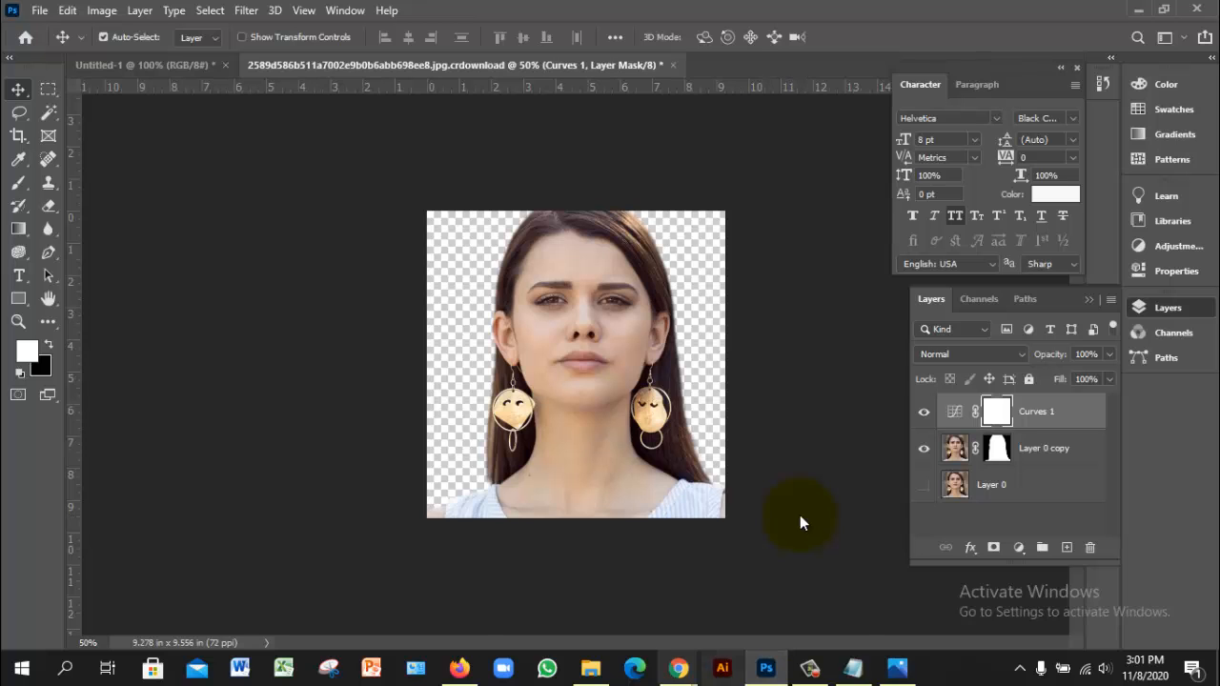
click(679, 668)
click(800, 522)
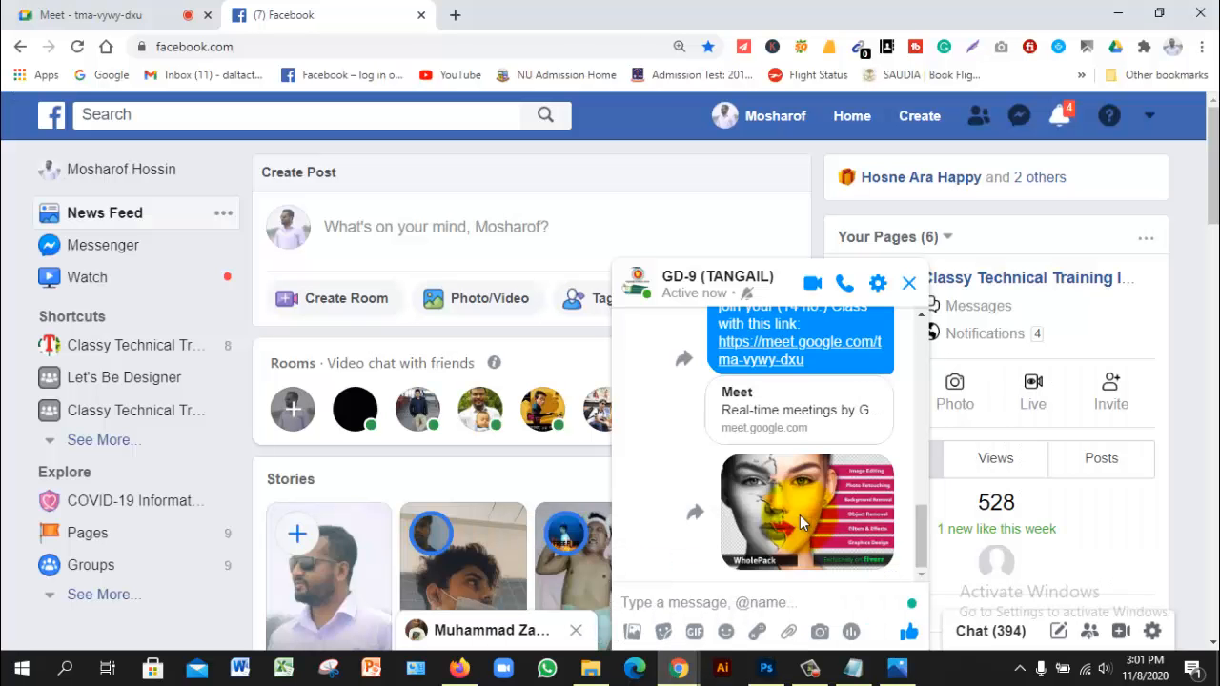
click(105, 15)
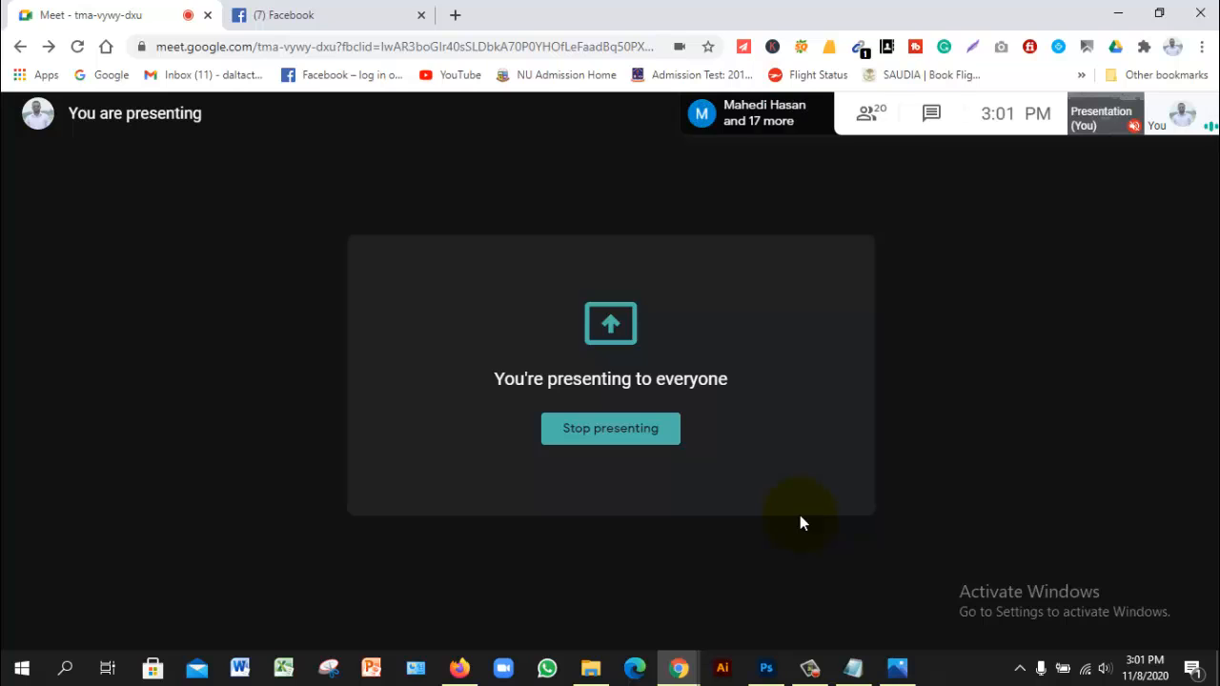
drag(105, 15, 347, 16)
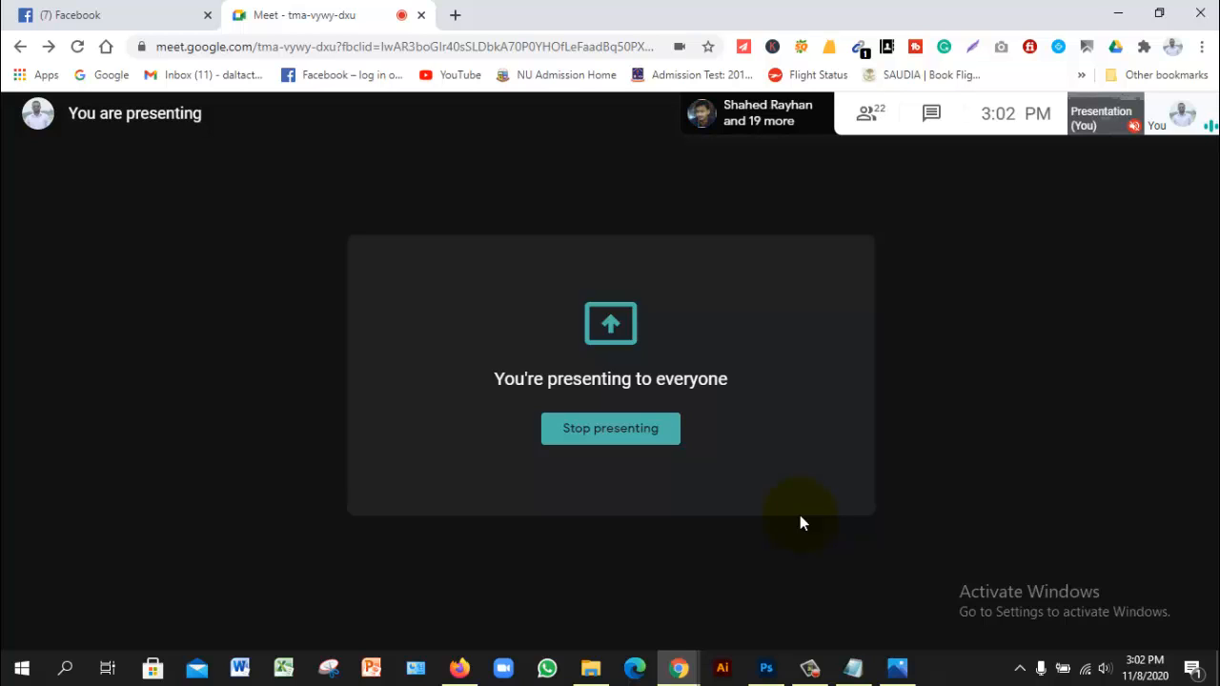
Switch to Photoshop and close the separate portrait cutout document without saving its changes.
key(alt+Tab)
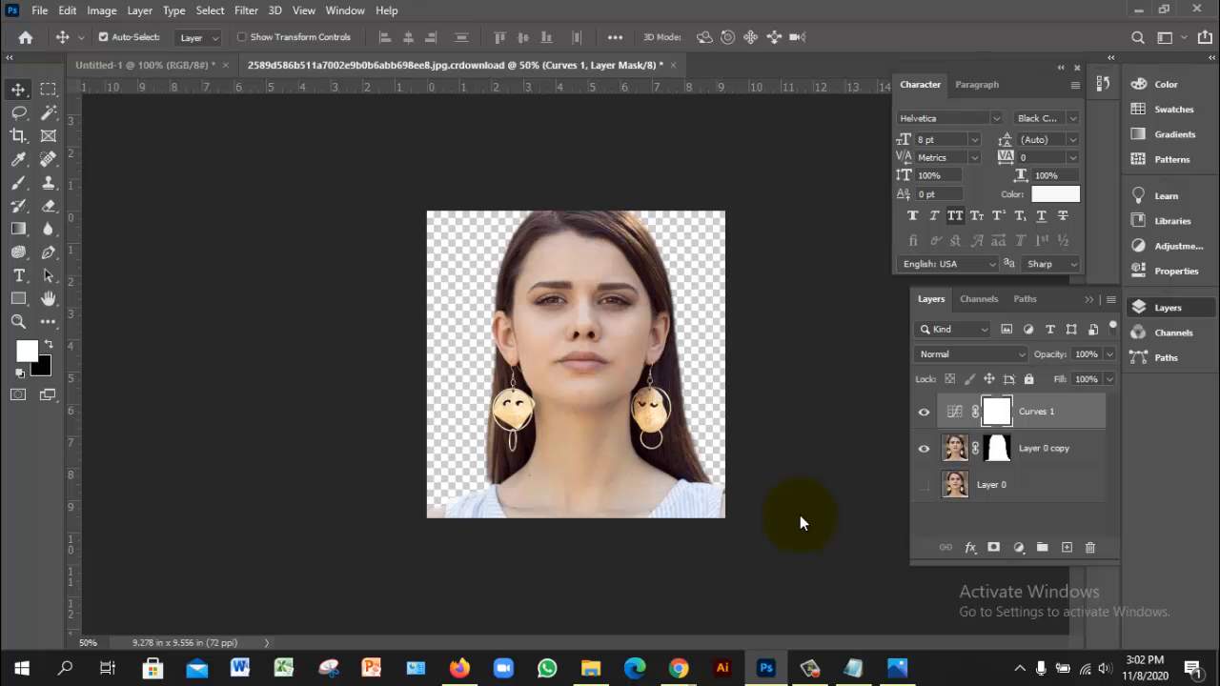
key(ctrl+Tab)
key(ctrl+Tab)
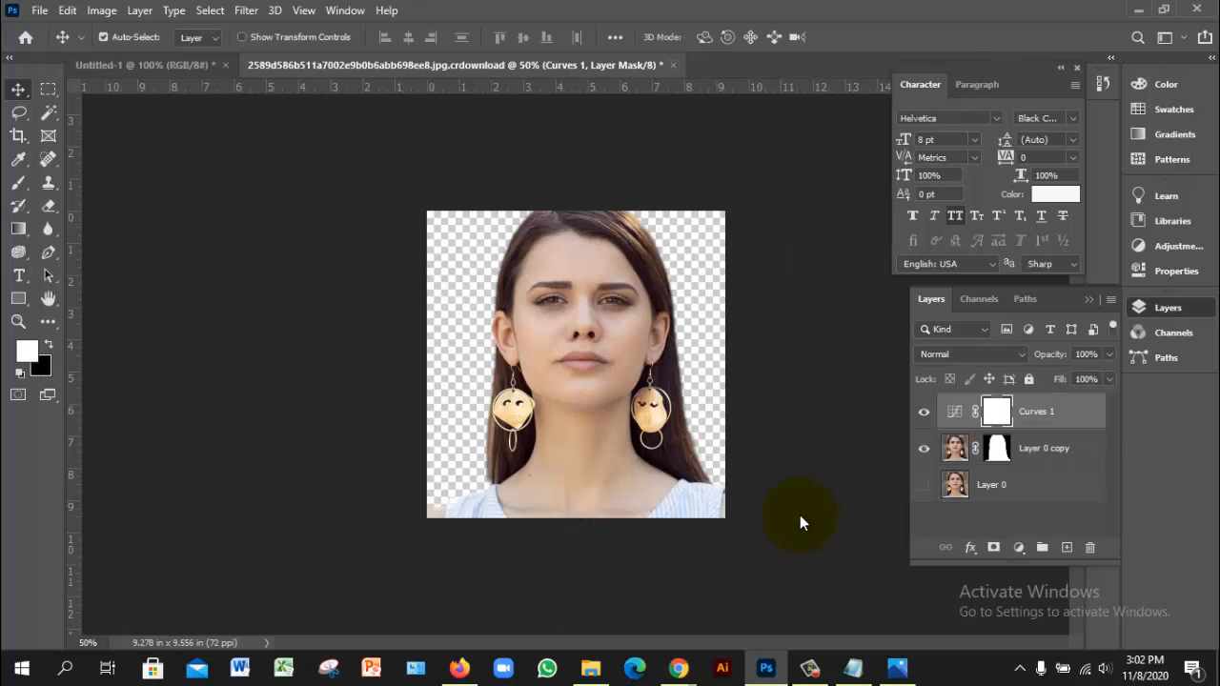
key(ctrl+w)
key(n)
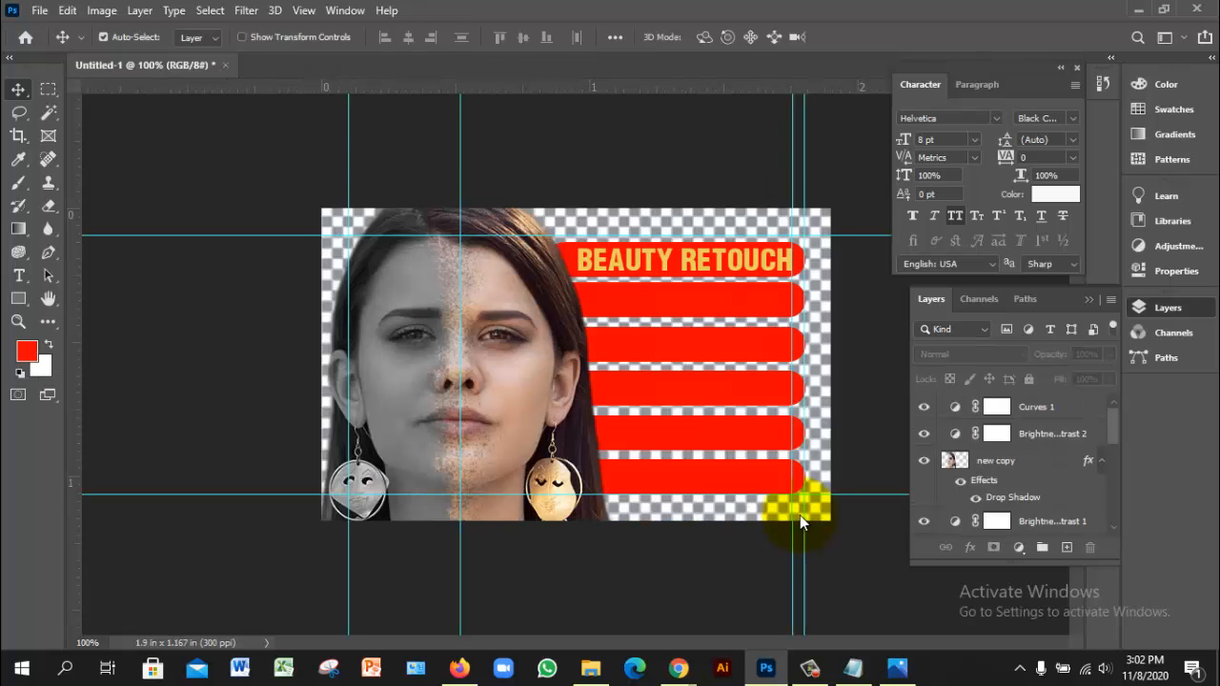
key(alt+f)
key(Down)
key(Return)
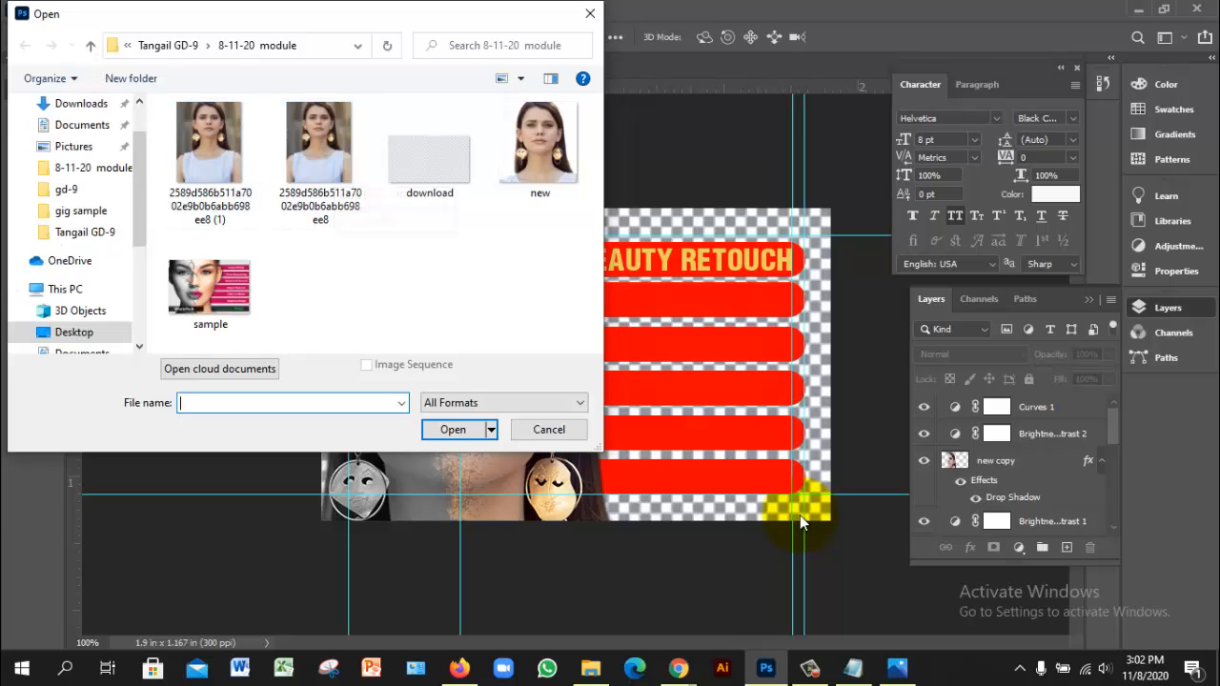
click(549, 430)
Switch to the Chrome window with the Meet tab and open unsplash.com in a new tab.
click(679, 669)
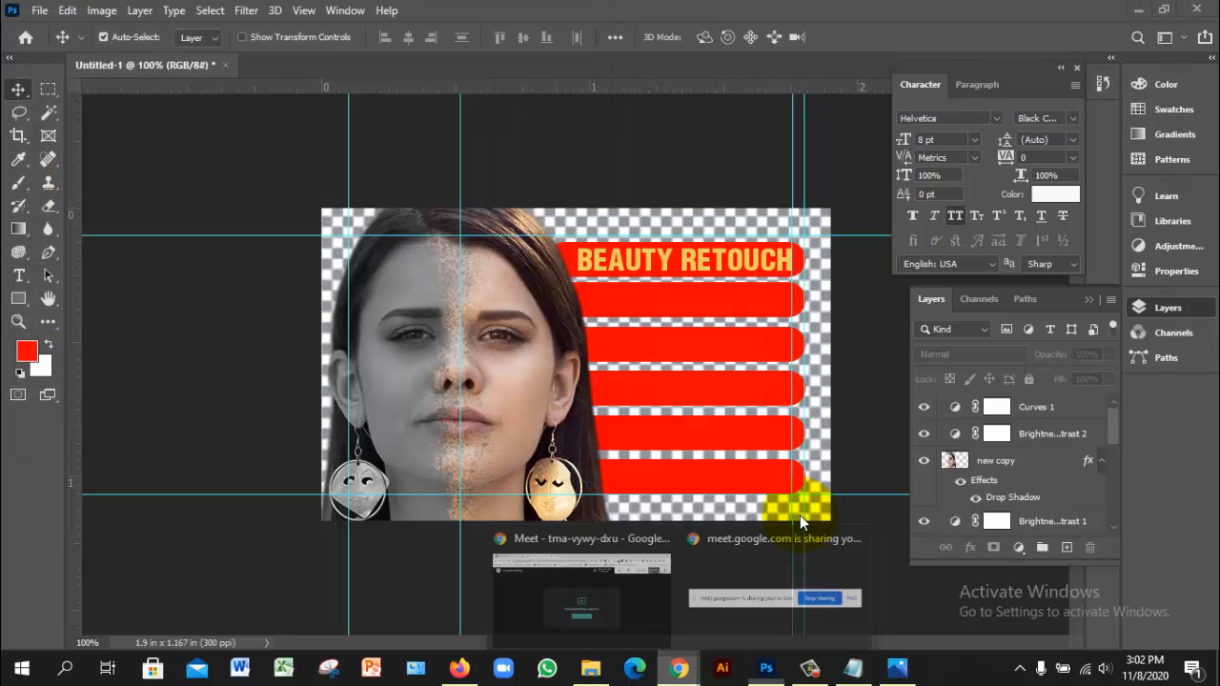
click(581, 593)
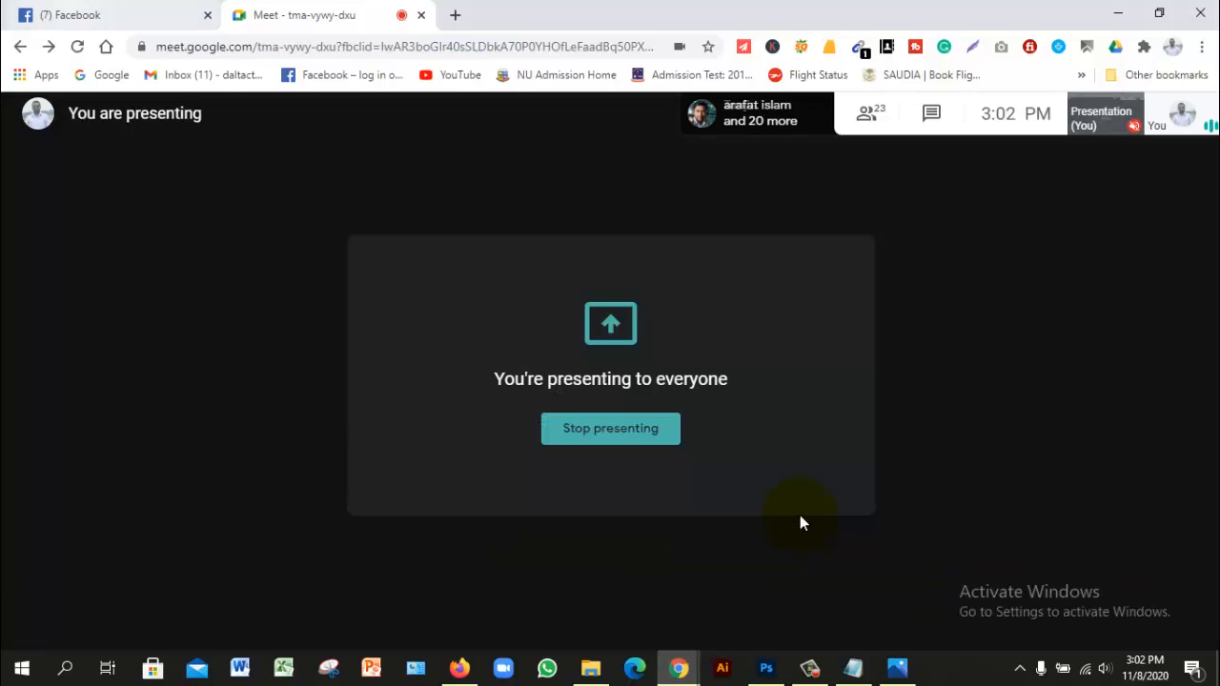
key(ctrl+t)
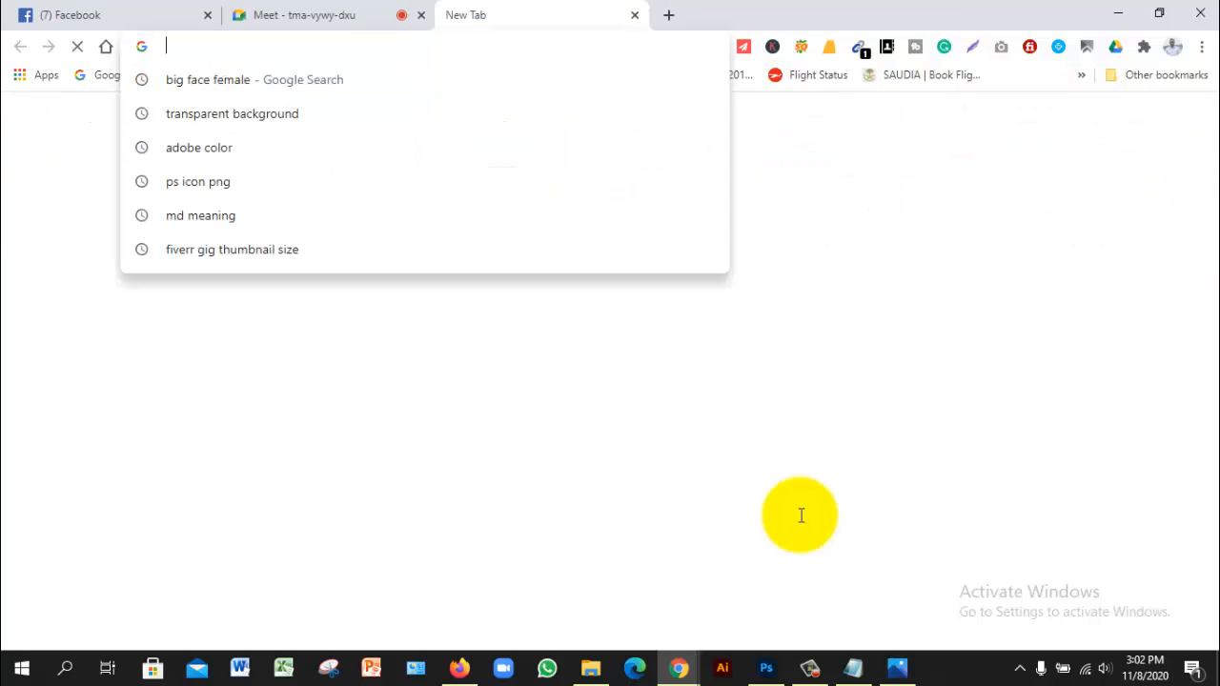
text(unsplash.com)
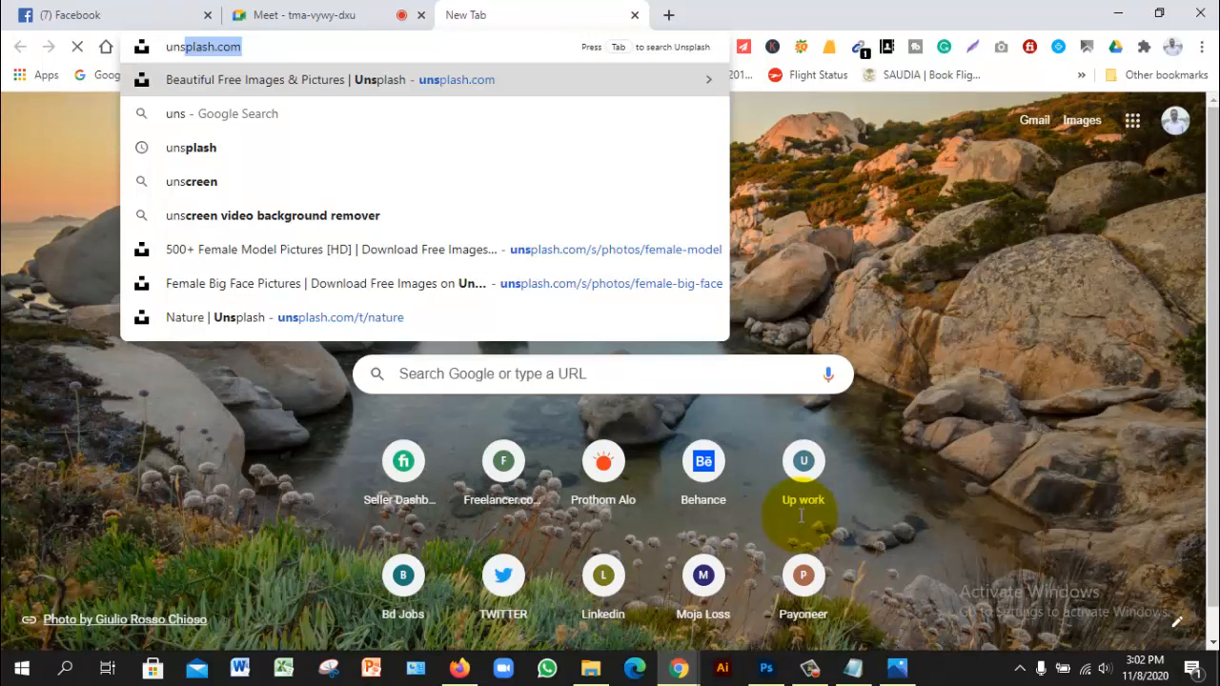
key(Return)
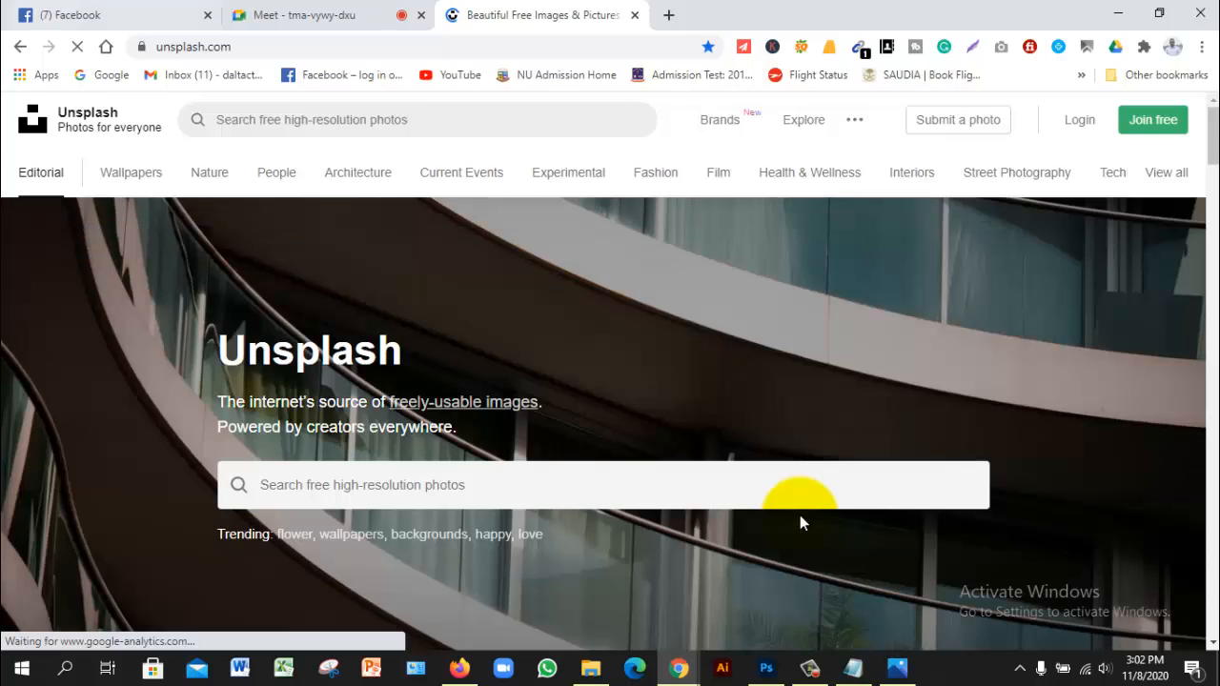
Switch to Facebook and open the group "Graphic Design Batch-9, Tangail" from the recent searches.
key(ctrl+1)
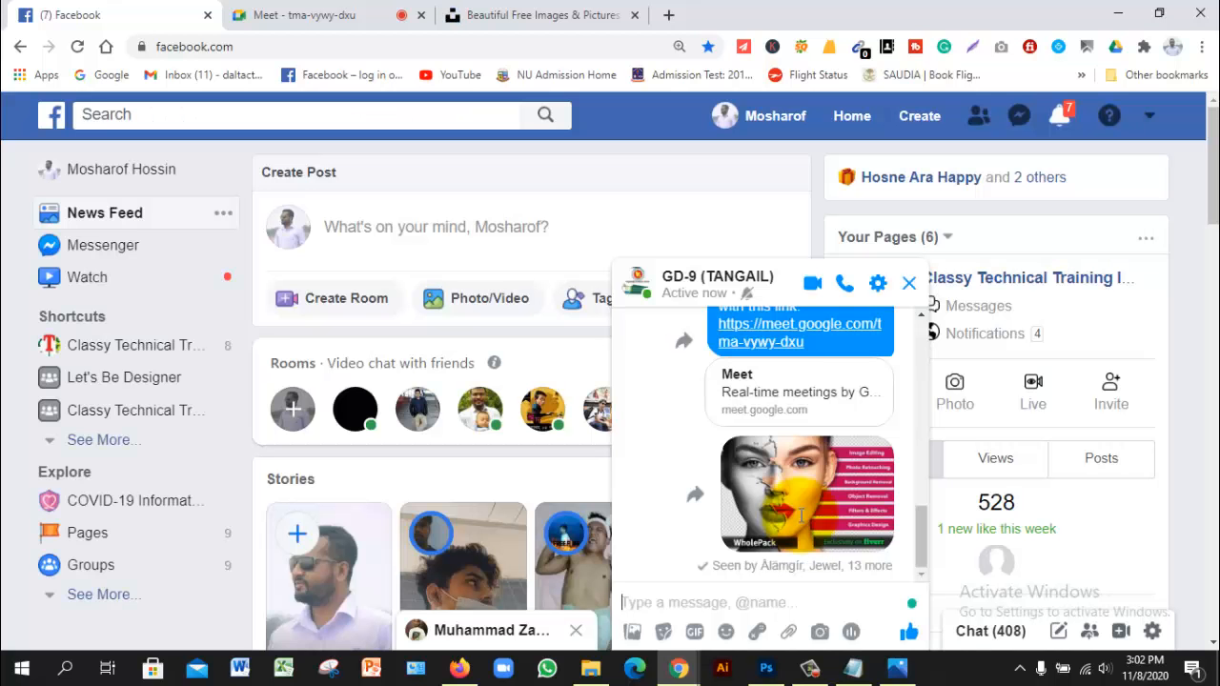
key(alt+/)
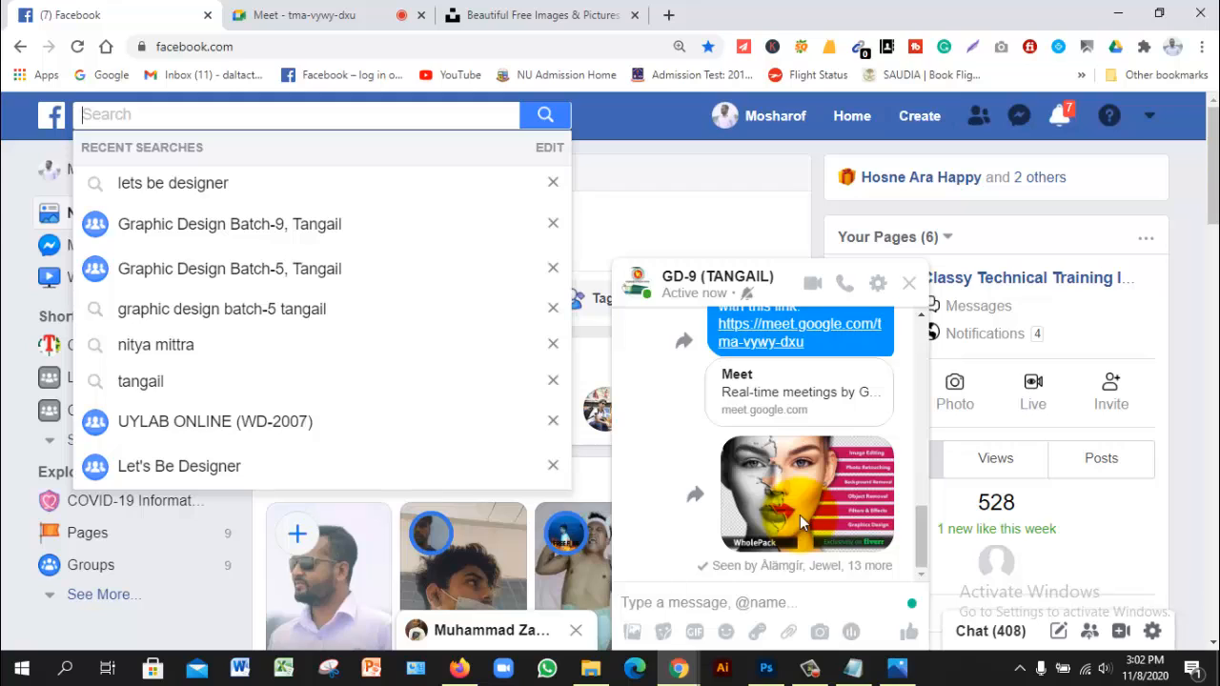
key(Down)
key(Down)
key(Return)
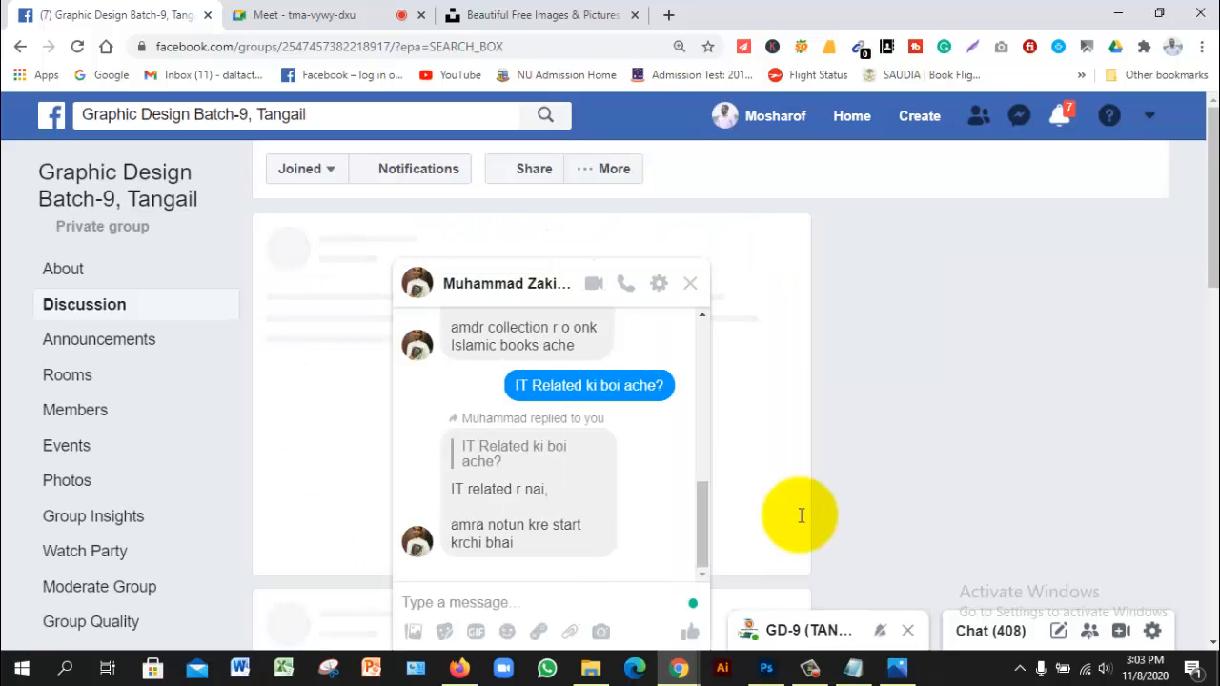
Send the message "taka paichen?" in the open private chat and close the chat window.
text(taka p)
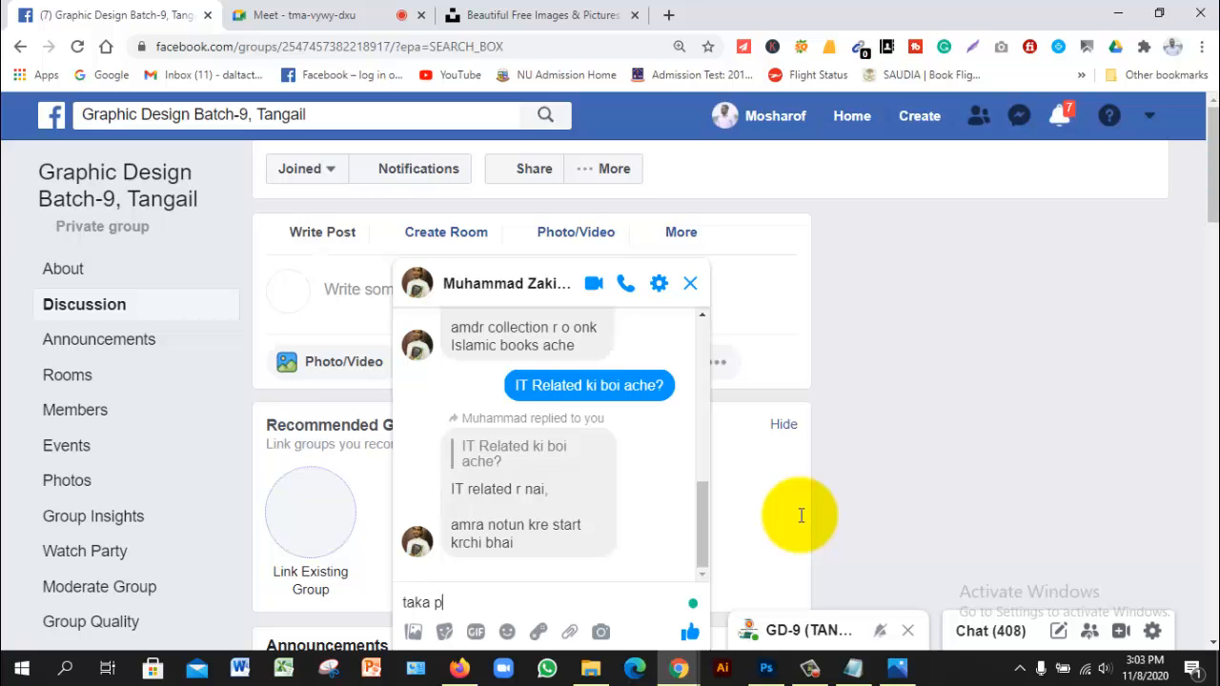
text(aichen?)
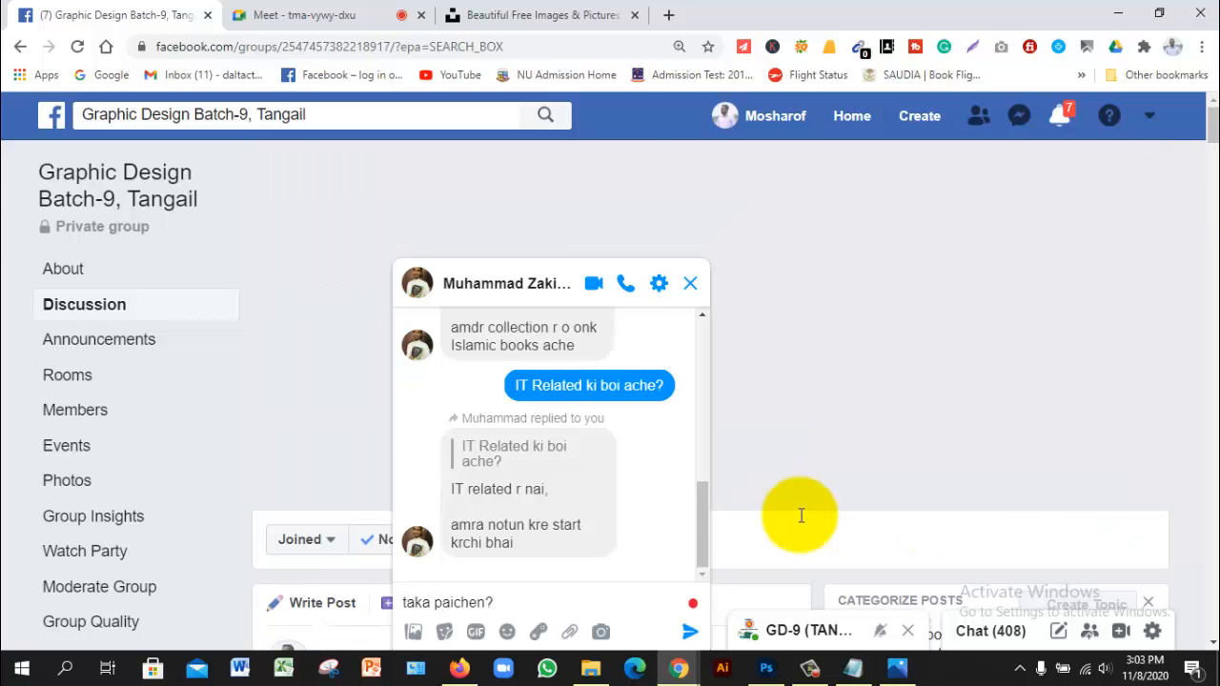
key(Return)
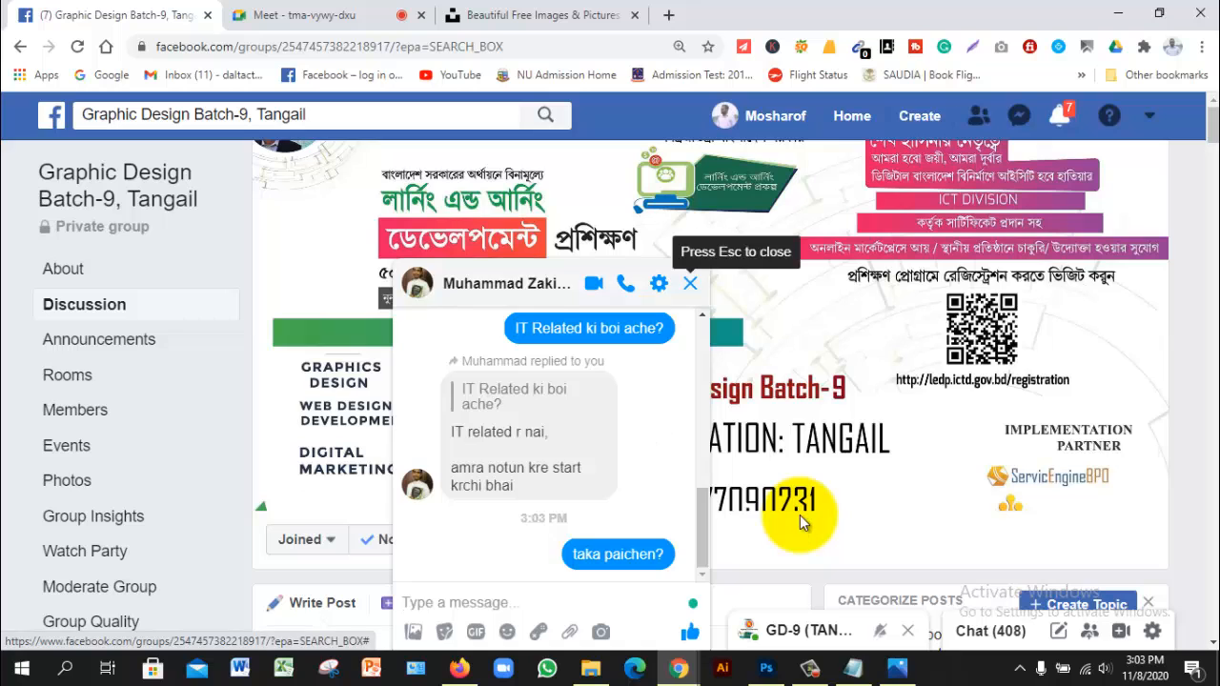
key(Escape)
Look through the group's announcements and recent posts down to the shared "Let's Be Designer" group.
scroll(801, 523, down, 6)
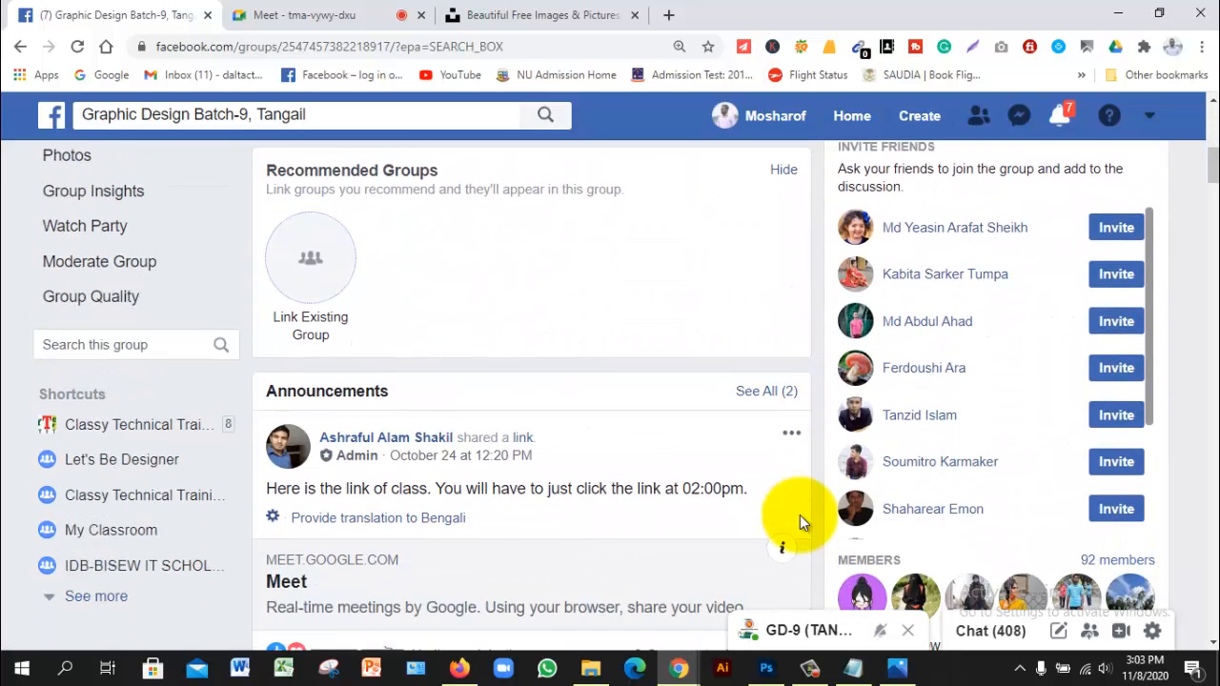
scroll(801, 522, up, 1)
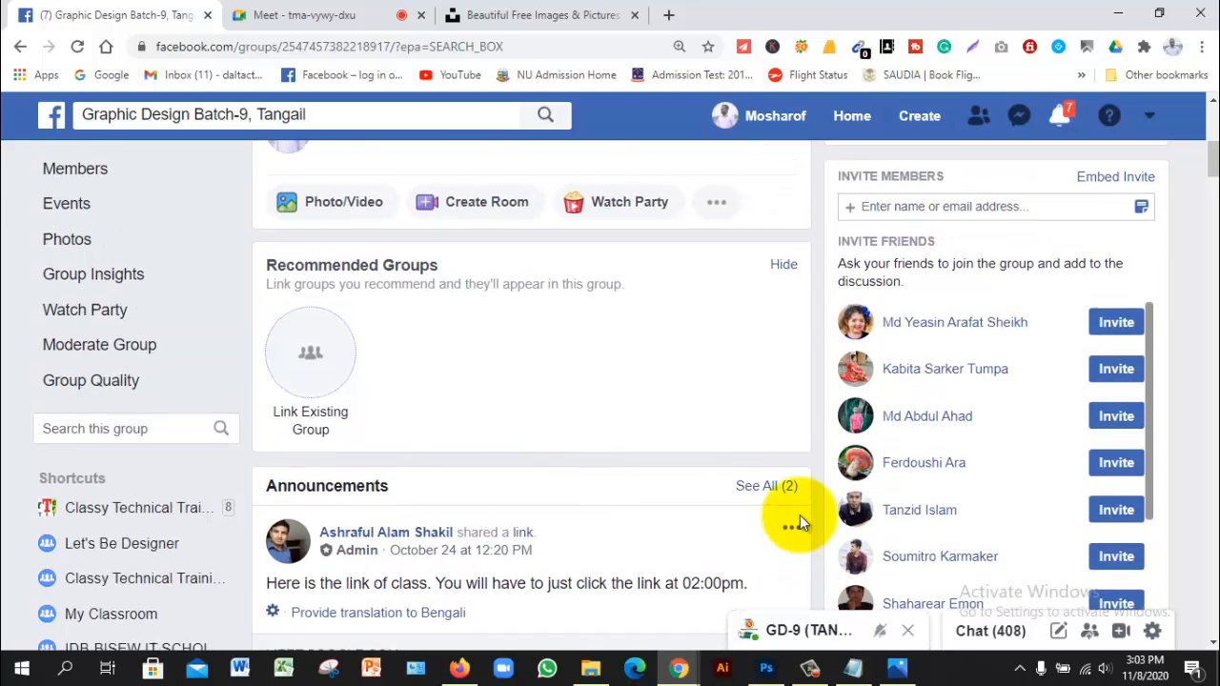
scroll(801, 523, up, 2)
scroll(801, 522, down, 6)
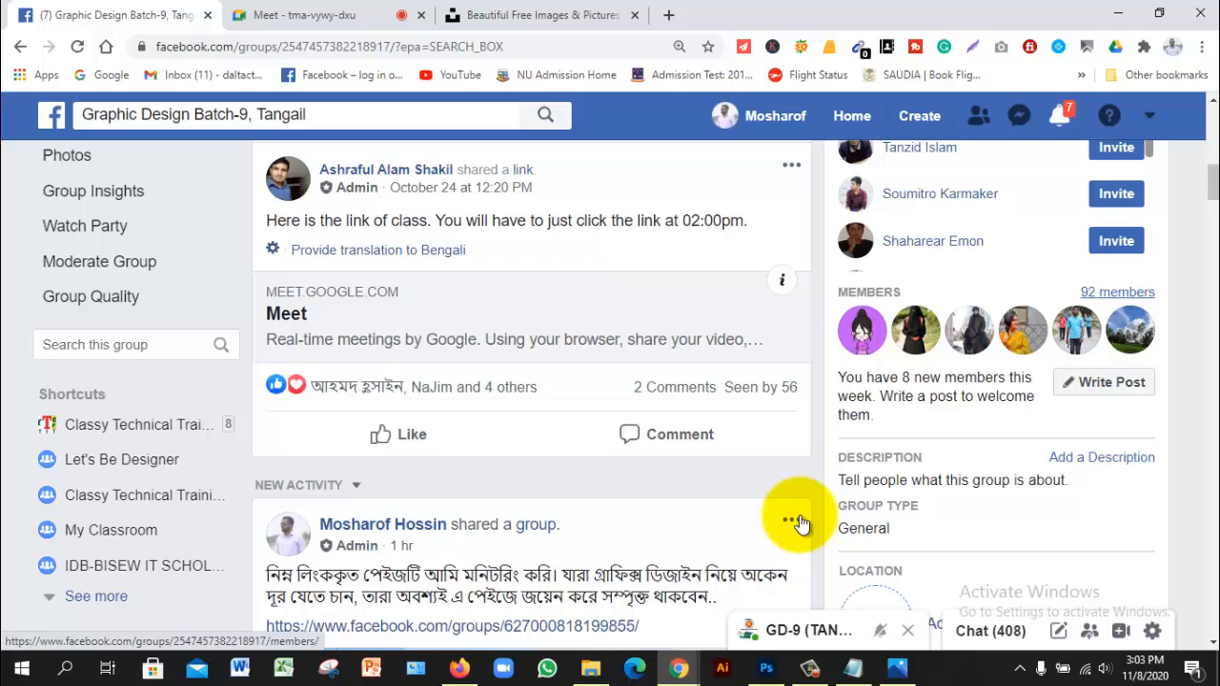
scroll(801, 523, down, 3)
scroll(800, 522, down, 2)
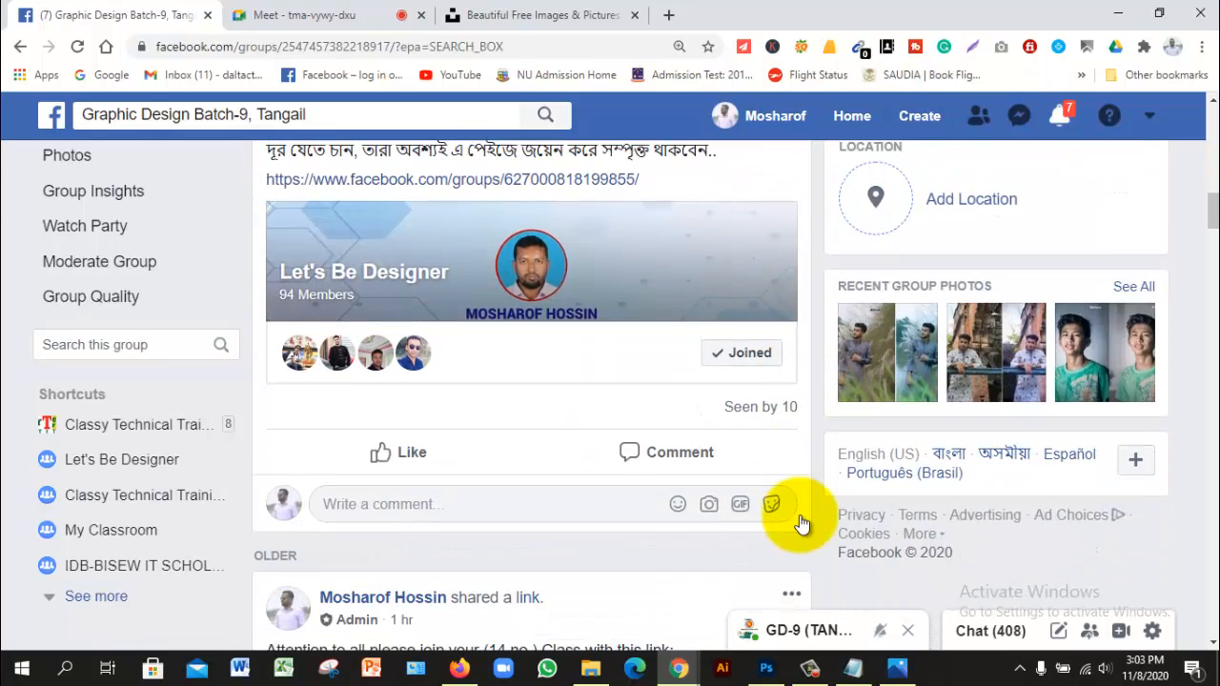
Check the new and earlier Facebook notifications, and close the notification list.
click(1060, 115)
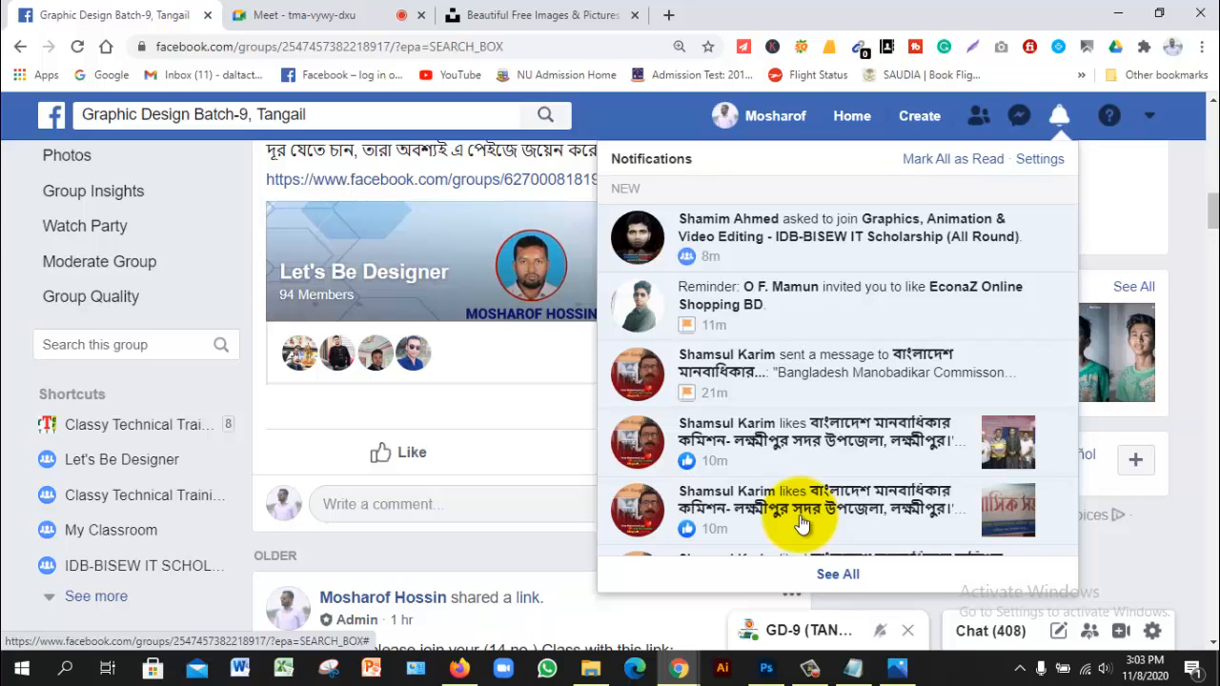
scroll(801, 523, down, 1)
scroll(800, 522, down, 2)
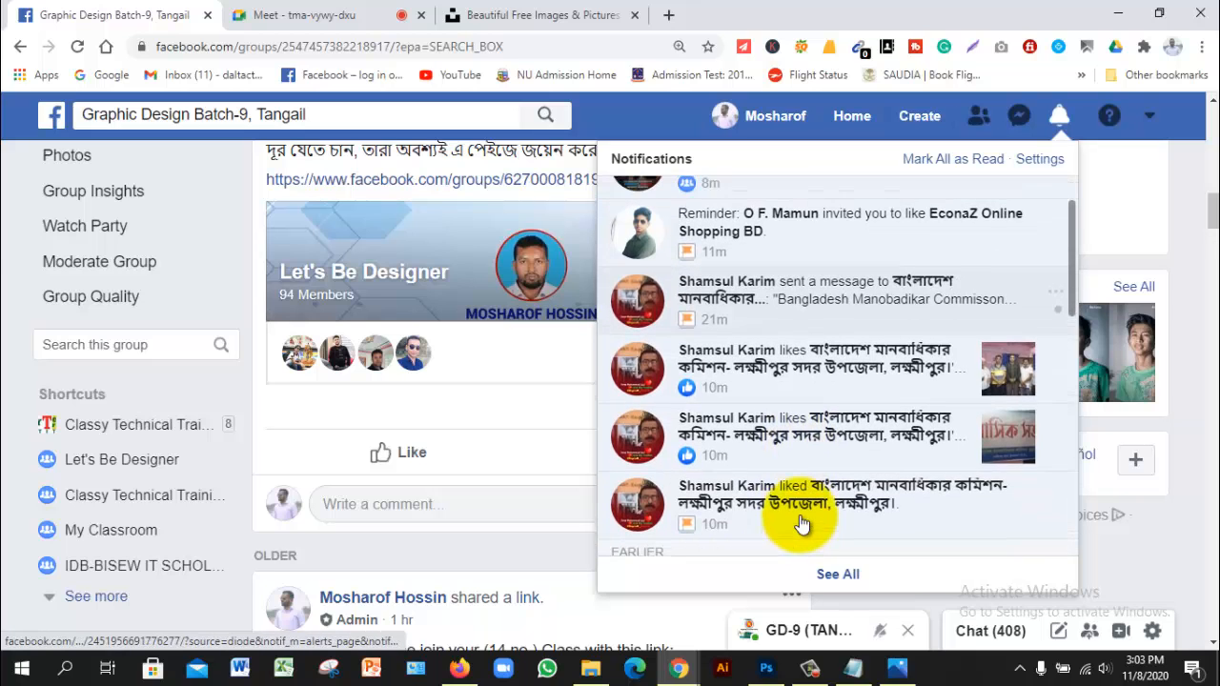
scroll(800, 522, up, 1)
scroll(801, 522, down, 1)
scroll(800, 523, down, 2)
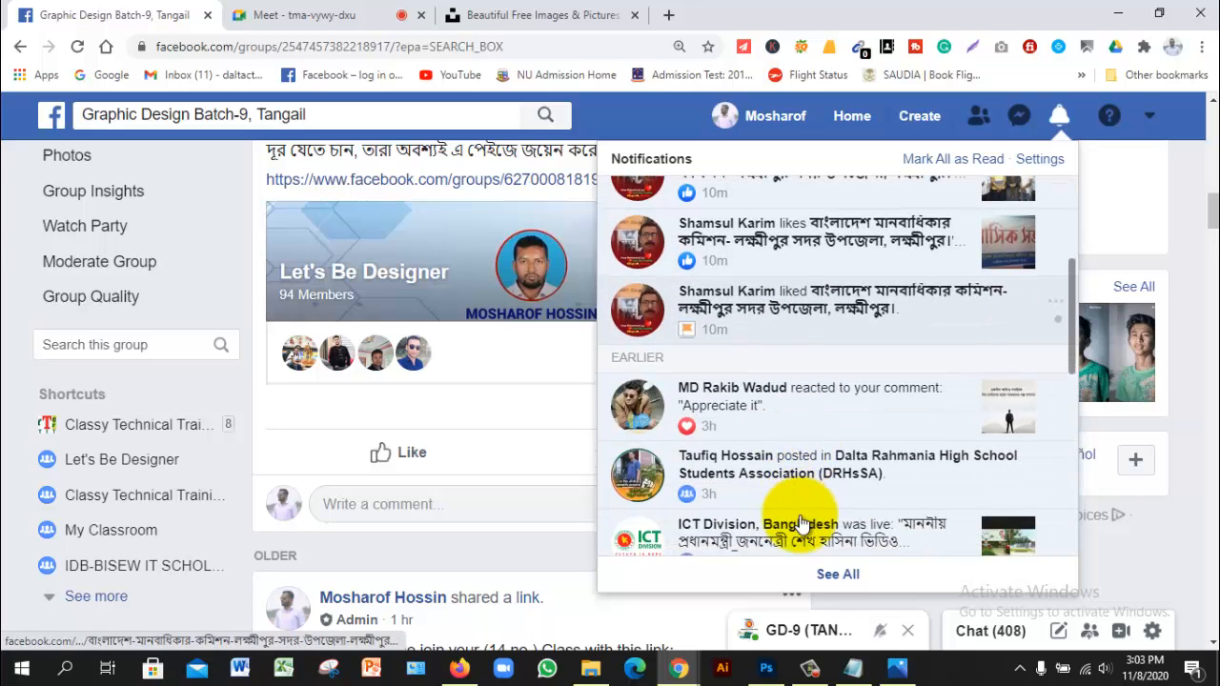
key(shift+Tab)
key(Escape)
Switch to Unsplash and search its photos for "male model".
key(ctrl+shift+Tab)
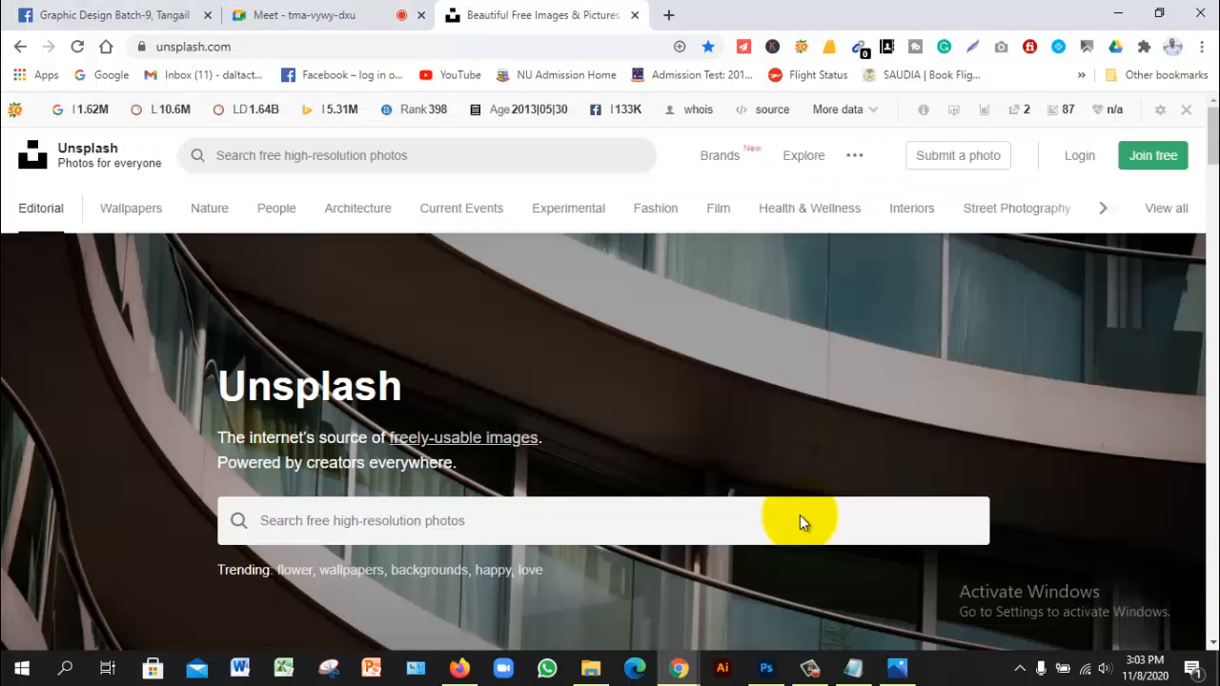
click(802, 515)
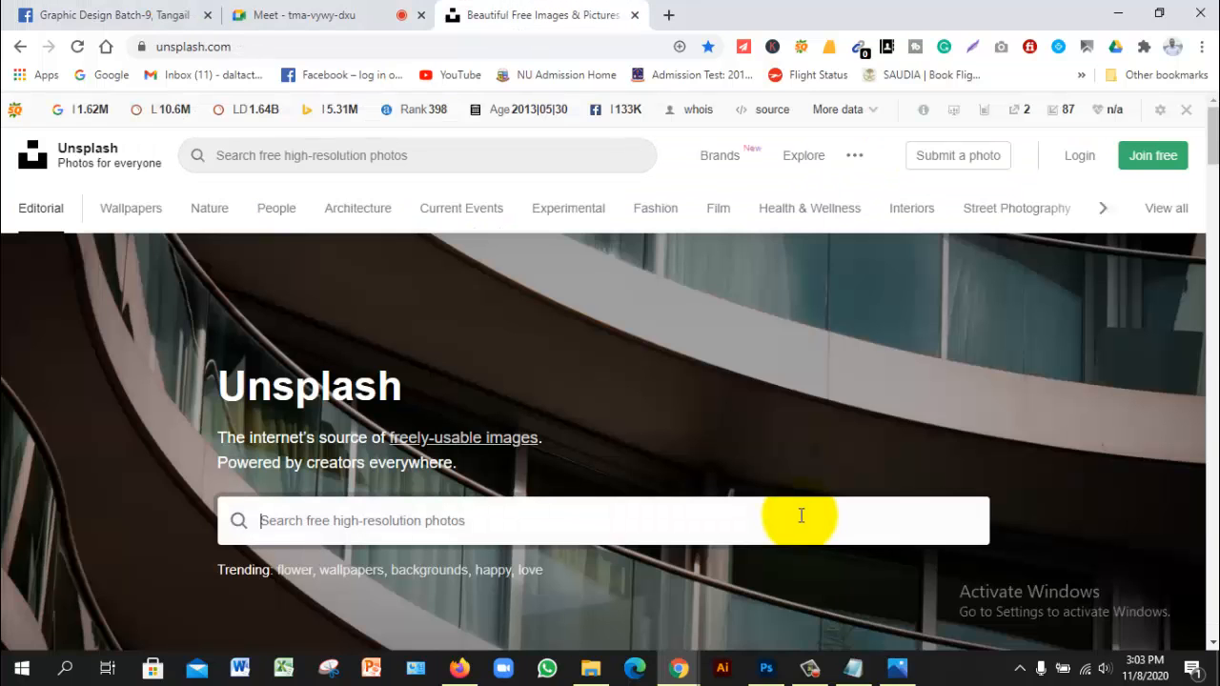
text(mal)
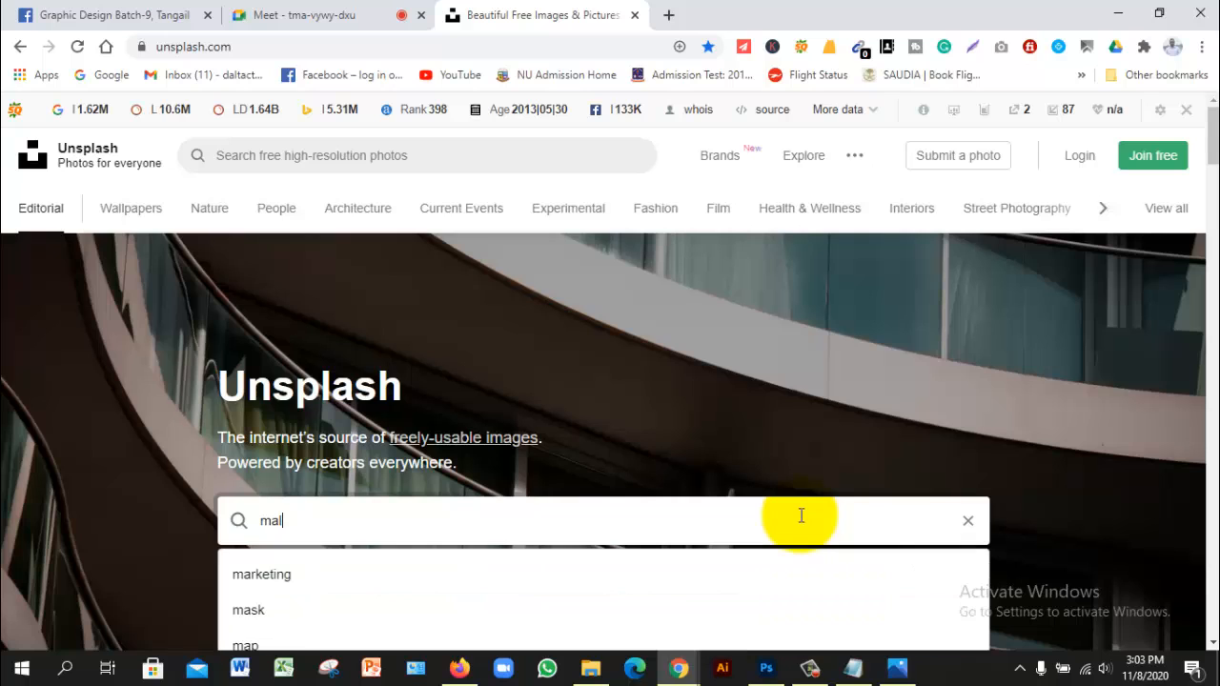
text(e model)
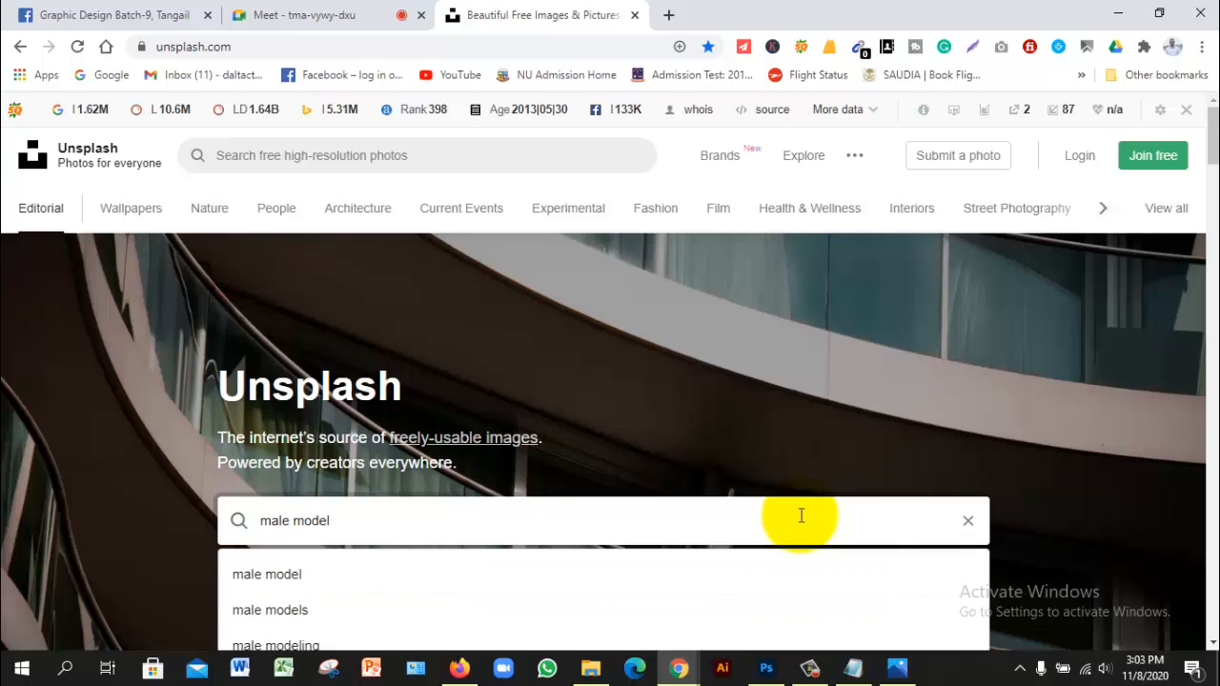
key(Return)
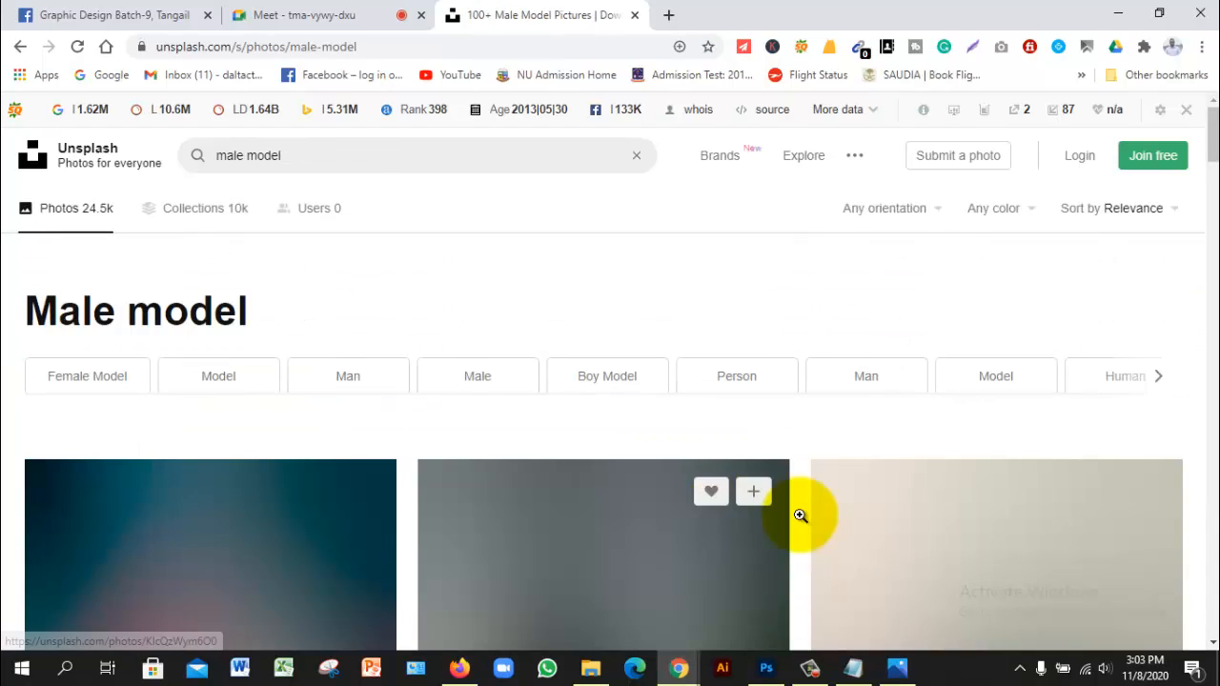
Browse the male model search results for a suitable portrait photo.
scroll(801, 516, down, 2)
scroll(801, 515, down, 2)
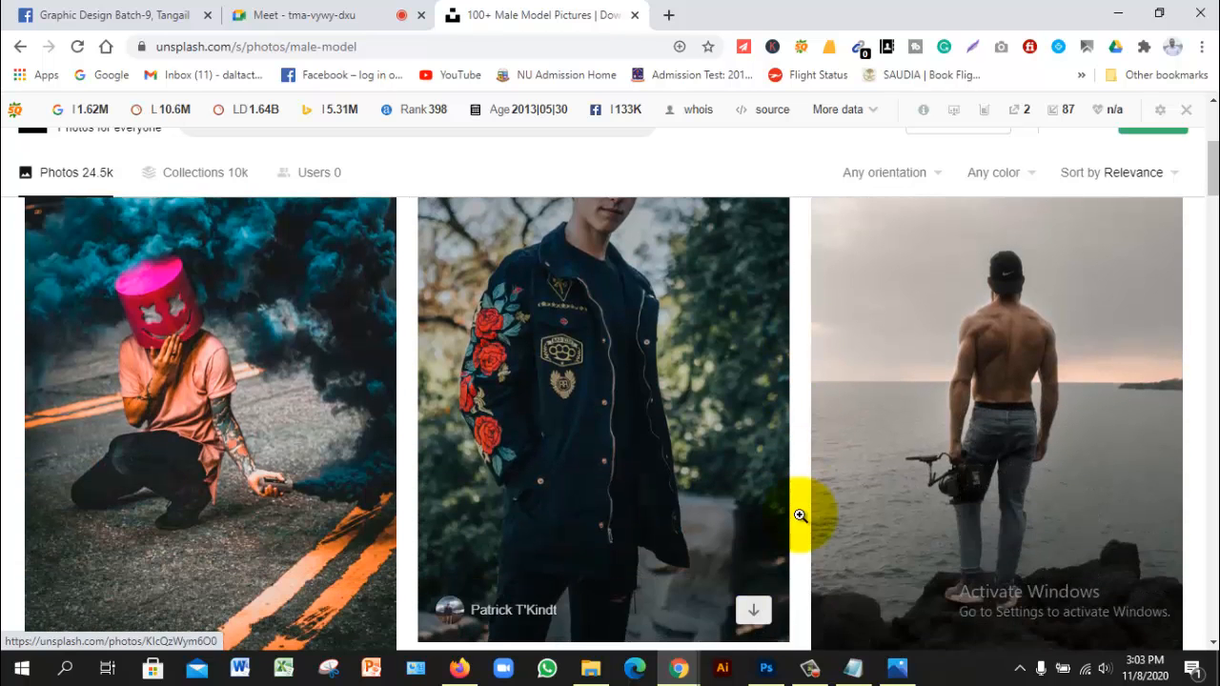
scroll(800, 516, down, 5)
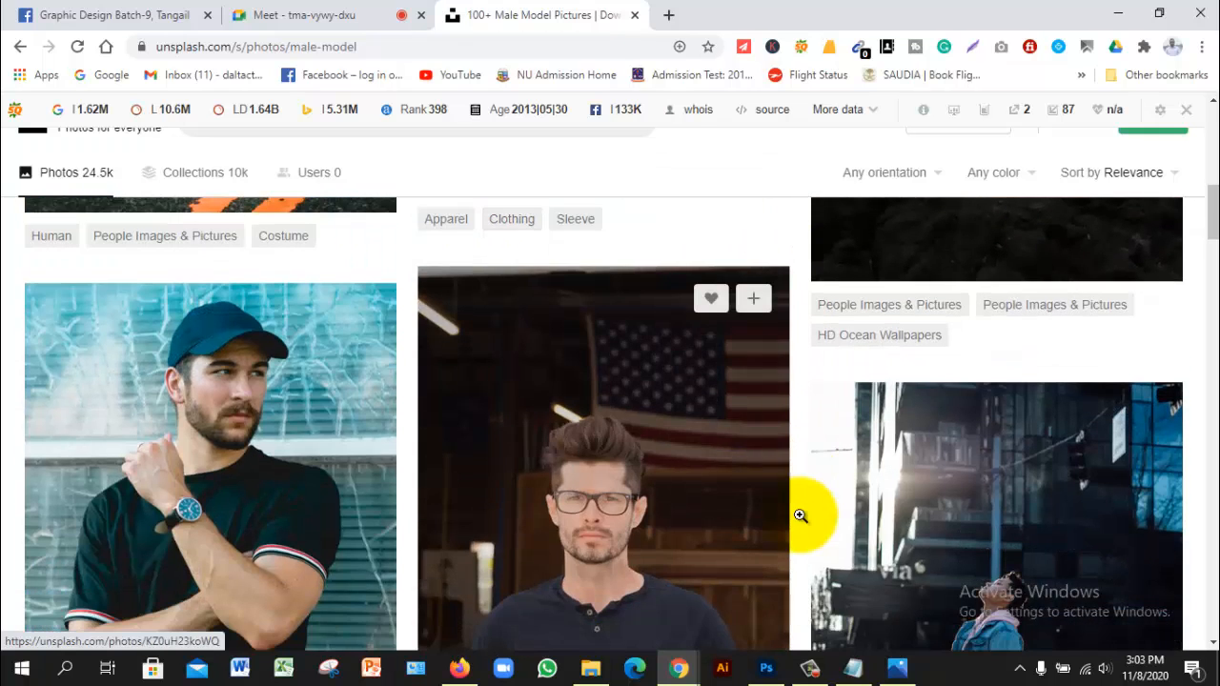
scroll(800, 516, down, 1)
scroll(800, 516, down, 1)
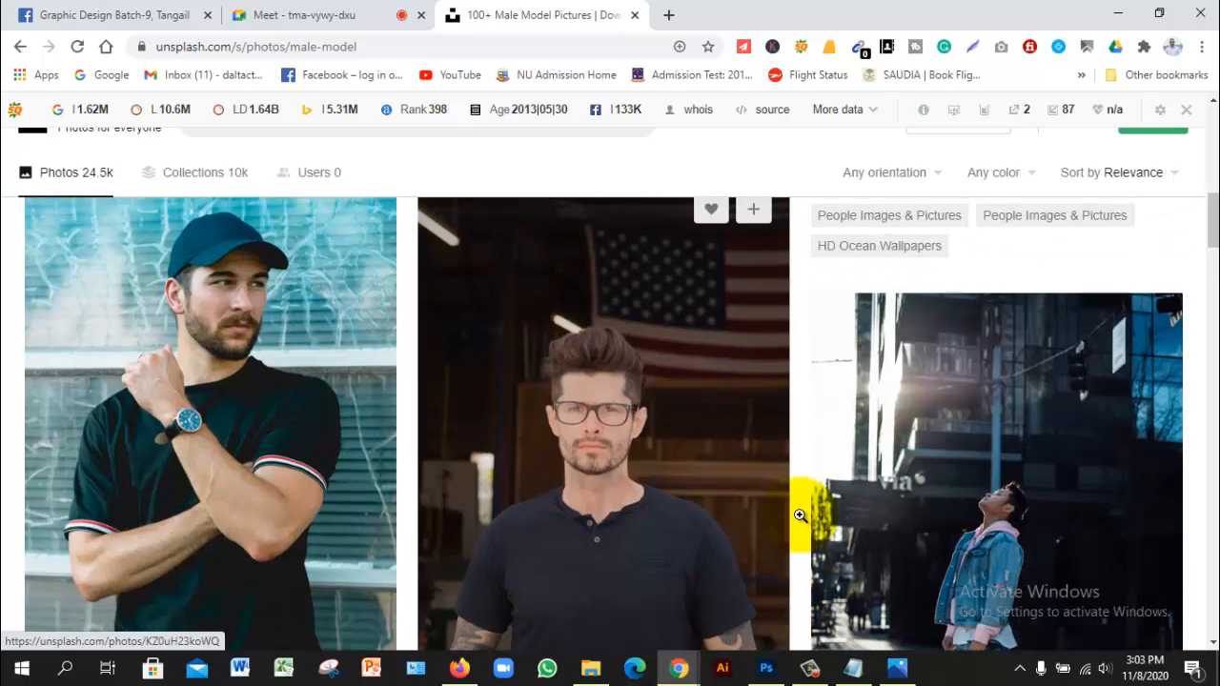
scroll(800, 516, down, 3)
scroll(800, 516, down, 2)
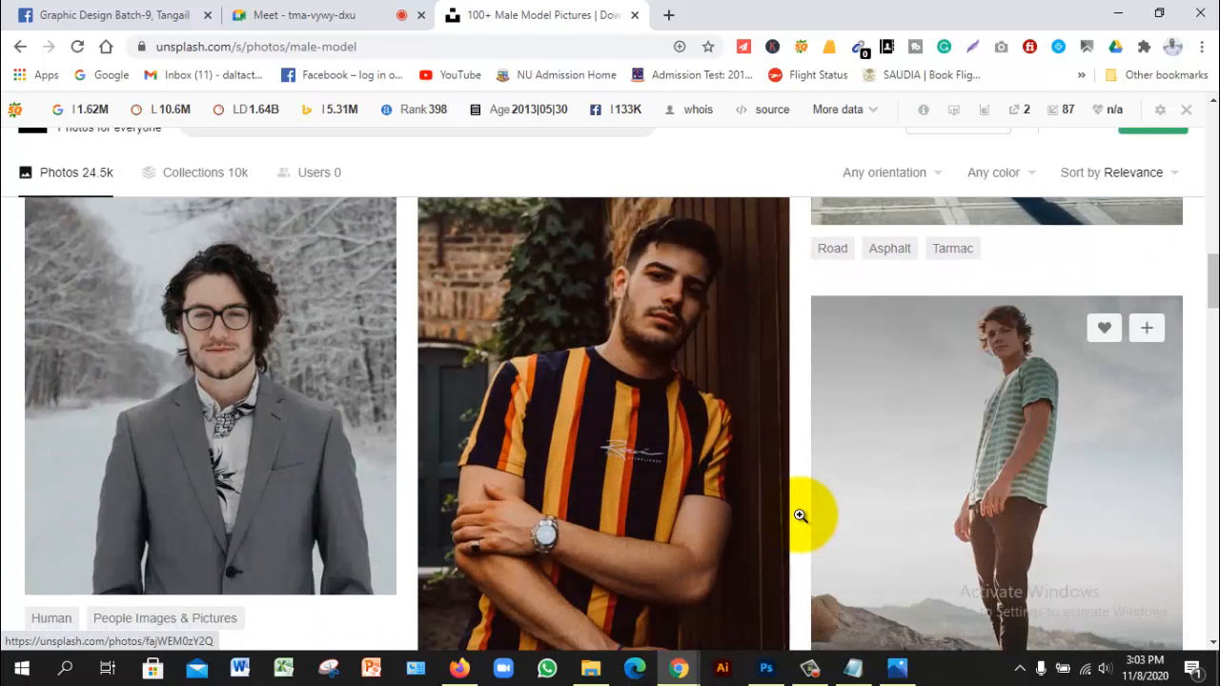
scroll(800, 516, down, 2)
scroll(800, 515, down, 3)
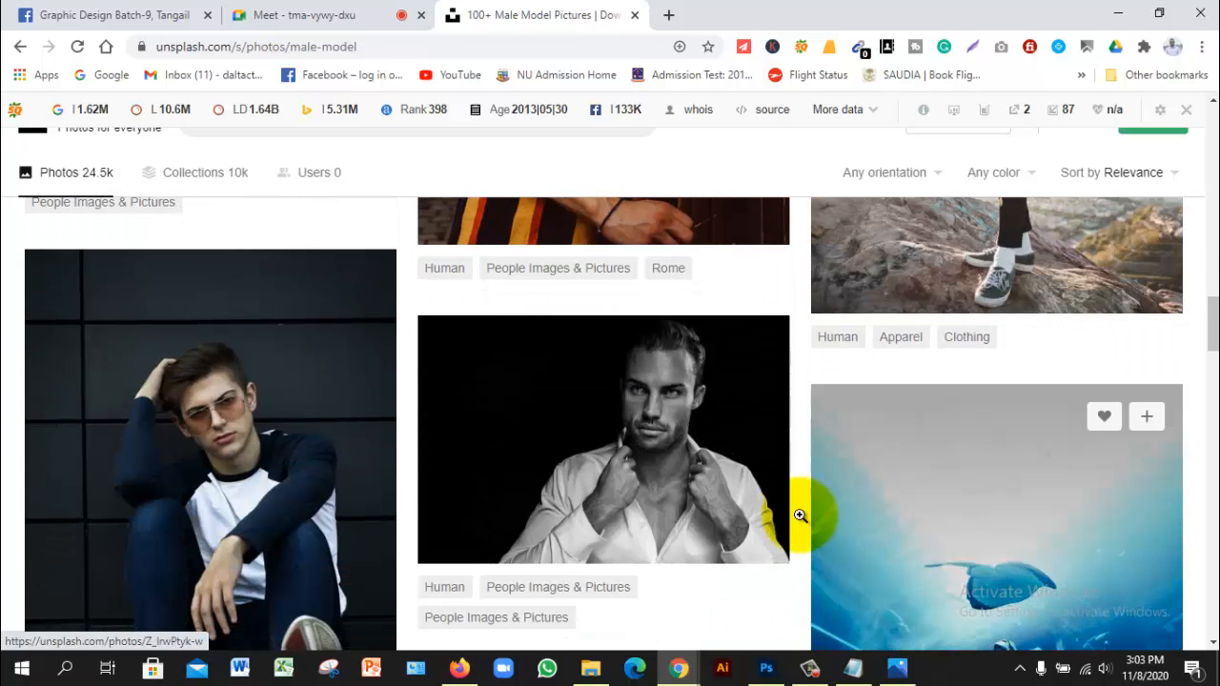
scroll(800, 516, down, 5)
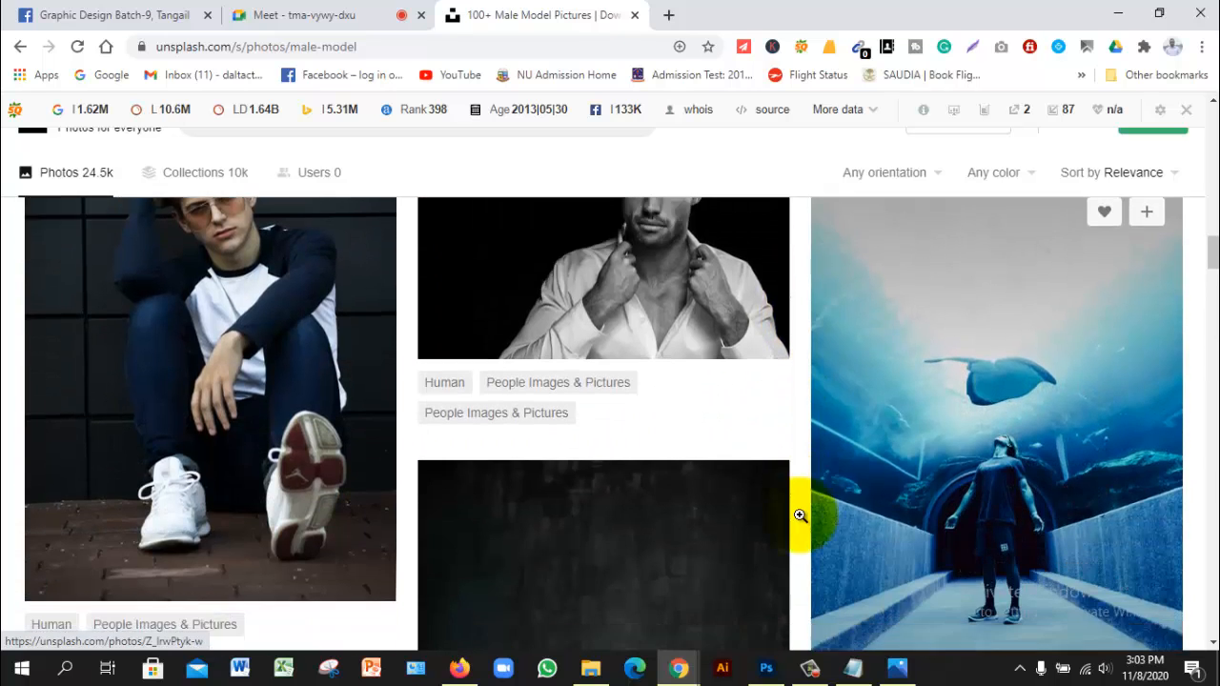
scroll(800, 519, down, 3)
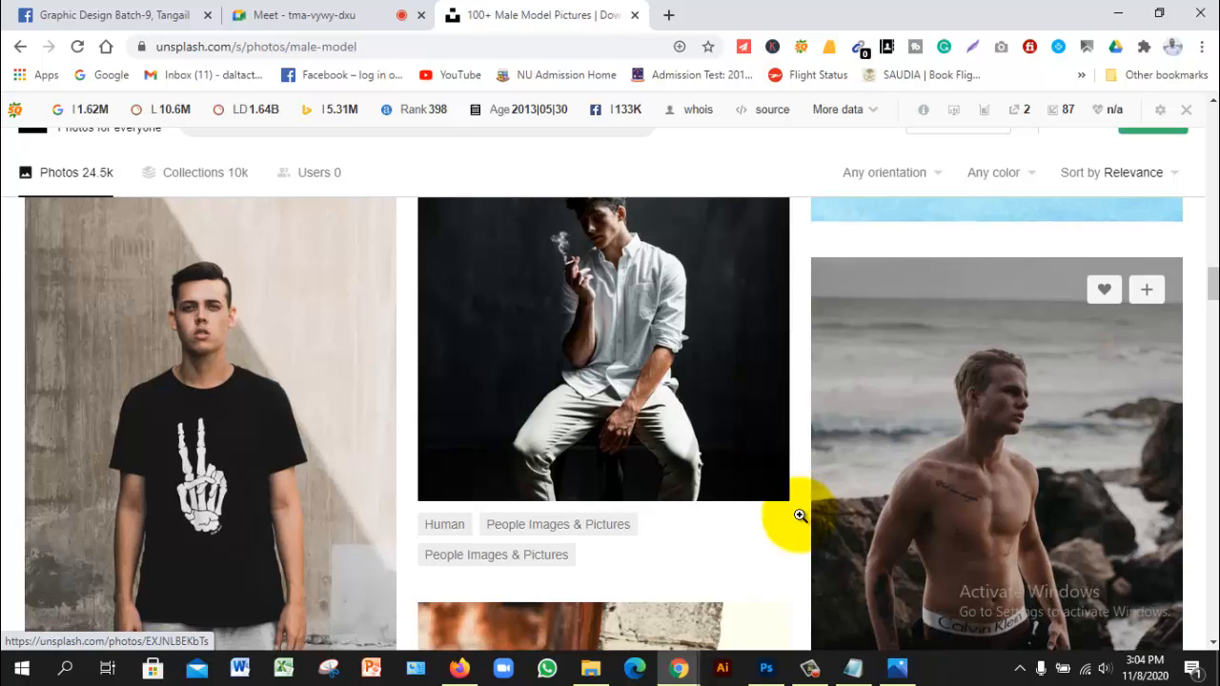
scroll(799, 516, down, 3)
scroll(800, 516, down, 4)
scroll(800, 516, down, 3)
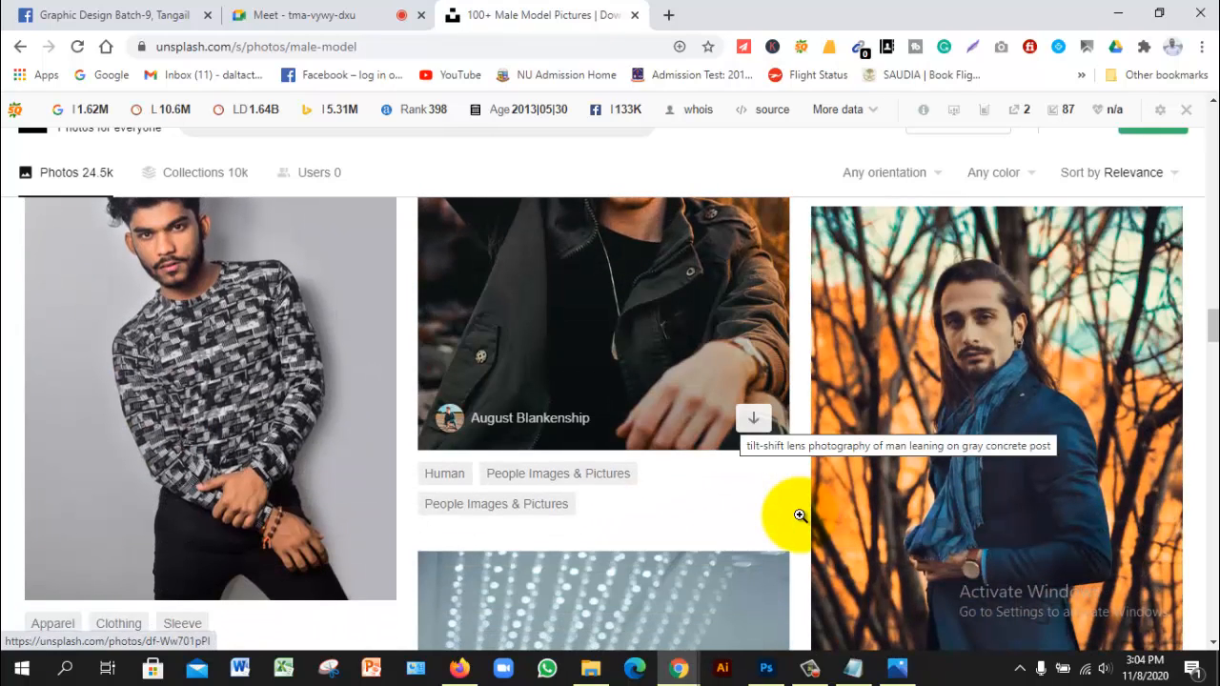
scroll(800, 516, down, 3)
scroll(799, 516, down, 3)
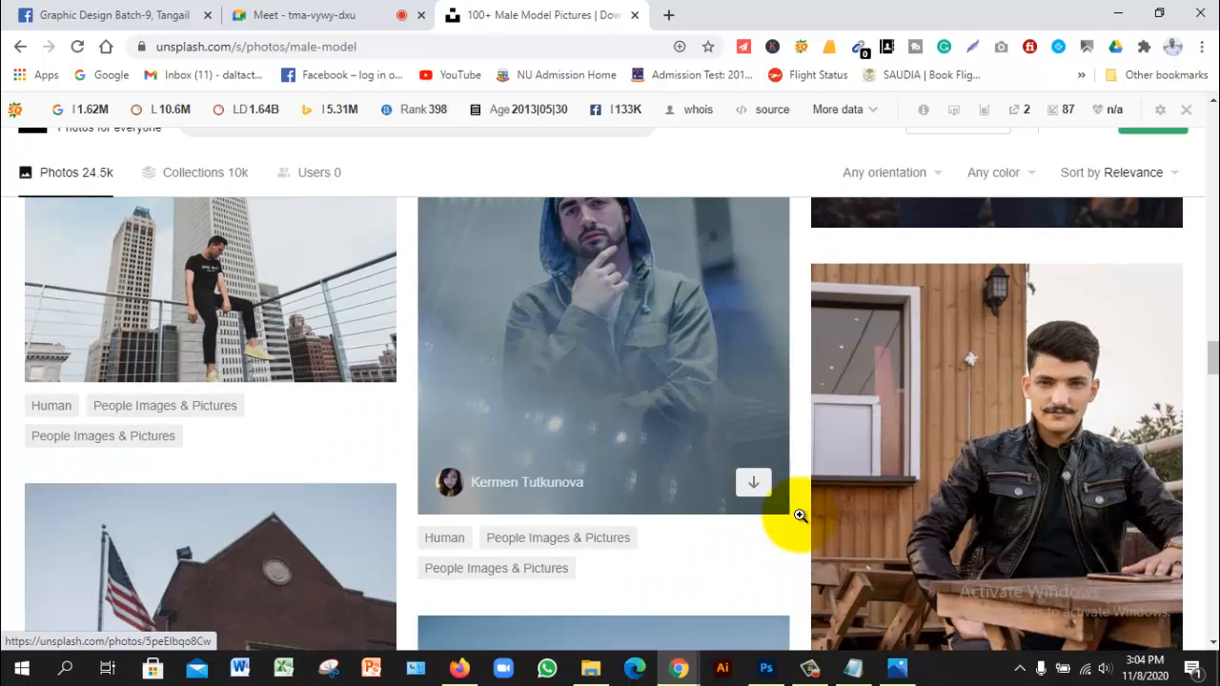
scroll(800, 516, up, 1)
scroll(800, 516, down, 3)
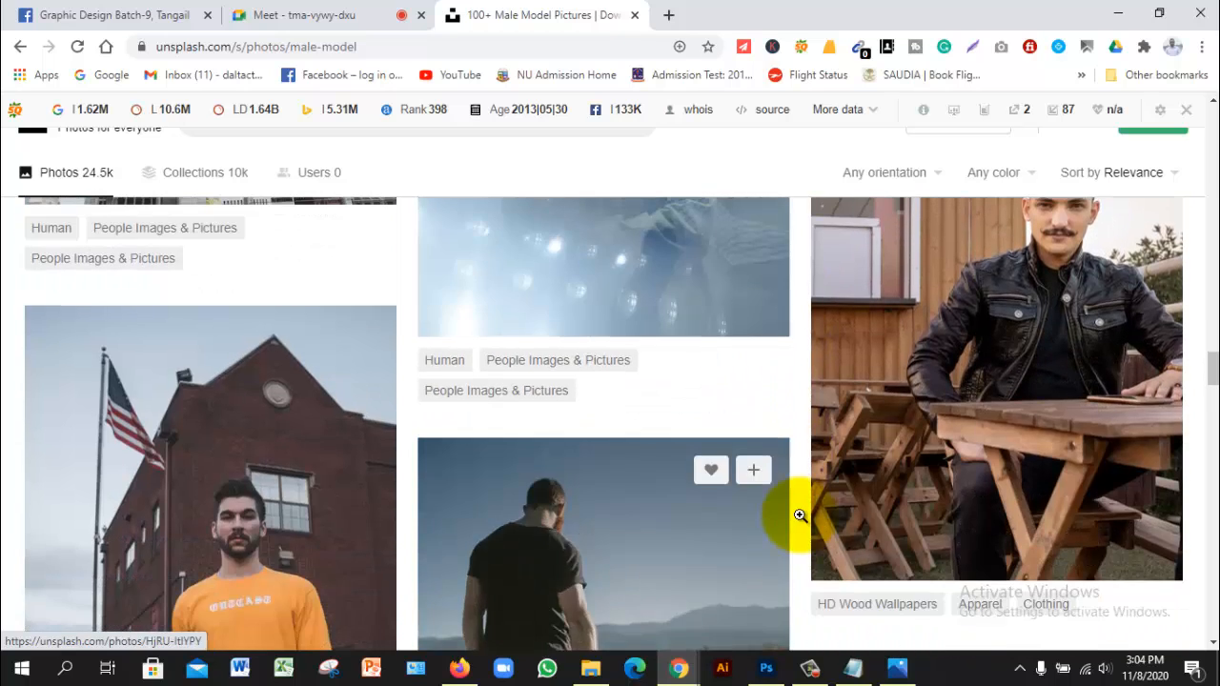
scroll(800, 515, up, 2)
scroll(799, 515, down, 3)
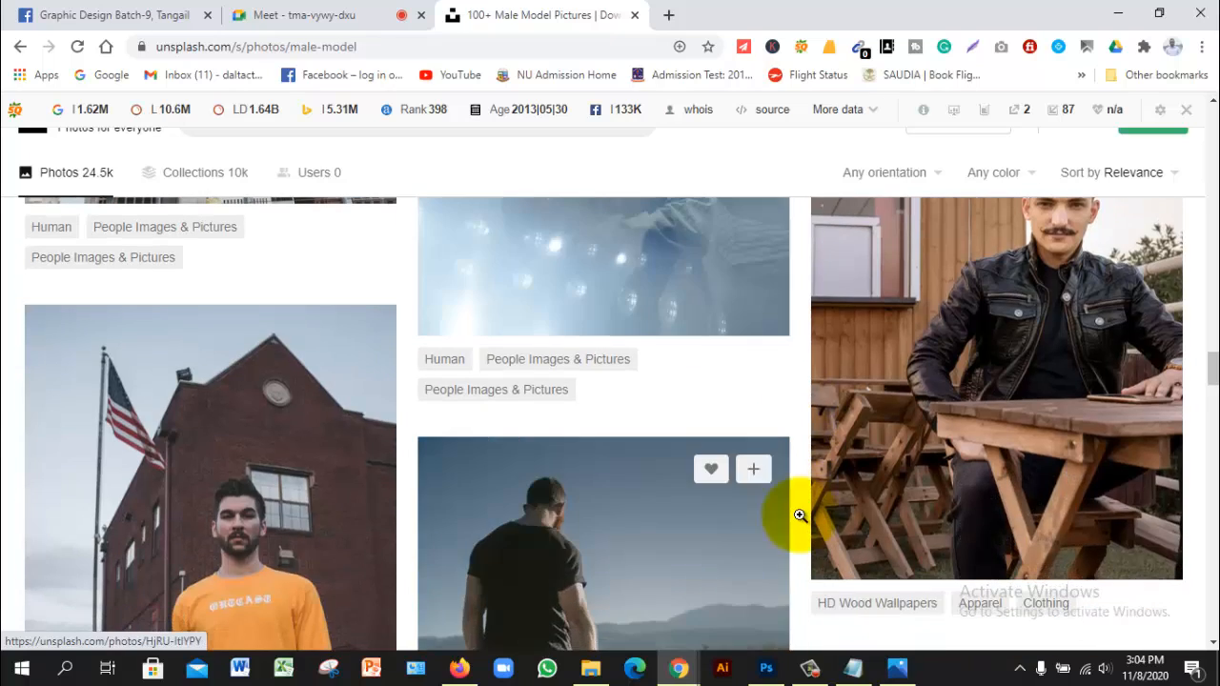
scroll(800, 515, down, 1)
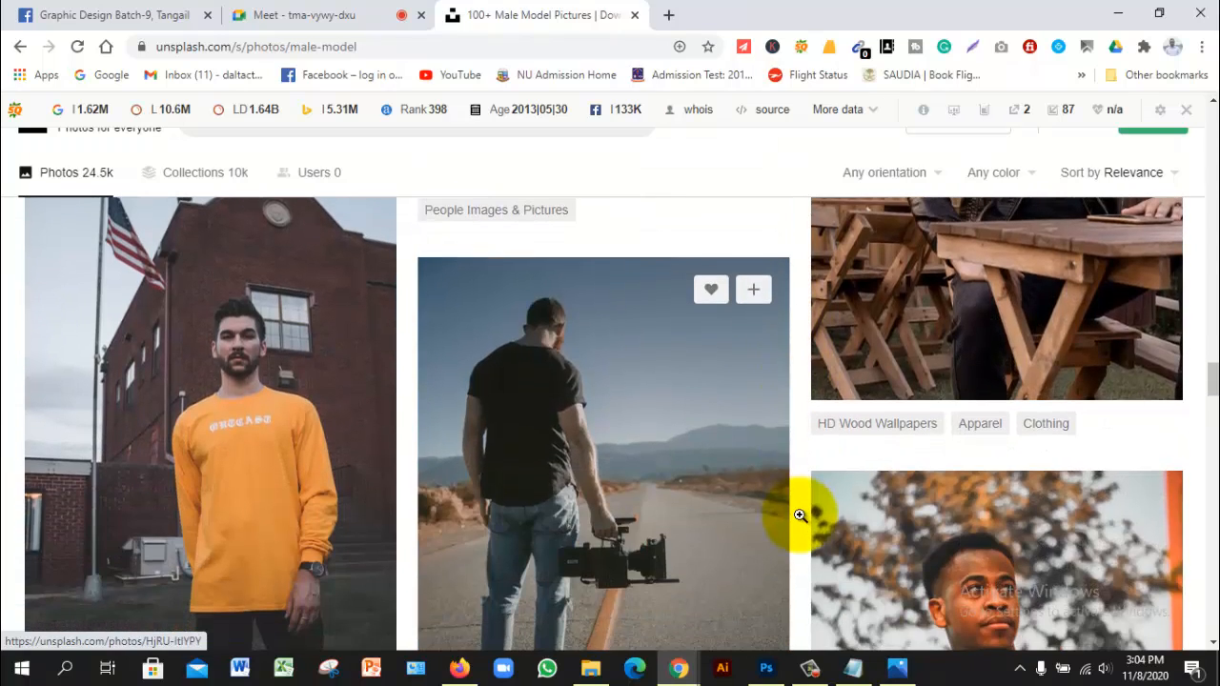
scroll(800, 515, down, 3)
scroll(800, 515, up, 5)
Preview the photo of the man in a black leather jacket at an outdoor table, then return to browsing the results.
click(800, 516)
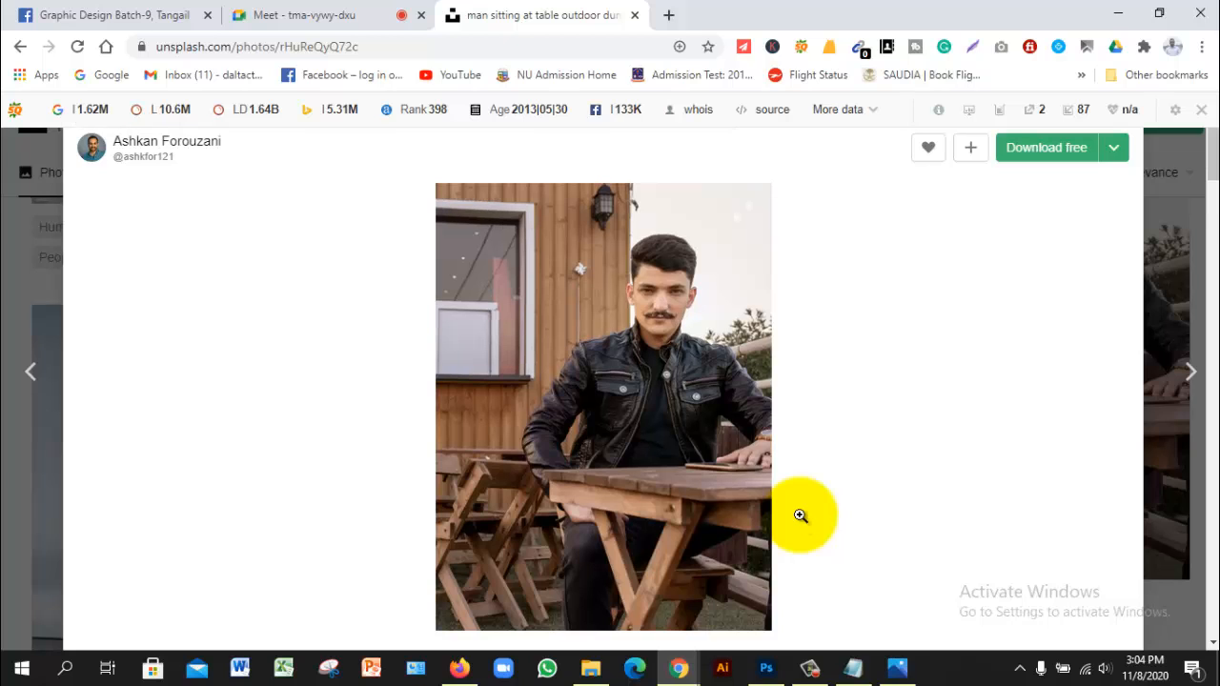
key(Right)
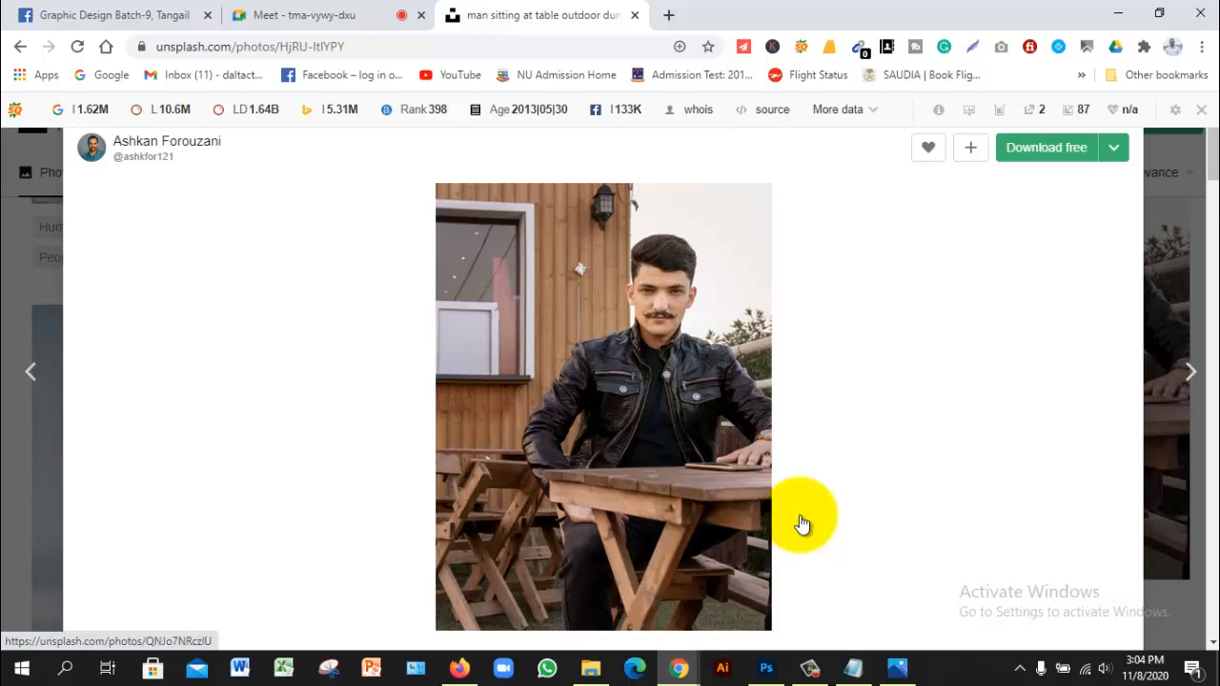
key(Escape)
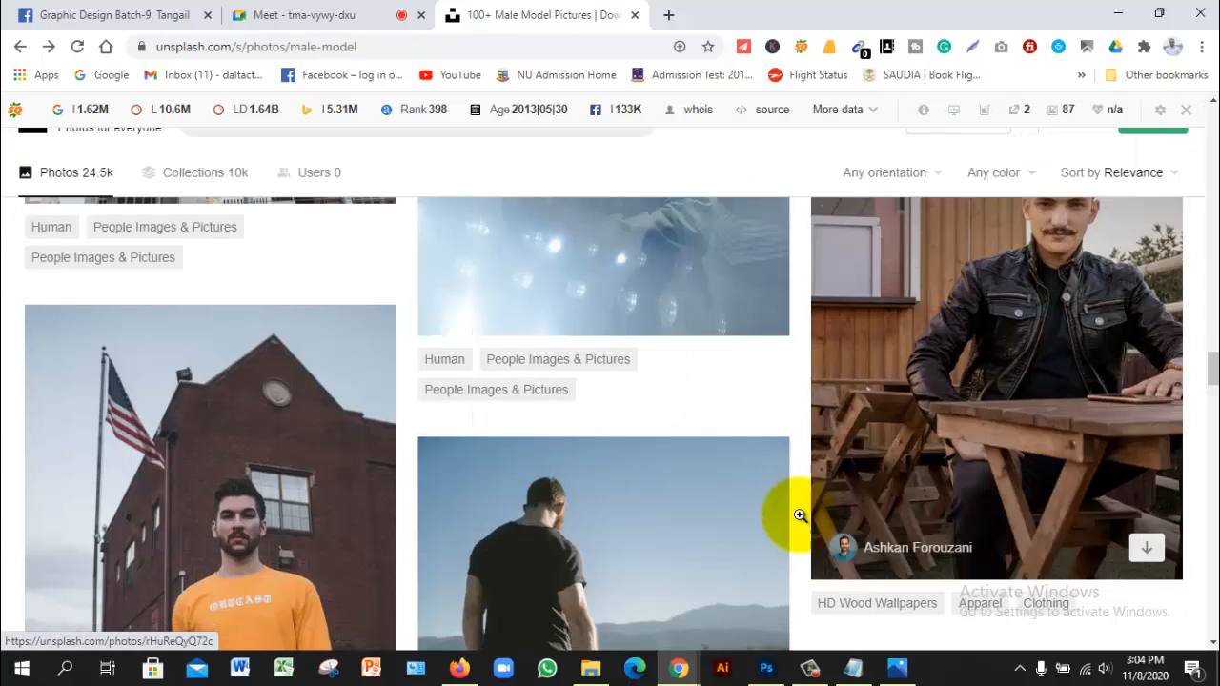
scroll(799, 515, down, 2)
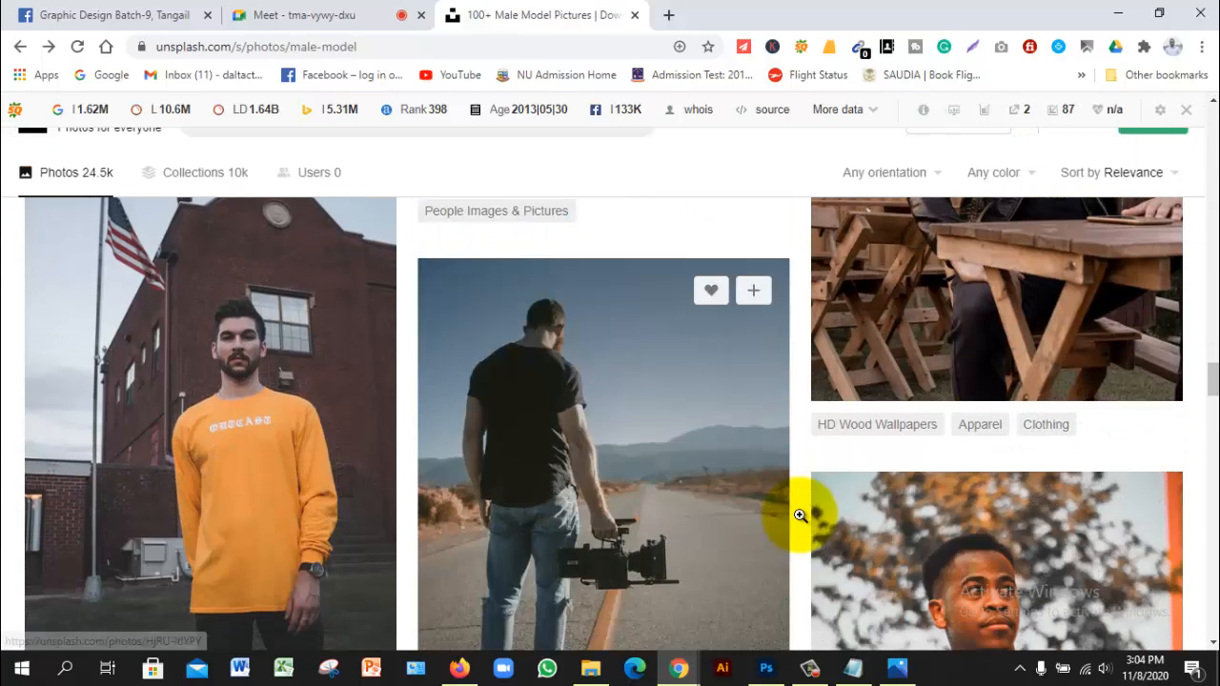
scroll(800, 516, up, 7)
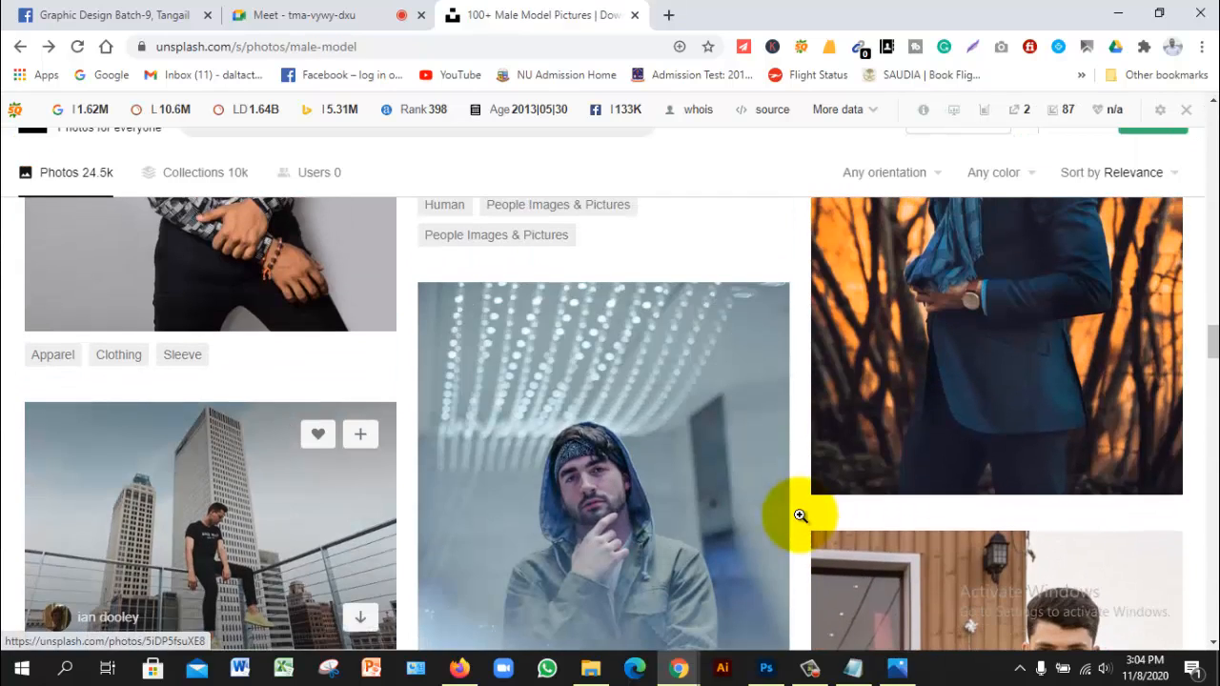
Open the photo of the man in black sitting on a steel railing before tall buildings, and download it.
scroll(800, 515, down, 1)
key(Return)
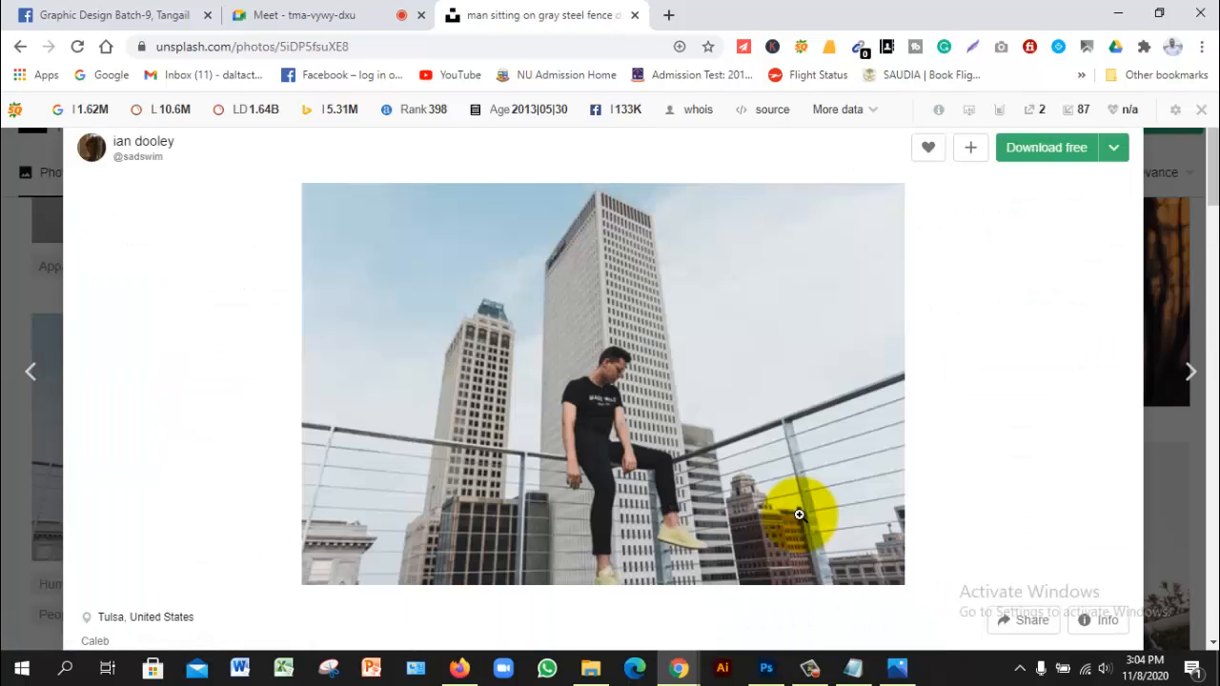
key(Return)
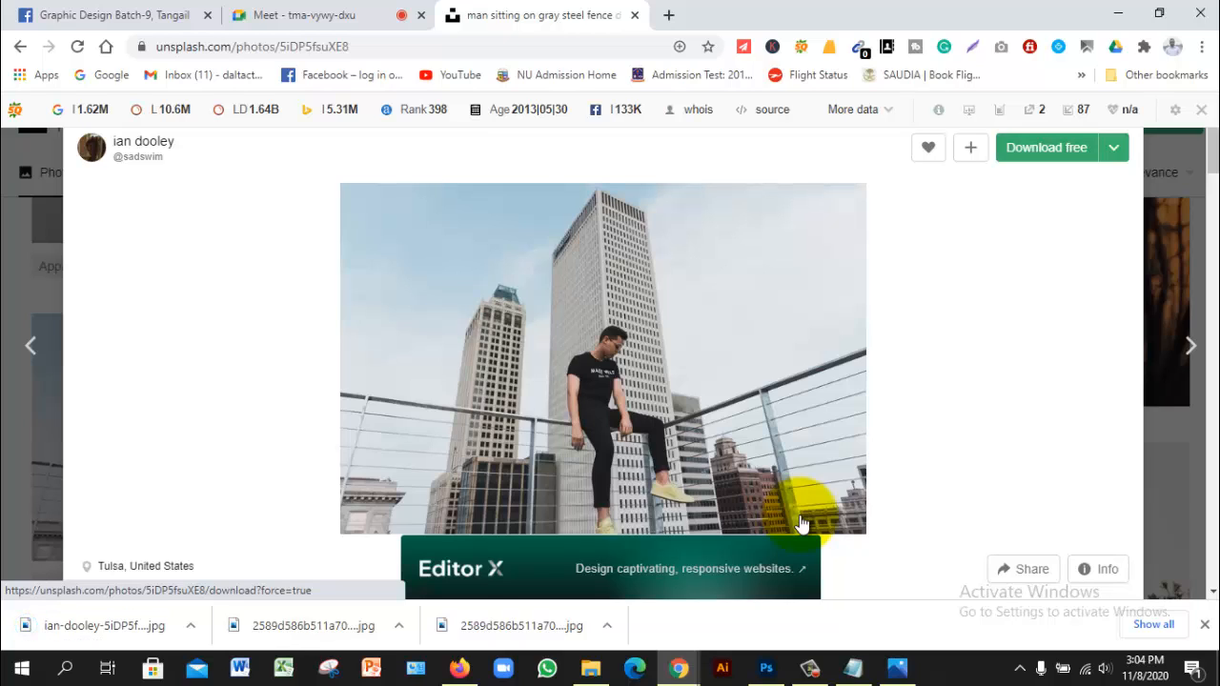
Switch to Photoshop and open the newly downloaded Unsplash photo from the Downloads folder.
key(alt+Tab)
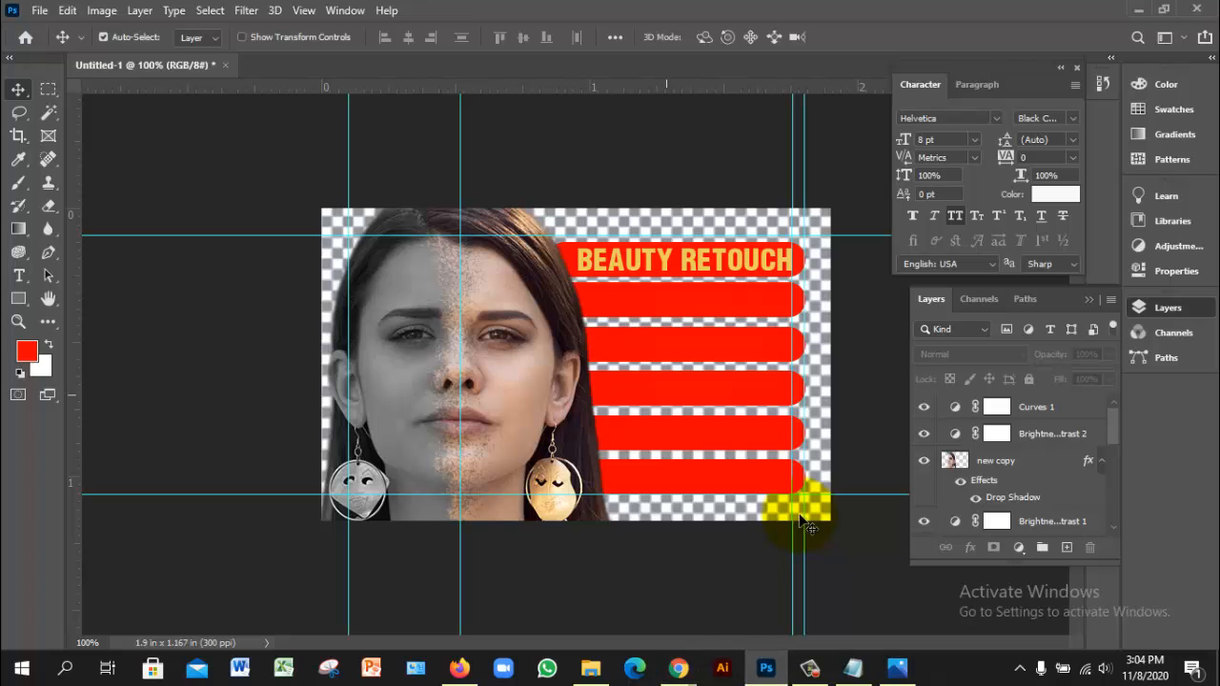
key(alt+f)
key(Down)
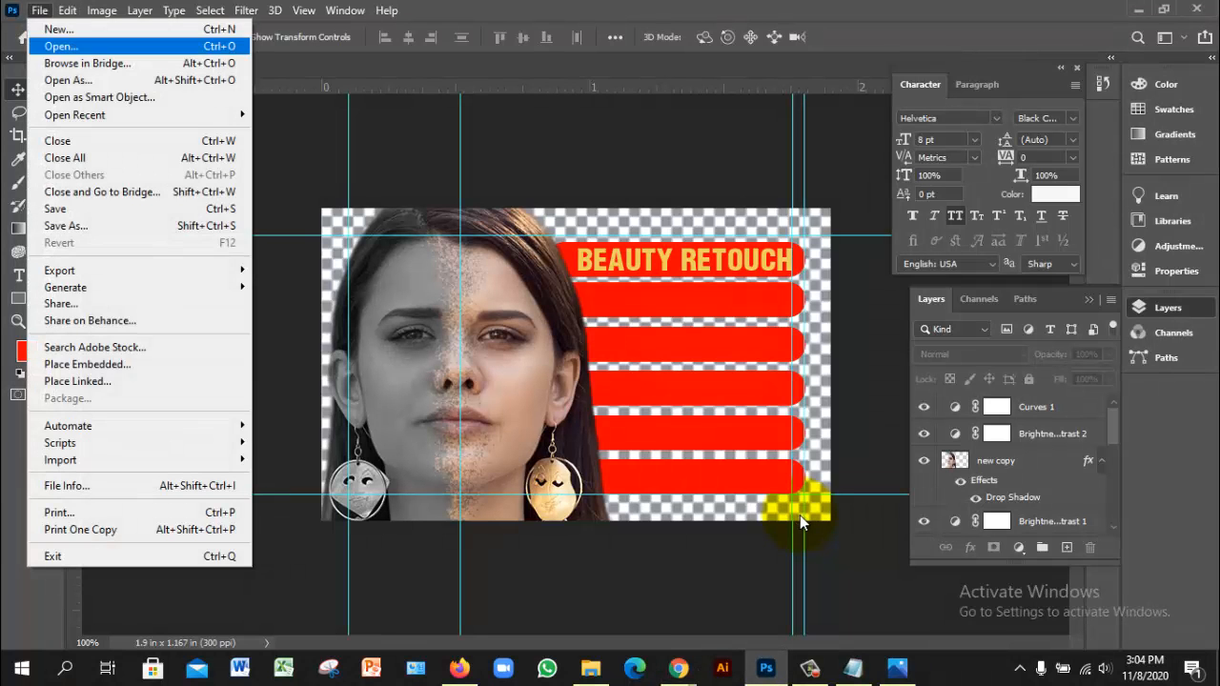
key(Return)
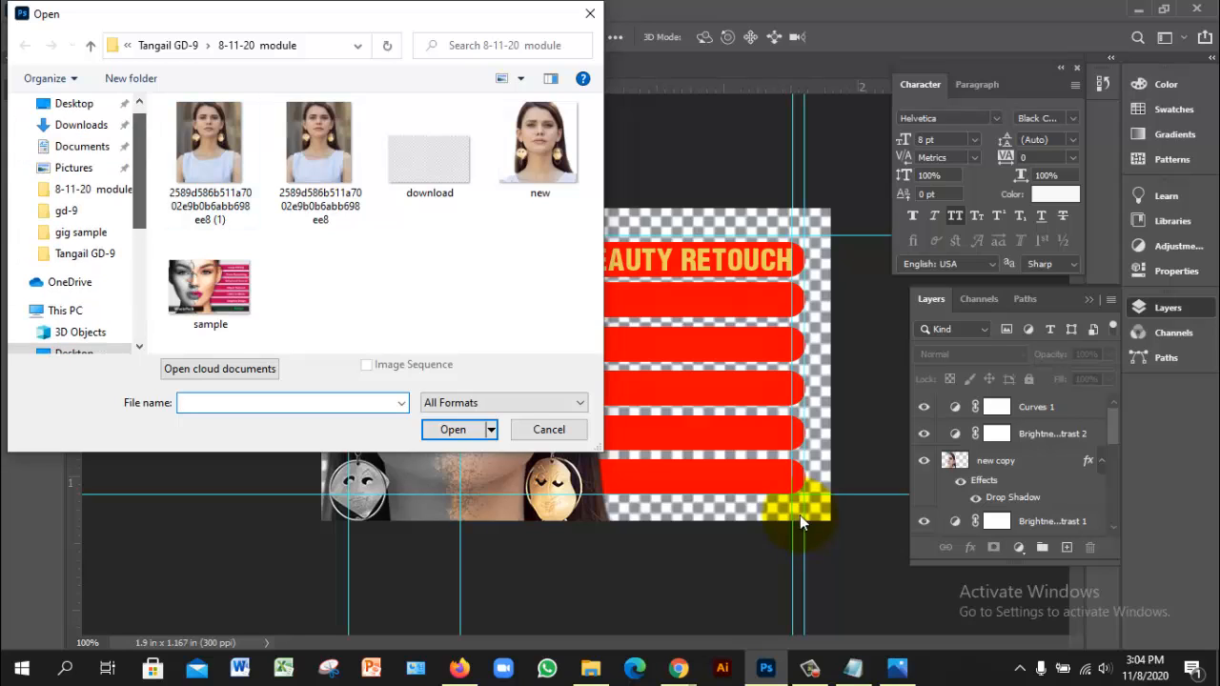
click(81, 125)
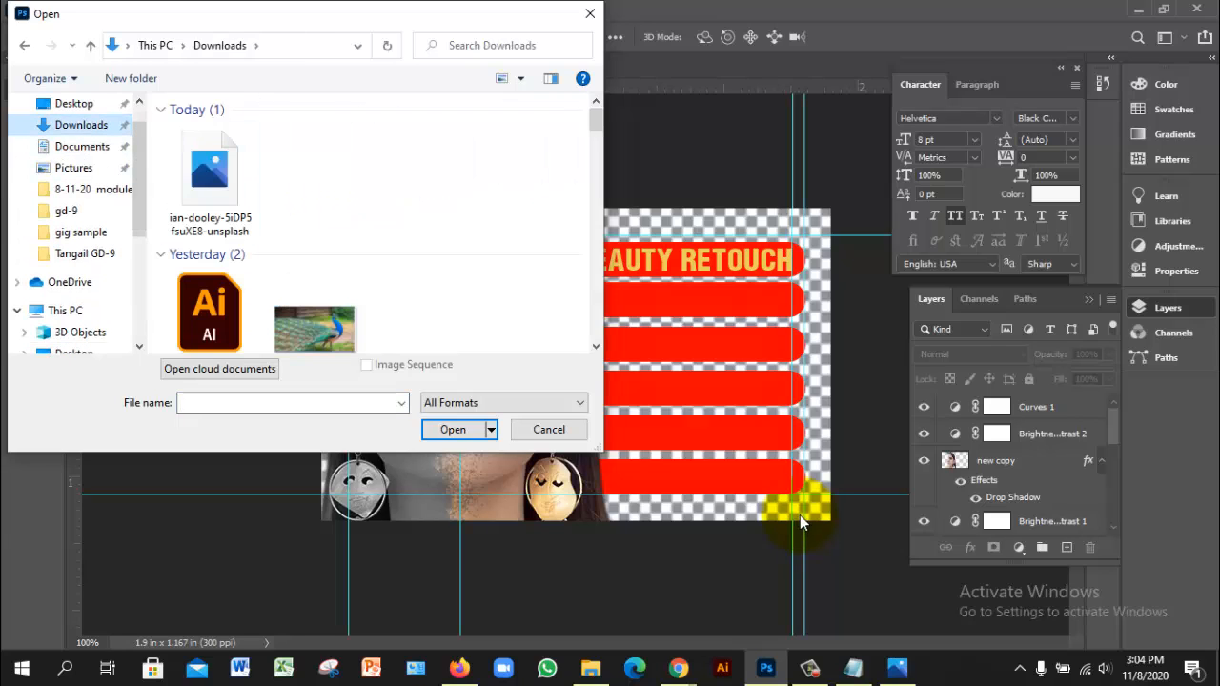
click(210, 181)
click(453, 430)
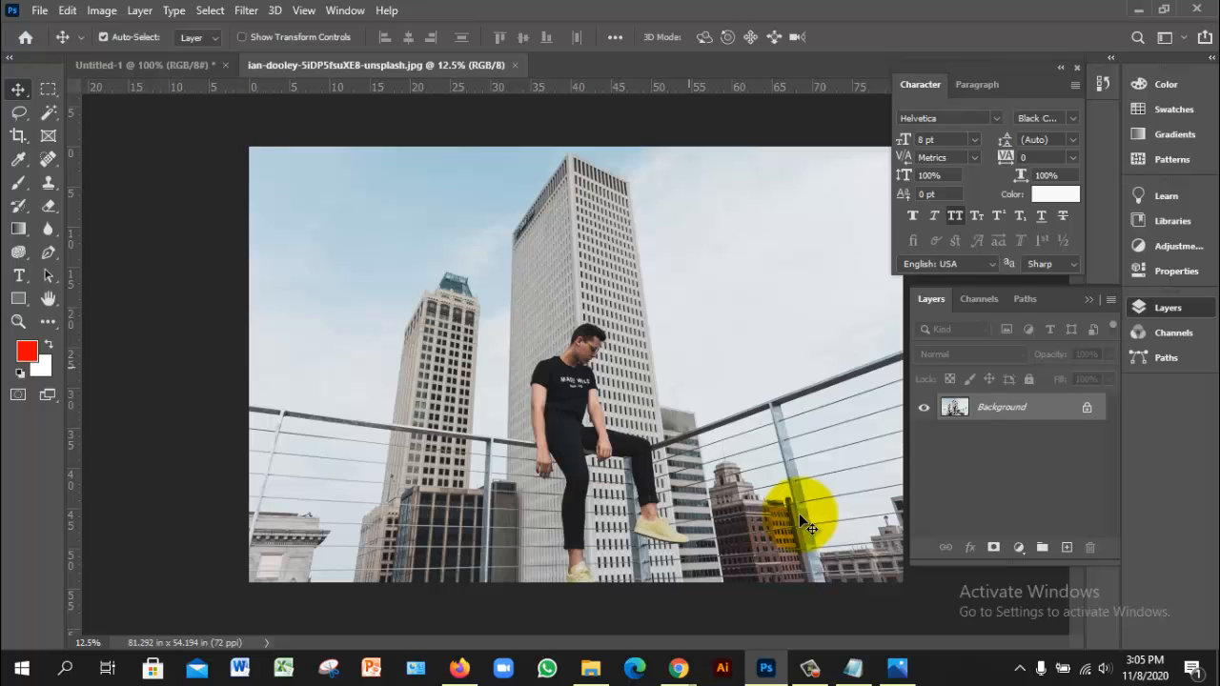
Convert the locked Background into a regular layer and select the seated man with Select Subject.
click(799, 521)
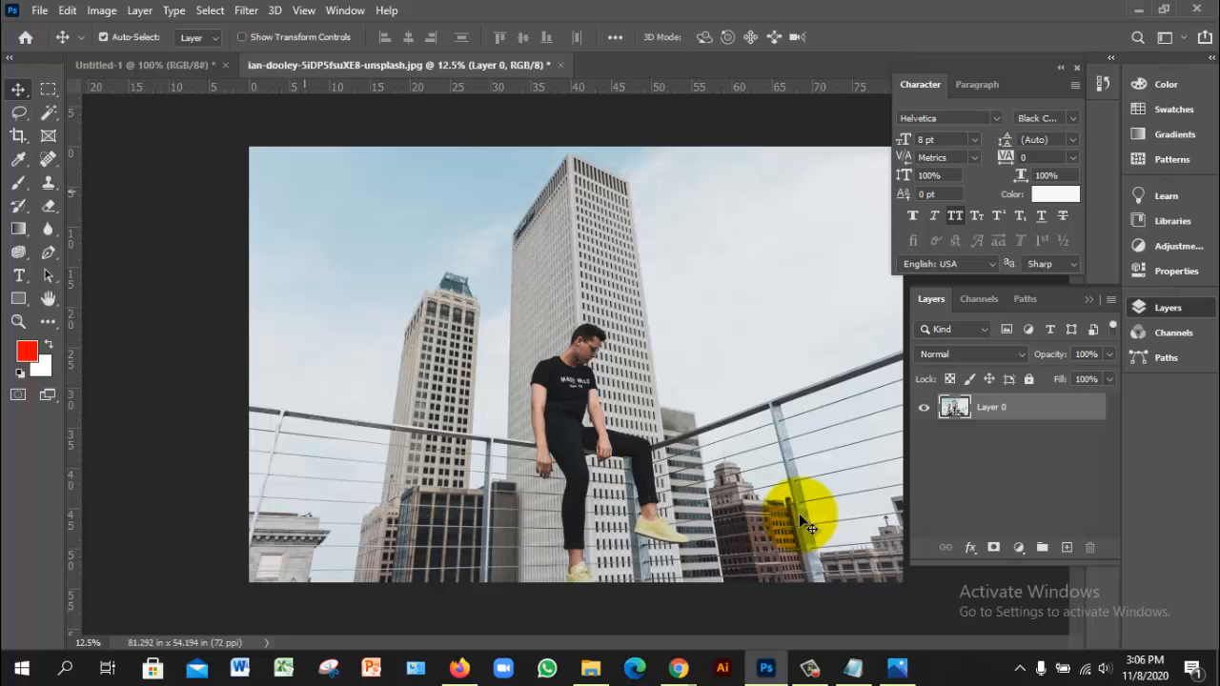
key(ctrl+minus)
key(ctrl+plus)
key(ctrl+plus)
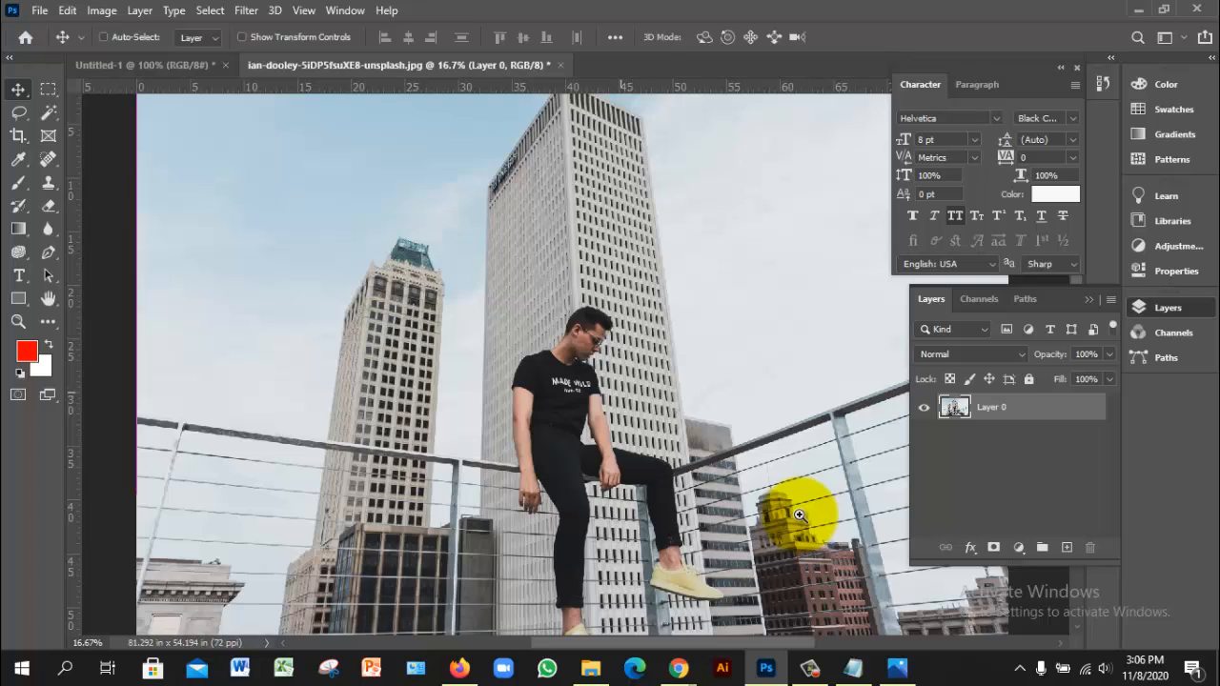
key(ctrl+plus)
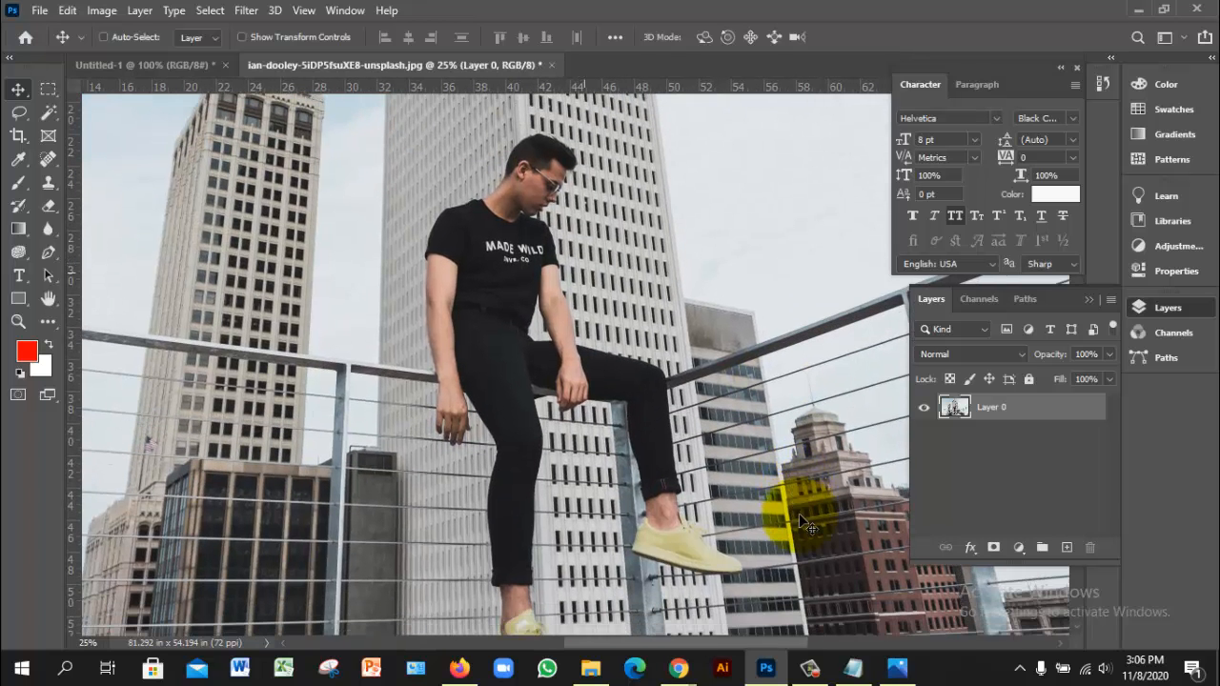
key(ctrl+minus)
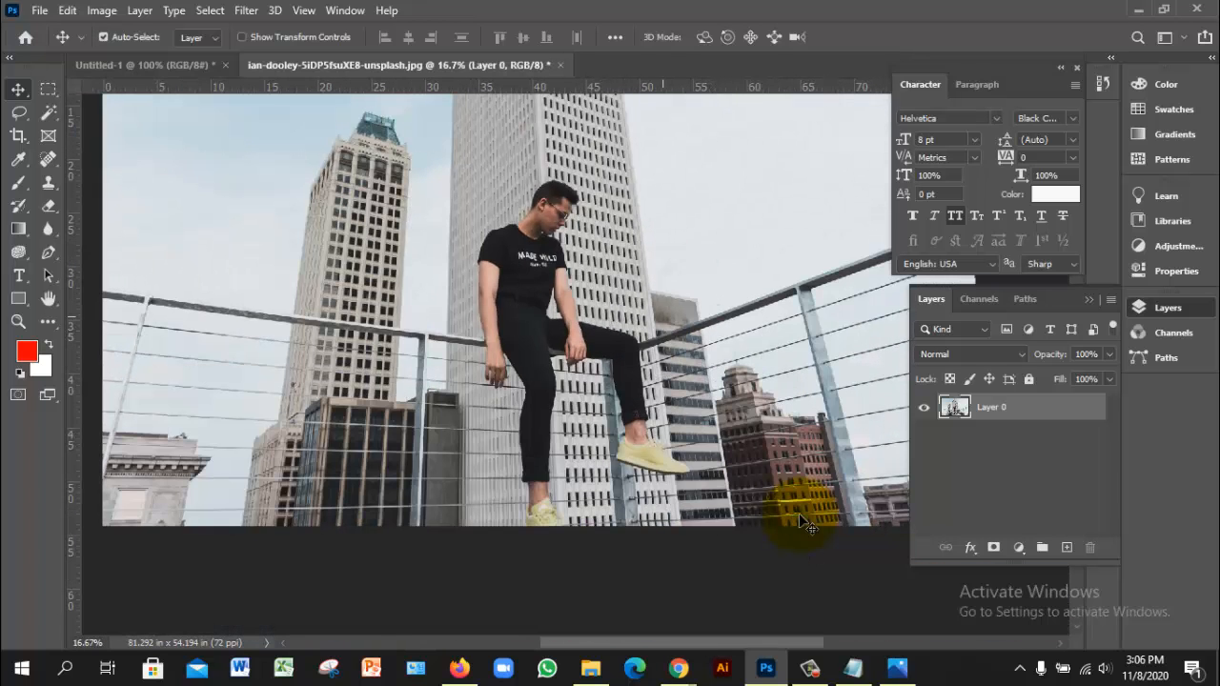
key(Left)
key(Right)
key(Right)
key(Right)
key(Down)
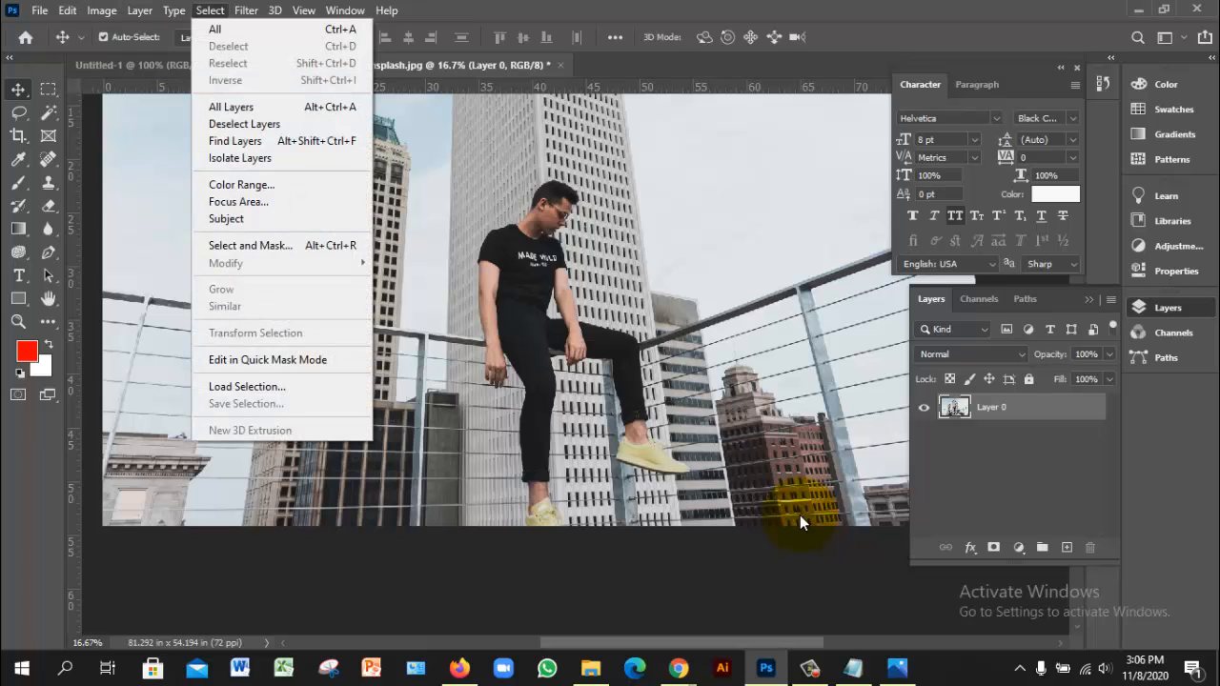
key(s)
key(Return)
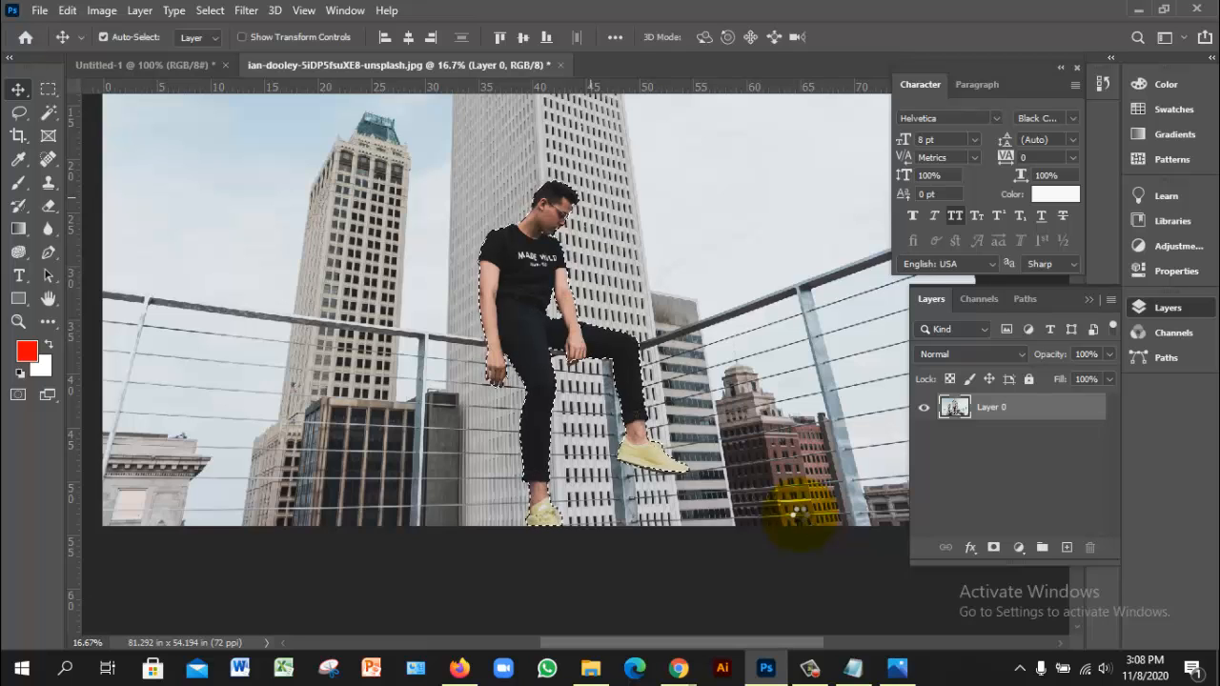
Try deleting the selected man from the layer, and undo the deletion.
key(Delete)
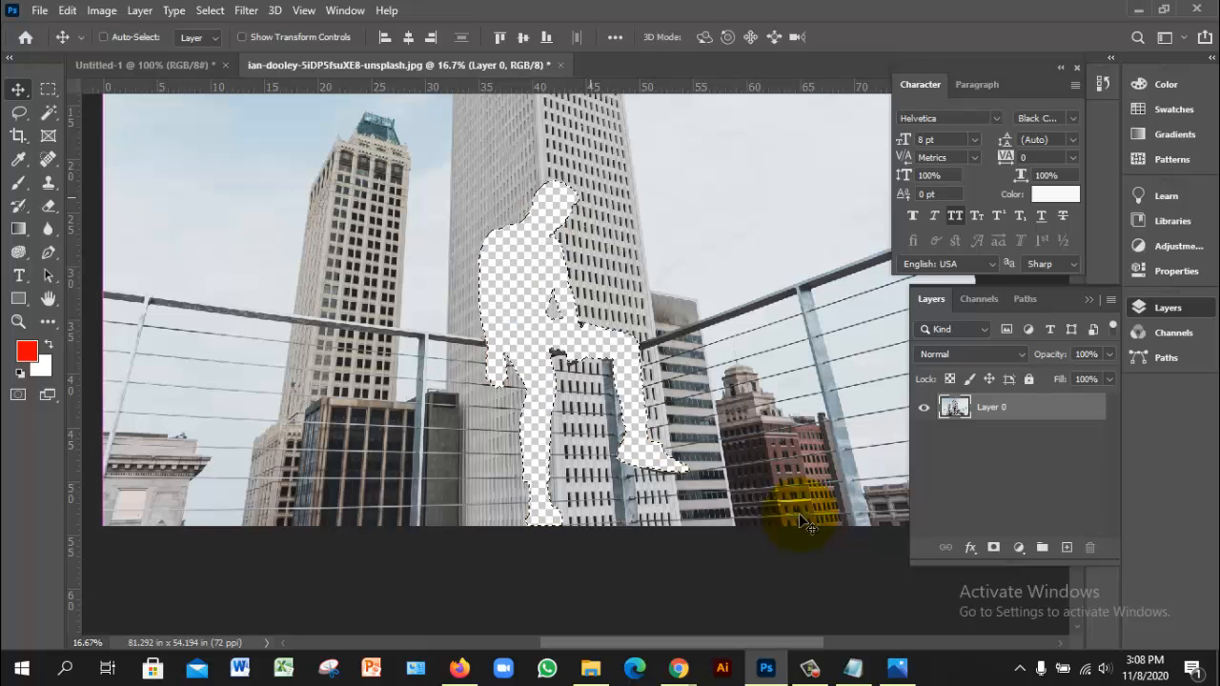
key(ctrl+z)
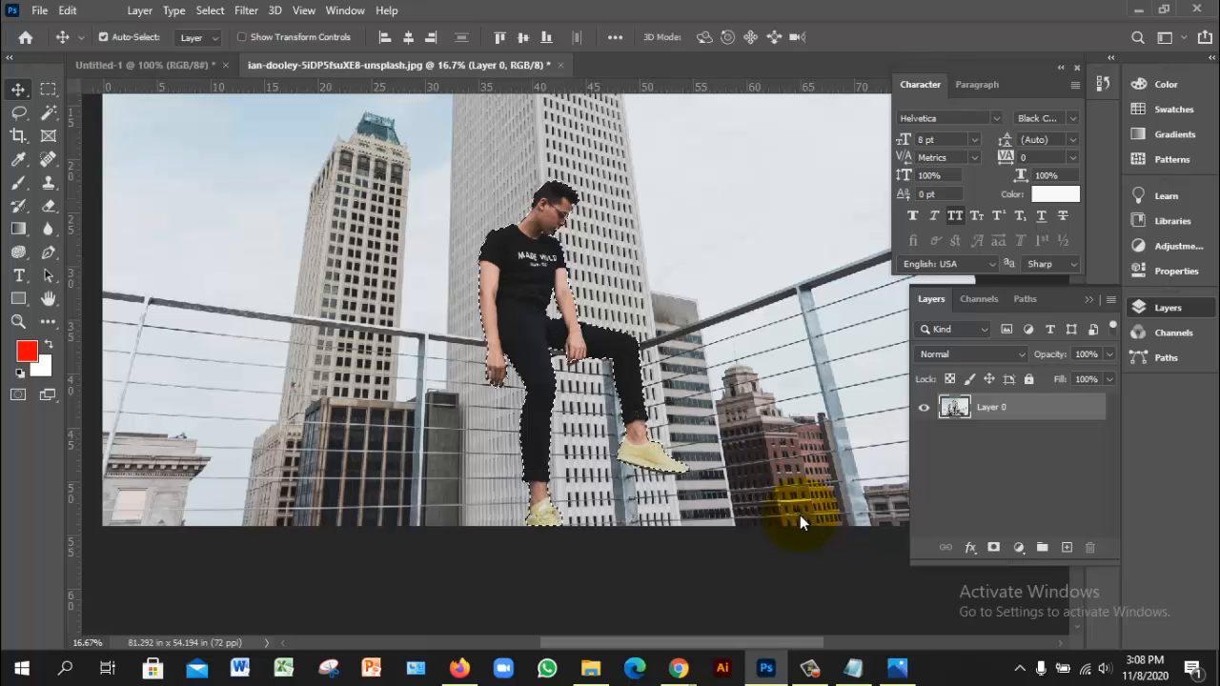
key(alt+s)
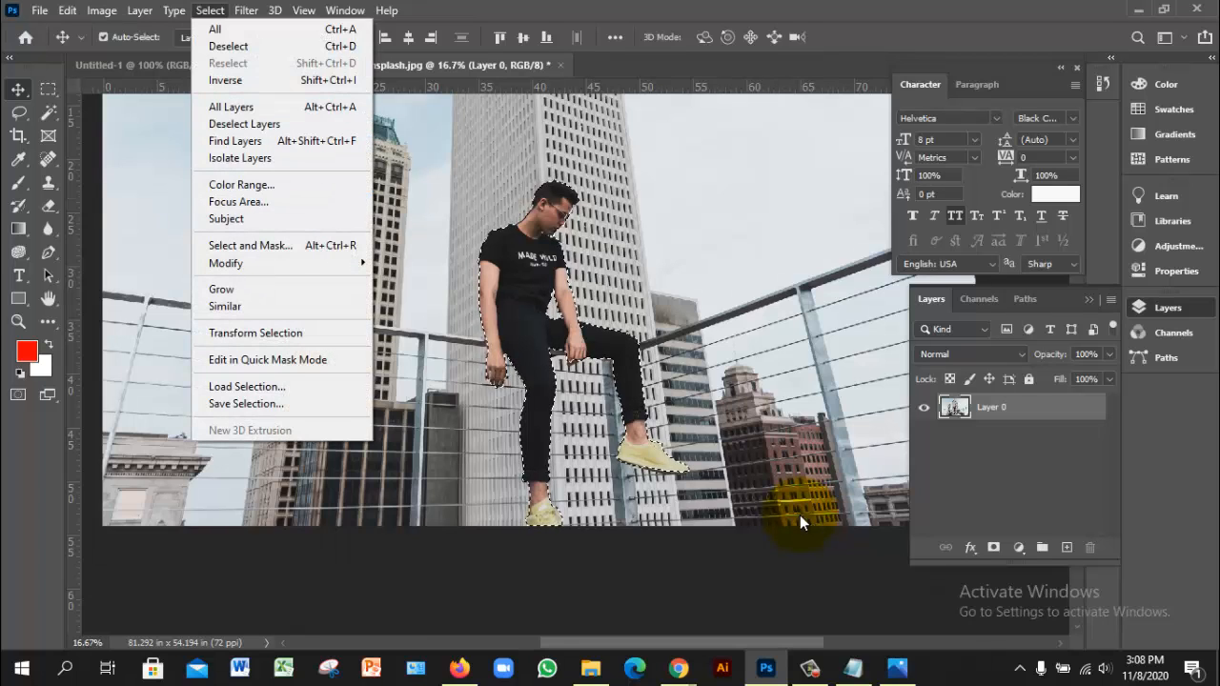
key(Escape)
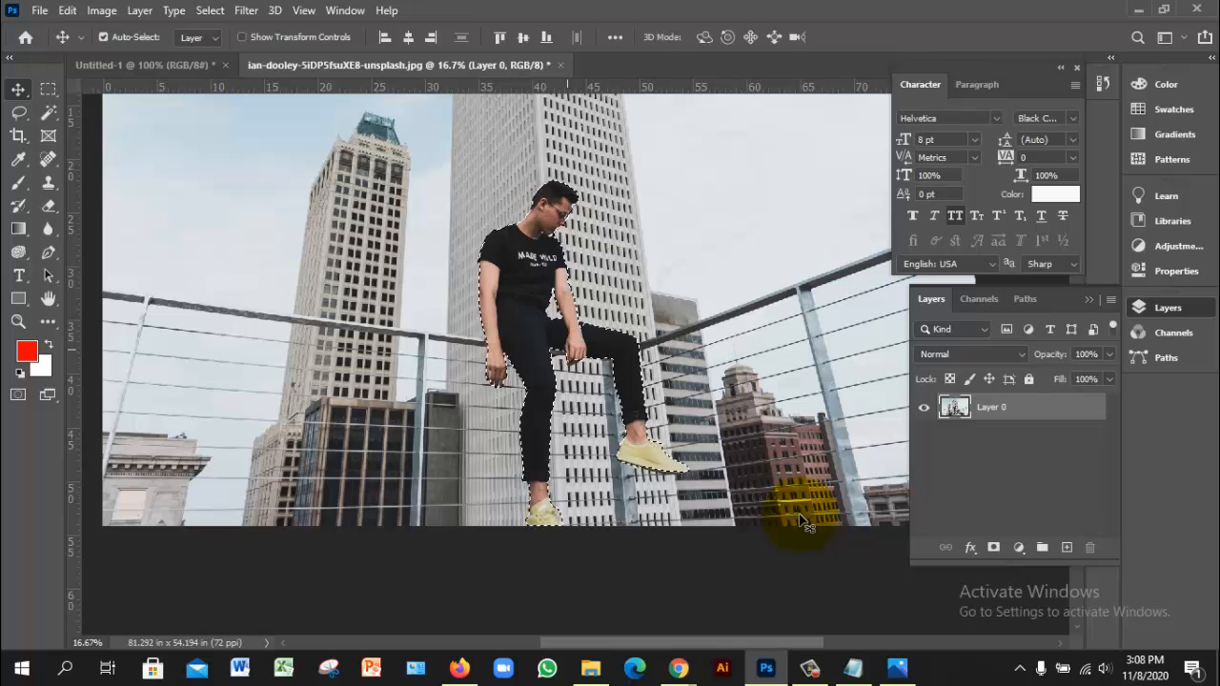
Invert the selection to cover the background around the man, and try deleting that background before undoing the deletion.
key(ctrl)
key(ctrl+minus)
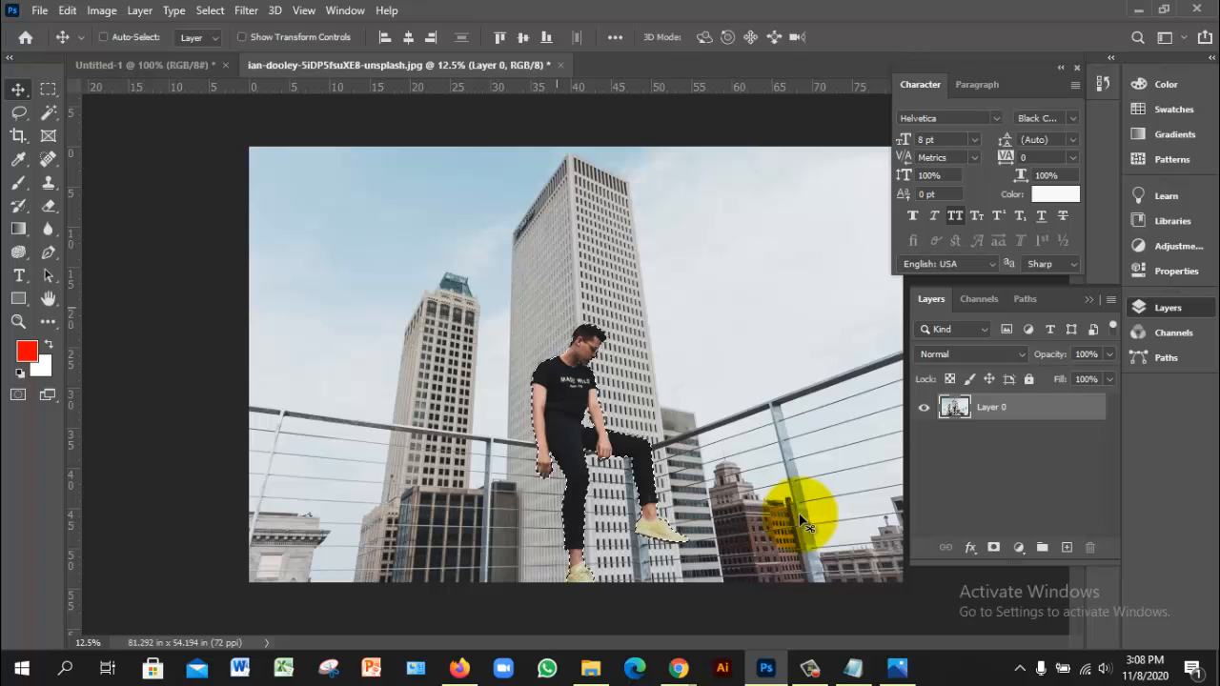
key(ctrl+shift+i)
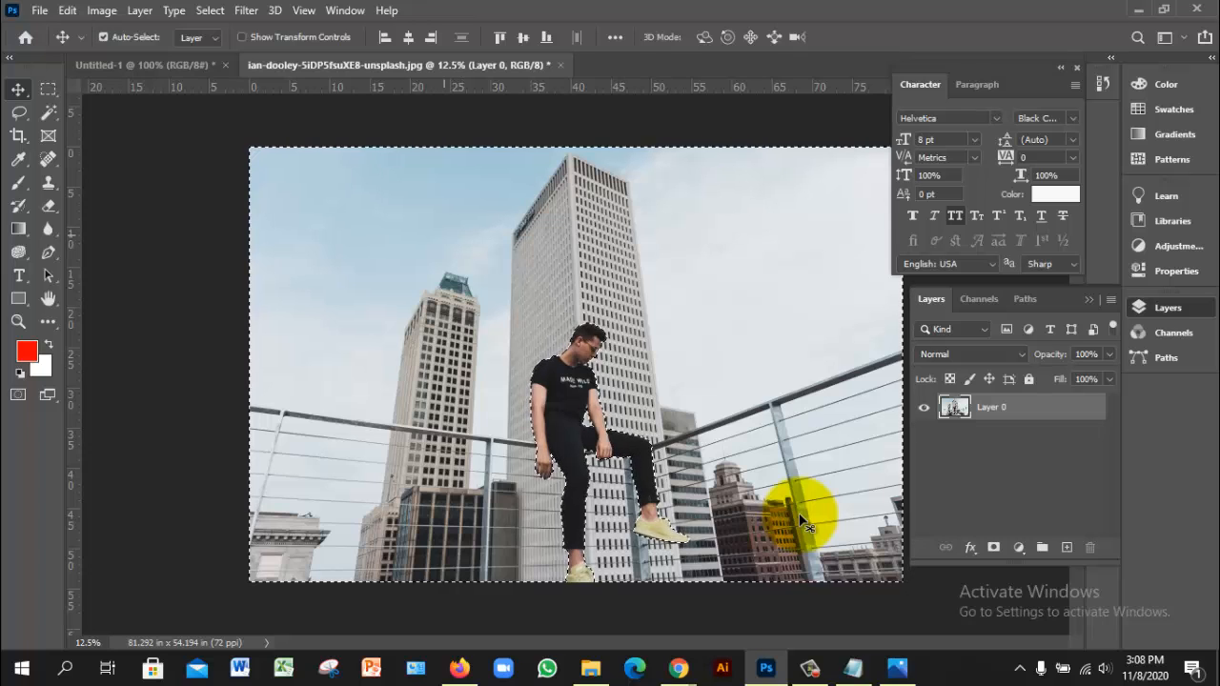
key(Delete)
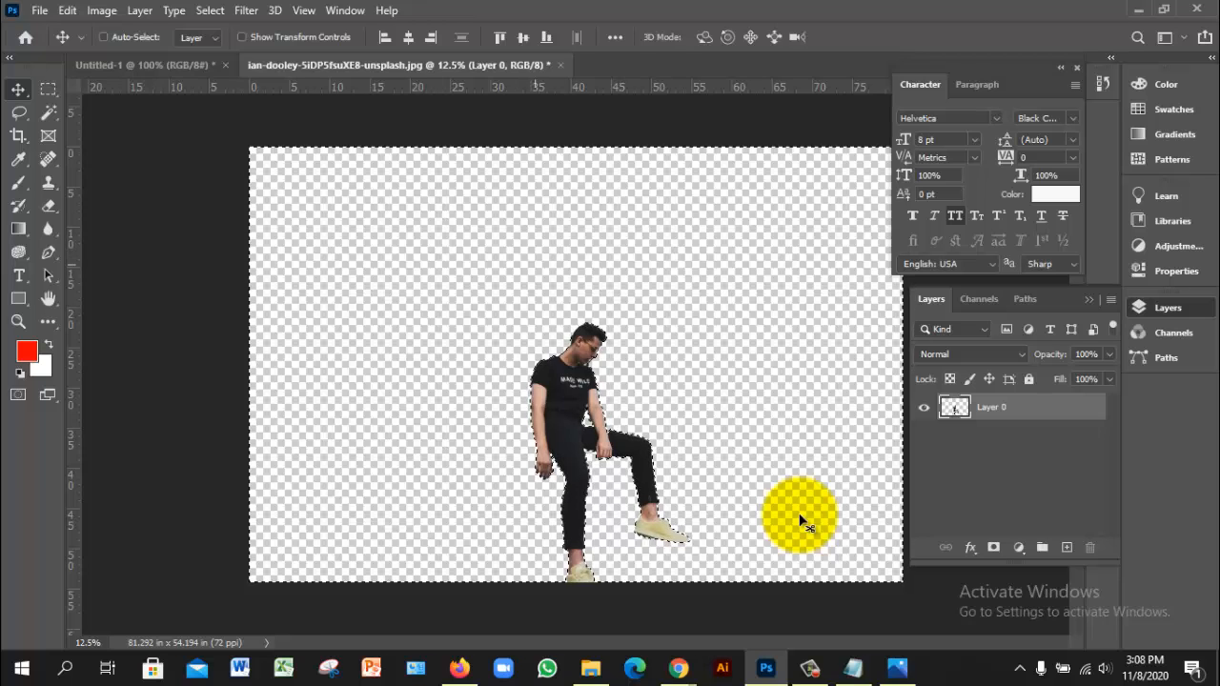
key(ctrl+z)
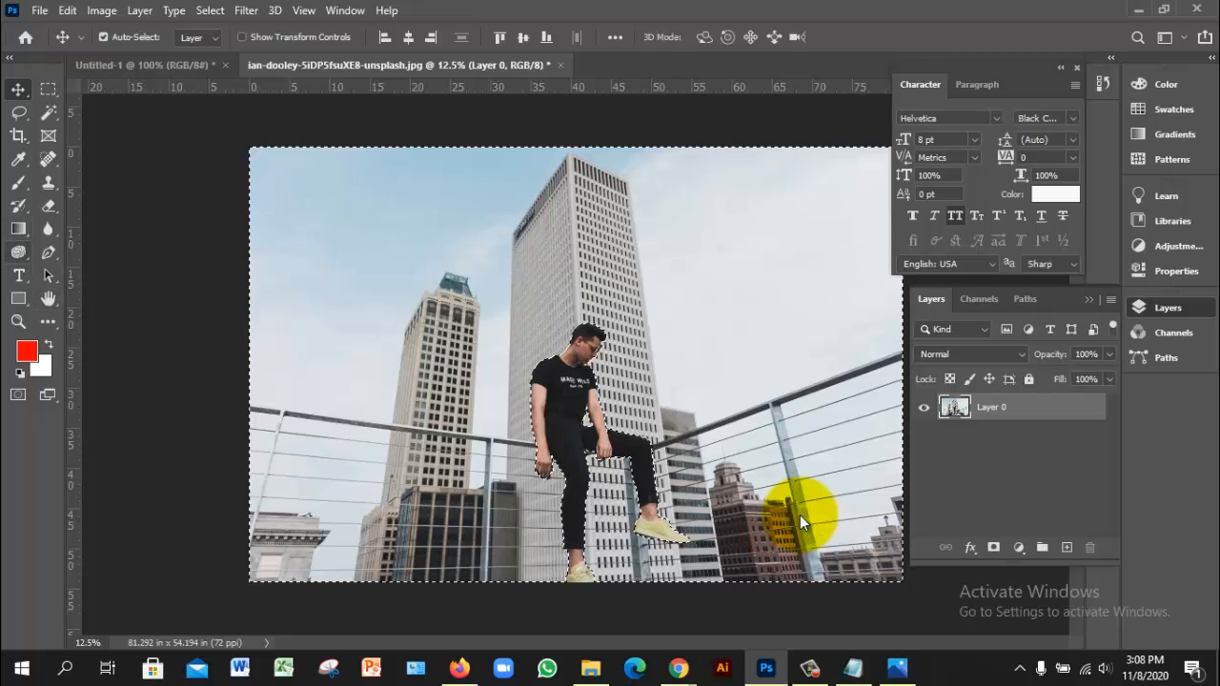
Activate the Blur Tool and set its mode to Darken and its strength to 100%.
click(47, 228)
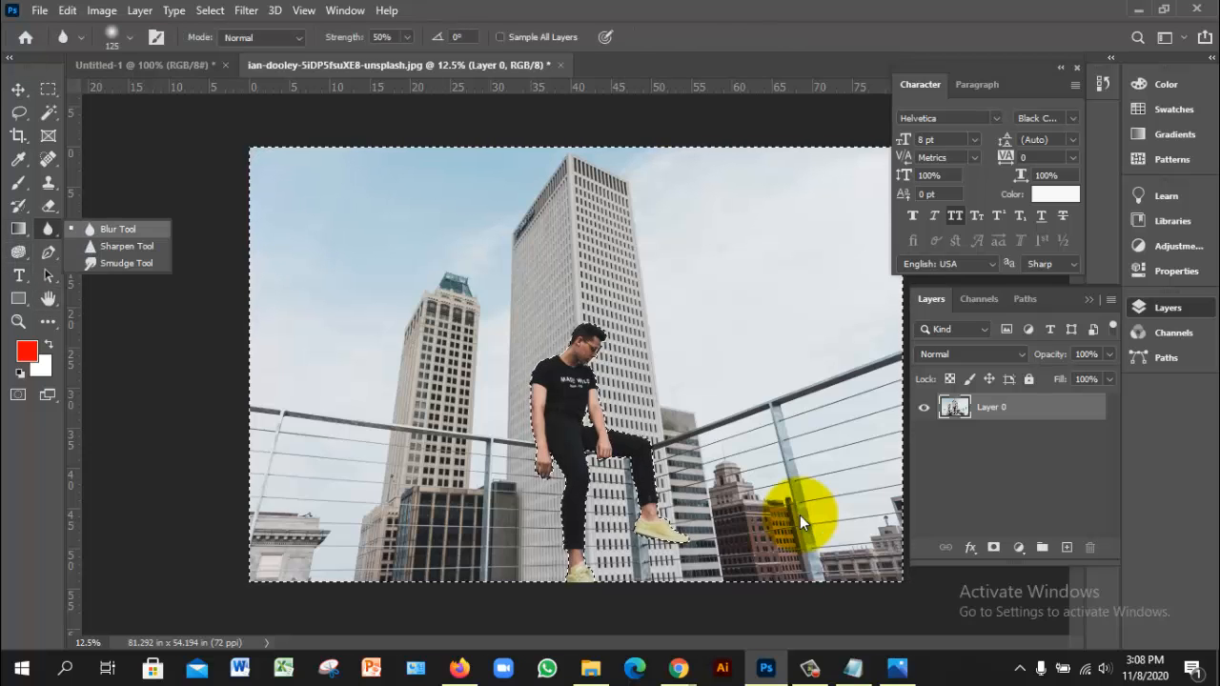
click(118, 229)
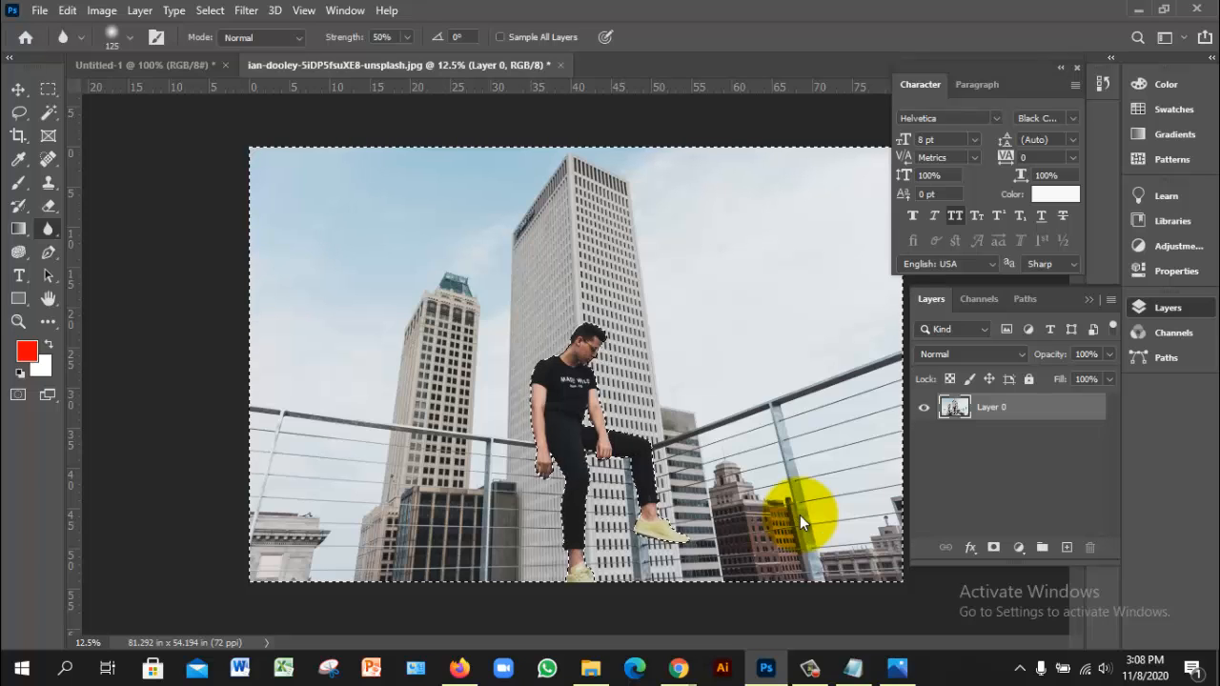
click(260, 37)
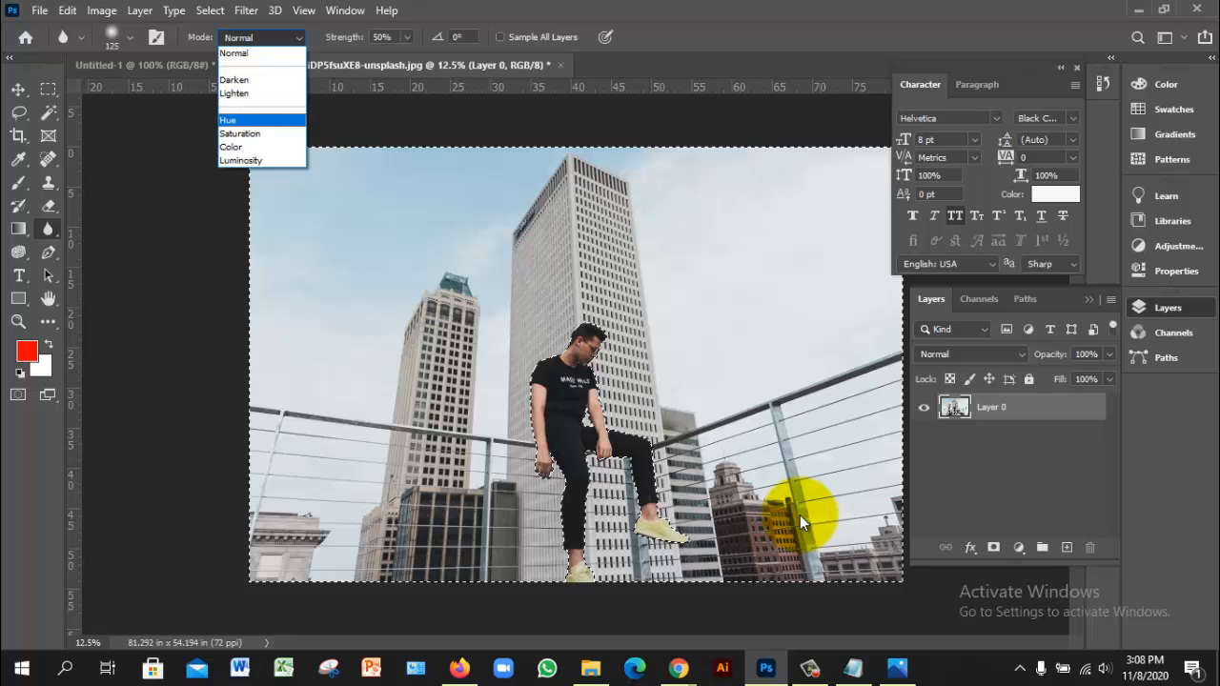
click(234, 80)
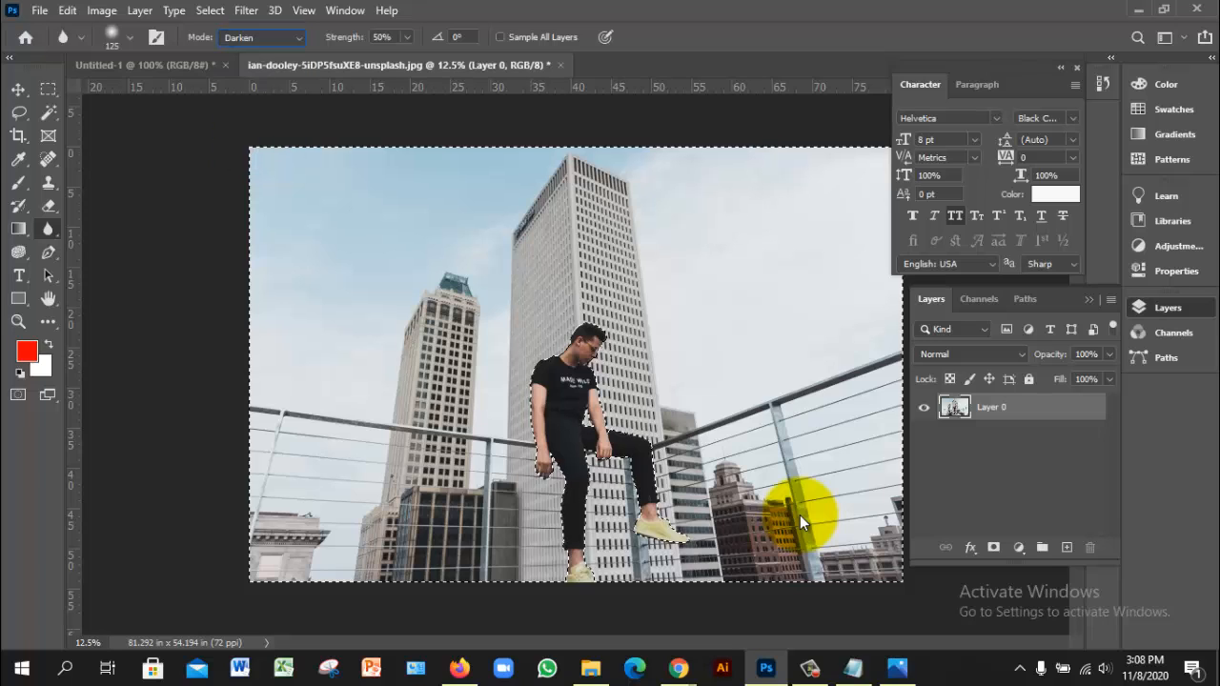
click(407, 37)
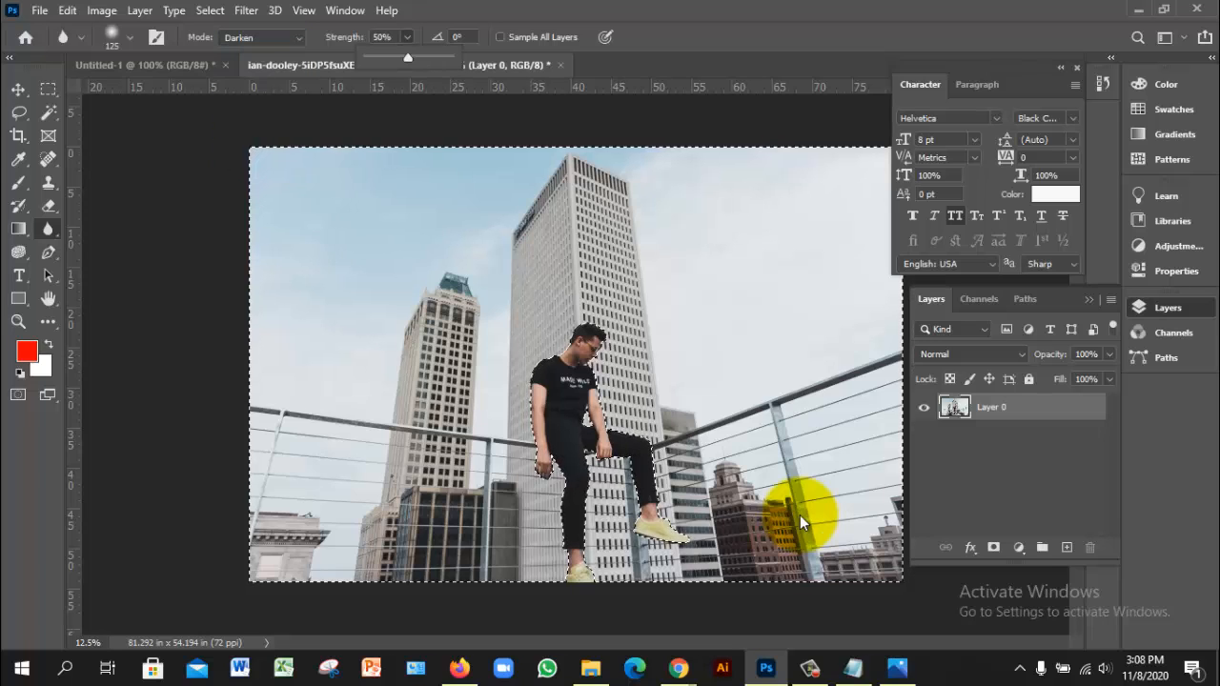
drag(408, 59, 453, 59)
click(387, 278)
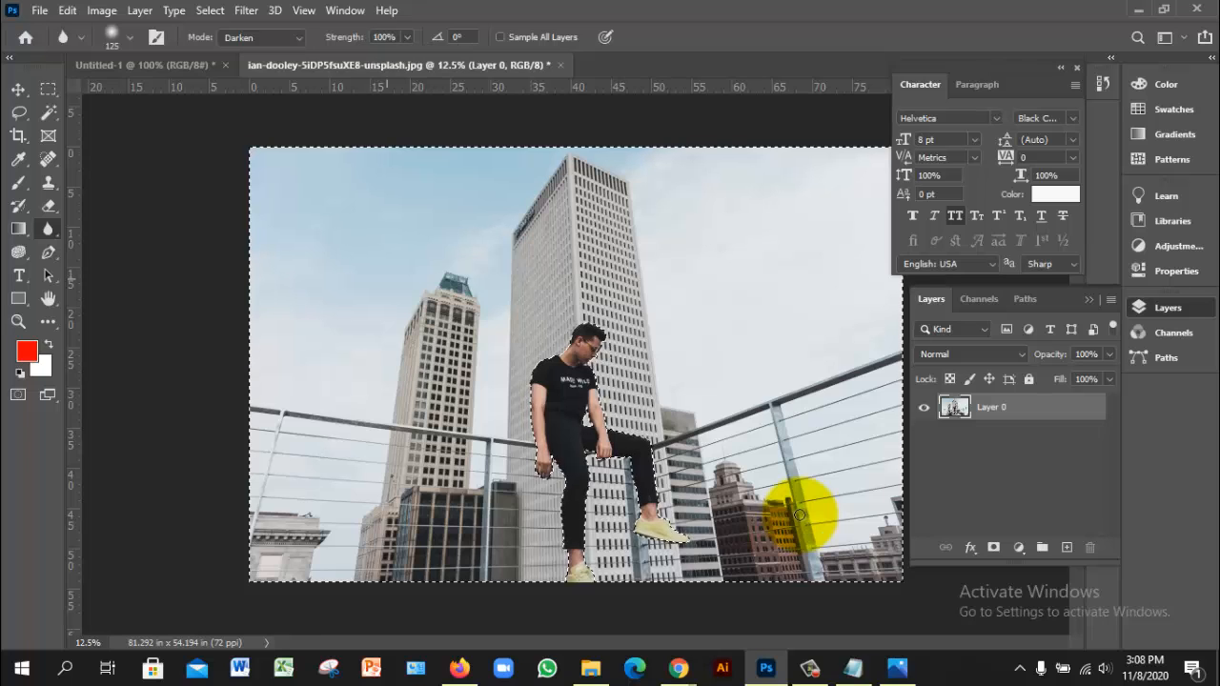
Enlarge the Blur Tool's brush to 500 px.
key(bracketright)
key(bracketright)
key(bracketright)
key(bracketright)
key(bracketright)
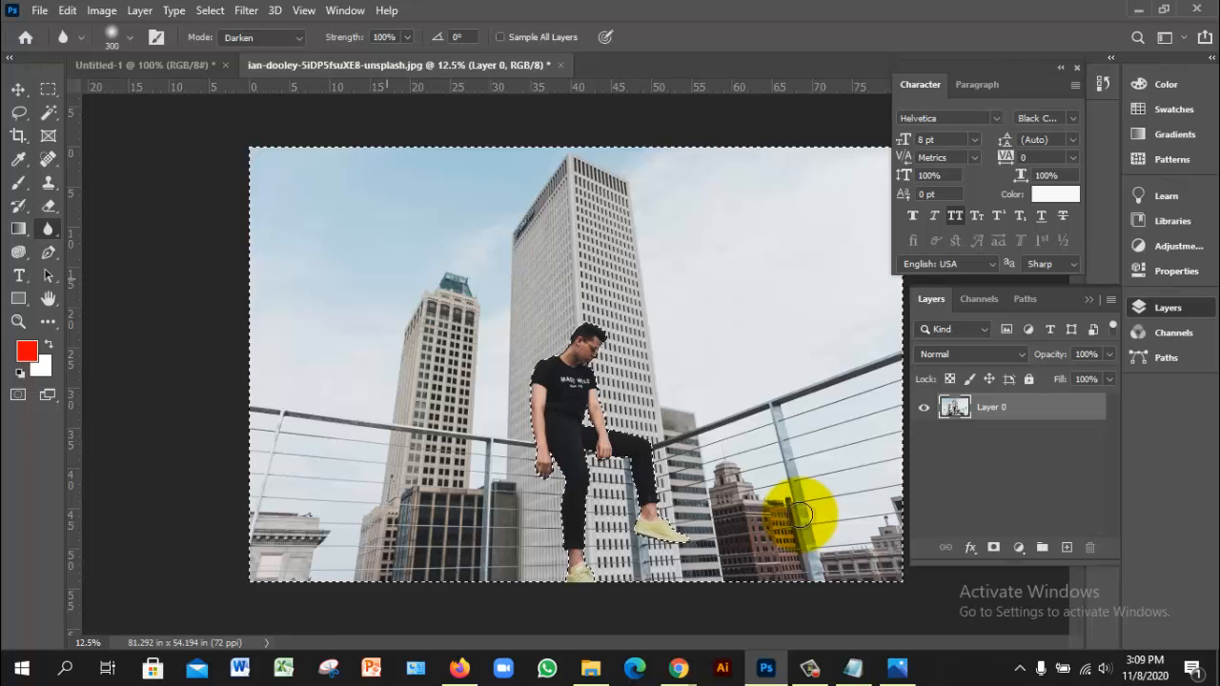
key(bracketright)
key(bracketright)
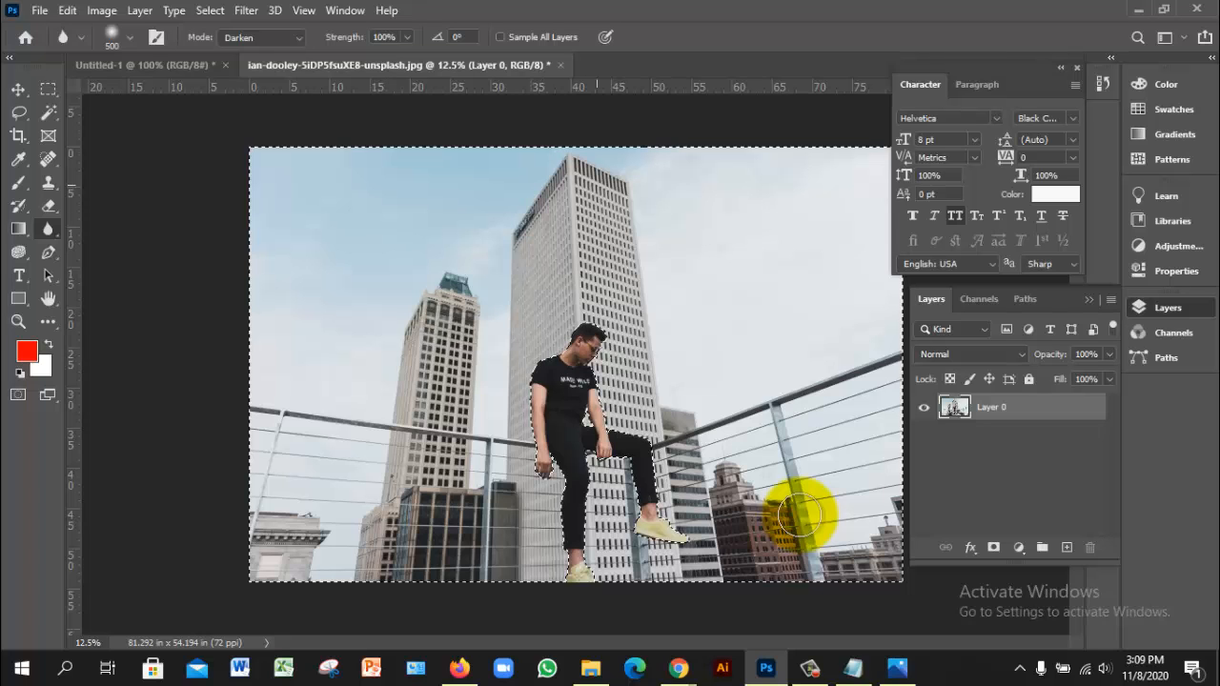
Set the Blur Tool's mode to Normal and its brush hardness to 100%.
scroll(799, 514, up, 1)
scroll(799, 515, up, 4)
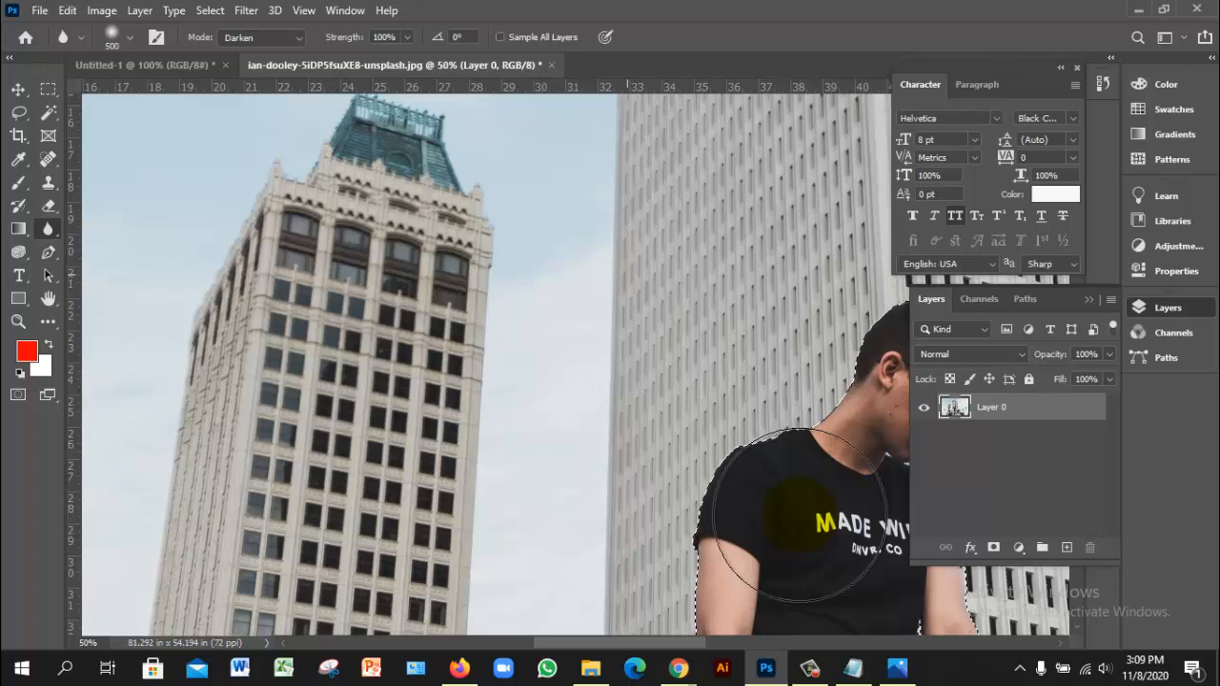
click(262, 38)
click(250, 53)
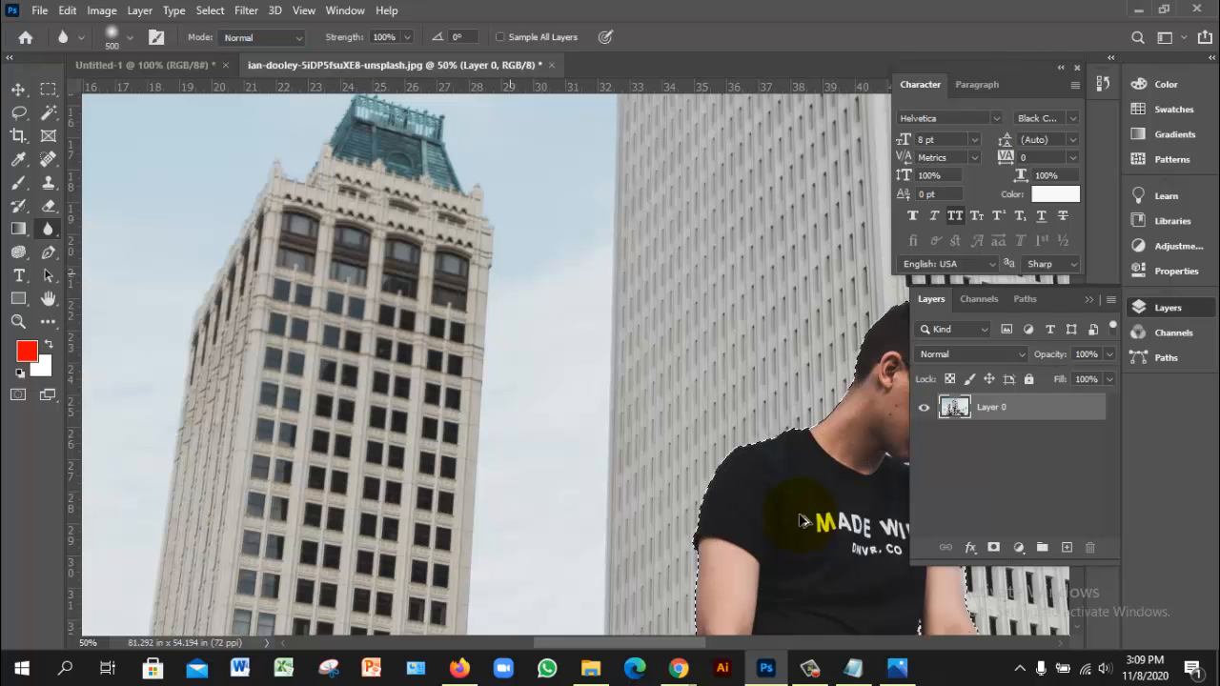
key(ctrl+minus)
click(130, 37)
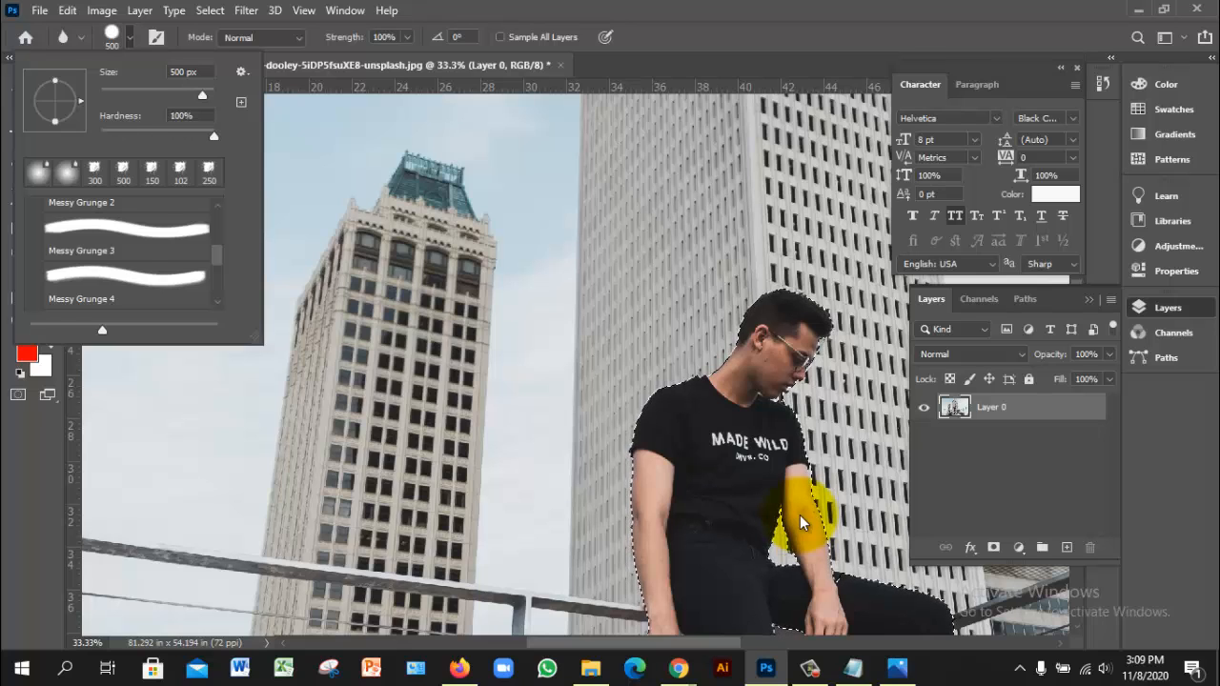
key(Return)
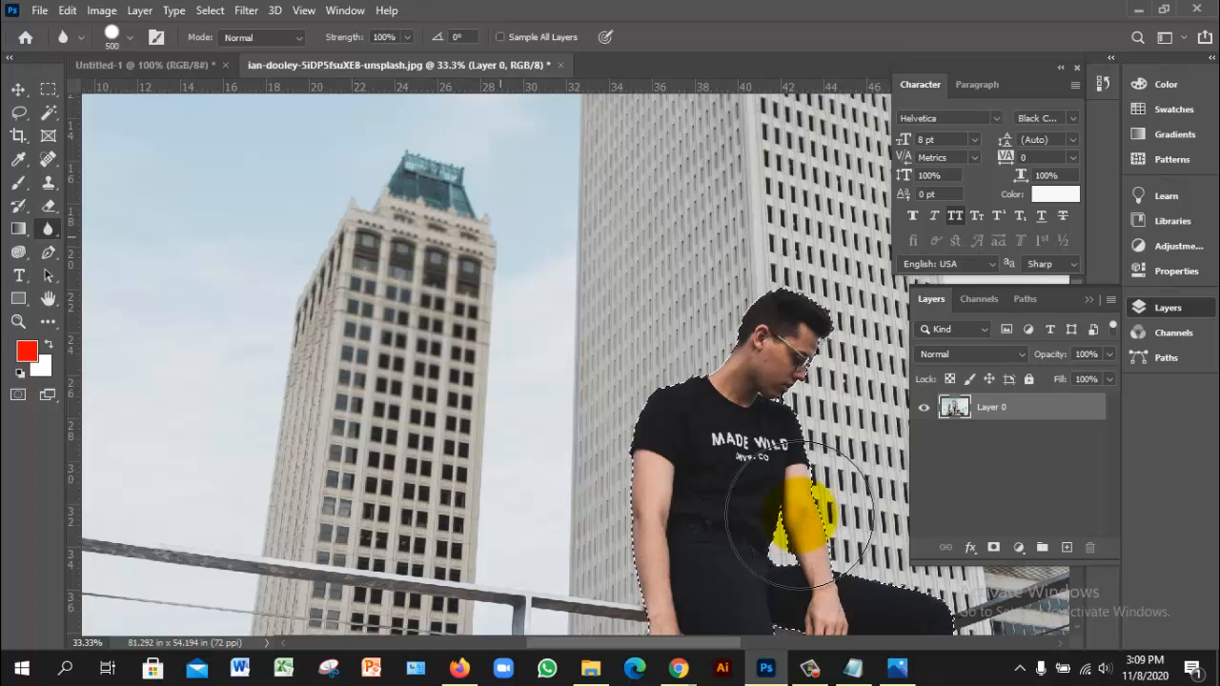
alt+click(799, 515)
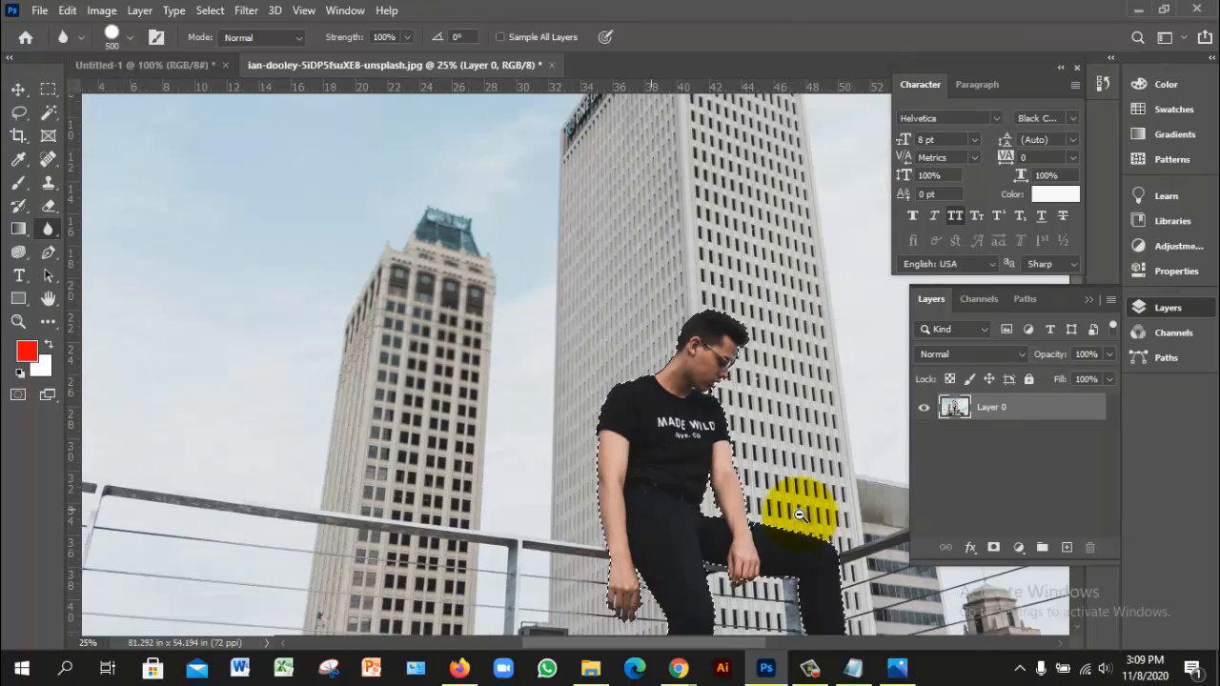
alt+click(799, 515)
alt+click(799, 515)
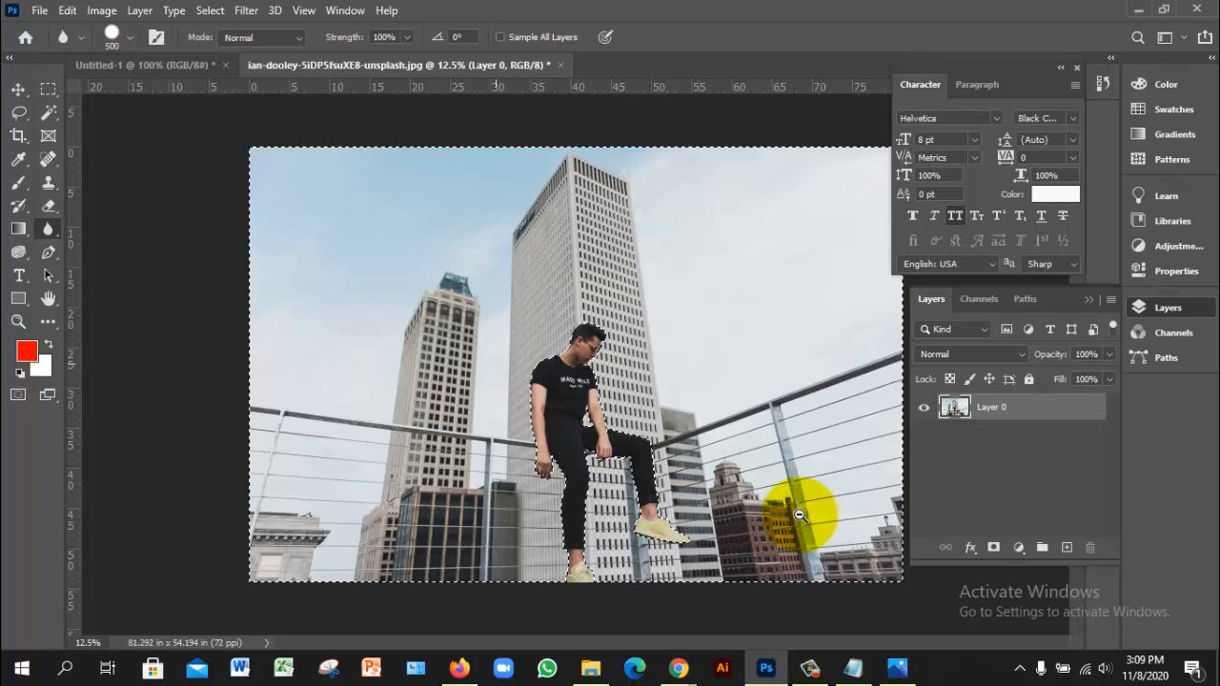
Start a Gaussian Blur on the selected background around the man.
key(ctrl+minus)
key(ctrl+plus)
key(alt)
key(Left)
key(Left)
key(Left)
key(Left)
key(Left)
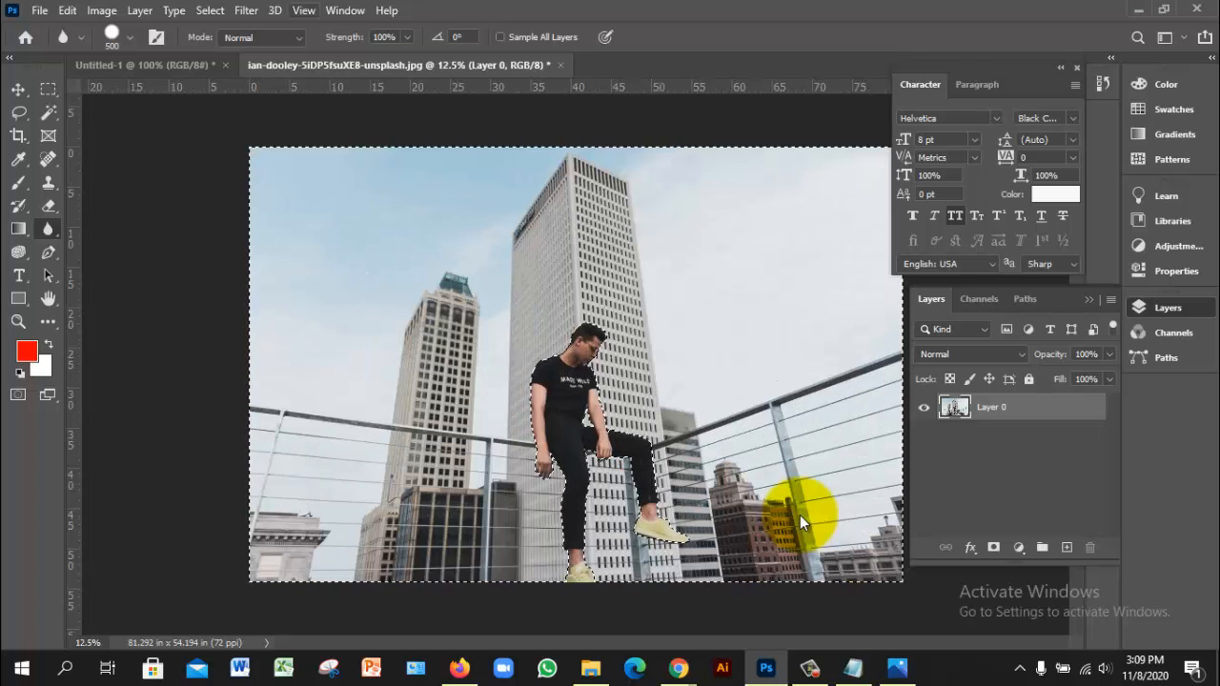
key(Down)
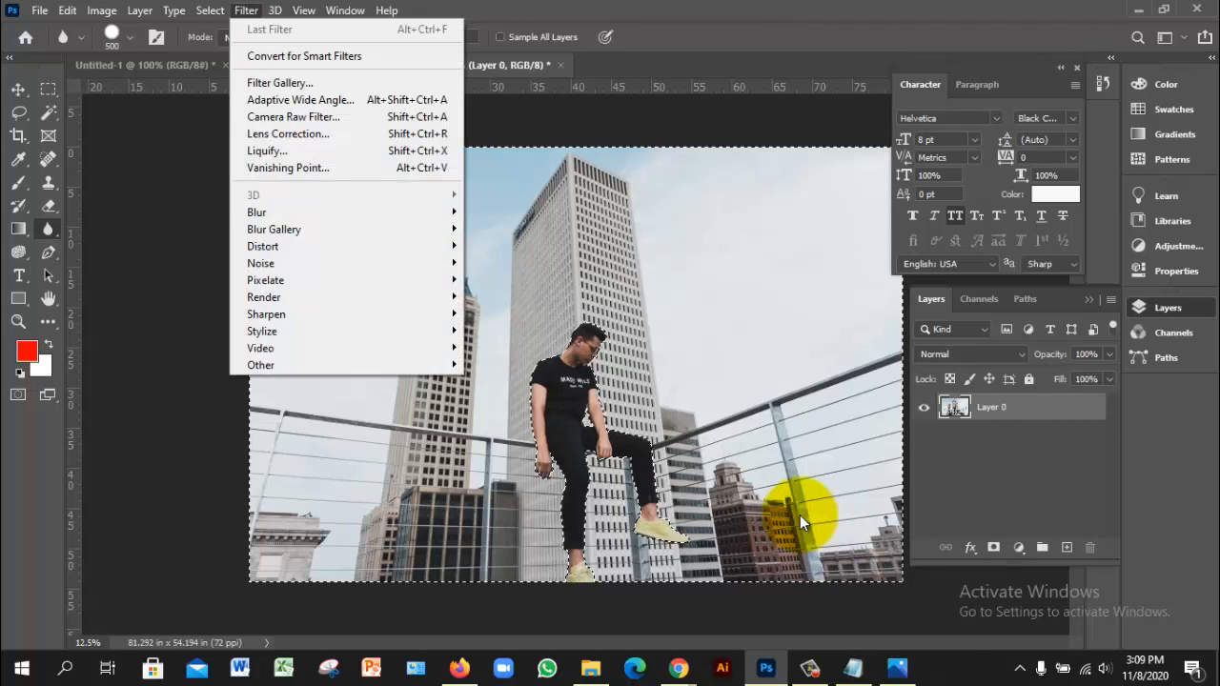
mouse_move(348, 212)
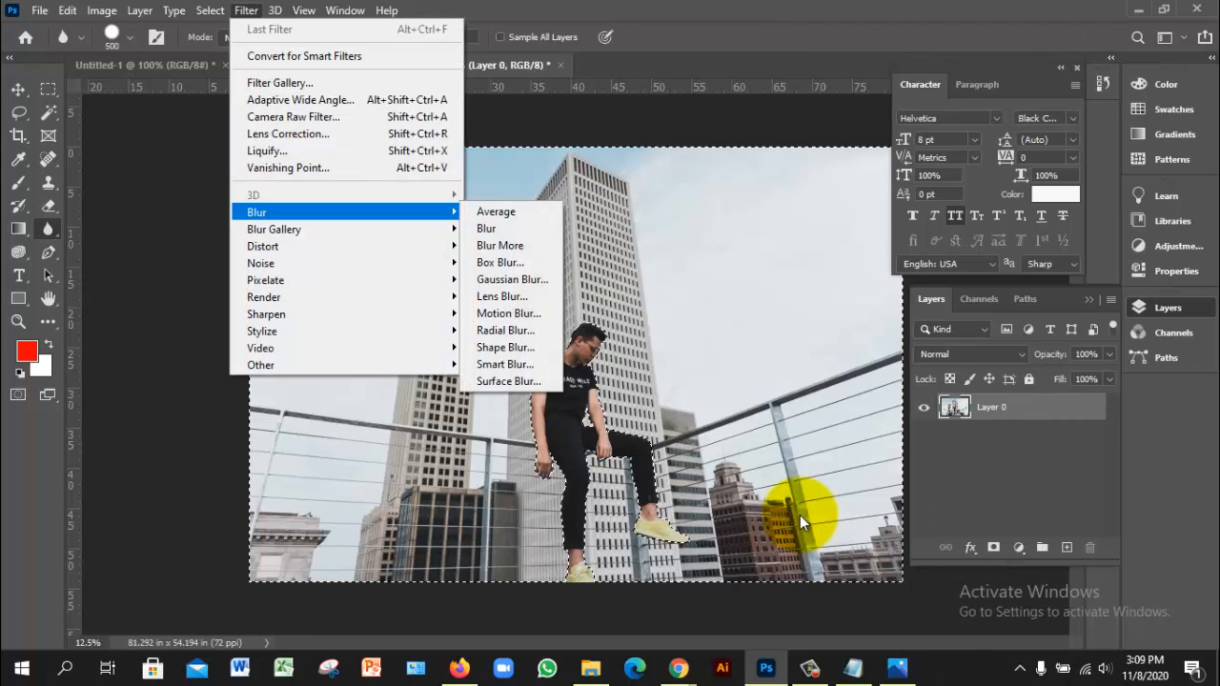
key(Down)
key(Down)
key(Down)
key(Down)
key(Down)
key(Return)
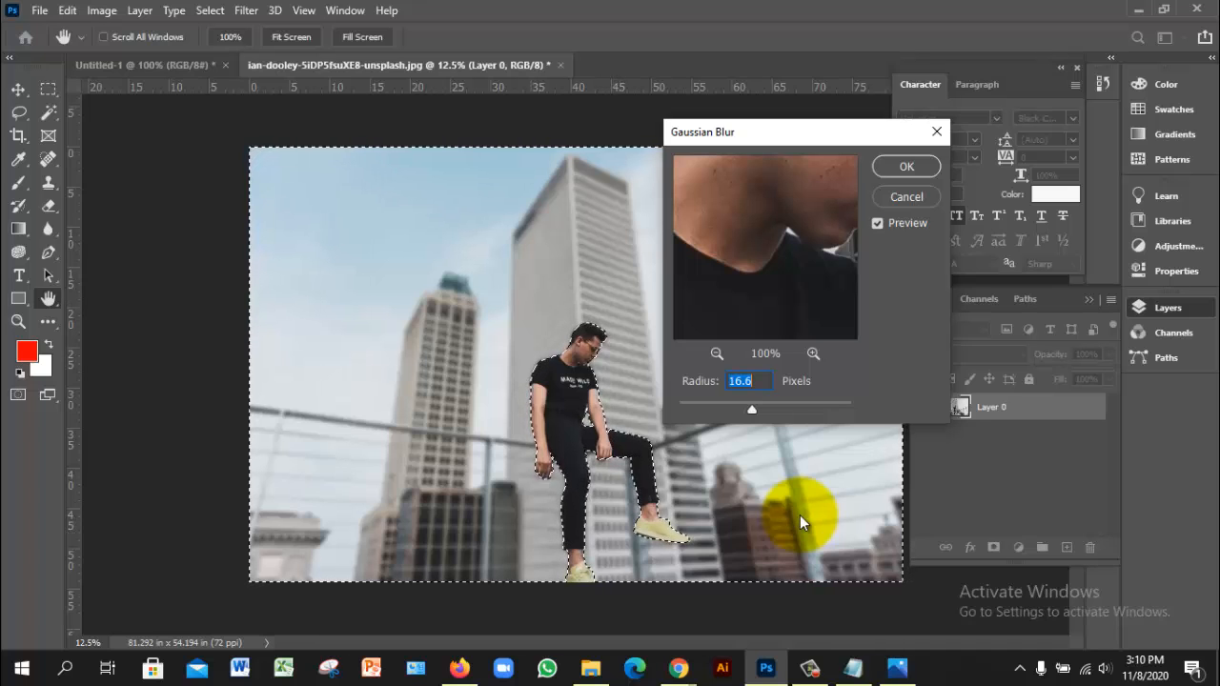
Toggle the blur preview and try Gaussian Blur radii of 81.2 and 9.0 pixels on the background.
key(alt+p)
key(alt+p)
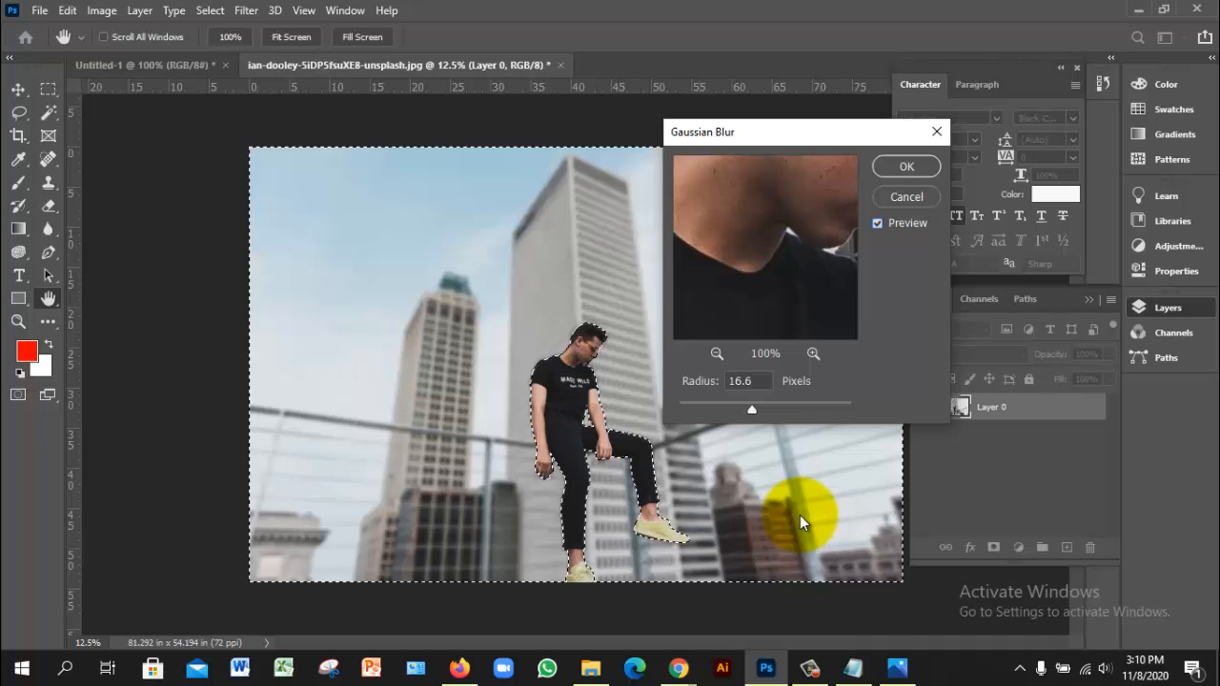
drag(752, 410, 784, 410)
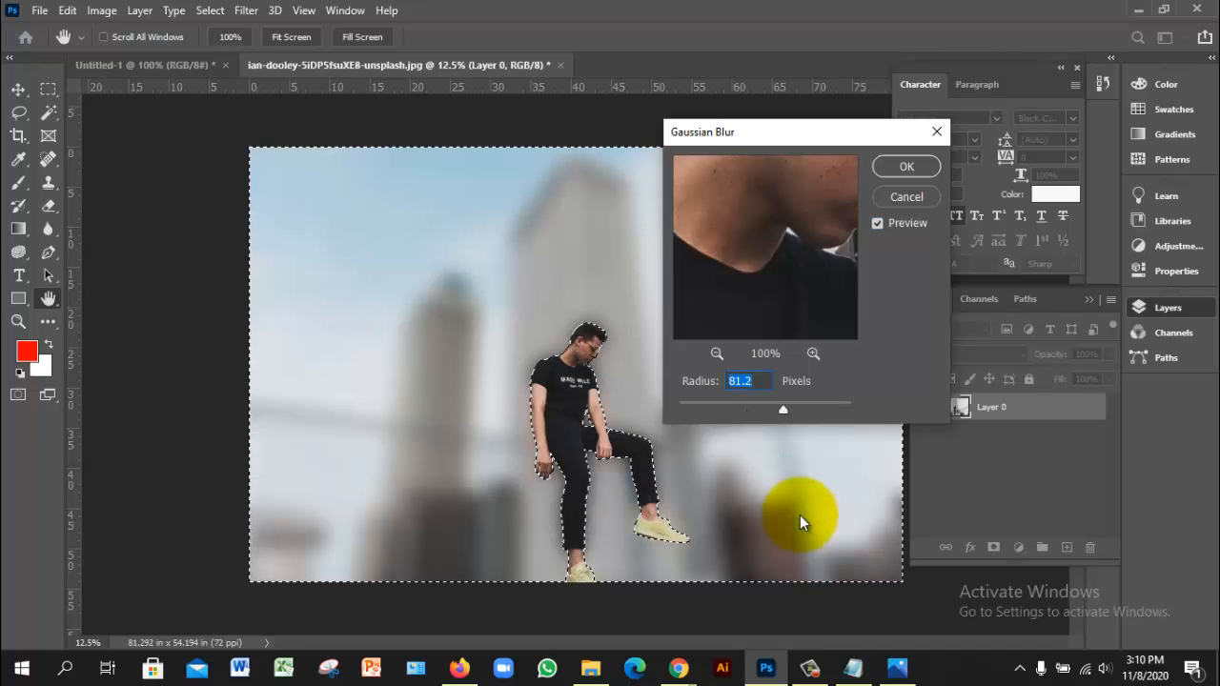
text(4.6)
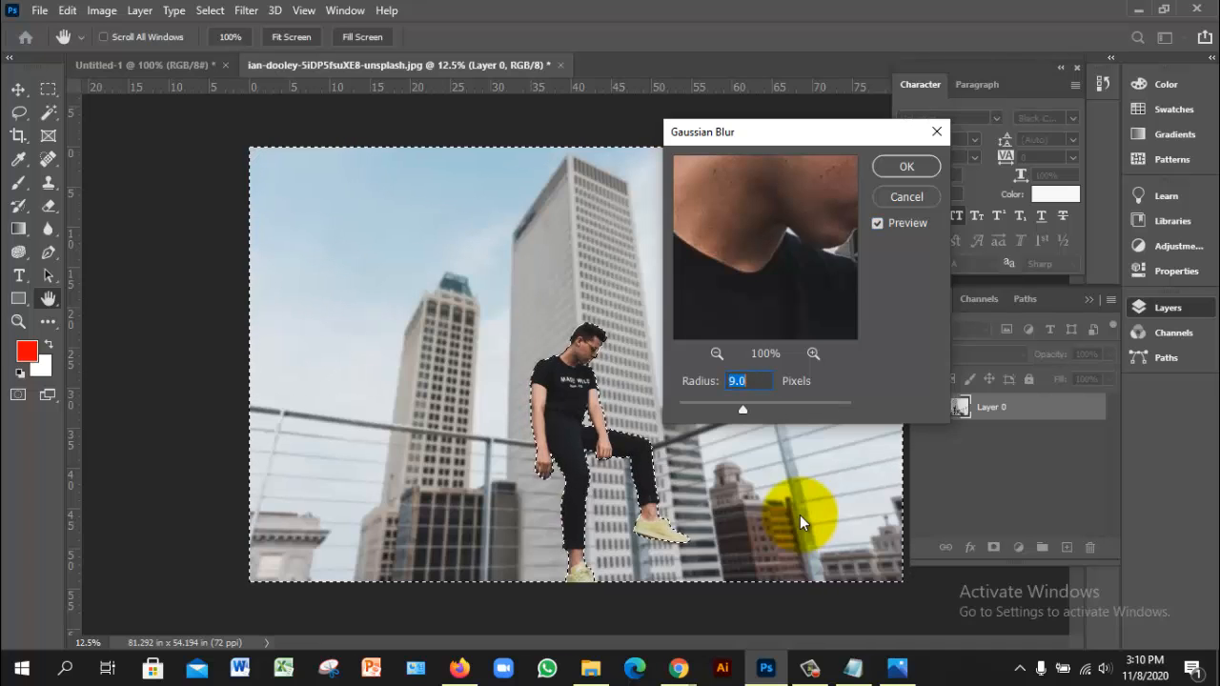
Lower the Gaussian Blur radius gradually to 2.2 pixels.
key(Down)
key(Down)
key(Down)
key(Down)
key(Down)
key(Down)
key(Down)
key(Down)
key(Down)
key(Down)
key(Down)
key(Down)
key(Down)
key(Down)
key(Down)
key(Down)
key(Down)
key(Down)
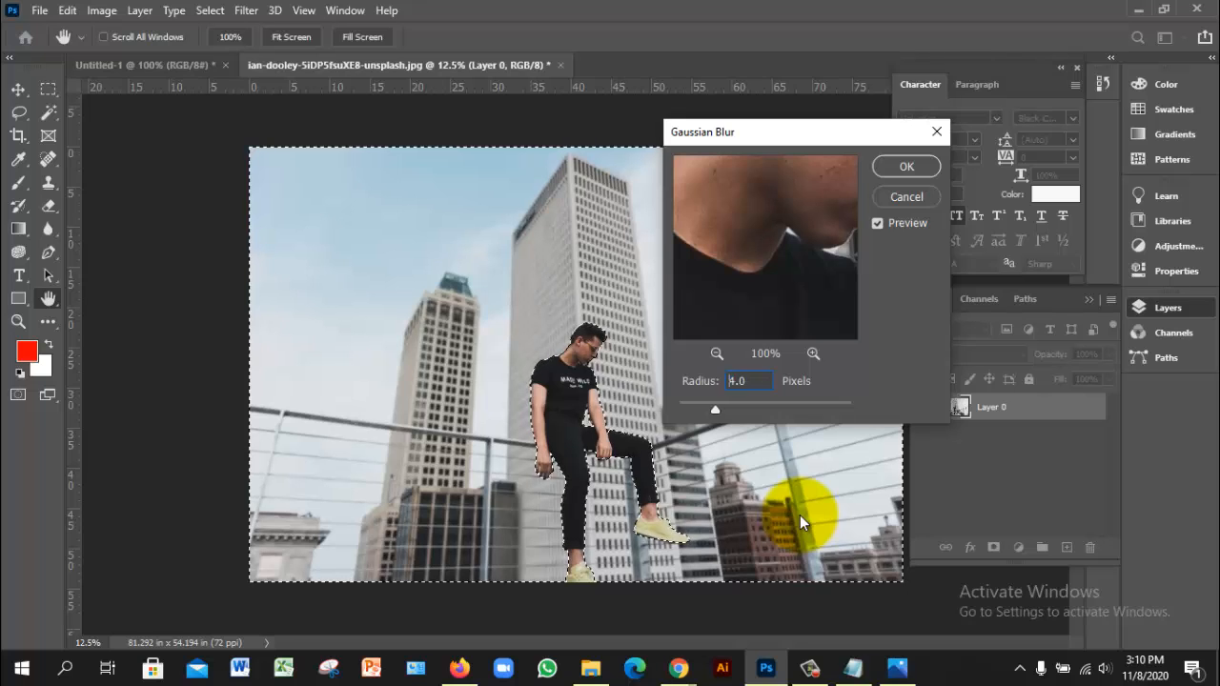
key(Down)
key(Down)
key(Down)
key(Down)
key(Down)
key(Down)
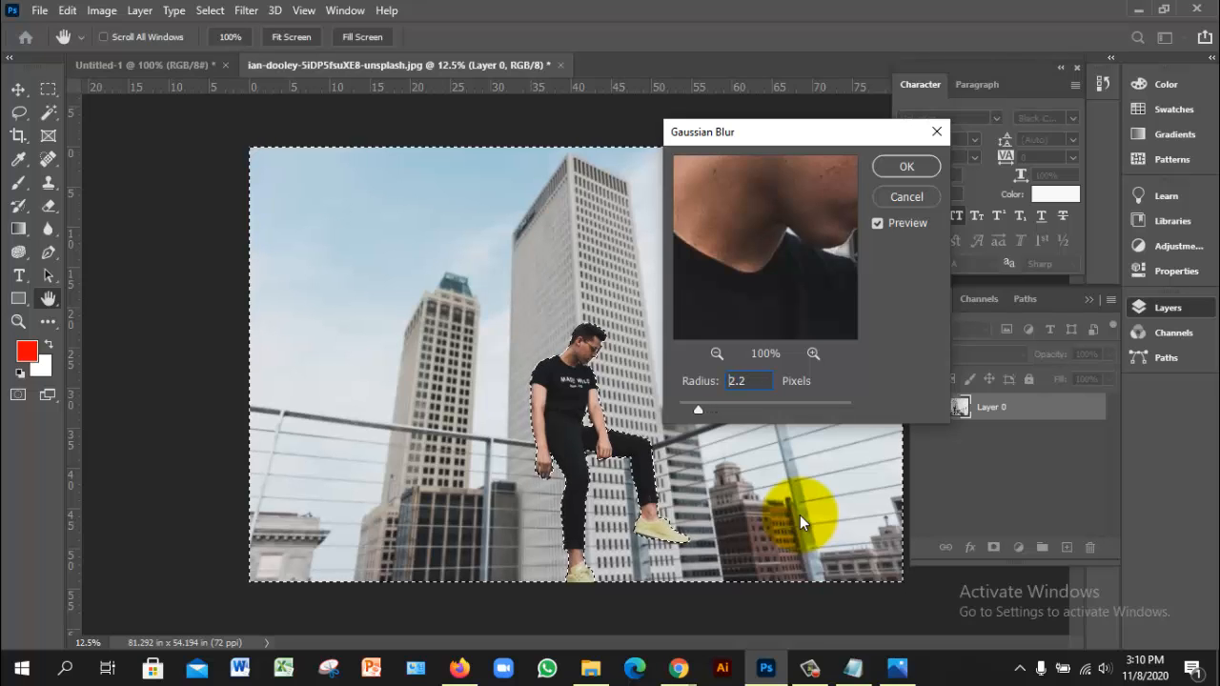
Raise the Gaussian Blur radius gradually to 6.2 pixels.
key(Up)
key(Up)
key(Up)
key(Up)
key(Up)
key(Up)
key(Up)
key(Up)
key(Up)
key(Up)
key(Up)
key(Up)
key(Up)
key(Up)
key(Up)
key(Up)
key(Up)
key(Up)
key(Up)
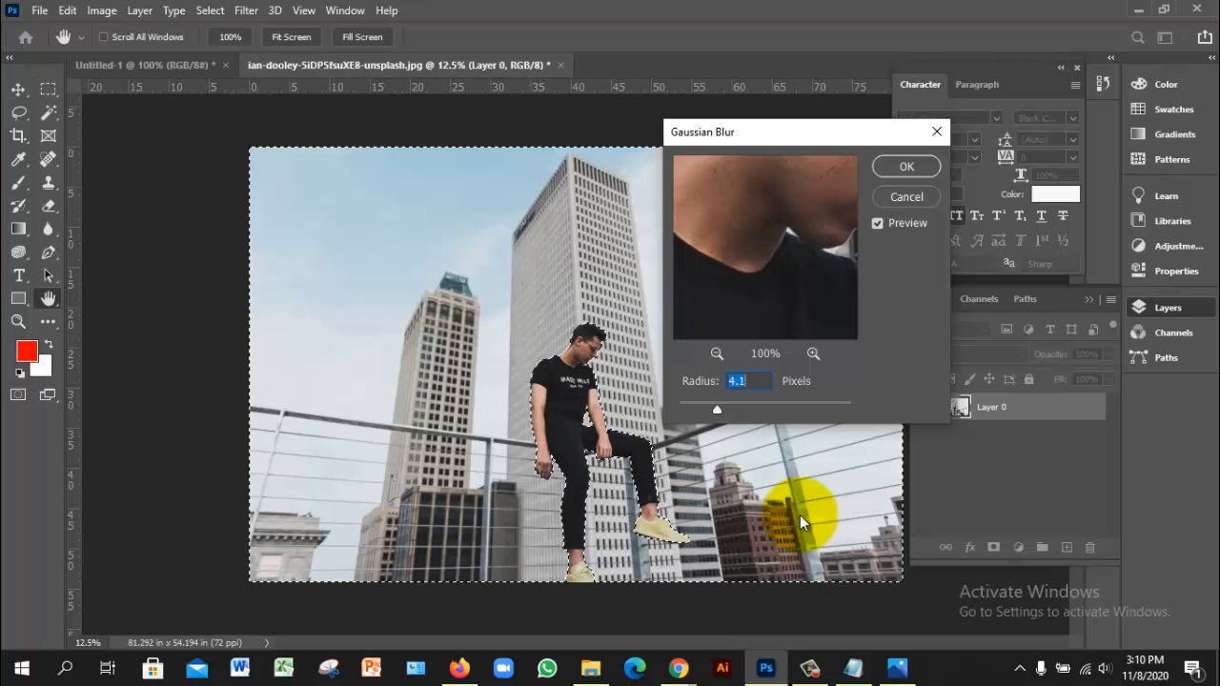
key(Up)
key(Up)
key(Up)
key(Up)
key(Up)
key(Up)
key(Up)
key(Up)
key(Up)
key(Up)
key(Up)
key(Up)
key(Up)
key(Up)
key(Up)
key(Up)
key(Up)
key(Up)
key(Up)
key(Up)
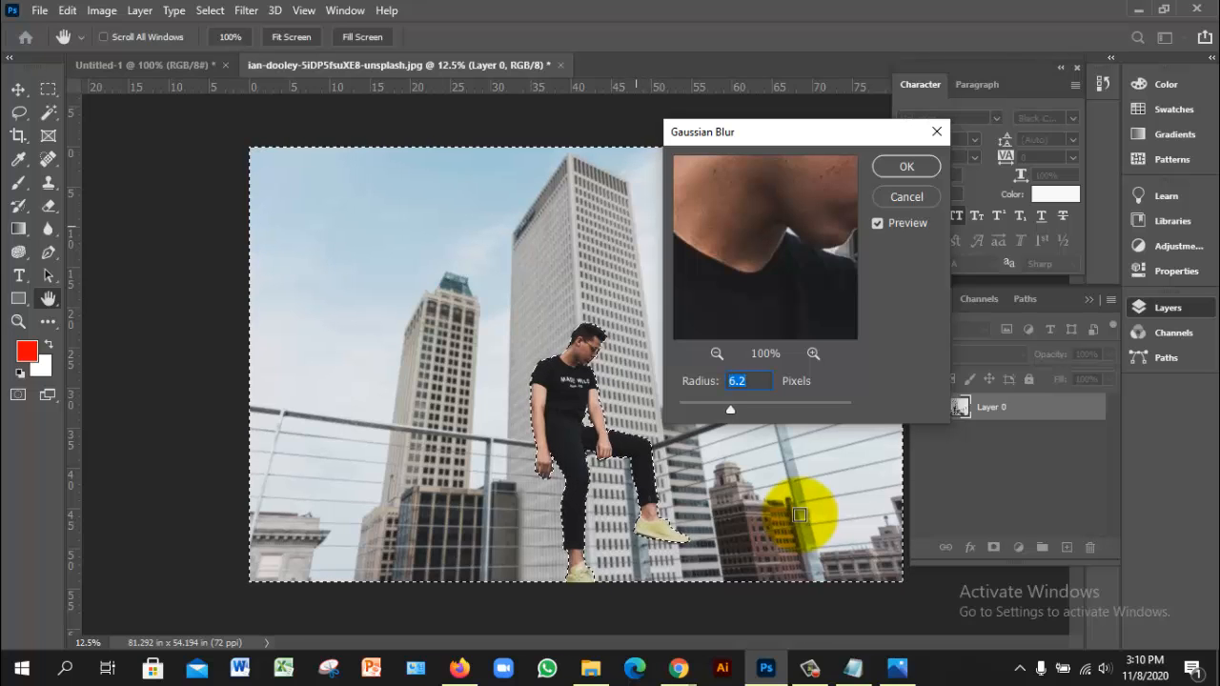
Try Gaussian Blur radii from 7.8 up to 9.6 pixels, and close the filter without applying it.
text(7.8)
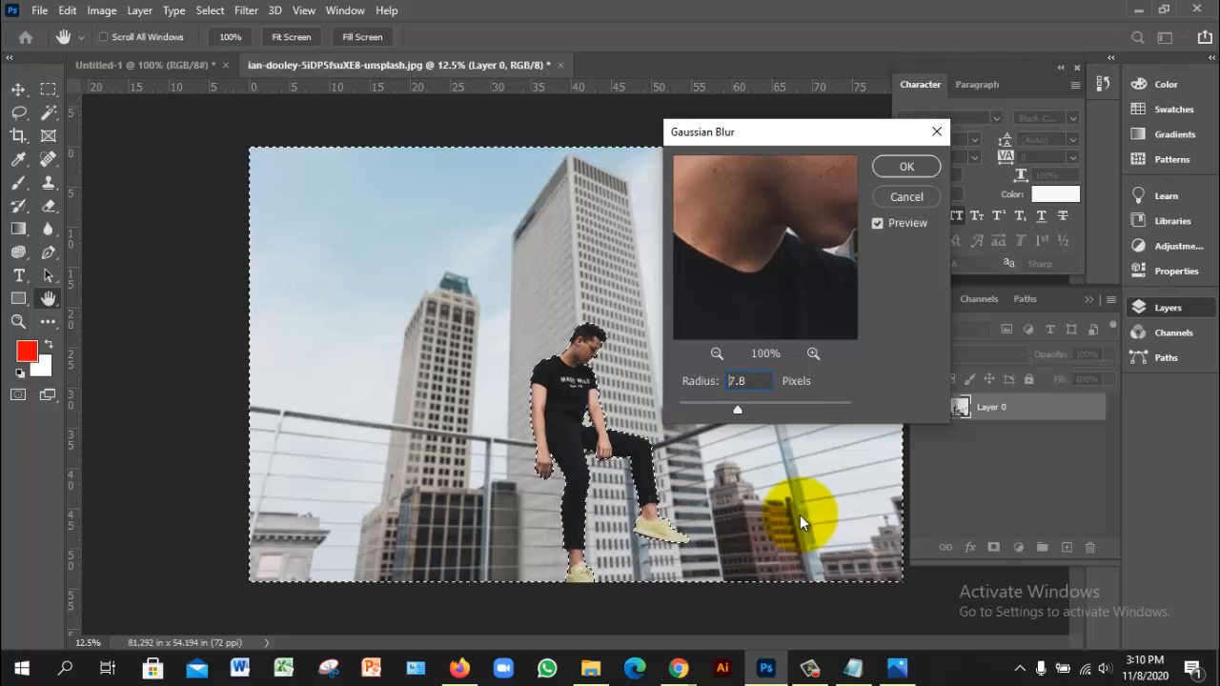
key(Up)
key(Up)
key(Up)
key(Up)
key(Up)
key(Up)
key(Up)
key(Up)
key(Up)
key(Up)
key(Up)
key(Up)
key(Up)
key(Up)
key(Up)
key(Up)
key(Up)
key(Up)
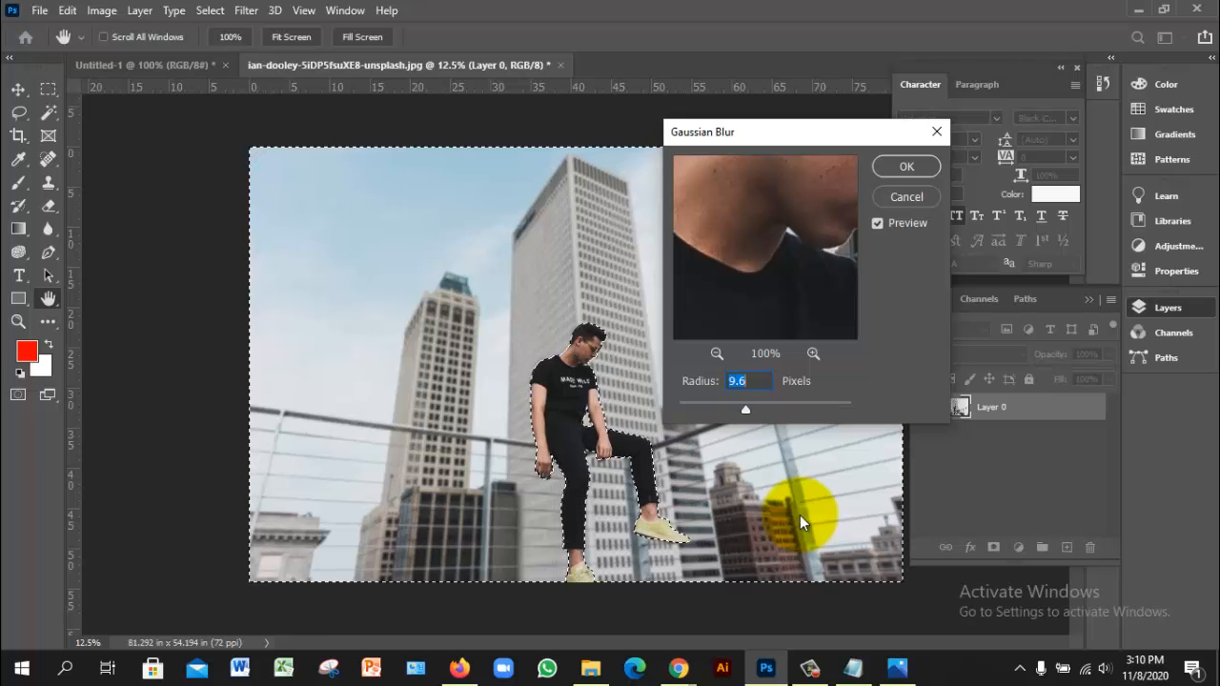
key(Return)
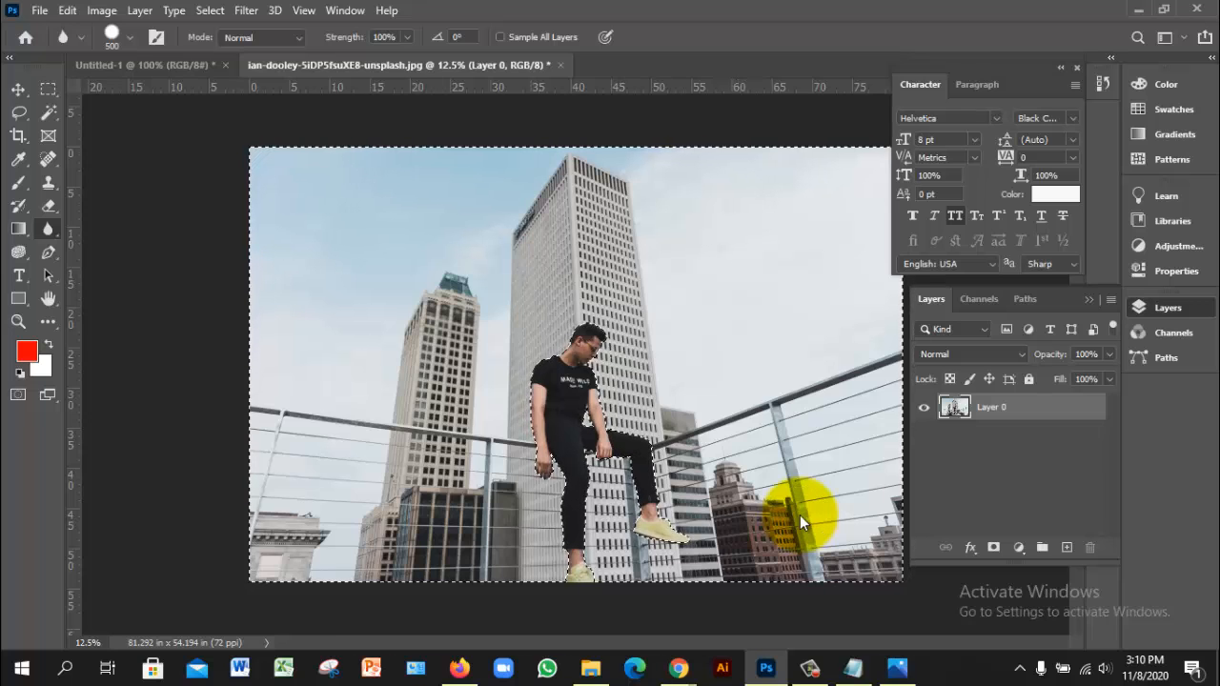
Try the Iris Blur from the Blur Gallery on the selected background, and cancel it.
key(alt+t)
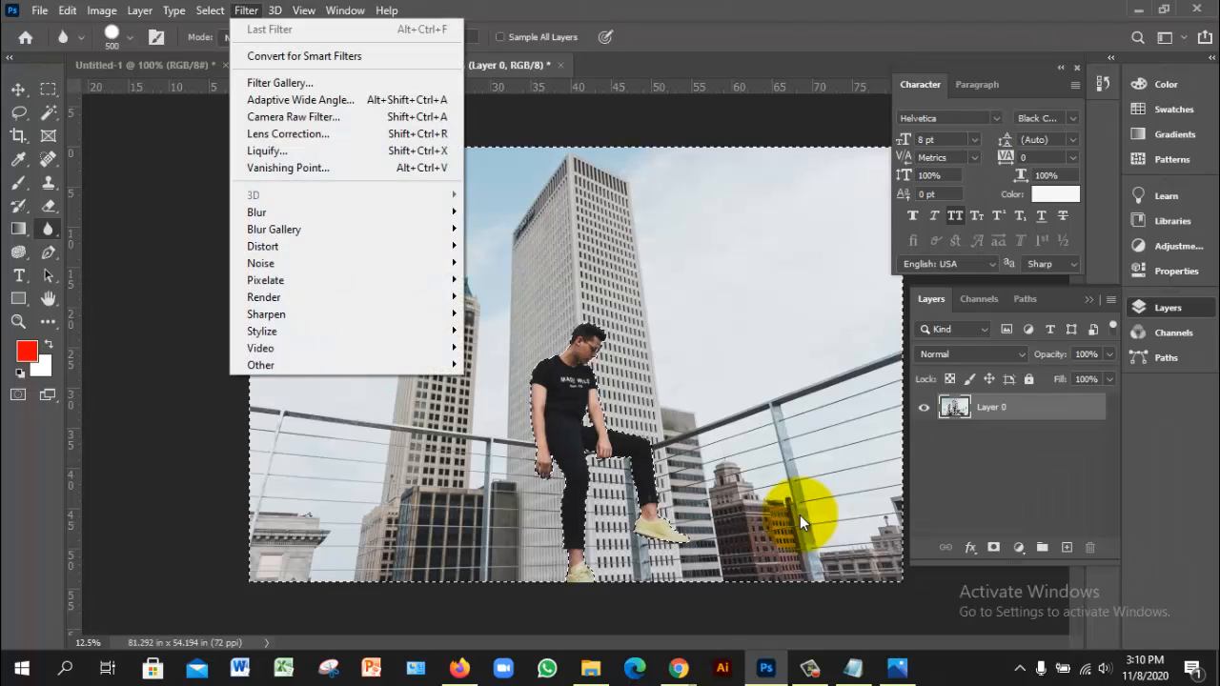
key(b)
key(b)
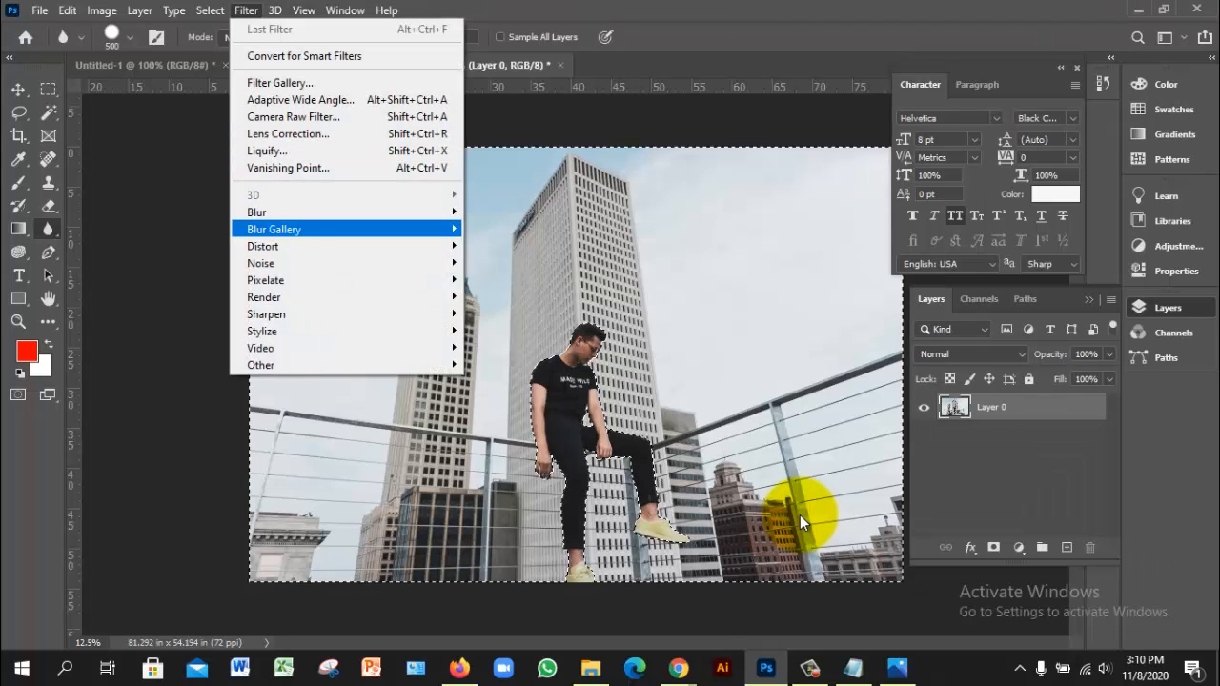
key(Right)
key(Down)
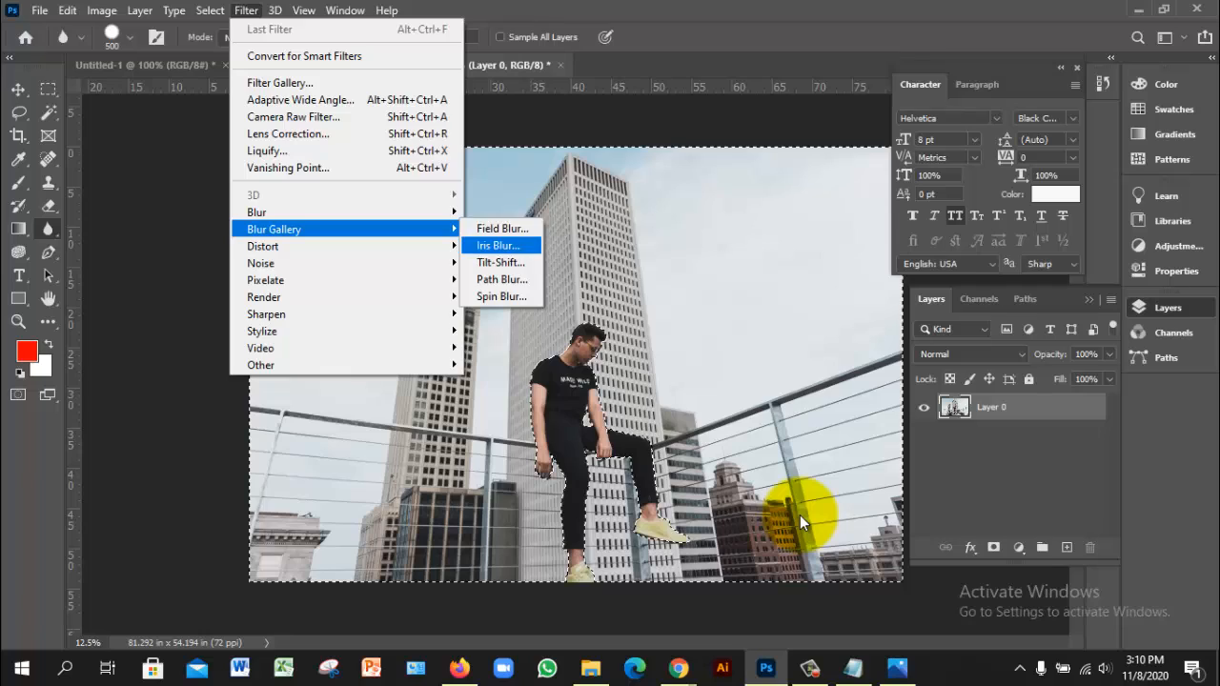
key(Return)
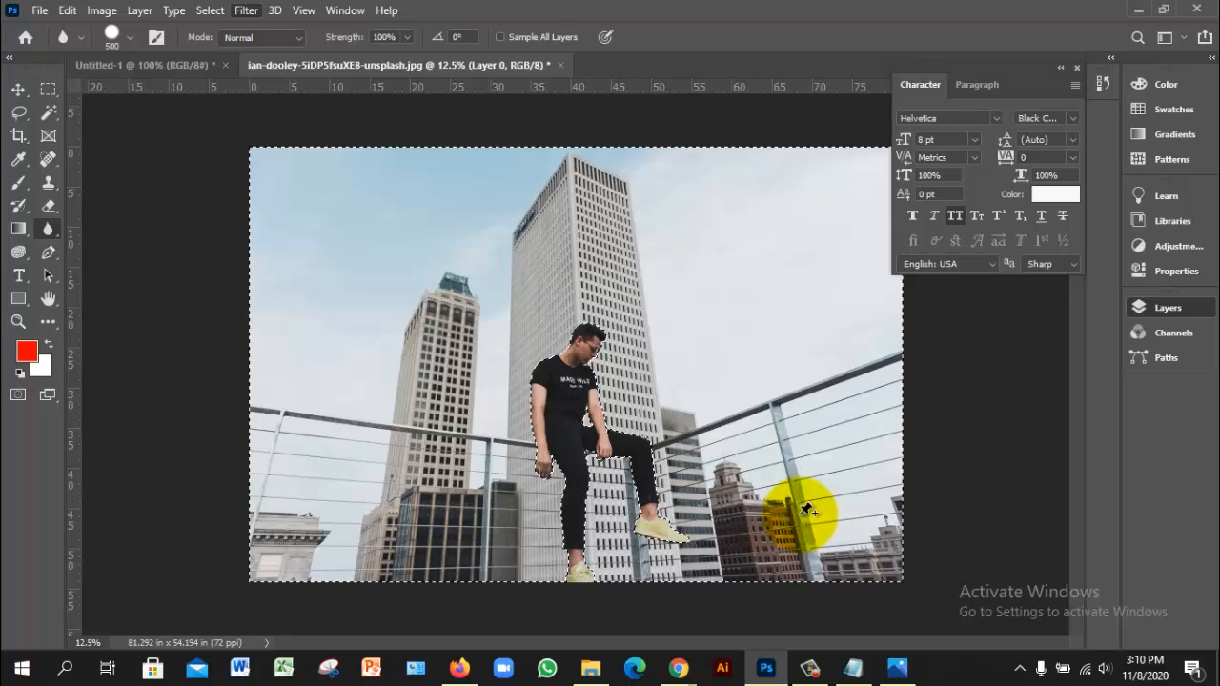
key(shift+Tab)
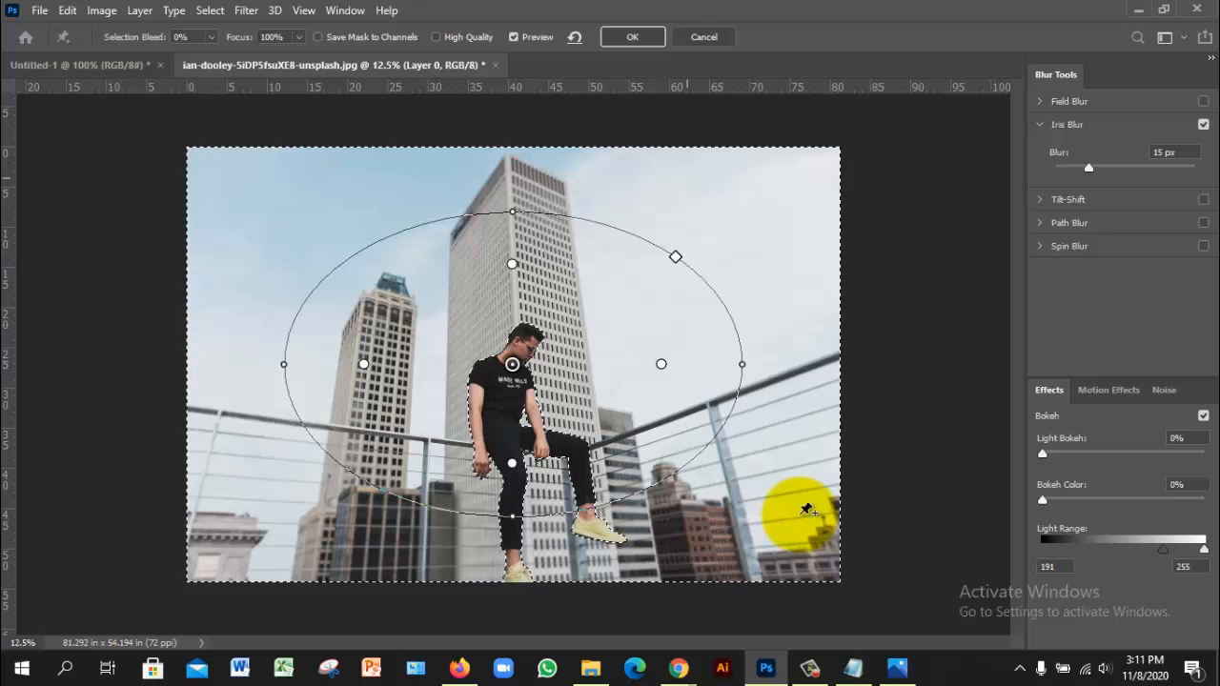
key(Escape)
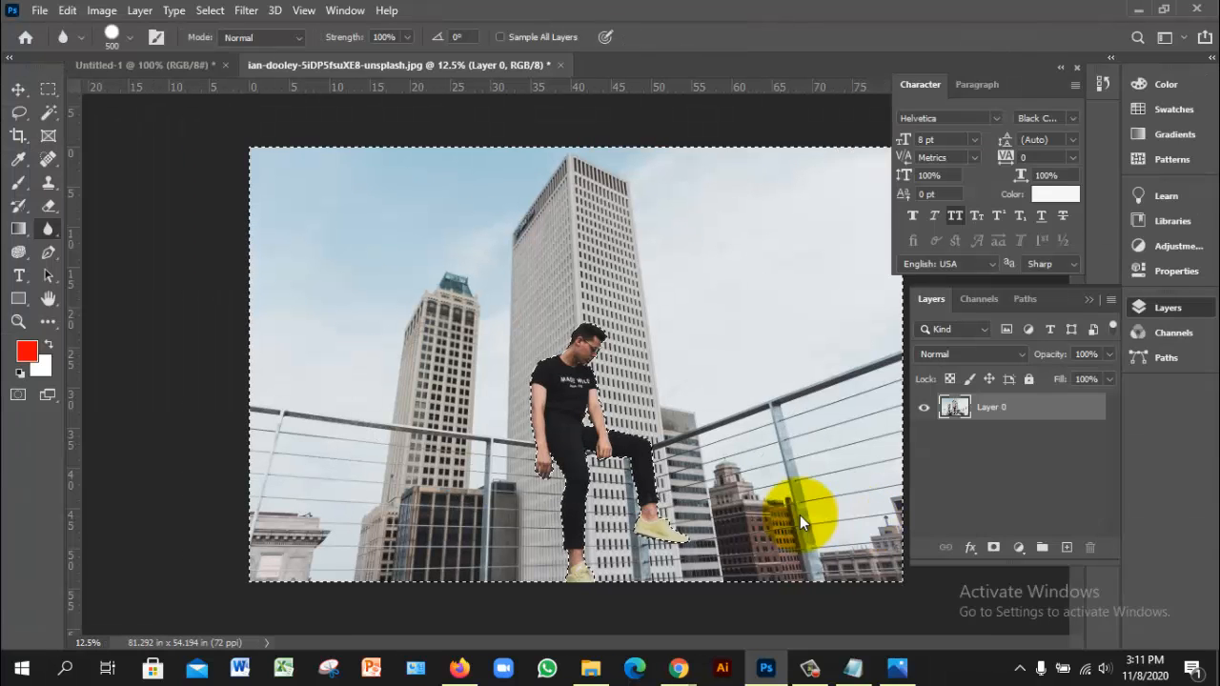
Start opening another image and browse to the pic folder on the ESD-ISO (D:) drive.
key(alt+f)
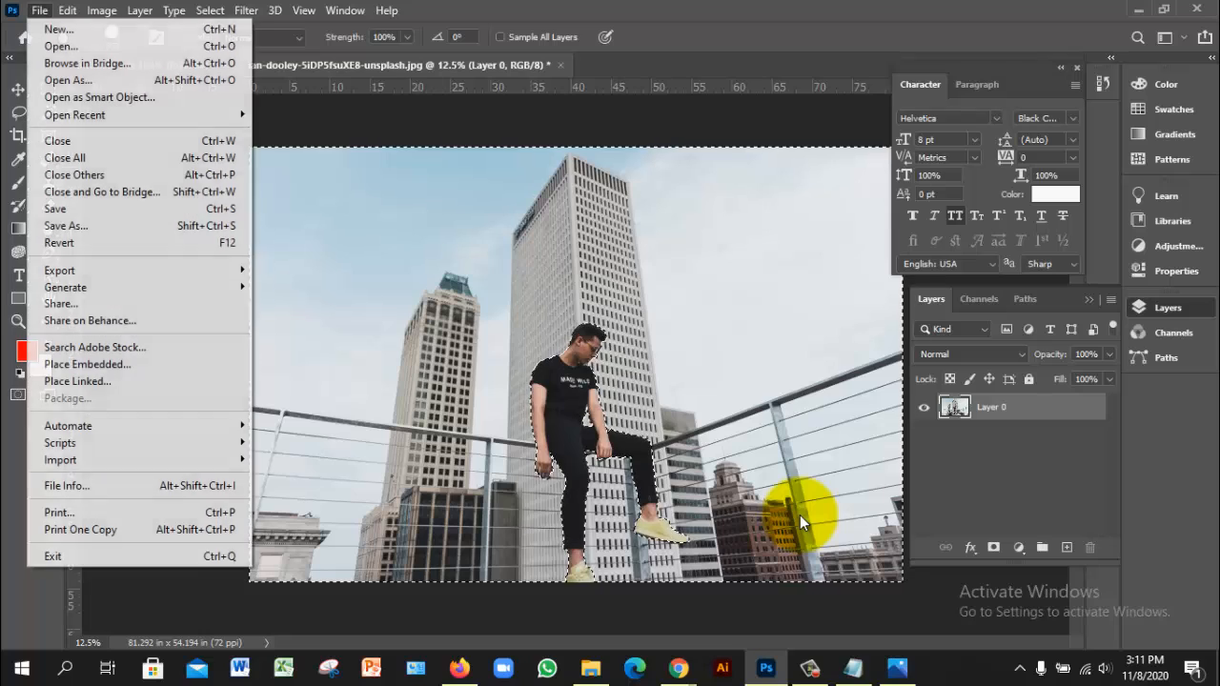
key(Down)
key(Return)
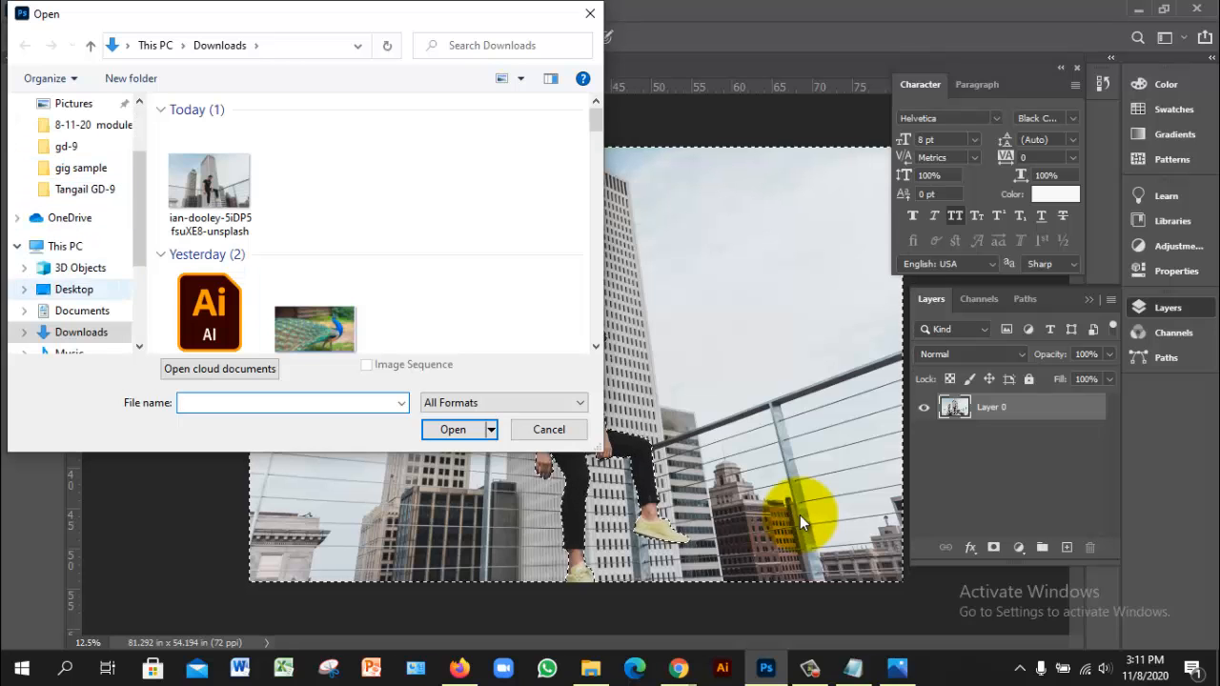
click(75, 290)
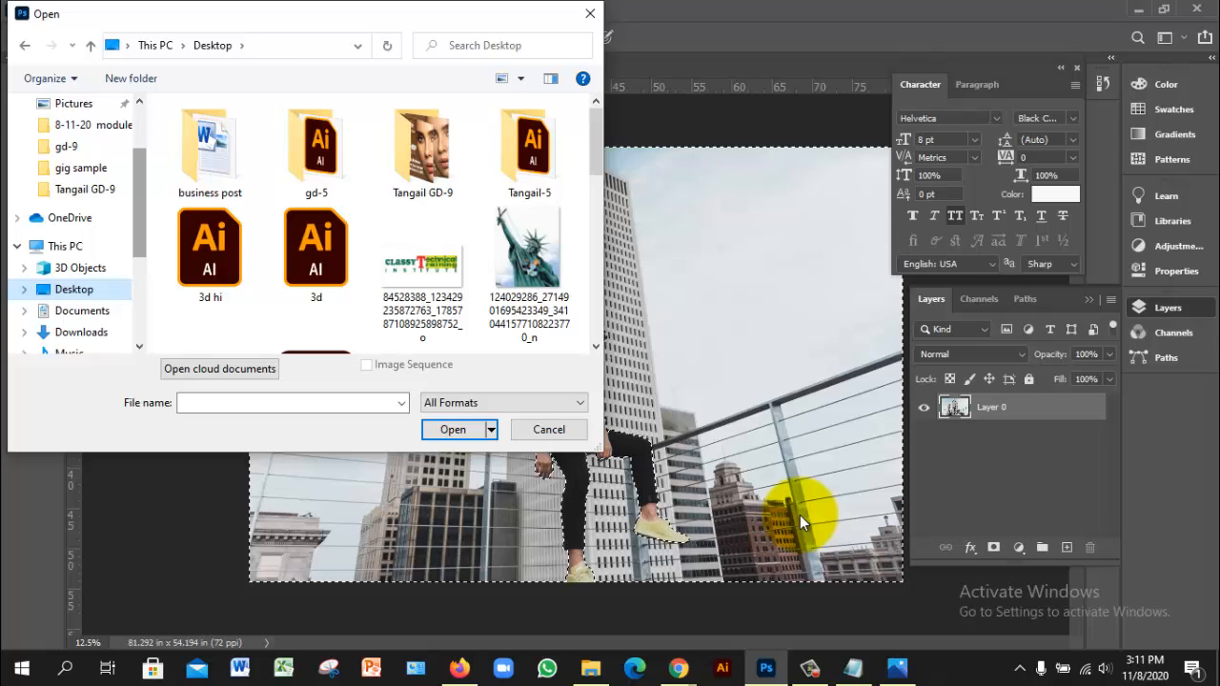
drag(139, 229, 139, 287)
click(76, 303)
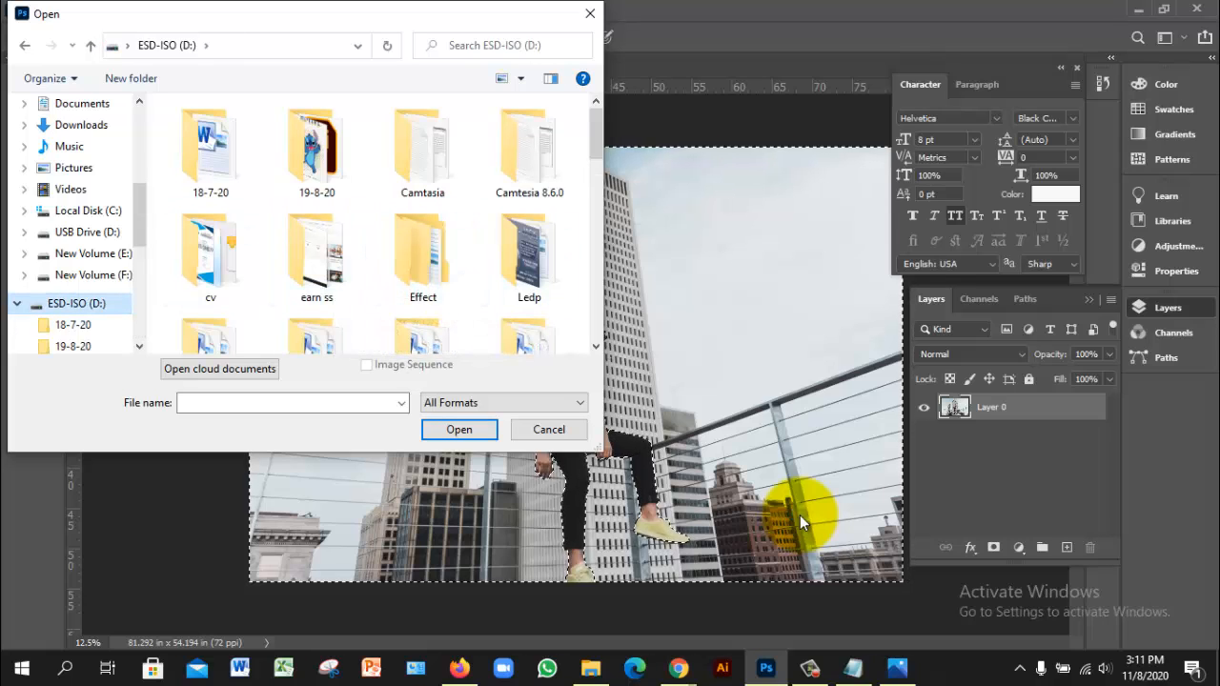
click(422, 252)
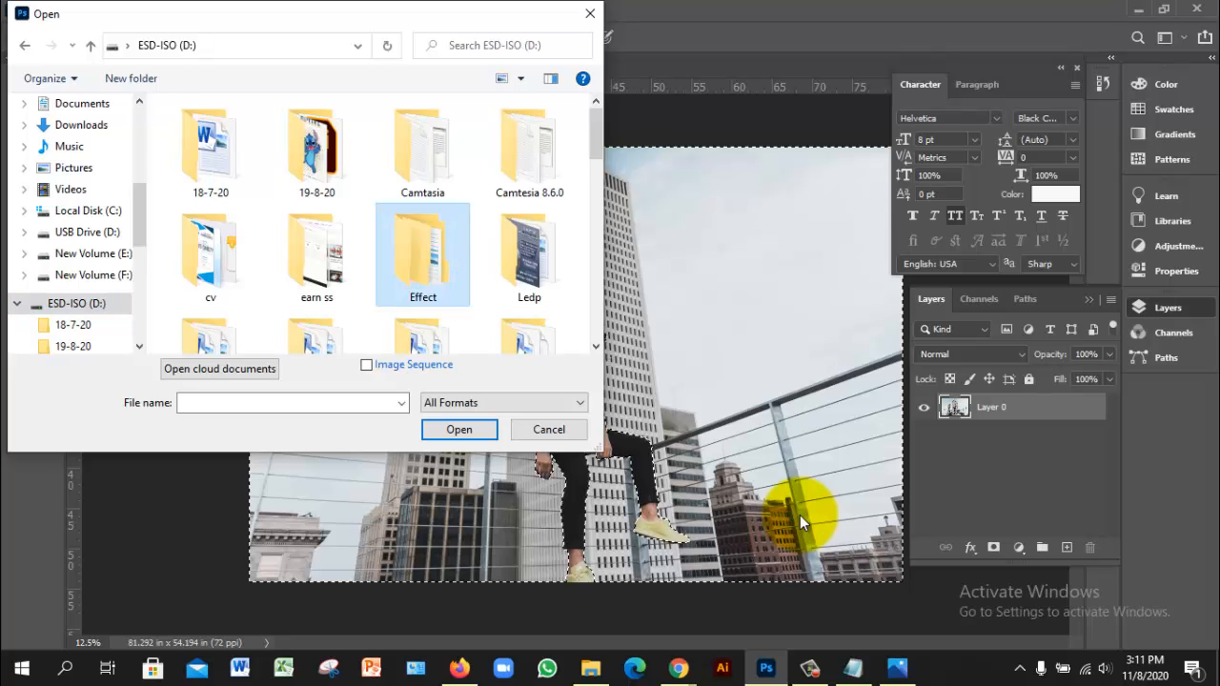
key(p)
key(Return)
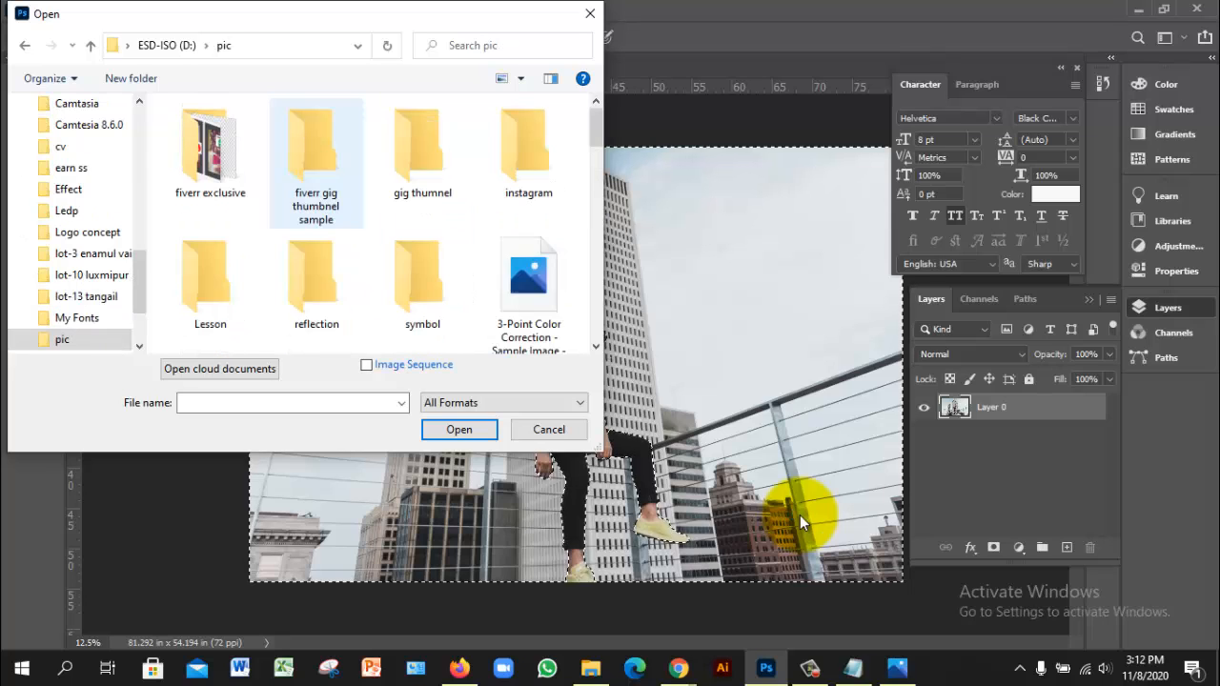
Open the Egret_Start image from the Lesson folder.
key(i)
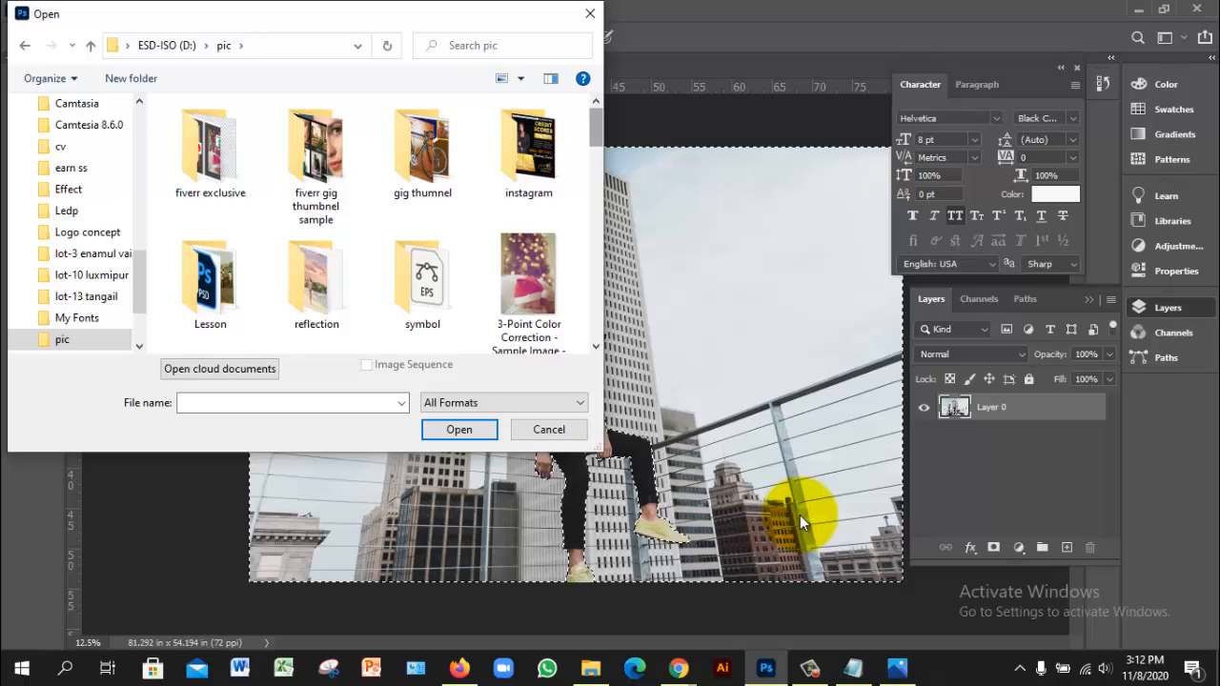
mouse_move(595, 129)
mouse_down()
mouse_move(596, 163)
mouse_move(596, 127)
mouse_up()
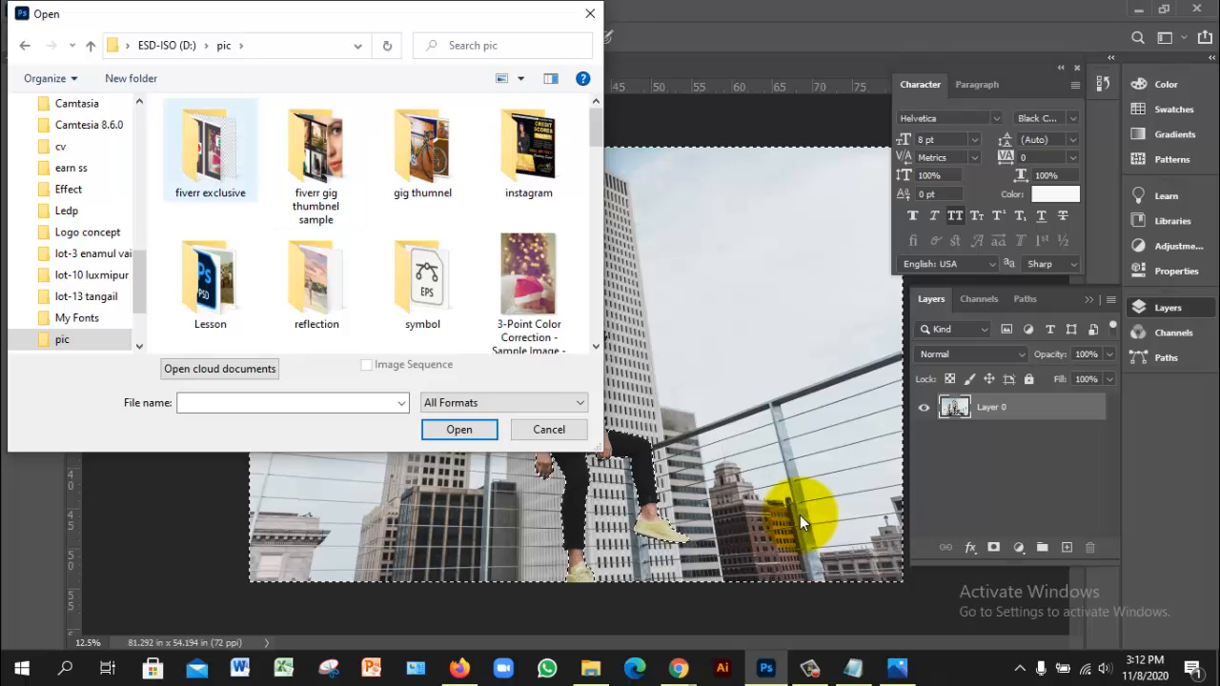
double_click(210, 279)
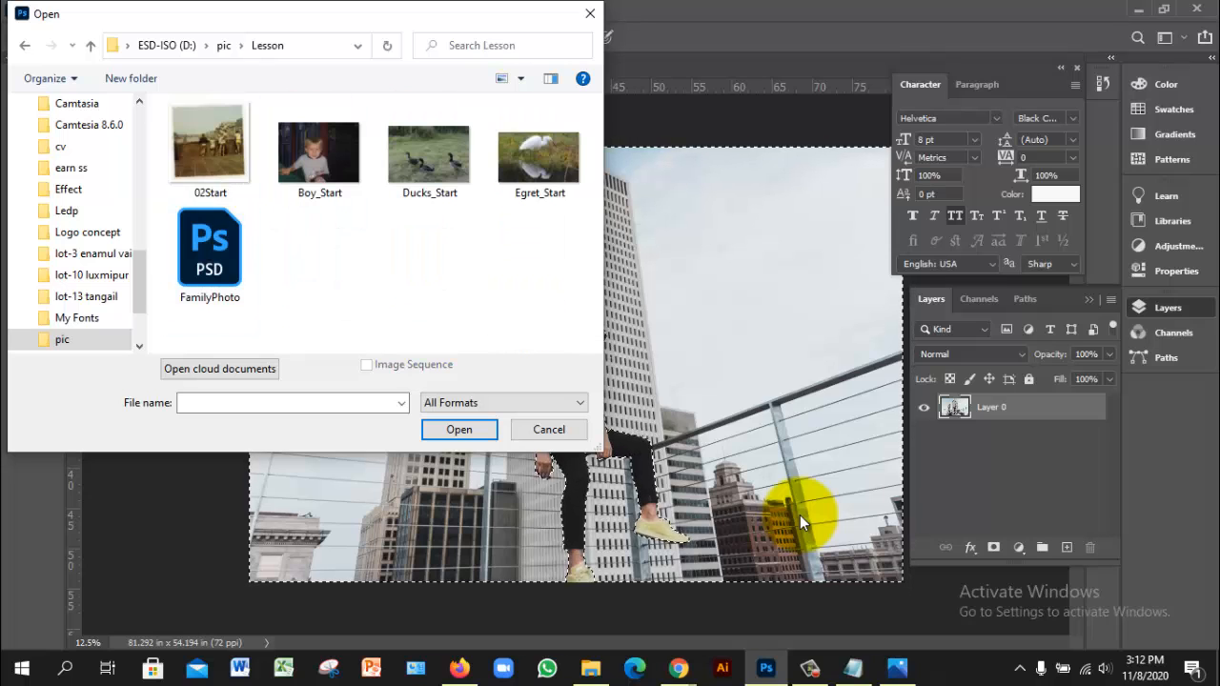
click(540, 156)
click(459, 430)
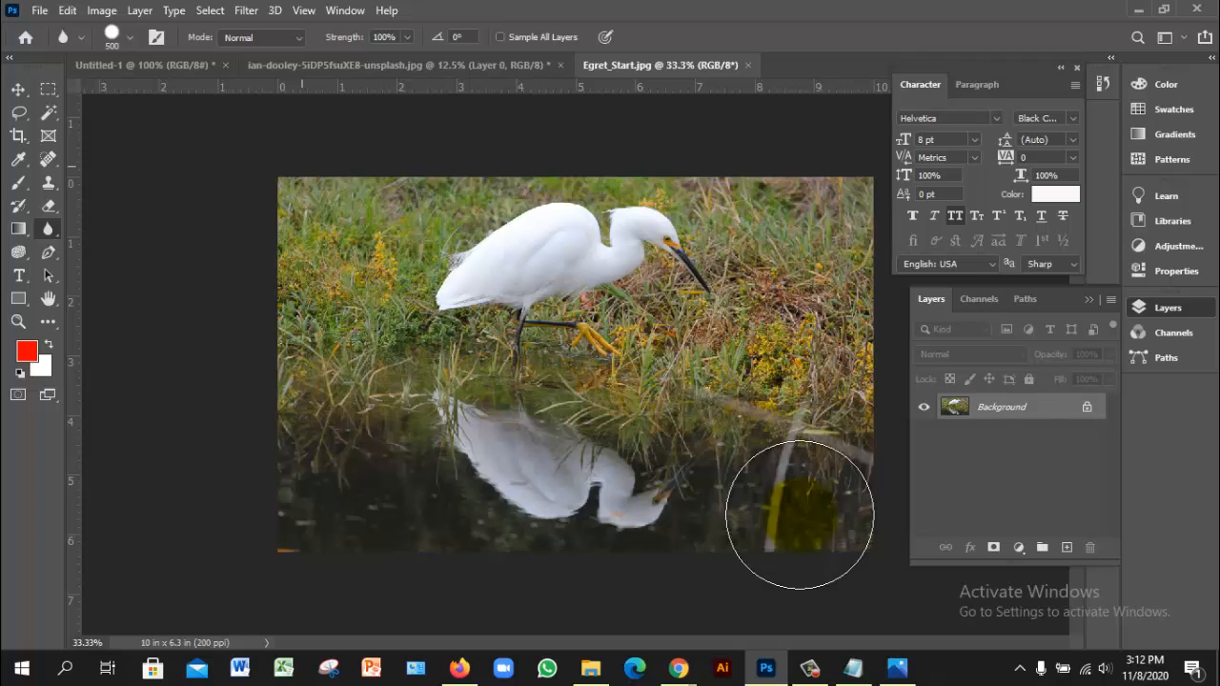
Start an Iris Blur on the egret photo and move the blur ellipse up so it surrounds the standing bird.
key(v)
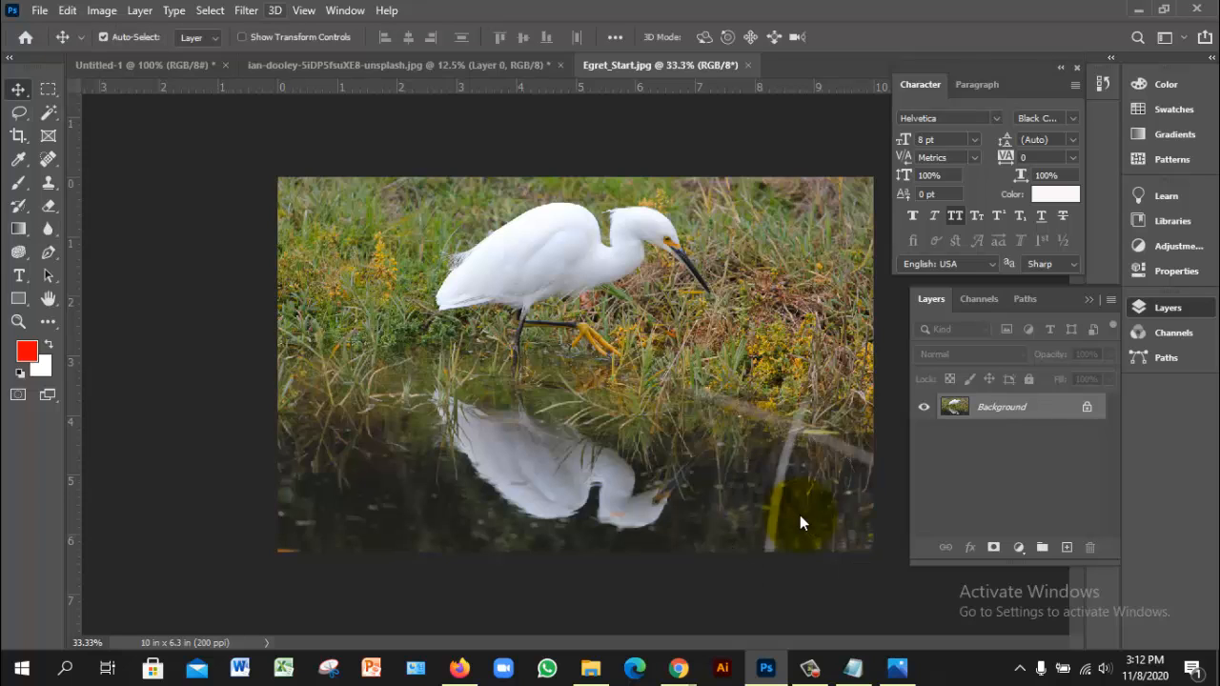
key(alt+t)
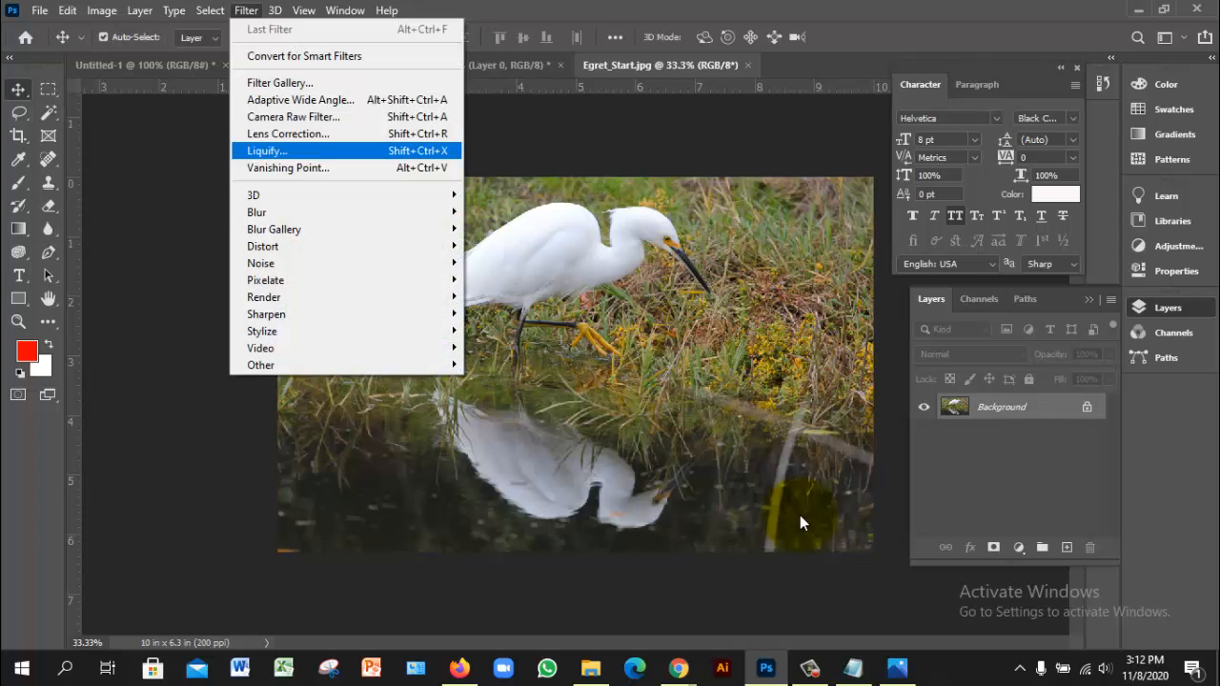
mouse_move(286, 213)
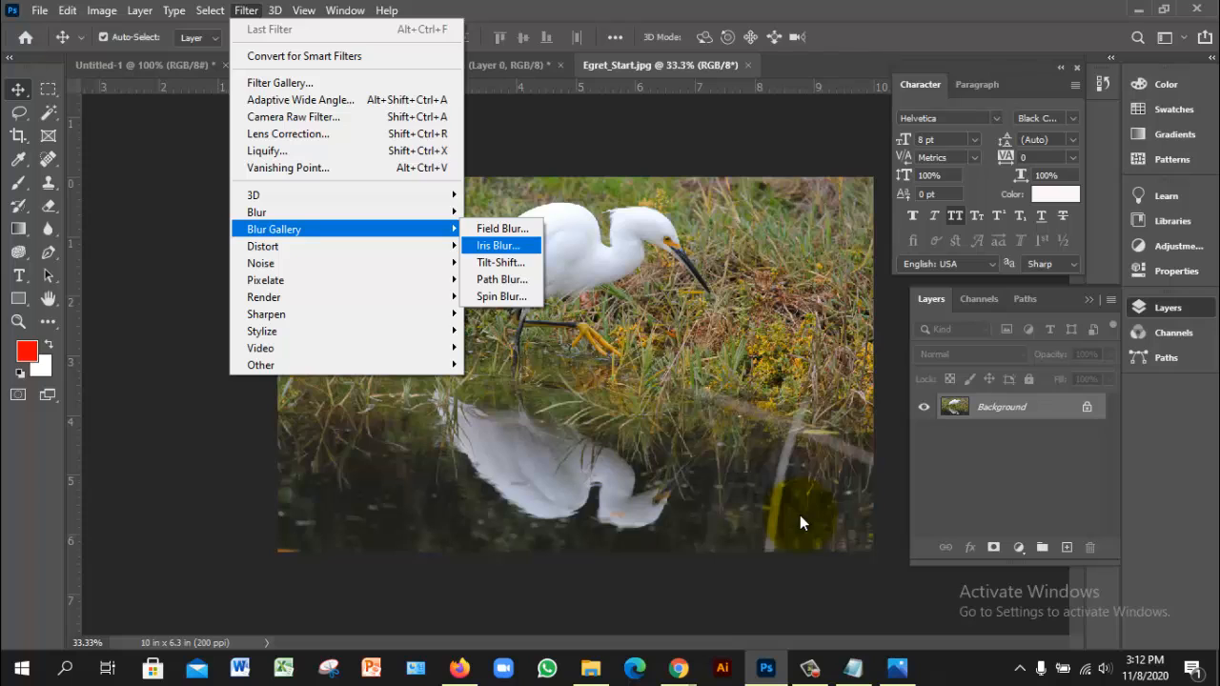
key(Return)
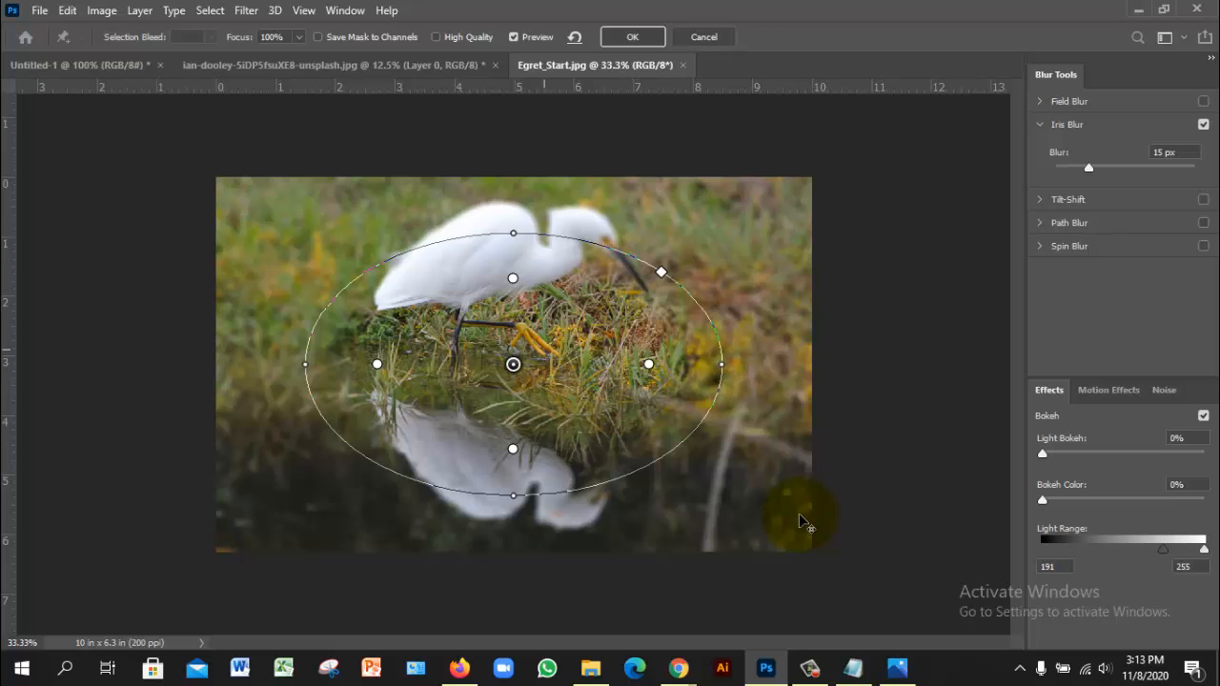
drag(513, 364, 516, 310)
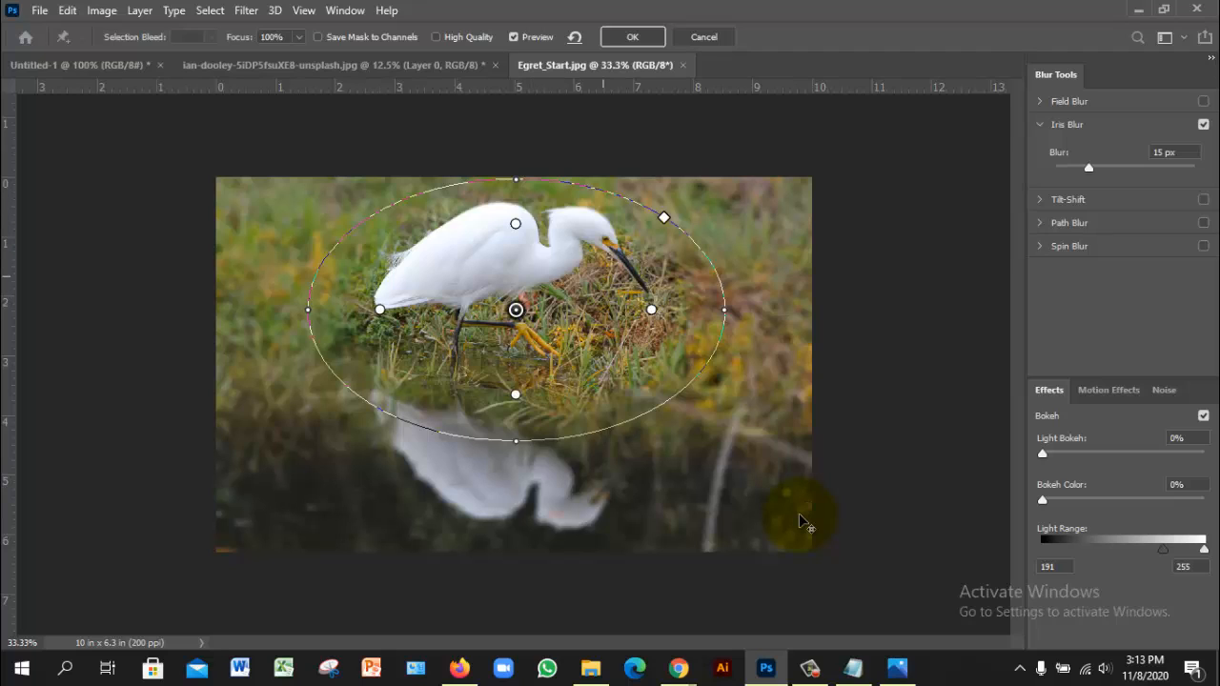
Try shrinking the Iris Blur's sharp area around the egret's legs, and widen it almost to the ellipse's edge.
drag(515, 225, 518, 257)
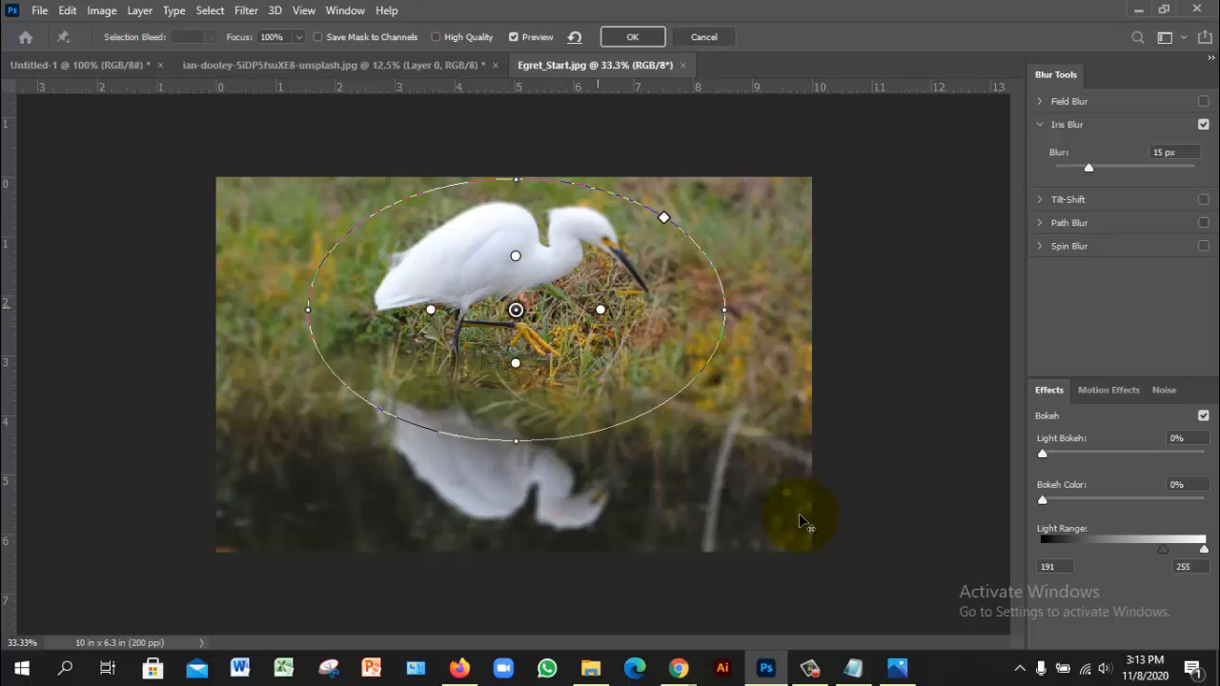
drag(599, 309, 568, 322)
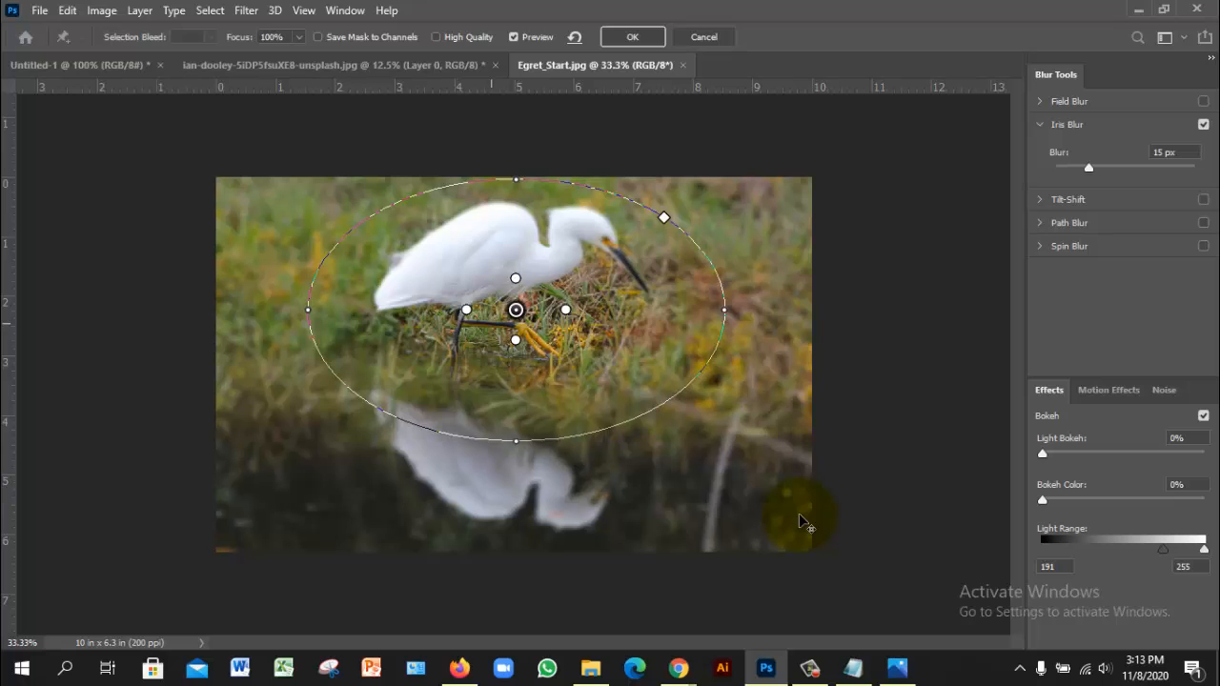
drag(566, 310, 720, 310)
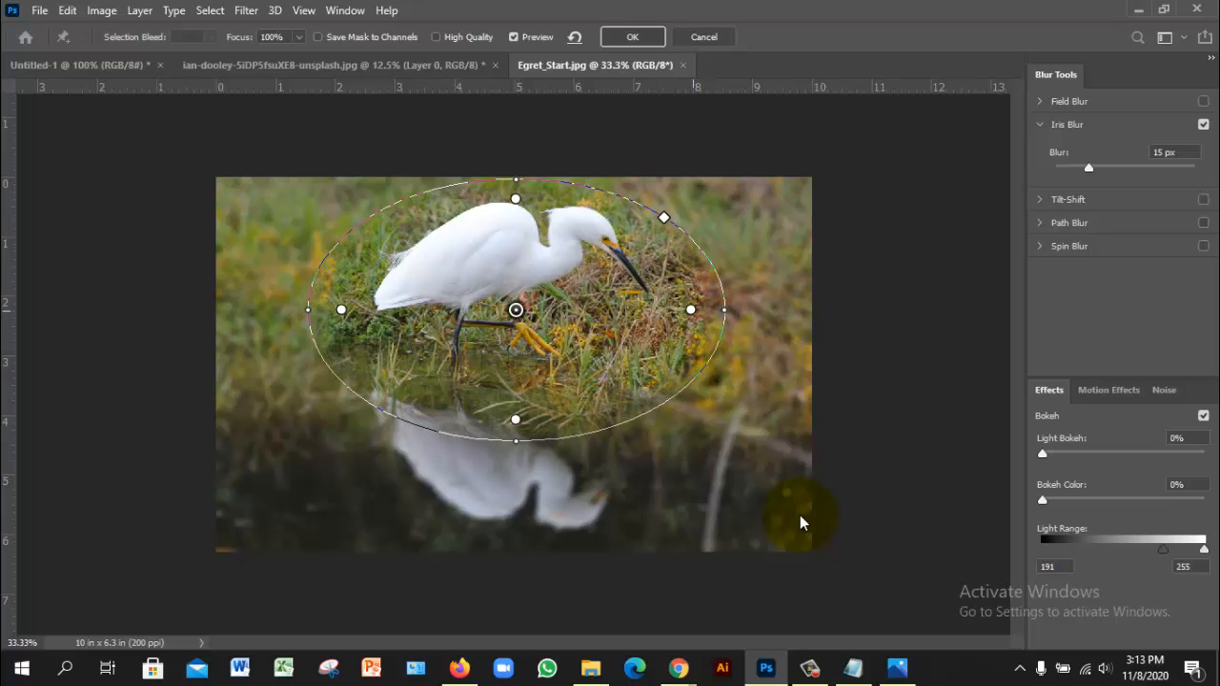
Adjust the Iris Blur's four feather points individually so the fully sharp area fits around the egret's body and legs.
drag(691, 309, 651, 310)
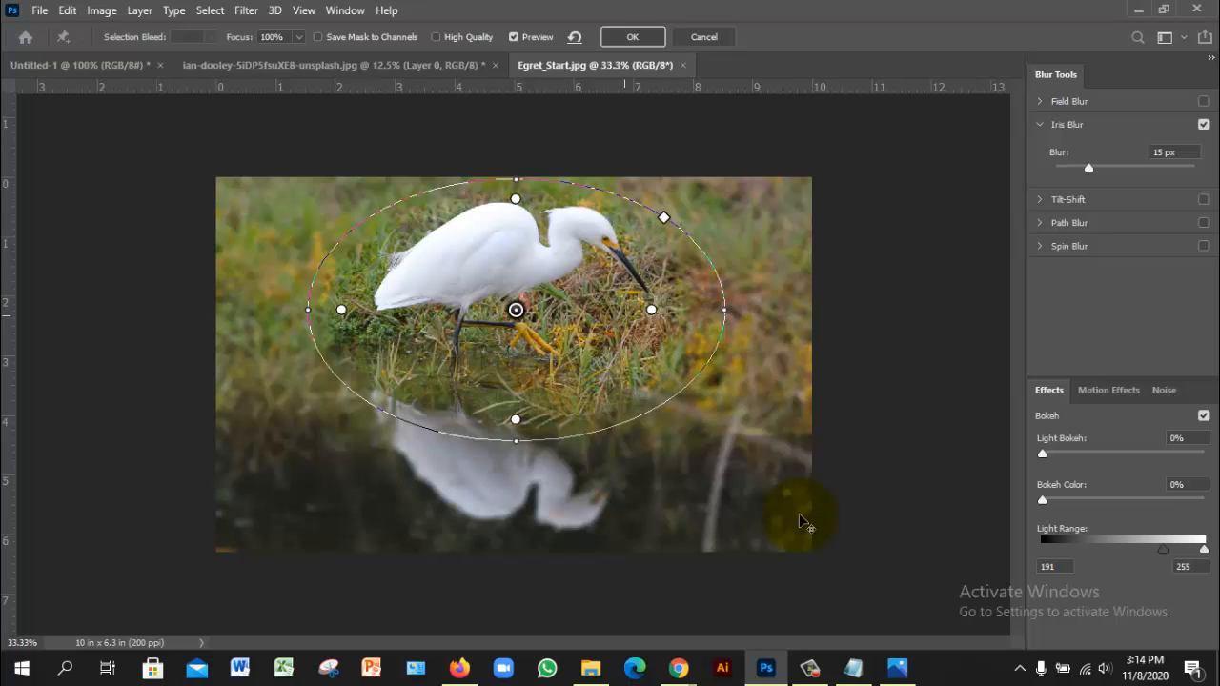
drag(651, 310, 640, 310)
drag(515, 420, 515, 377)
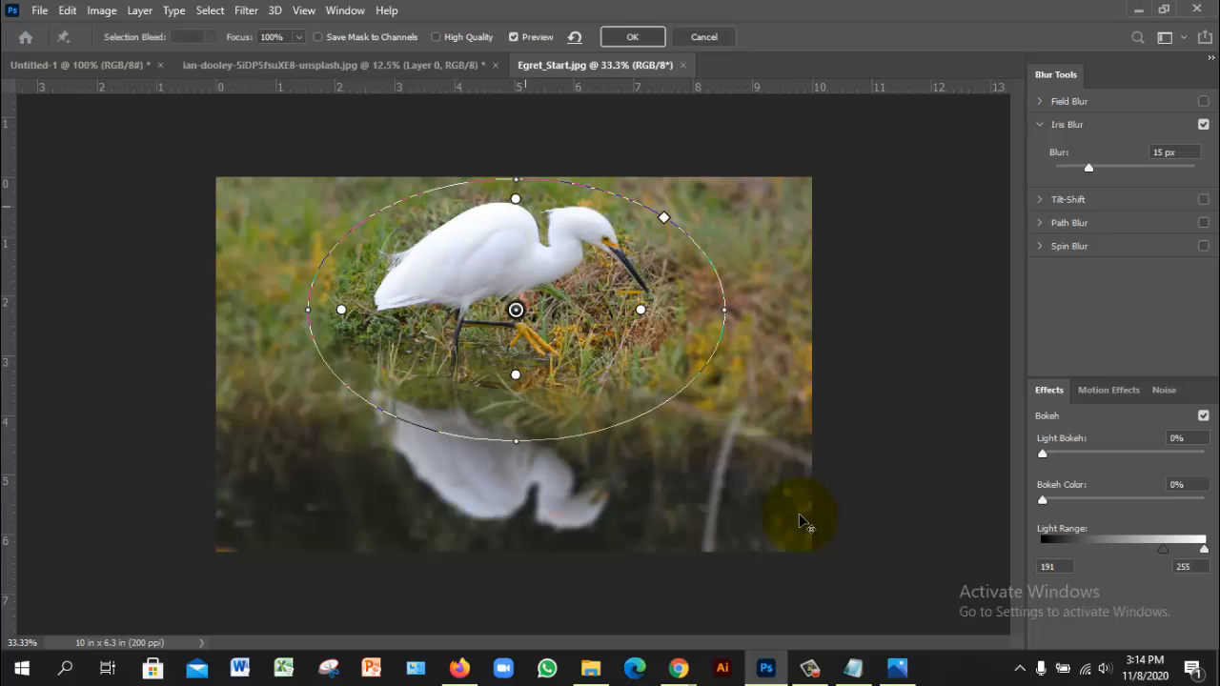
drag(515, 198, 514, 182)
drag(341, 310, 369, 310)
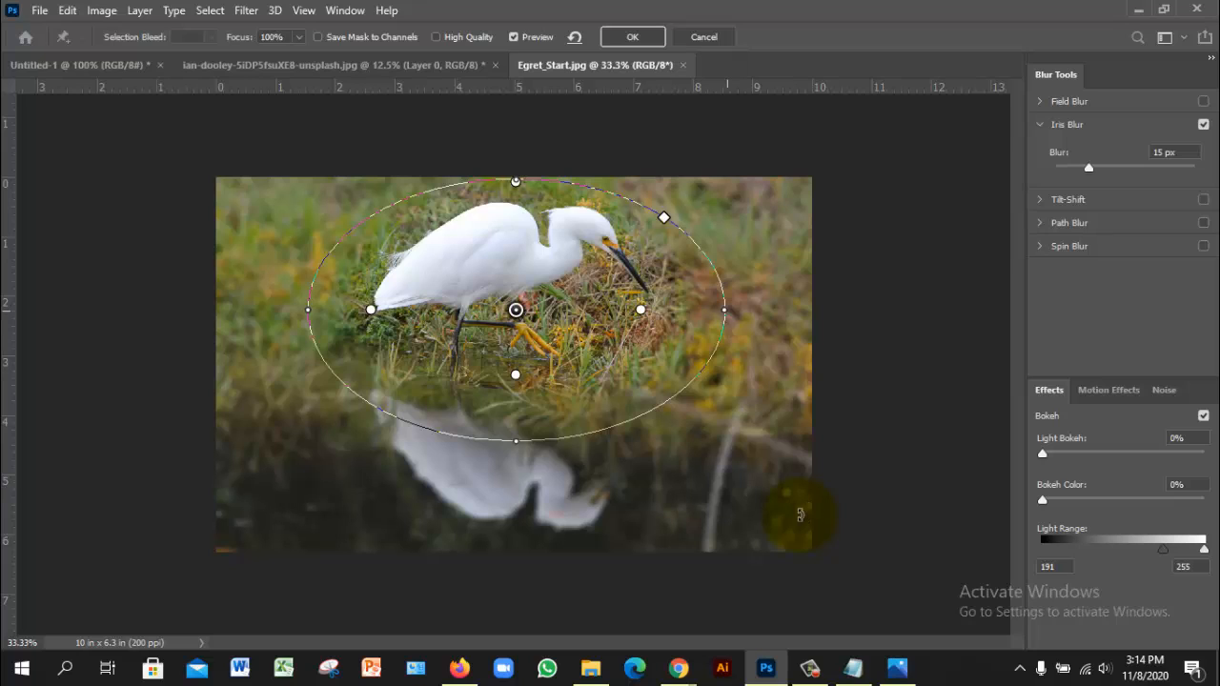
Narrow the Iris Blur ellipse, stretch it vertically, and rotate it to tilt diagonally around the egret.
mouse_move(726, 310)
mouse_down()
mouse_move(723, 345)
mouse_move(720, 314)
mouse_up()
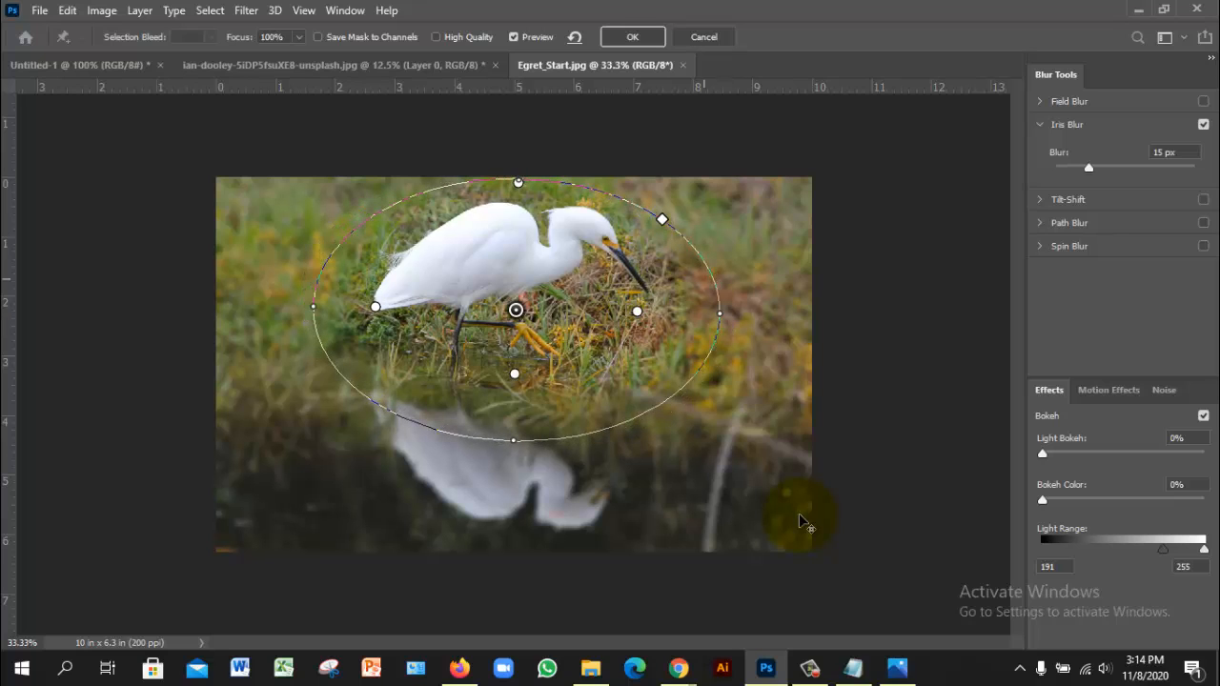
mouse_move(662, 220)
mouse_down()
mouse_move(686, 204)
mouse_move(660, 231)
mouse_move(706, 192)
mouse_move(663, 219)
mouse_up()
mouse_move(720, 313)
mouse_down()
mouse_move(745, 315)
mouse_move(703, 316)
mouse_move(759, 322)
mouse_move(707, 319)
mouse_move(723, 303)
mouse_move(706, 386)
mouse_move(710, 319)
mouse_move(758, 312)
mouse_move(685, 312)
mouse_move(714, 312)
mouse_up()
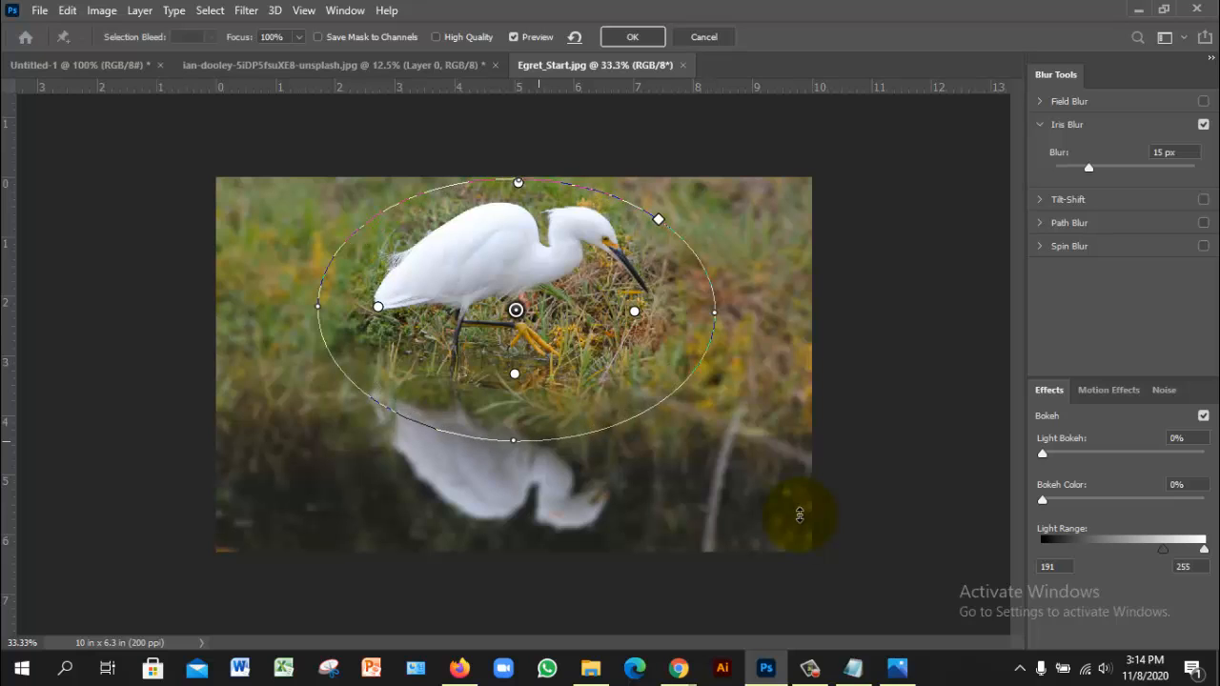
mouse_move(518, 182)
mouse_down()
mouse_move(518, 137)
mouse_move(517, 165)
mouse_up()
mouse_move(515, 456)
mouse_down()
mouse_move(517, 371)
mouse_move(536, 475)
mouse_move(632, 476)
mouse_move(613, 423)
mouse_up()
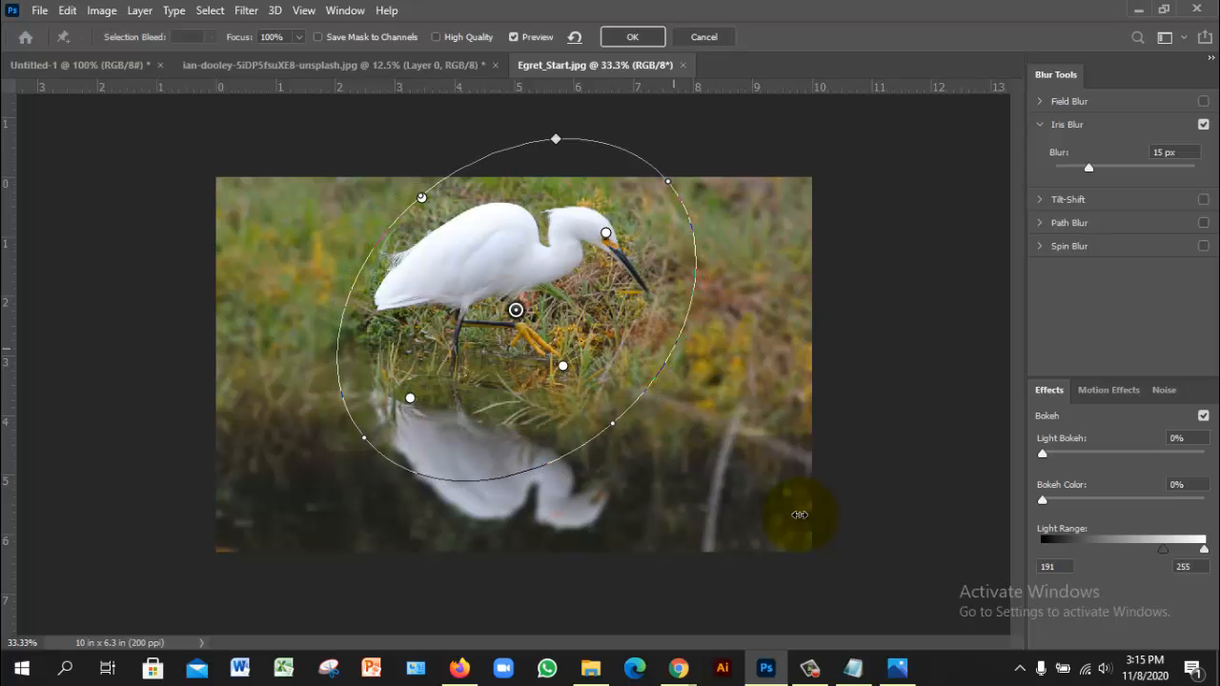
Apply the Iris Blur and close the Egret_Start image without saving the changes.
key(Return)
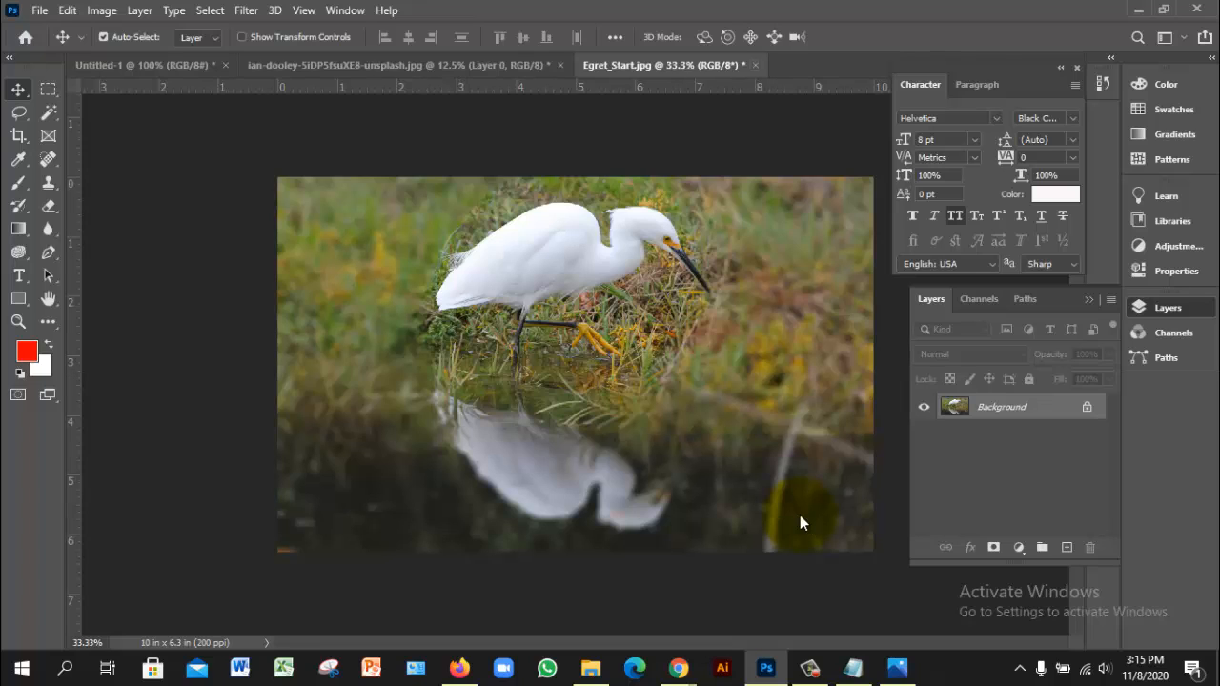
click(755, 65)
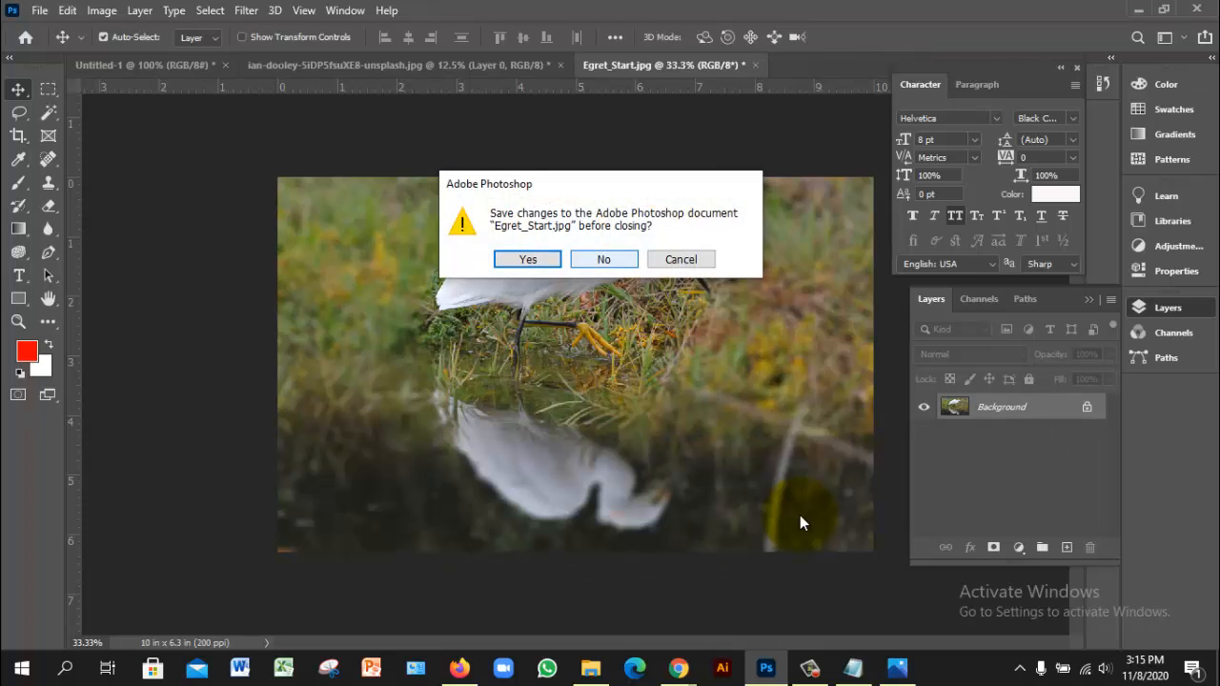
click(604, 259)
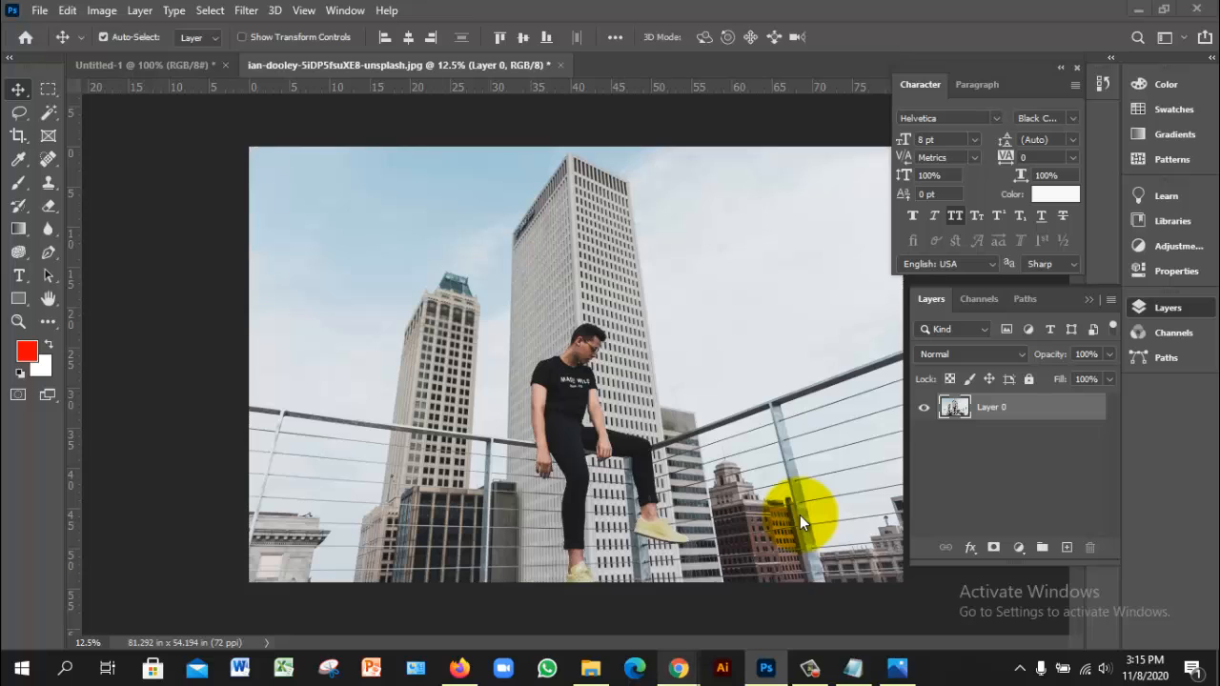
Switch to the Chrome browser and search Google for "wheel picture" in a new tab.
mouse_move(678, 668)
click(580, 593)
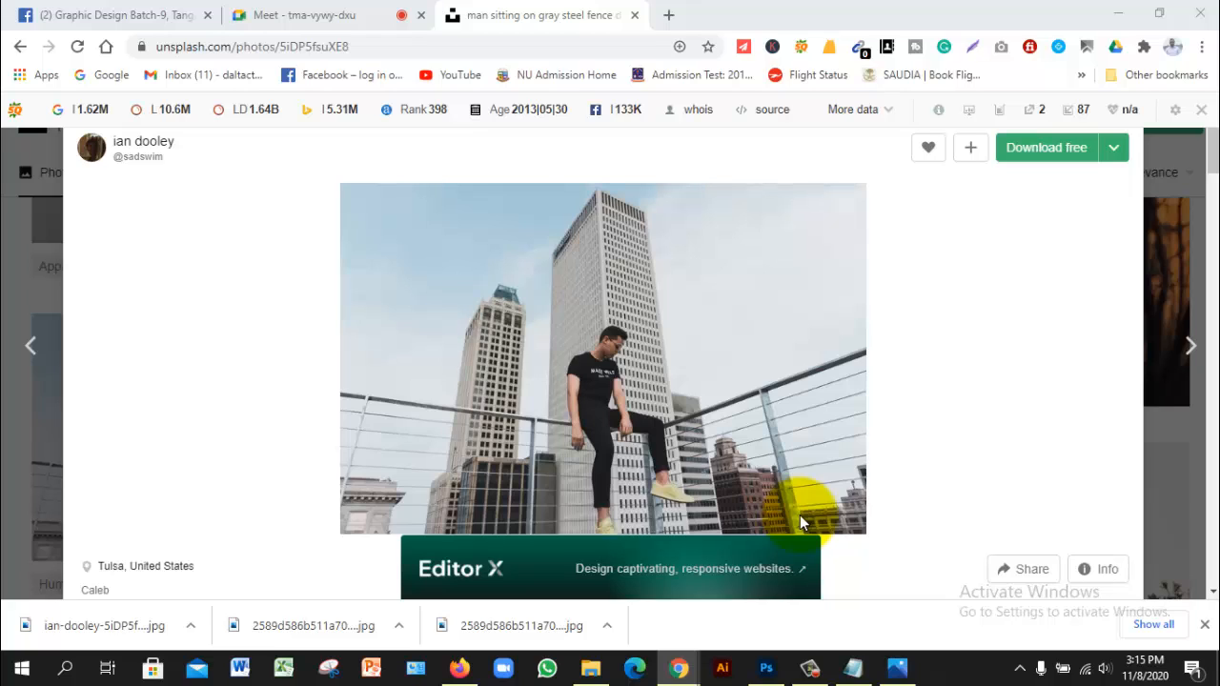
key(ctrl+t)
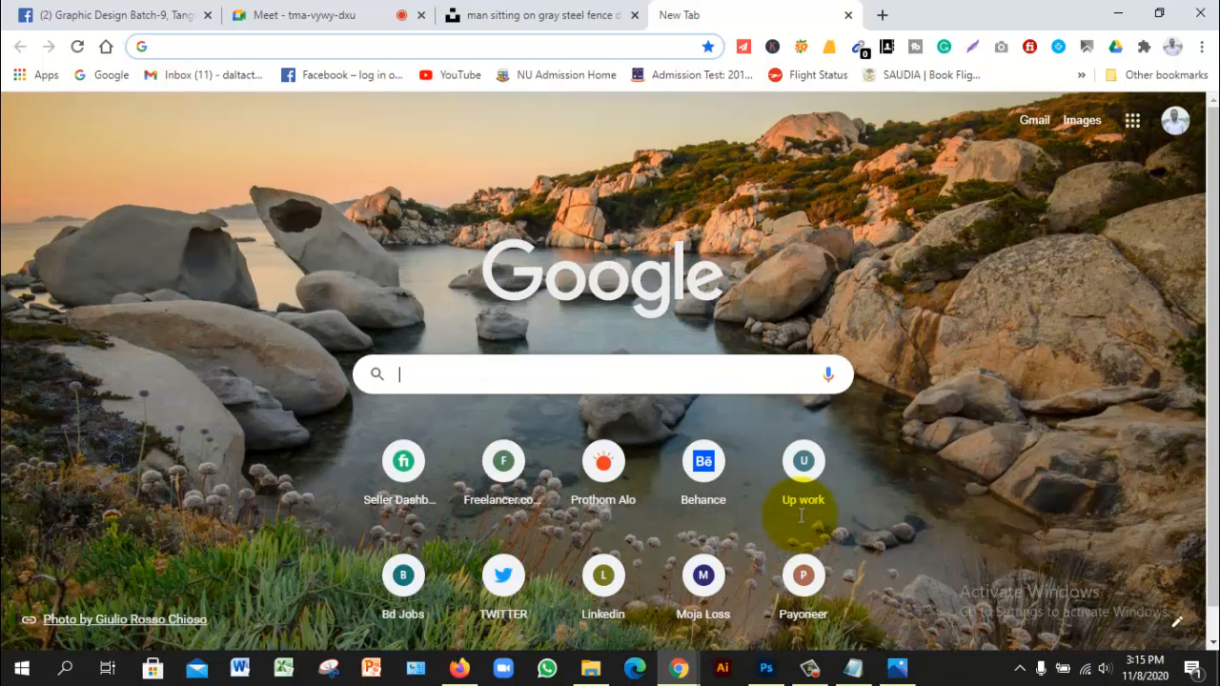
text(w)
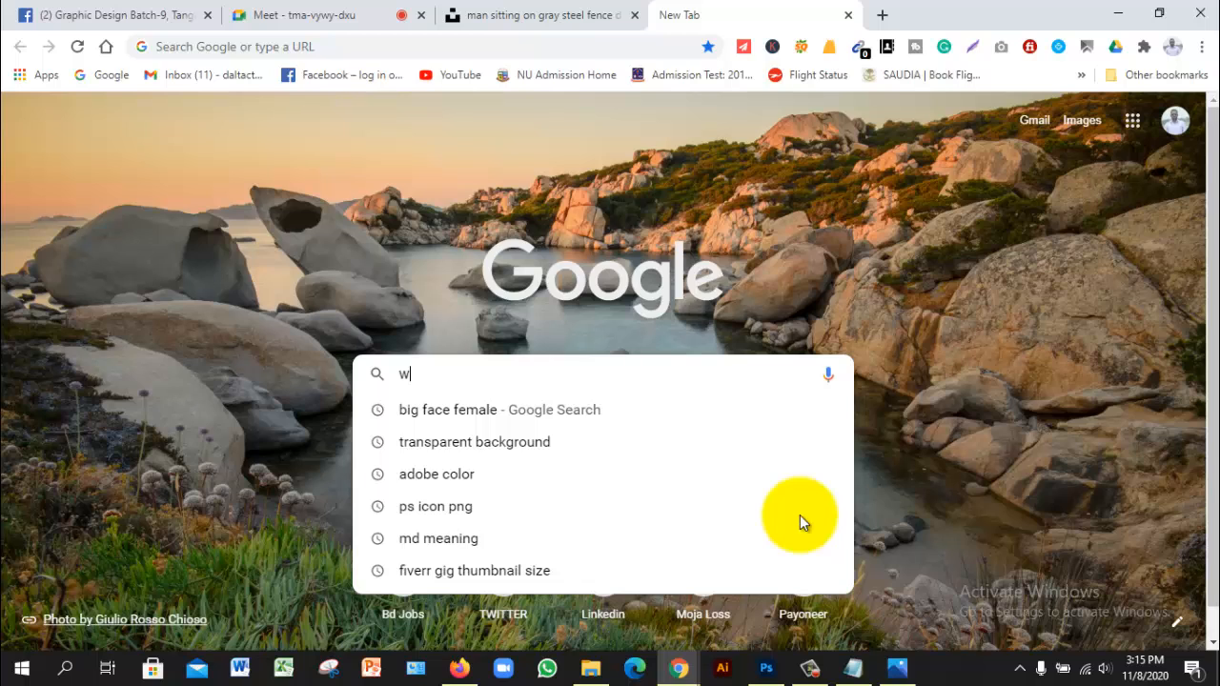
text(heel pci)
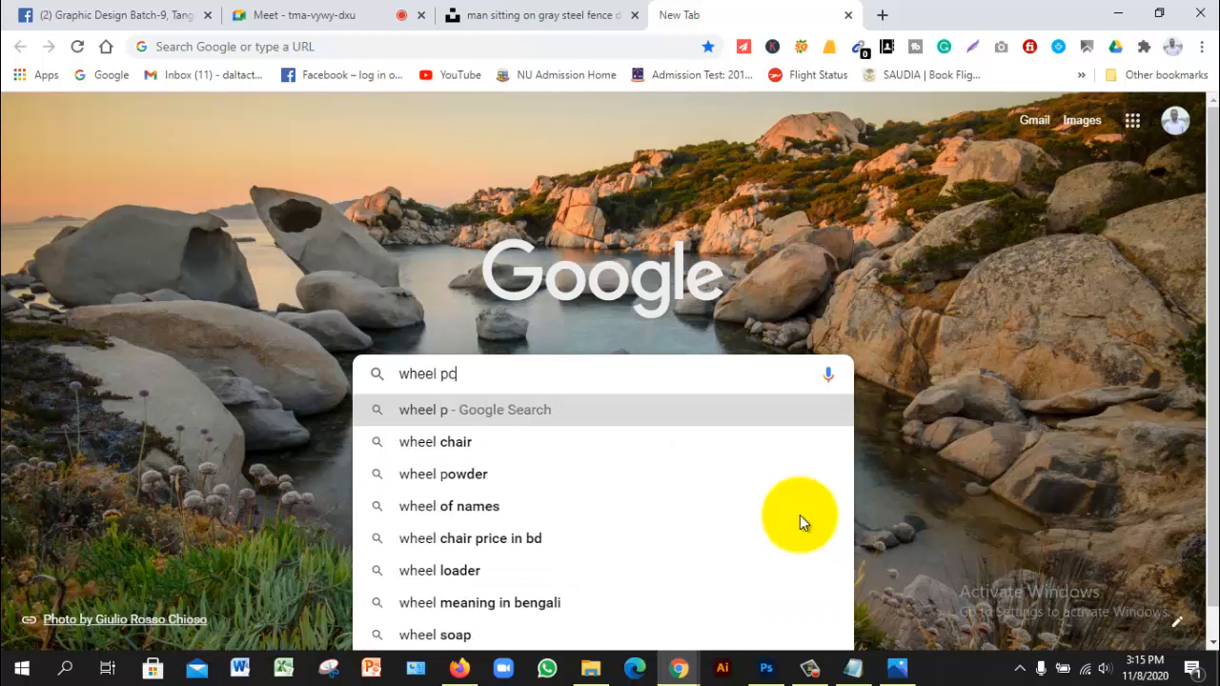
key(BackSpace)
key(BackSpace)
text(icture)
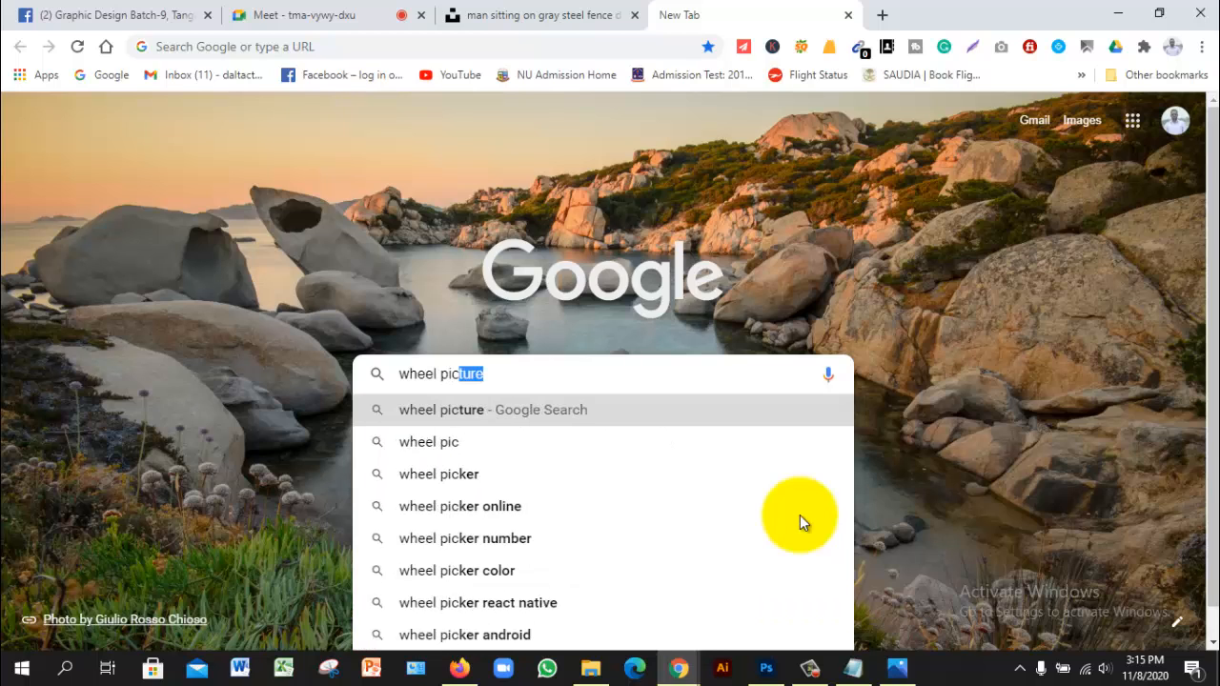
key(Return)
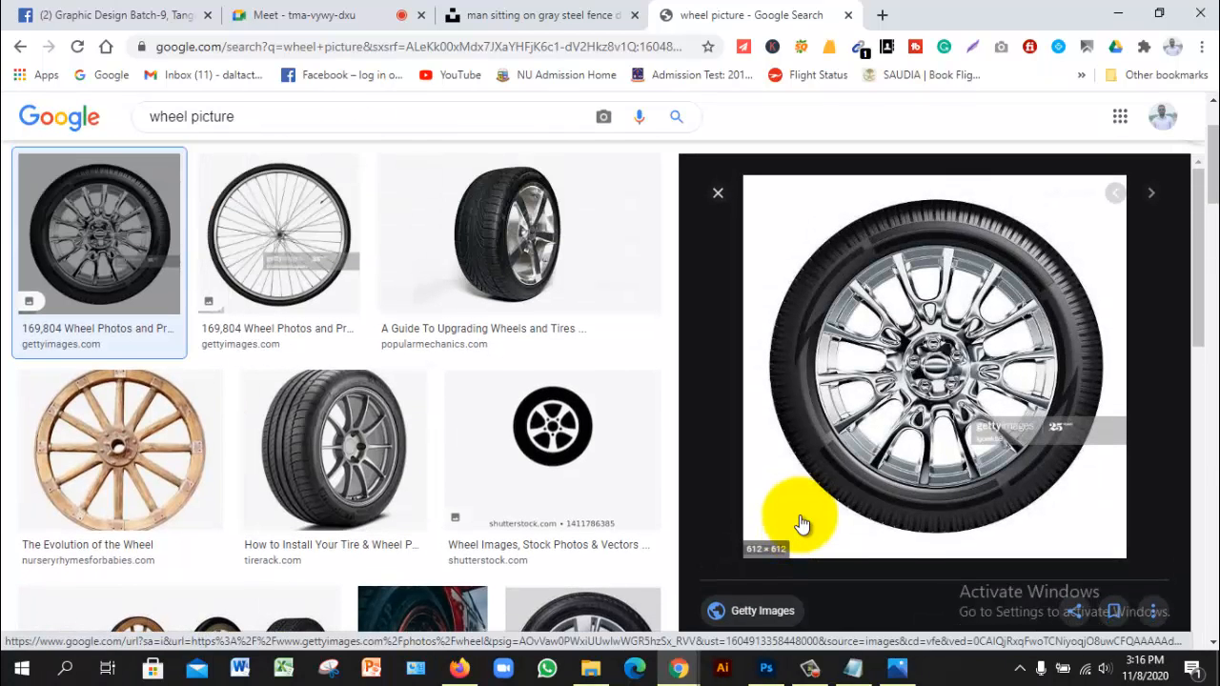
Save the previewed Getty Images wheel picture as a JPEG in the 8-11-20 module folder, keeping the suggested file name.
right_click(936, 331)
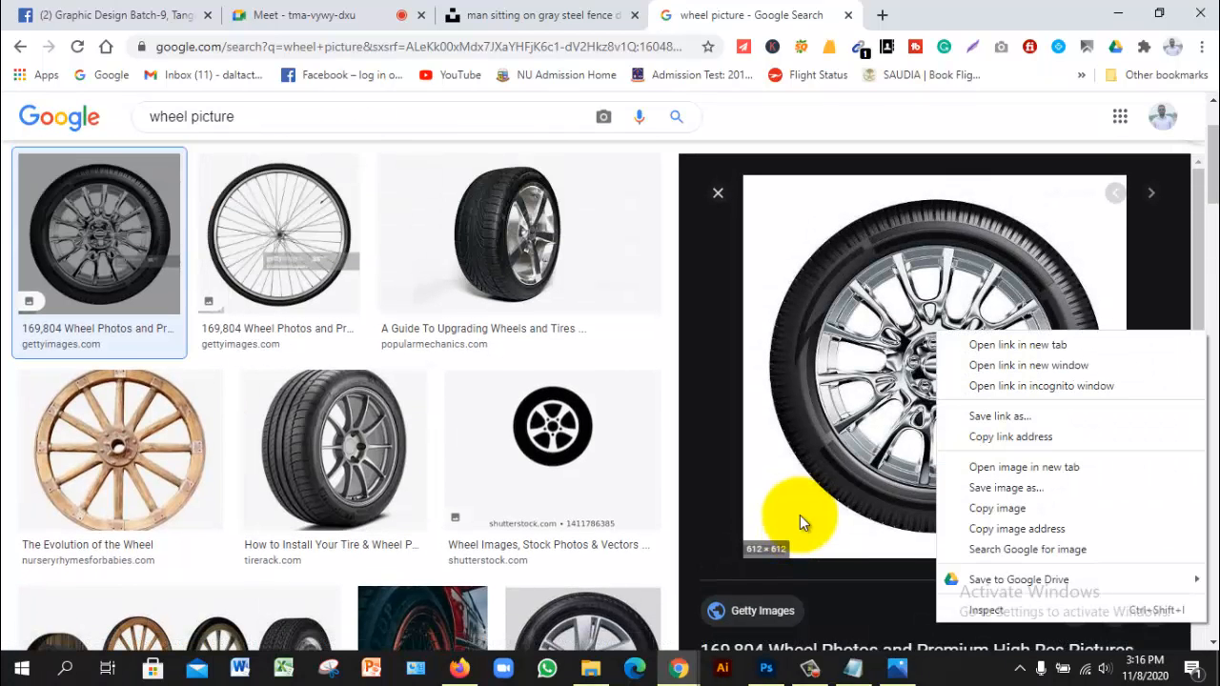
click(1006, 488)
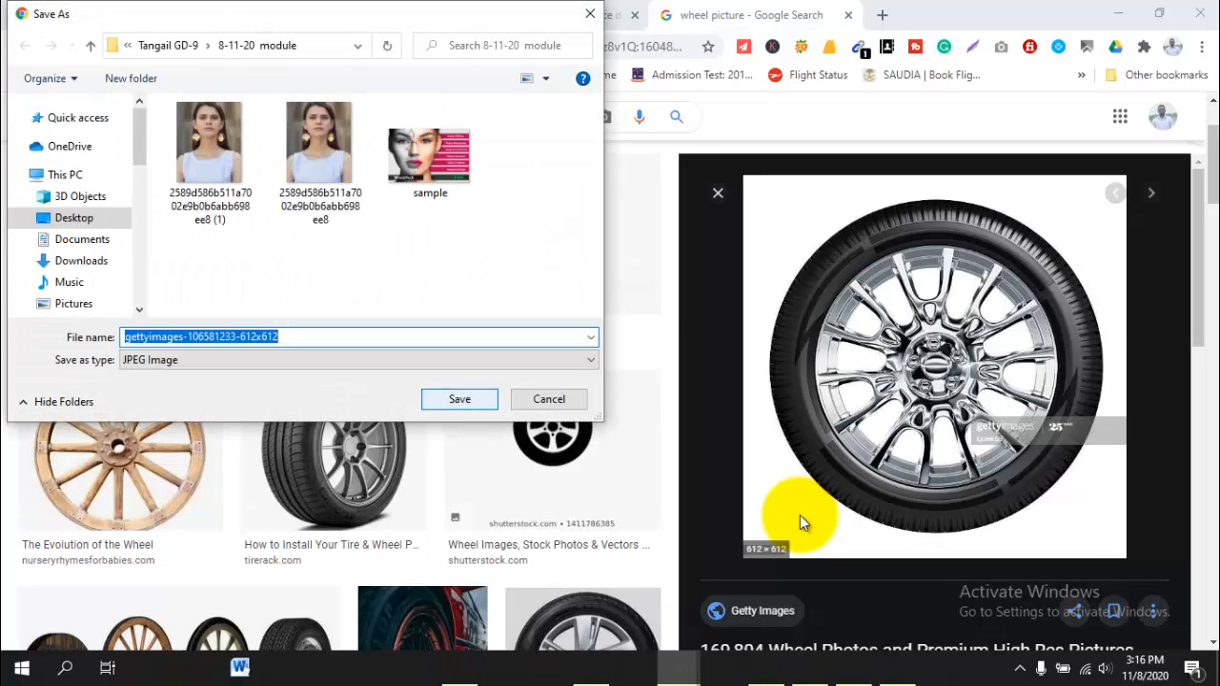
key(Return)
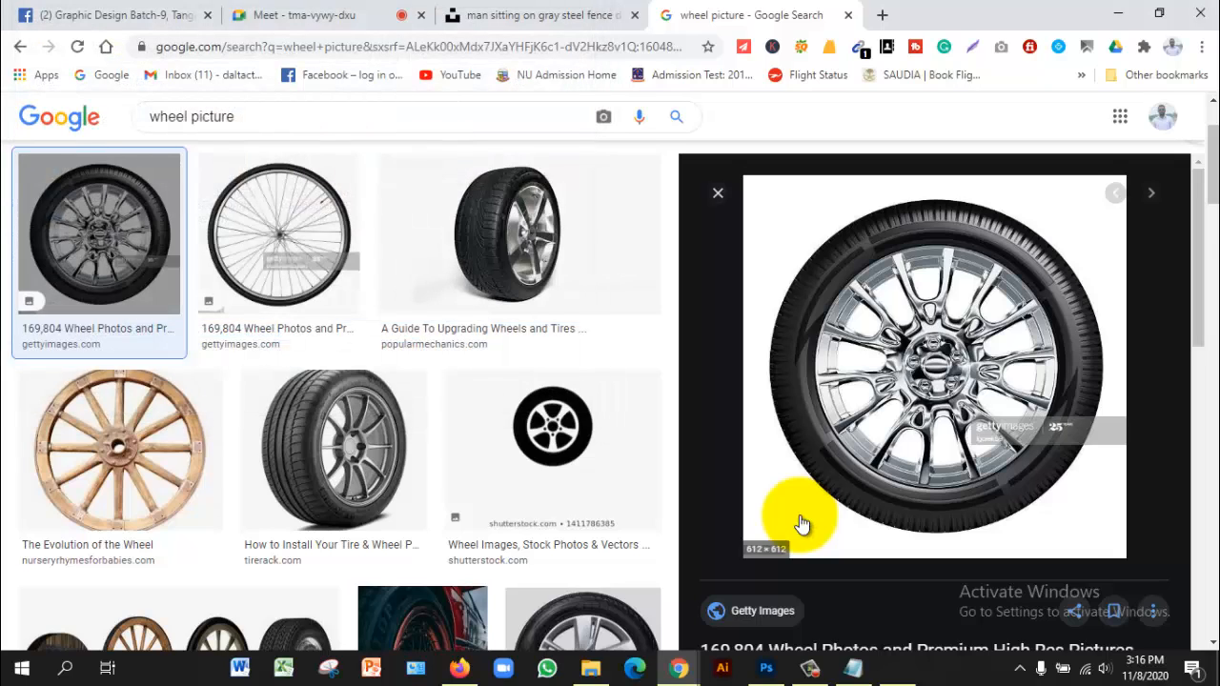
scroll(800, 523, down, 3)
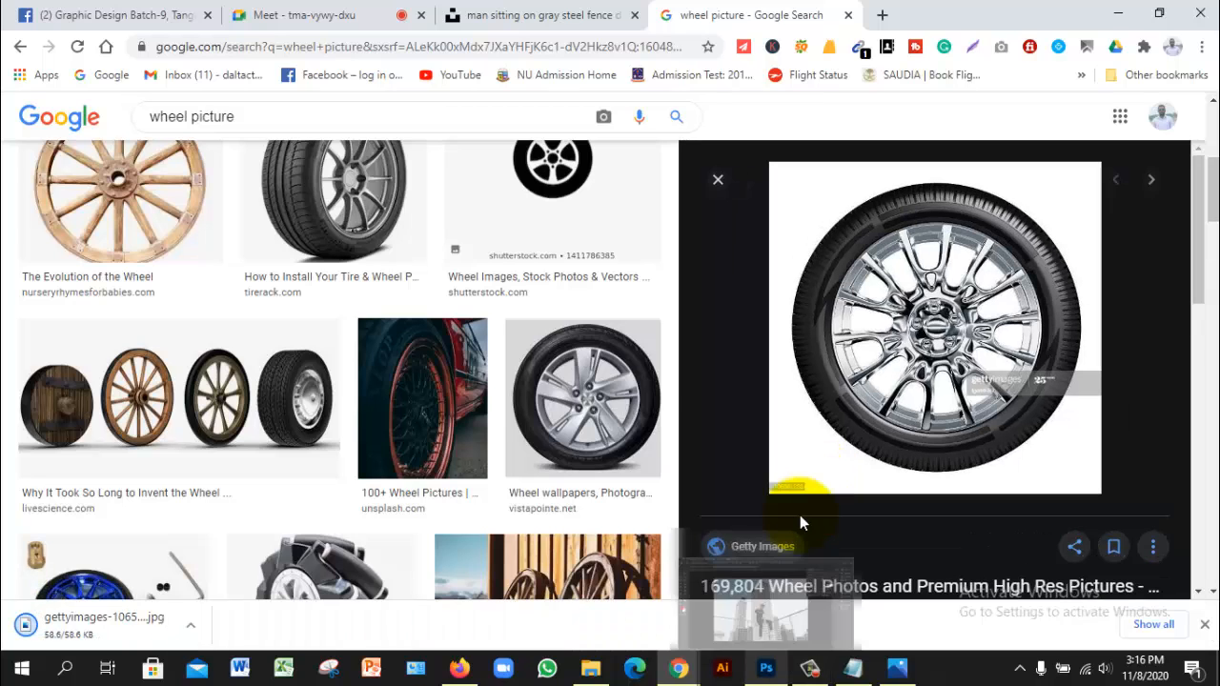
key(alt+Tab)
key(Left)
key(Left)
key(Left)
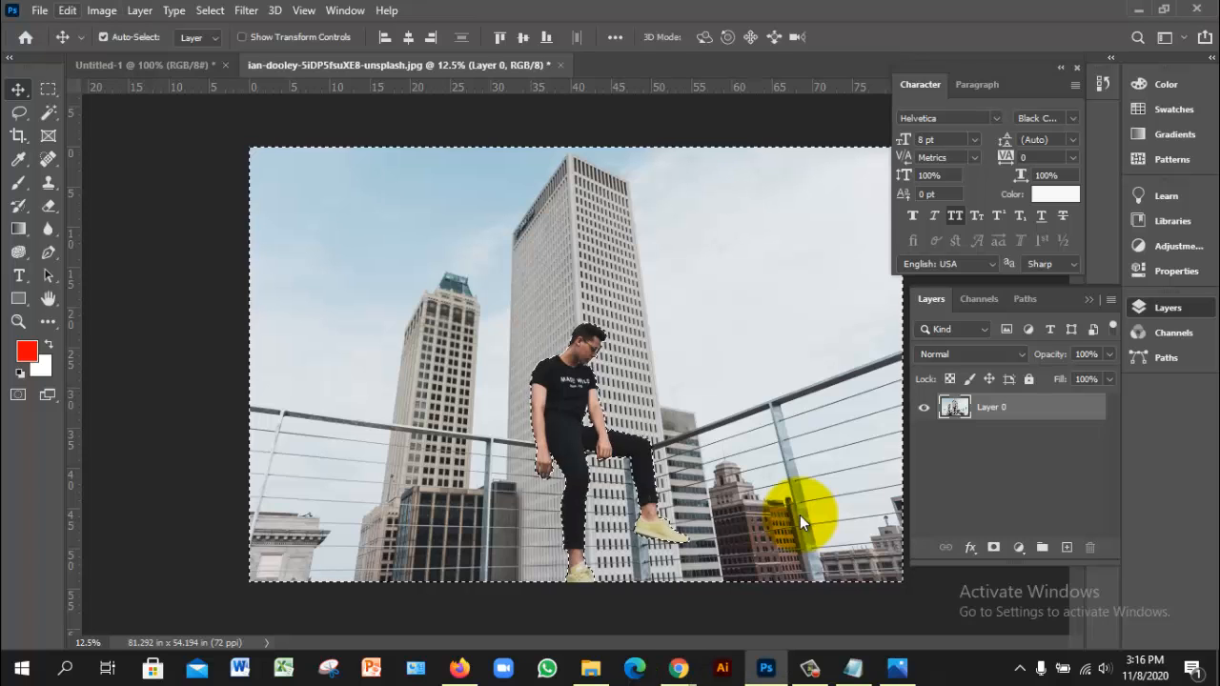
key(Down)
key(Down)
key(Return)
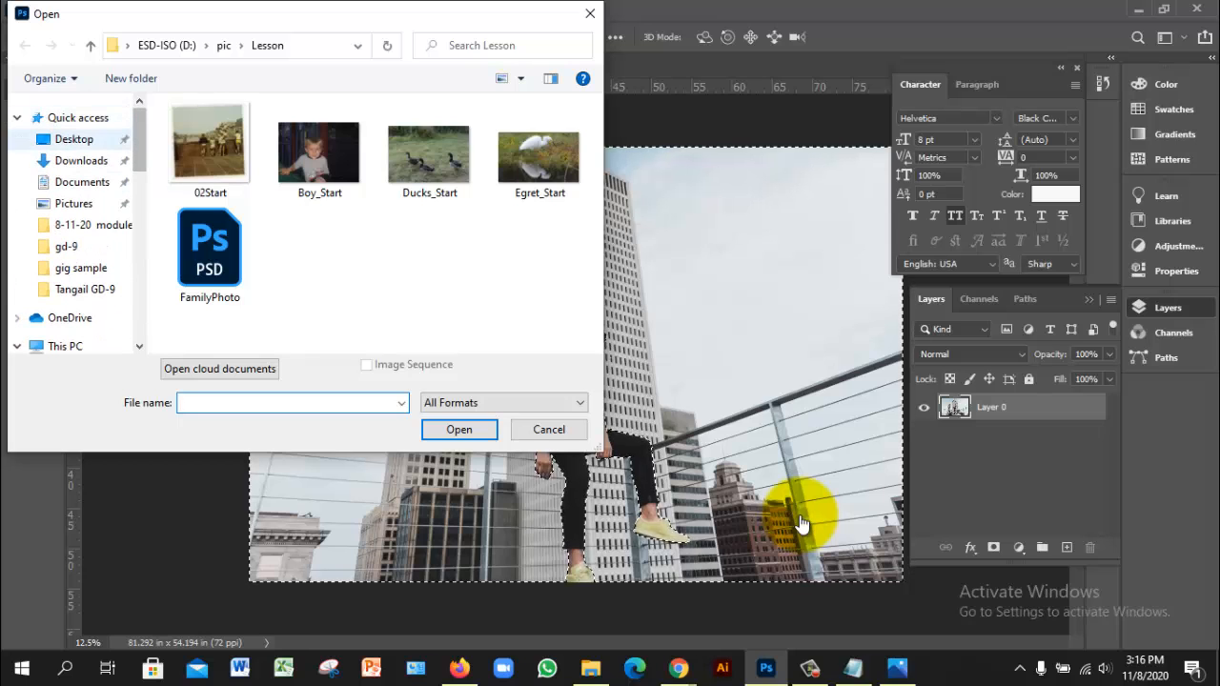
click(74, 139)
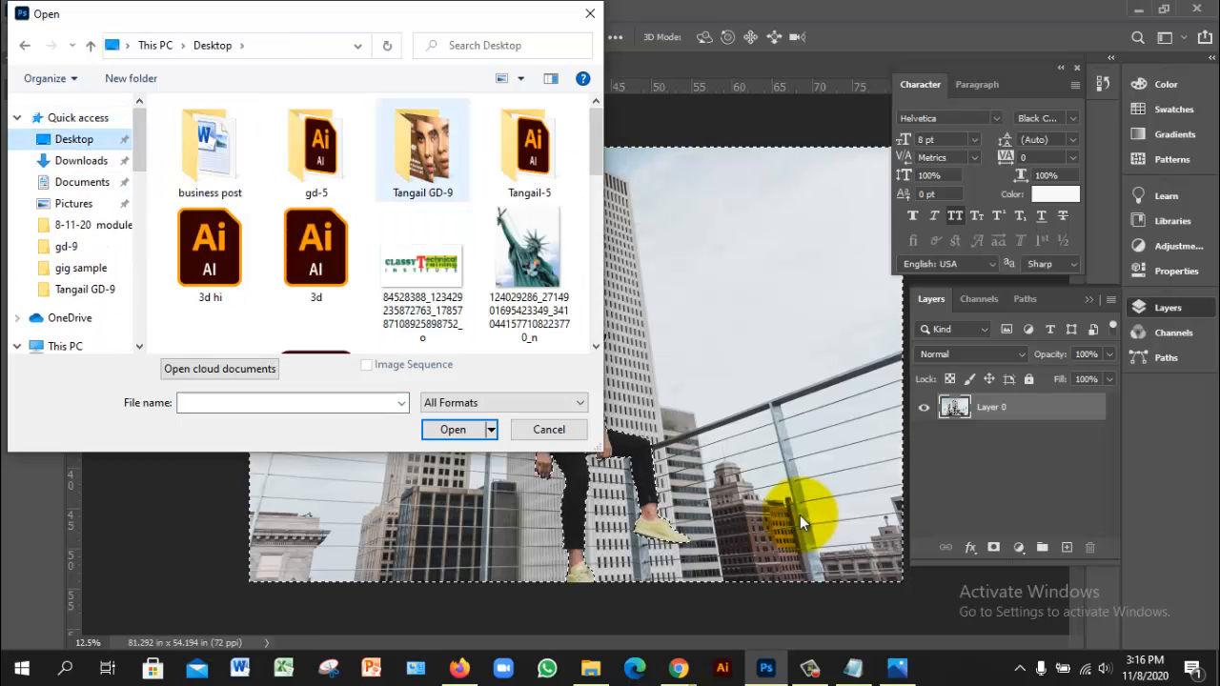
double_click(422, 153)
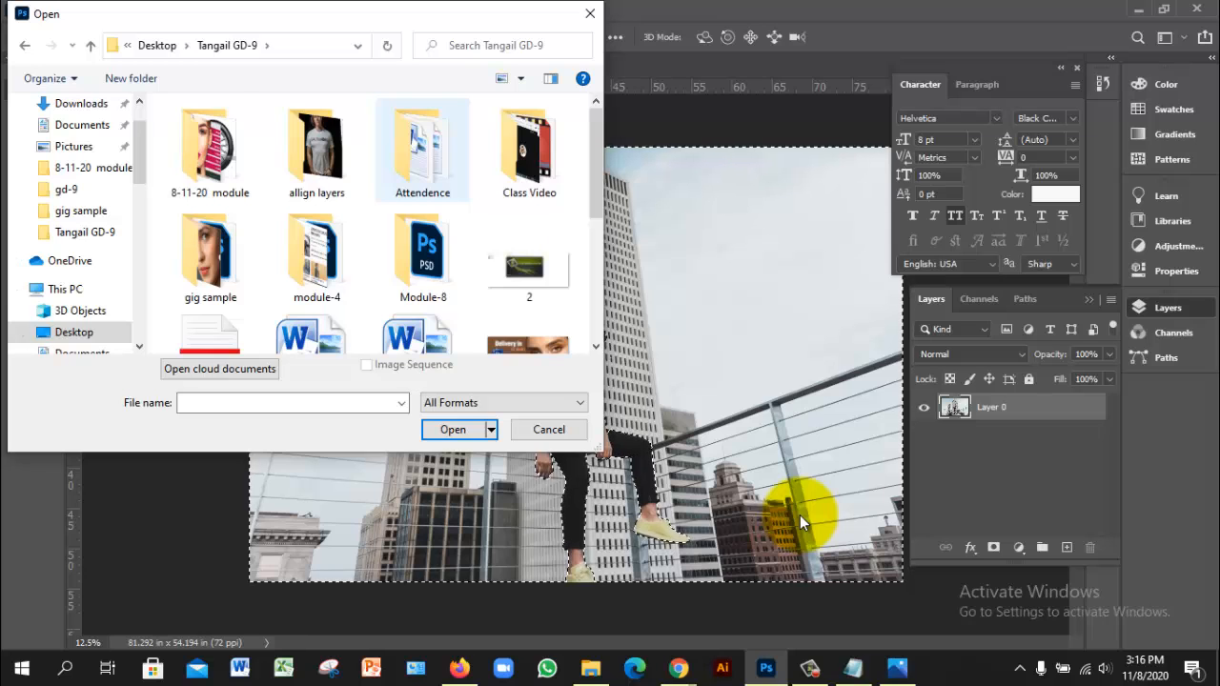
double_click(210, 151)
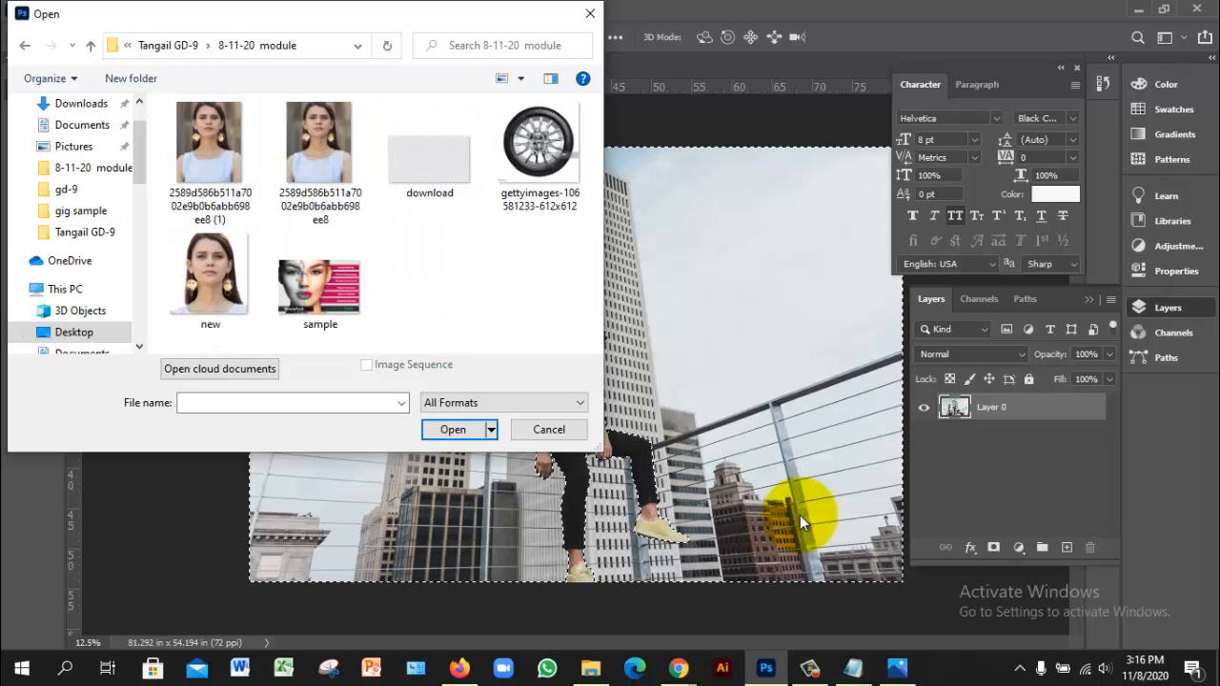
click(539, 143)
click(452, 429)
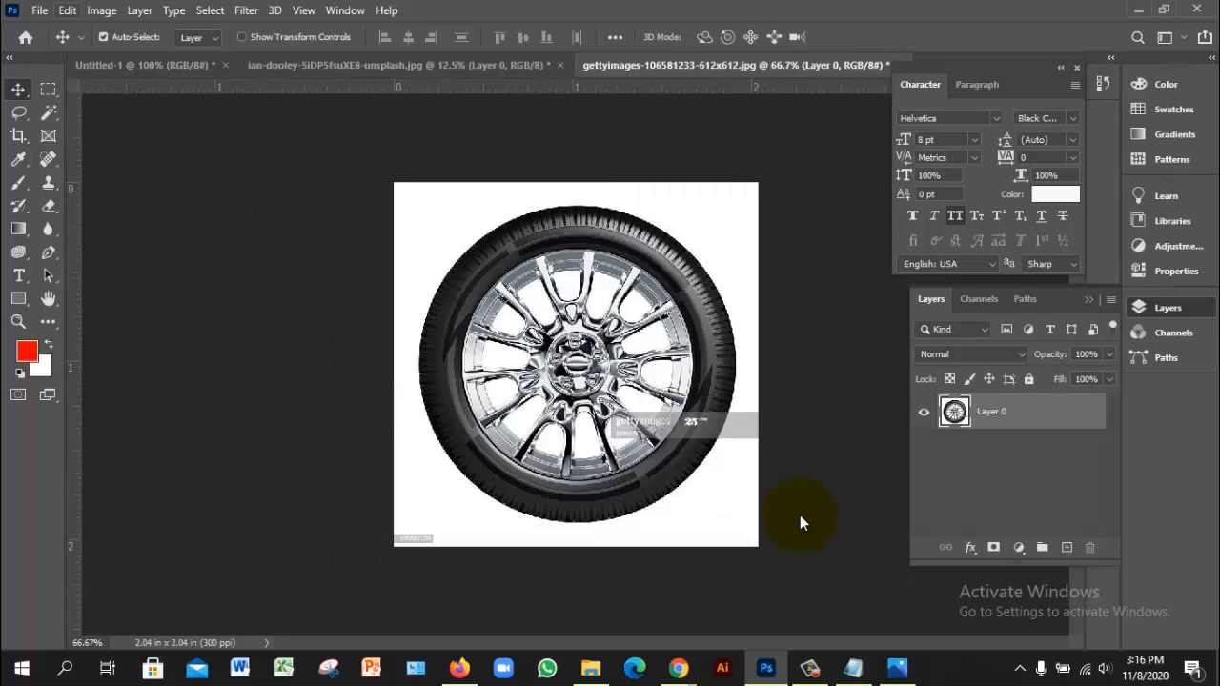
Start a Spin Blur from the Blur Gallery on the wheel layer.
key(alt+t)
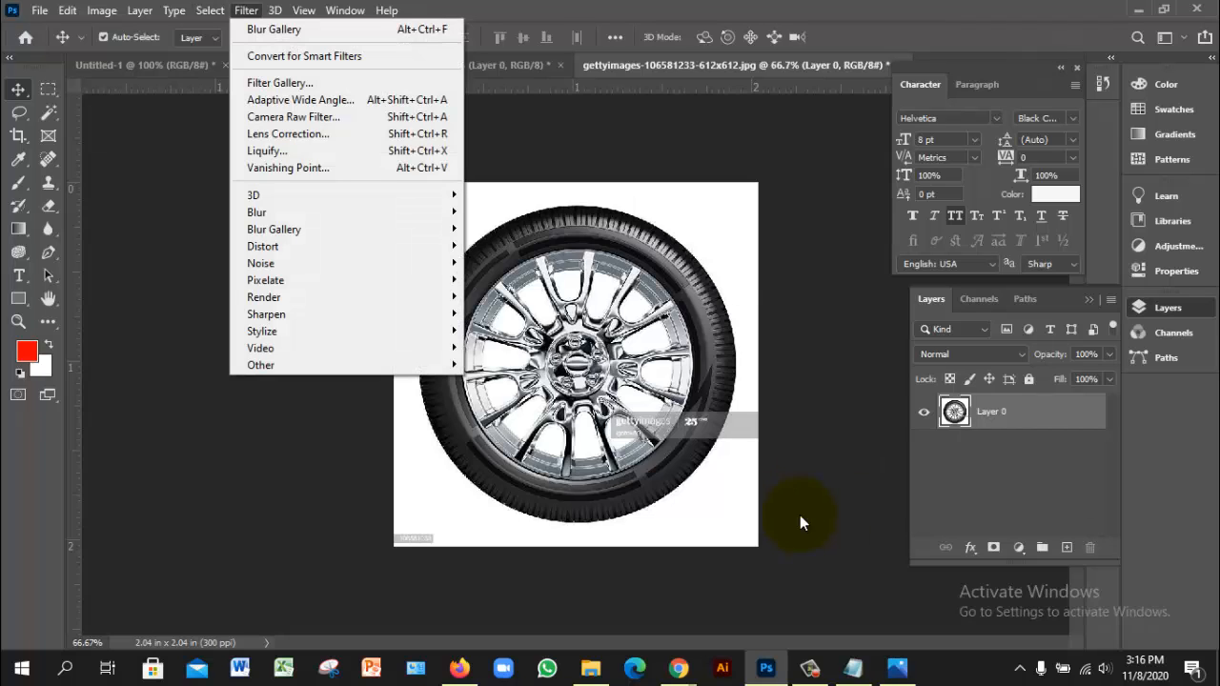
mouse_move(275, 230)
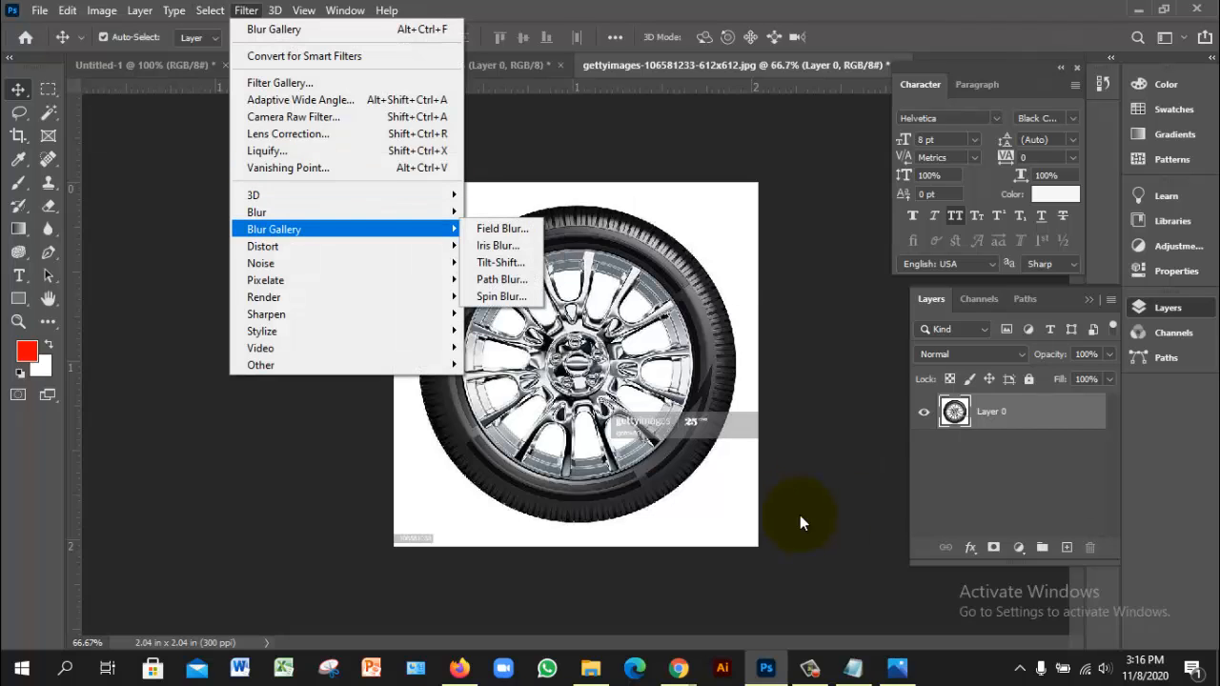
key(Down)
key(Down)
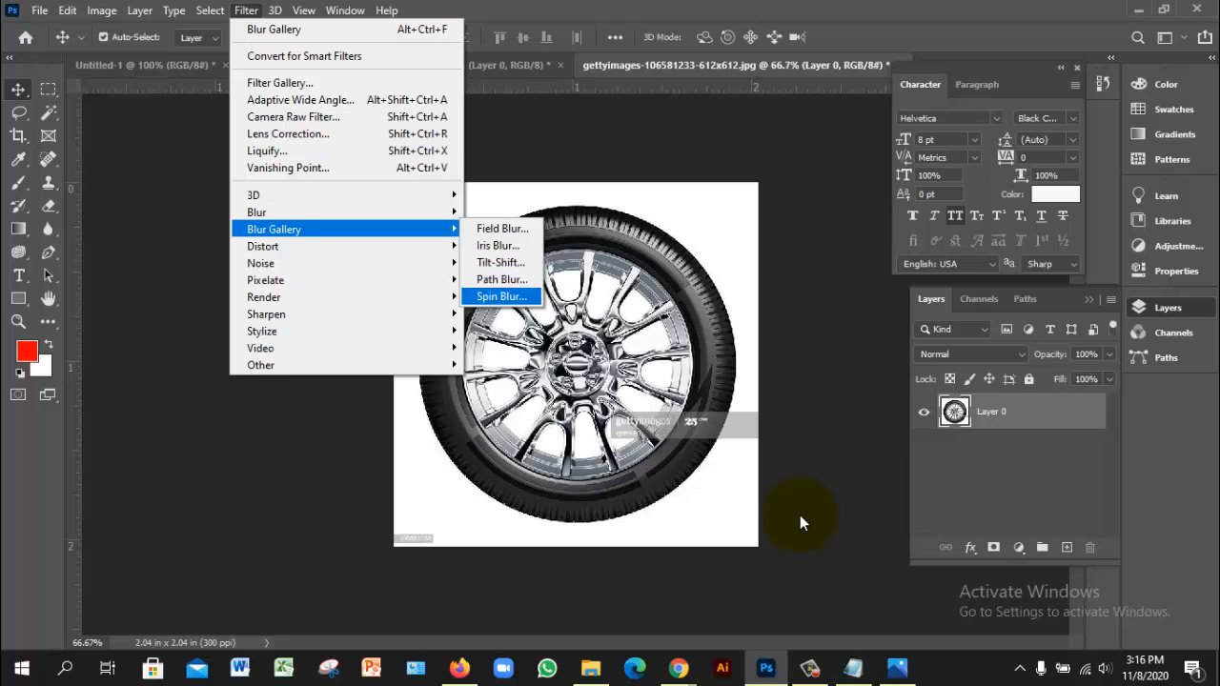
key(Return)
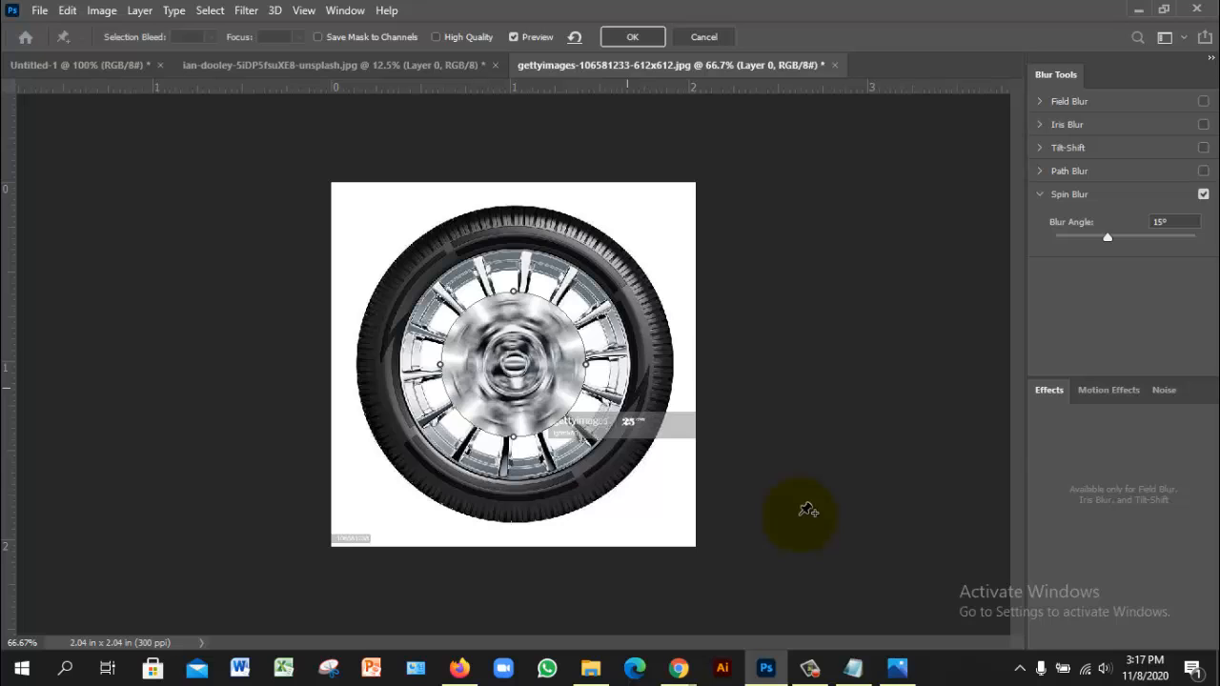
Reshape the spin blur circle over the wheel's hub into a narrower tilted oval and set the blur angle to 4°.
key(ctrl+plus)
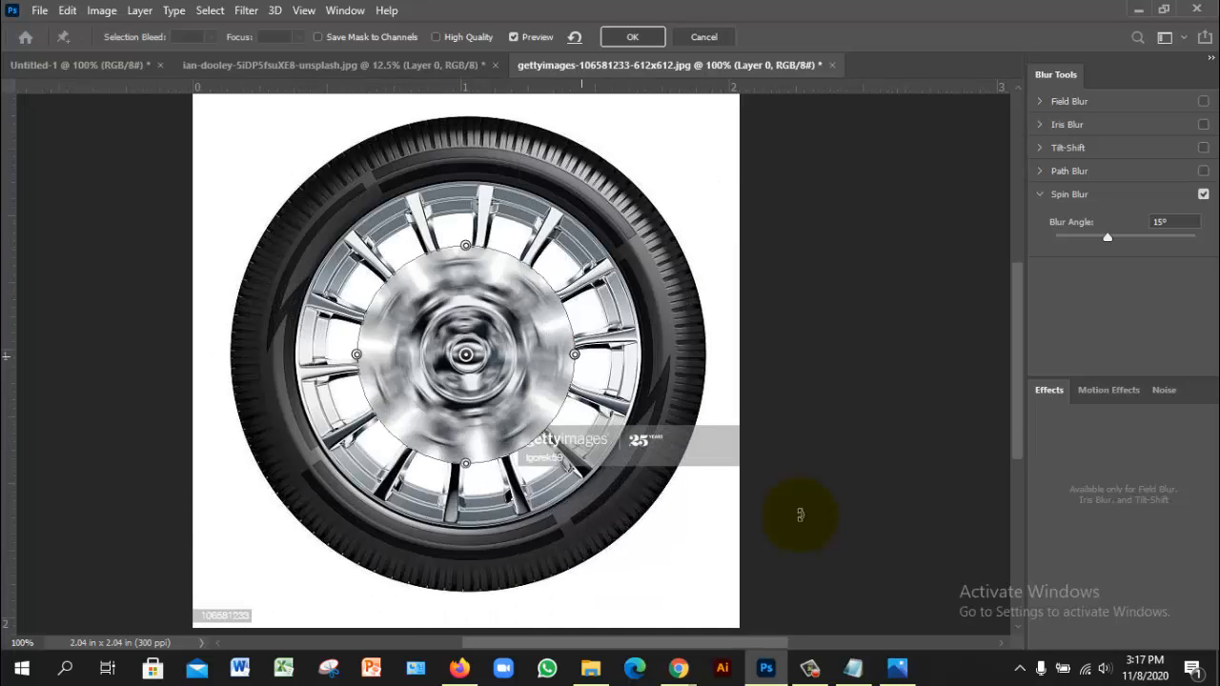
drag(575, 356, 607, 454)
mouse_move(605, 453)
mouse_down()
mouse_move(586, 419)
mouse_move(579, 354)
mouse_move(550, 336)
mouse_up()
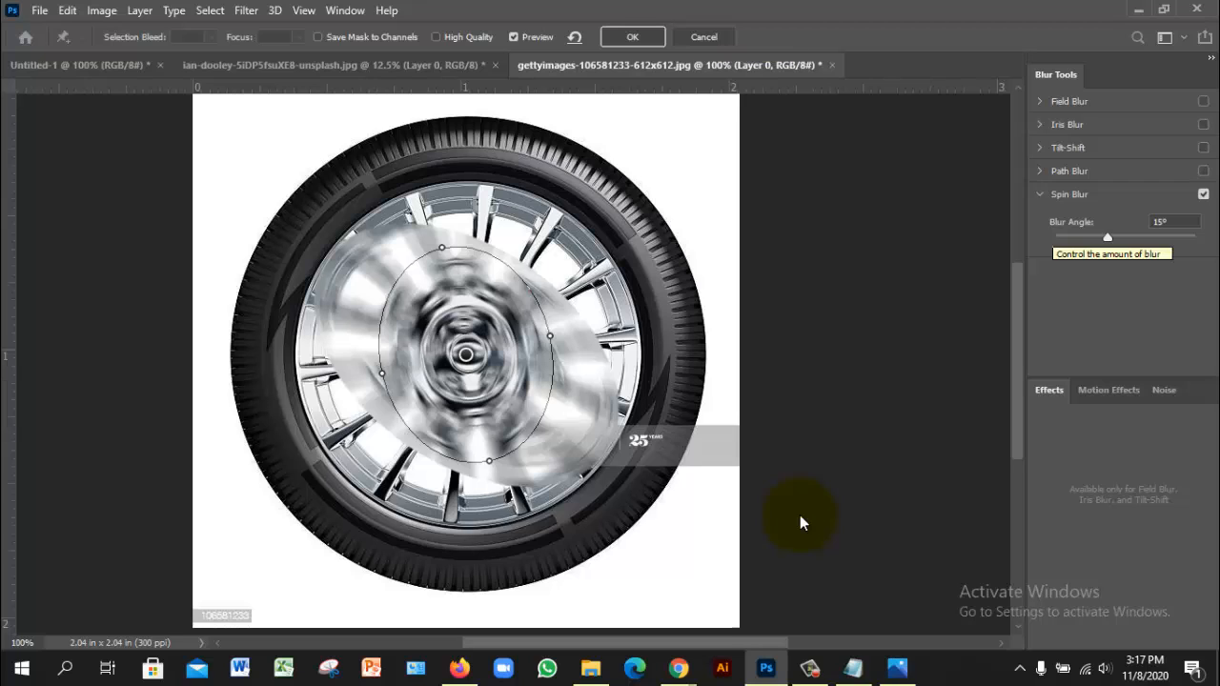
click(1108, 237)
drag(1108, 237, 1066, 237)
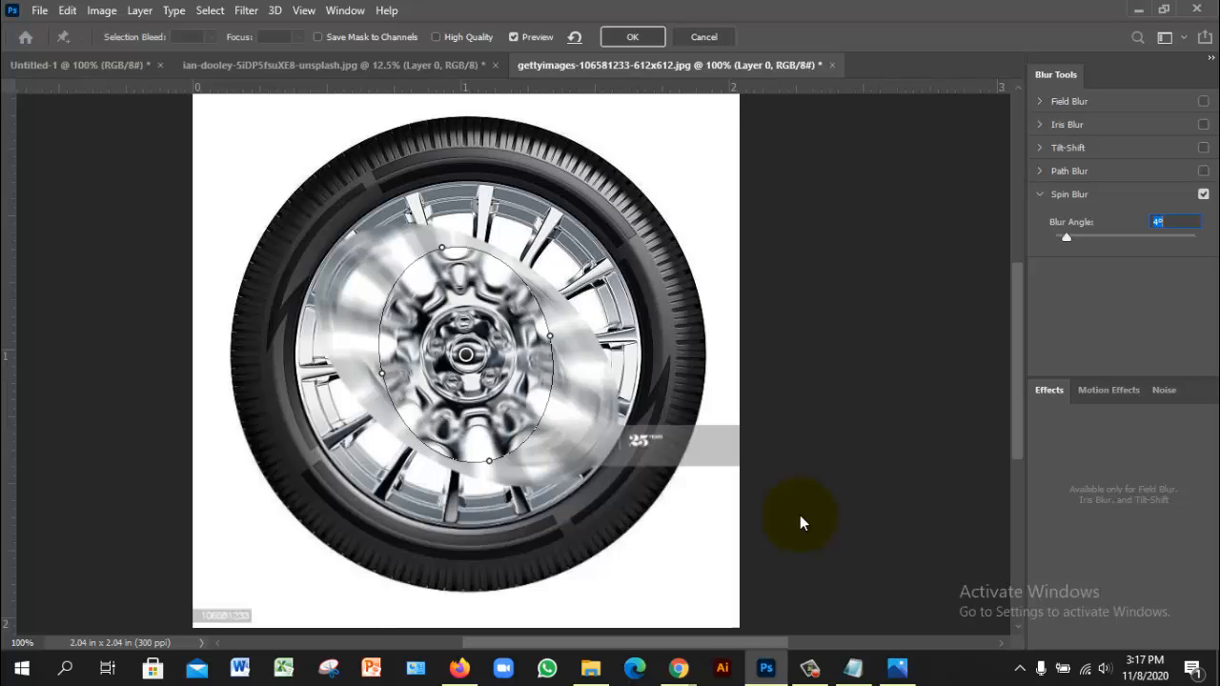
Reduce the spin blur angle to 0° and discard the Spin Blur on the wheel.
key(Down)
key(Down)
key(Down)
key(Down)
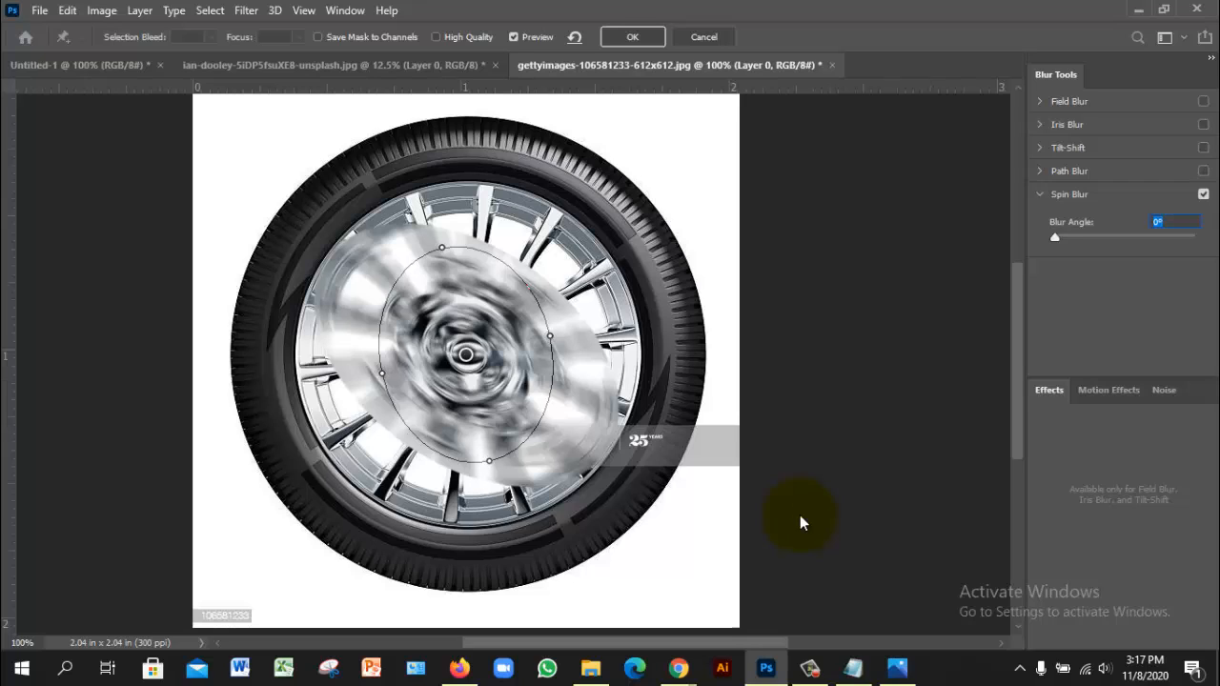
key(Tab)
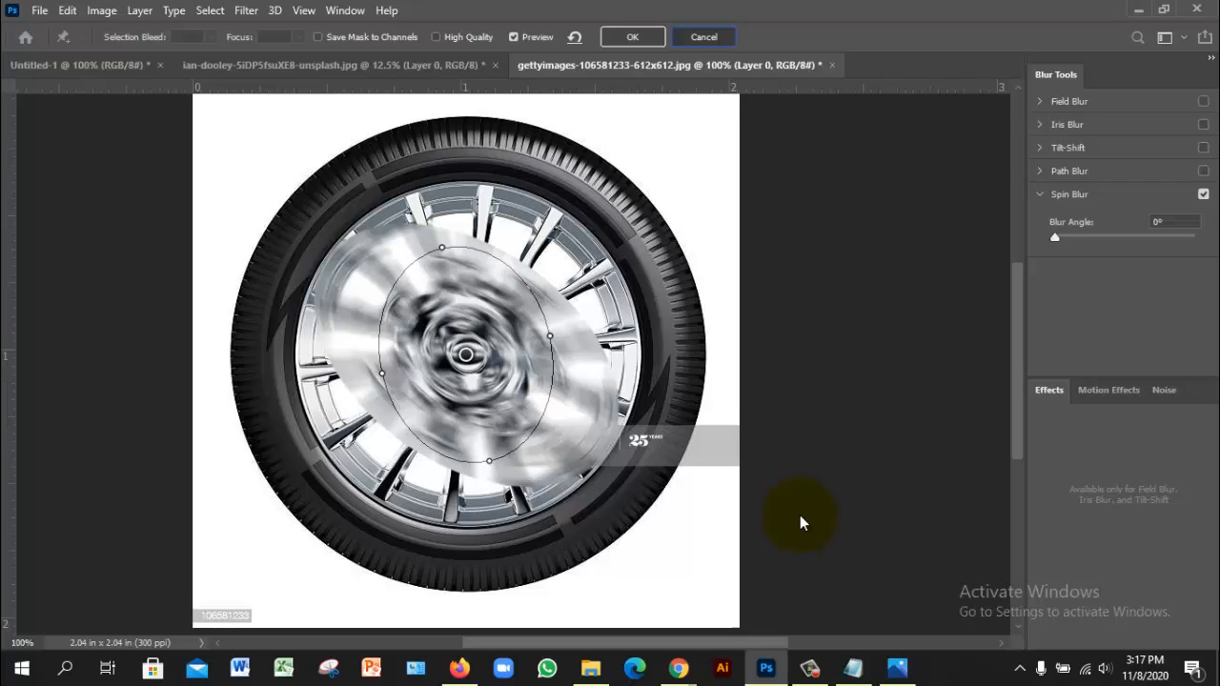
key(Escape)
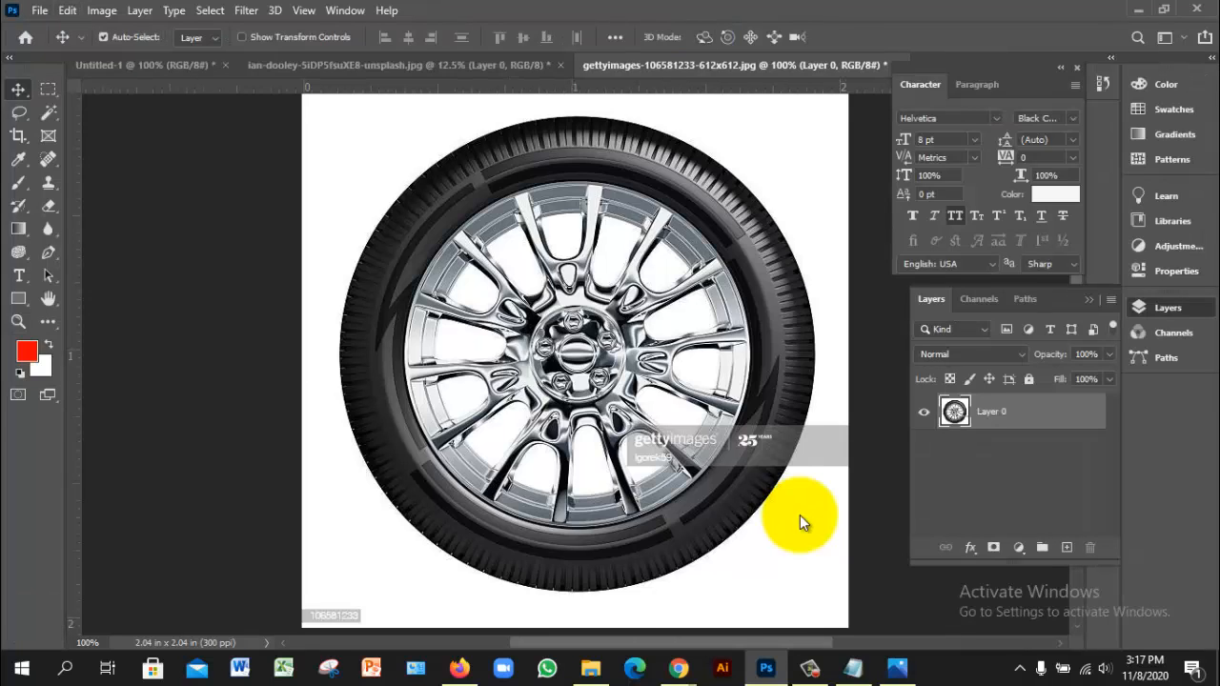
Start a new Spin Blur from the Blur Gallery on the wheel layer and set its blur angle to 15°.
key(alt+t)
key(Down)
key(Down)
key(Down)
key(Down)
key(Down)
key(Down)
key(Down)
key(Down)
key(Down)
key(Down)
key(Down)
key(Down)
key(Down)
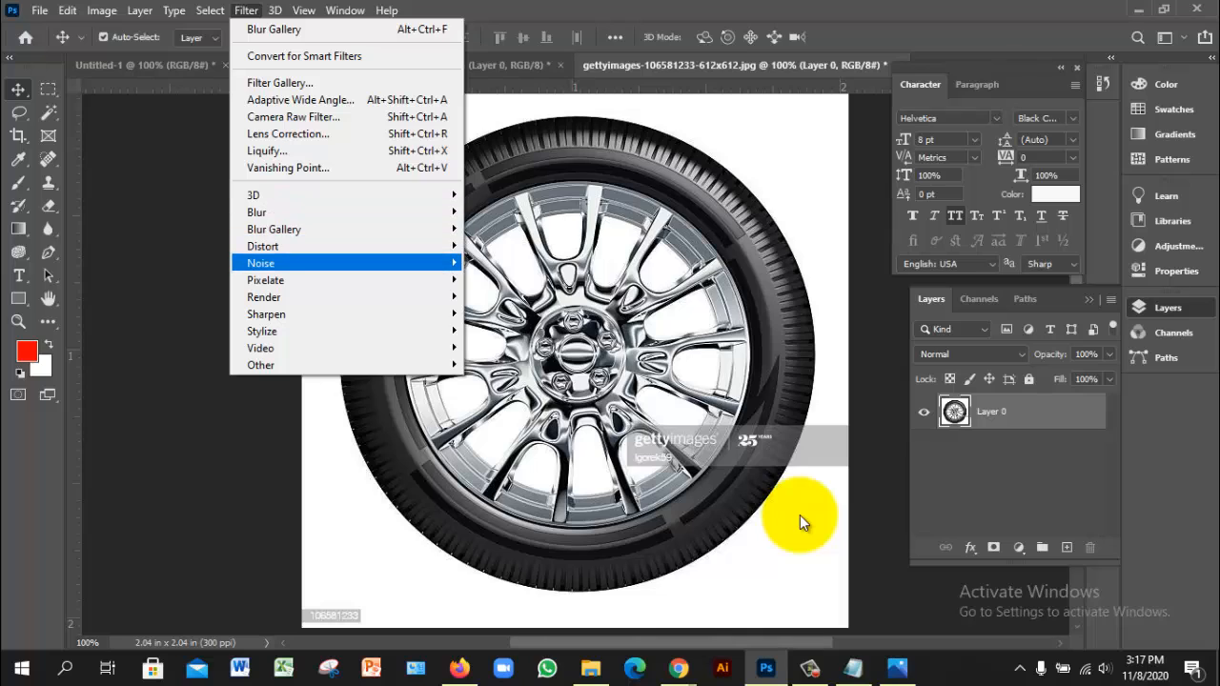
key(Up)
key(Up)
key(Up)
key(Down)
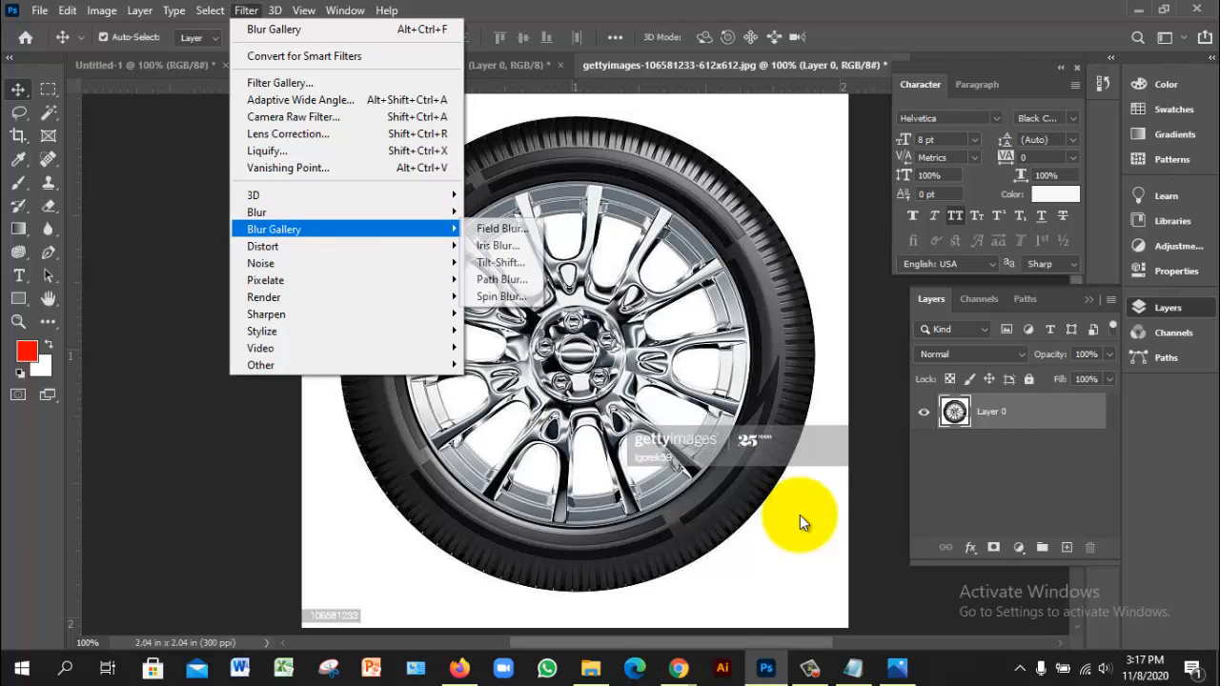
key(Right)
key(Down)
key(Down)
key(Down)
key(Down)
key(Return)
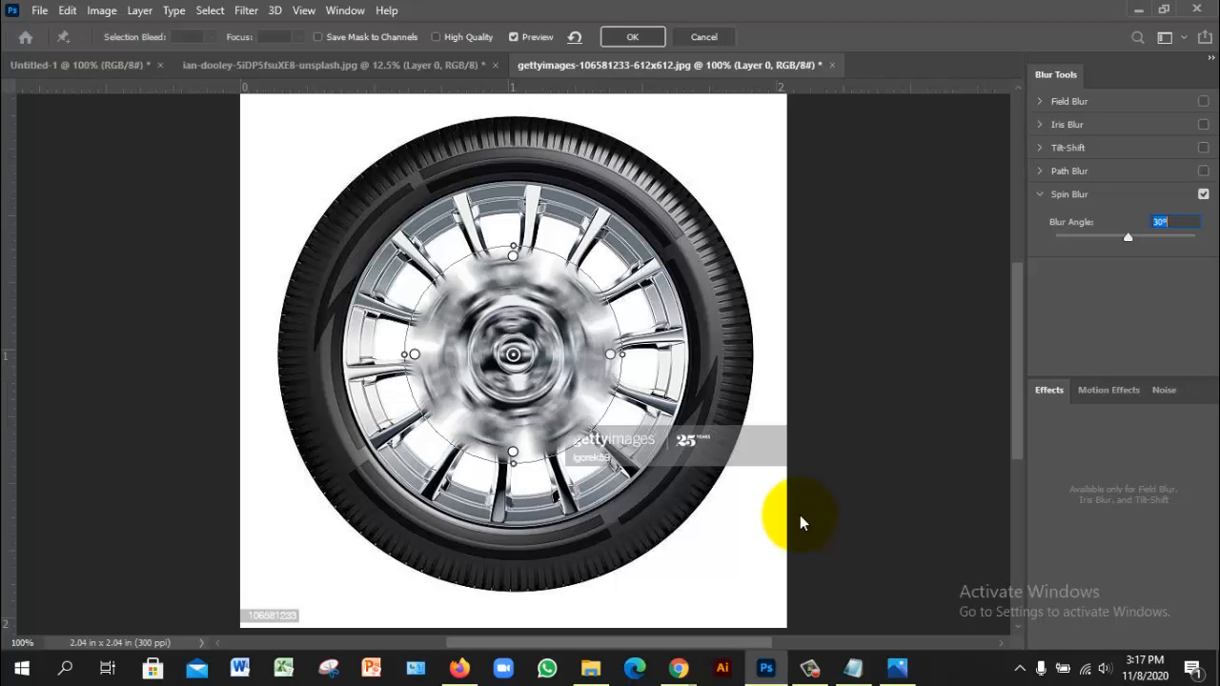
text(15)
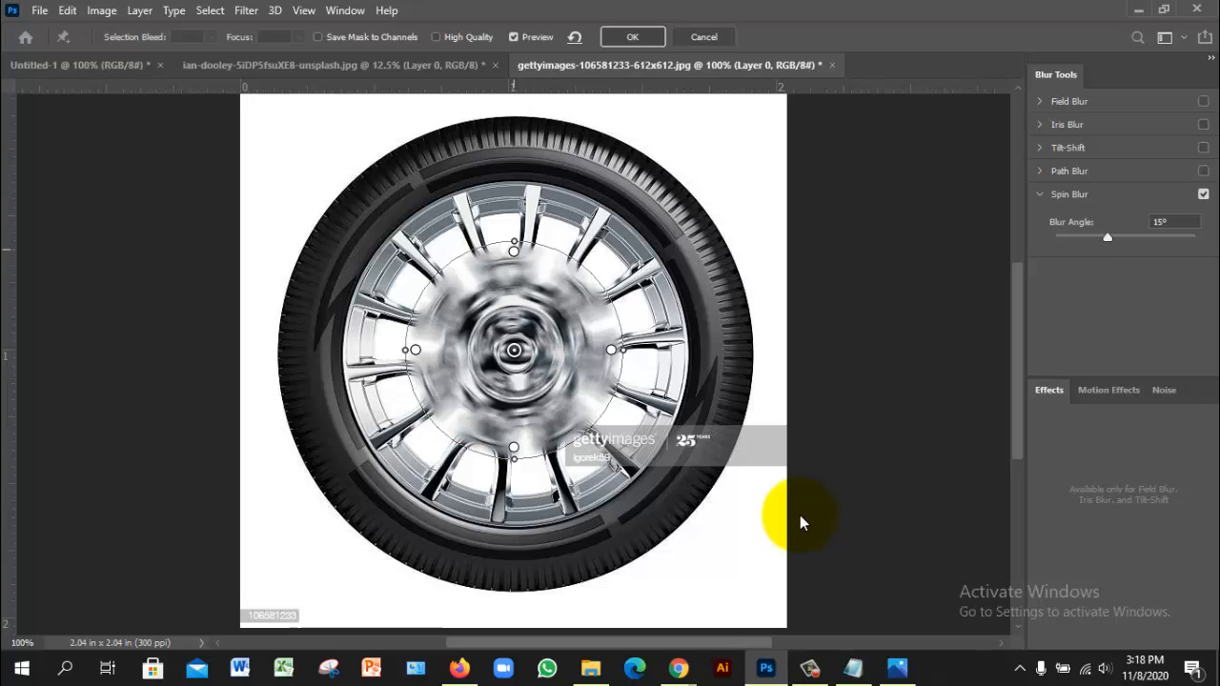
Enlarge the spin blur ellipse around the hub until it covers the whole metal rim up to the tyre's inner edge.
drag(514, 250, 512, 286)
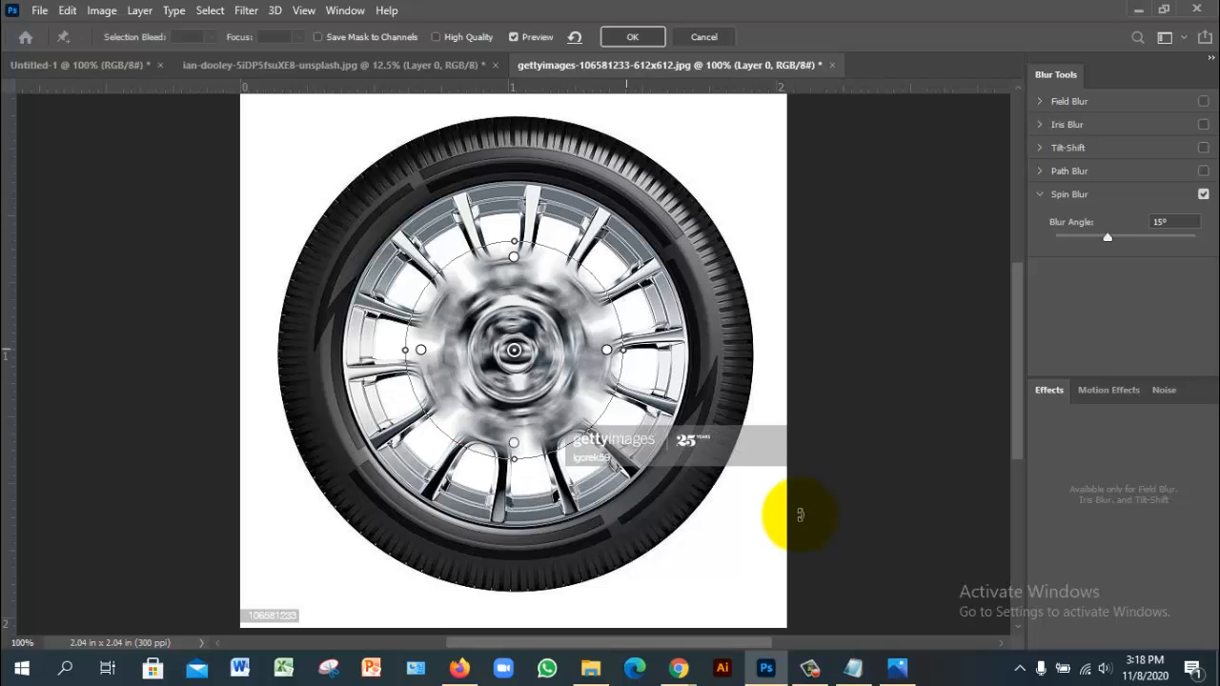
mouse_move(625, 350)
mouse_down()
mouse_move(647, 355)
mouse_move(654, 399)
mouse_up()
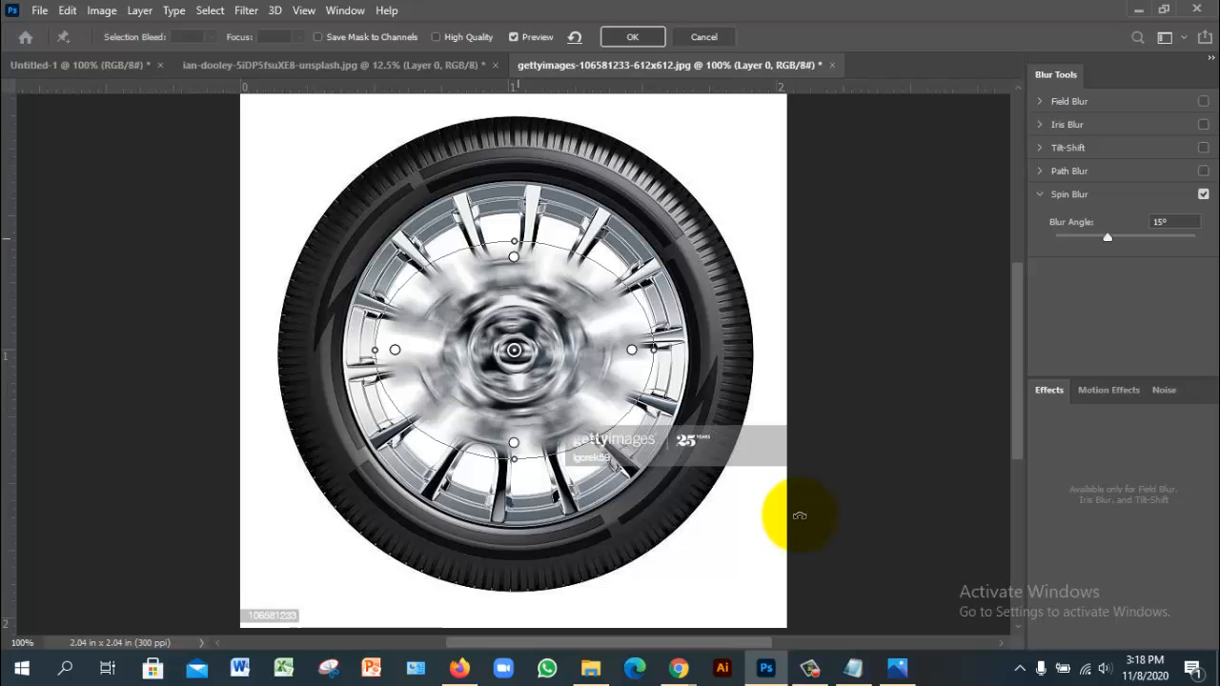
drag(514, 241, 514, 179)
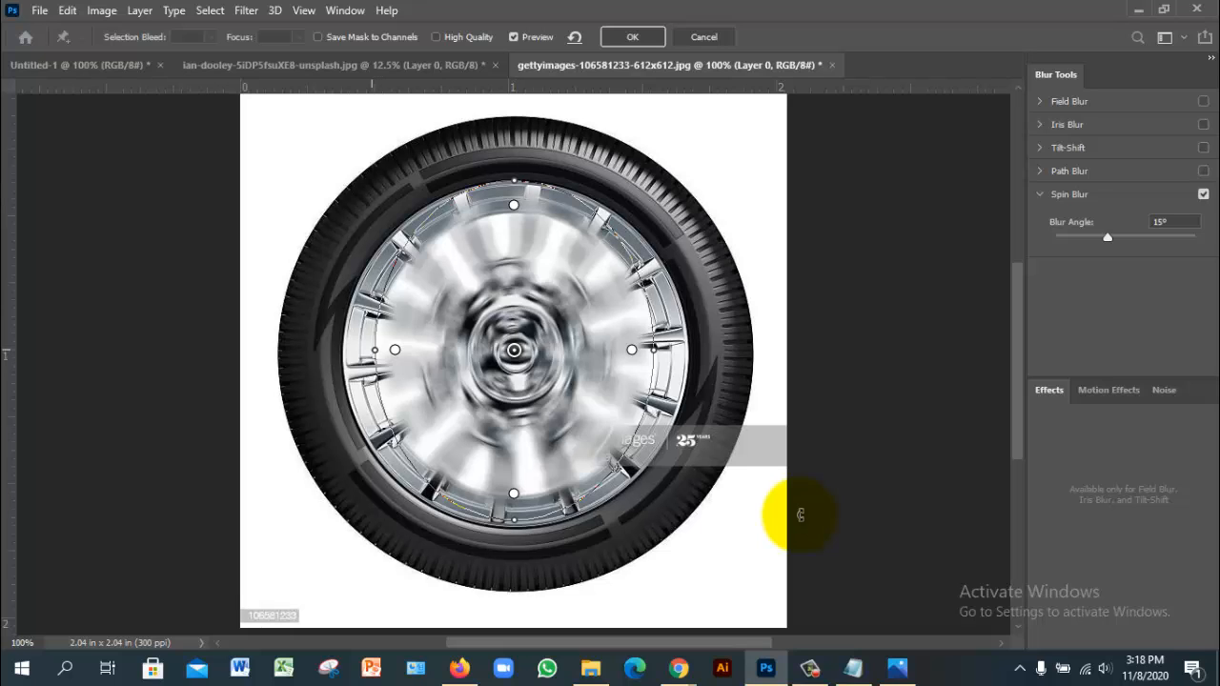
drag(374, 350, 355, 350)
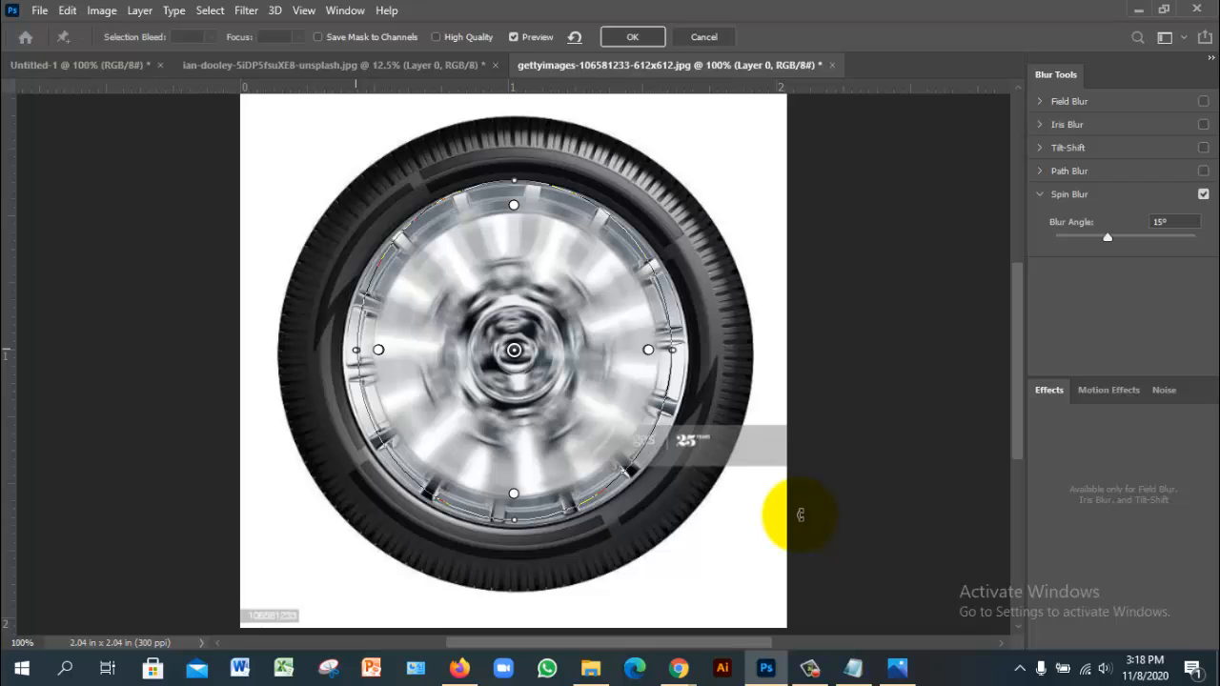
drag(675, 350, 691, 350)
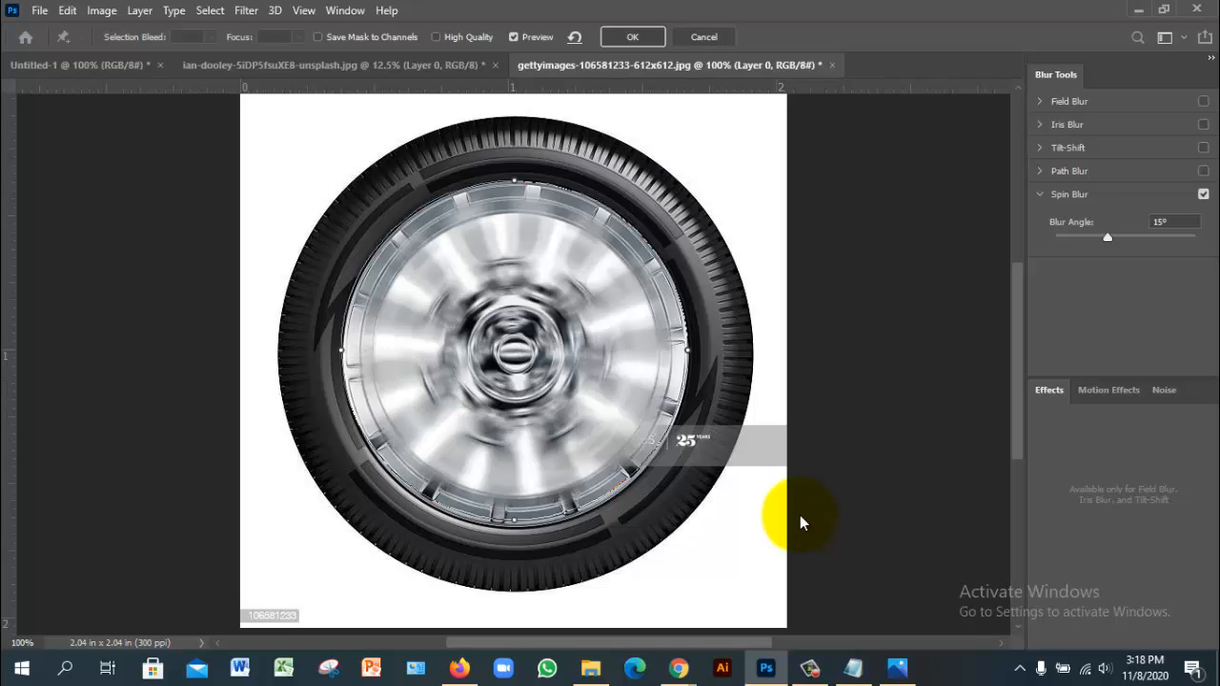
Lower the spin blur angle to 7° and apply the blur to the wheel rim.
key(Down)
key(Down)
key(Down)
key(Down)
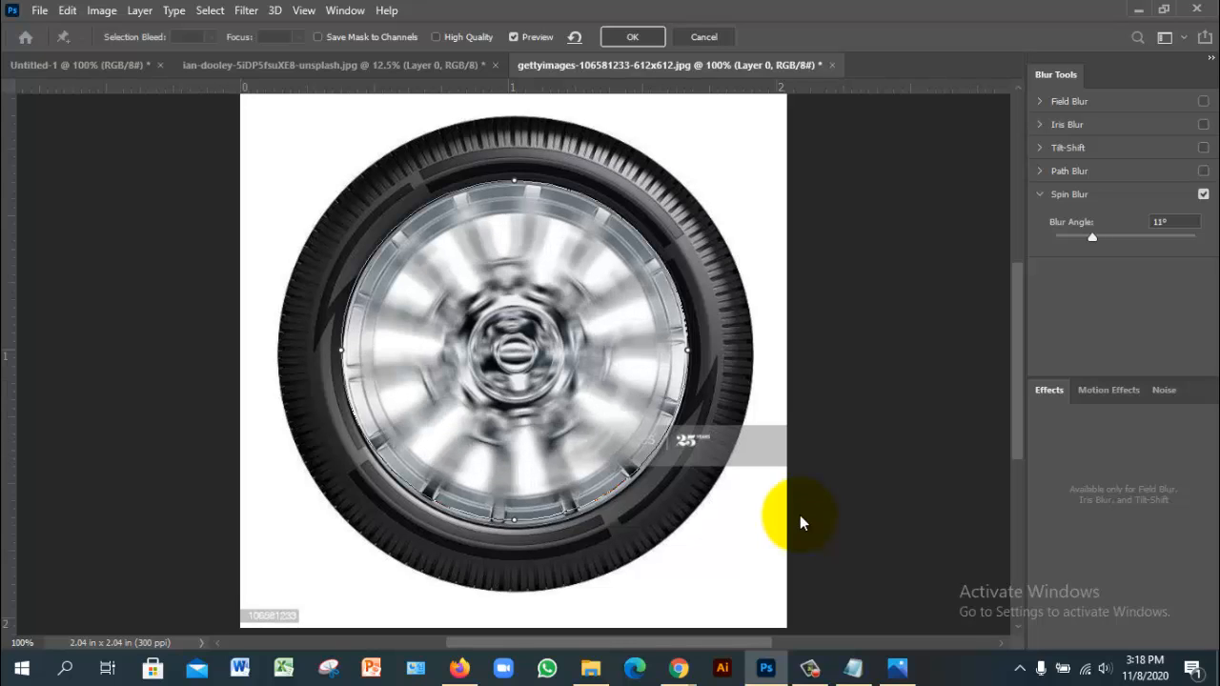
key(Down)
key(Down)
key(Down)
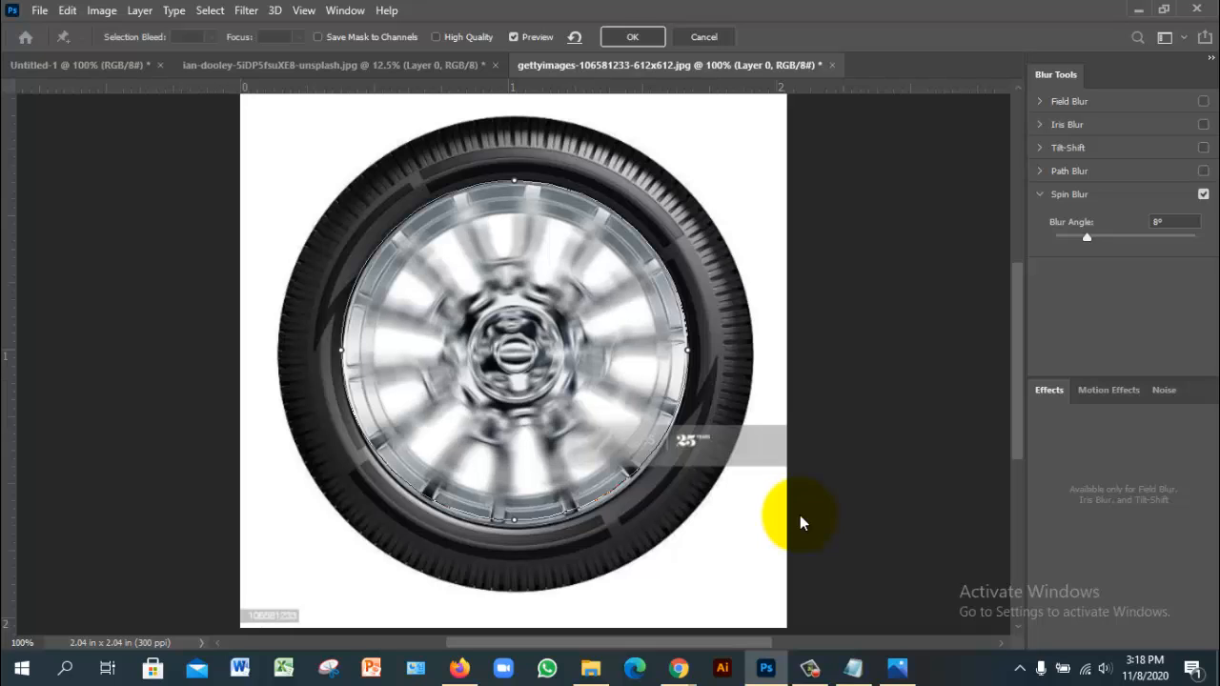
key(Down)
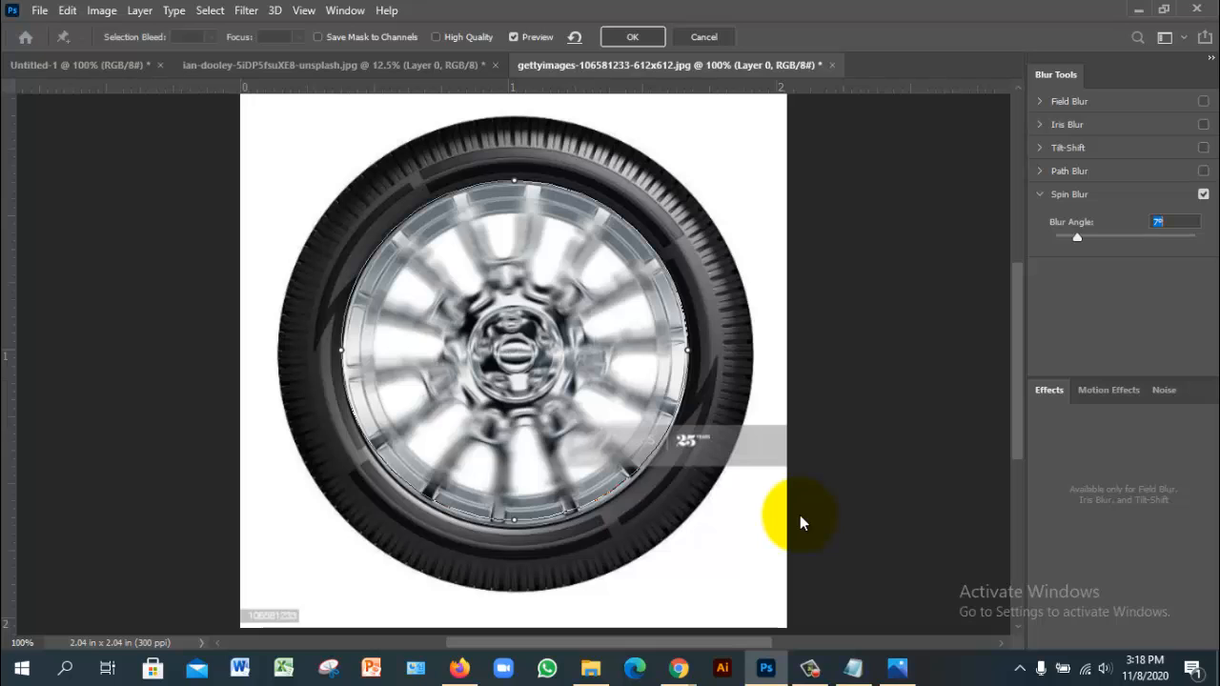
key(Return)
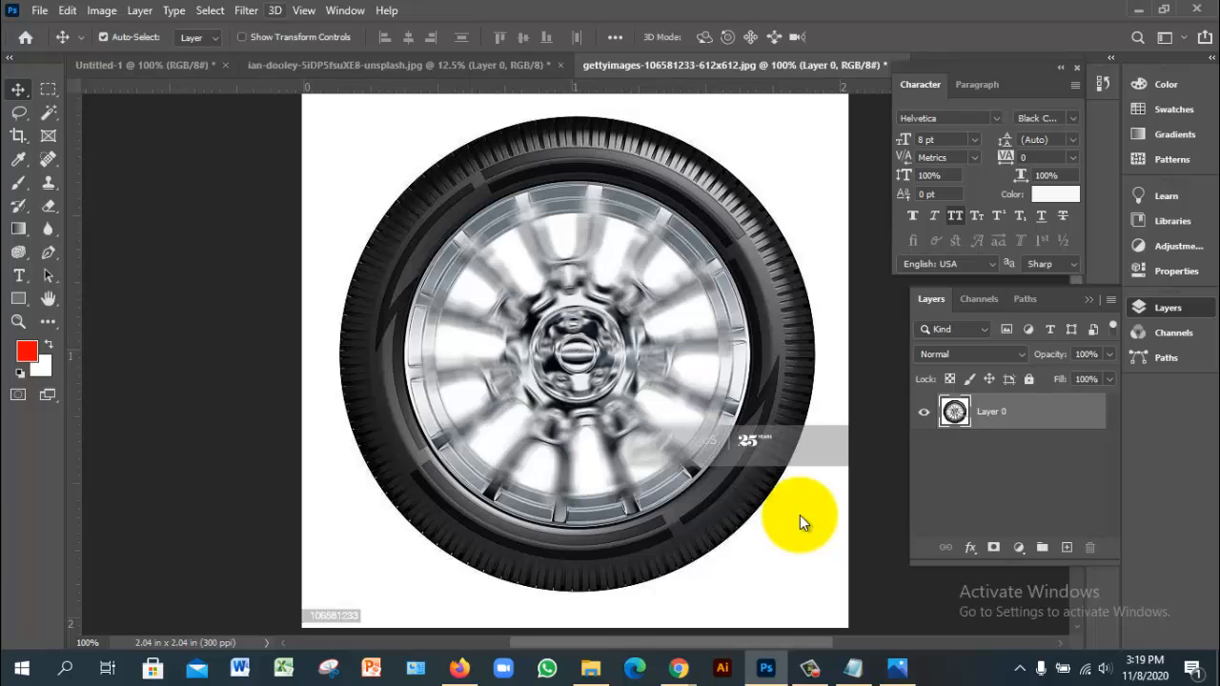
Undo the Spin Blur applied to the wheel.
click(246, 11)
mouse_move(273, 228)
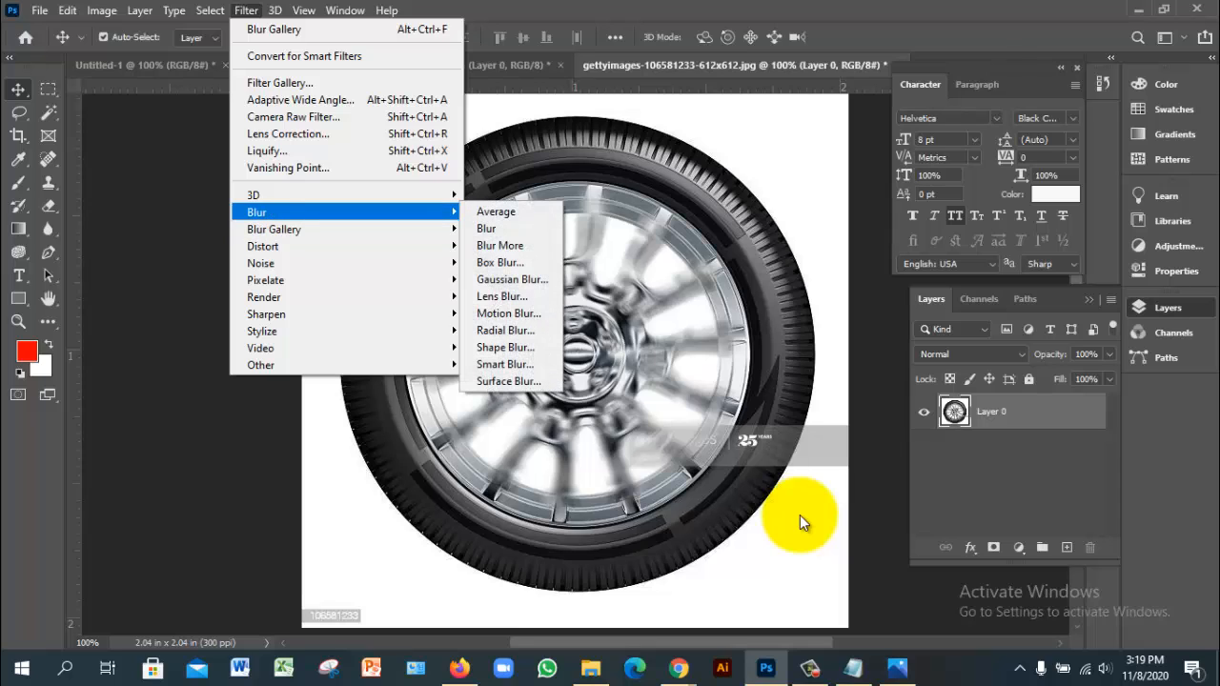
click(801, 523)
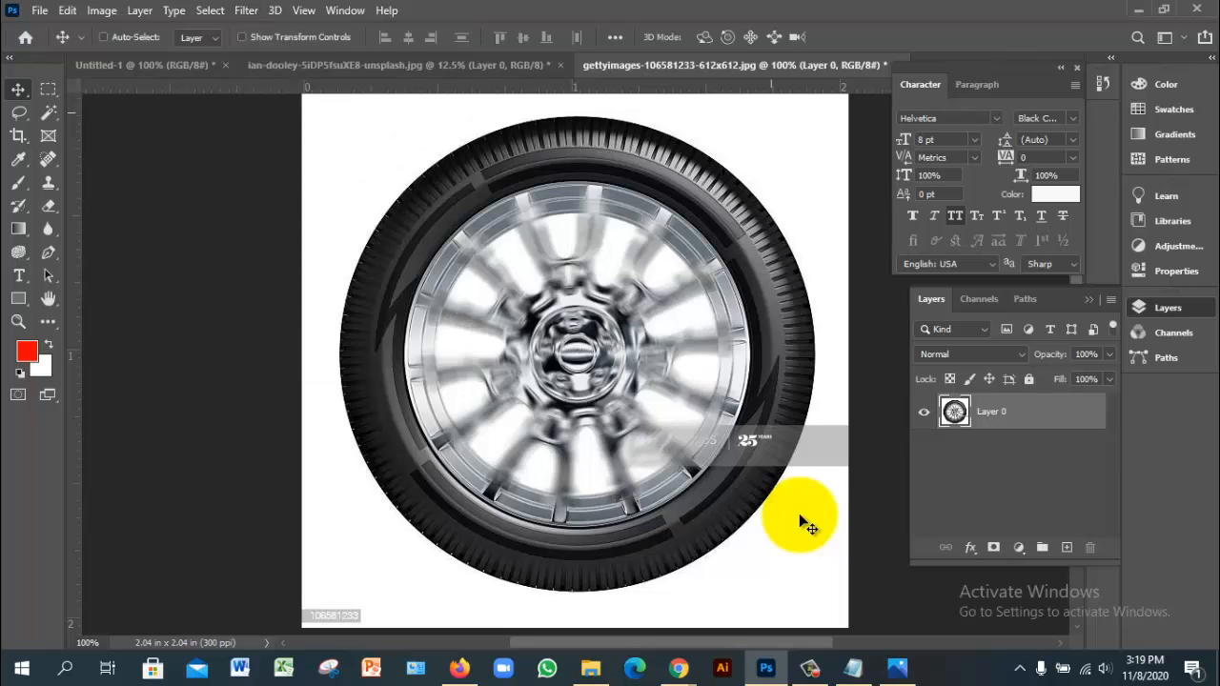
key(ctrl+z)
Start a Motion Blur on the wheel layer and compare the picture with the preview off and on.
key(alt+t)
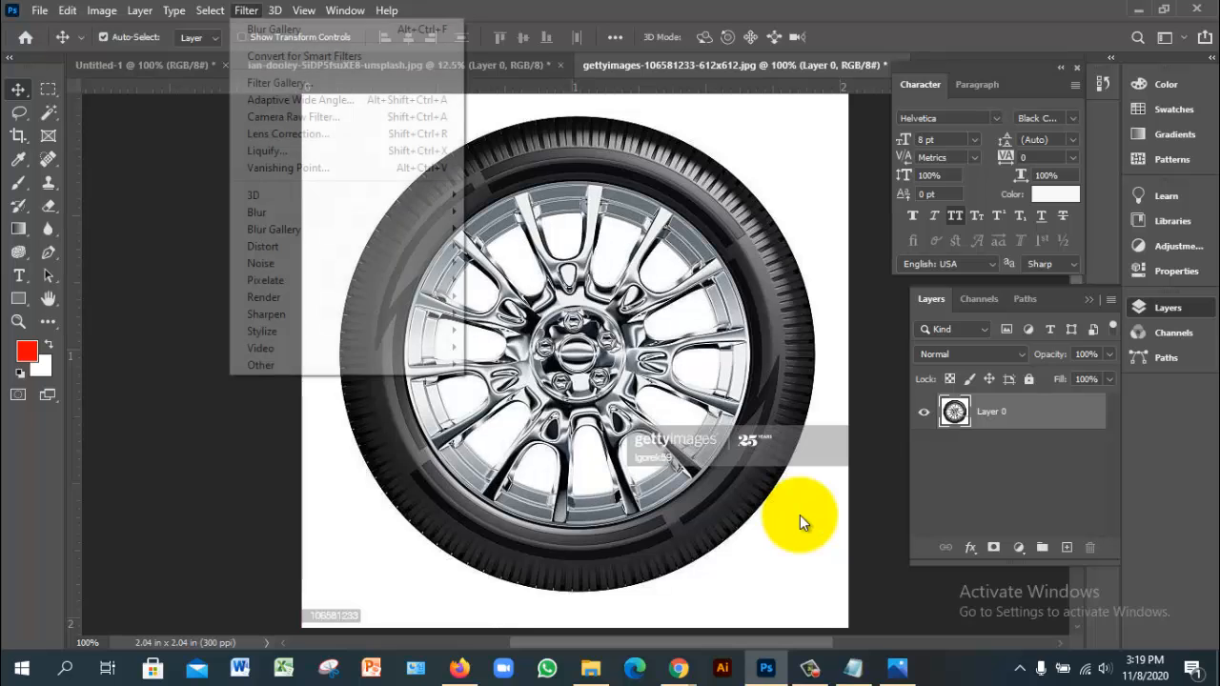
key(Down)
key(Down)
key(Down)
key(Down)
key(Down)
key(Down)
key(Down)
key(Down)
key(Down)
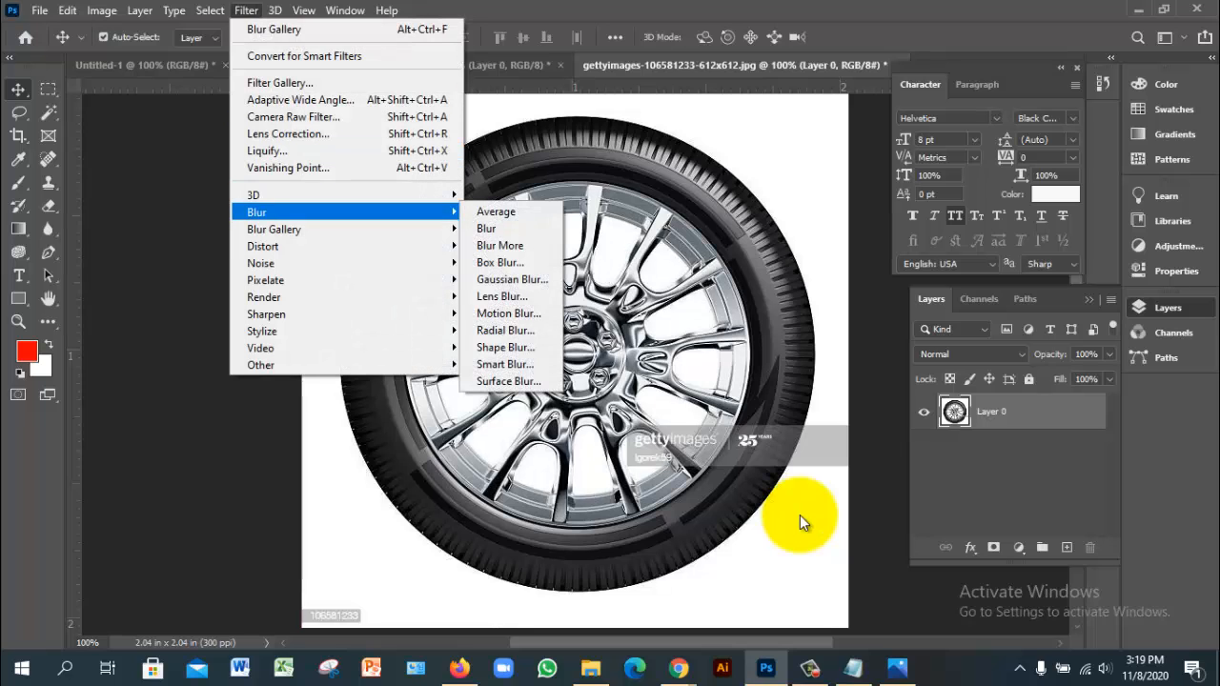
key(Right)
key(Down)
key(Down)
key(Down)
key(Down)
key(Down)
key(Down)
key(Return)
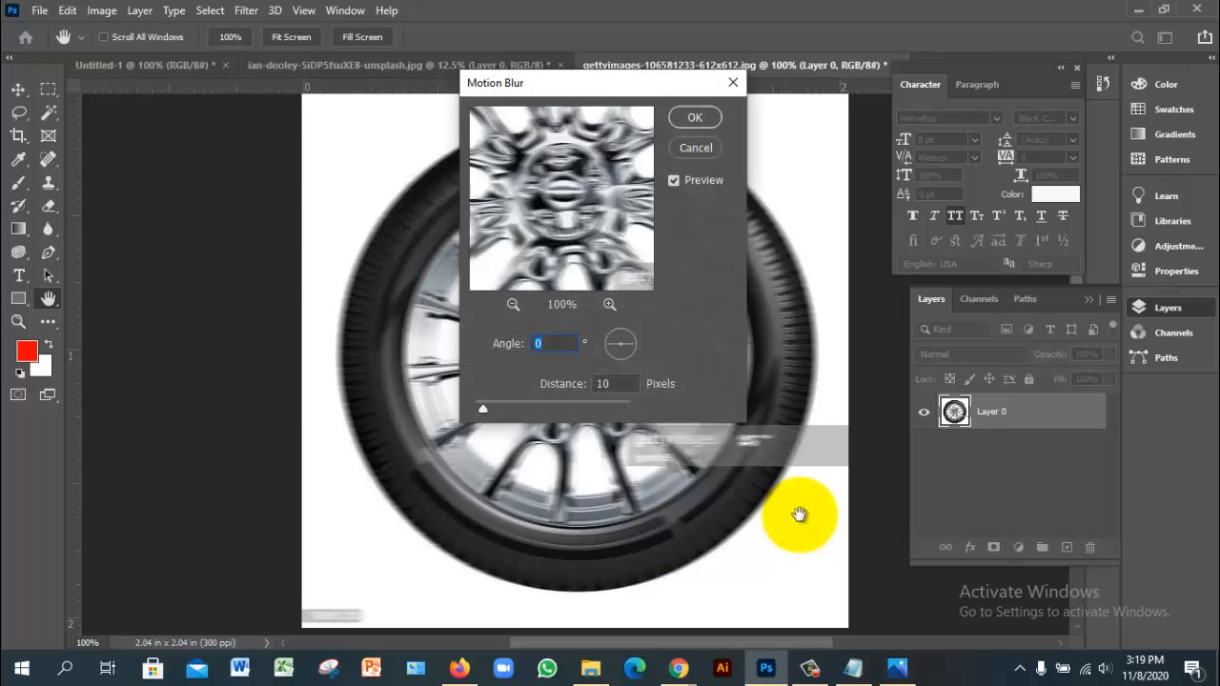
drag(582, 83, 799, 132)
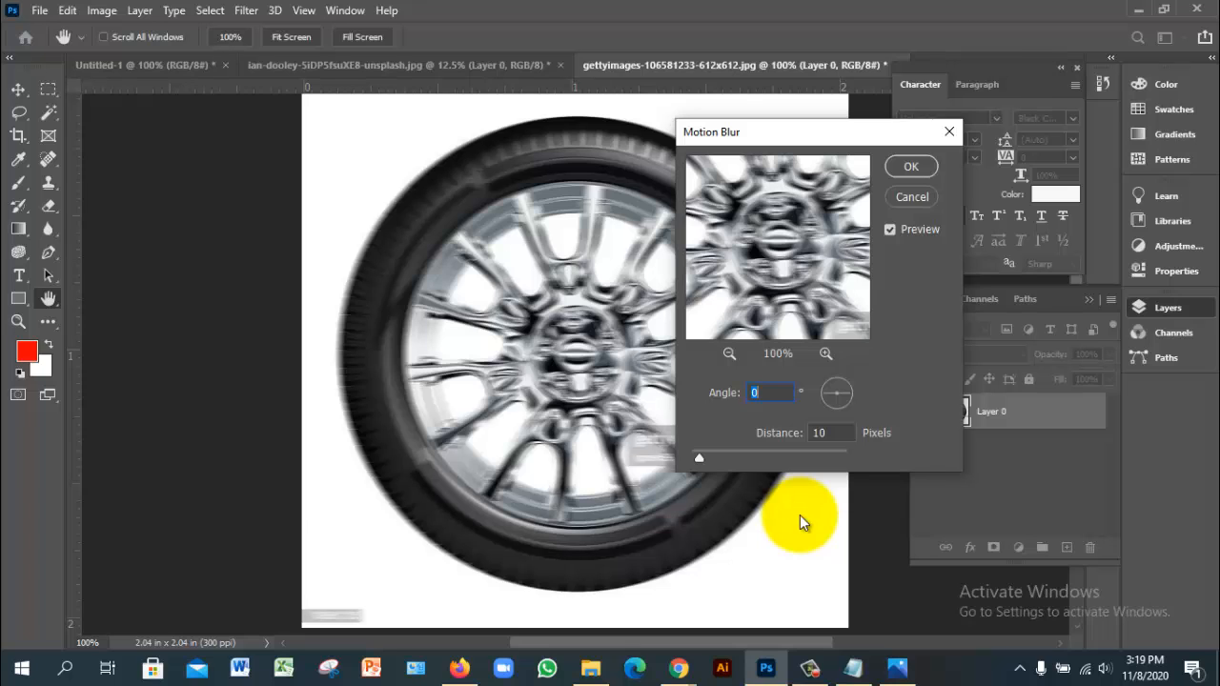
click(891, 229)
click(891, 229)
Try Motion Blur distances of 43, 33 and 26 pixels on the wheel, and discard the Motion Blur.
drag(698, 458, 726, 458)
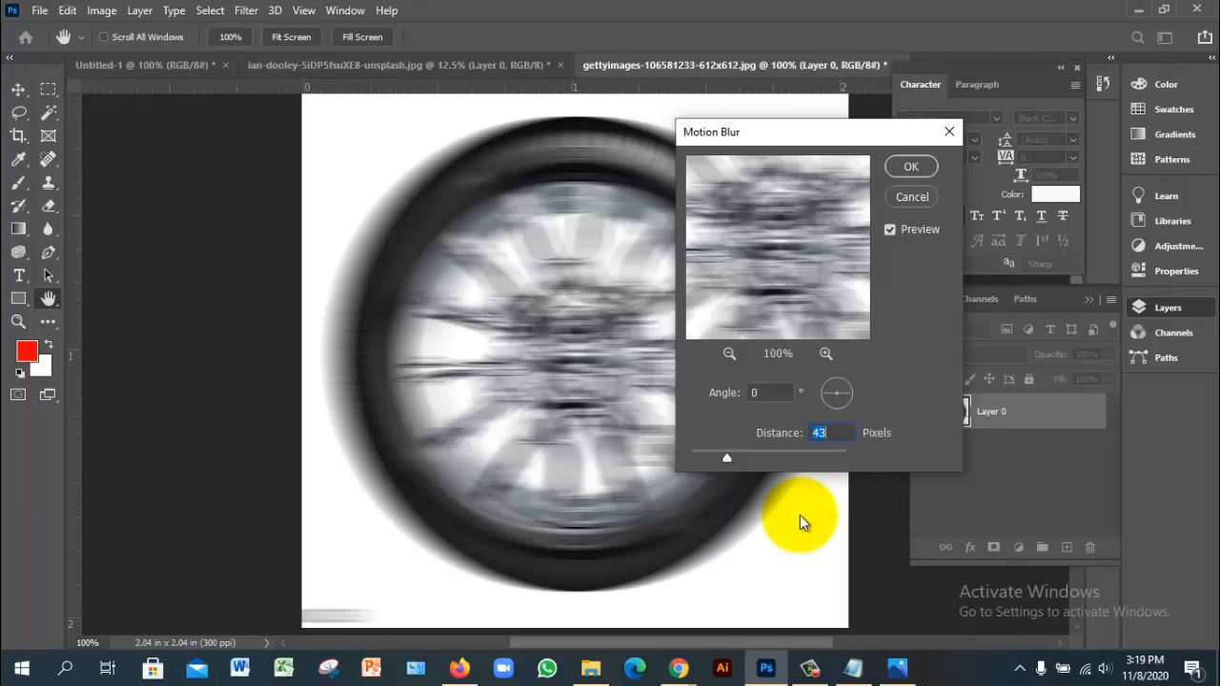
text(33)
key(Down)
key(Down)
key(Down)
key(Down)
key(Down)
key(Down)
key(Down)
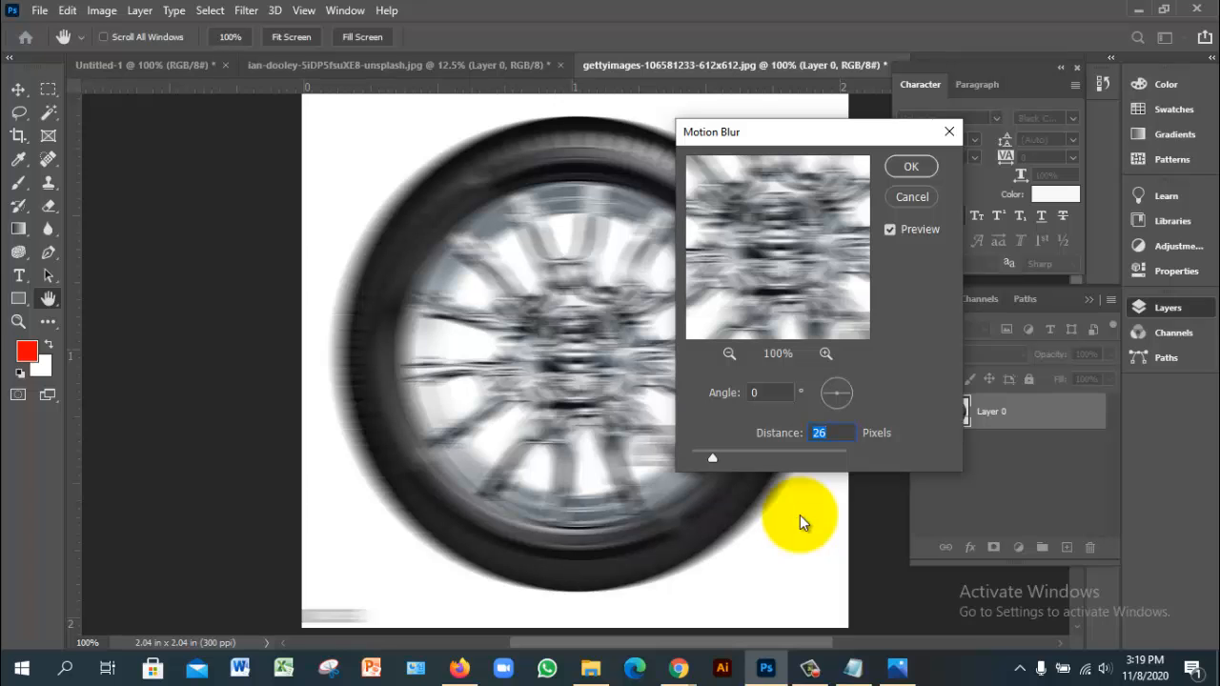
key(Escape)
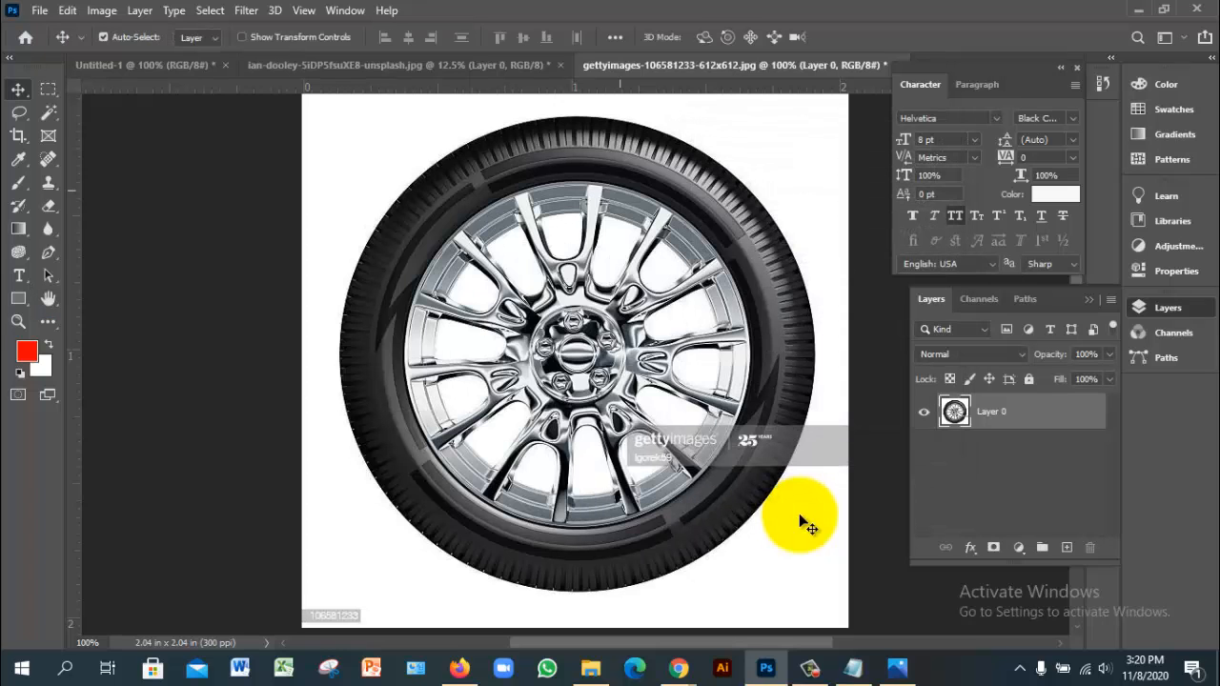
Switch to the photo of the seated man and start a Field Blur from the Blur Gallery on the selected background.
key(alt+t)
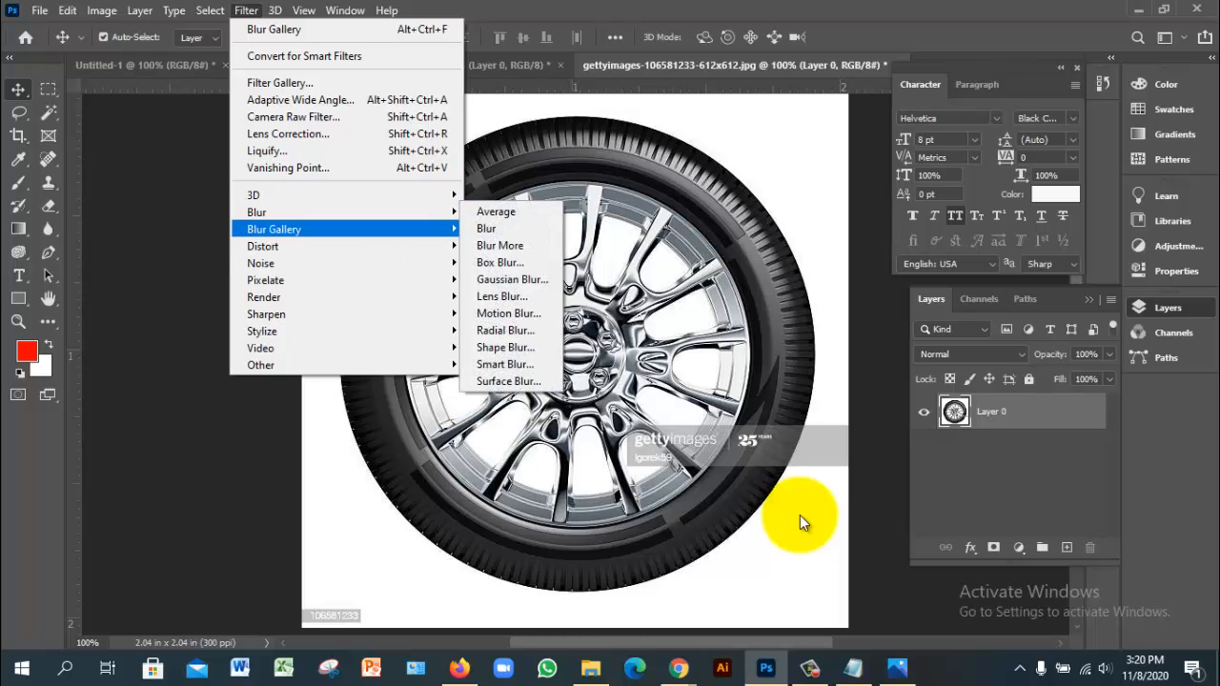
mouse_move(346, 230)
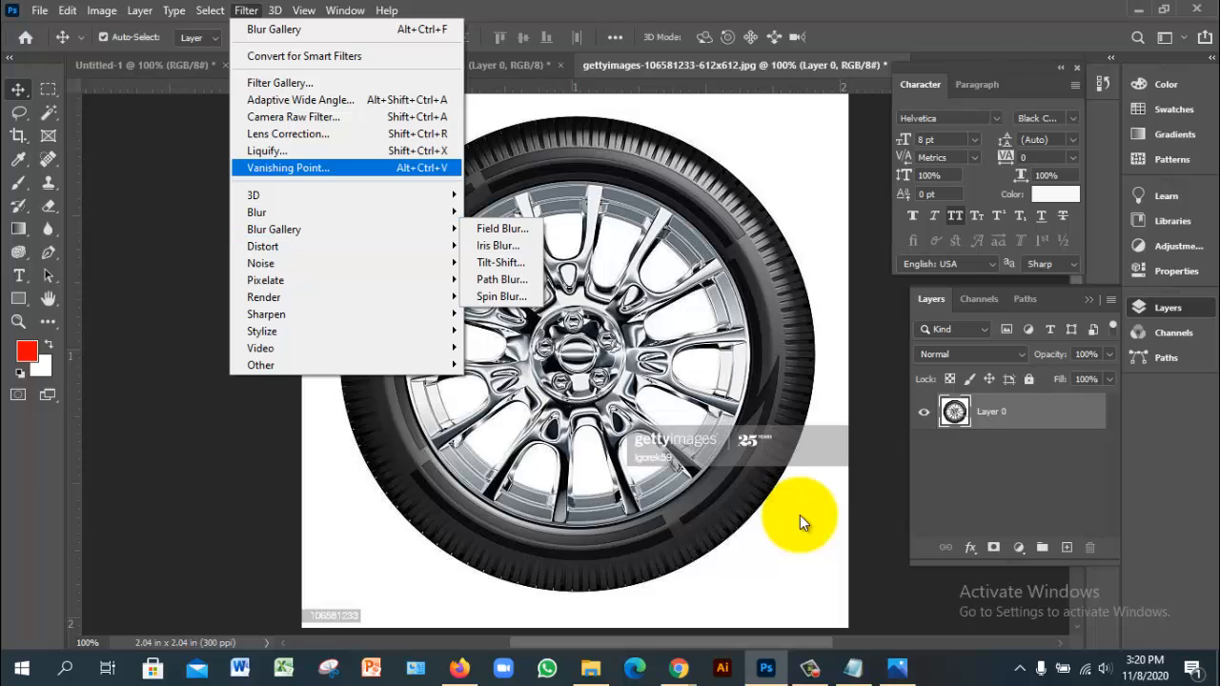
click(509, 66)
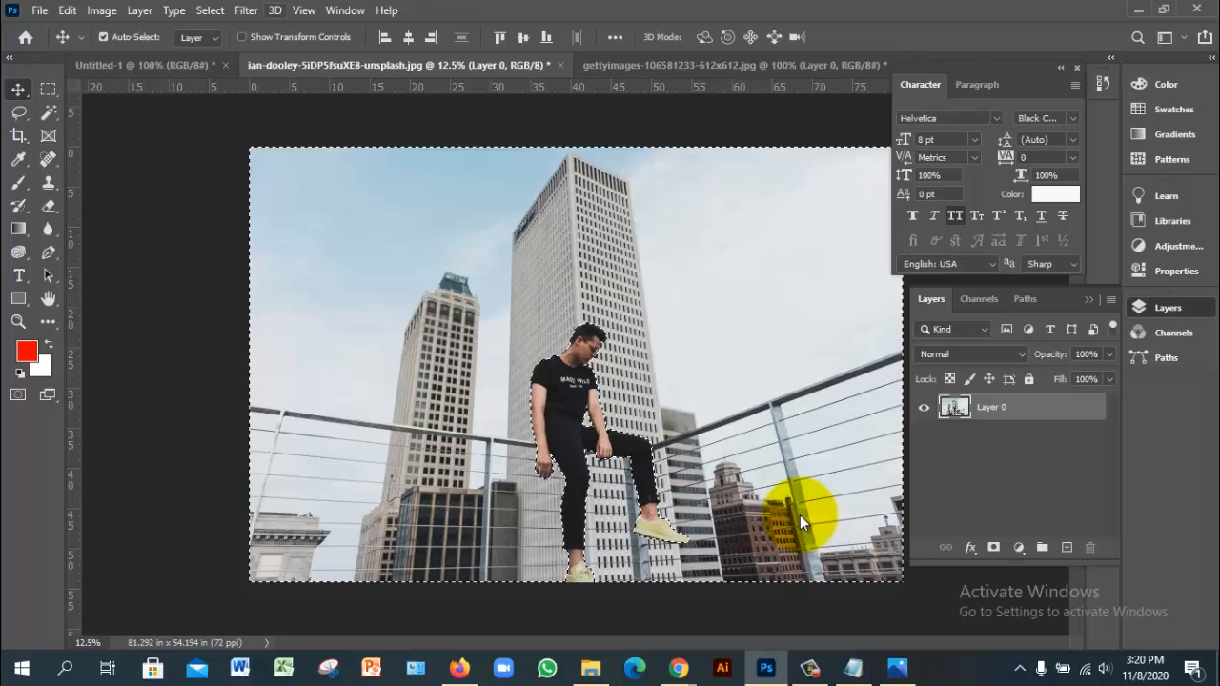
click(246, 10)
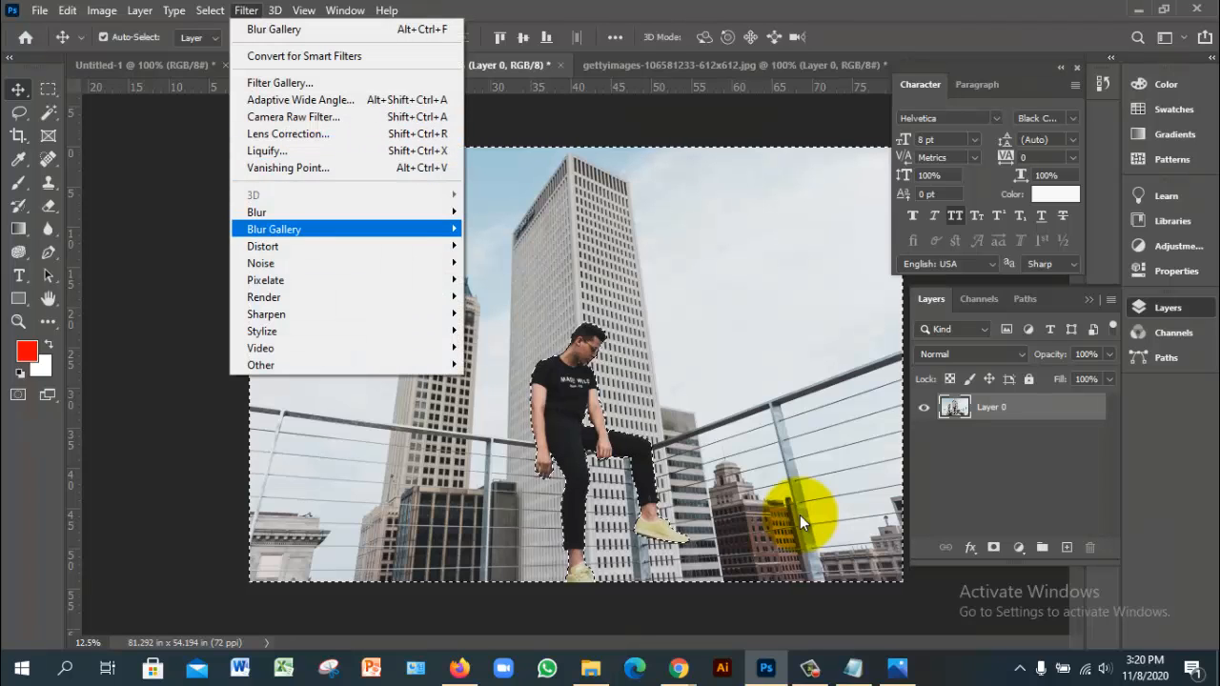
mouse_move(324, 230)
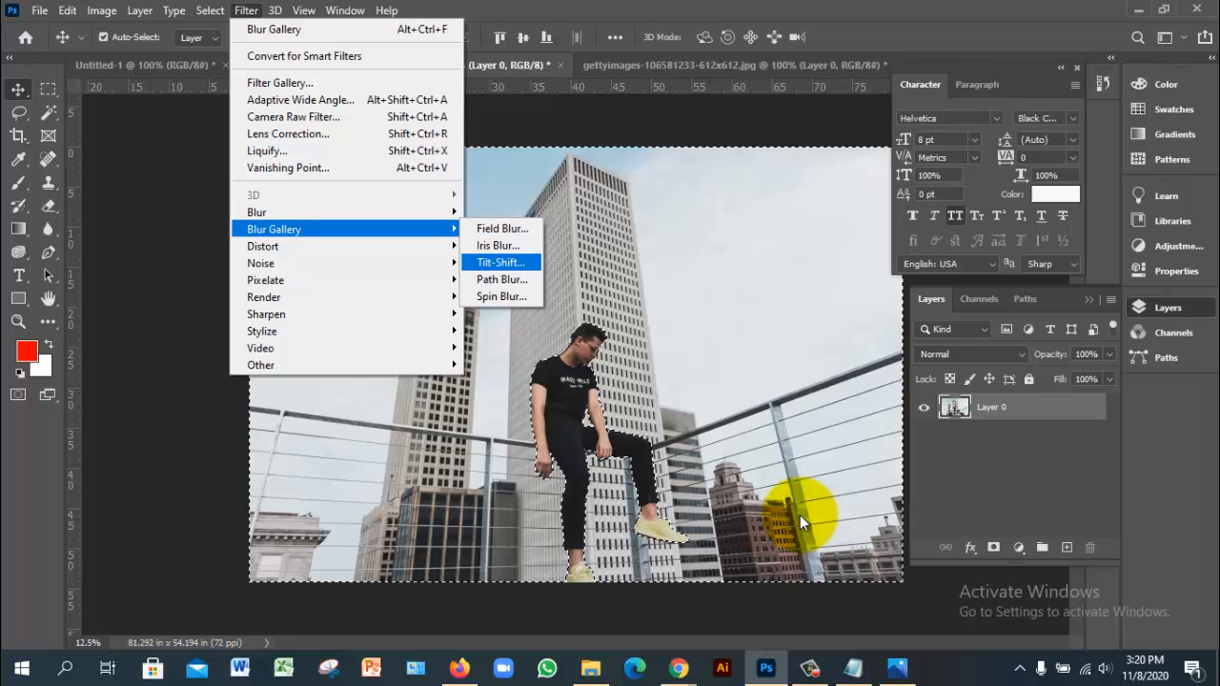
click(503, 229)
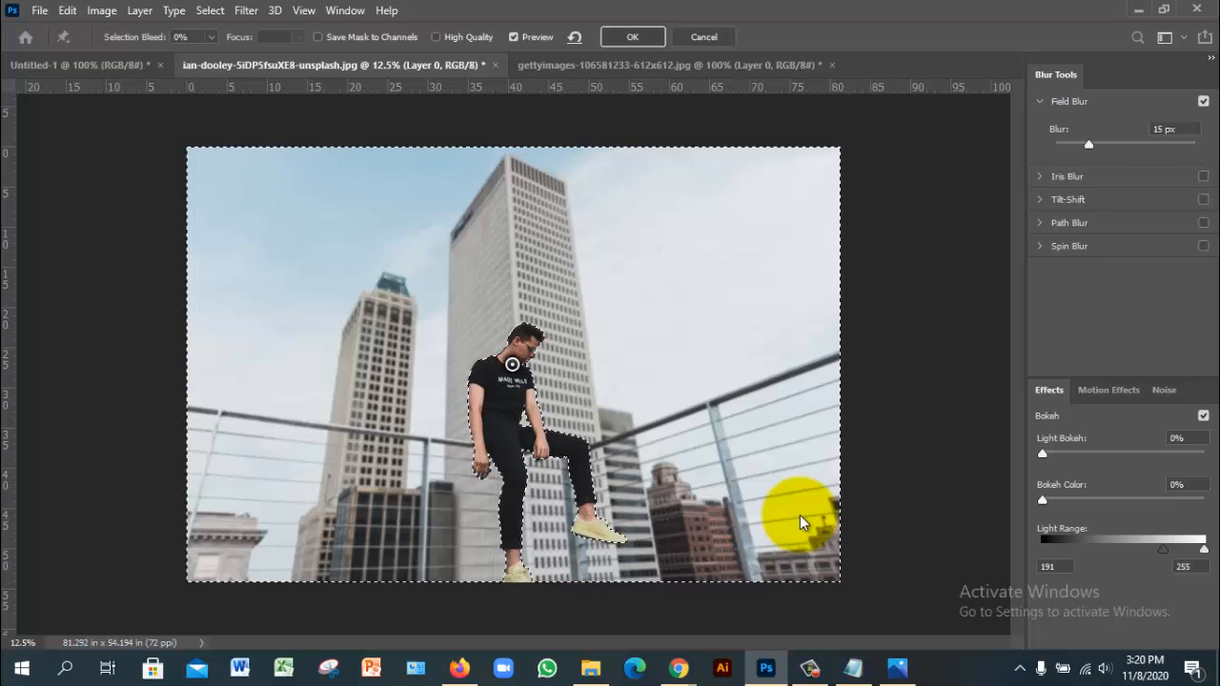
Close the Field Blur and set up a Tilt-Shift on the selected background with 195 px blur and -67% distortion.
key(Return)
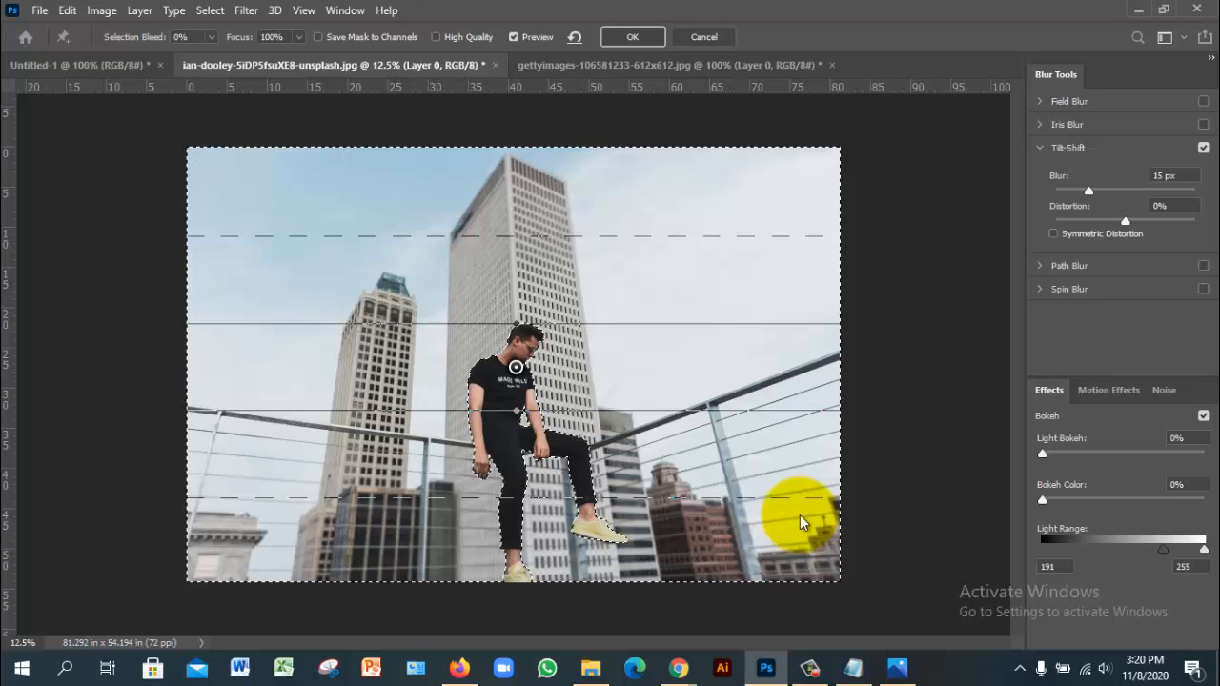
drag(1089, 190, 1116, 190)
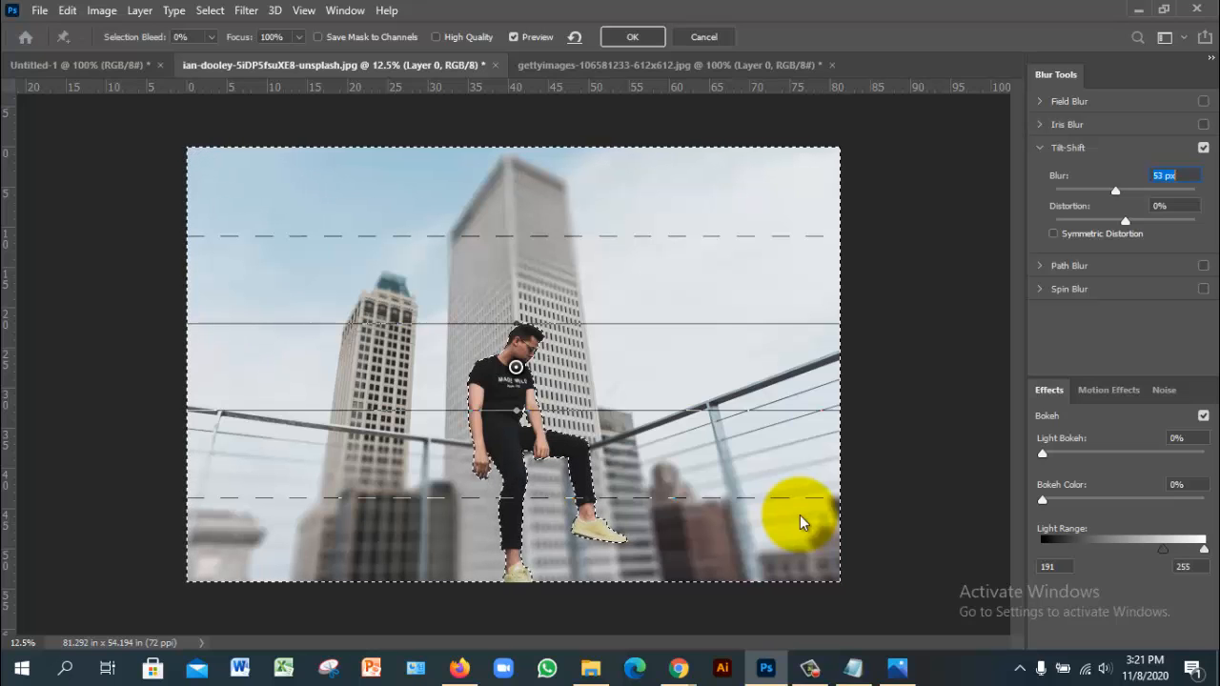
drag(1126, 221, 1078, 221)
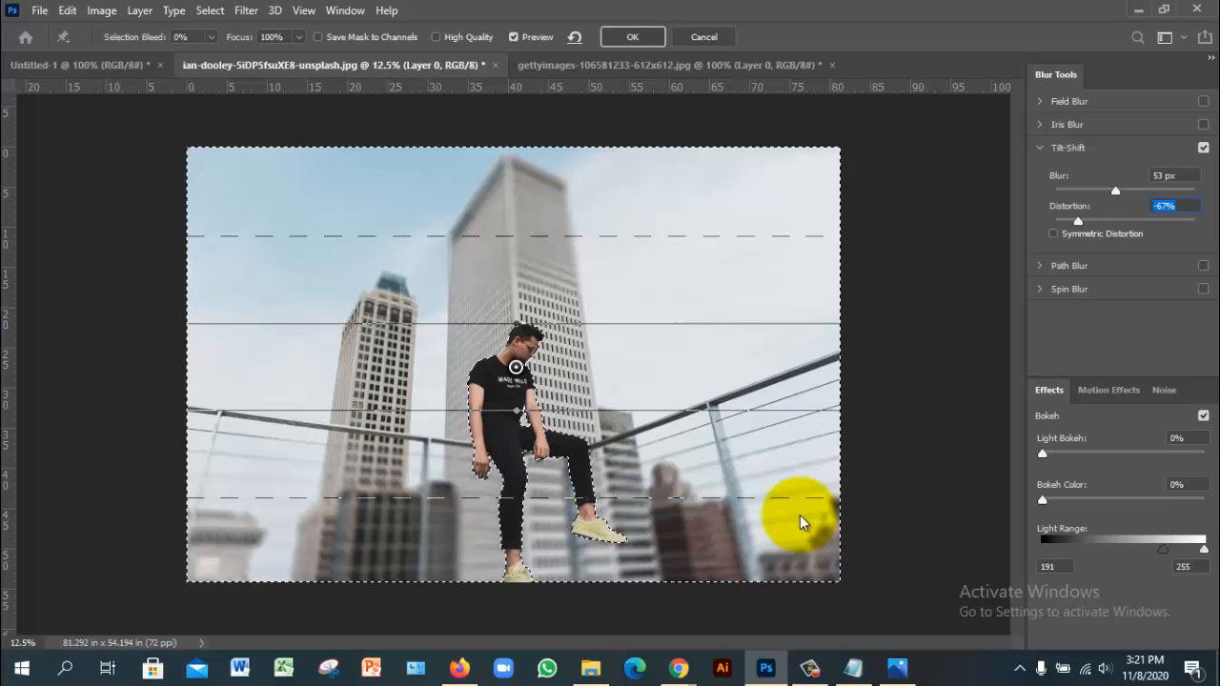
mouse_move(1115, 191)
mouse_down()
mouse_move(1089, 190)
mouse_move(1154, 191)
mouse_up()
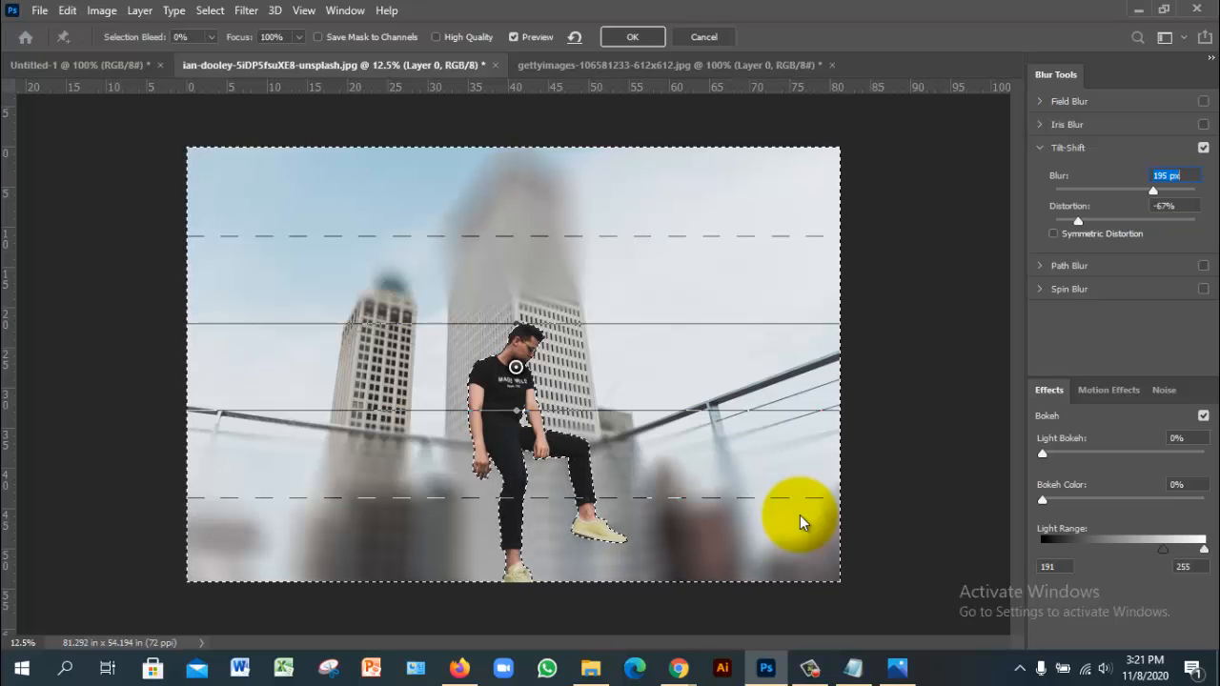
Discard the Tilt-Shift, and try a Gaussian Blur with a 16.6-pixel radius on the selected background without applying it.
key(Escape)
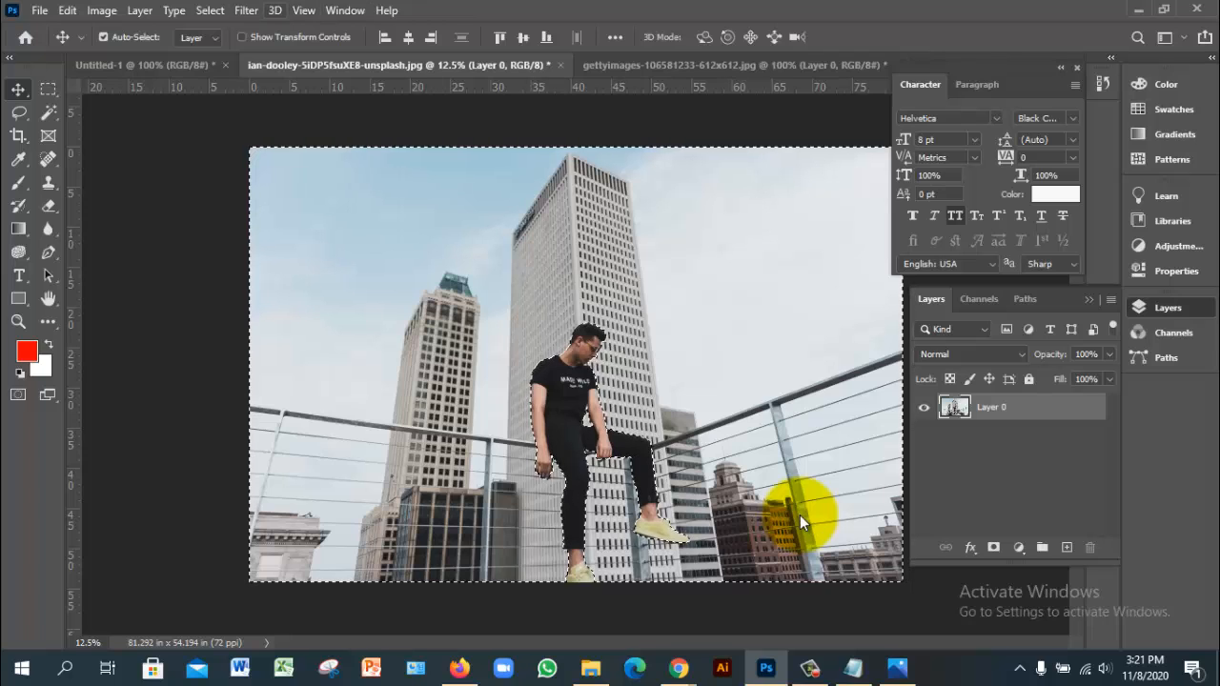
click(246, 10)
mouse_move(256, 212)
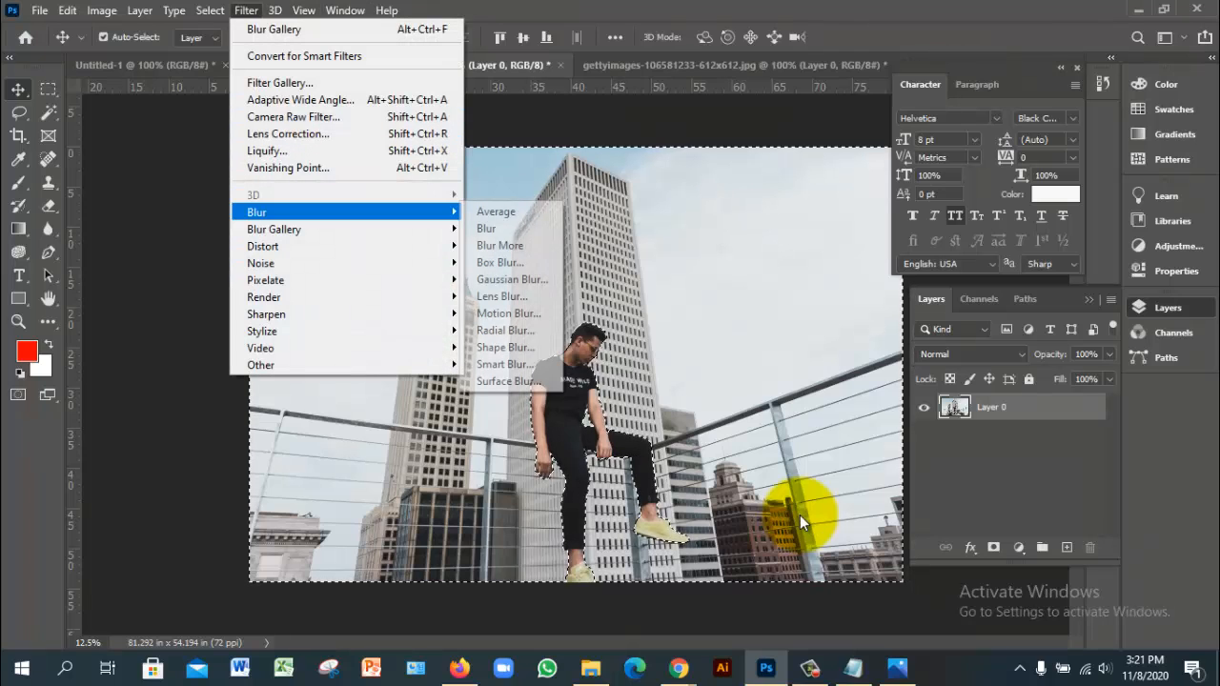
click(512, 280)
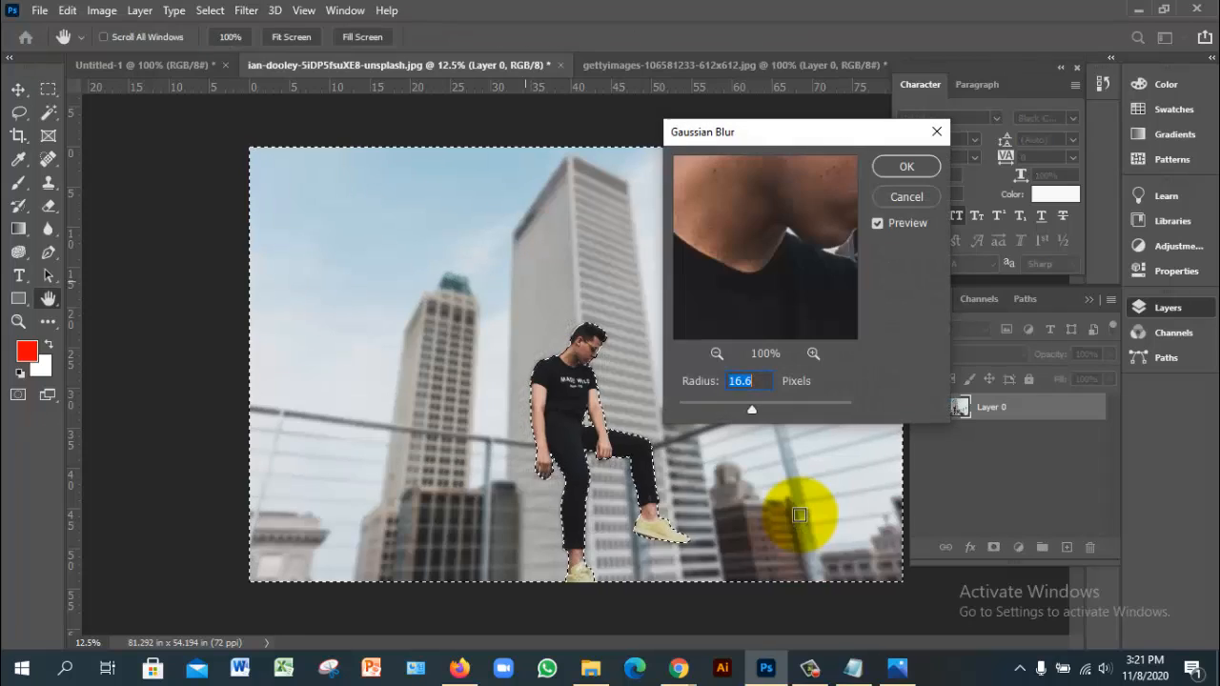
drag(773, 135, 954, 176)
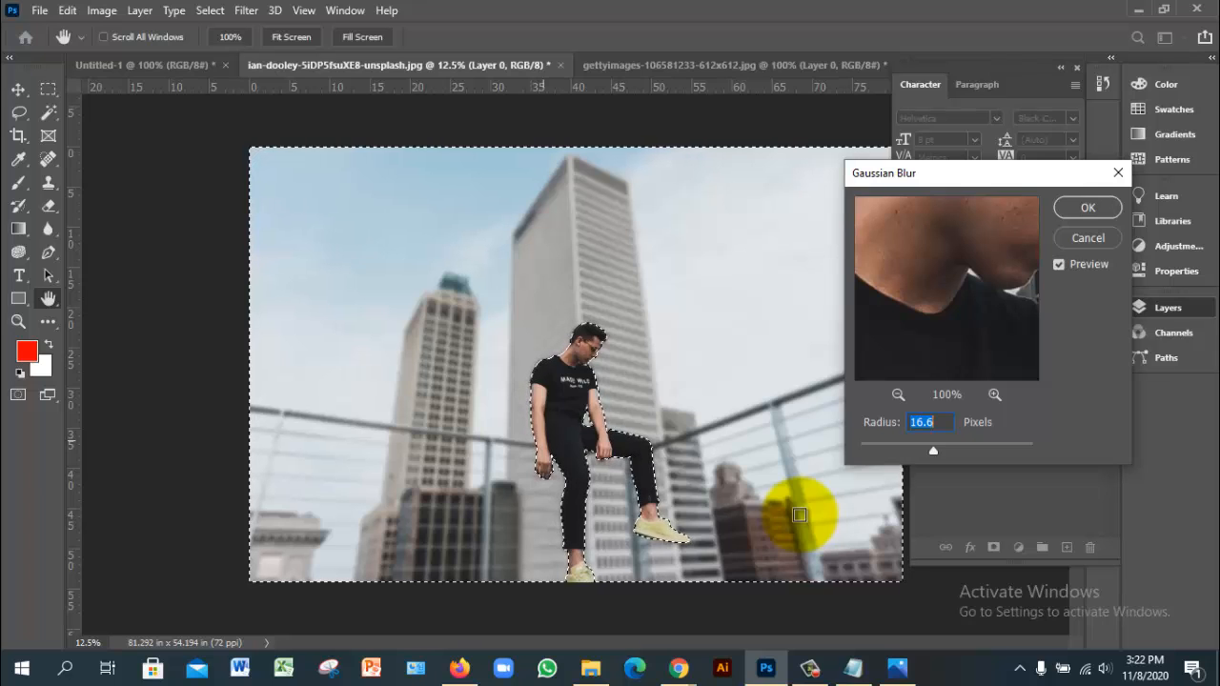
key(Escape)
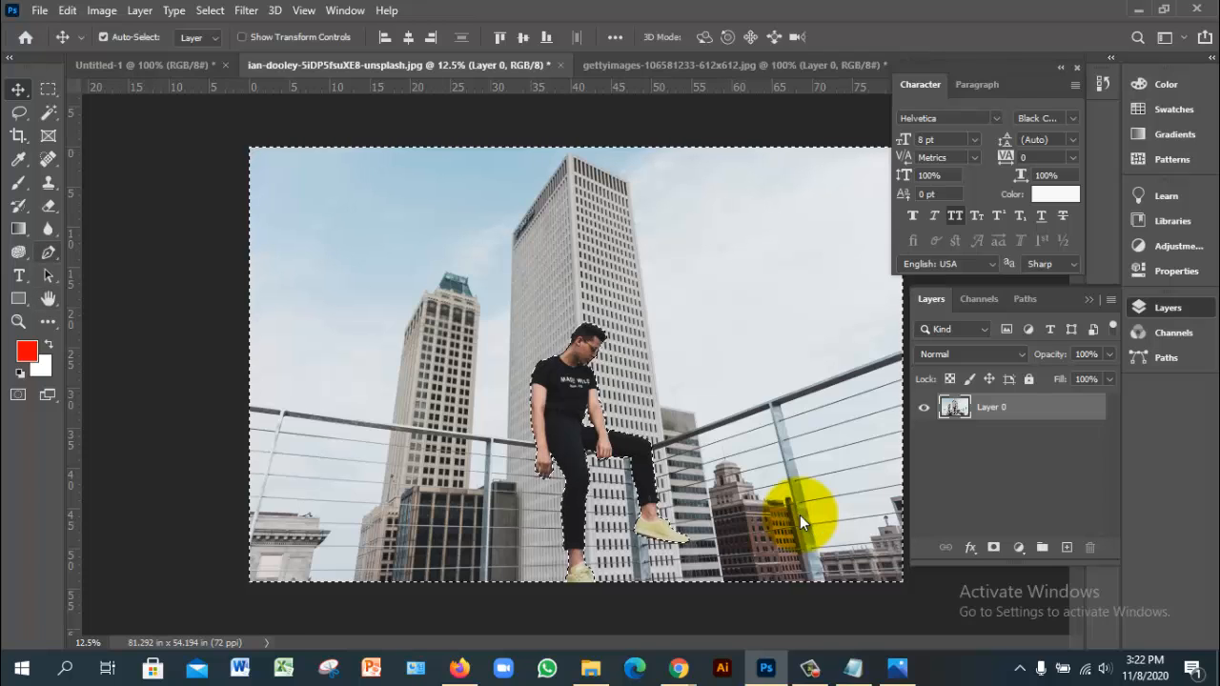
Activate the Blur tool on the seated man's photo and return to the Move tool.
click(47, 228)
click(801, 523)
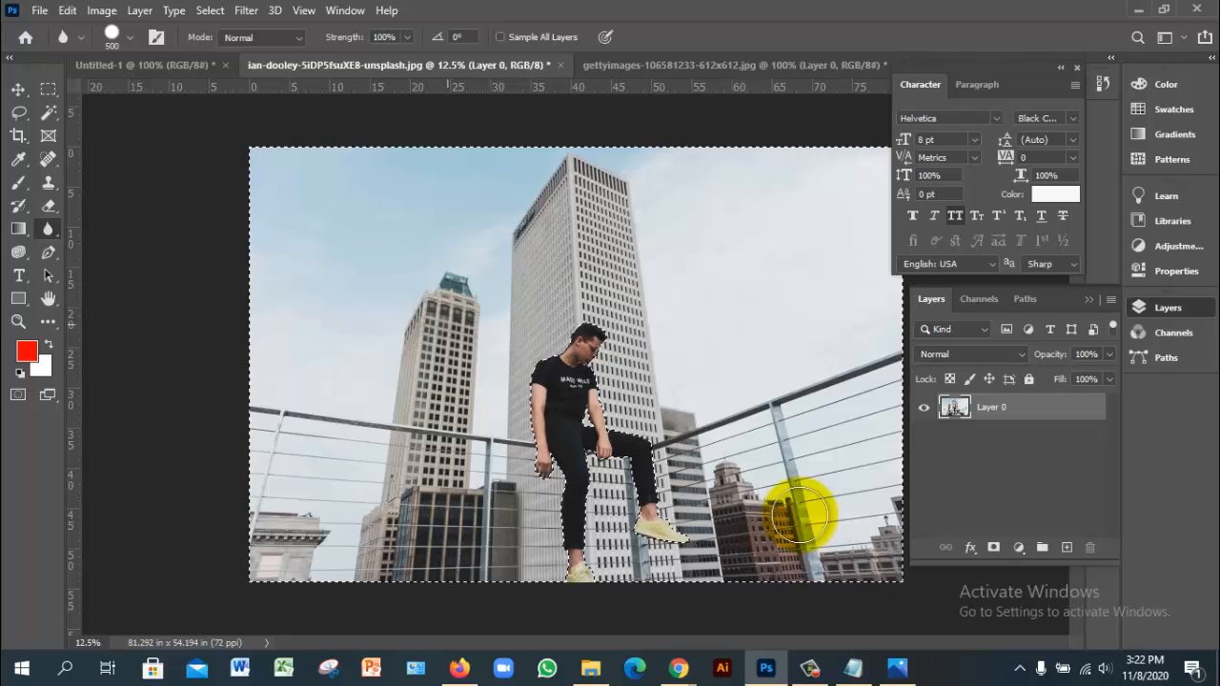
key(v)
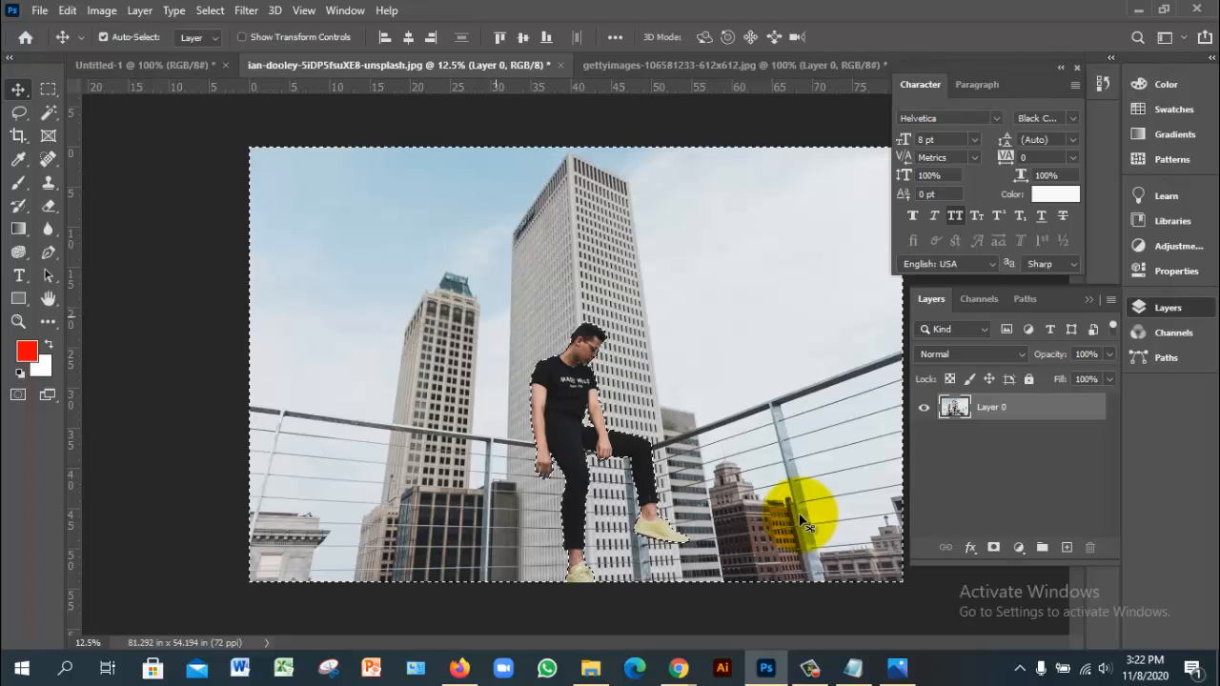
key(alt+v)
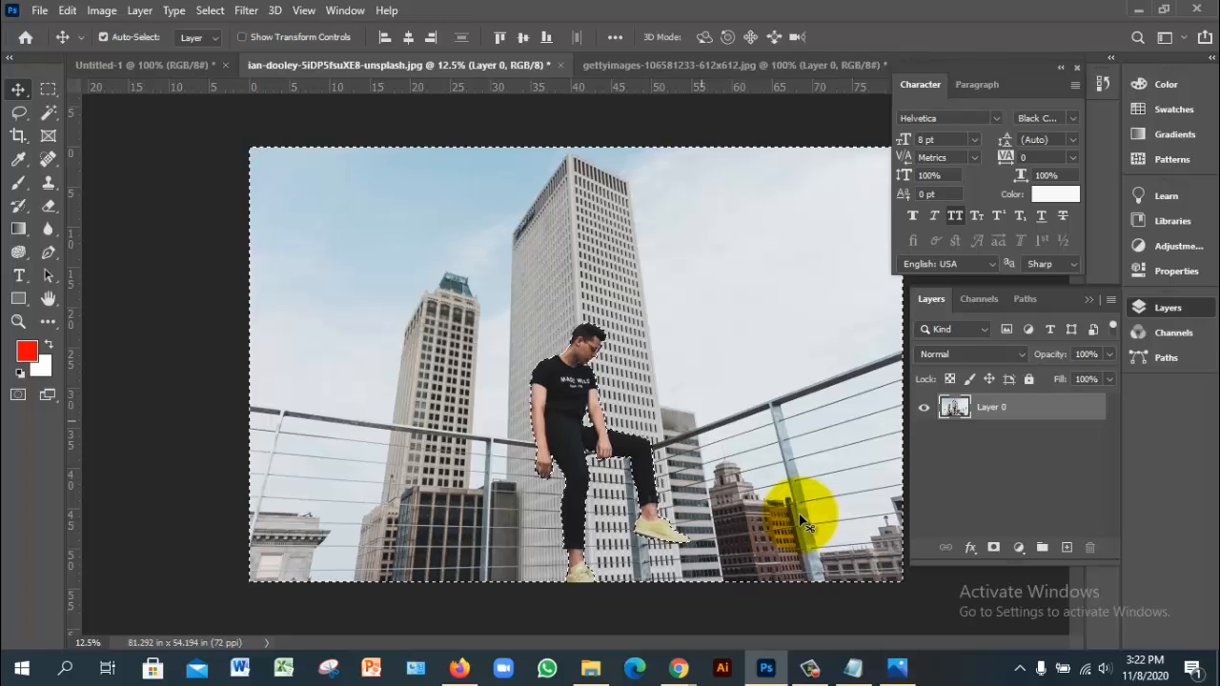
Go up from the 8-11-20 module folder to the Desktop in File Explorer, and return to Photoshop's Beauty Retouch document.
click(679, 668)
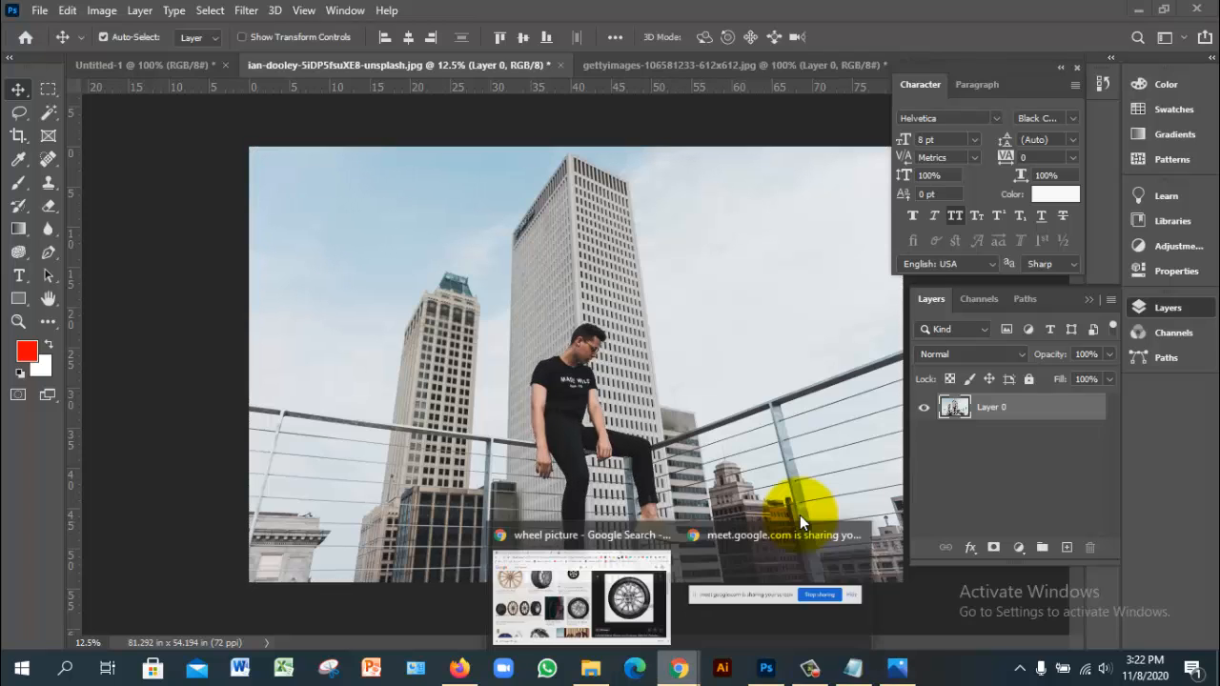
click(582, 596)
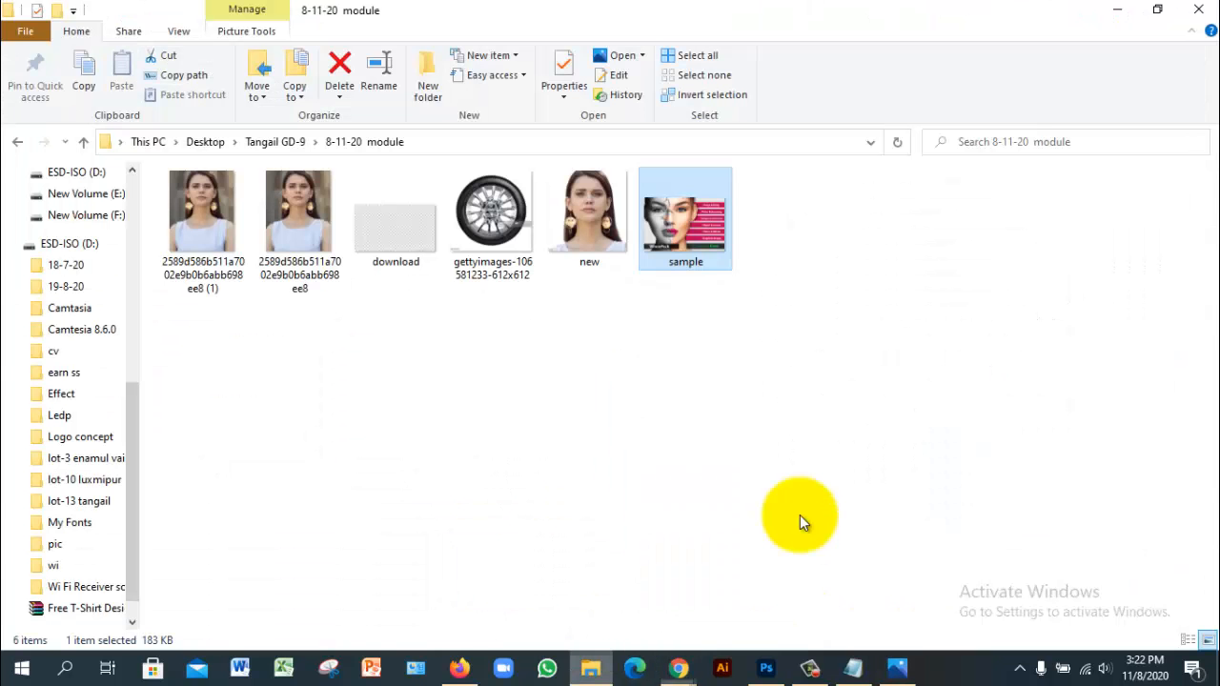
click(591, 668)
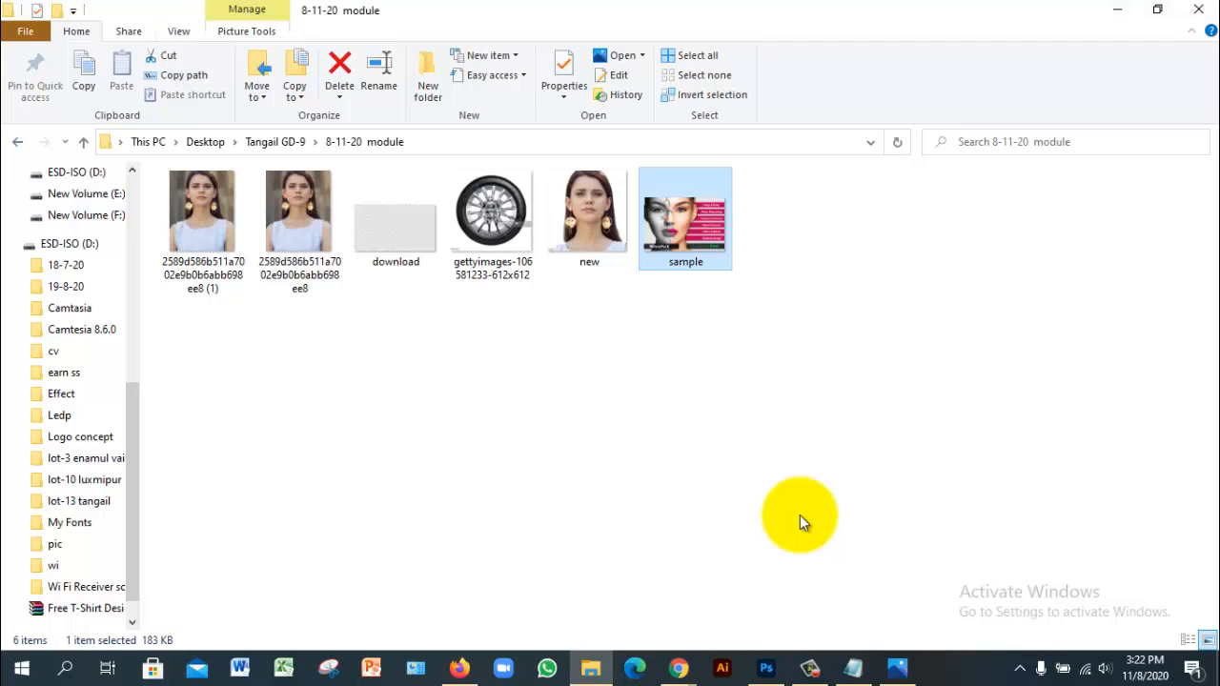
key(BackSpace)
key(BackSpace)
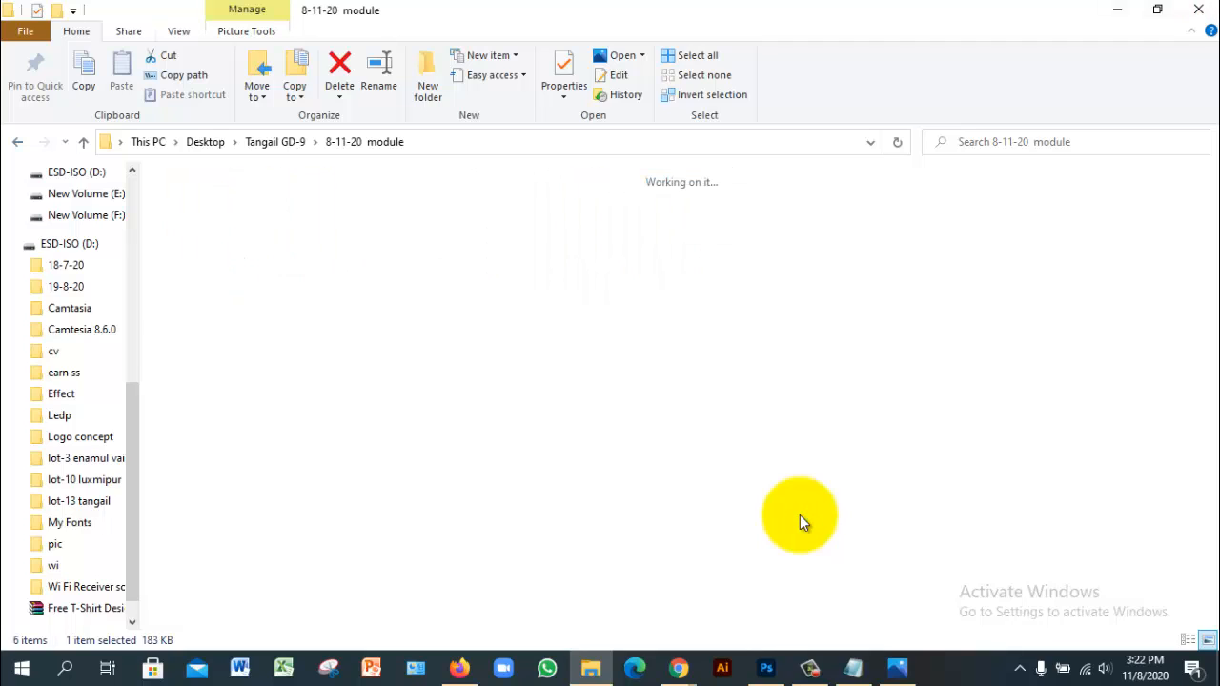
key(BackSpace)
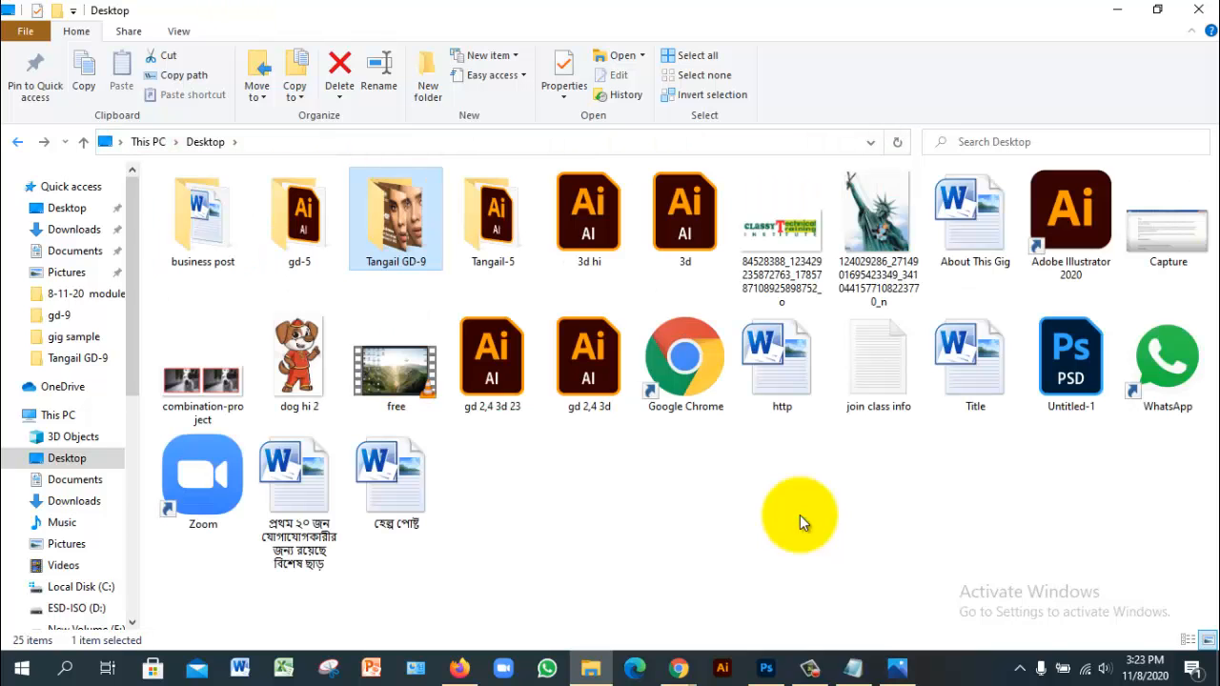
click(801, 522)
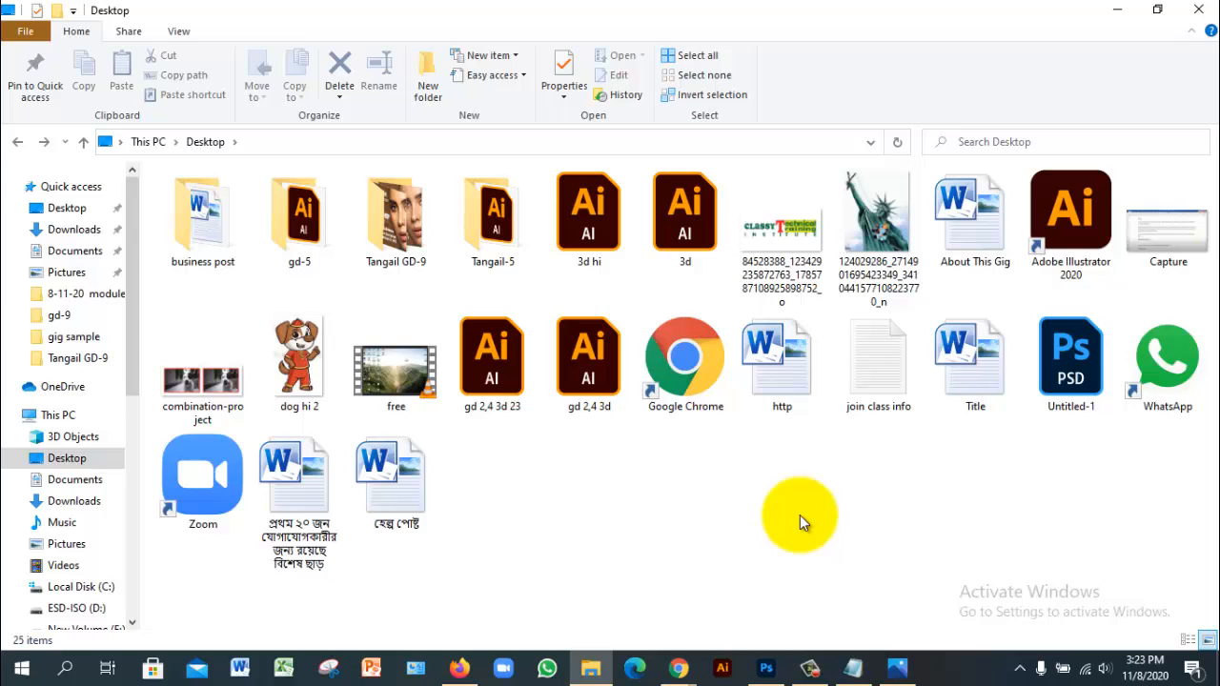
key(alt+Tab)
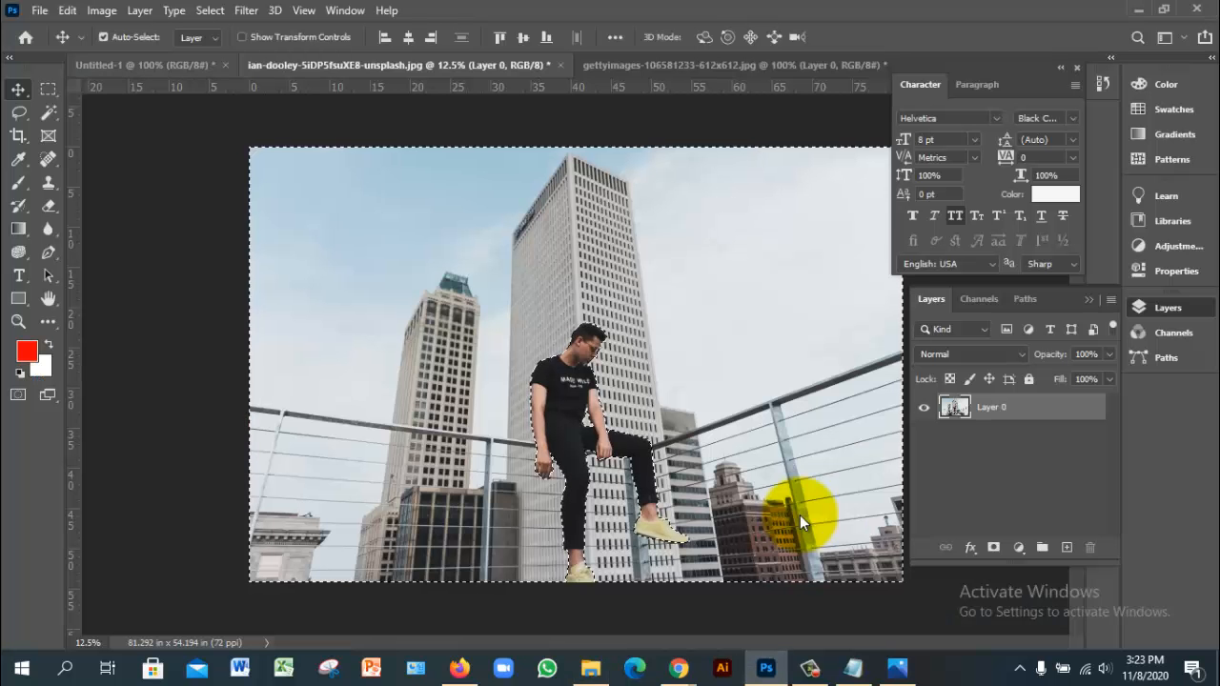
key(ctrl+shift+Tab)
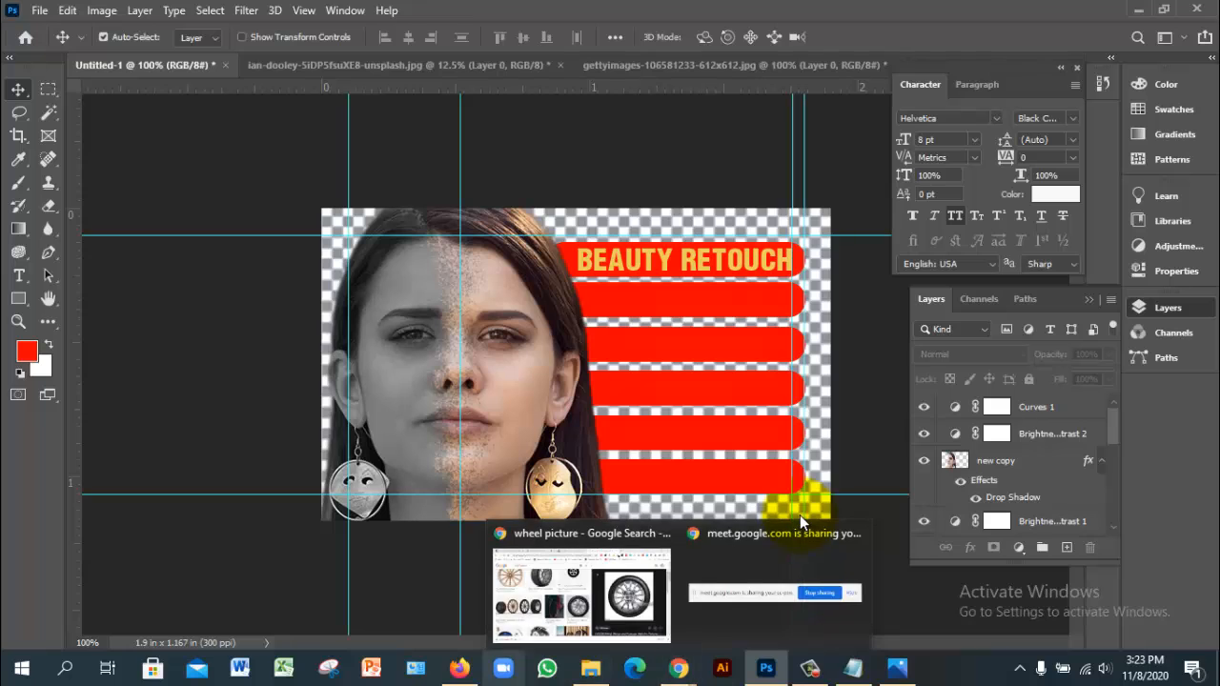
Switch to Chrome and close the wheel picture search and the Unsplash photo page.
click(591, 668)
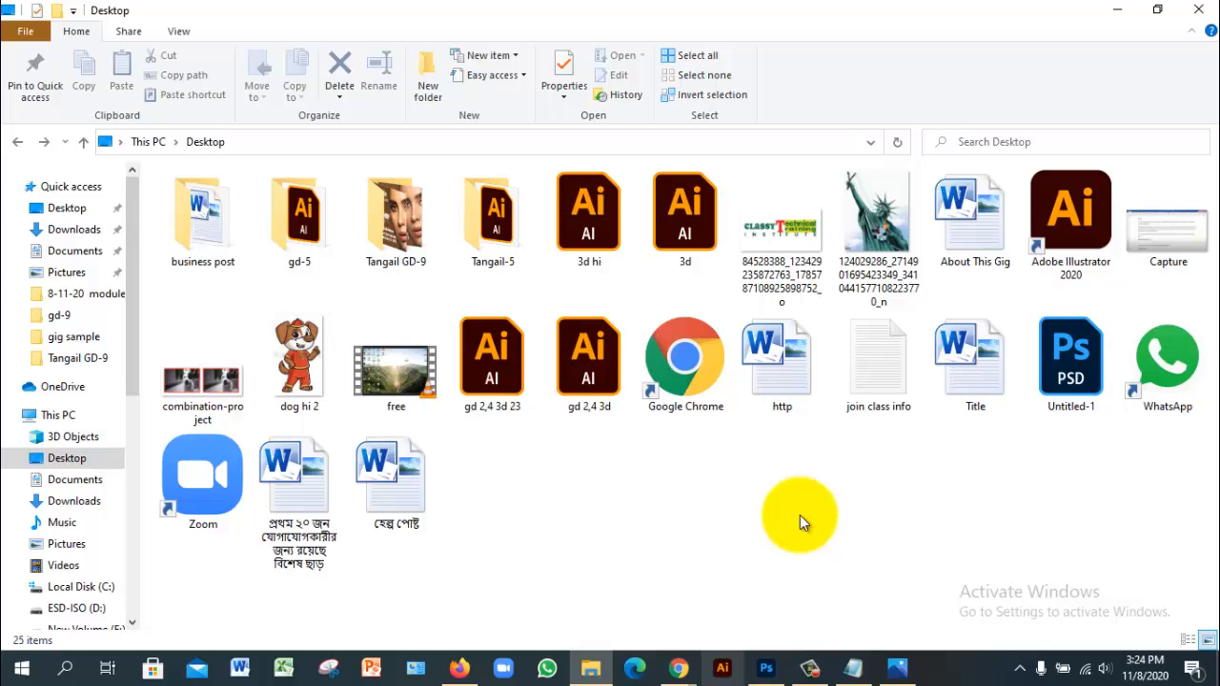
click(678, 669)
click(582, 586)
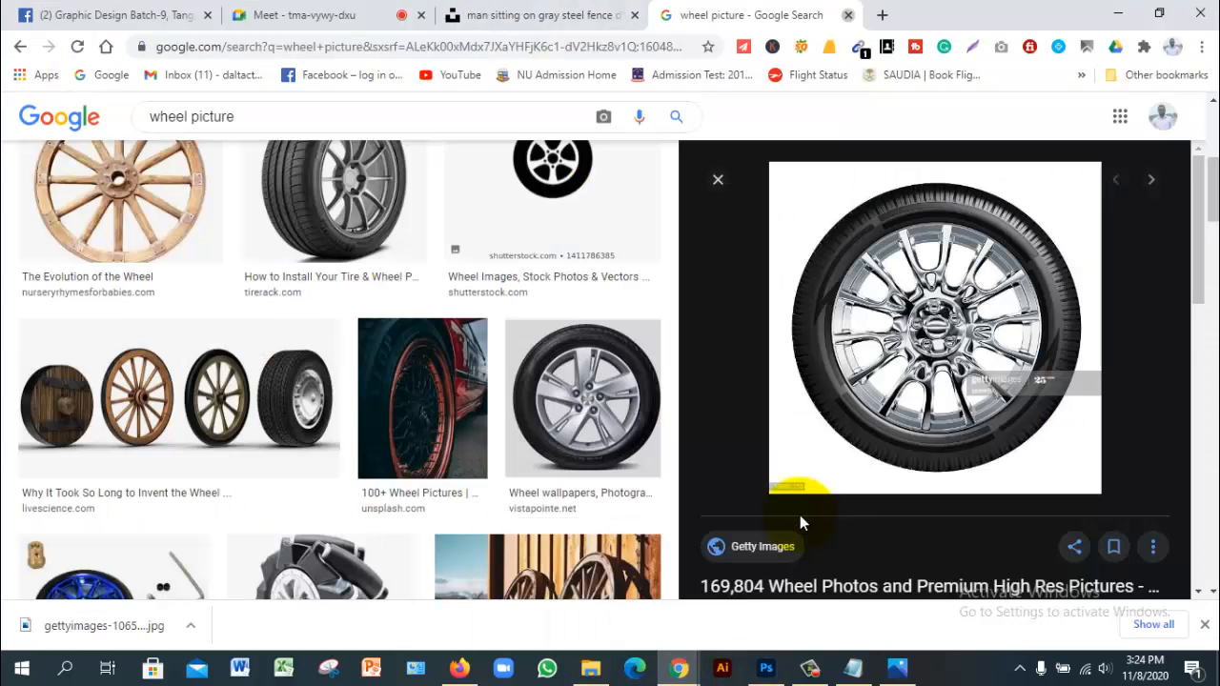
key(ctrl+w)
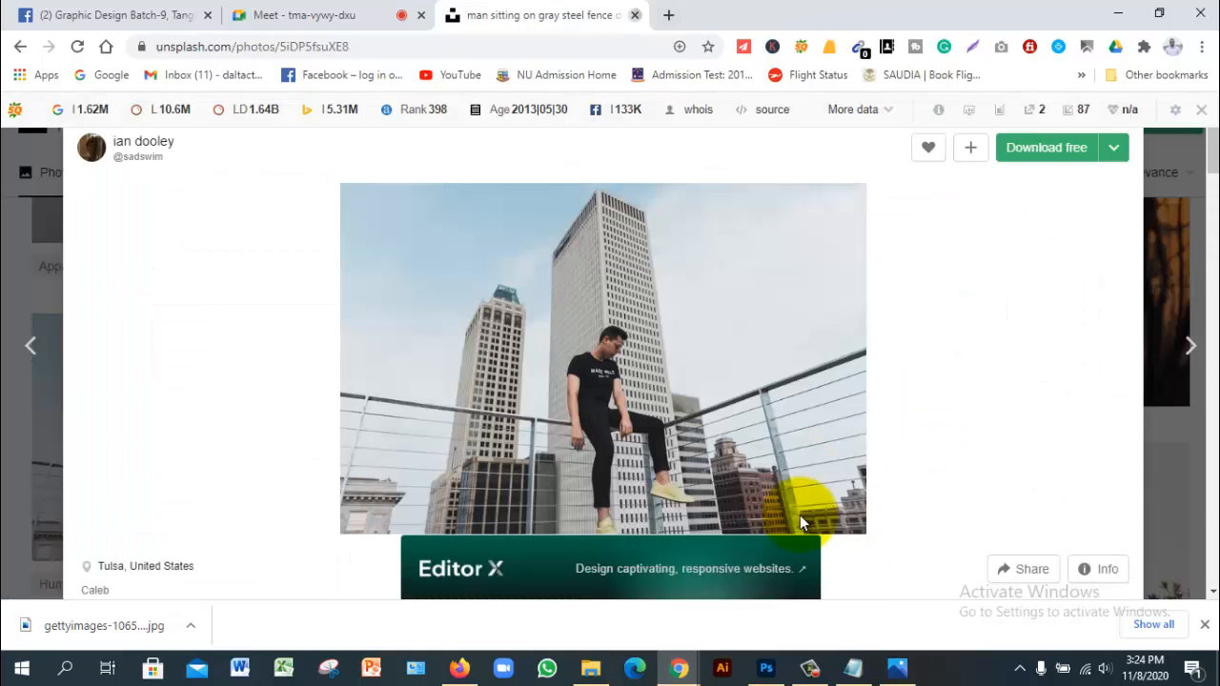
key(ctrl+w)
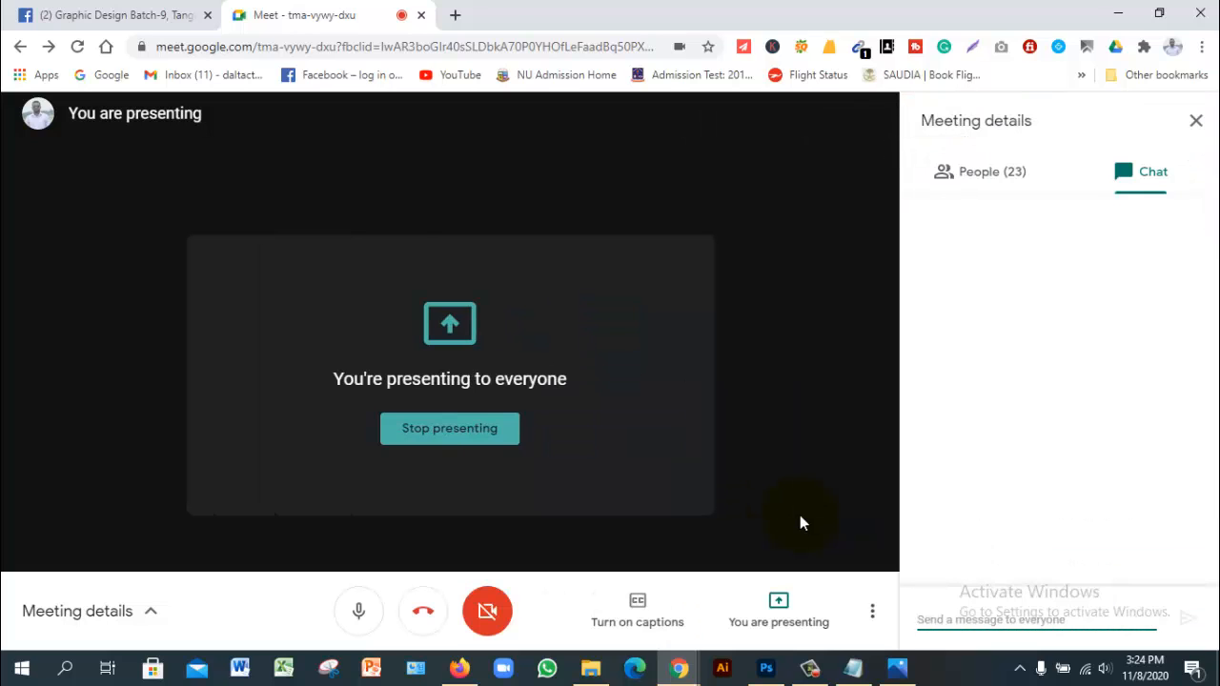
Close sample.jpg in the Photos app, and check the Meet participant list before returning to the chat.
click(810, 668)
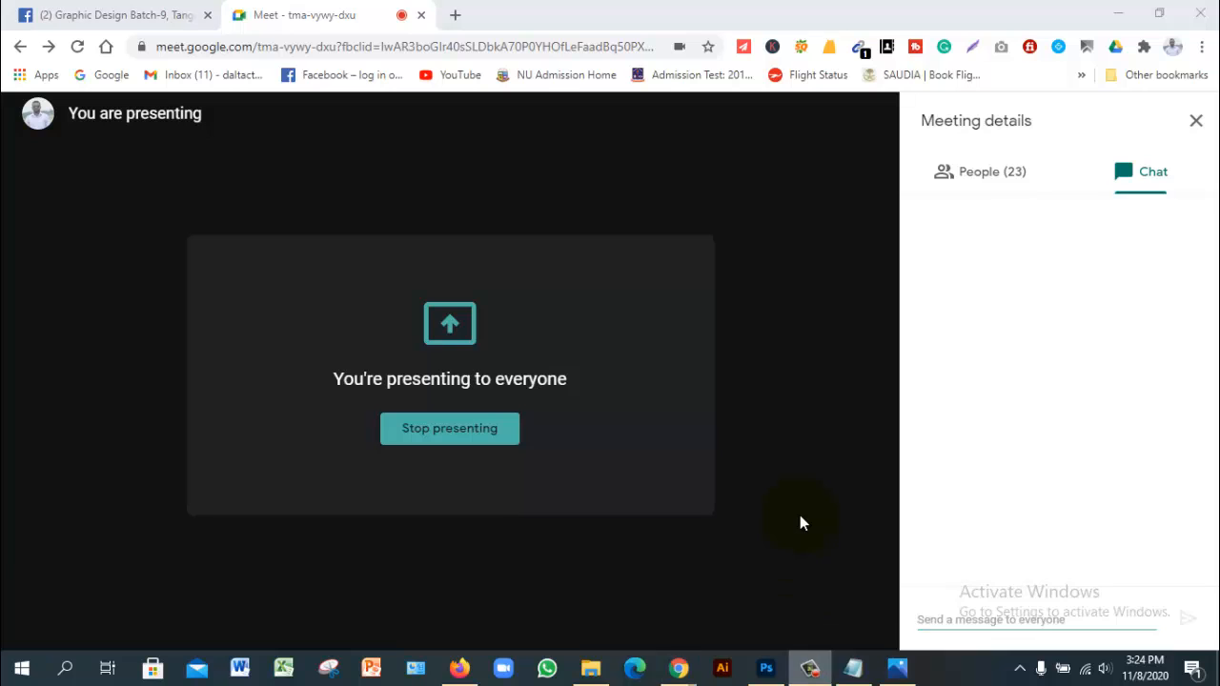
key(alt+Tab)
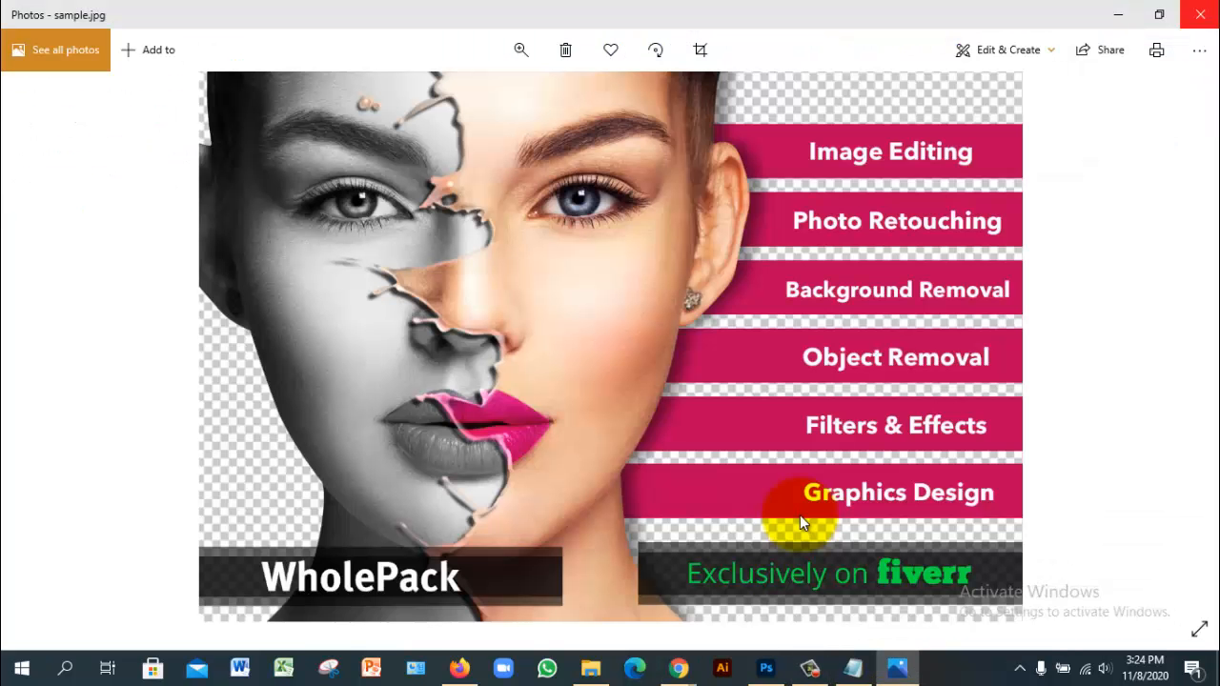
click(1200, 14)
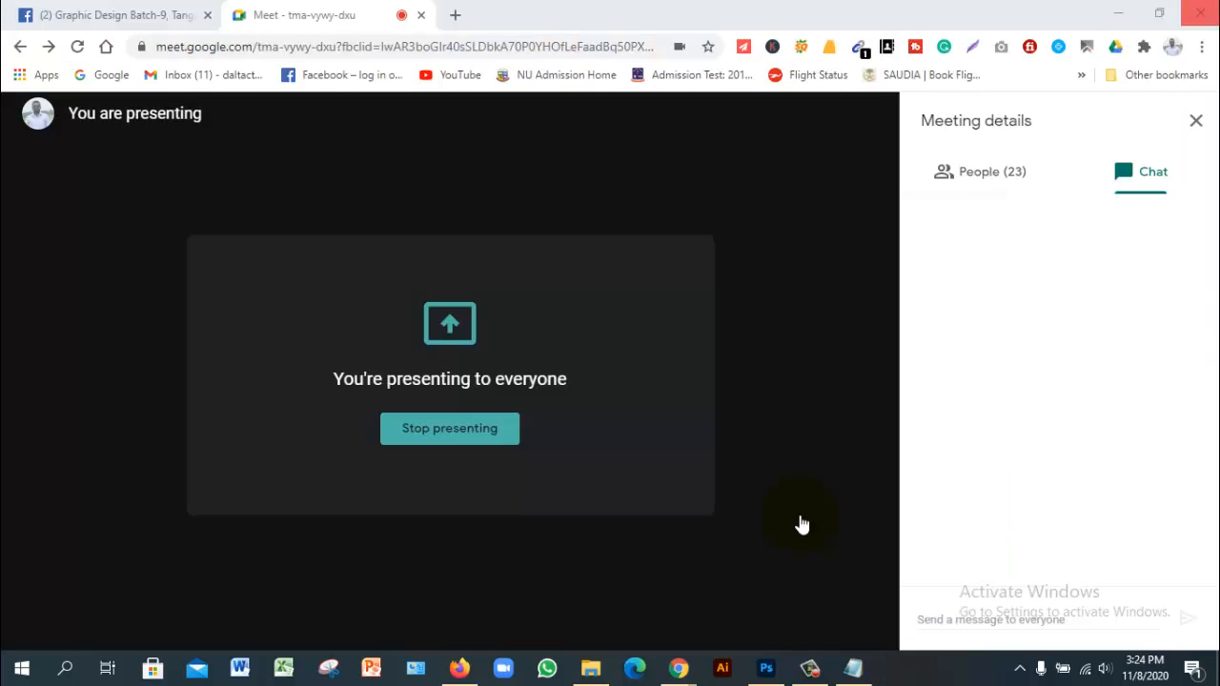
click(980, 171)
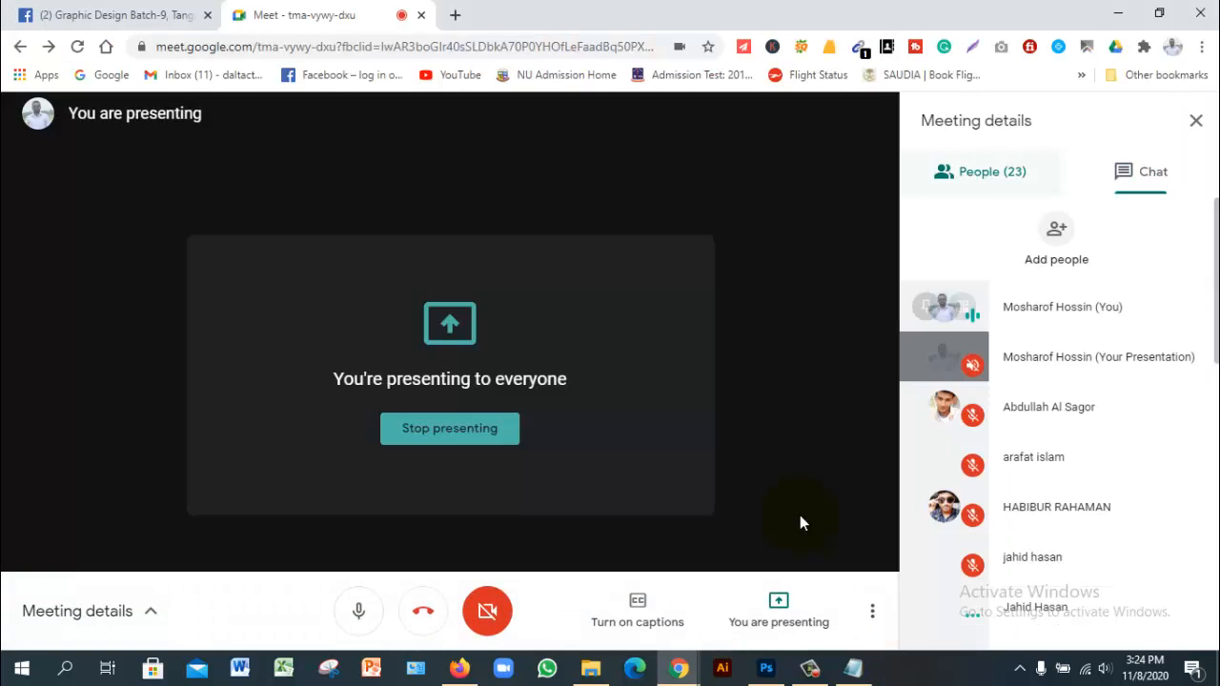
click(1140, 172)
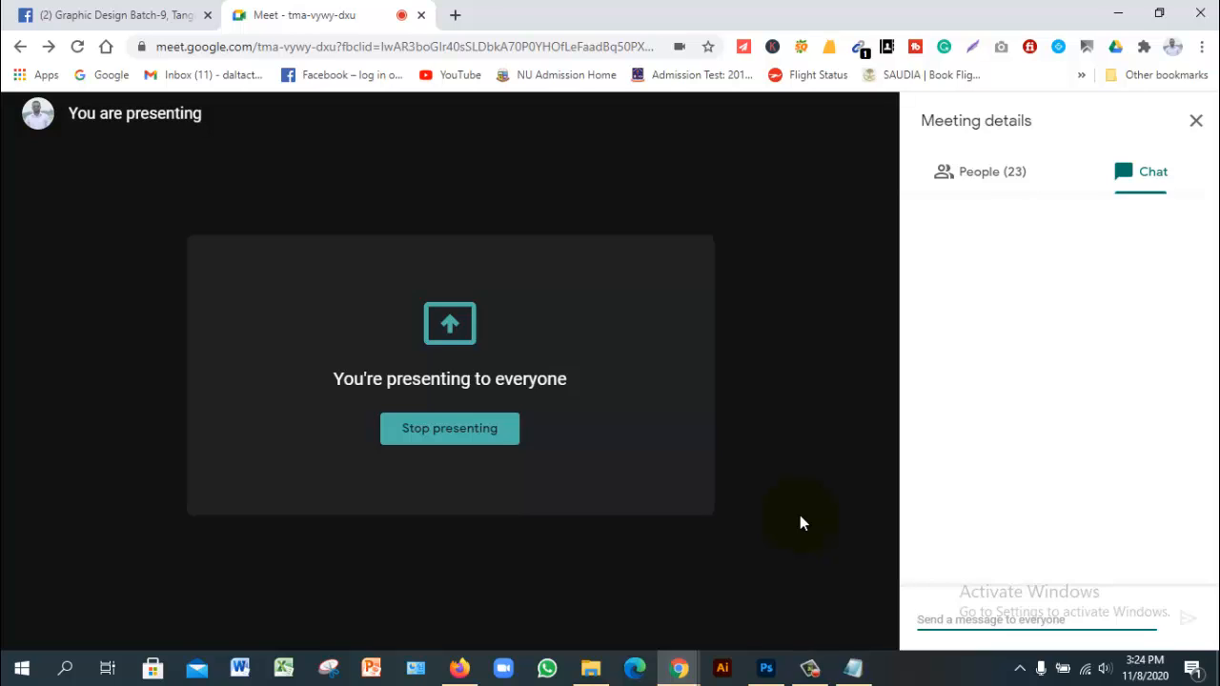
Open YouTube in a new browser tab and search for "how to remove jewellery in photoshop".
key(ctrl+t)
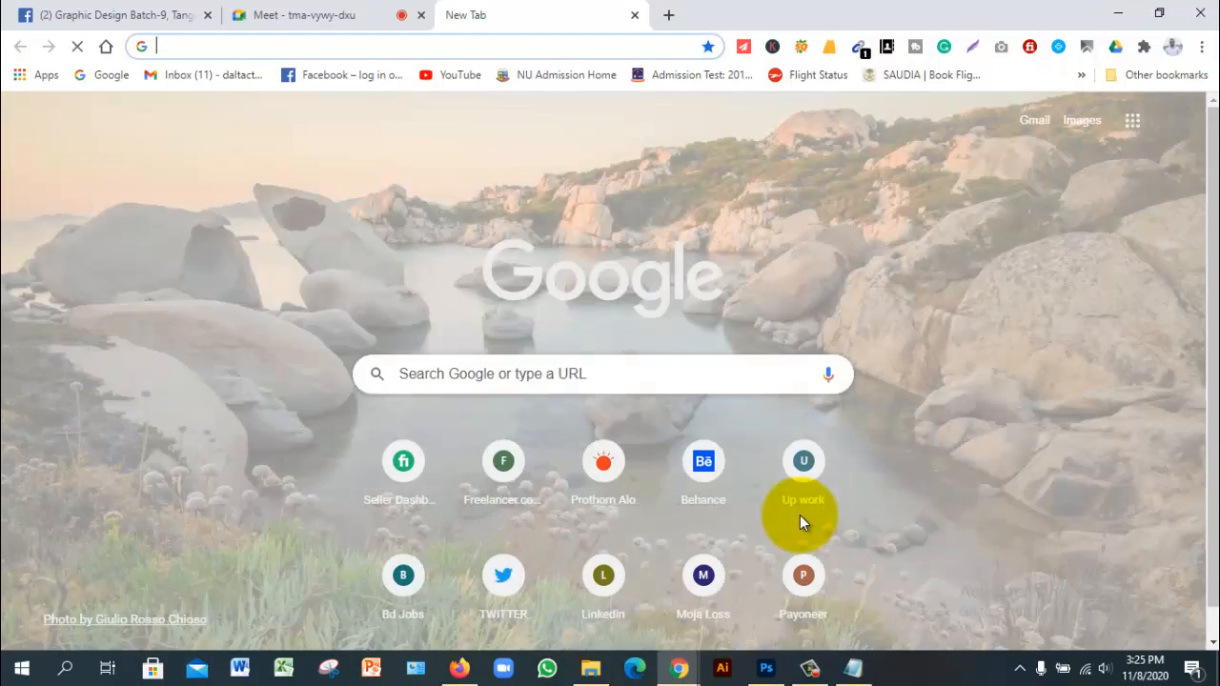
click(452, 75)
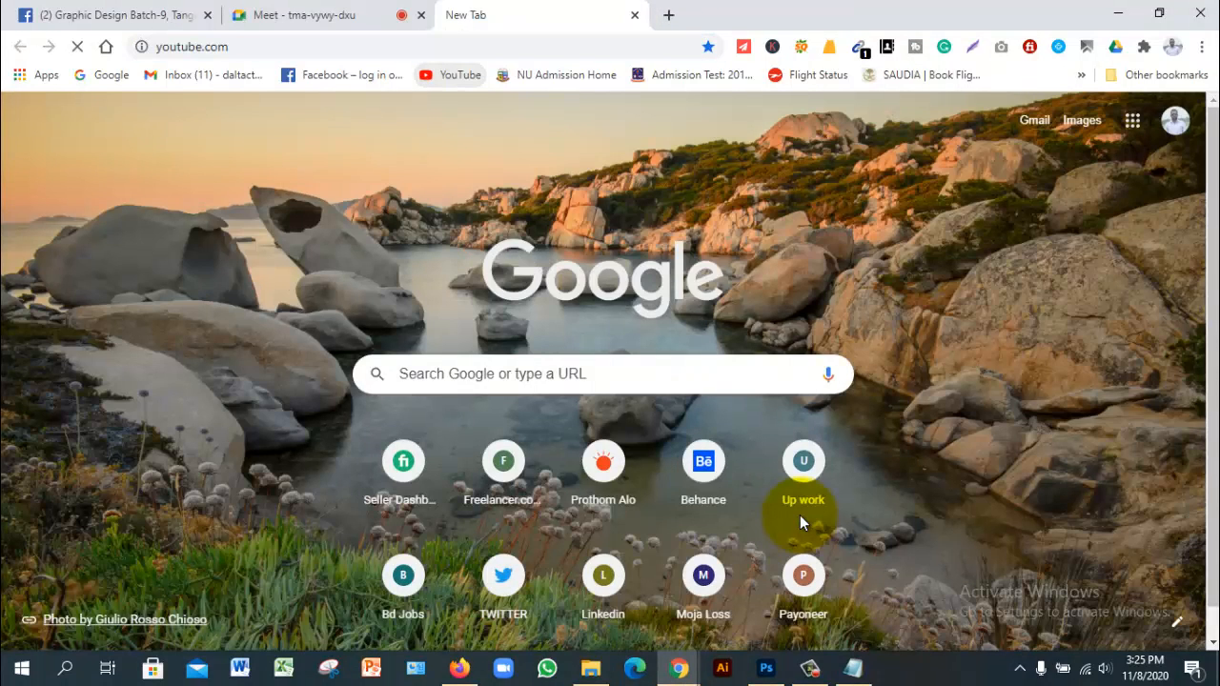
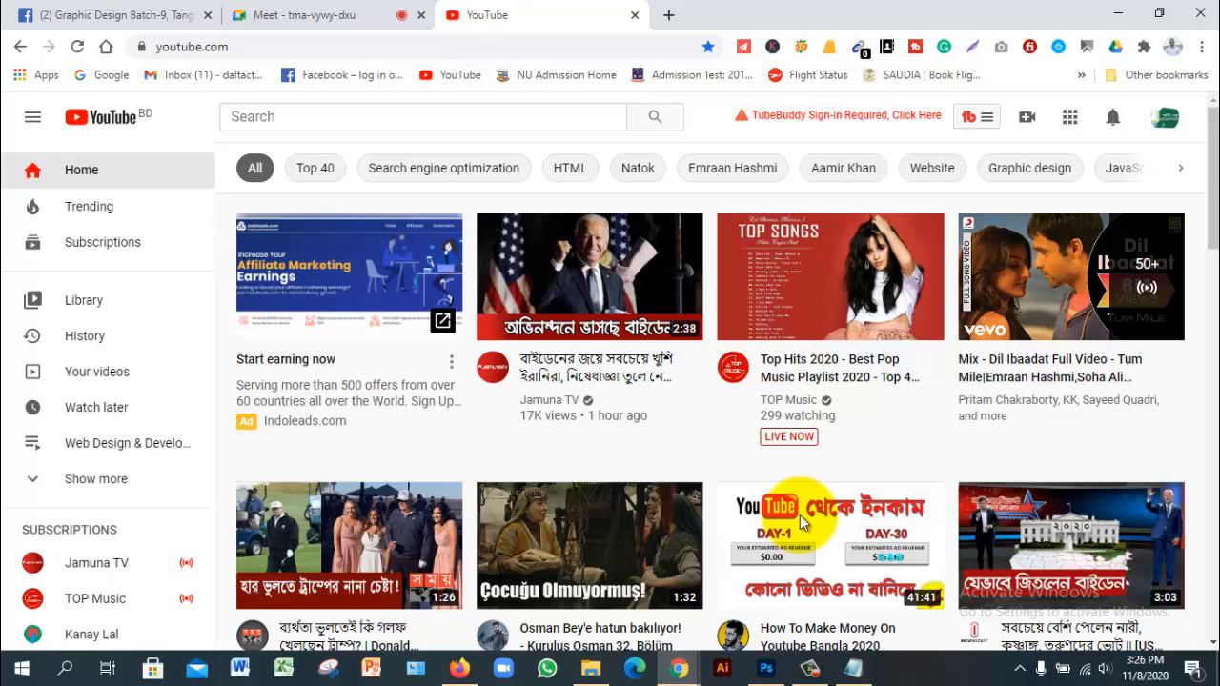
key(slash)
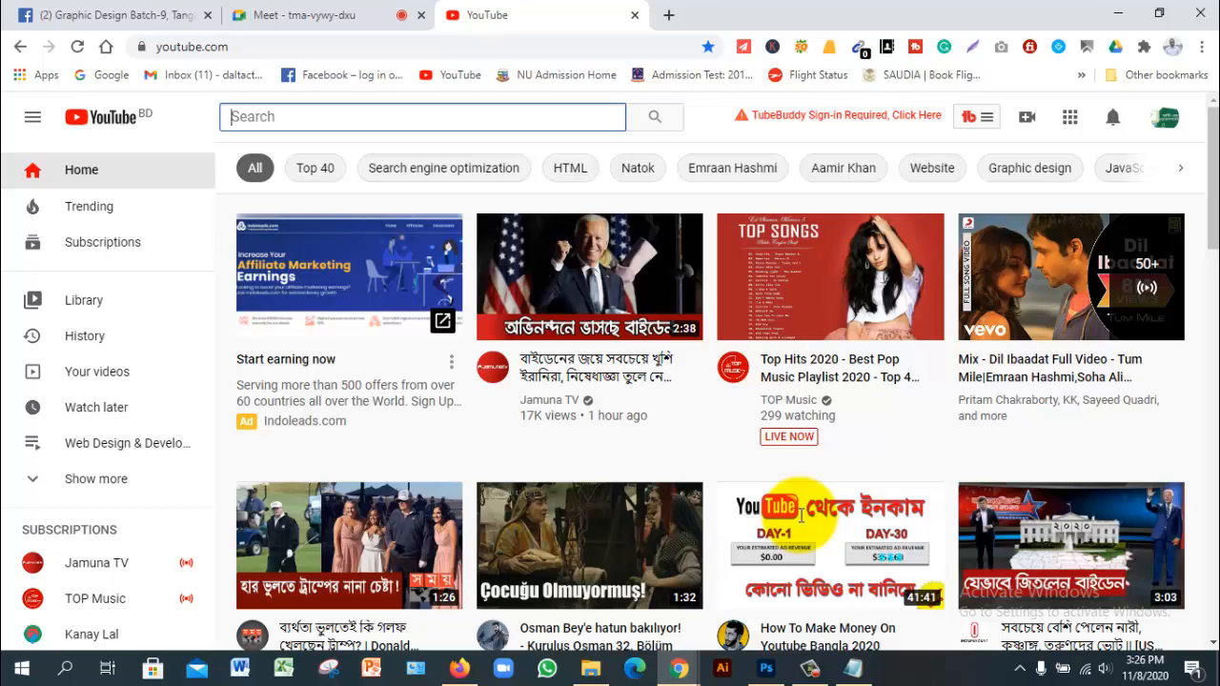
text(how to )
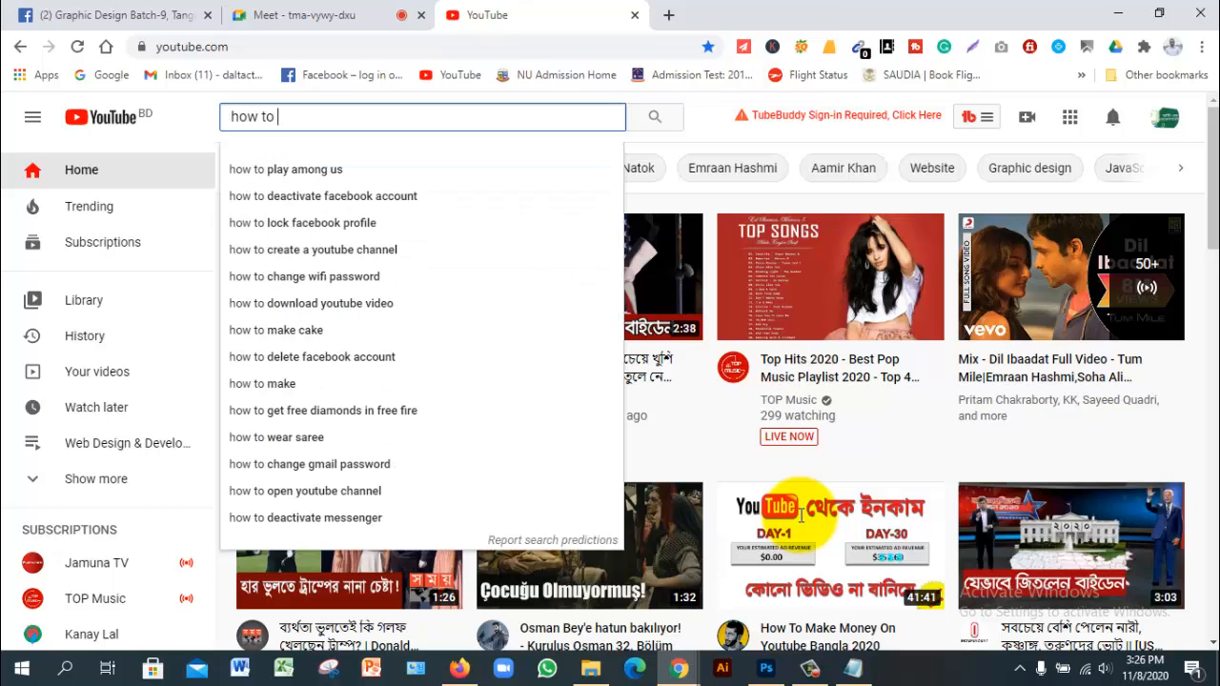
text(remove )
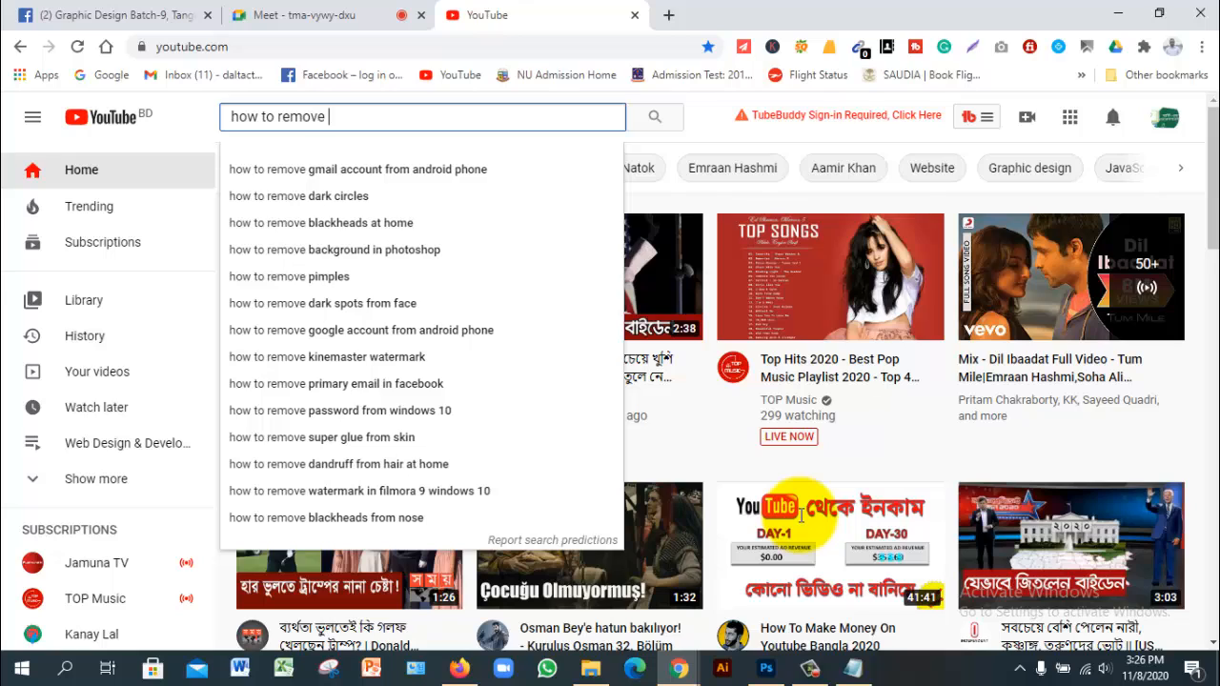
text(j)
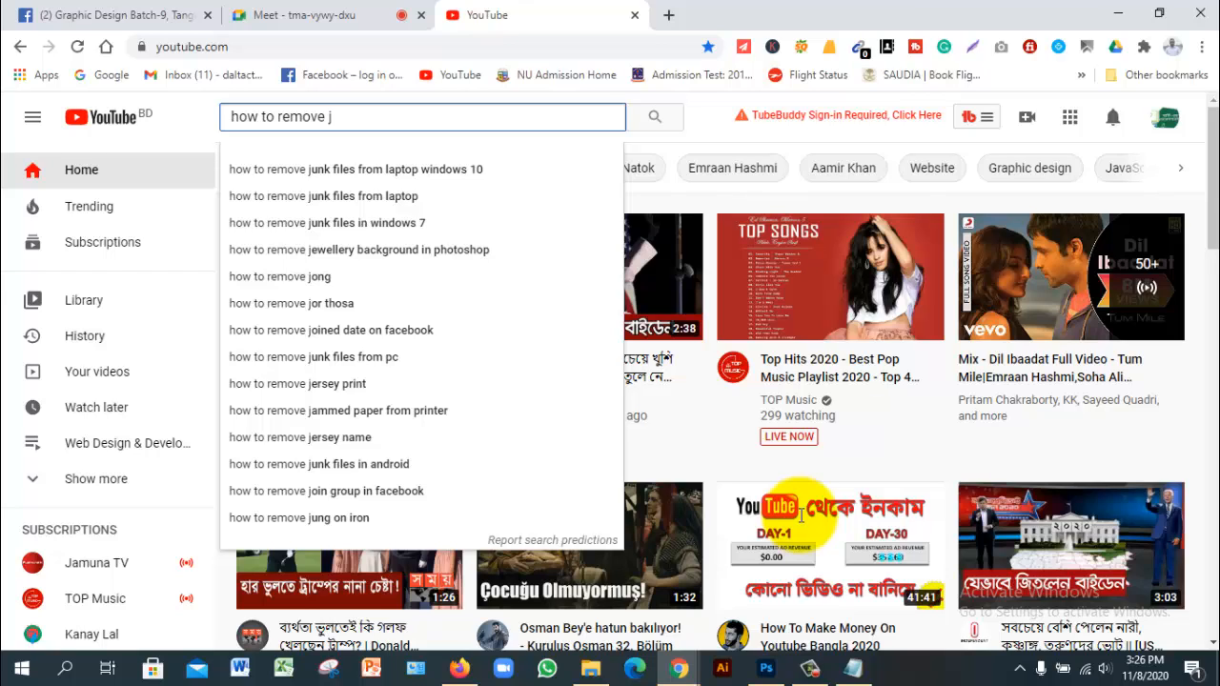
text(ew)
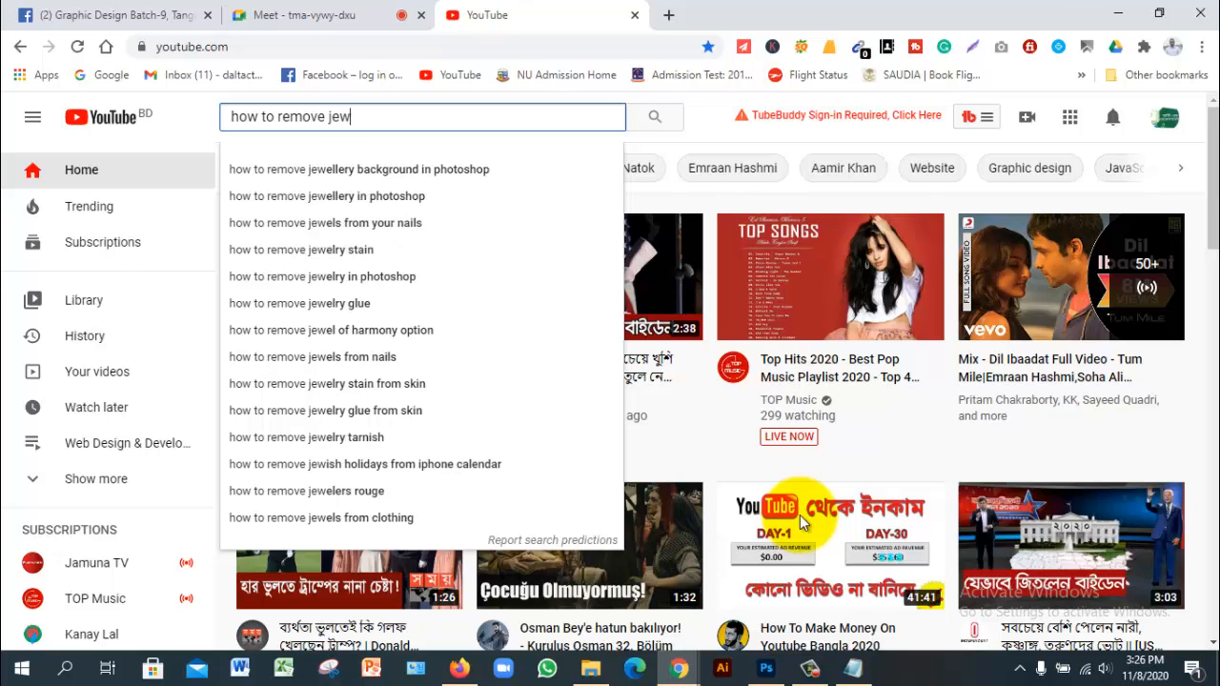
key(Return)
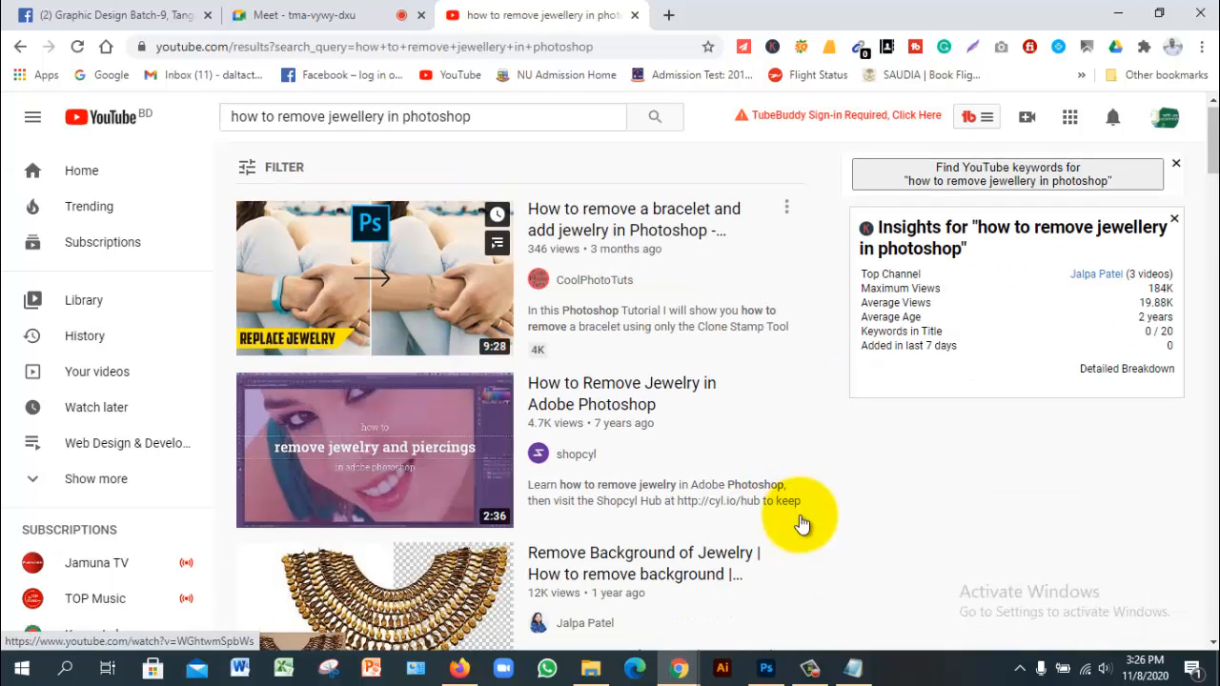
scroll(800, 523, down, 2)
scroll(801, 523, down, 1)
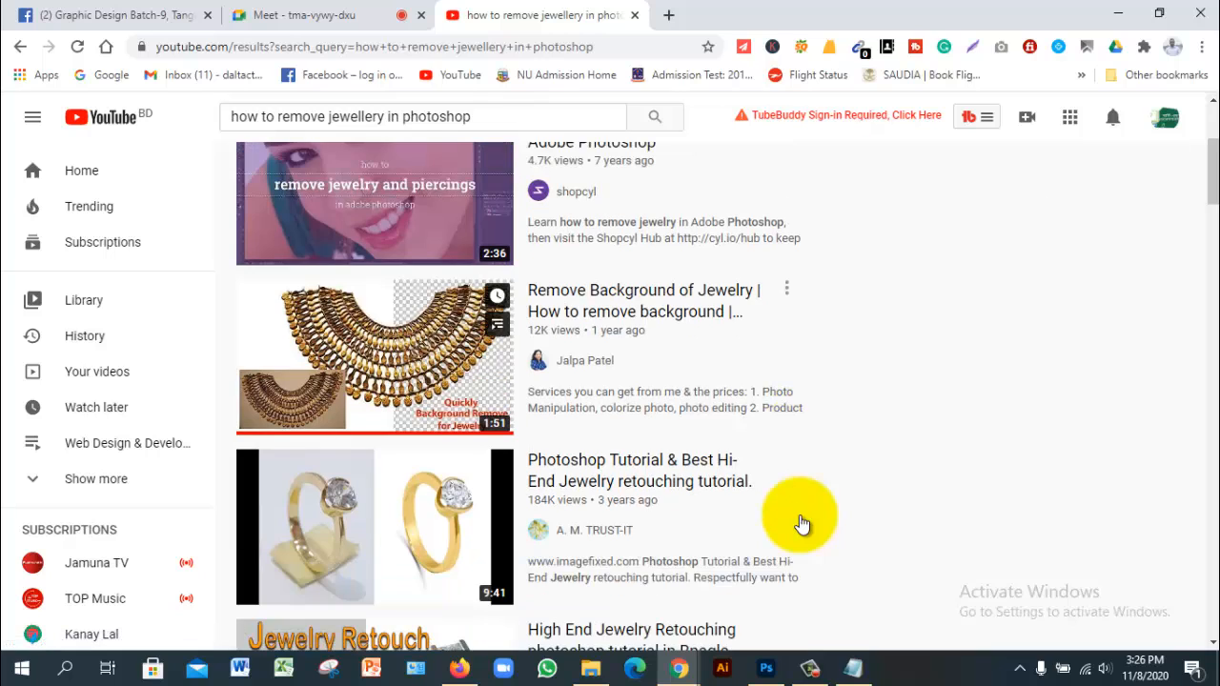
Open the "Remove Background of Jewelry" video from the results, pause it and copy its full URL.
click(801, 524)
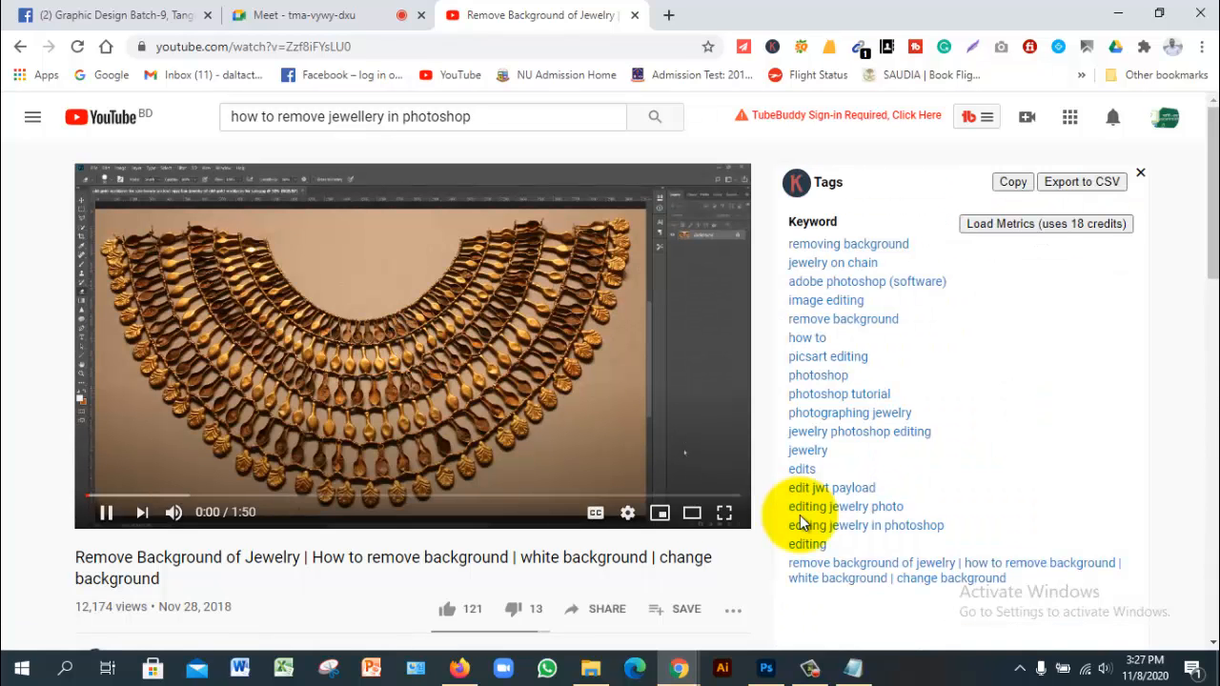
key(k)
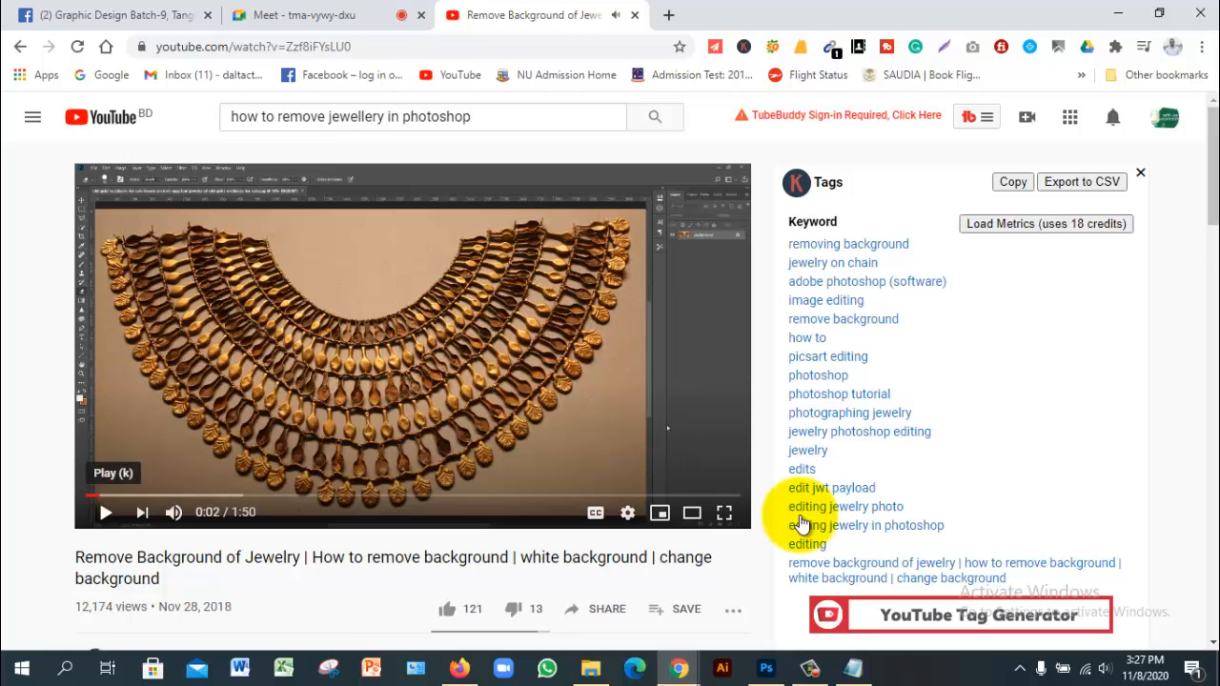
key(ctrl+l)
key(Right)
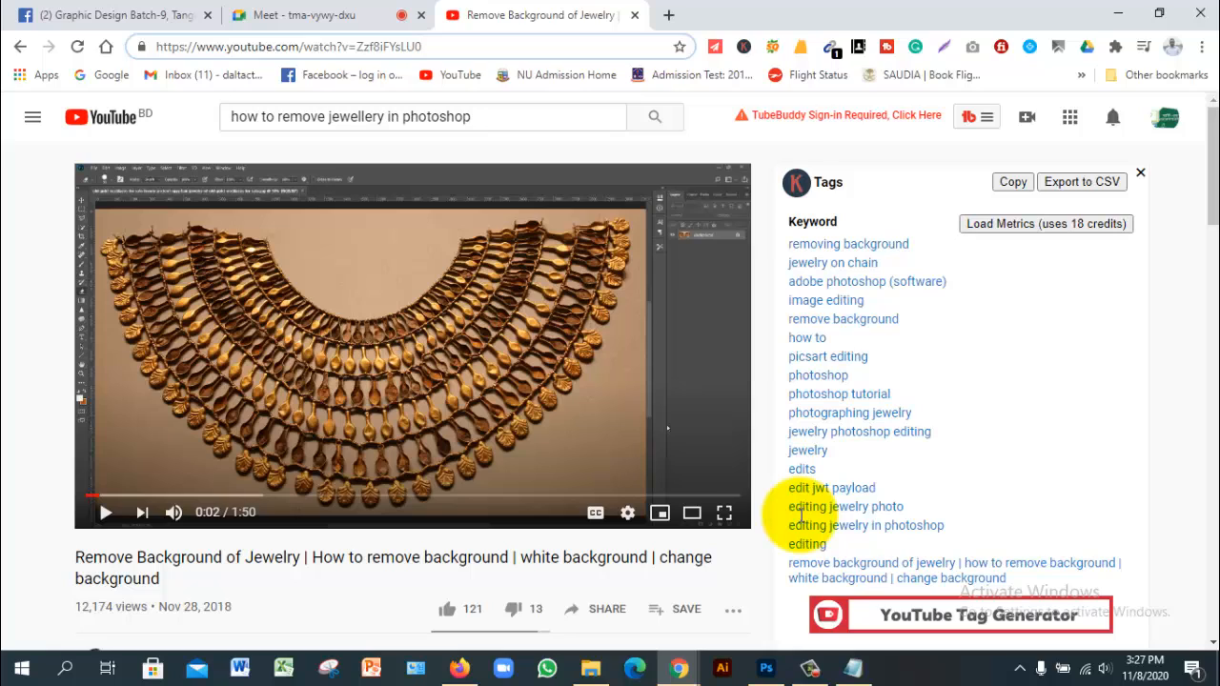
key(shift+Left)
key(shift+Left)
key(shift+Left)
key(shift+Left)
key(shift+Left)
key(shift+Left)
key(shift+Left)
key(shift+Left)
key(shift+Left)
key(shift+Left)
key(shift+Left)
key(shift+Left)
key(shift+Left)
key(shift+Left)
key(shift+Left)
key(shift+Left)
key(shift+Left)
key(shift+Left)
key(shift+Left)
key(shift+Left)
key(ctrl+c)
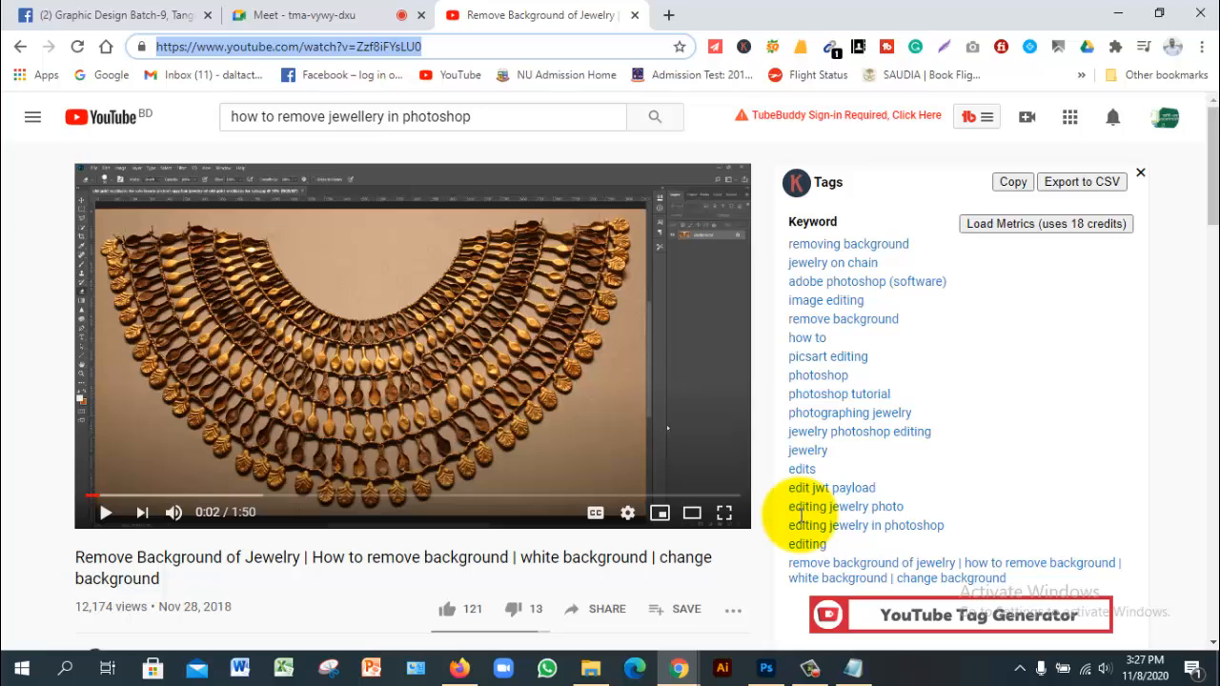
Send the copied jewelry background video link to the GD-9 (TANGAIL) group chat on Facebook.
click(117, 16)
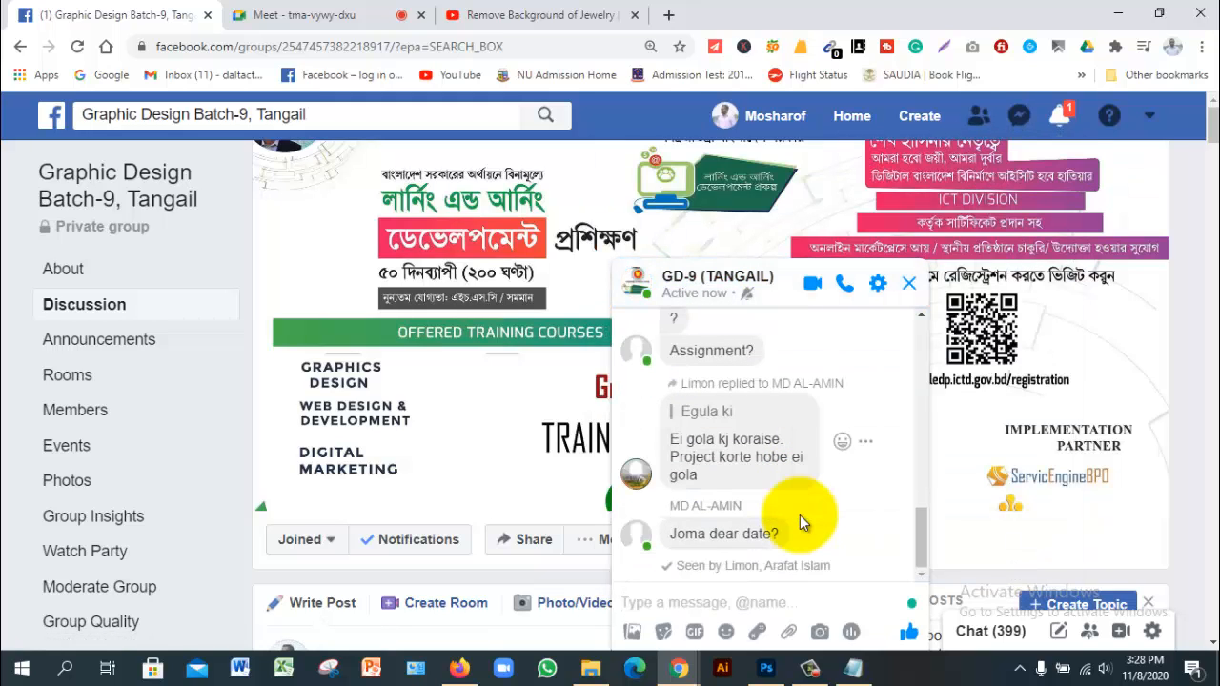
scroll(800, 522, up, 5)
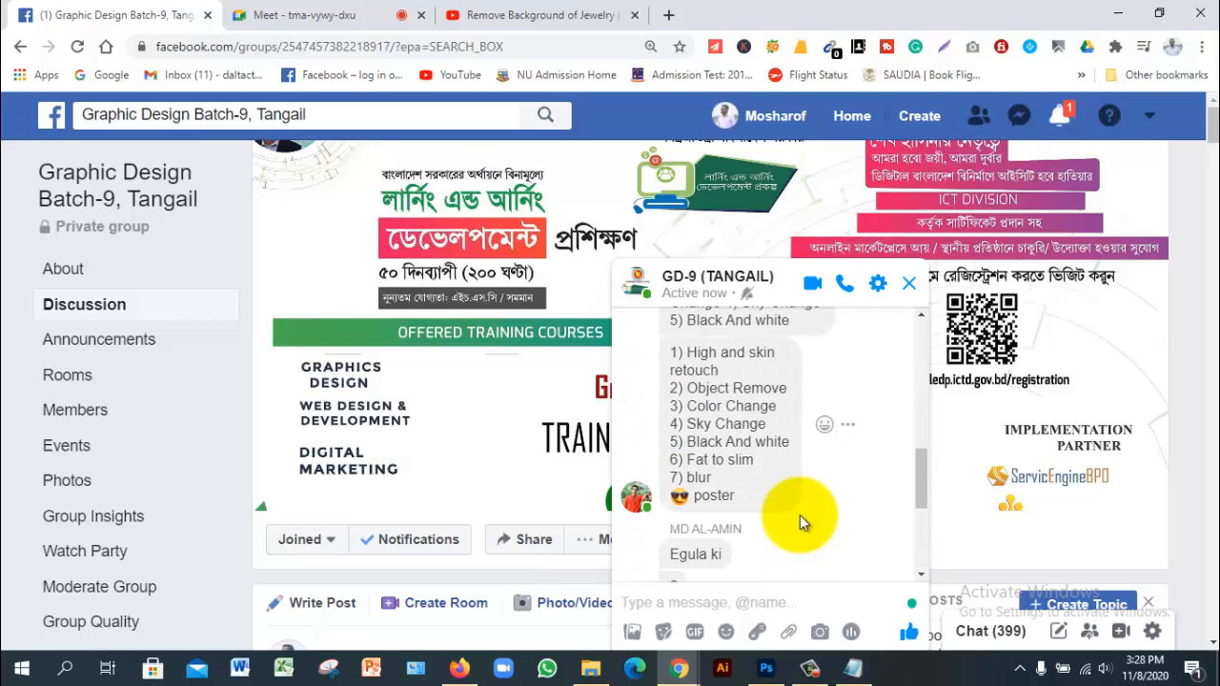
scroll(801, 520, down, 4)
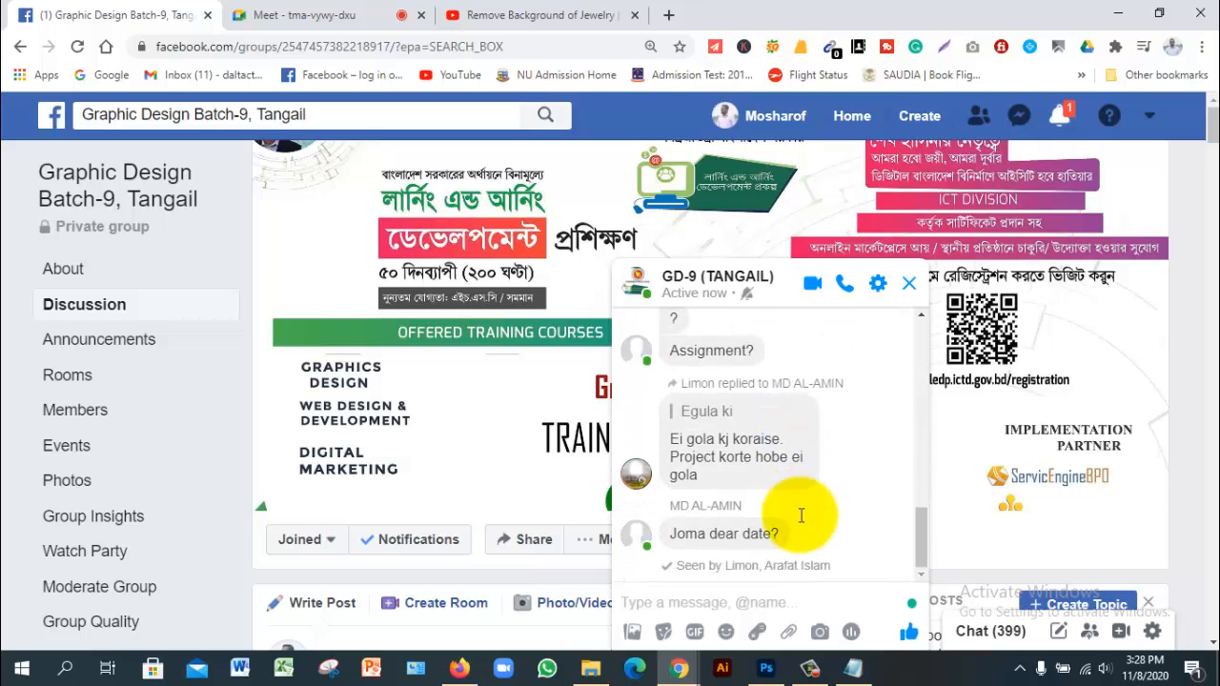
key(ctrl+v)
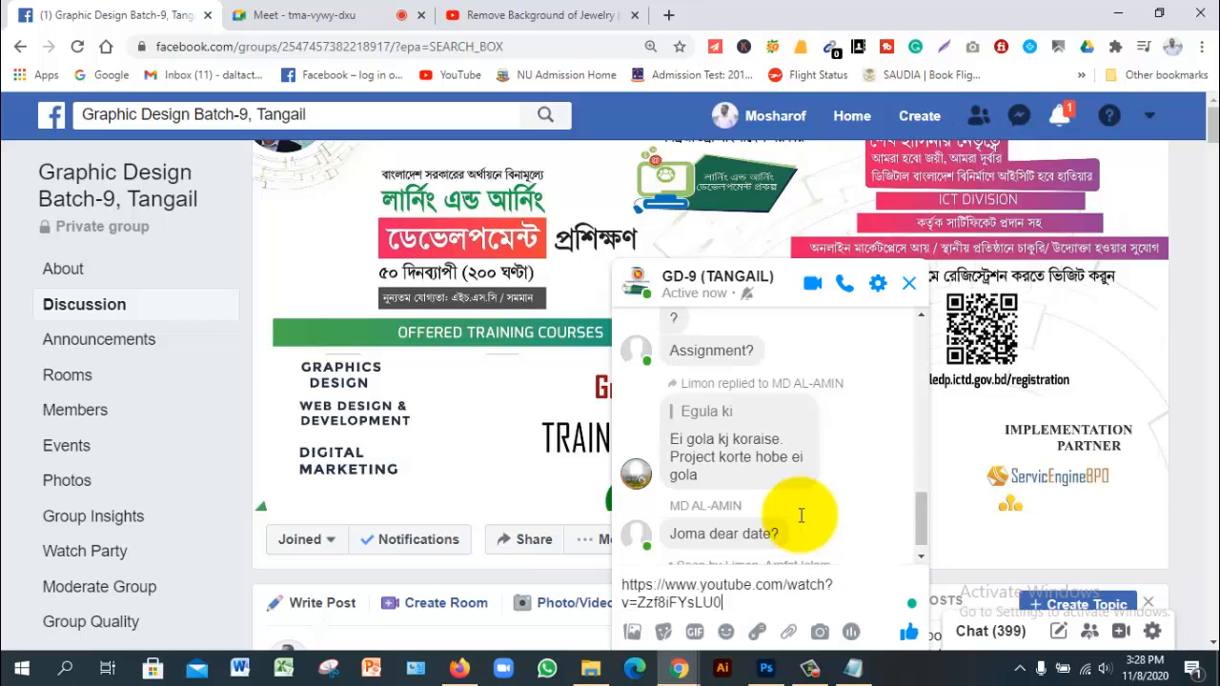
key(Return)
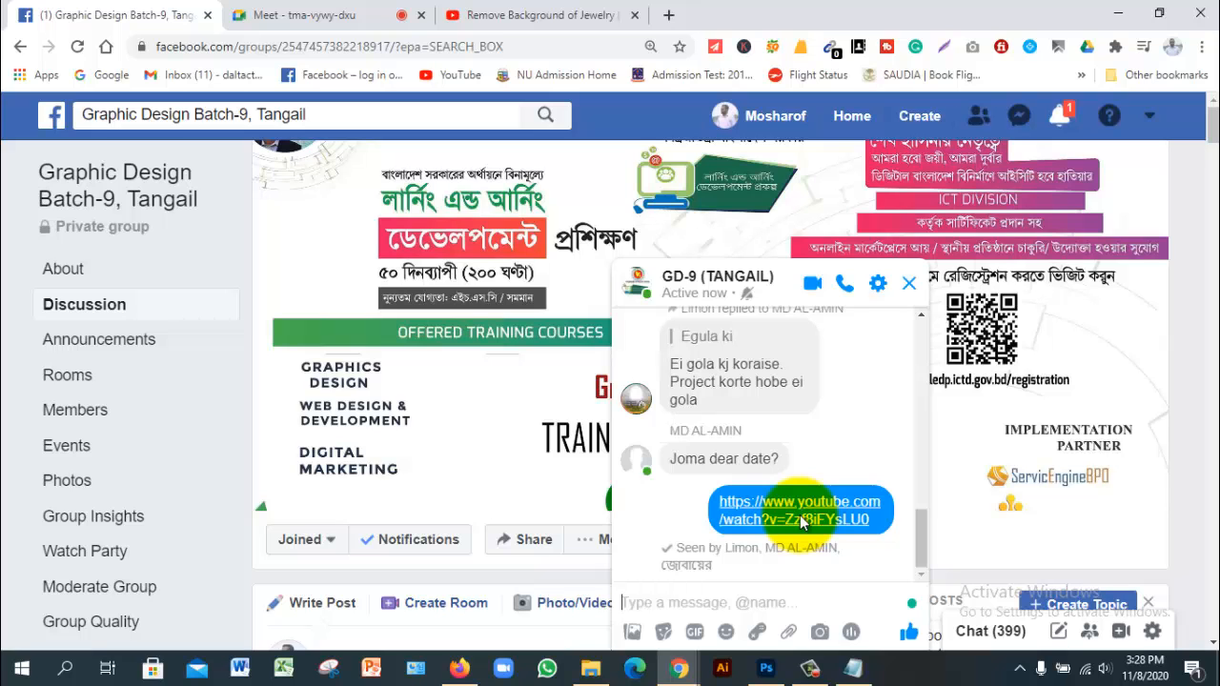
Return to the YouTube video and open "CUT OUT Hair FAST and EASY Compositing Tips" from its suggested videos.
click(801, 521)
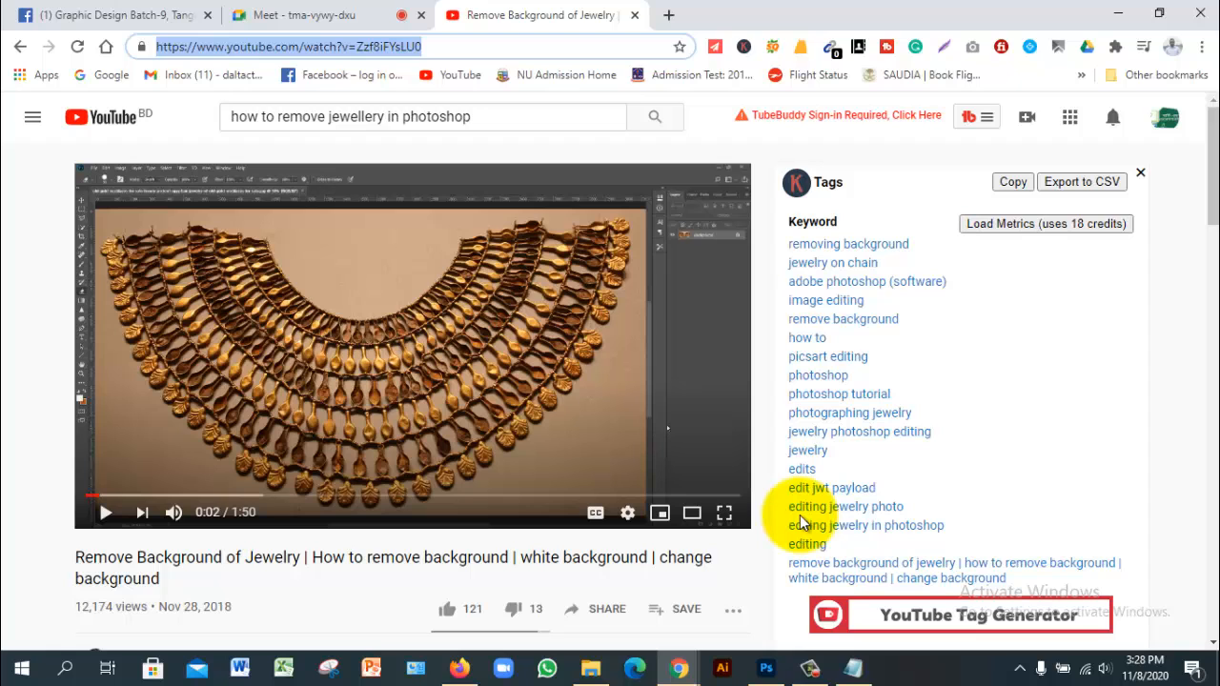
scroll(800, 523, down, 1)
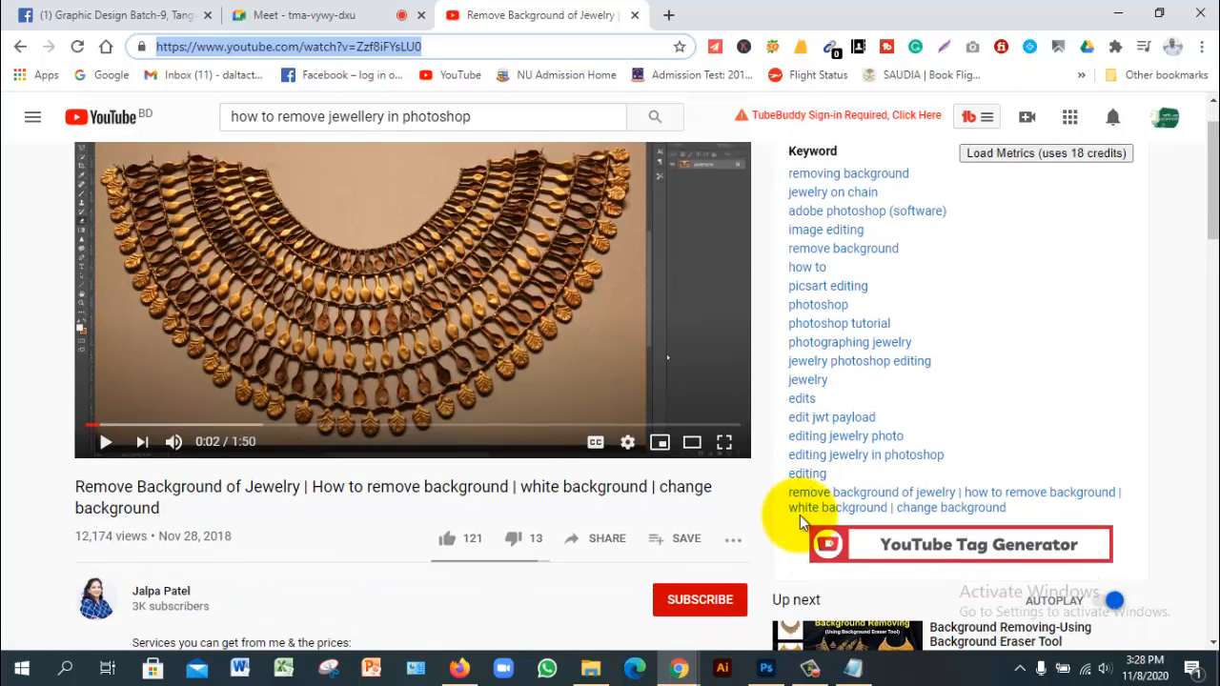
scroll(801, 523, down, 1)
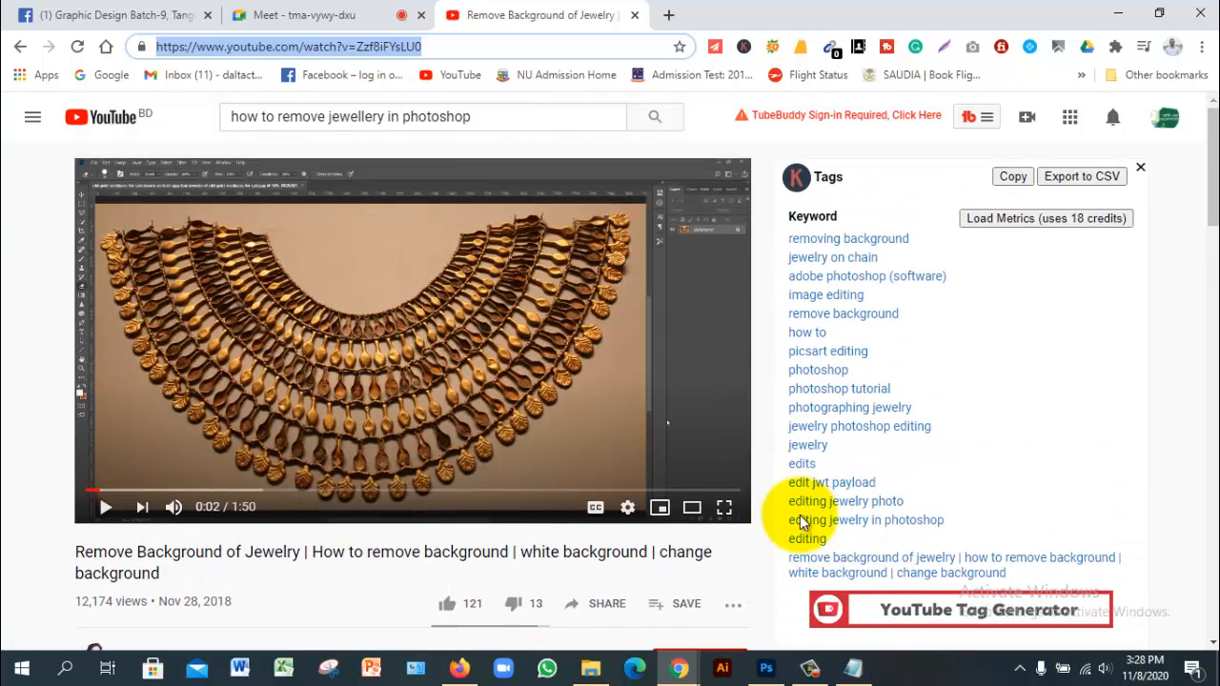
scroll(801, 522, down, 2)
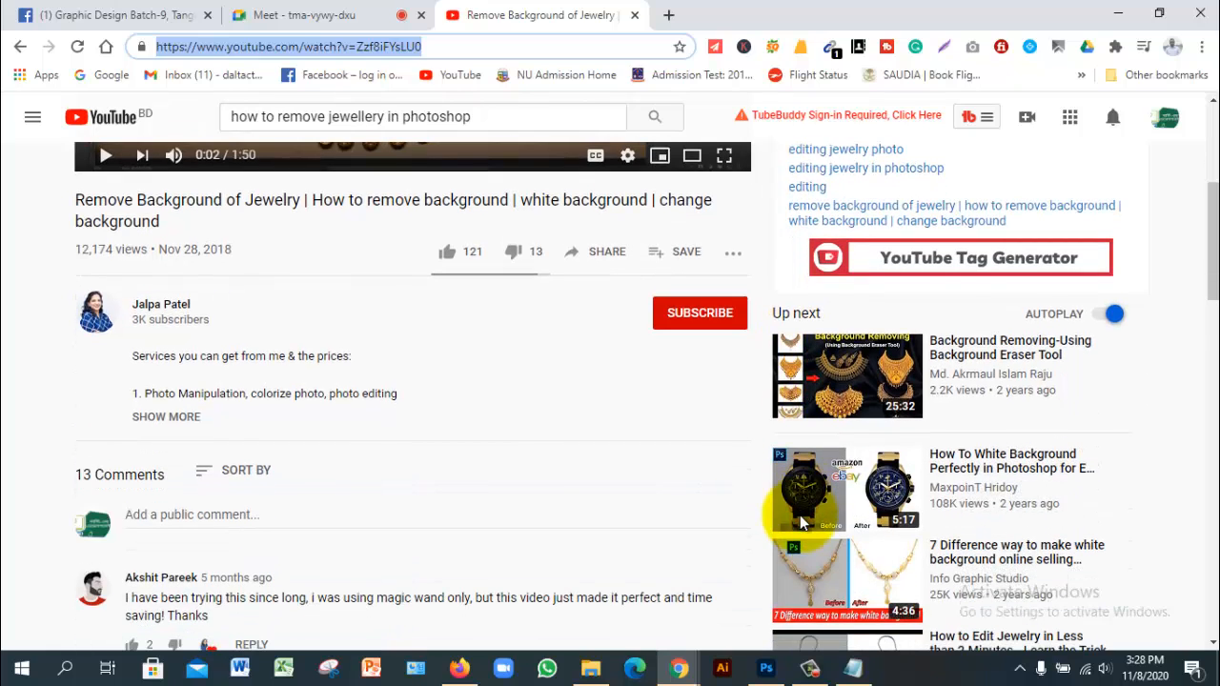
scroll(801, 523, down, 2)
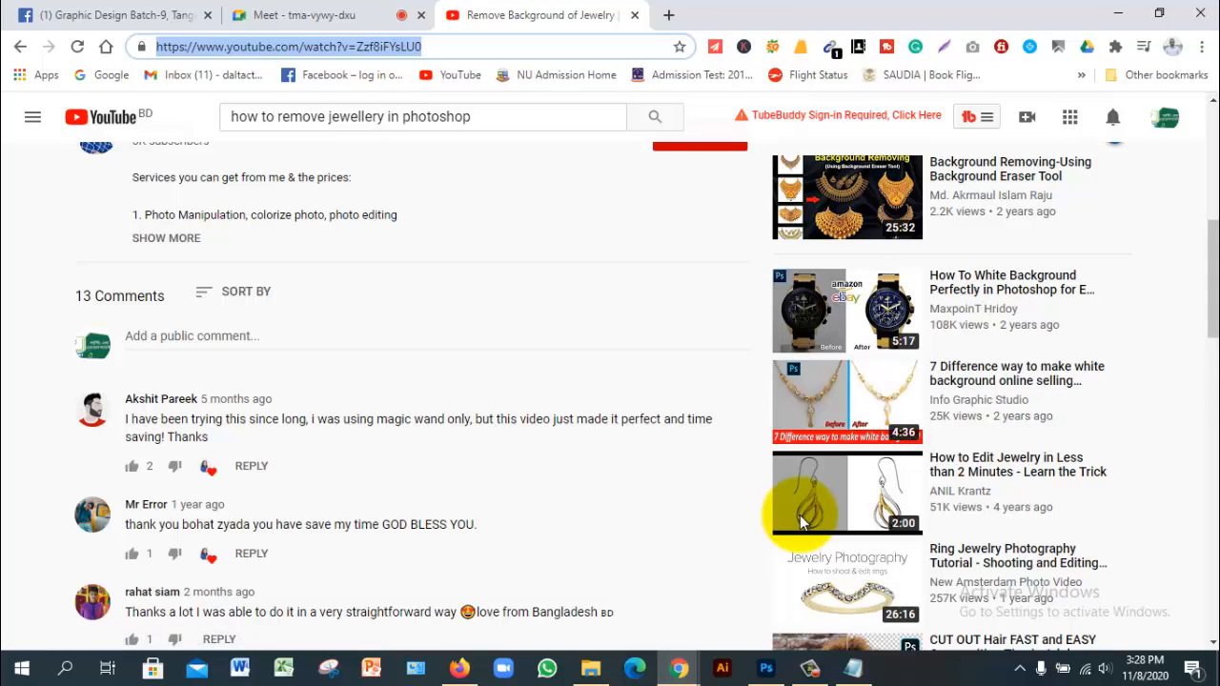
scroll(800, 522, down, 2)
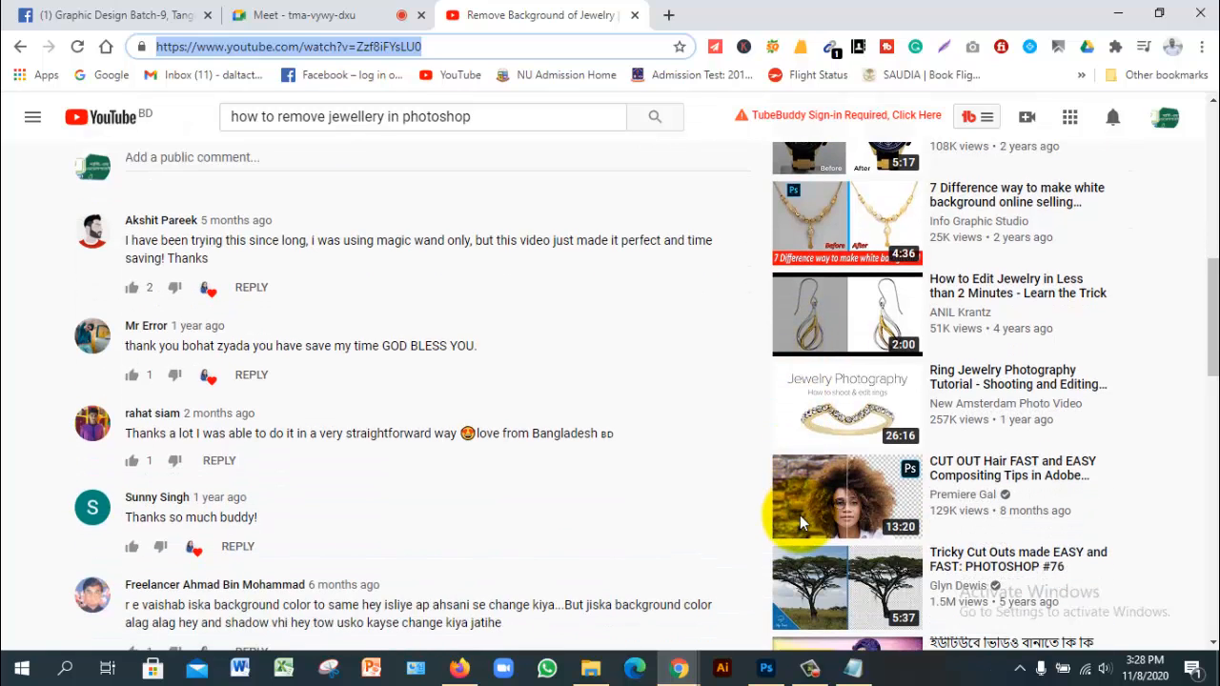
mouse_move(801, 522)
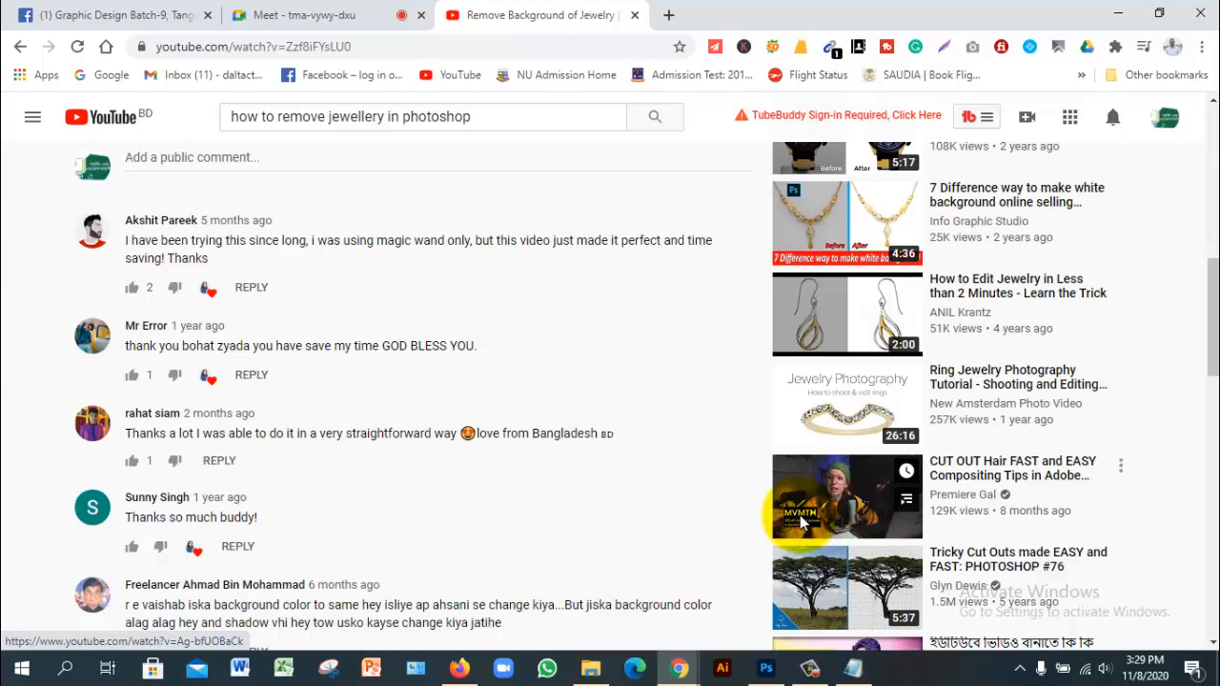
click(801, 522)
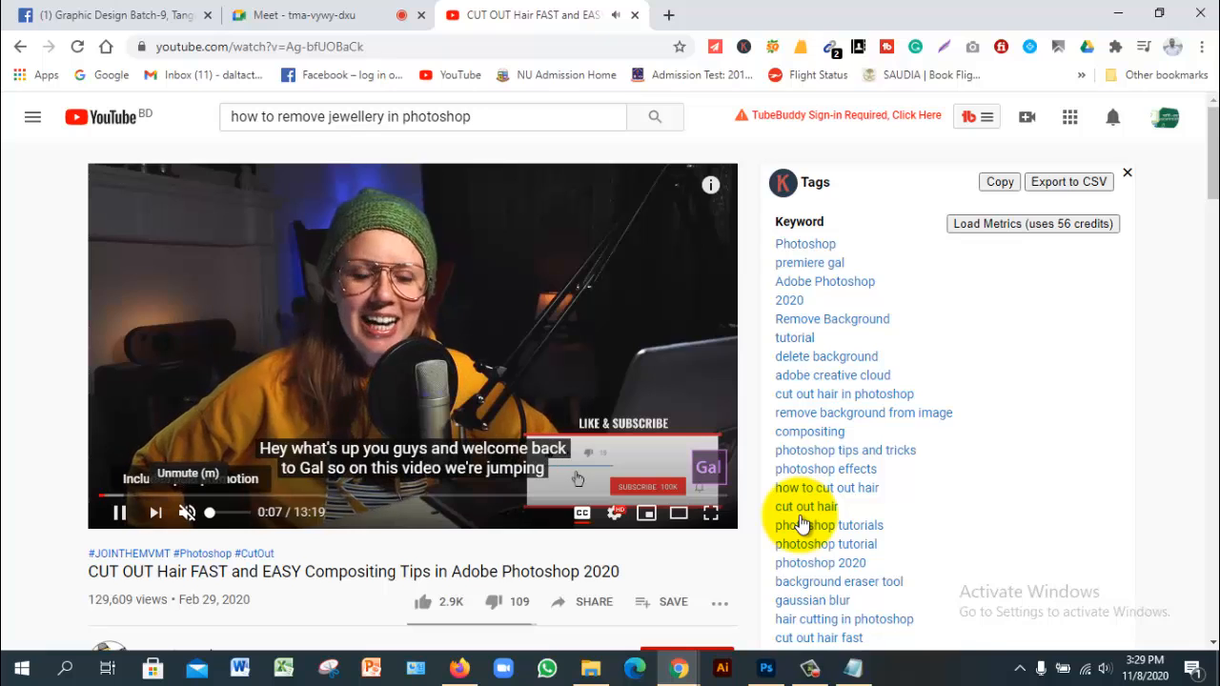
Look over the hair cut-out video page, pause the video and copy its full URL.
scroll(801, 521, down, 3)
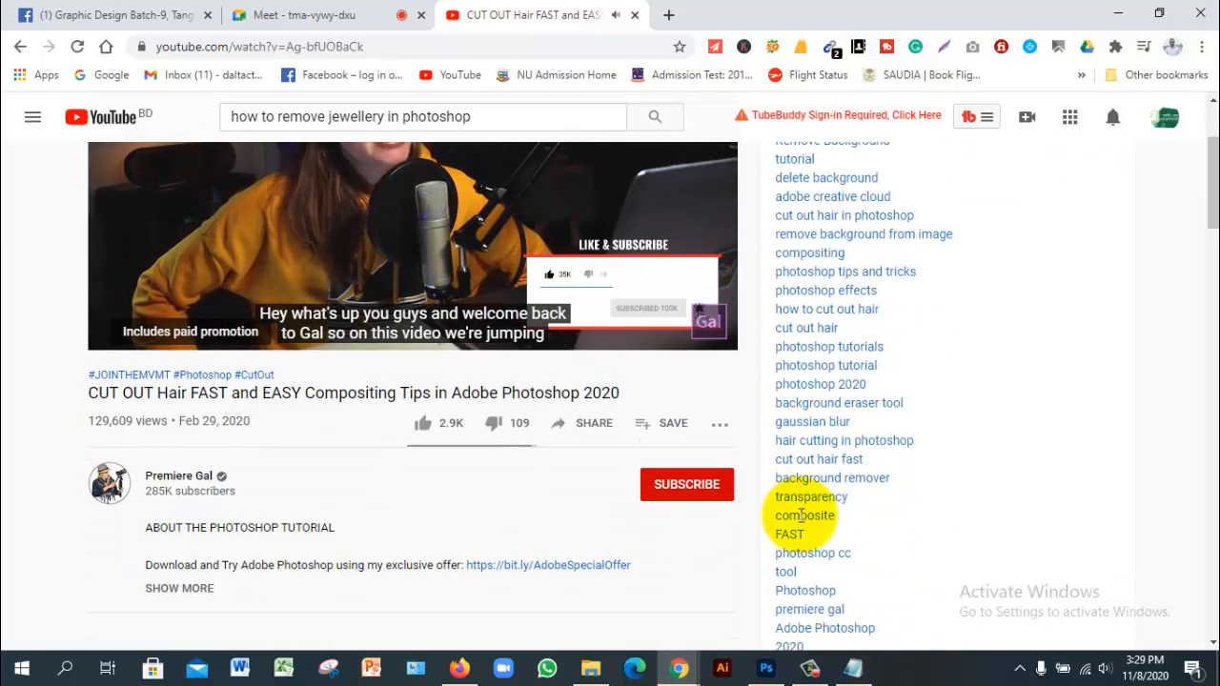
scroll(801, 515, up, 3)
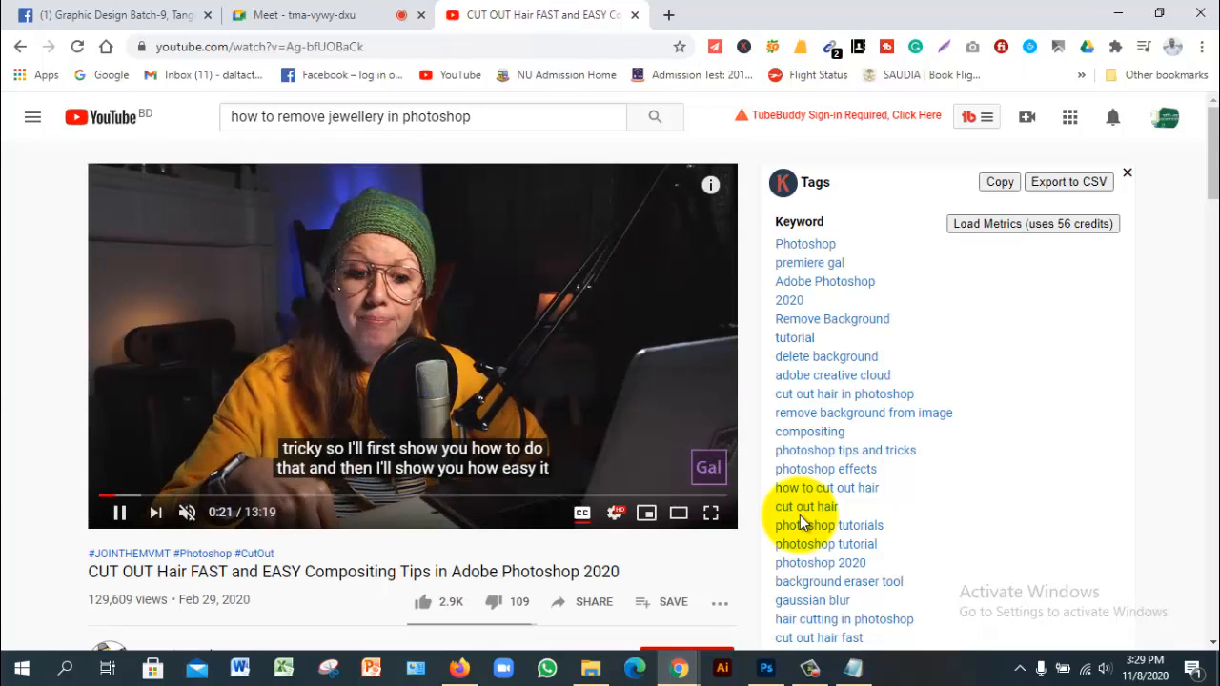
key(k)
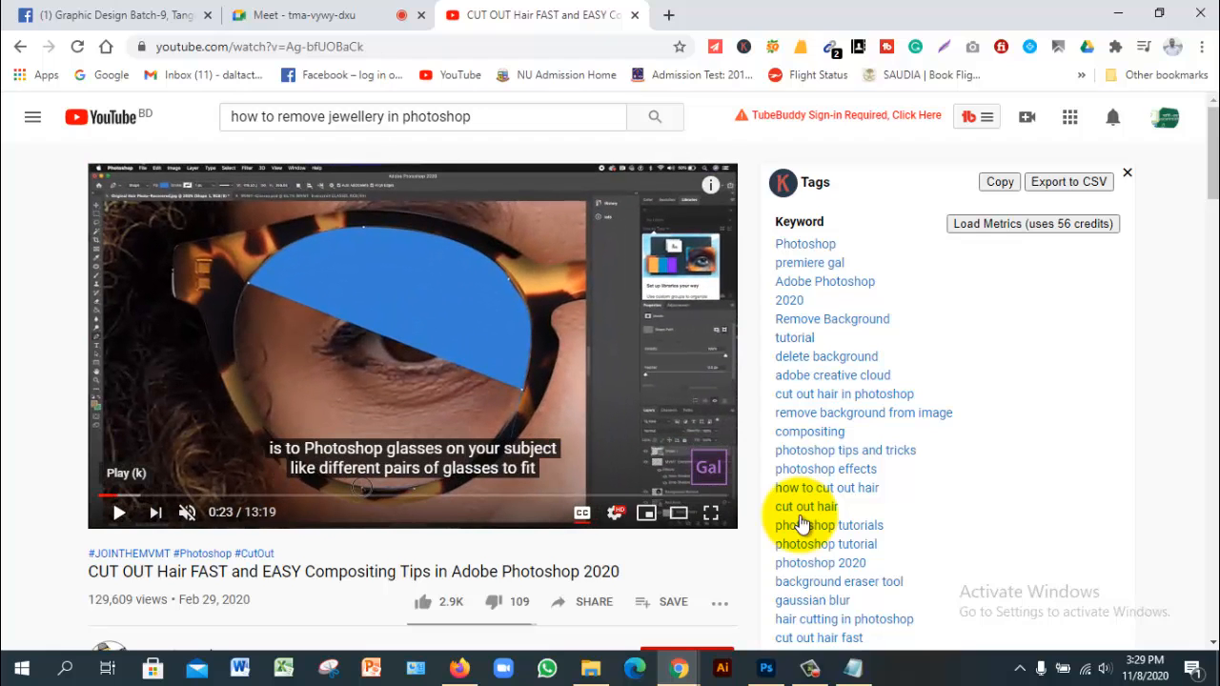
key(ctrl+l)
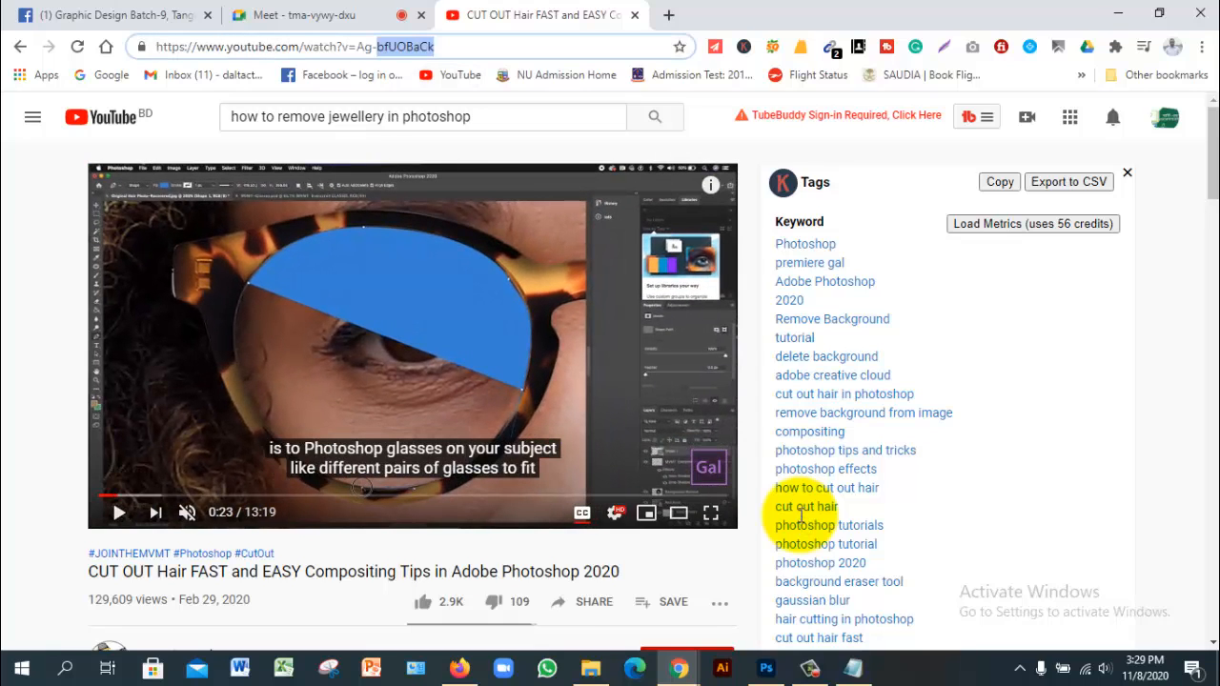
drag(436, 46, 152, 47)
key(ctrl+c)
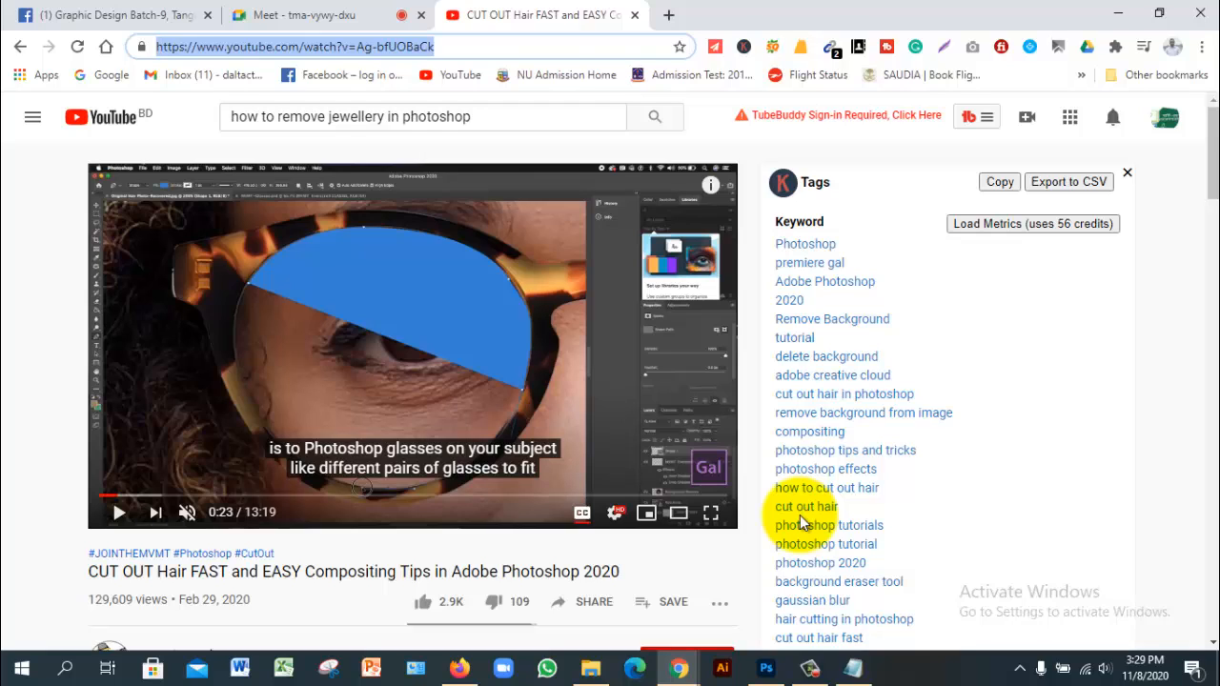
Send the copied hair cut-out video link to the GD-9 (TANGAIL) group chat on Facebook.
key(ctrl+shift+Tab)
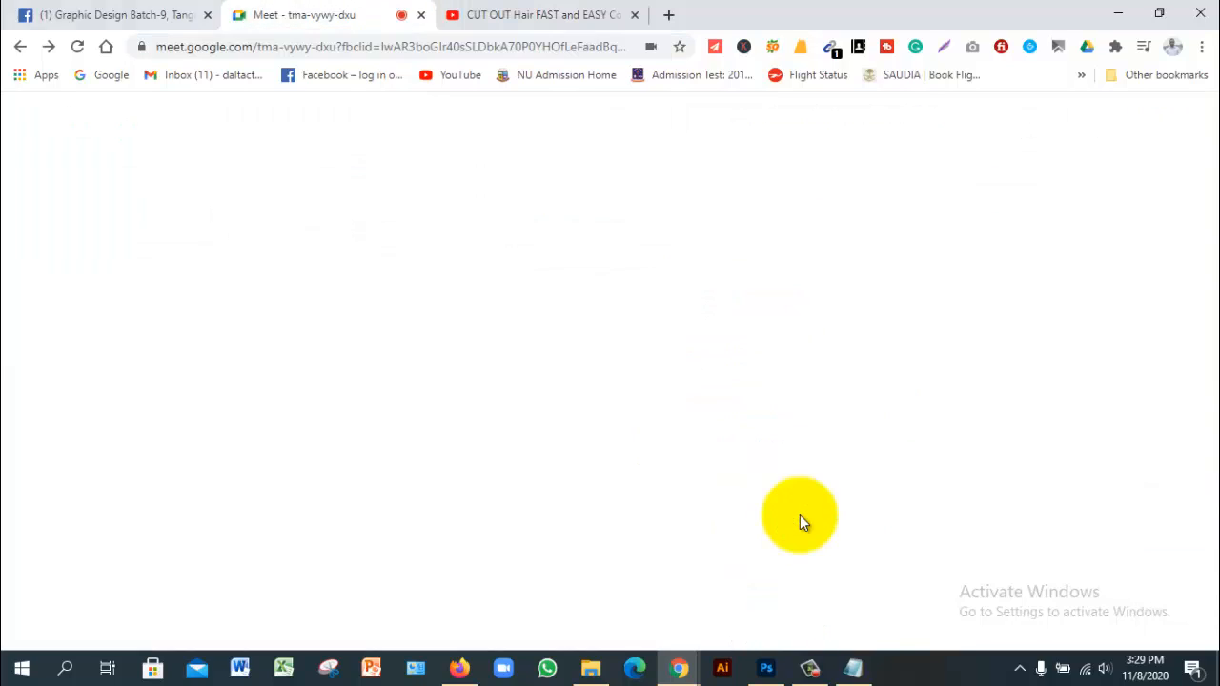
key(ctrl+shift+Tab)
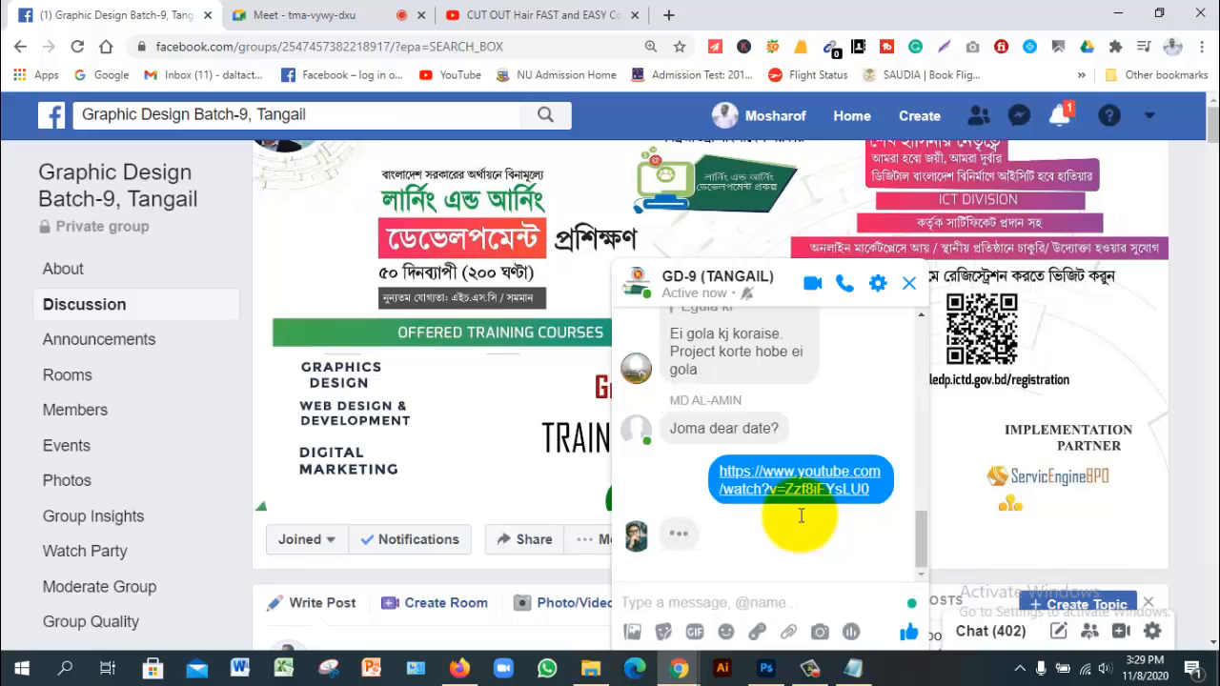
key(ctrl+v)
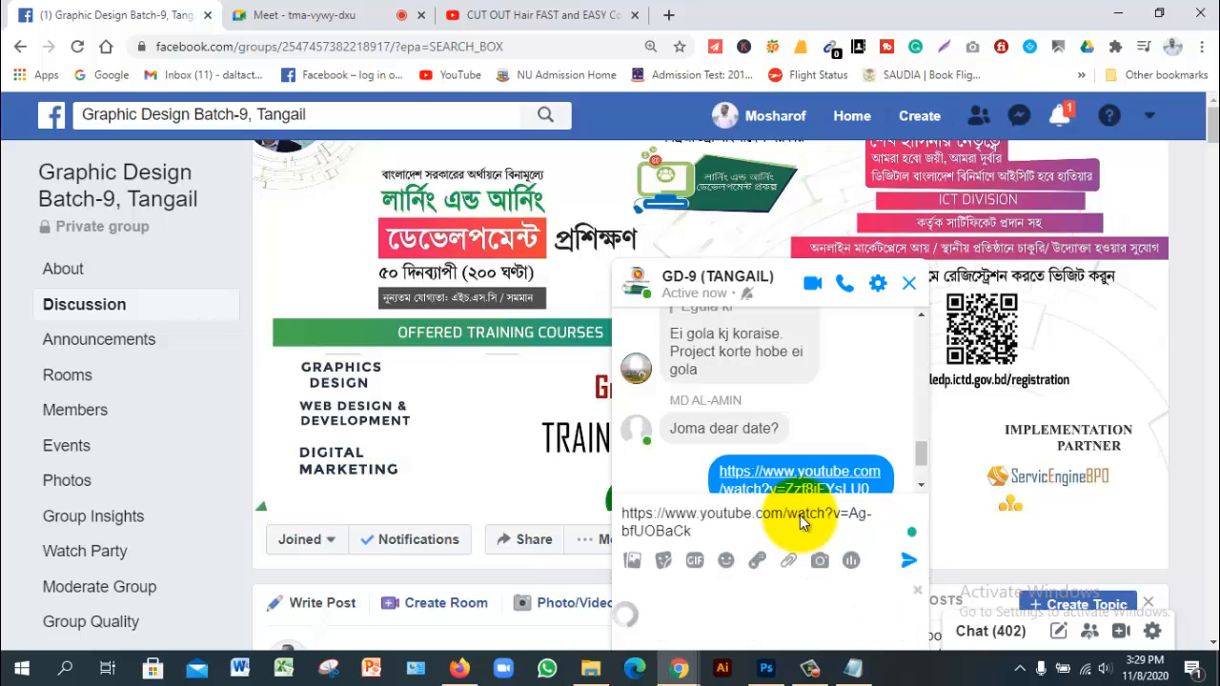
key(Return)
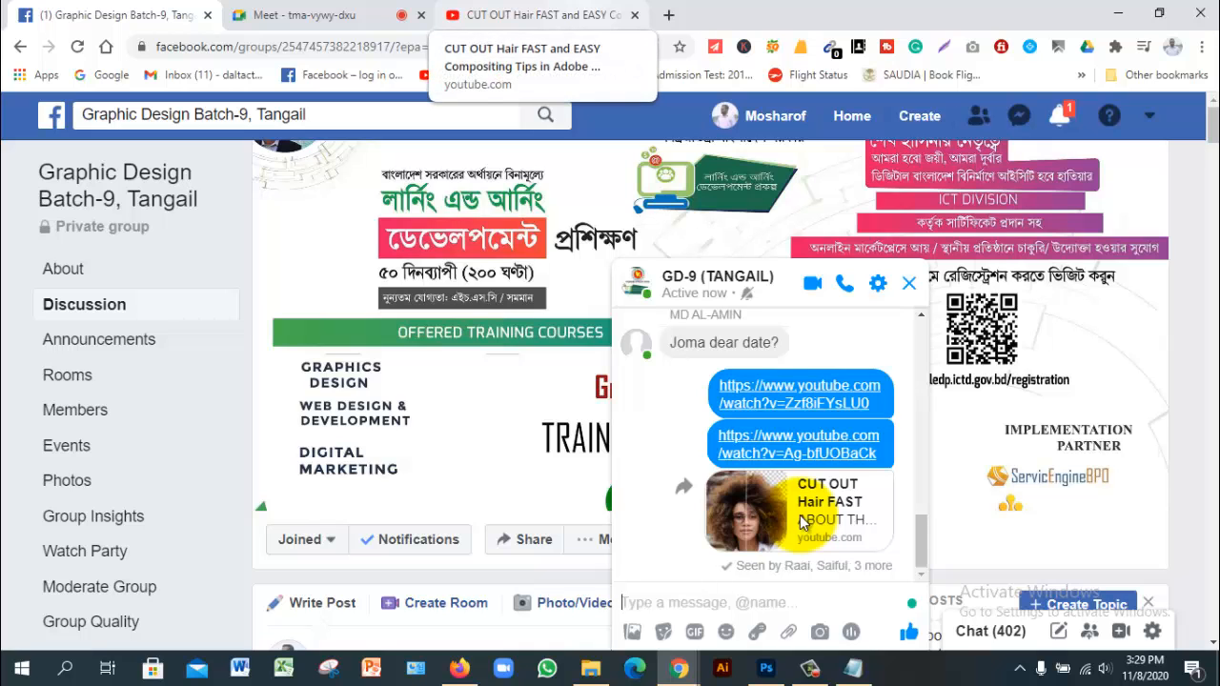
Return to YouTube, go back to the "Remove Background of Jewelry" video and look through its suggested videos.
click(542, 15)
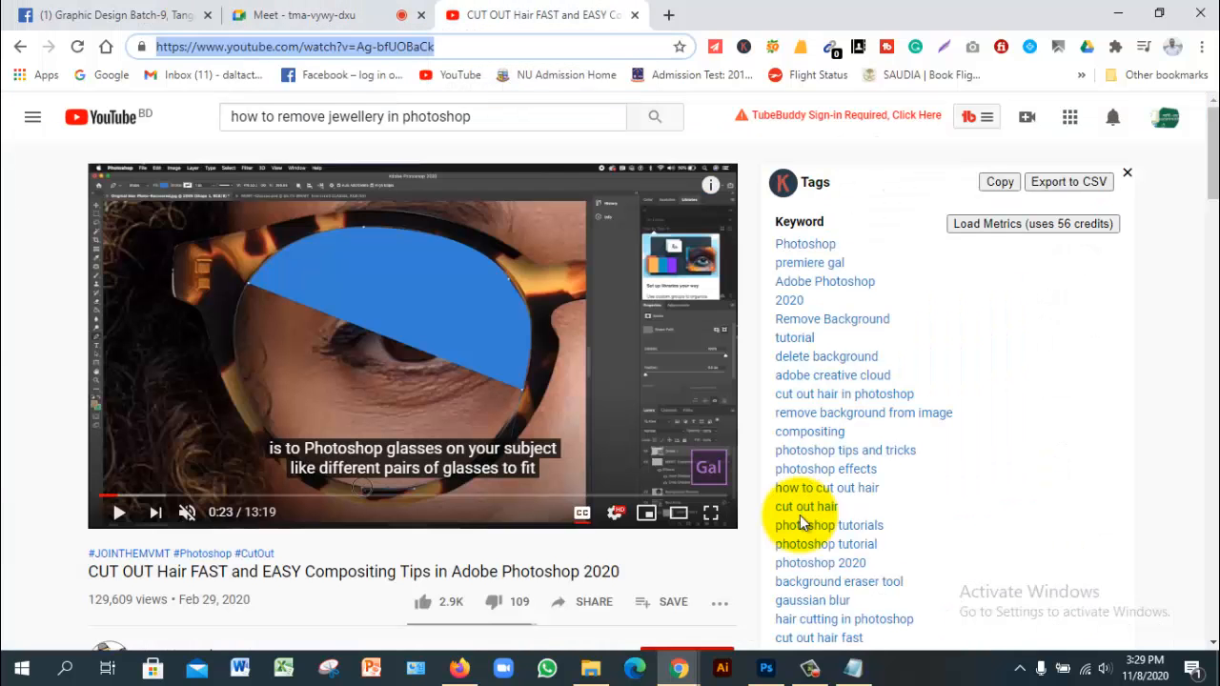
scroll(454, 493, down, 2)
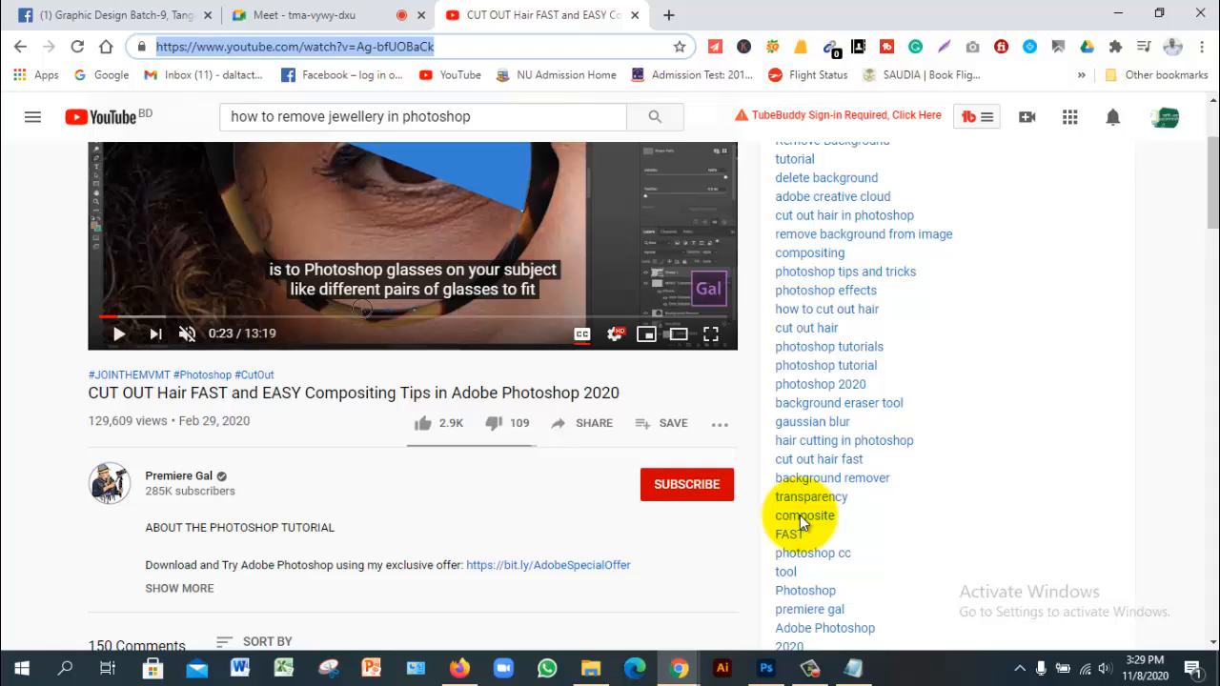
scroll(801, 514, up, 2)
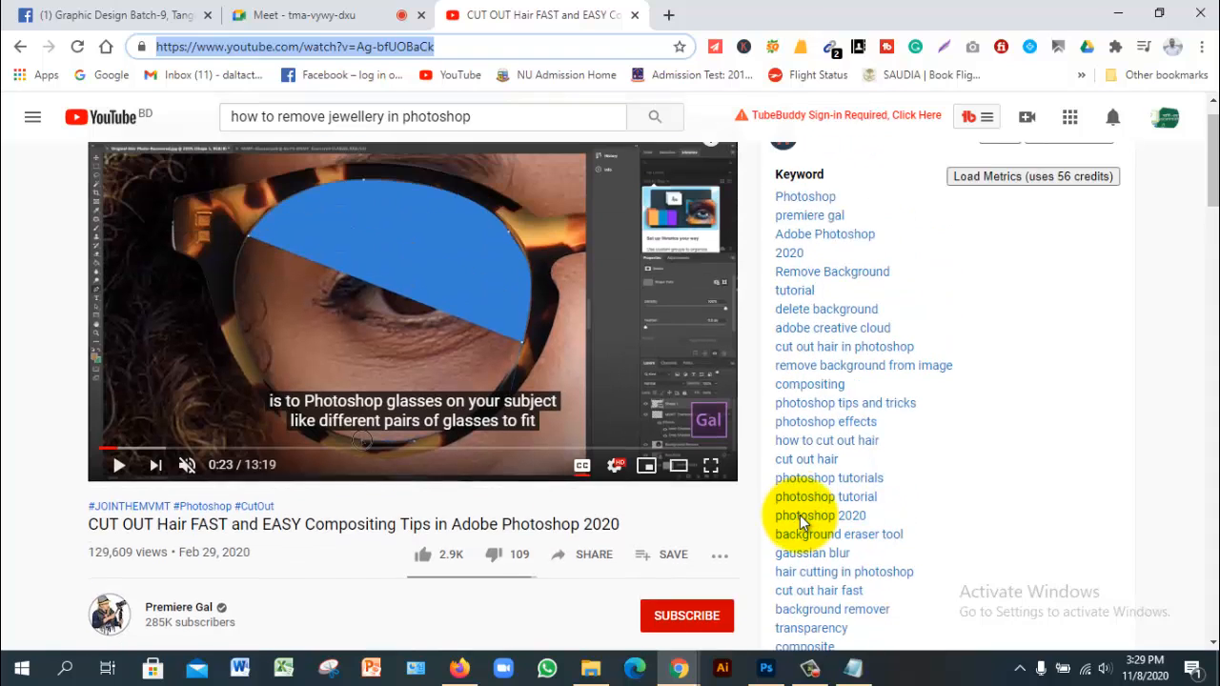
key(alt+Left)
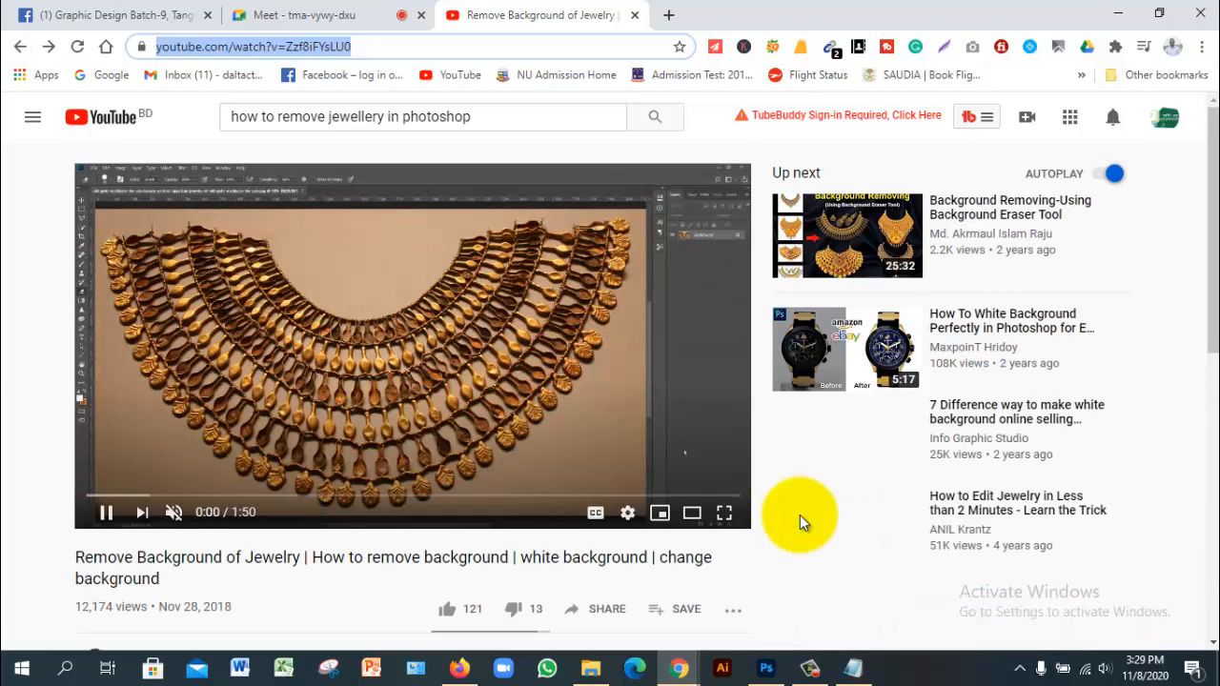
scroll(801, 523, down, 1)
scroll(801, 522, down, 2)
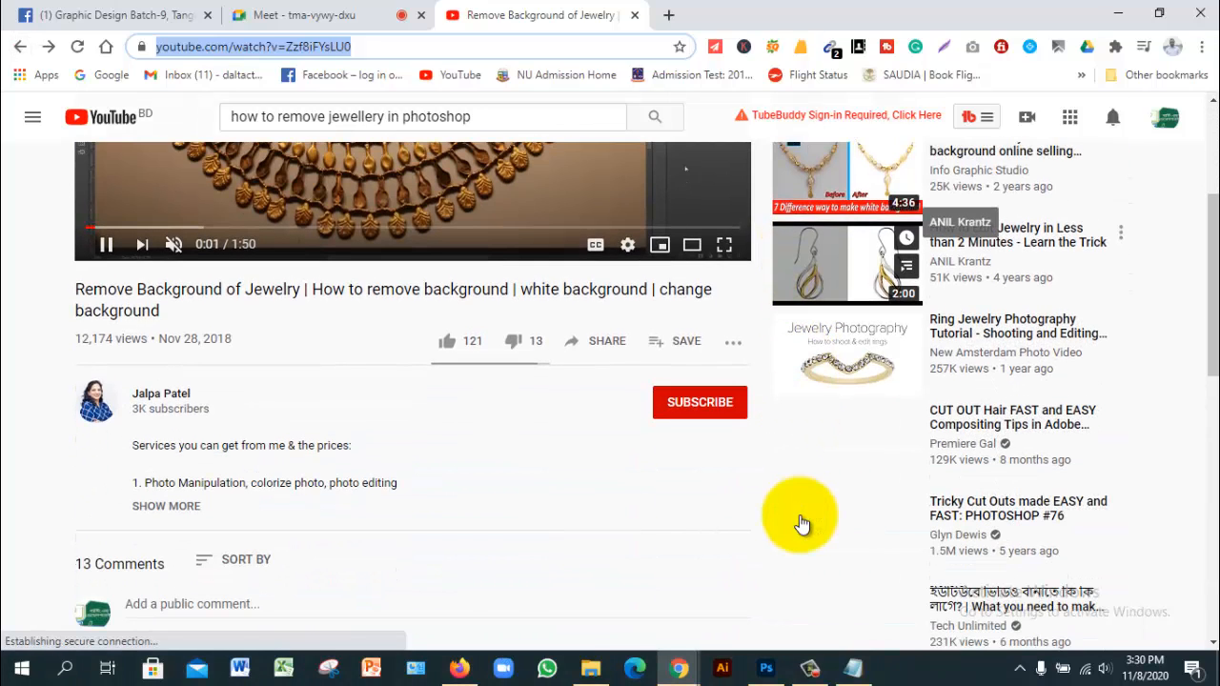
scroll(800, 523, up, 3)
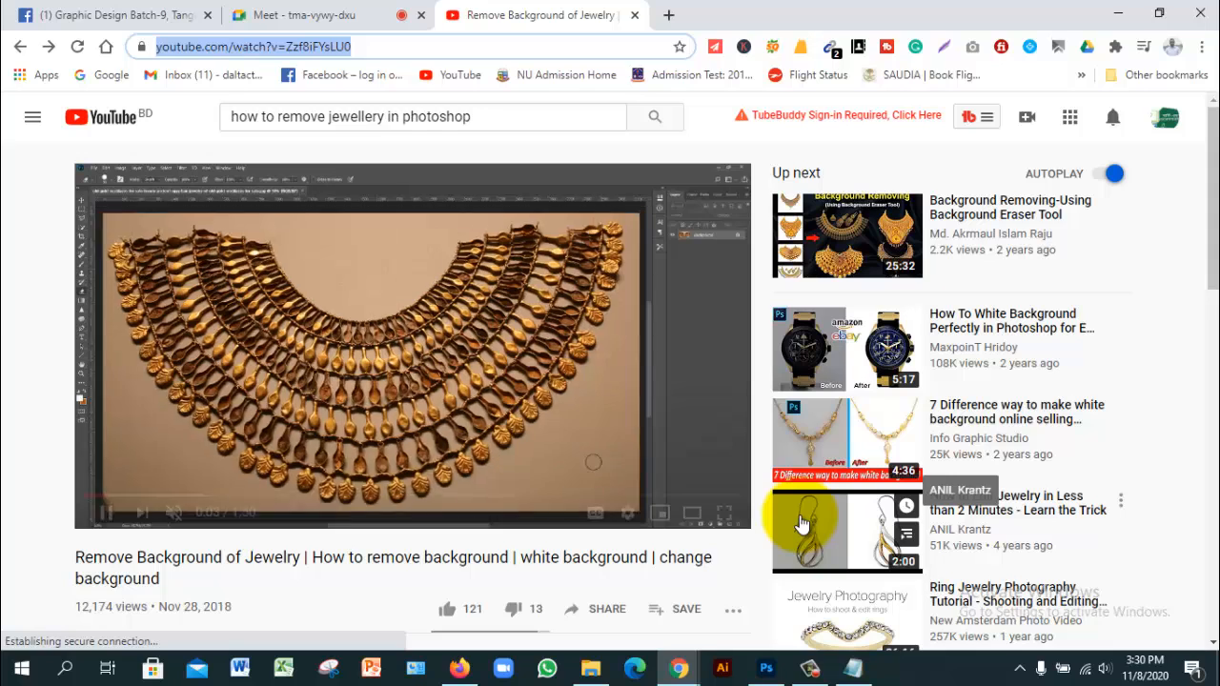
Search YouTube for "how to remove bicycle in photoshop" by replacing "jewellery" with "bicycle" in the existing query.
click(801, 522)
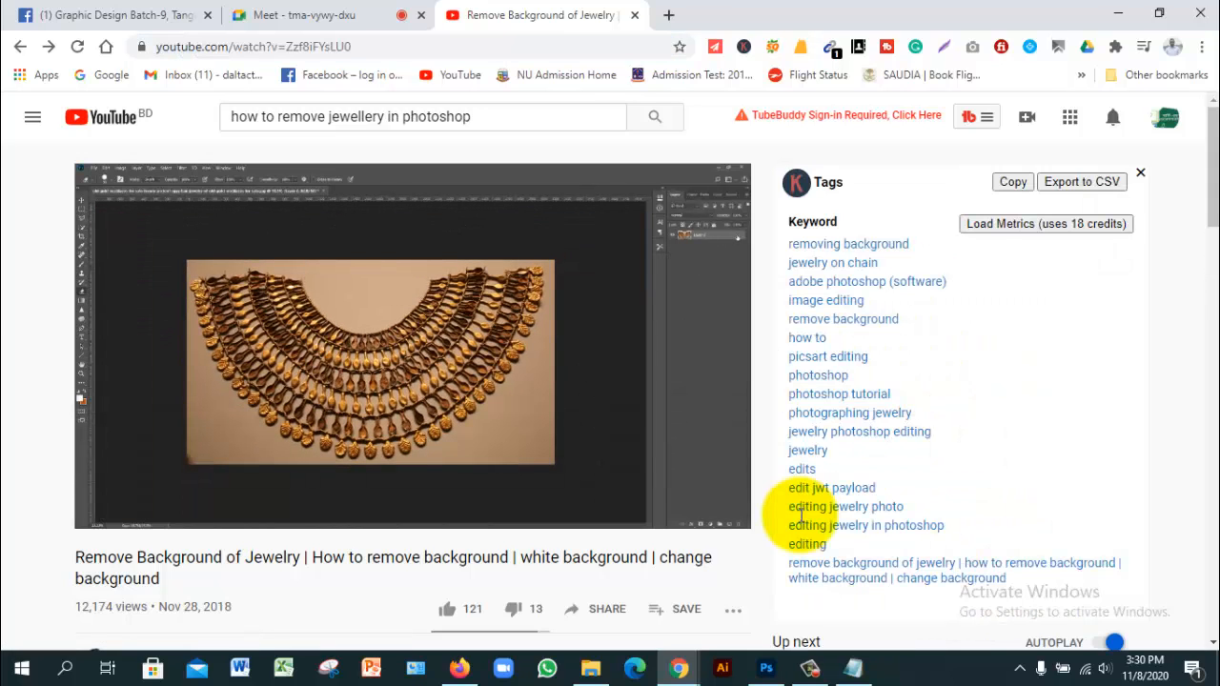
key(shift+Left)
key(shift+Left)
key(shift+Left)
key(shift+Left)
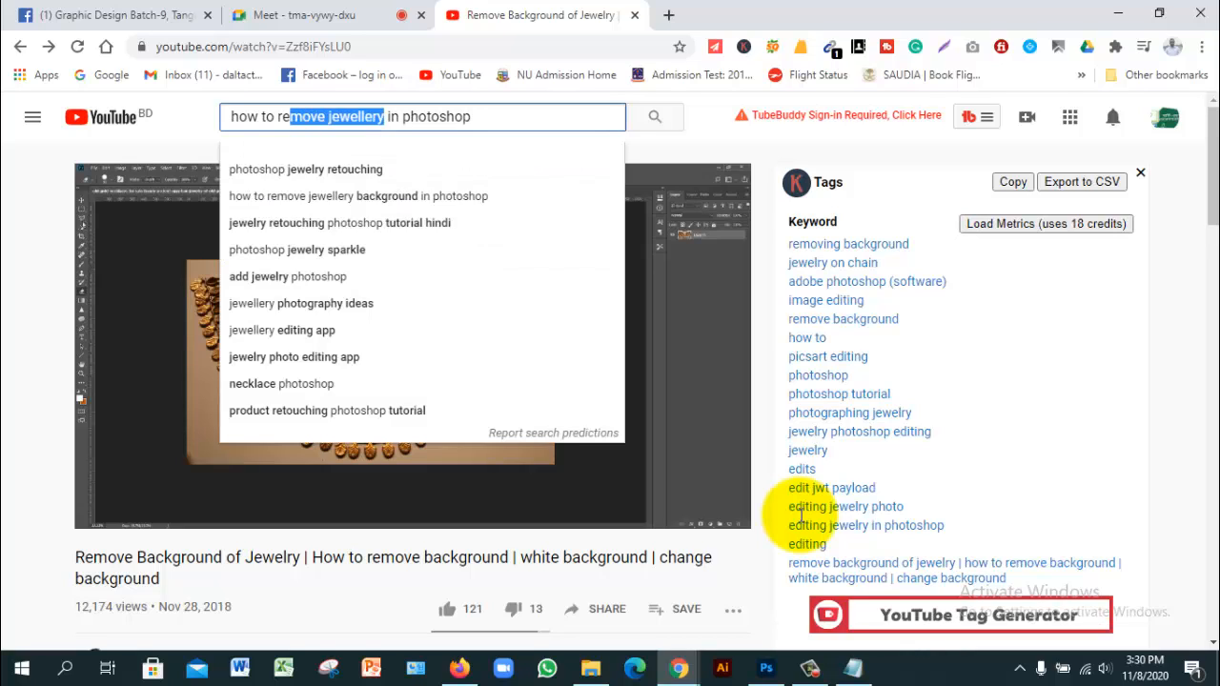
key(shift+Left)
key(shift+Left)
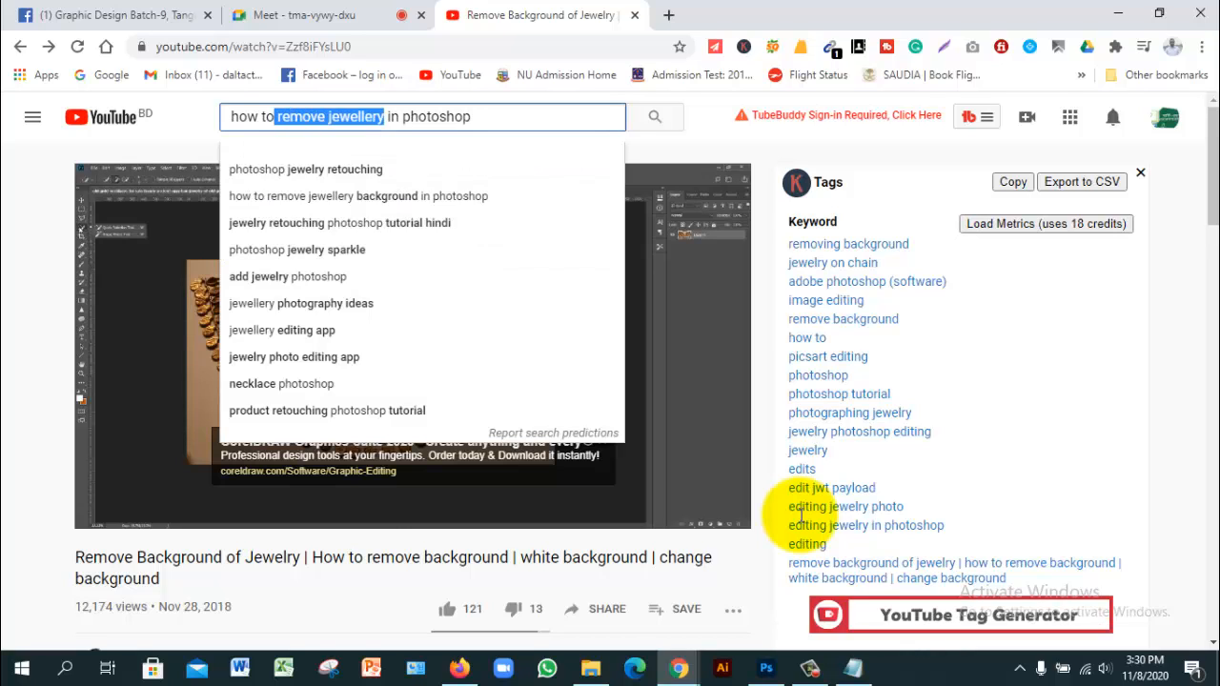
key(shift+Right)
key(shift+Right)
key(shift+Right)
key(shift+Right)
key(shift+Right)
key(shift+Right)
key(shift+Right)
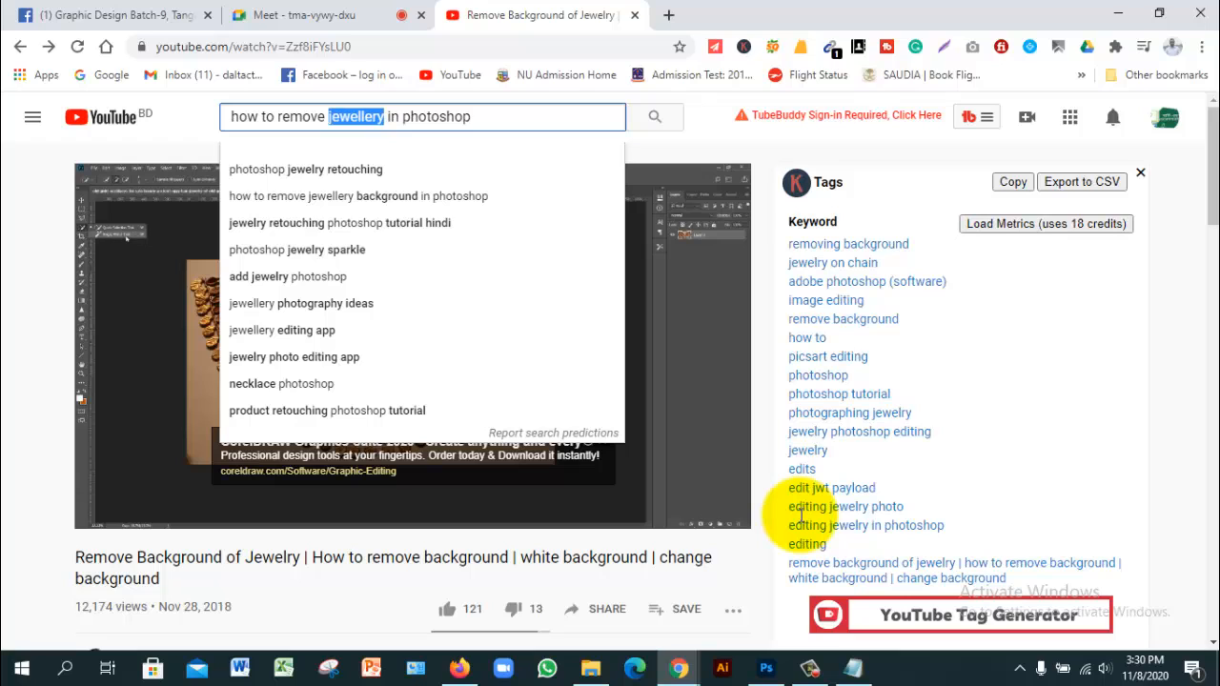
text(bicycle)
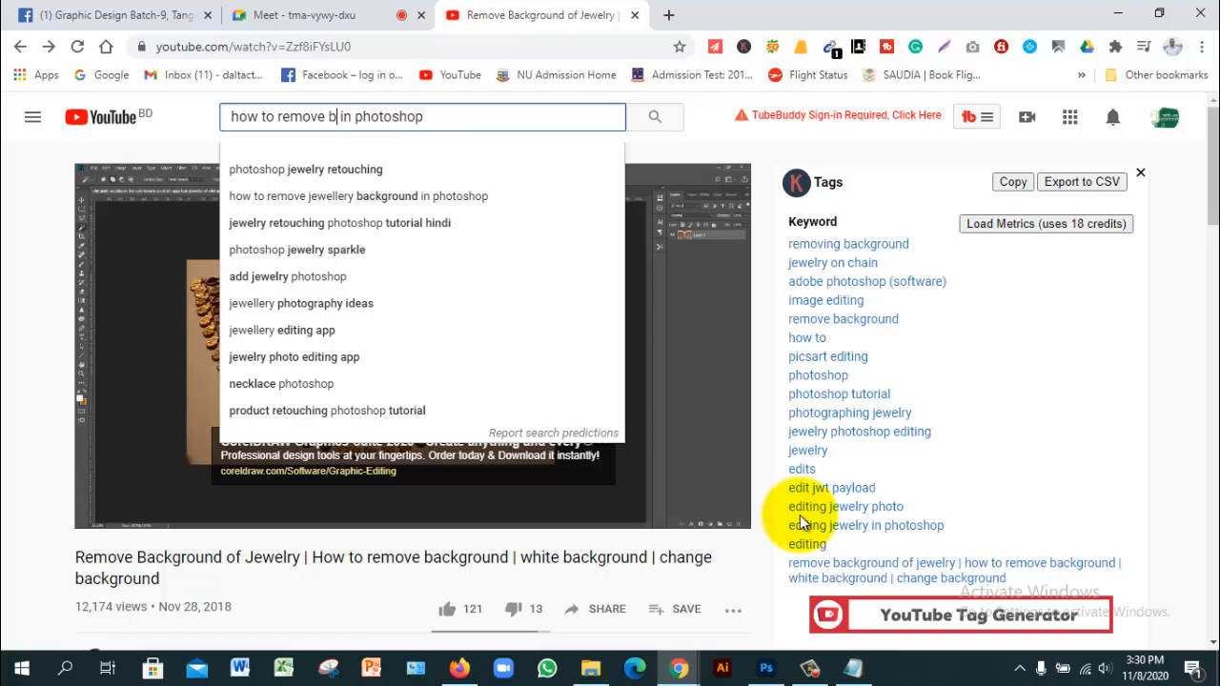
key(Return)
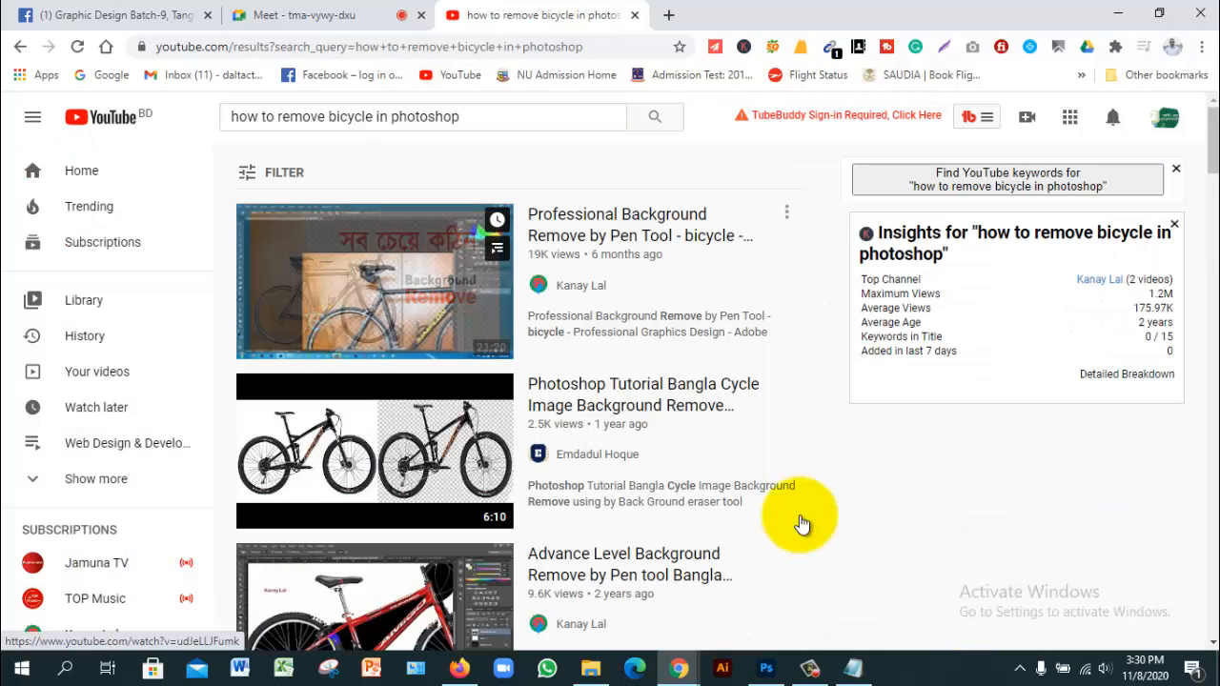
Open the "Professional Background Remove by Pen Tool - bicycle" video in theater mode and pause it.
click(801, 524)
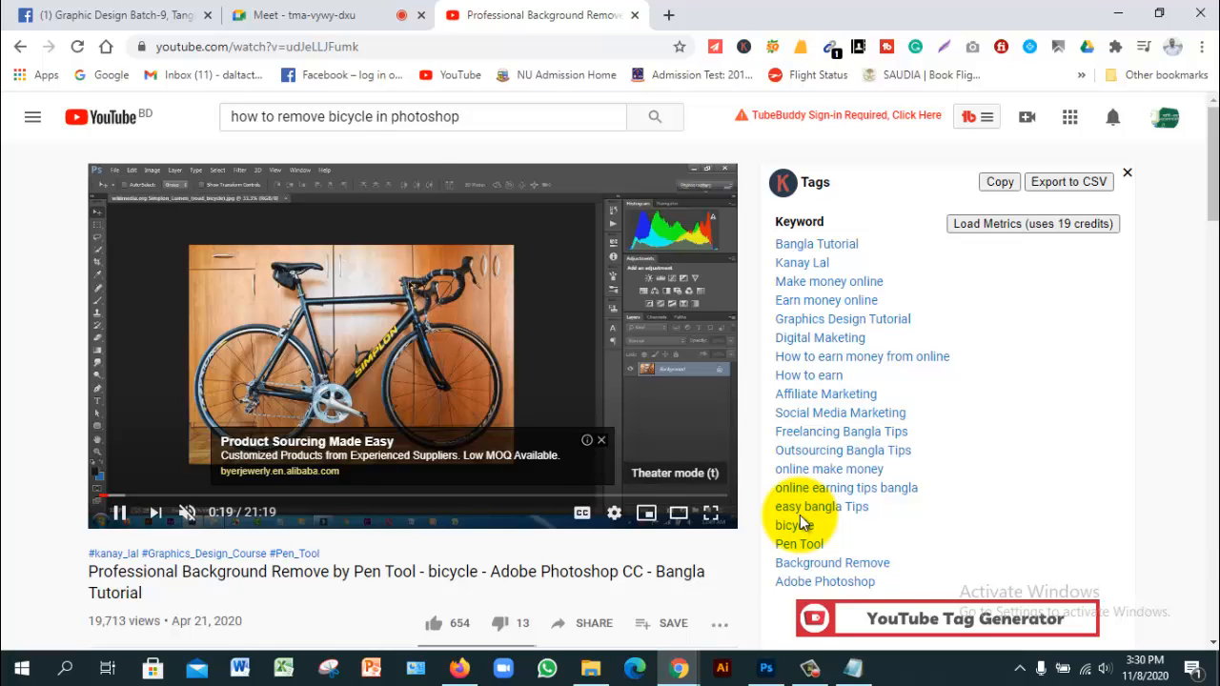
key(t)
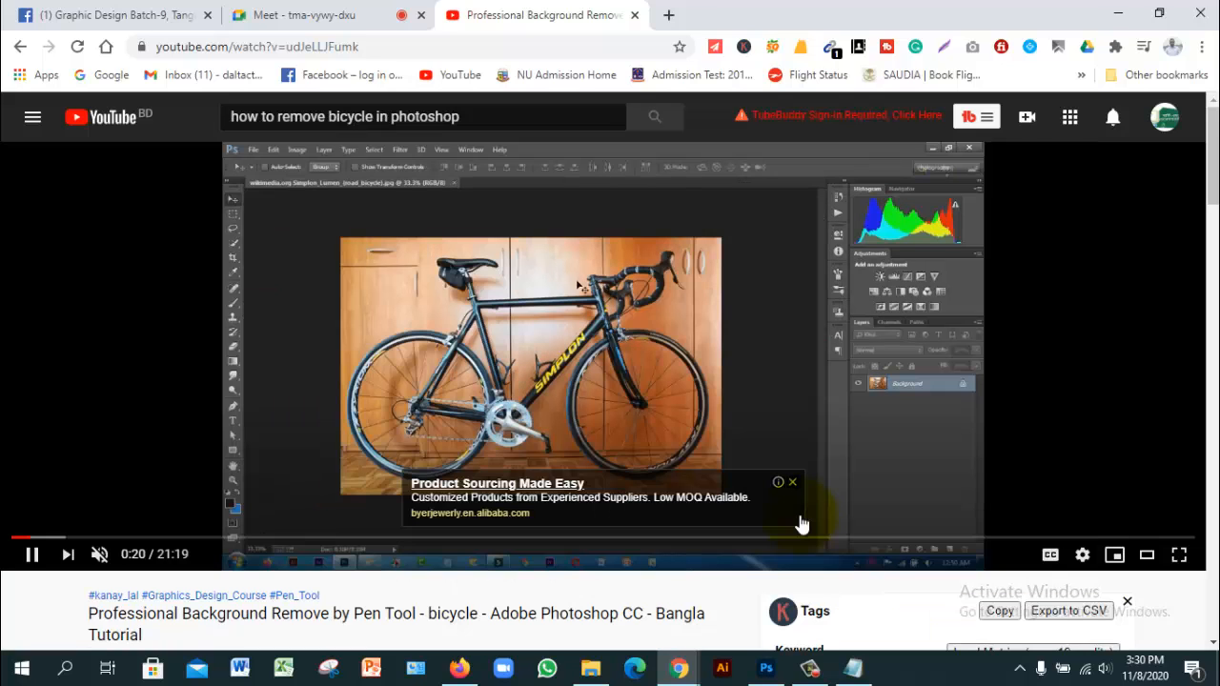
key(k)
Copy the bicycle video's full URL and send it to the GD-9 (TANGAIL) group chat on Facebook.
double_click(419, 46)
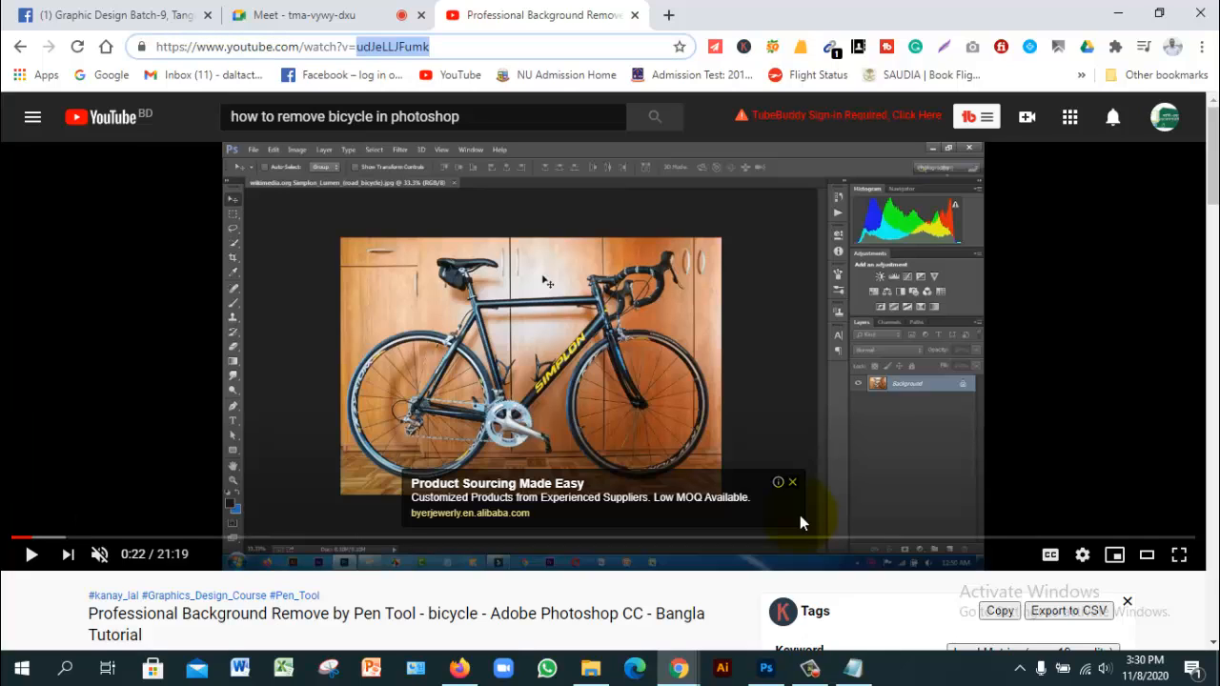
drag(437, 47, 156, 46)
key(ctrl+c)
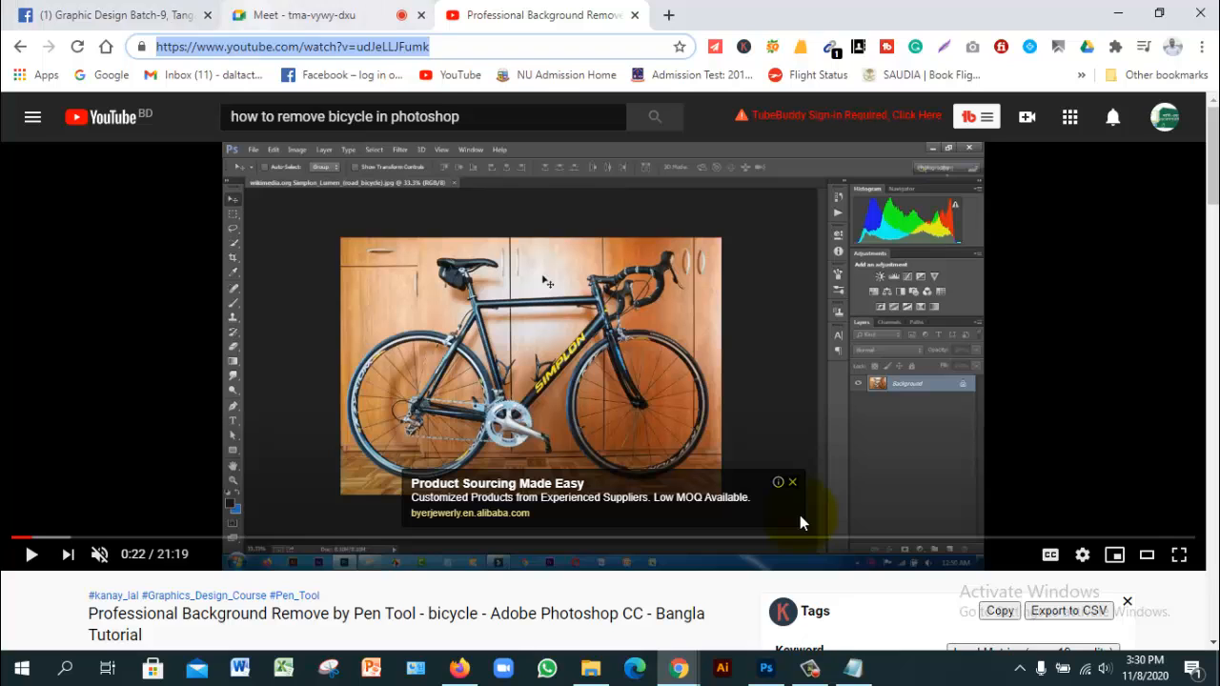
click(114, 15)
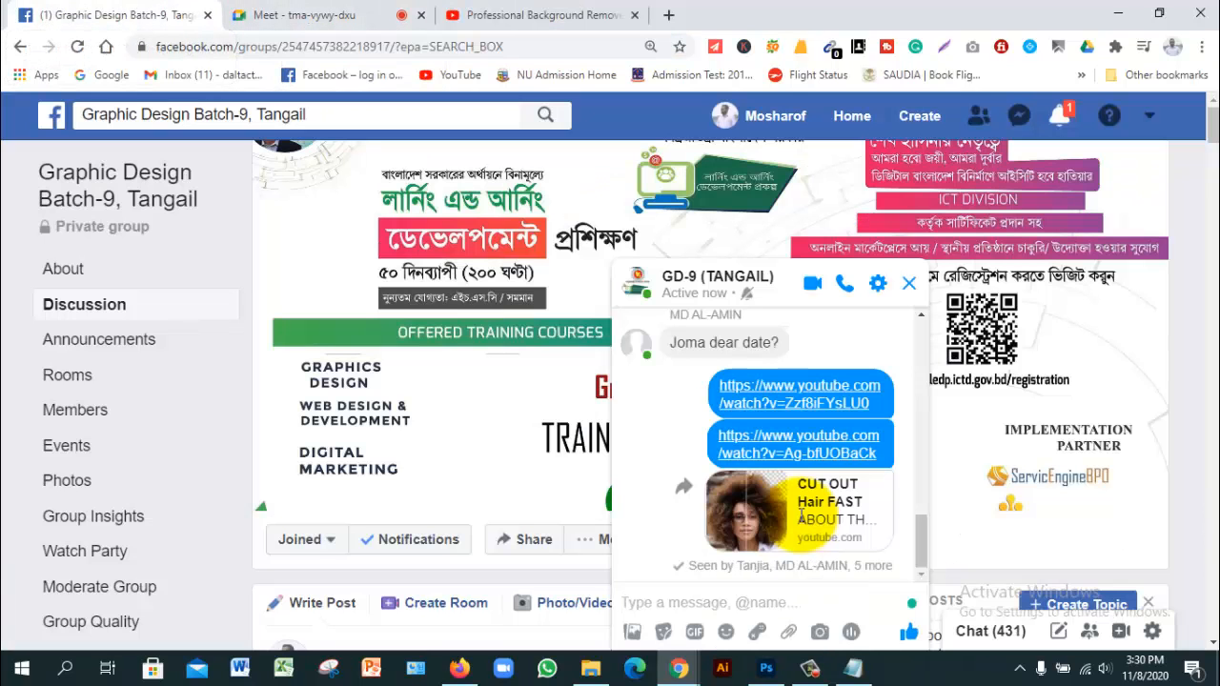
key(ctrl+v)
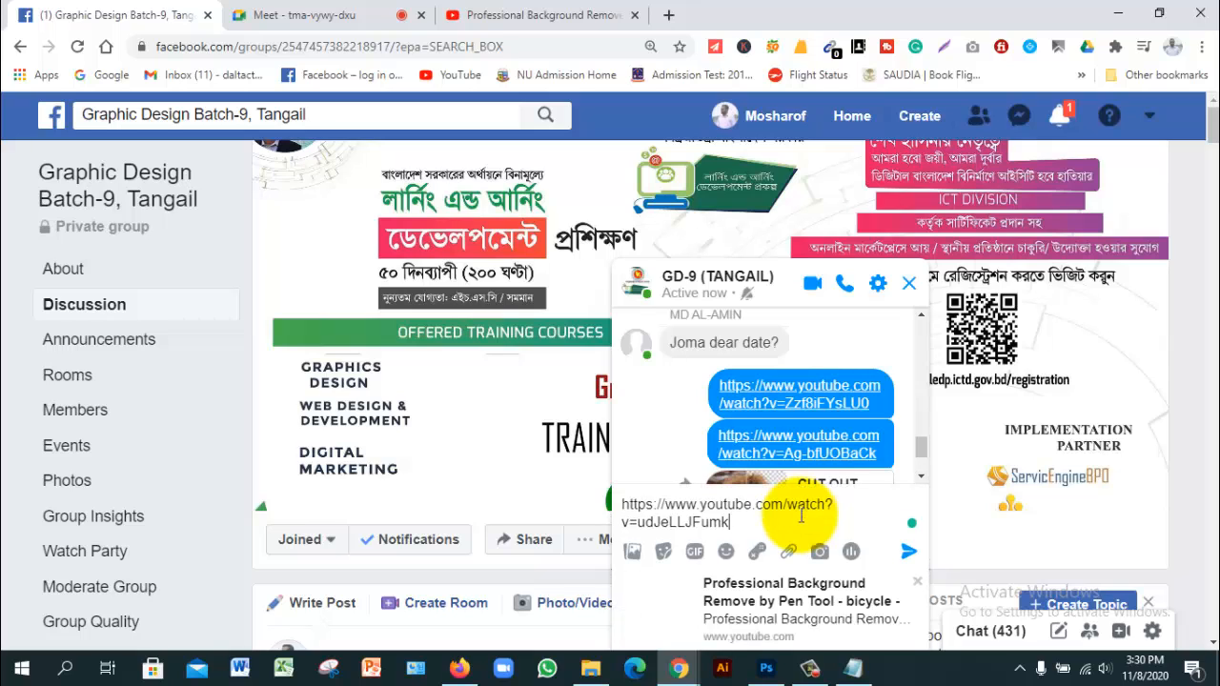
key(Return)
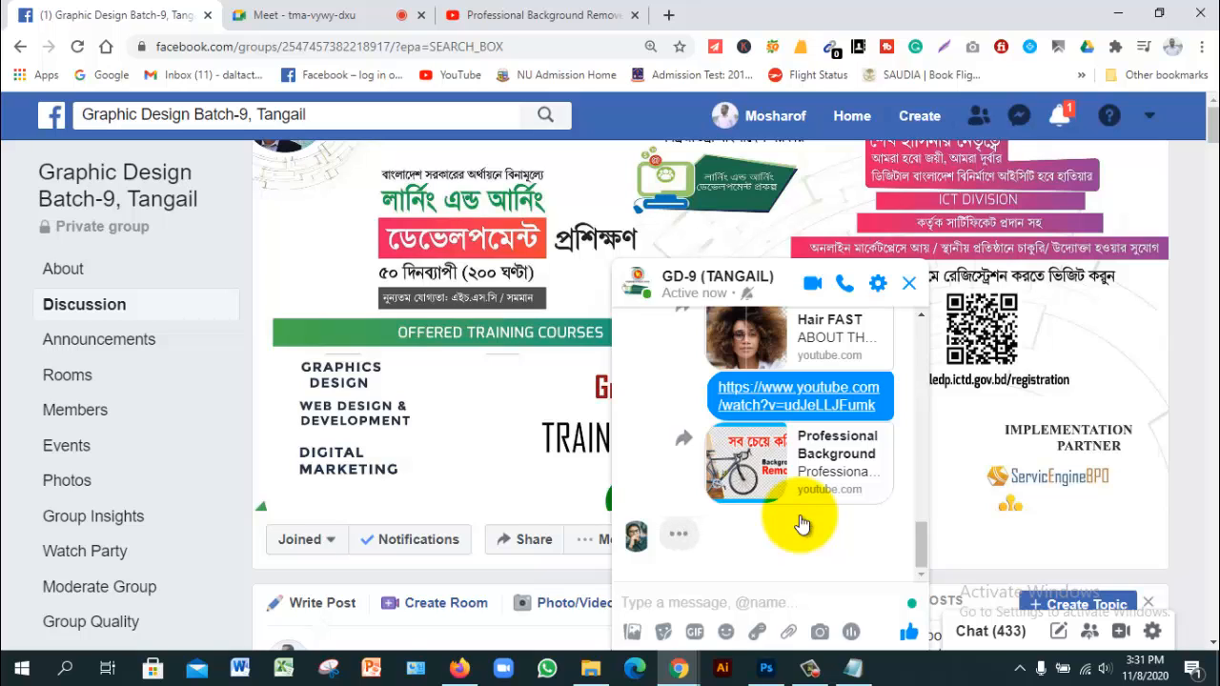
Open the join-request notification for the Let's Be Designer group and approve all pending member requests.
click(1060, 116)
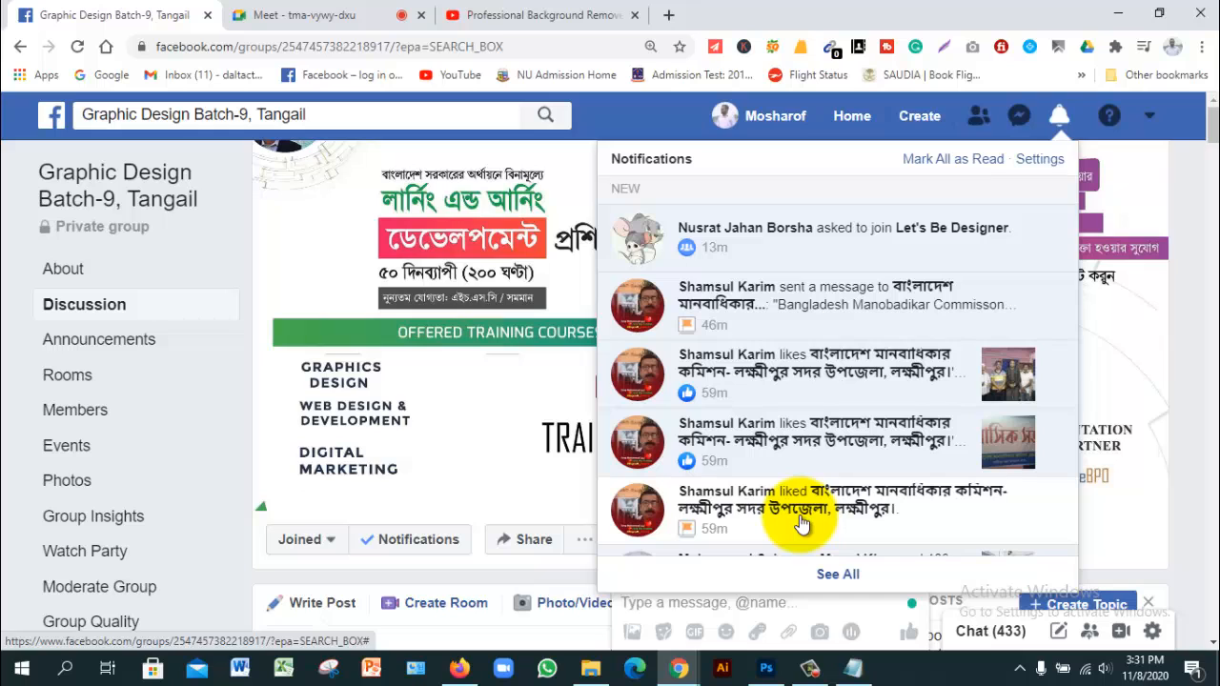
click(801, 522)
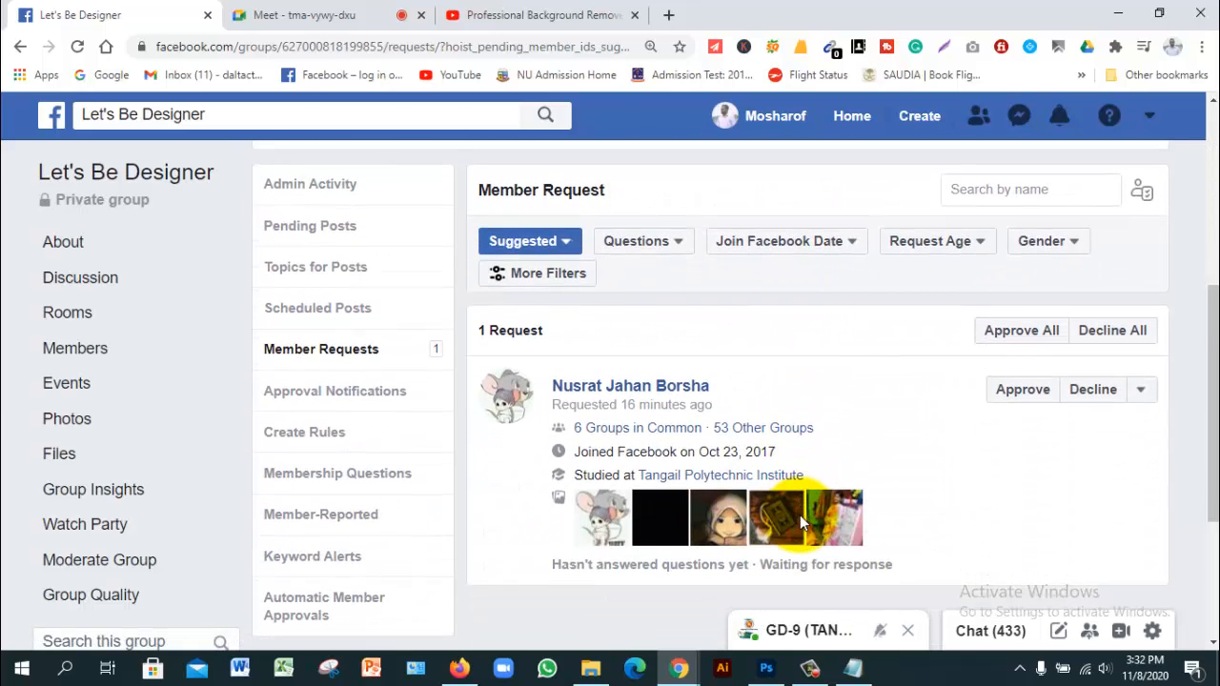
key(Return)
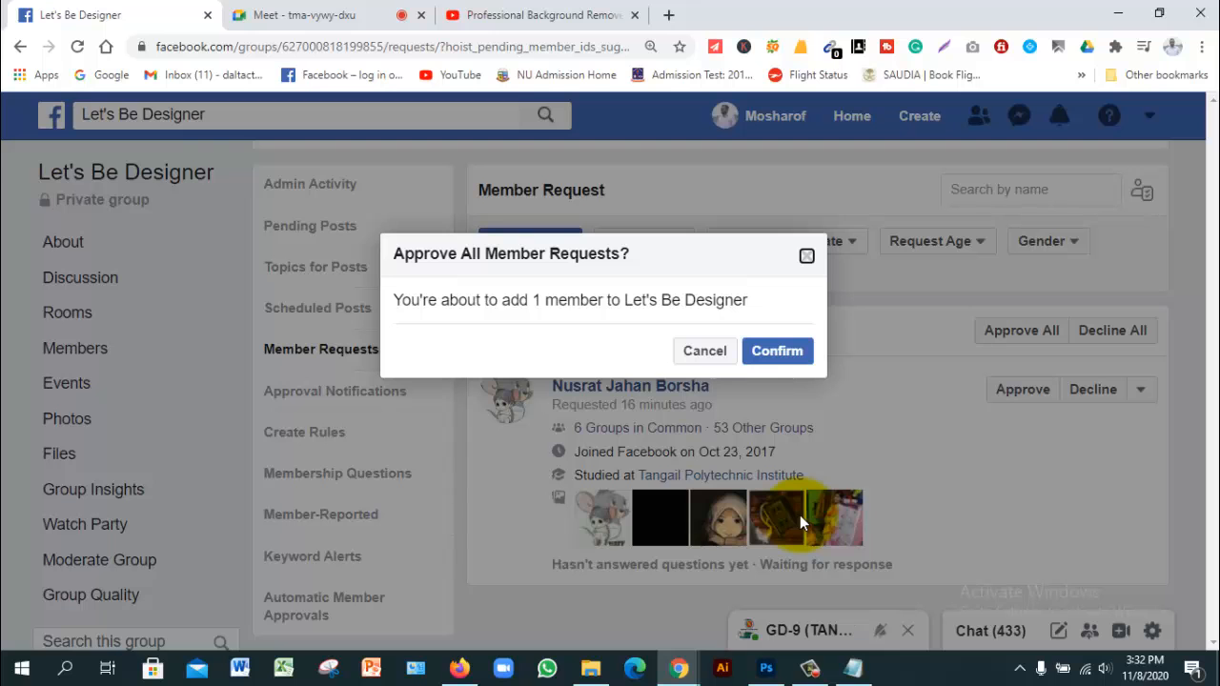
key(Return)
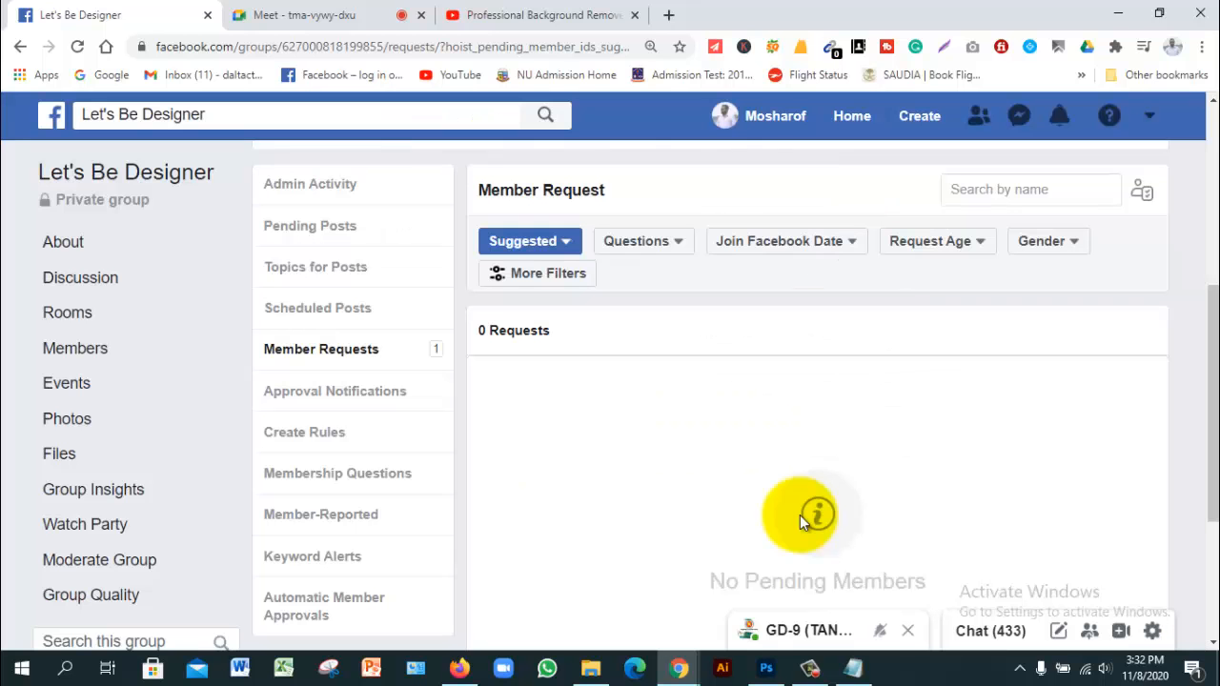
scroll(801, 519, down, 3)
scroll(801, 519, up, 7)
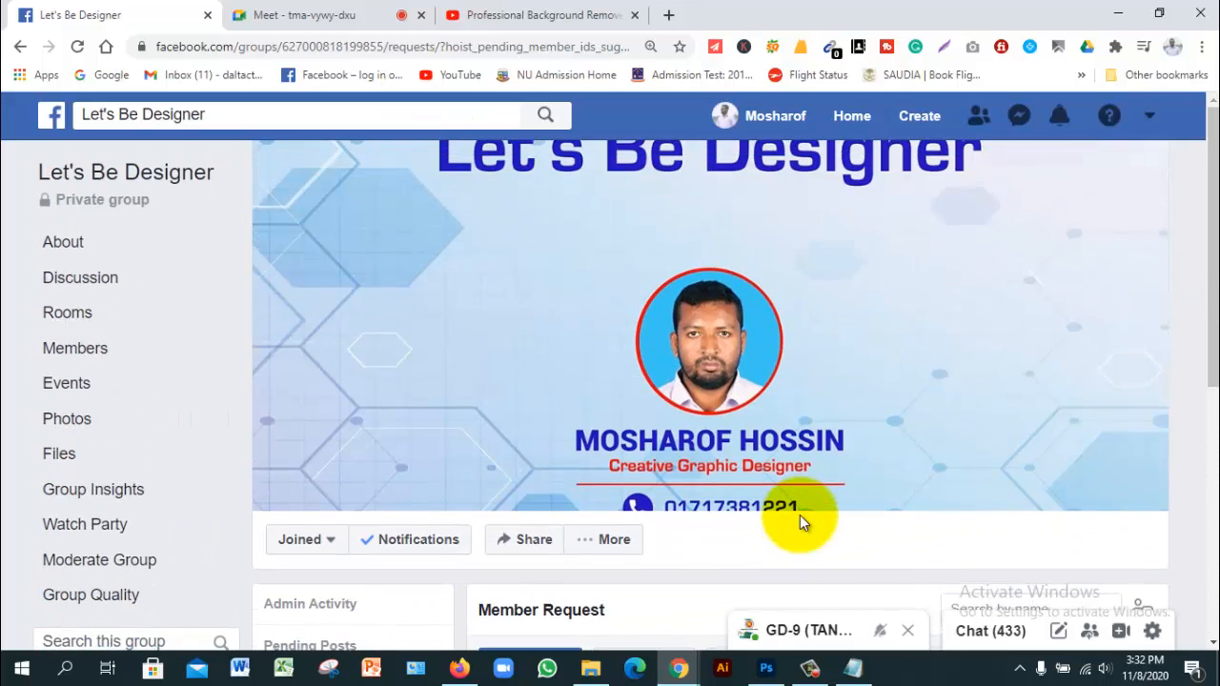
scroll(801, 519, down, 4)
Return to the Google Meet call, stop presenting the screen and close the meeting details.
key(ctrl+Tab)
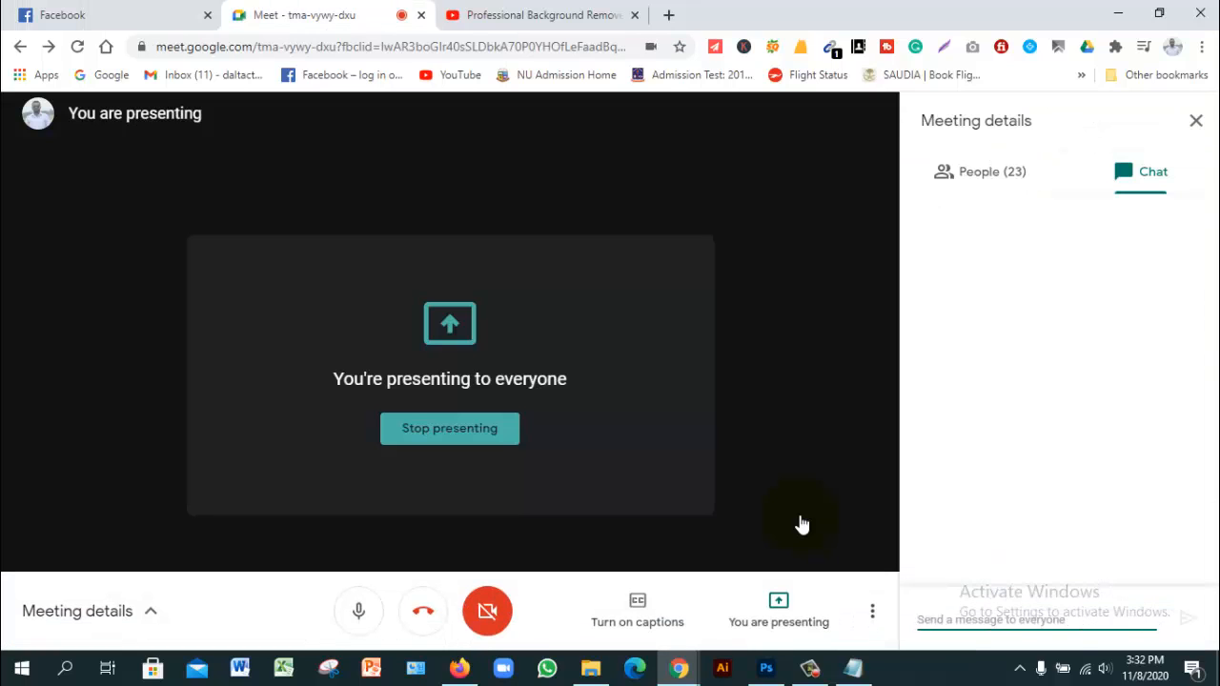
key(Tab)
key(Return)
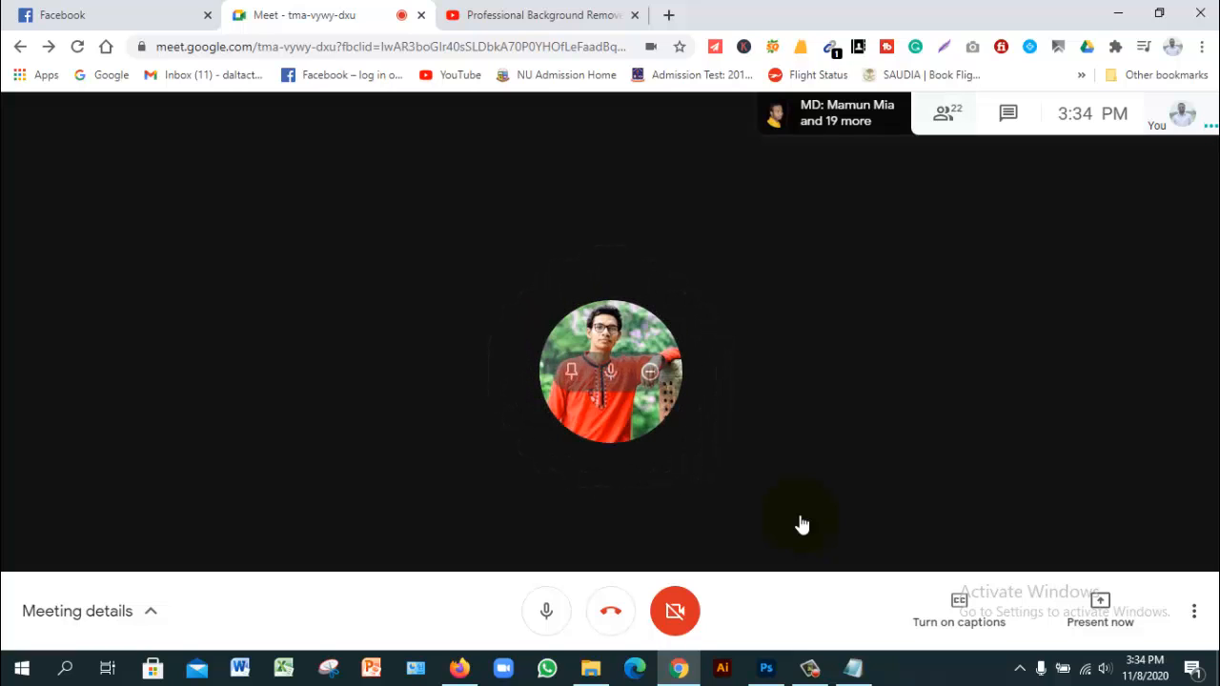
Open the meeting's participant list and look through the attendees.
click(945, 114)
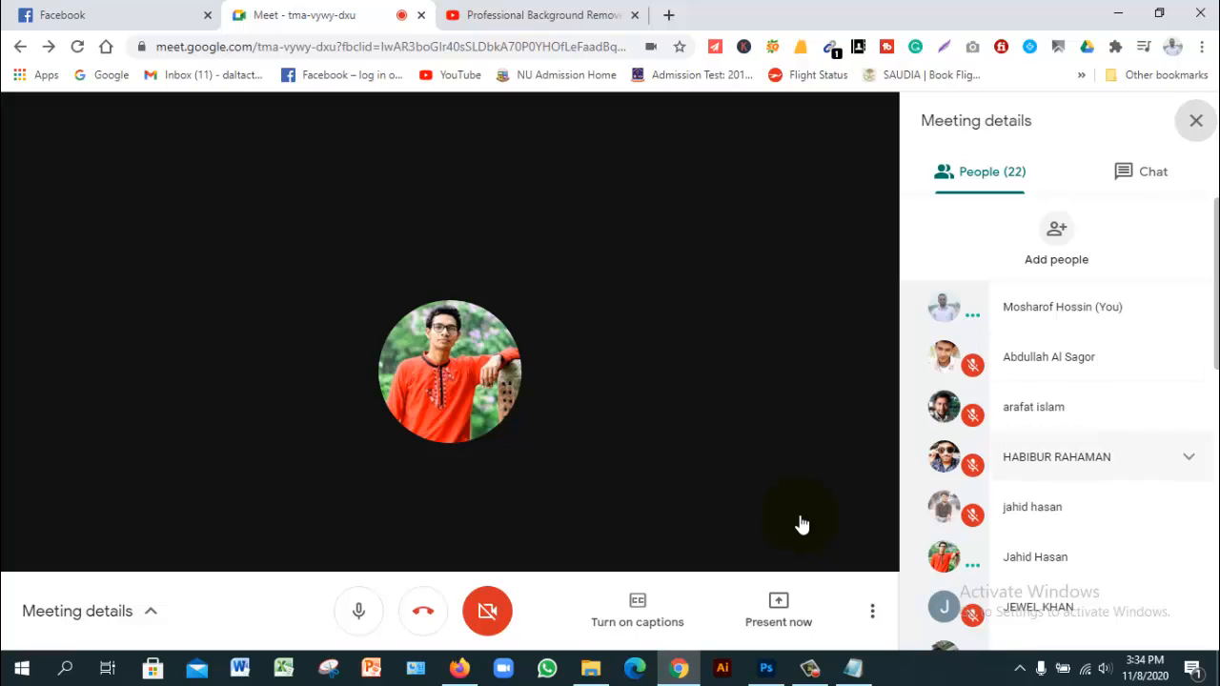
scroll(1096, 460, down, 2)
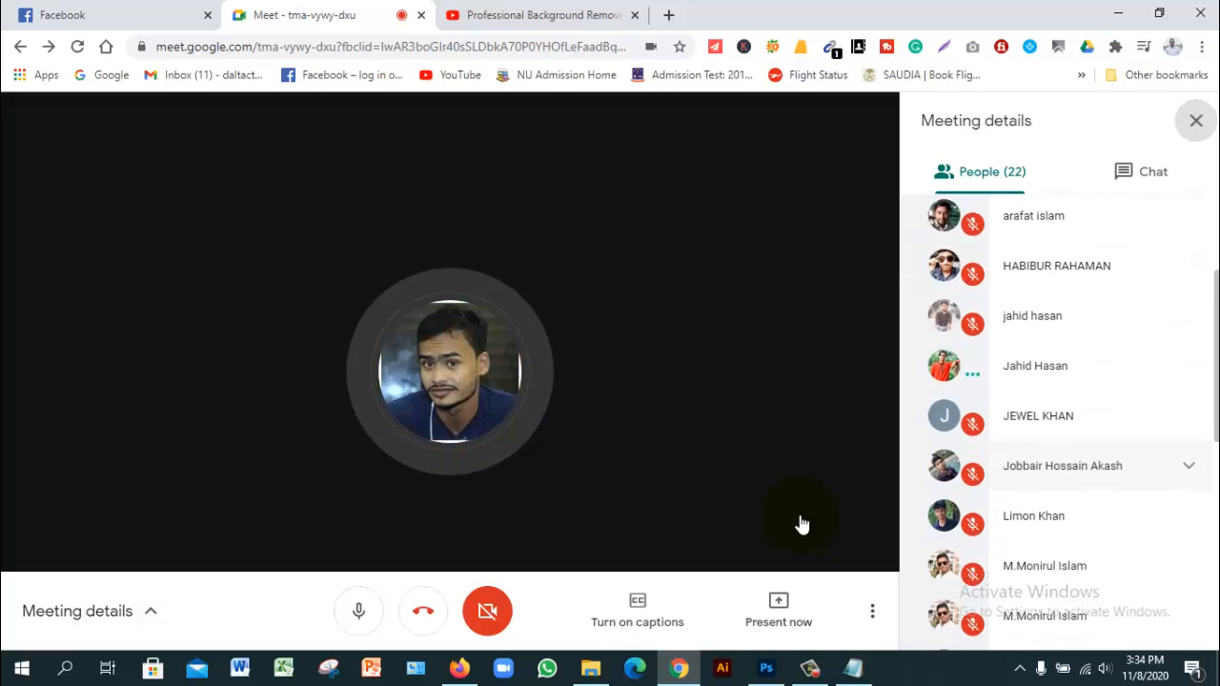
scroll(1096, 459, down, 3)
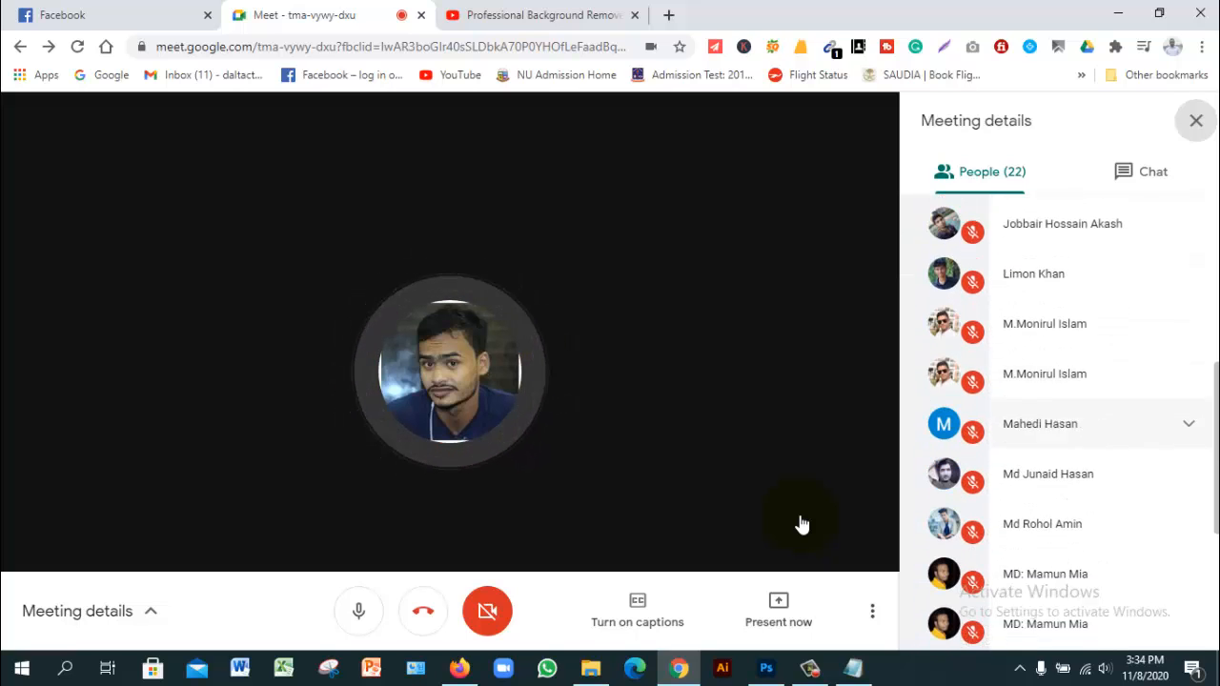
scroll(1096, 459, down, 2)
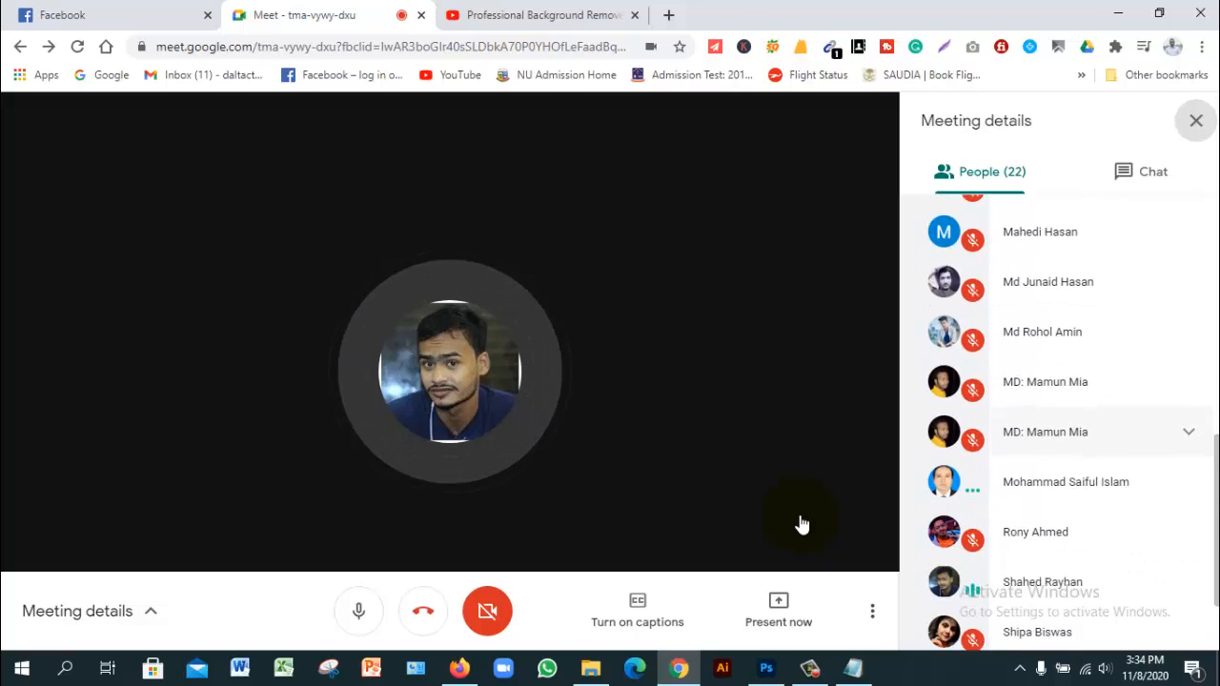
scroll(1096, 460, down, 1)
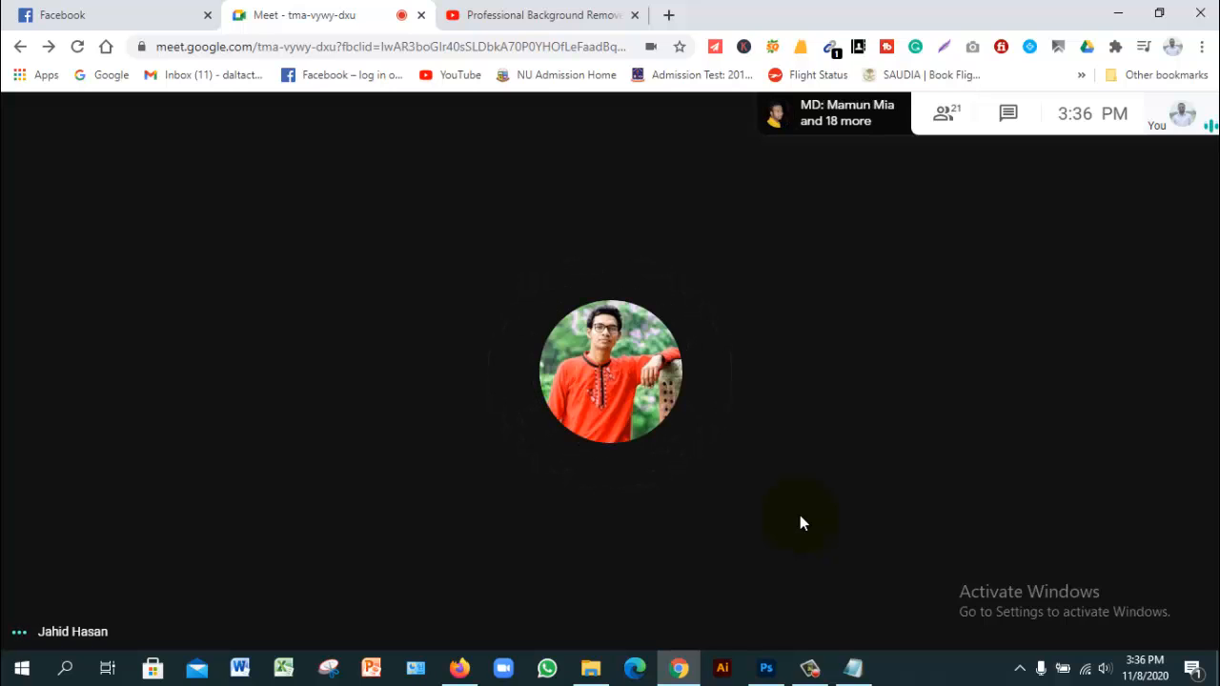
Bring up the screen recorder's controls, then reopen the call's participant list and review the attendees again.
mouse_move(803, 524)
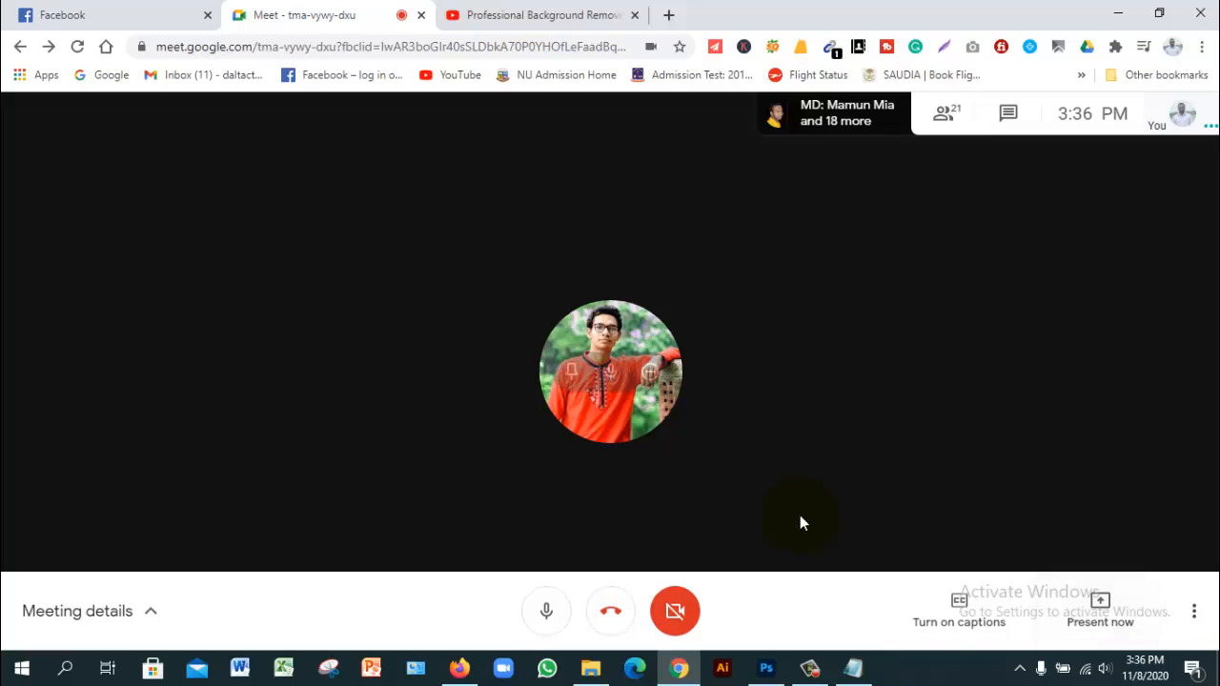
key(alt+Tab)
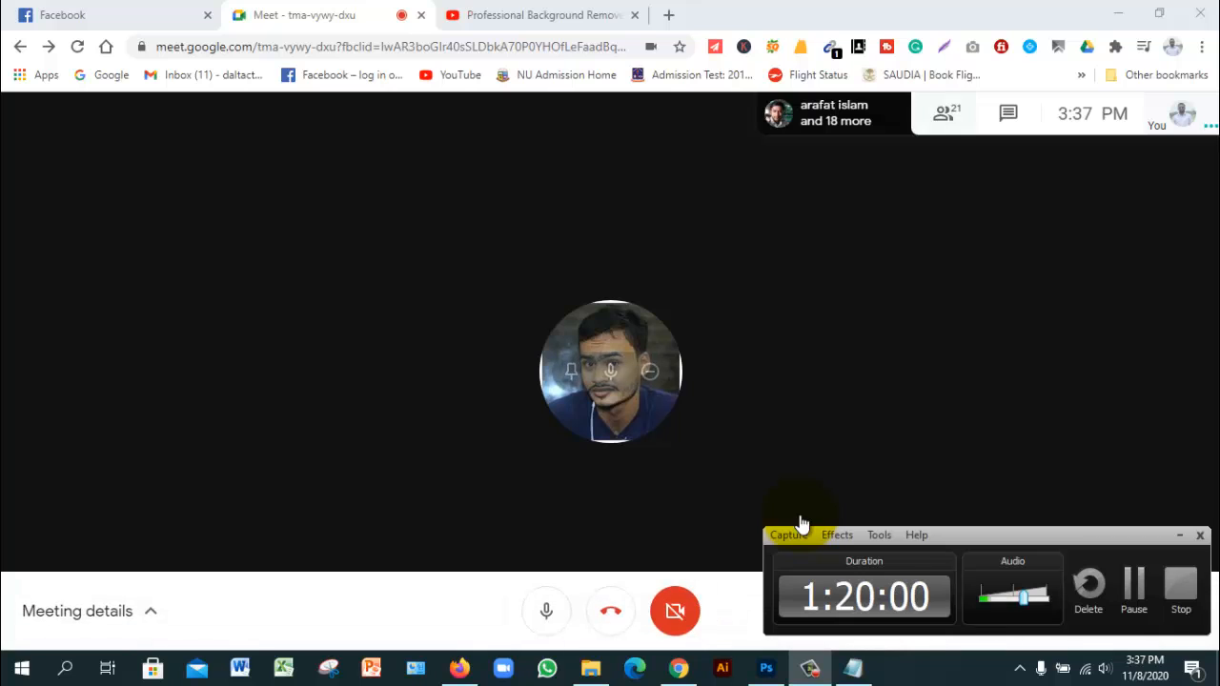
click(802, 524)
click(1087, 114)
scroll(1096, 326, down, 7)
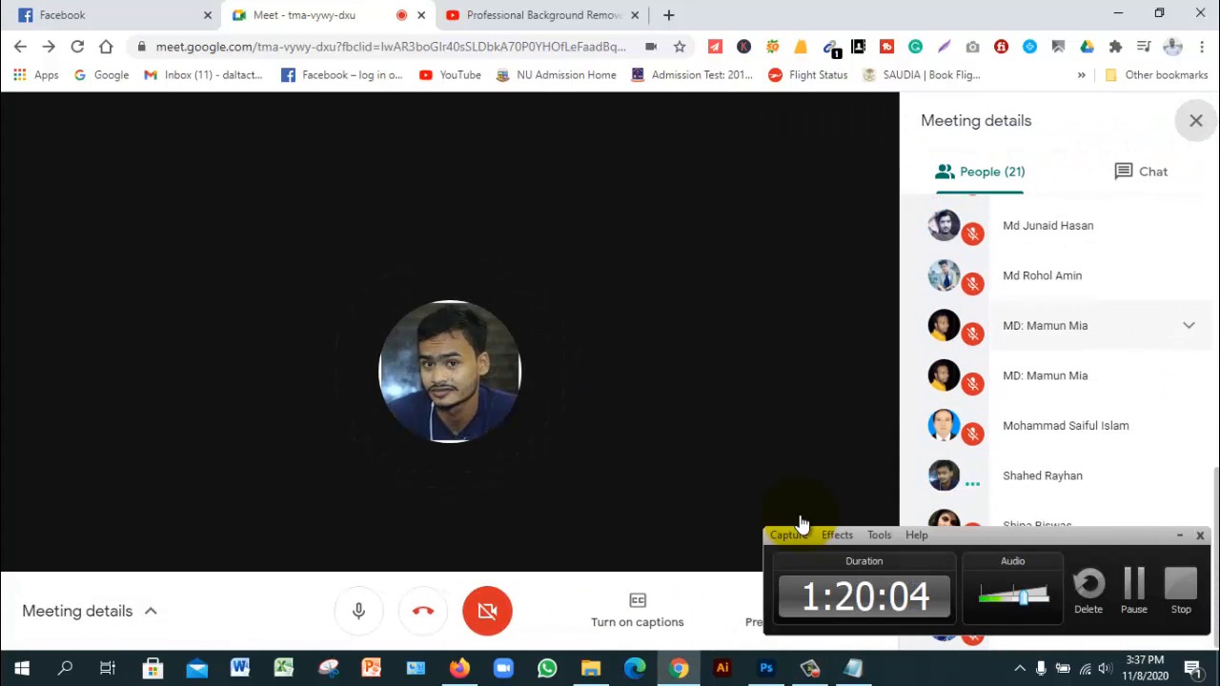
scroll(1097, 326, up, 5)
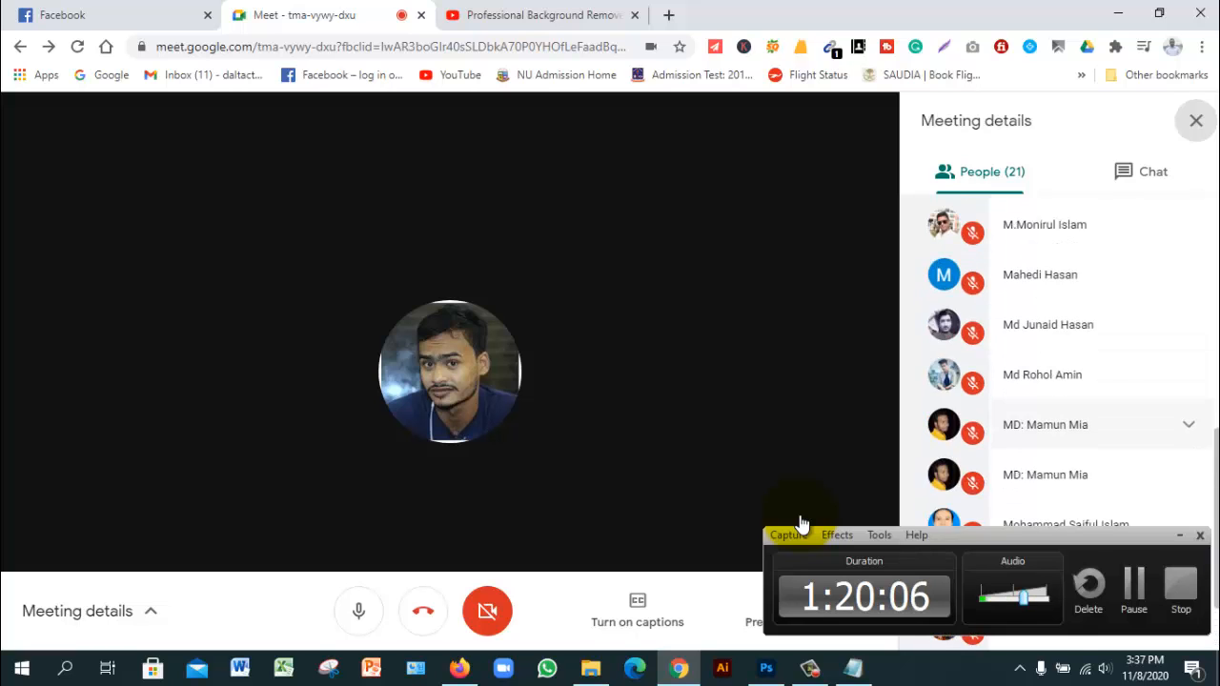
scroll(1096, 326, up, 3)
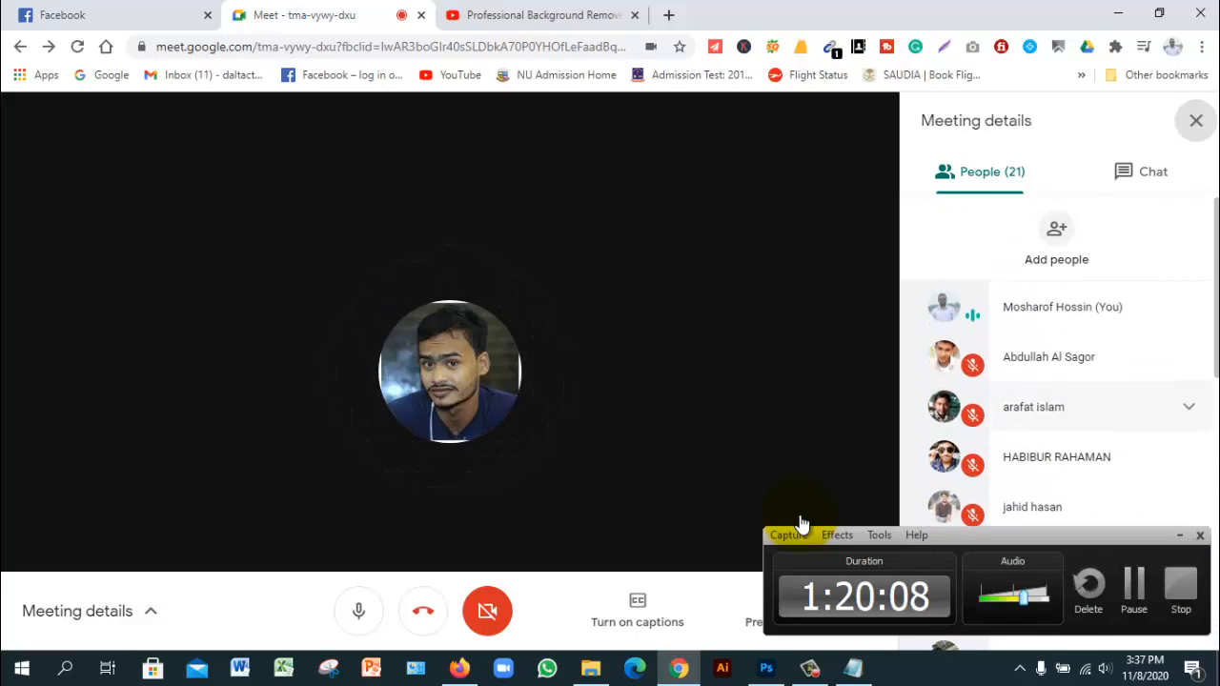
scroll(1056, 407, down, 1)
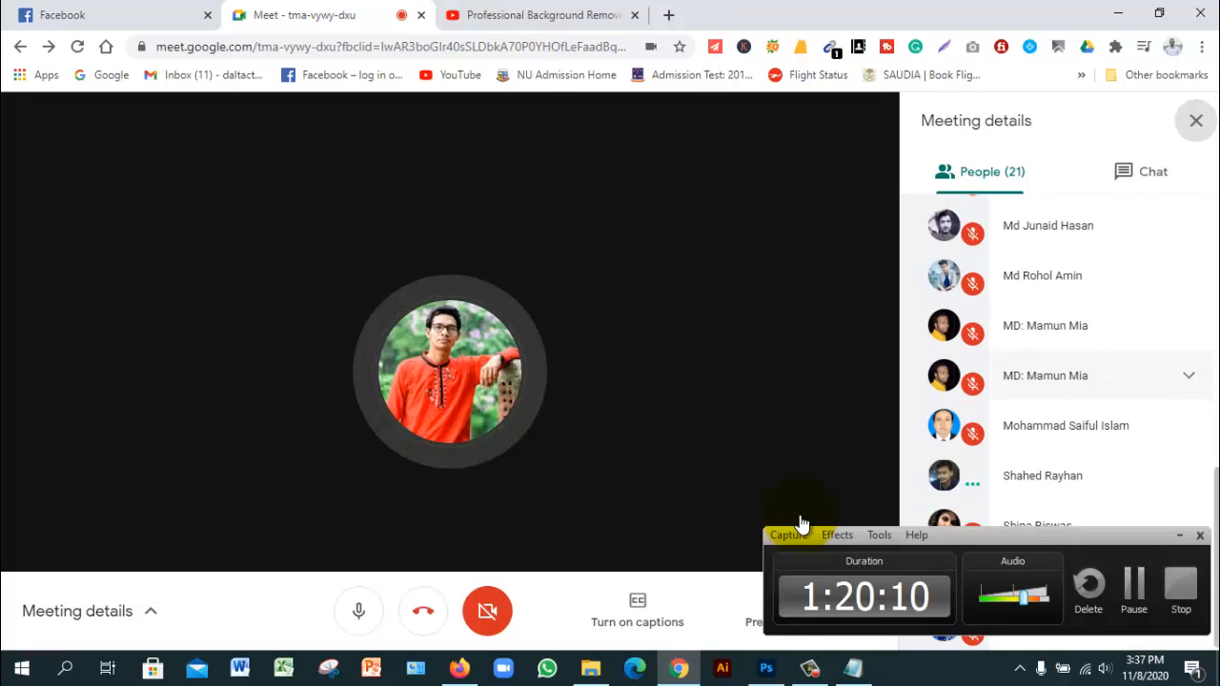